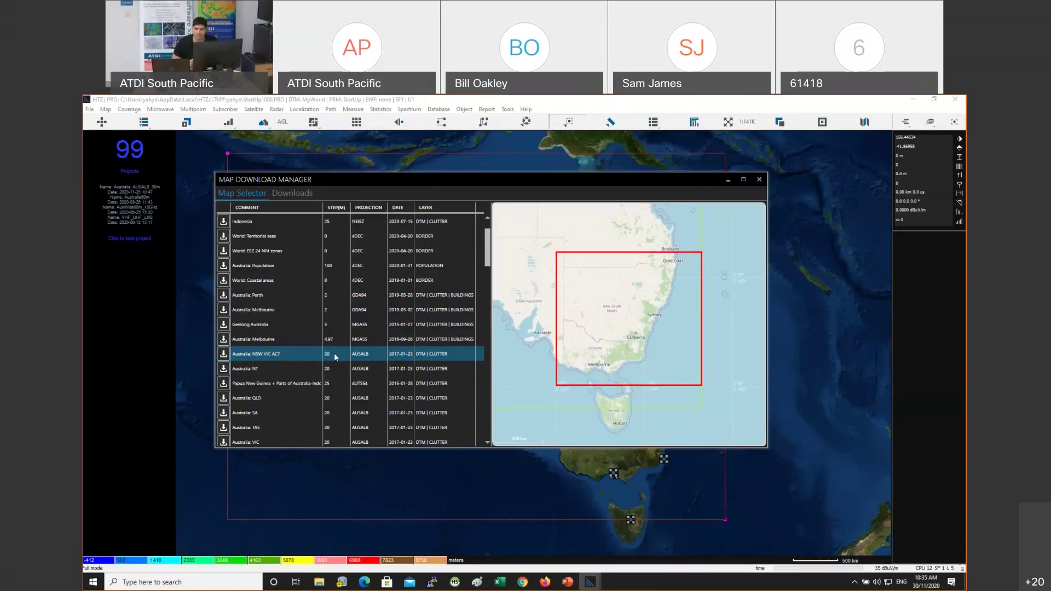
Preview the coverage areas of the 20 m Australia NT, QLD, SA and TAS datasets
click(289, 376)
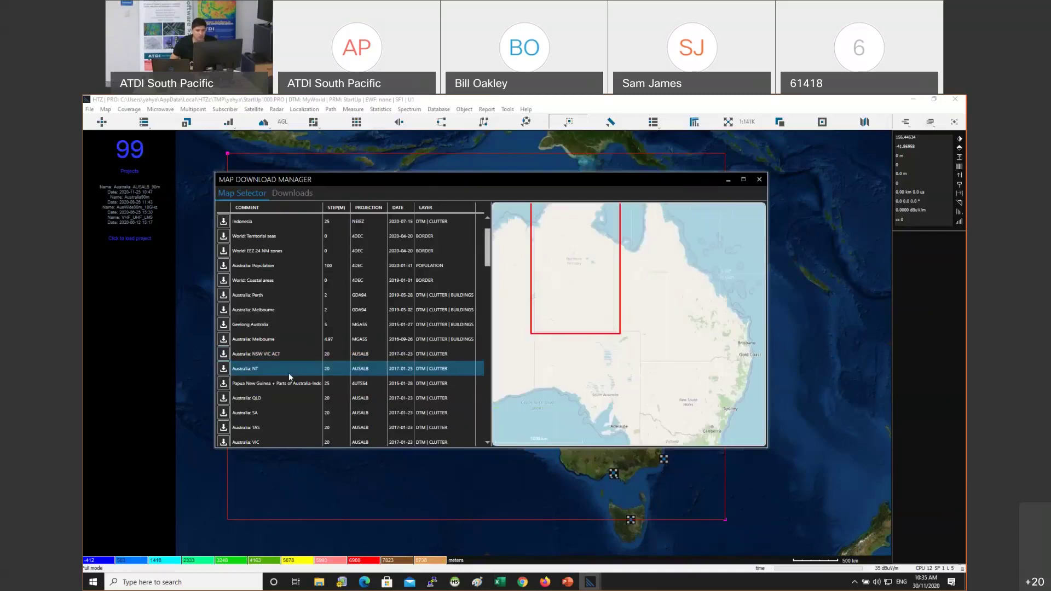
scroll(288, 373, down, 1)
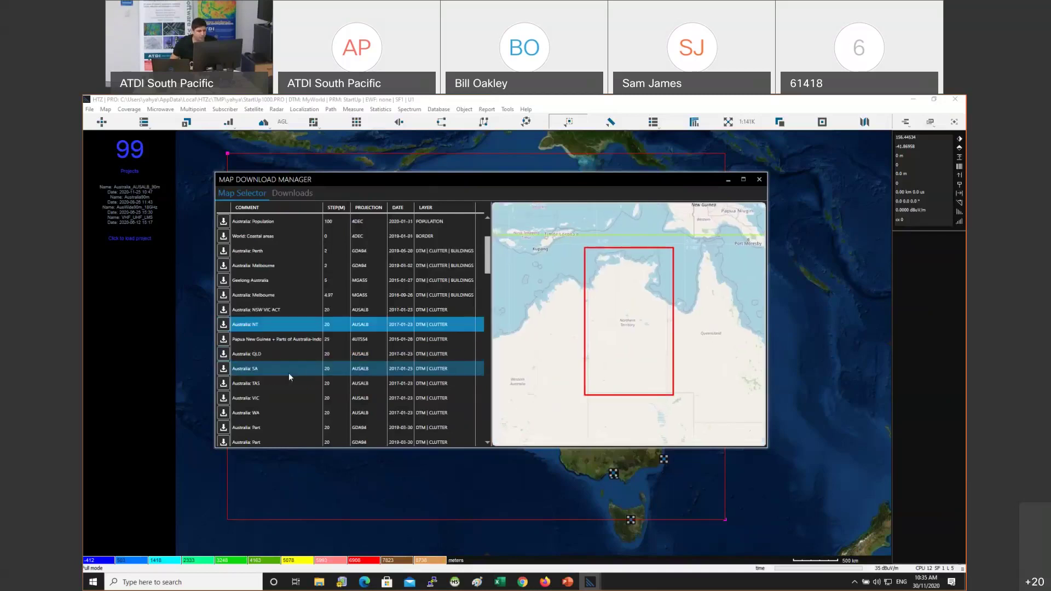
click(274, 354)
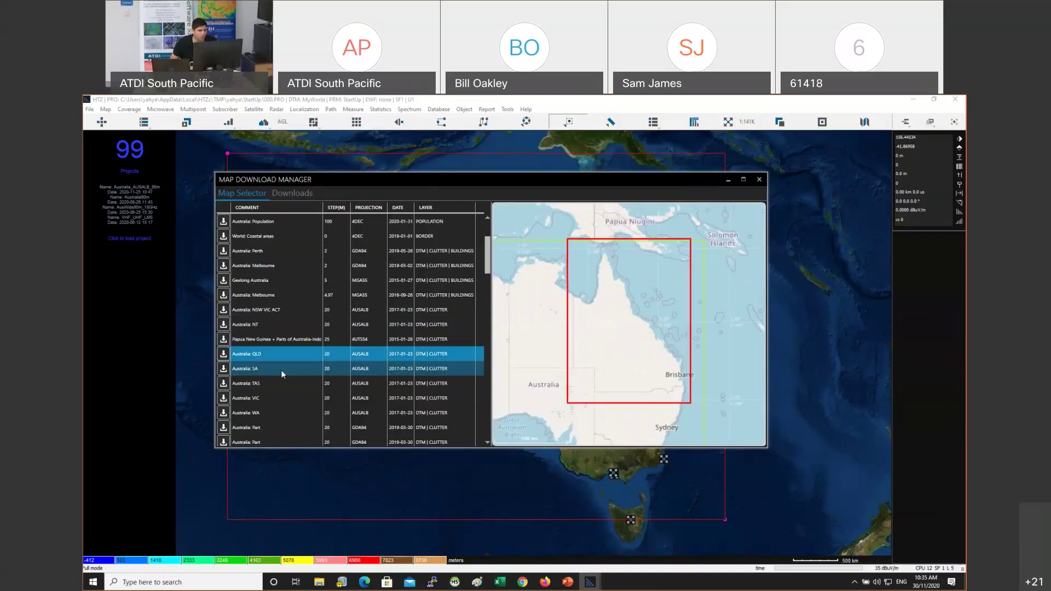
click(280, 369)
click(271, 382)
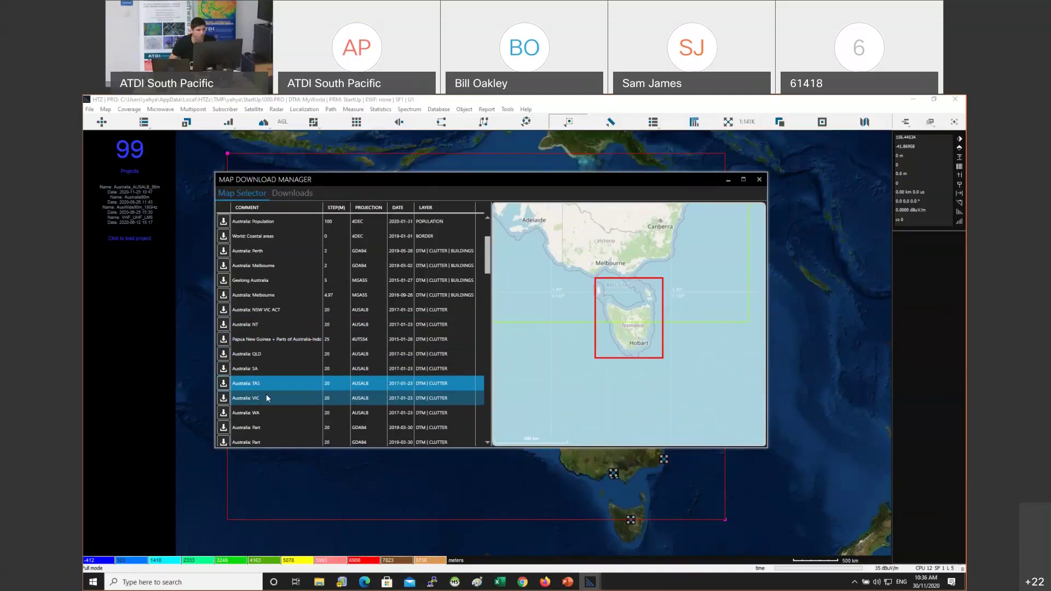
Select the 20 m Australia: NSW VIC ACT terrain and clutter dataset and start downloading it
scroll(262, 375, up, 2)
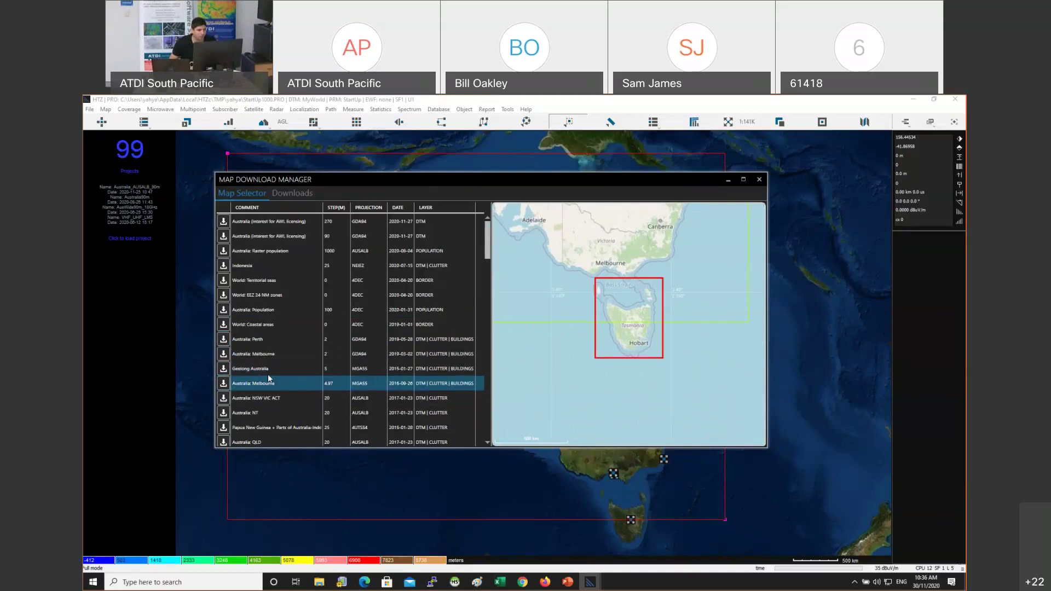
click(271, 399)
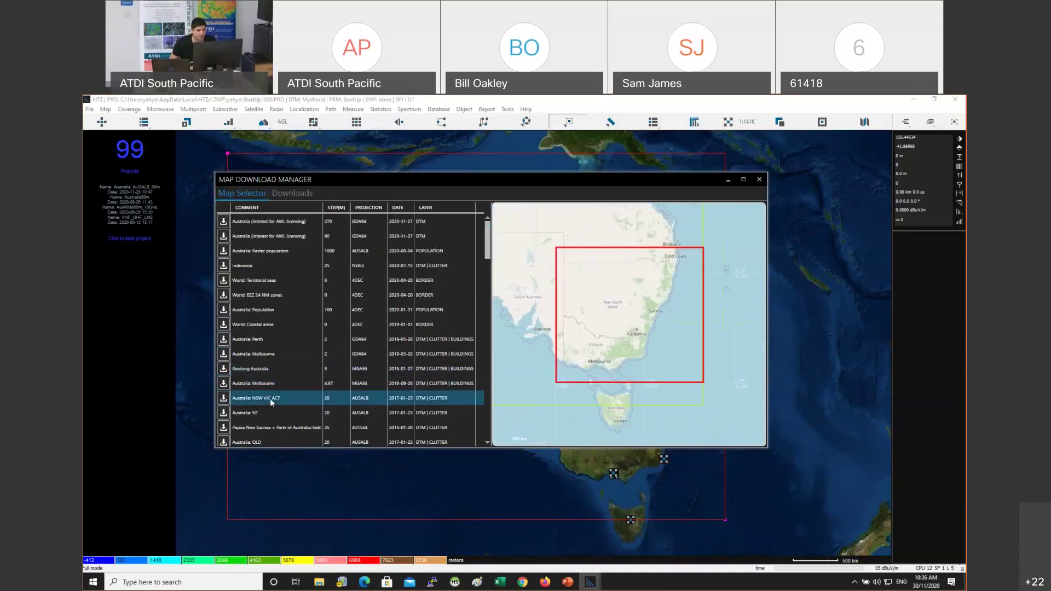
scroll(263, 398, down, 1)
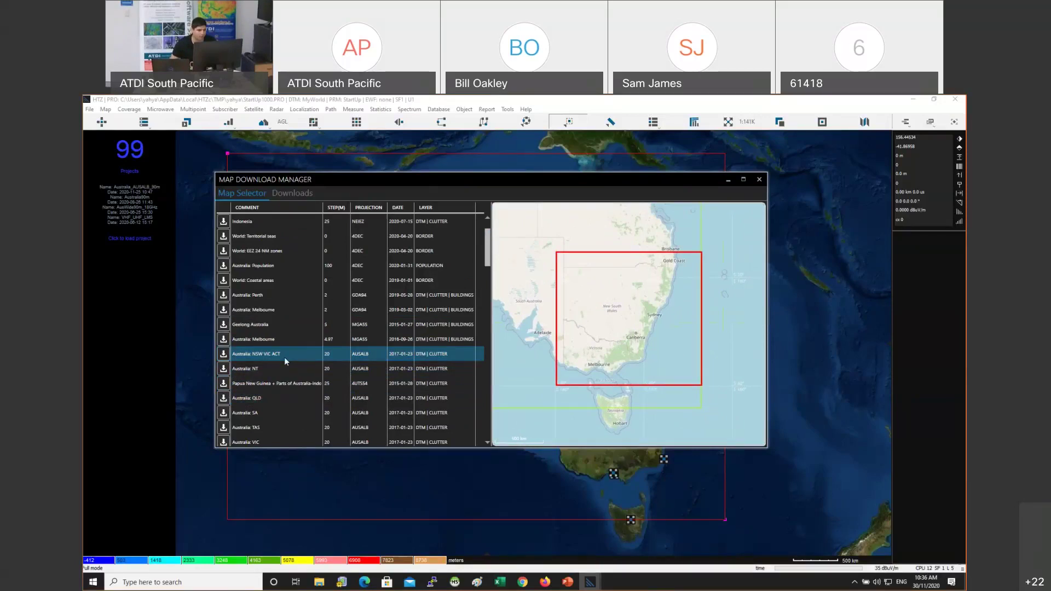
click(224, 354)
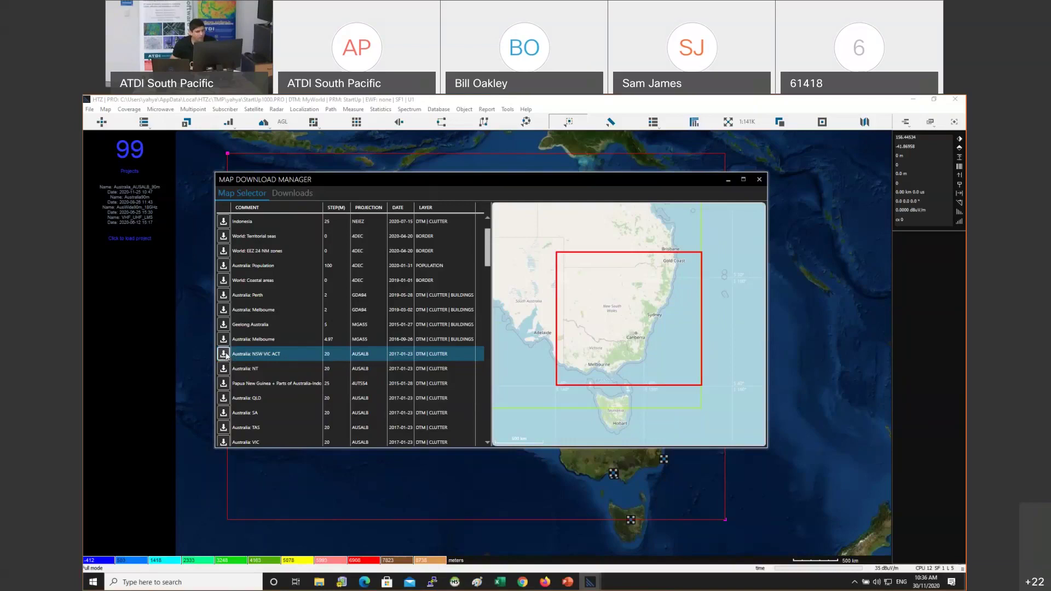
Check the dataset's download progress and destination directory, and close the Map Download Manager
click(298, 193)
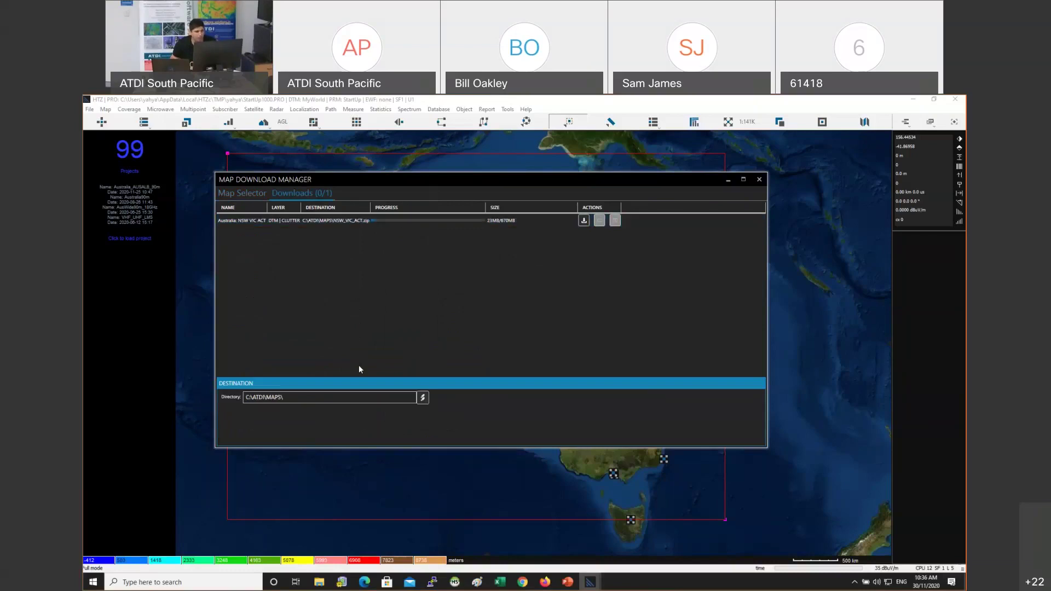
drag(315, 398, 227, 403)
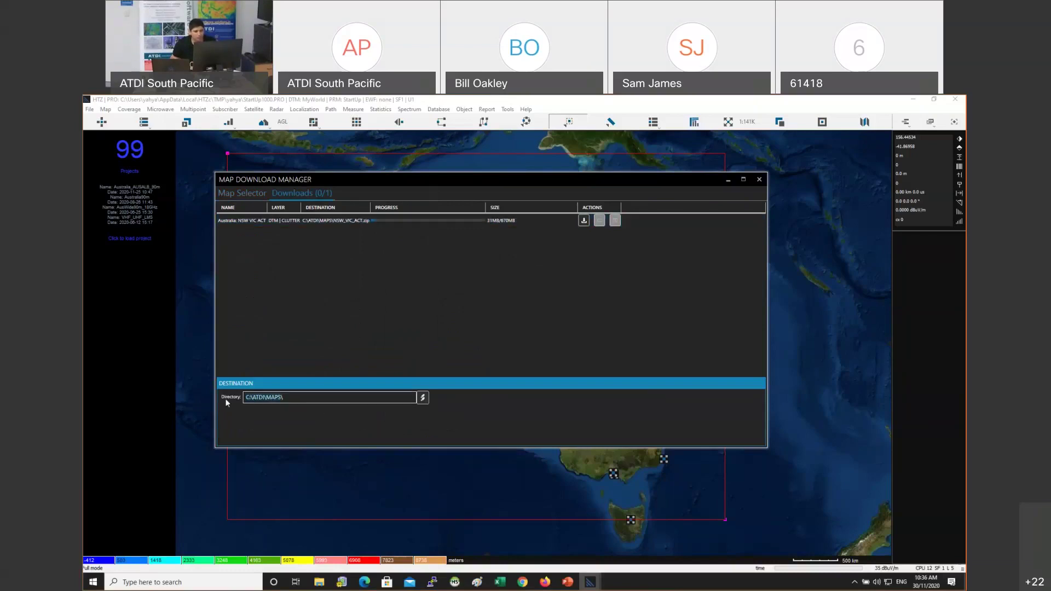
click(288, 396)
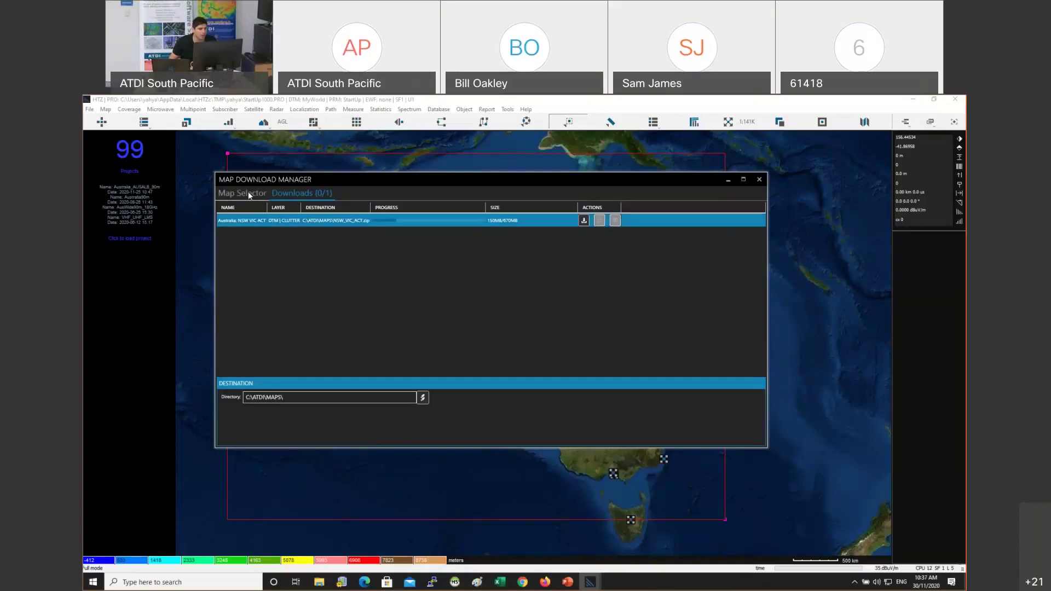
click(759, 180)
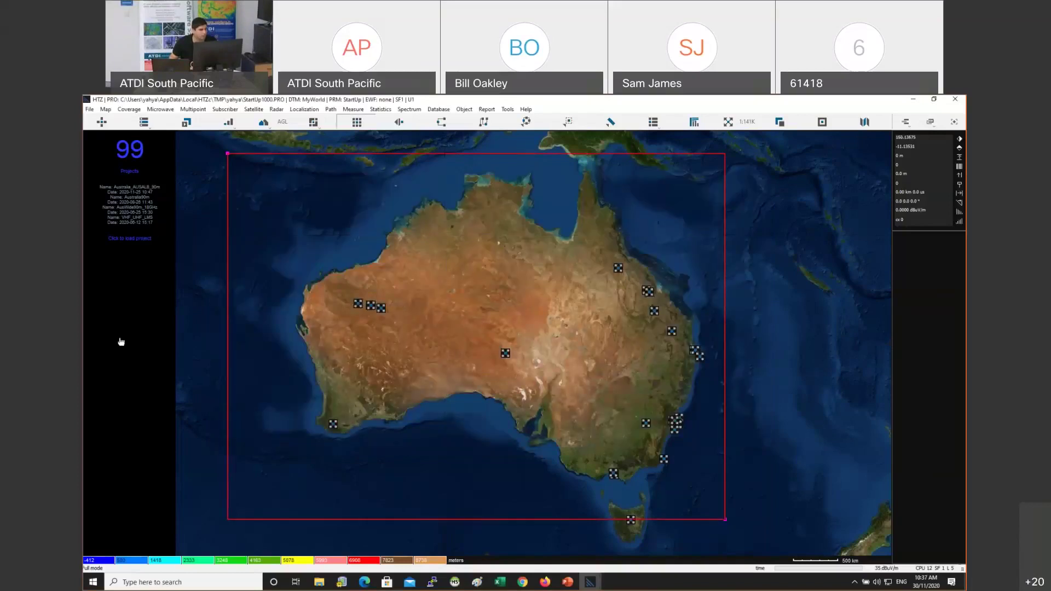
Open the Project manager
click(105, 109)
mouse_move(89, 109)
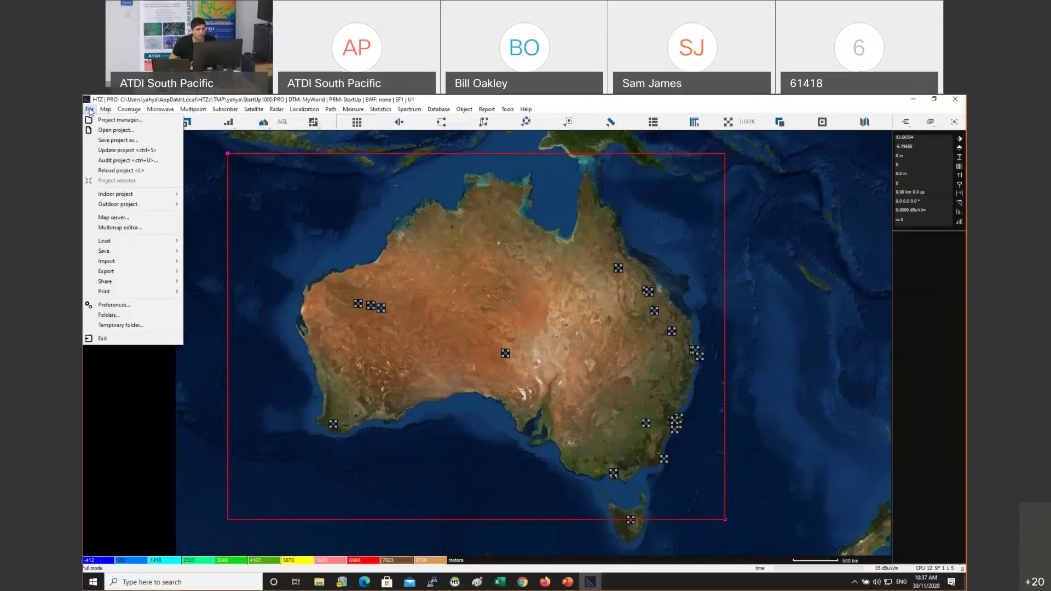
click(130, 120)
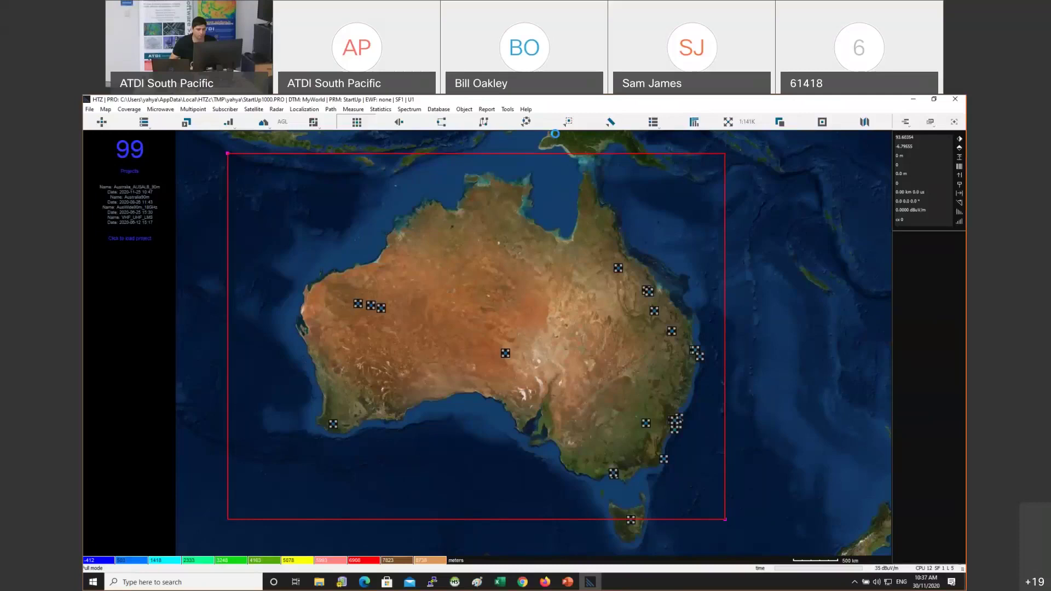
mouse_move(590, 582)
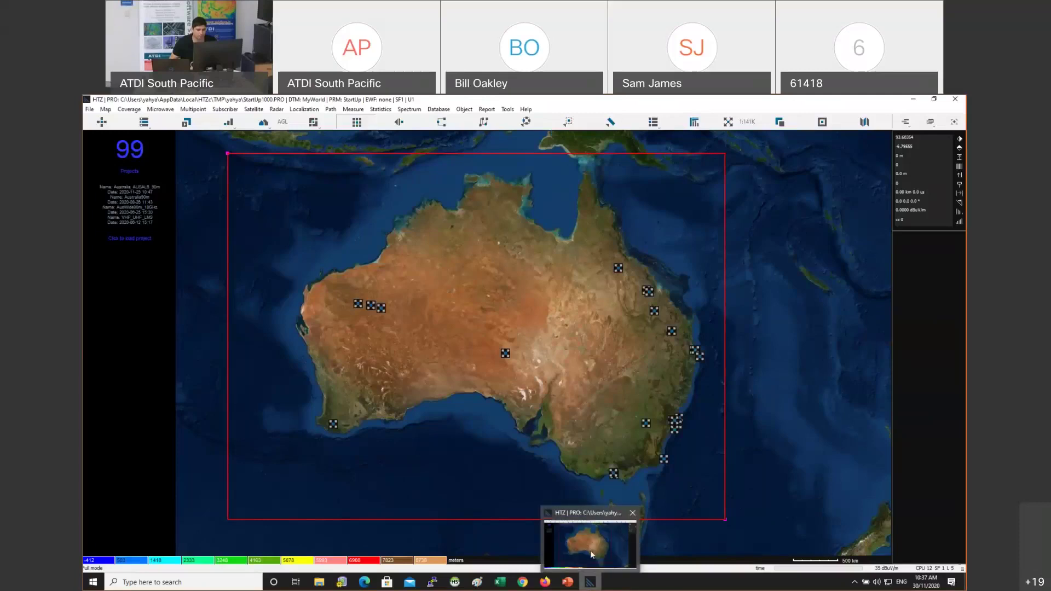
Switch to File Explorer, browse to C:\ATDI\MAPS and move the window aside
click(310, 583)
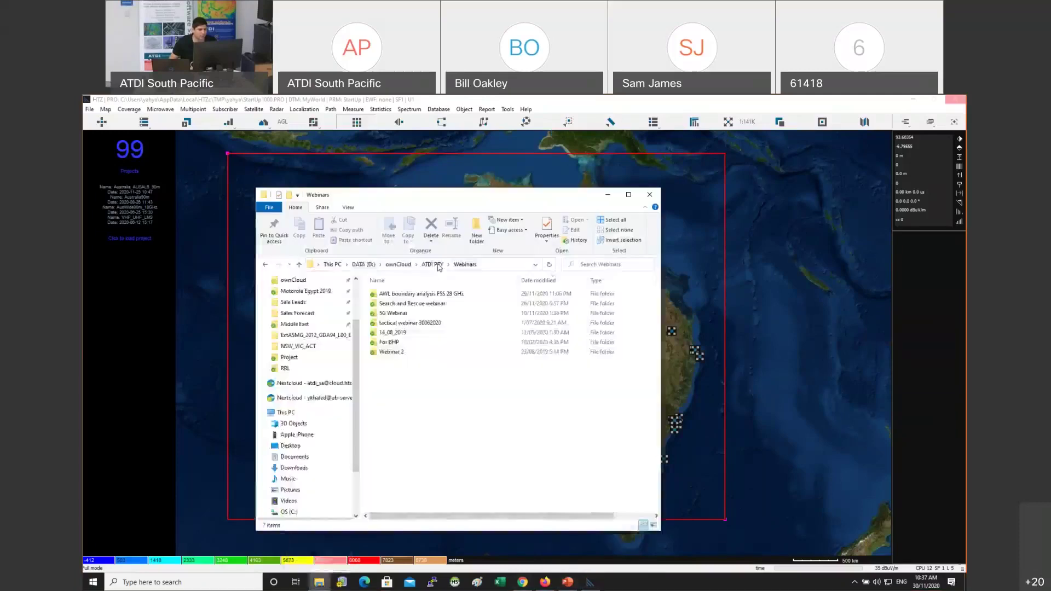
click(364, 265)
click(333, 264)
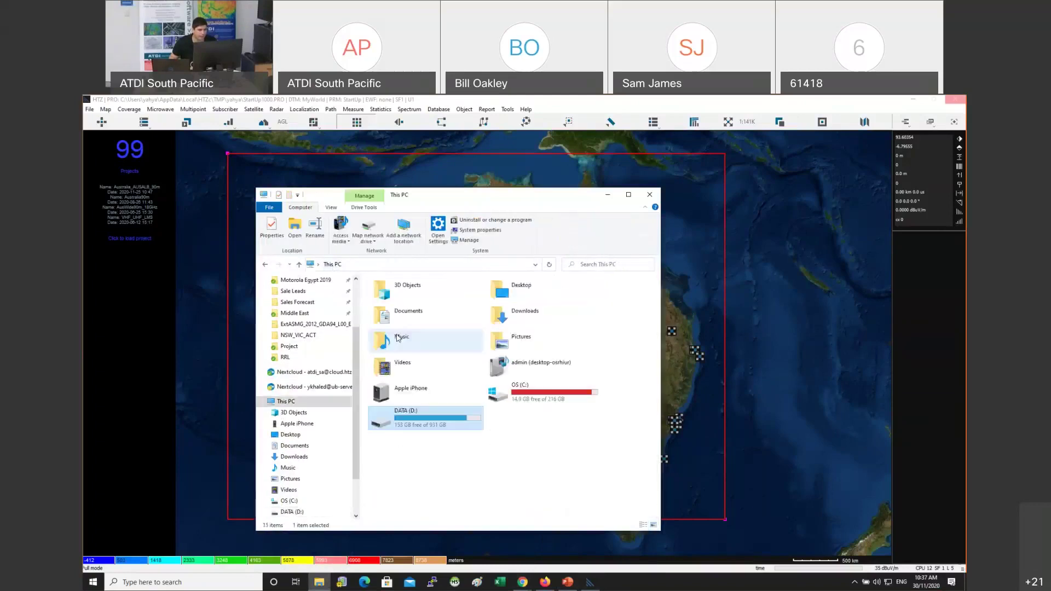
double_click(493, 395)
double_click(403, 324)
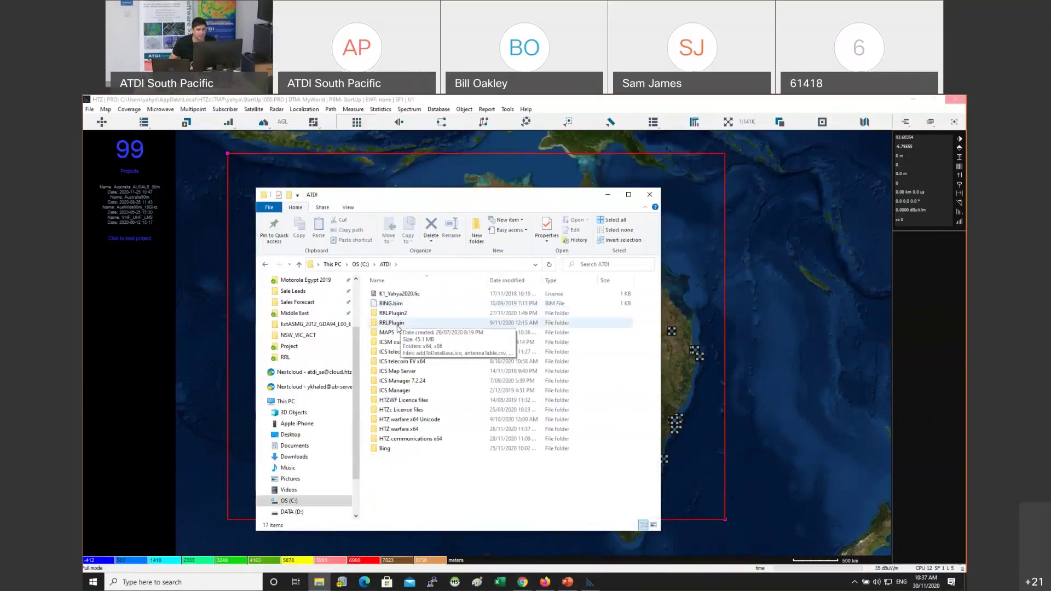
double_click(390, 333)
drag(493, 198, 704, 161)
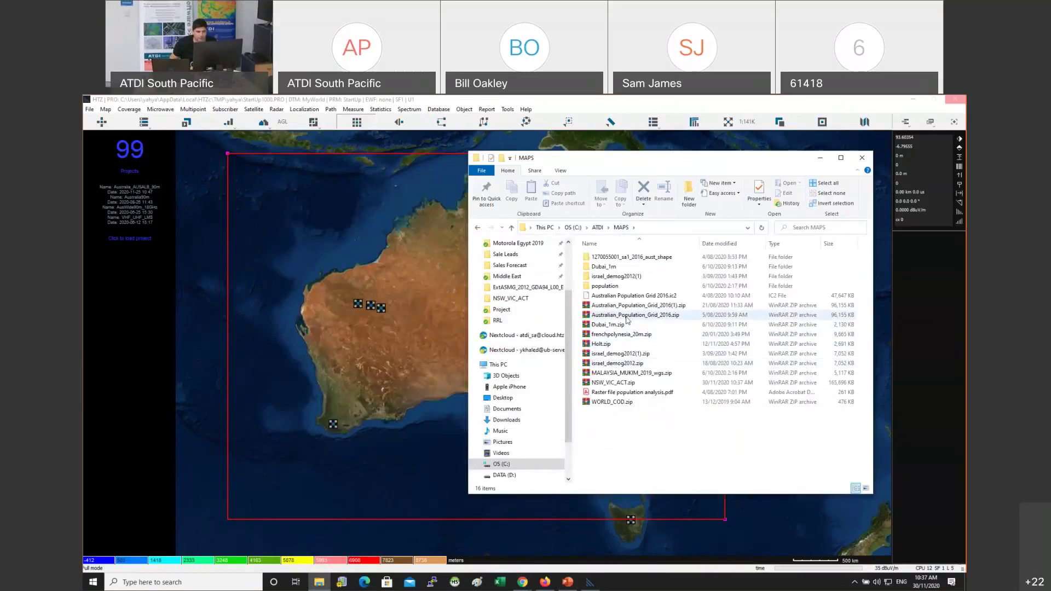
Open NSW_VIC_ACT.zip and examine the project and reference configuration files in its NSW_VIC_ACT folder
double_click(612, 382)
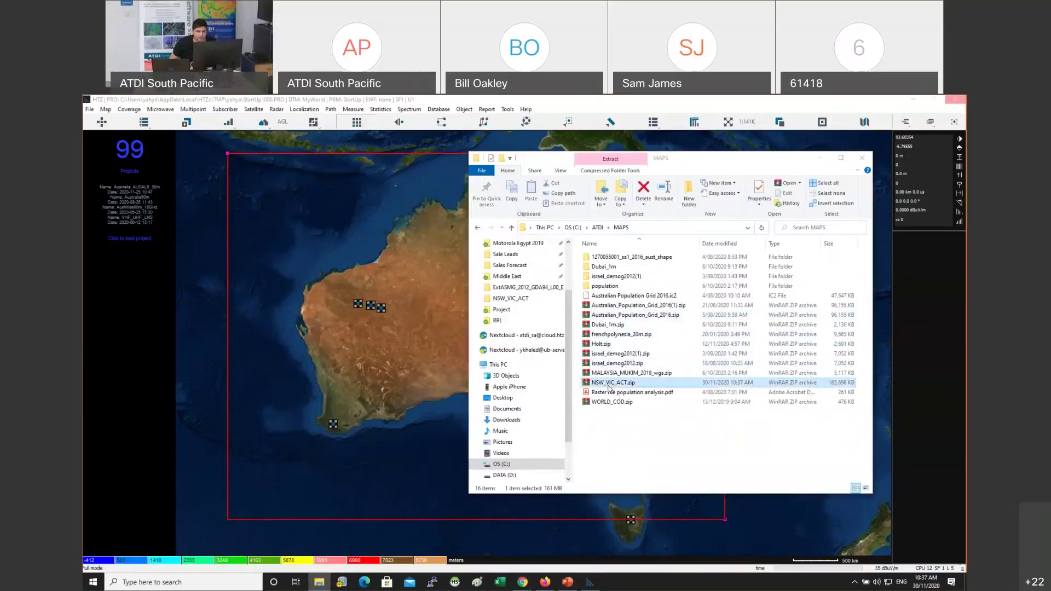
click(308, 125)
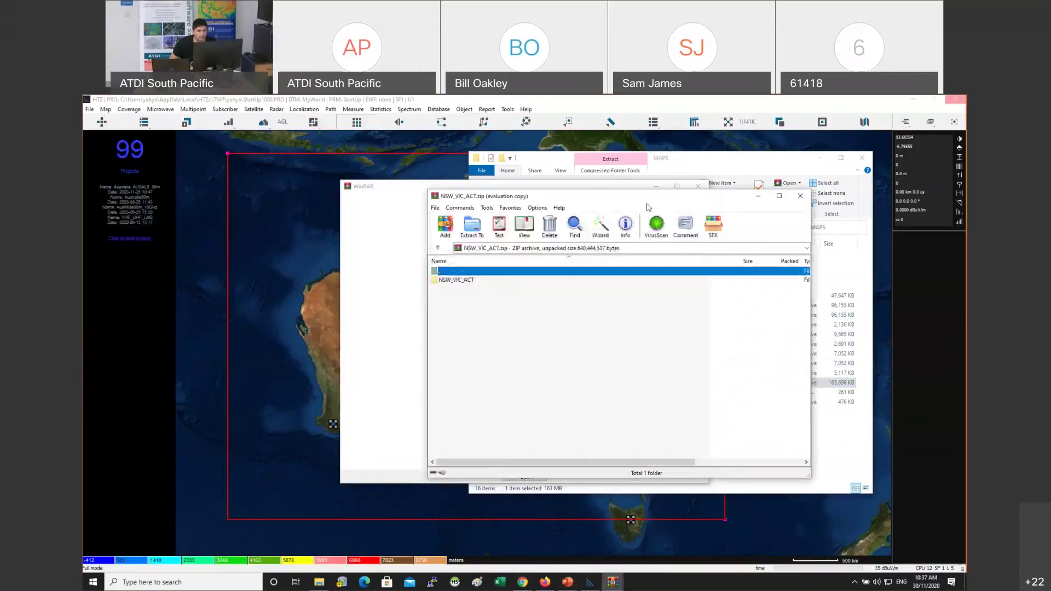
double_click(470, 280)
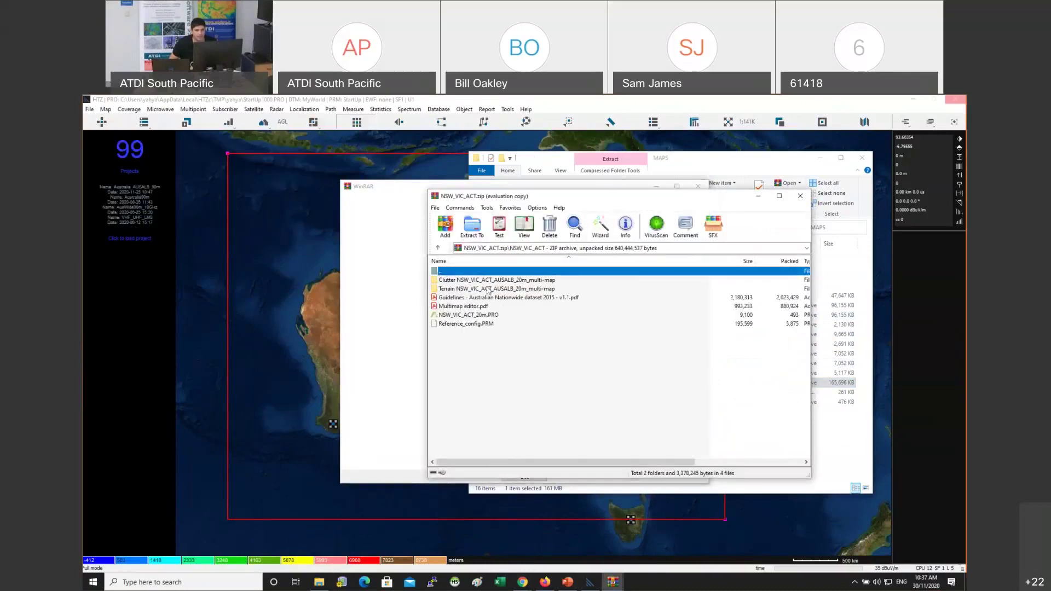
click(475, 316)
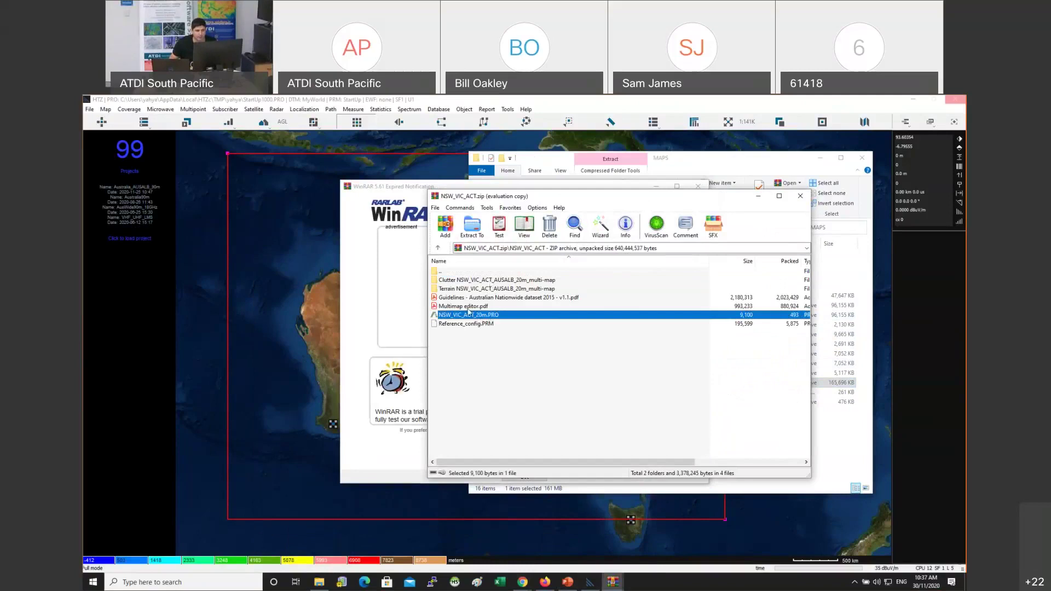
click(471, 324)
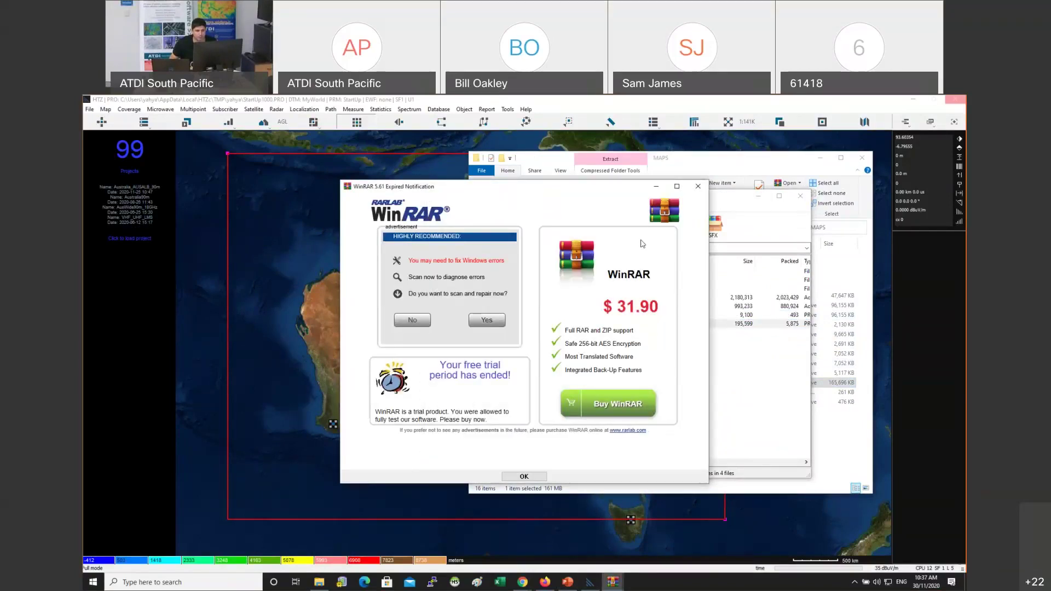
Dismiss the WinRAR notification, inspect the archive's Terrain folder and NSW_VIC_ACT_20m.PRO file, and close the archive
click(698, 189)
double_click(460, 280)
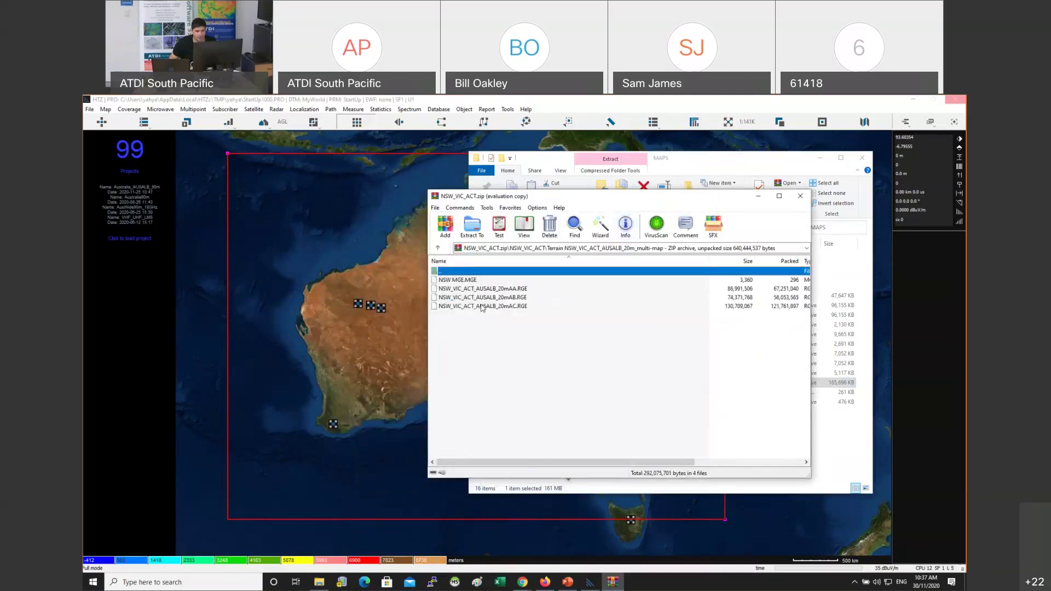
click(438, 247)
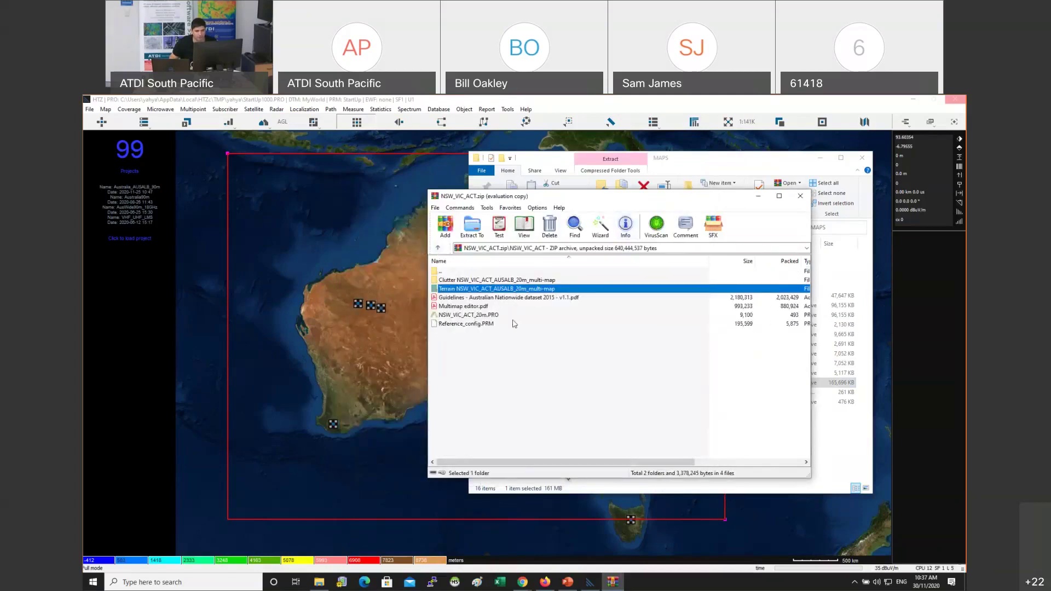
click(484, 315)
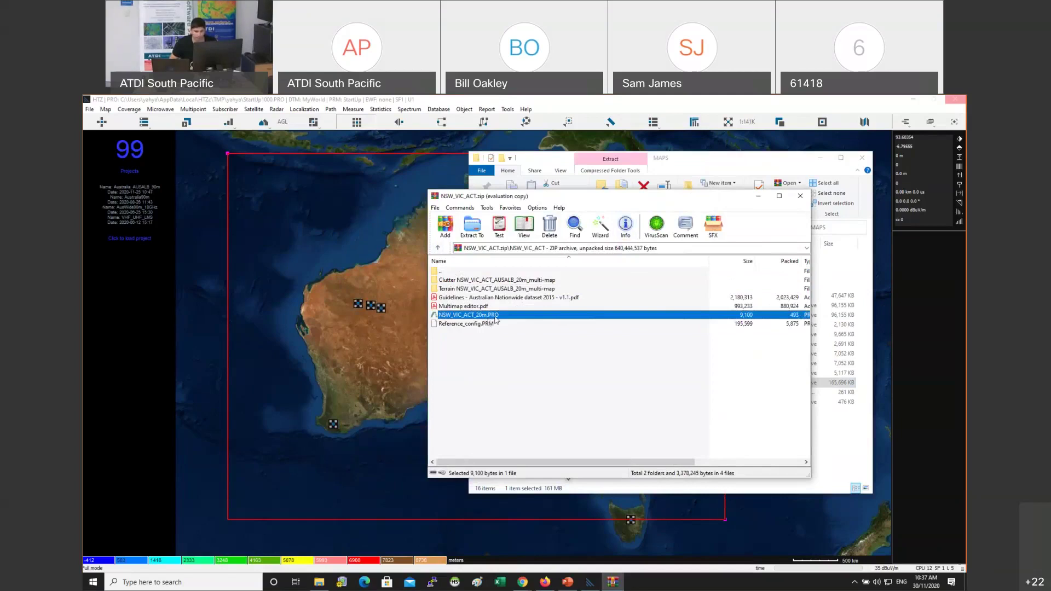
click(801, 198)
Return to the Project manager, start browsing for an existing project file and open the NSW_VIC_ACT folder
click(609, 556)
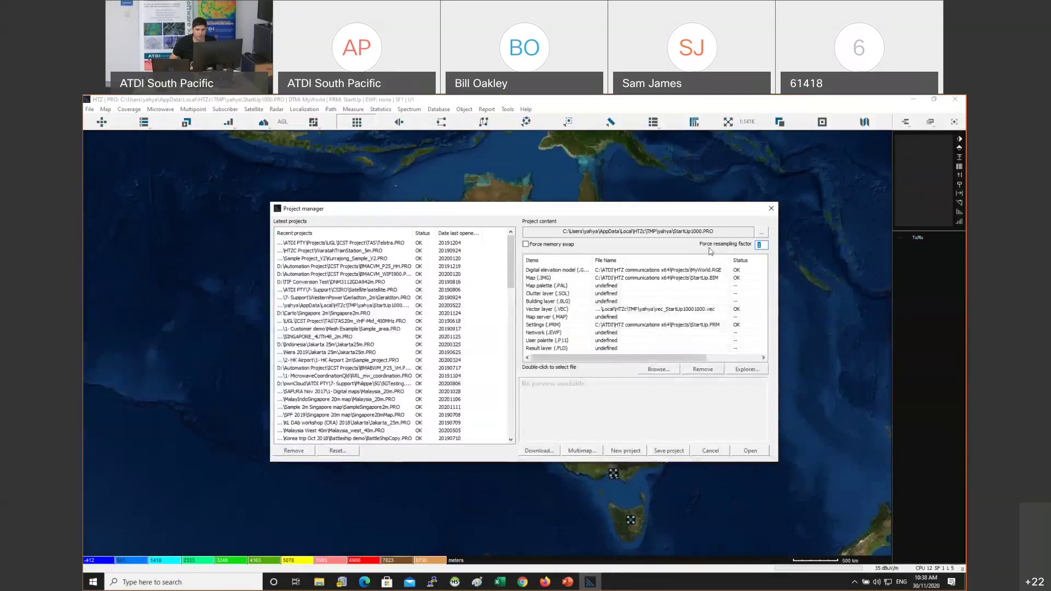
click(762, 235)
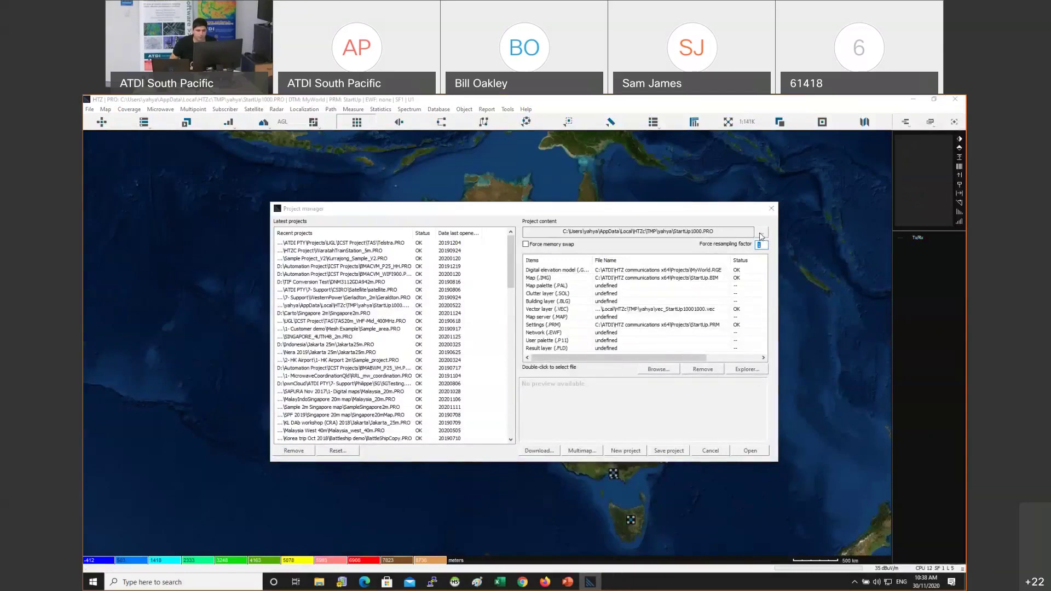
drag(551, 225, 594, 335)
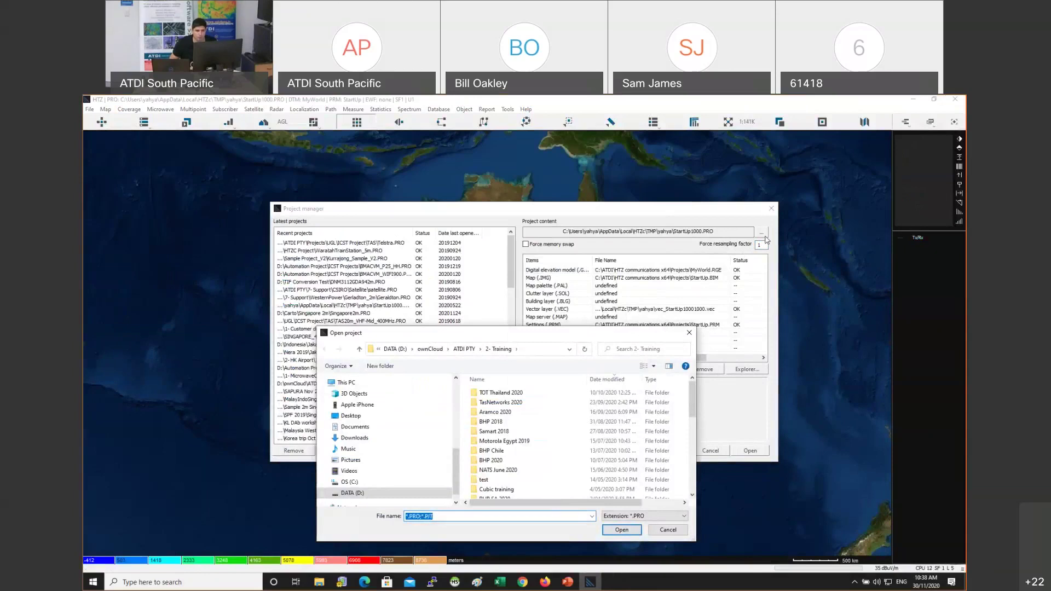
scroll(370, 418, up, 3)
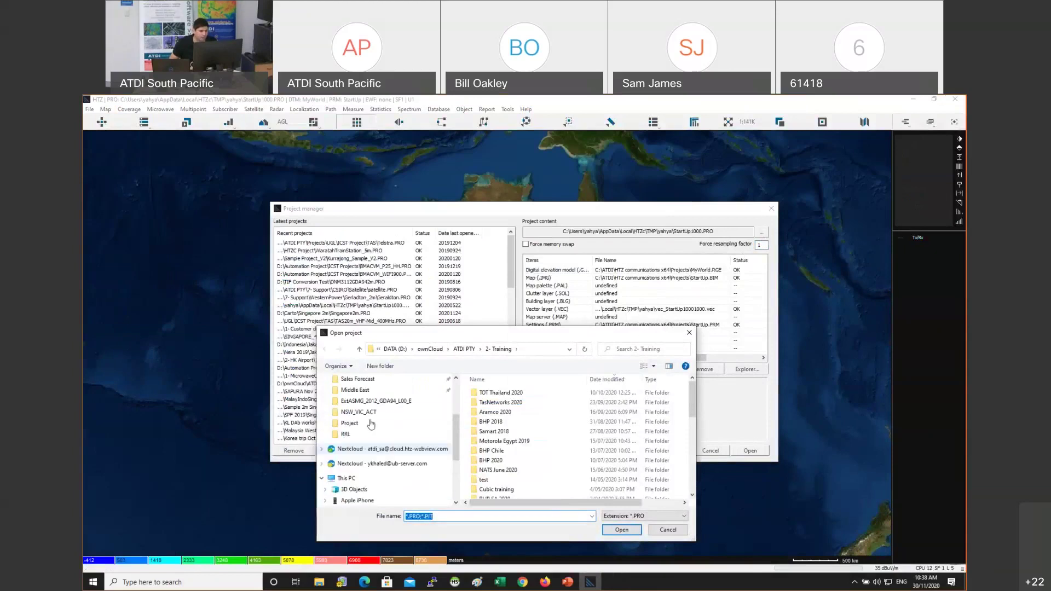
click(371, 416)
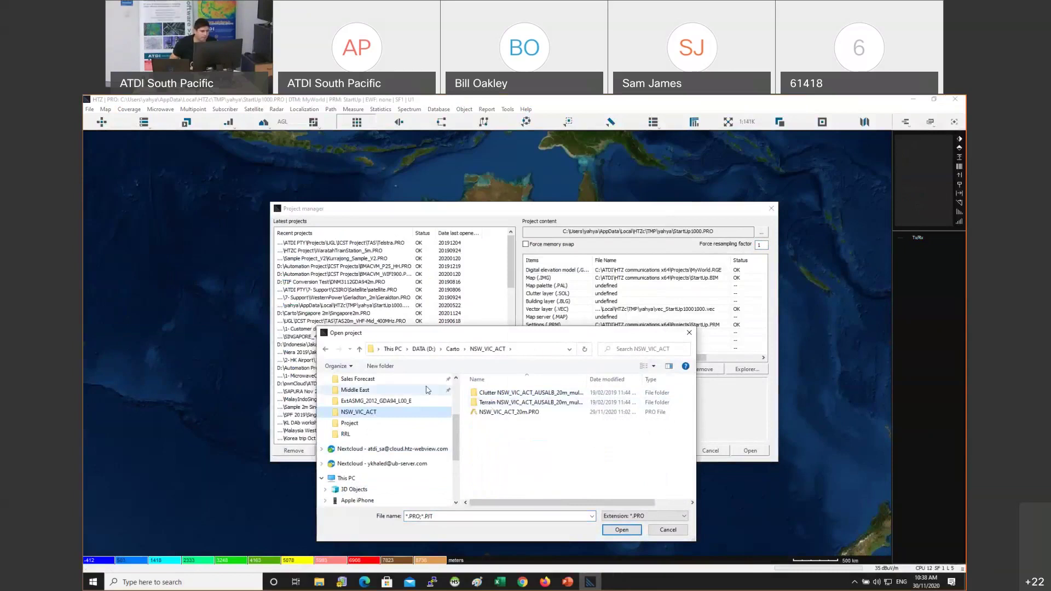
click(366, 402)
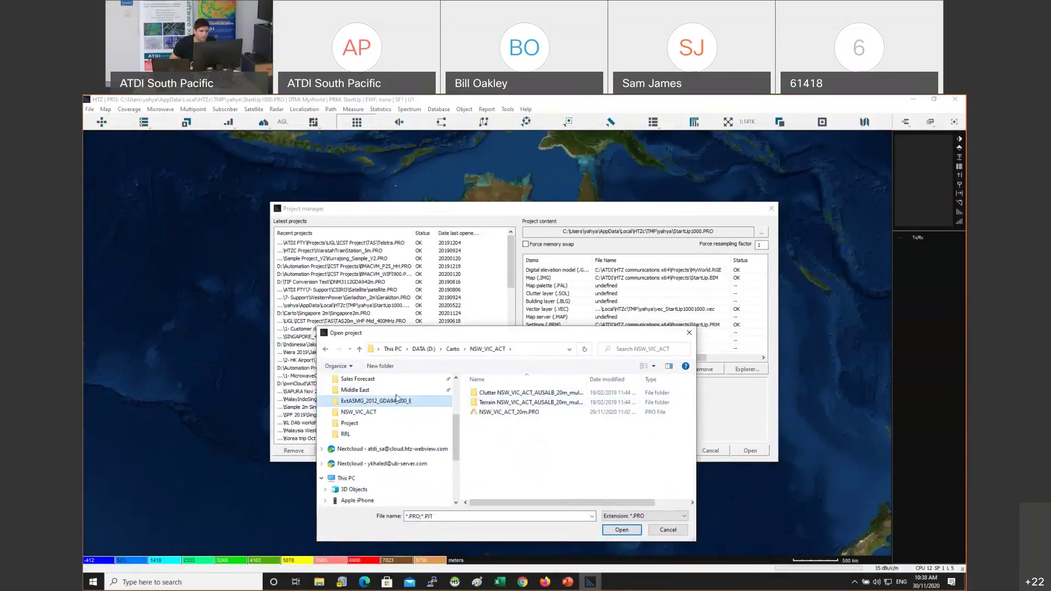
scroll(366, 409, down, 3)
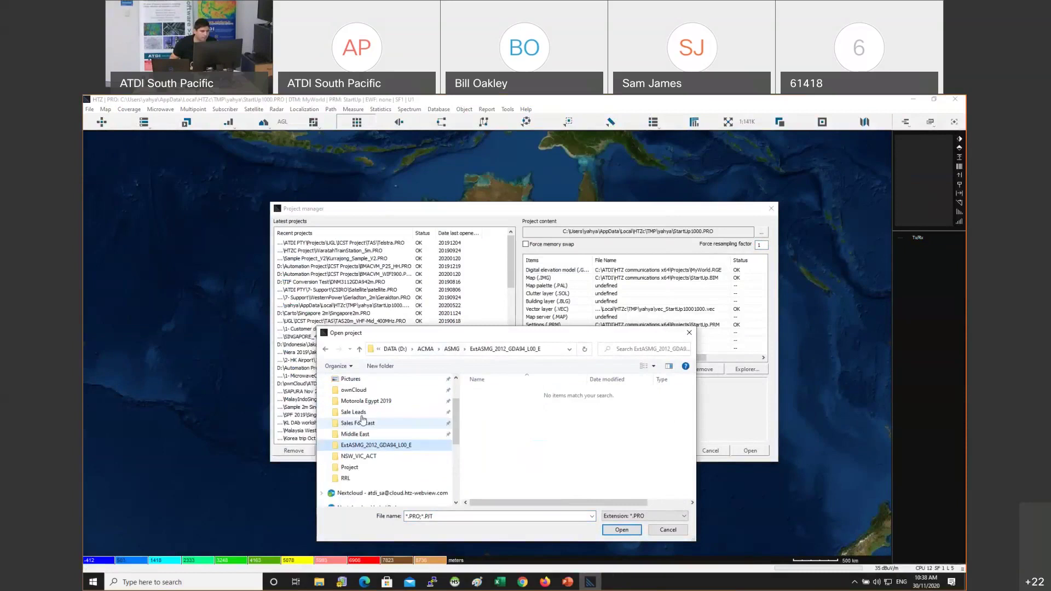
click(366, 406)
scroll(361, 466, down, 2)
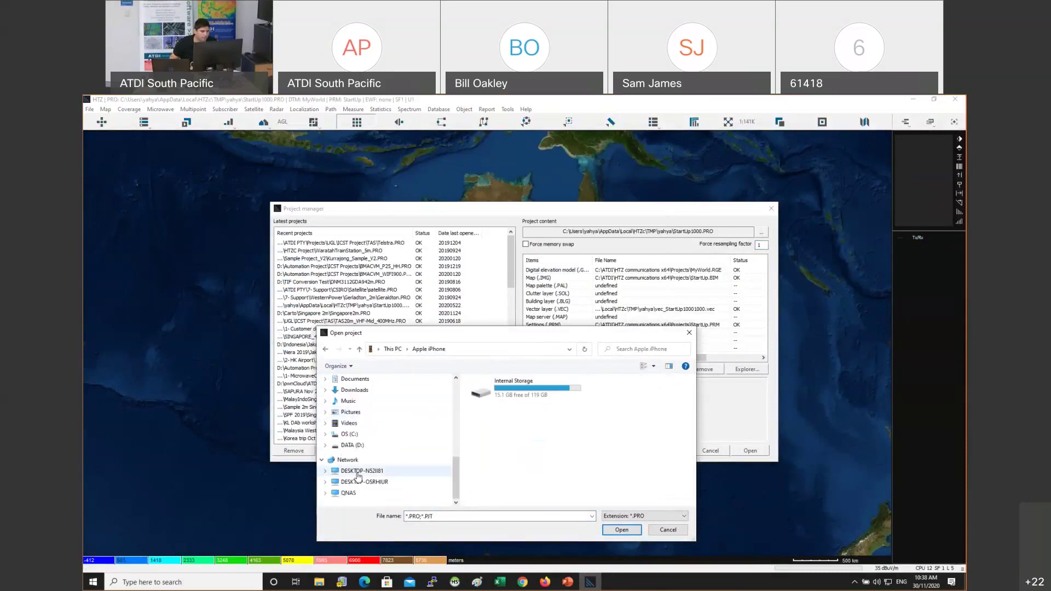
scroll(360, 460, up, 5)
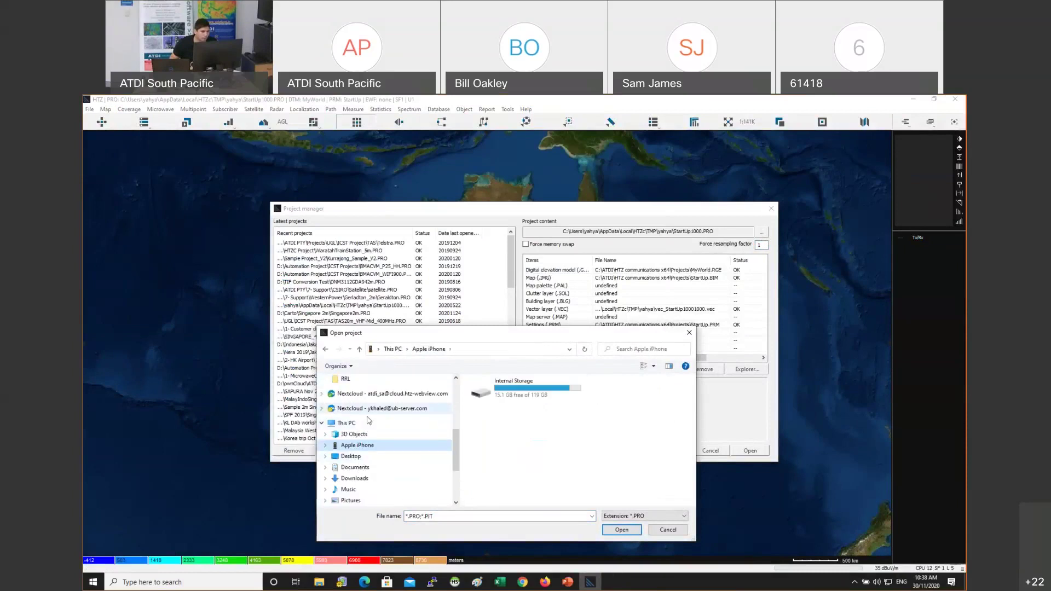
scroll(365, 426, up, 2)
Browse through ownCloud, ATDI PTY, Webinars and AWL boundary analysis FSS 28 GHz to the NSW_VIC_ACT shortcut and load NSW_VIC_ACT_20m.PRO
click(353, 390)
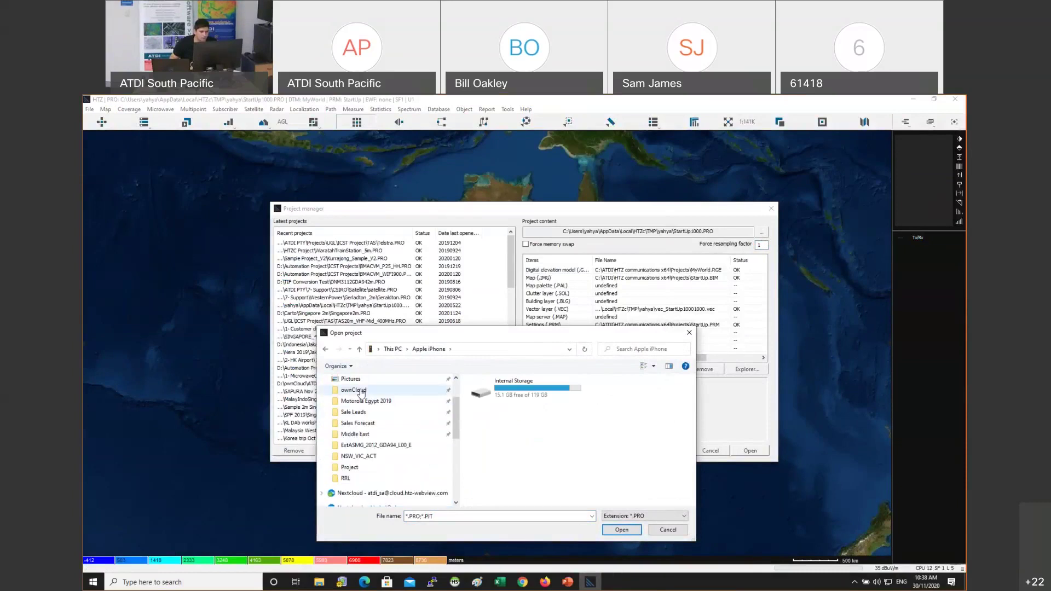
double_click(499, 406)
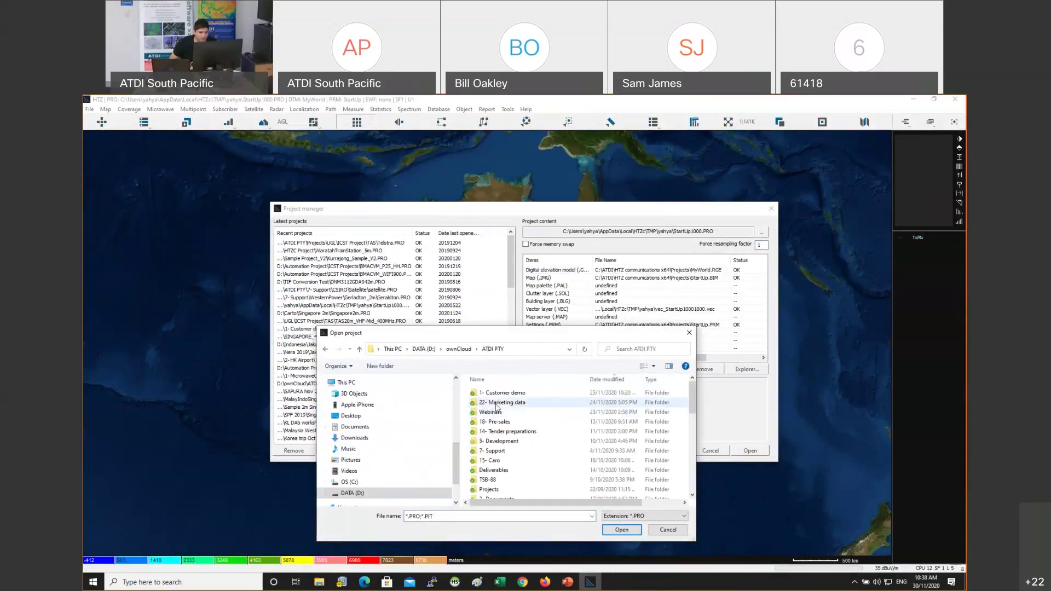
double_click(505, 402)
double_click(505, 395)
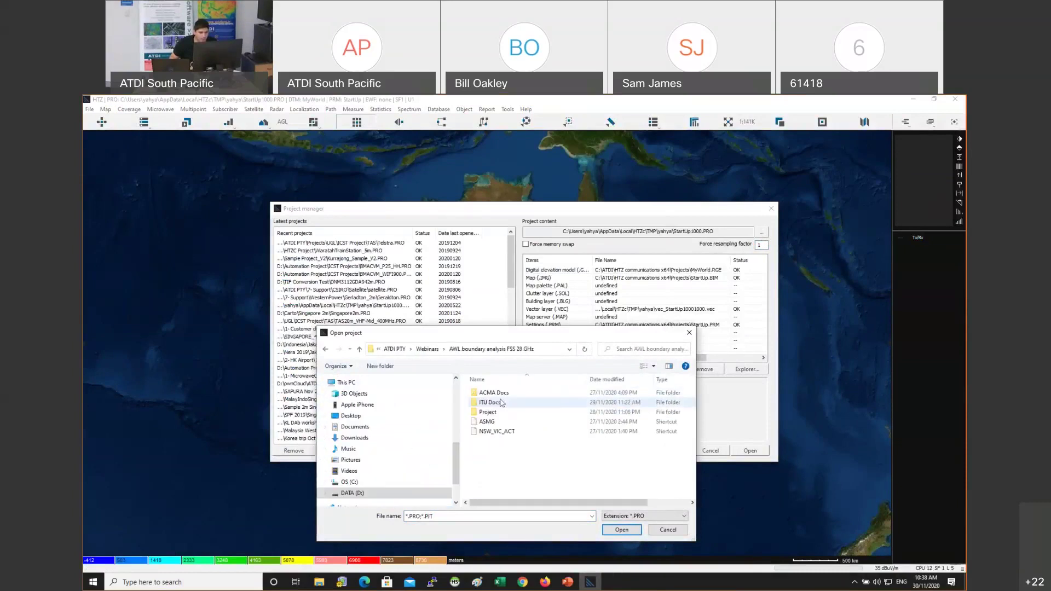
click(494, 432)
double_click(494, 432)
click(505, 413)
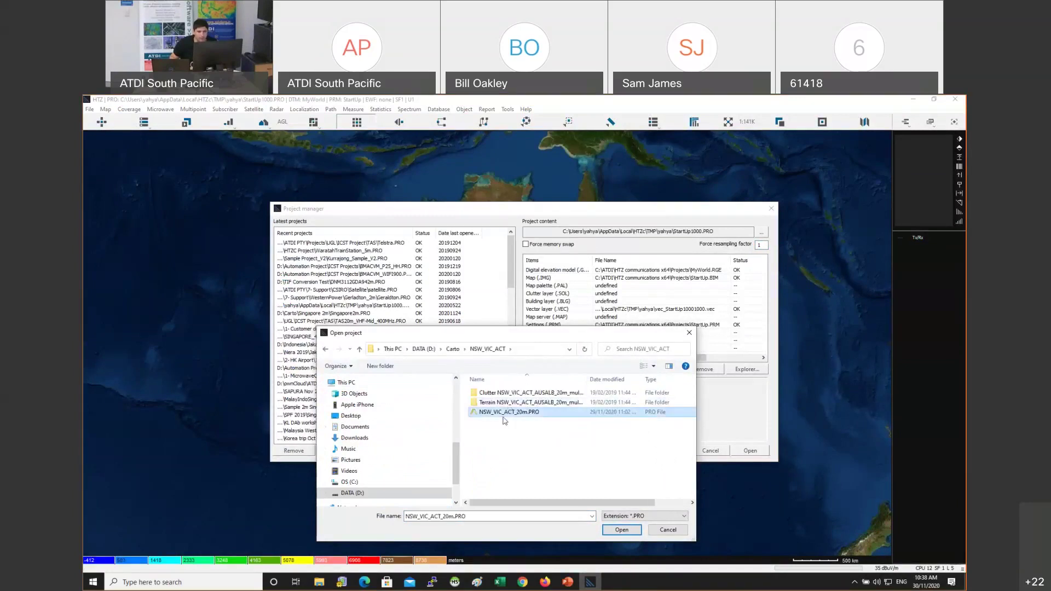
click(531, 353)
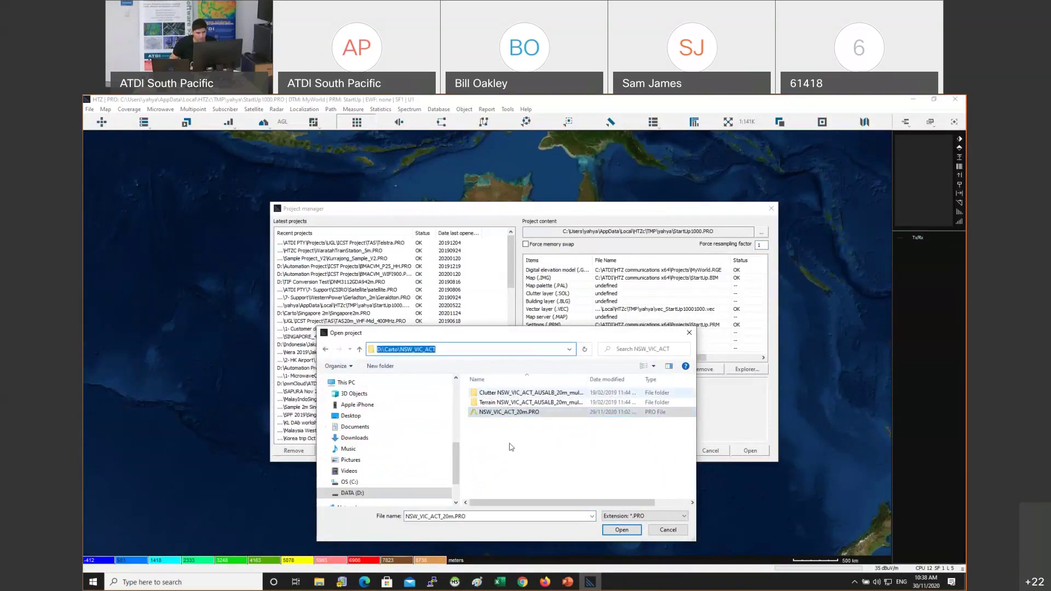
double_click(519, 419)
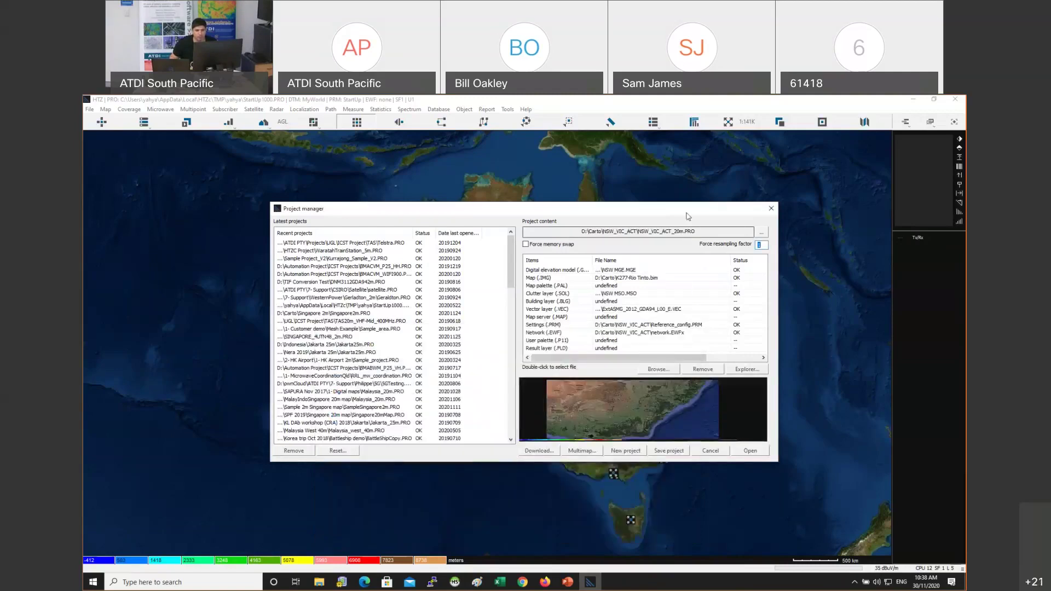
Widen the Items column, review the project's elevation, clutter and map layer files, and open the project
drag(690, 209, 651, 208)
click(581, 268)
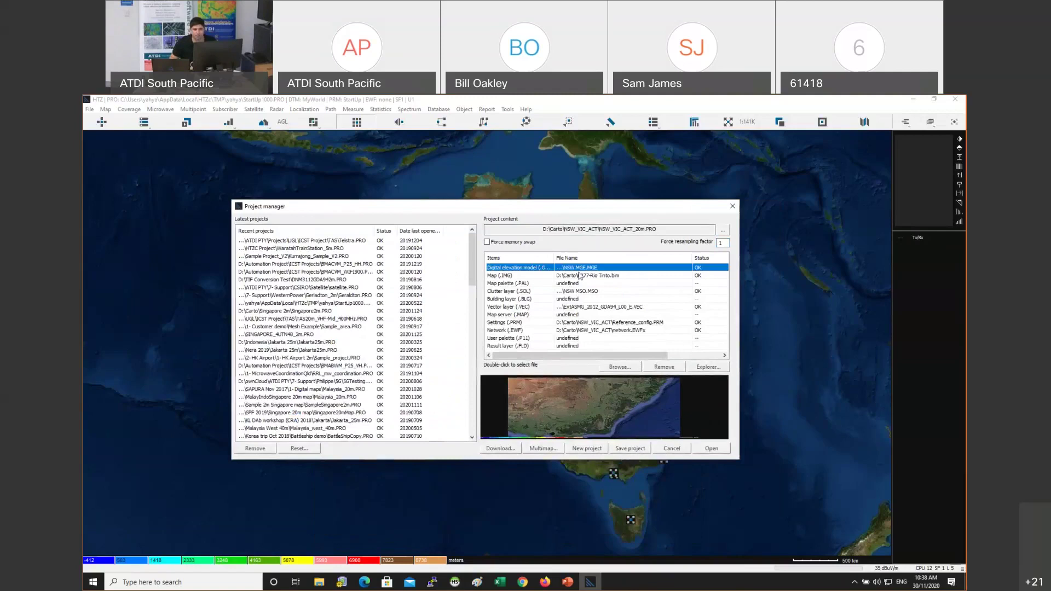
drag(554, 259, 592, 259)
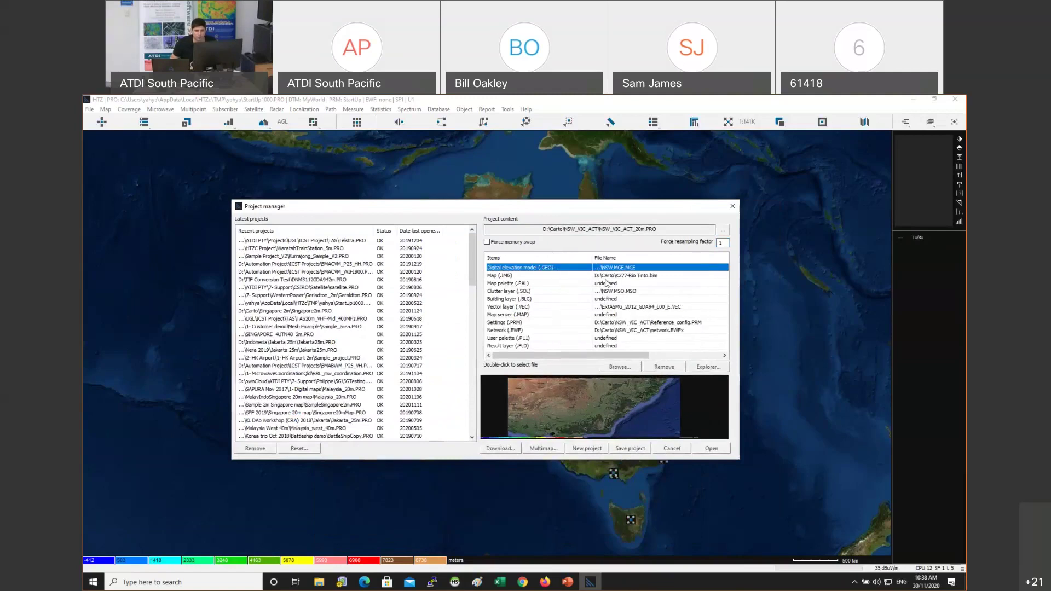
click(636, 291)
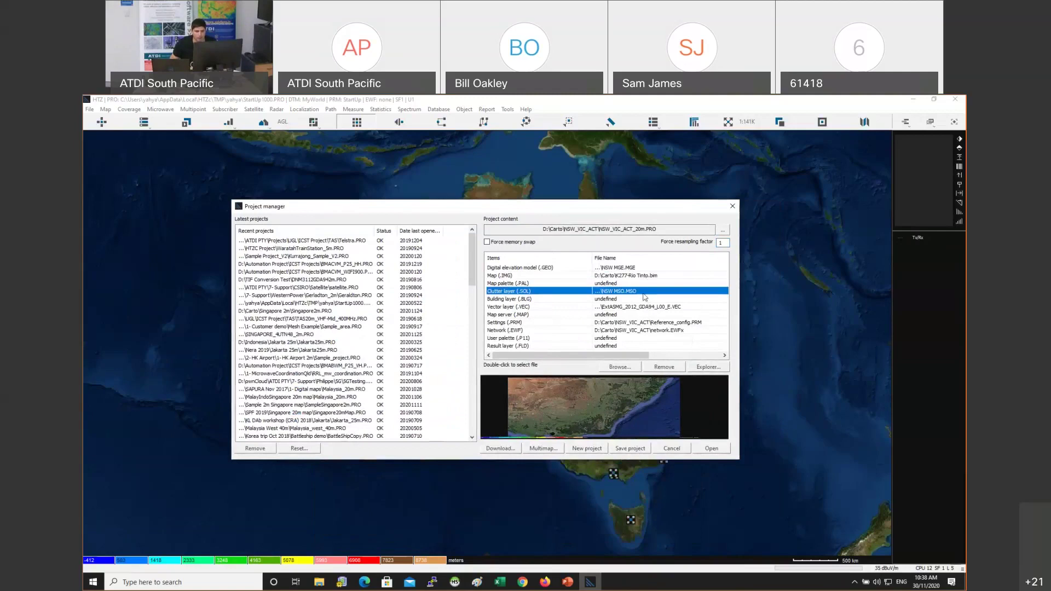
click(540, 275)
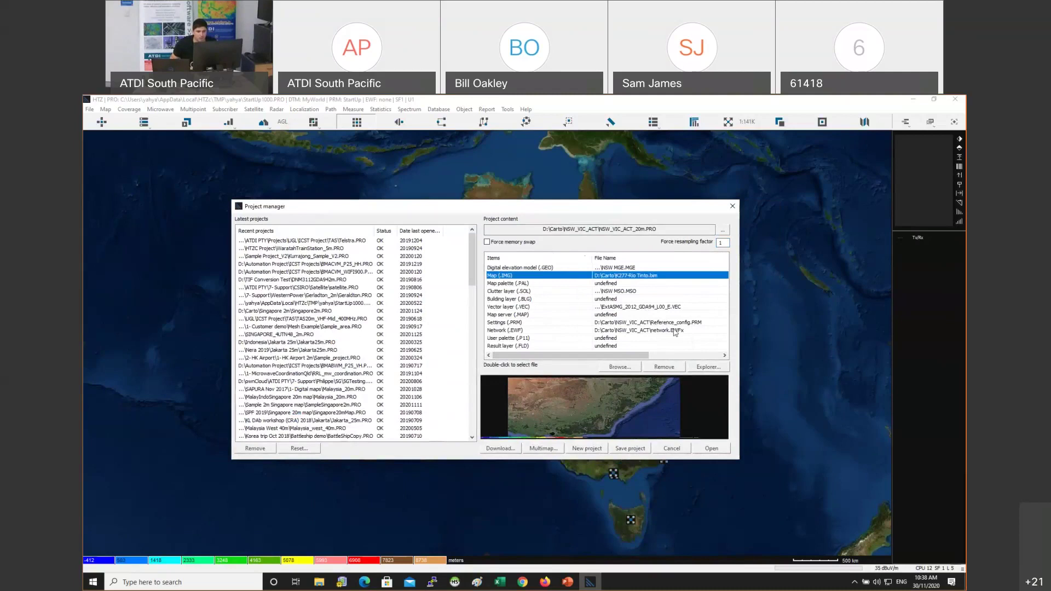
click(712, 449)
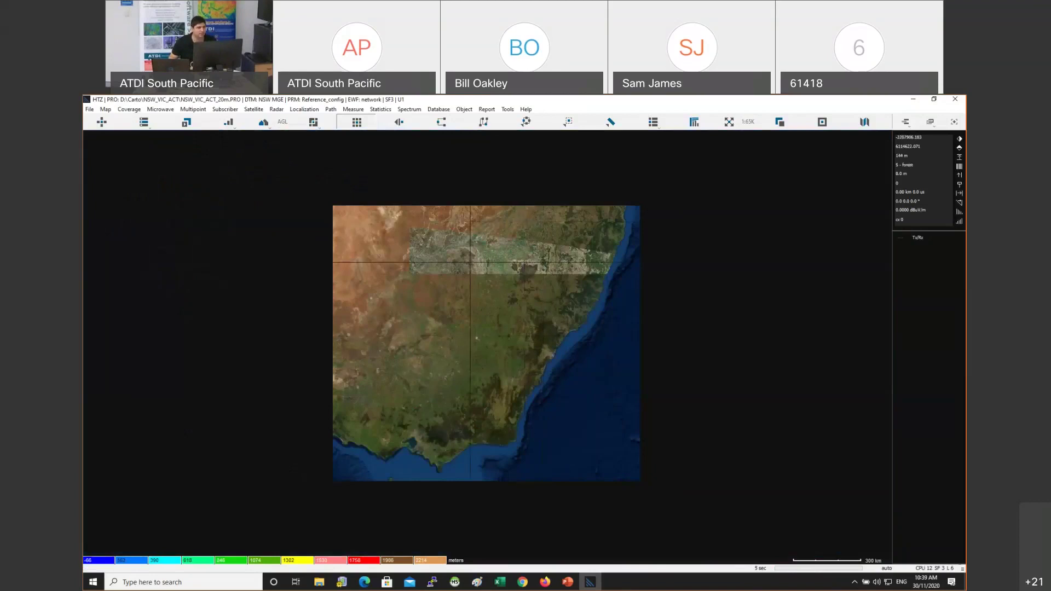
Examine the loaded map's project properties, including its coordinates, resolution and clutter surfaces, and close them without changes
click(106, 111)
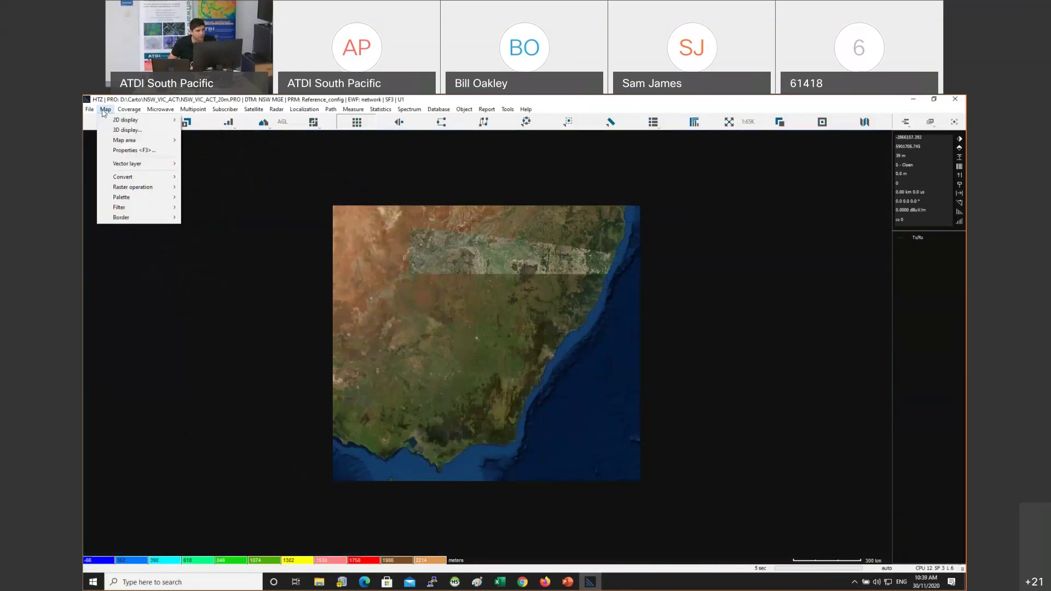
click(154, 155)
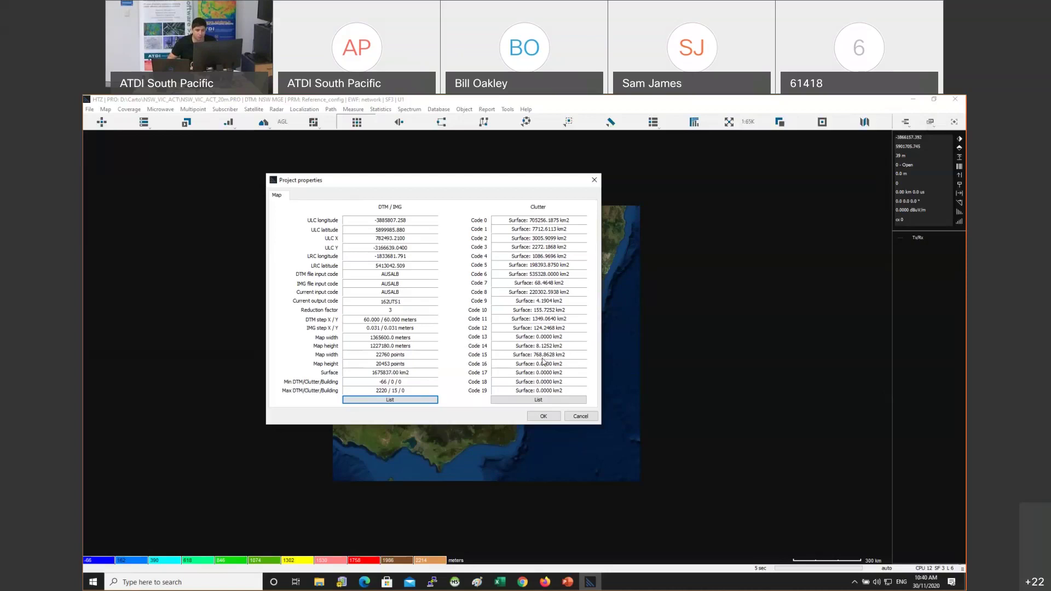
click(581, 417)
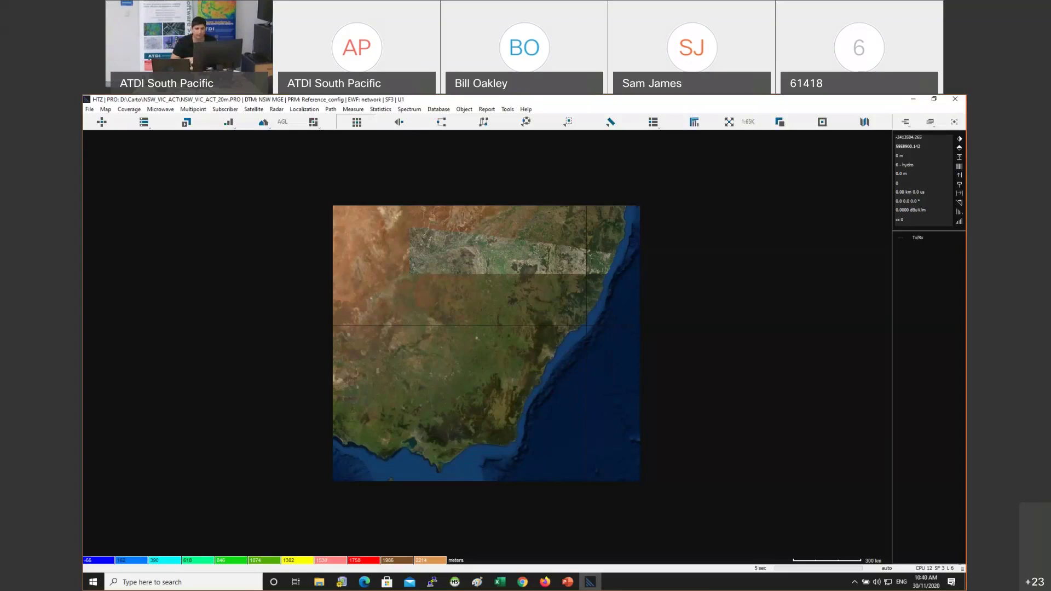
Select a rectangle area covering nearly the whole map and launch RRL data access for it, keeping the preset program and network file locations
click(569, 127)
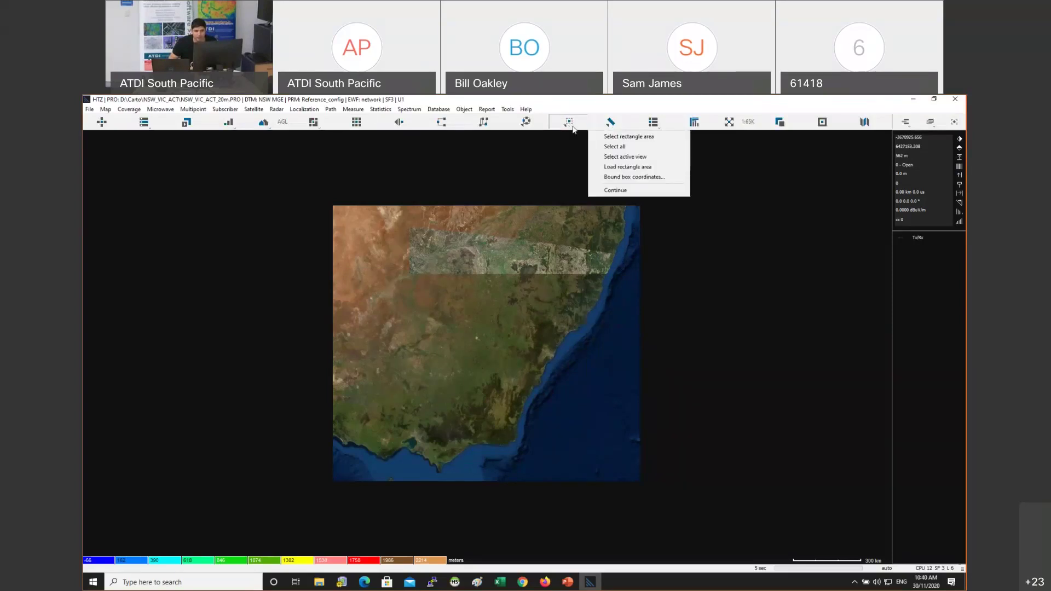
click(629, 138)
drag(636, 206, 337, 476)
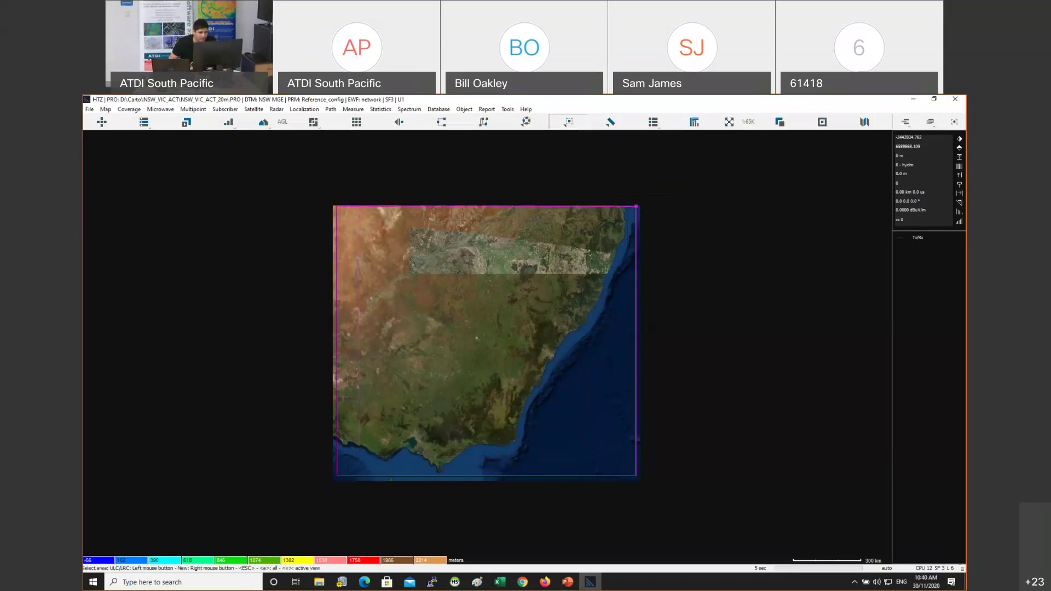
right_click(336, 477)
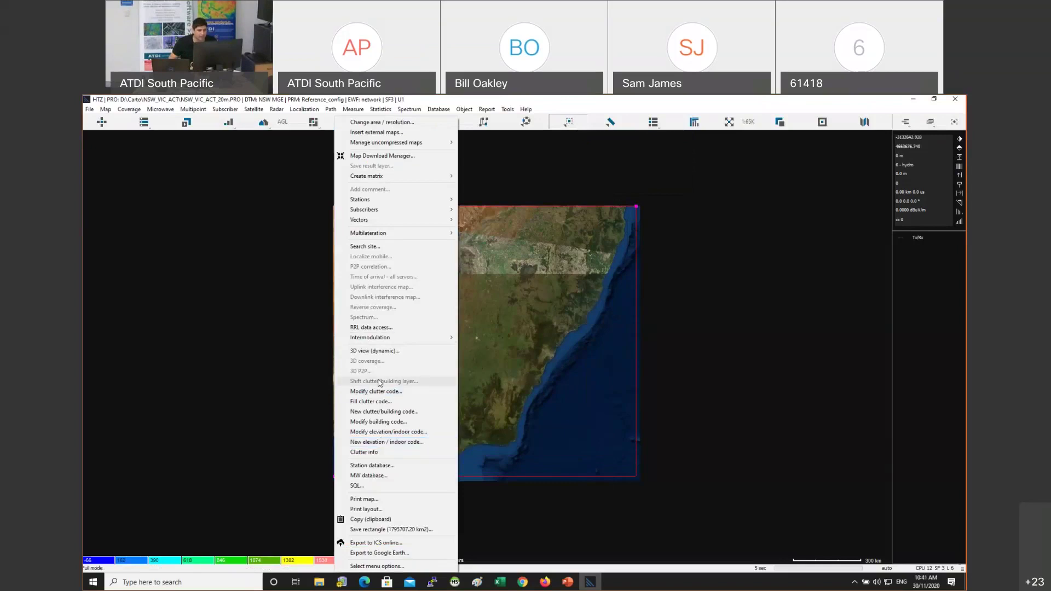
click(398, 329)
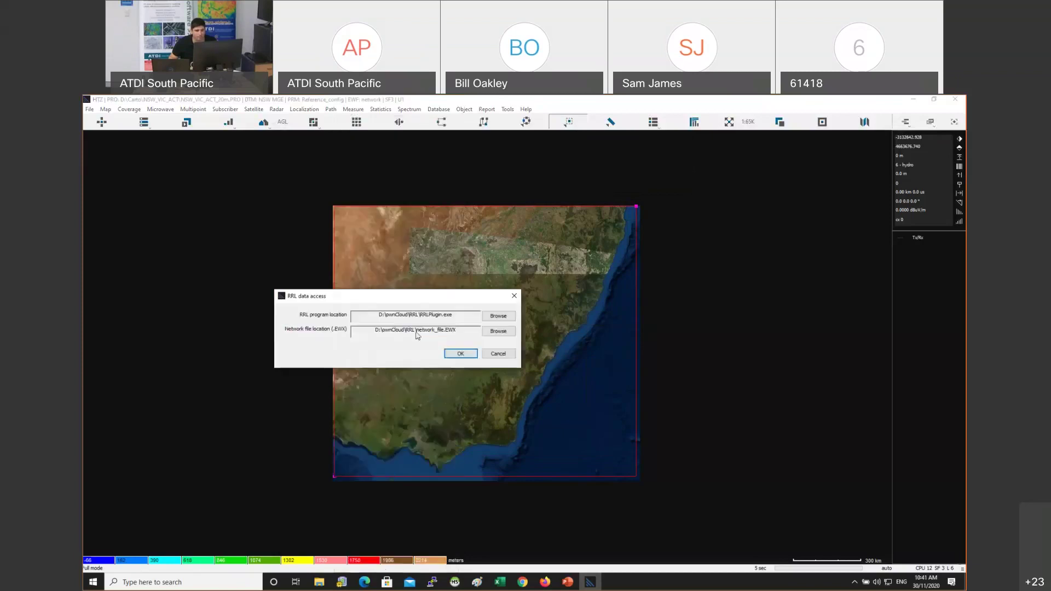
click(461, 354)
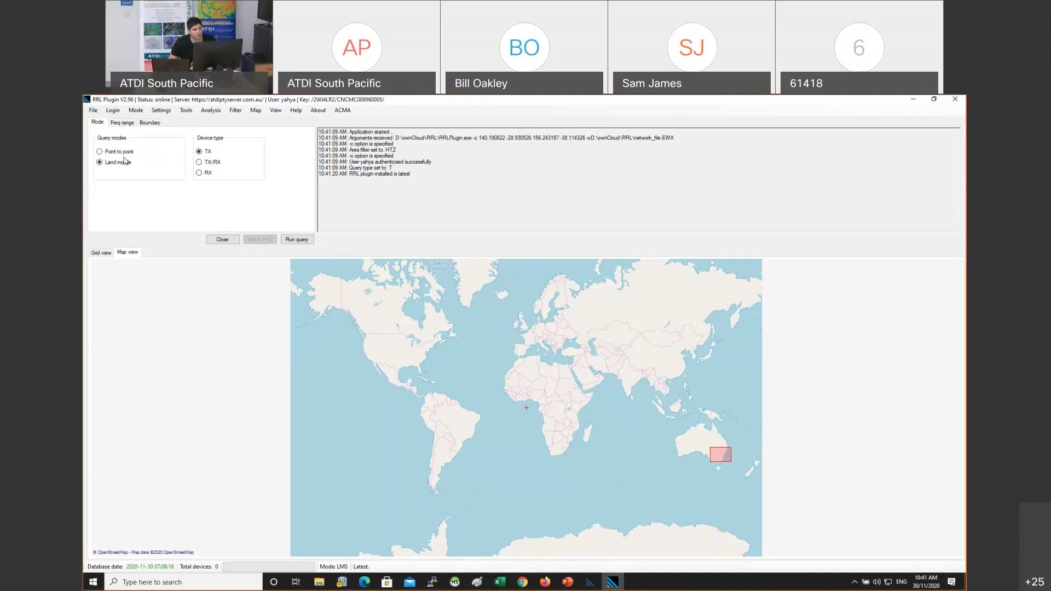
Try the Point to point query mode and return to Land mobile
click(126, 156)
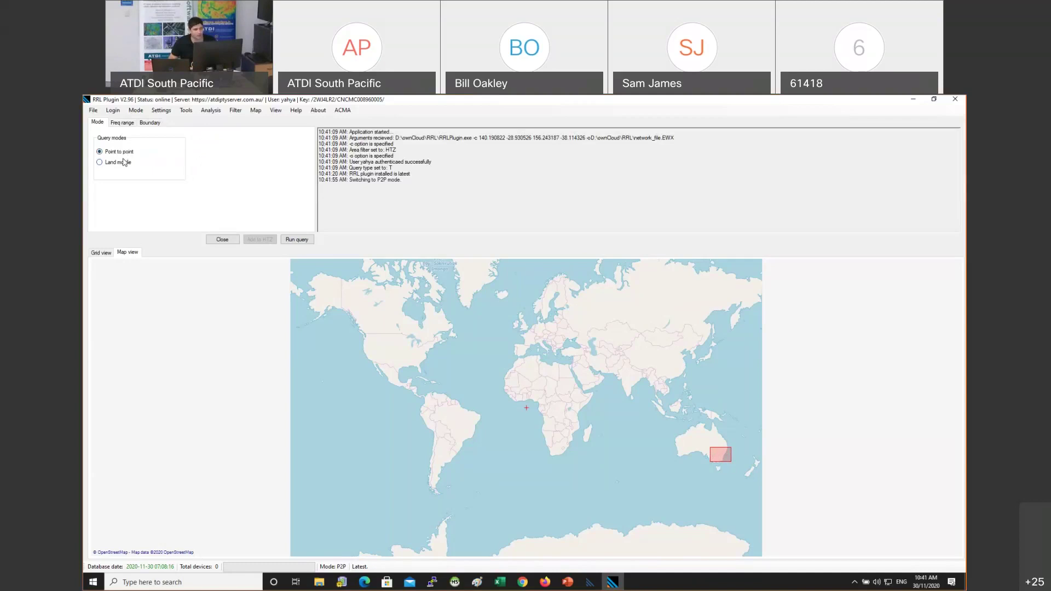
click(124, 164)
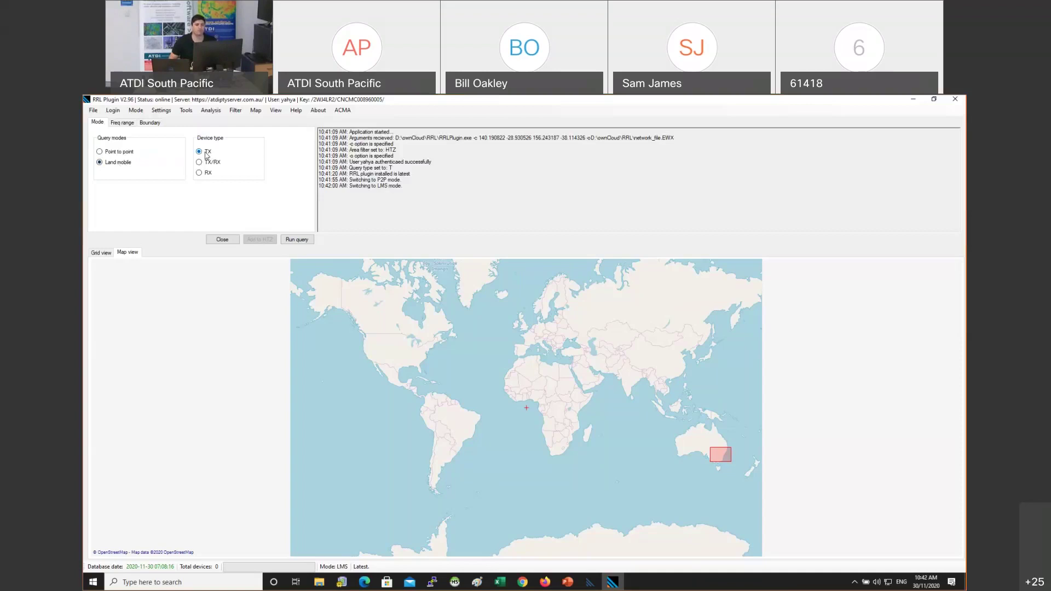
Switch to the PowerPoint presentation, view the antenna Side view slide, and return to RRL Plugin
key(alt+Tab)
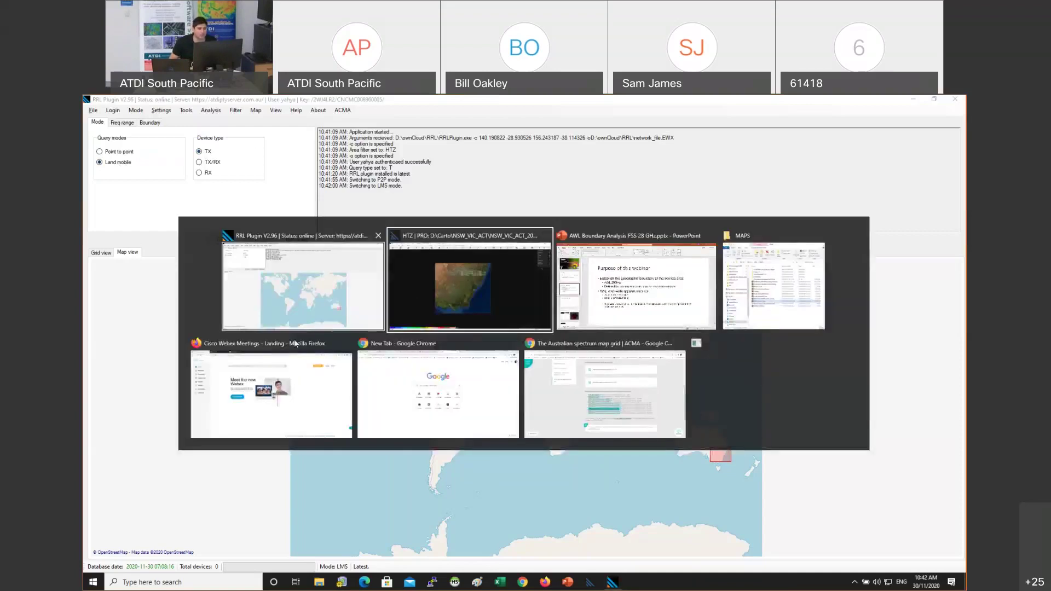
click(630, 291)
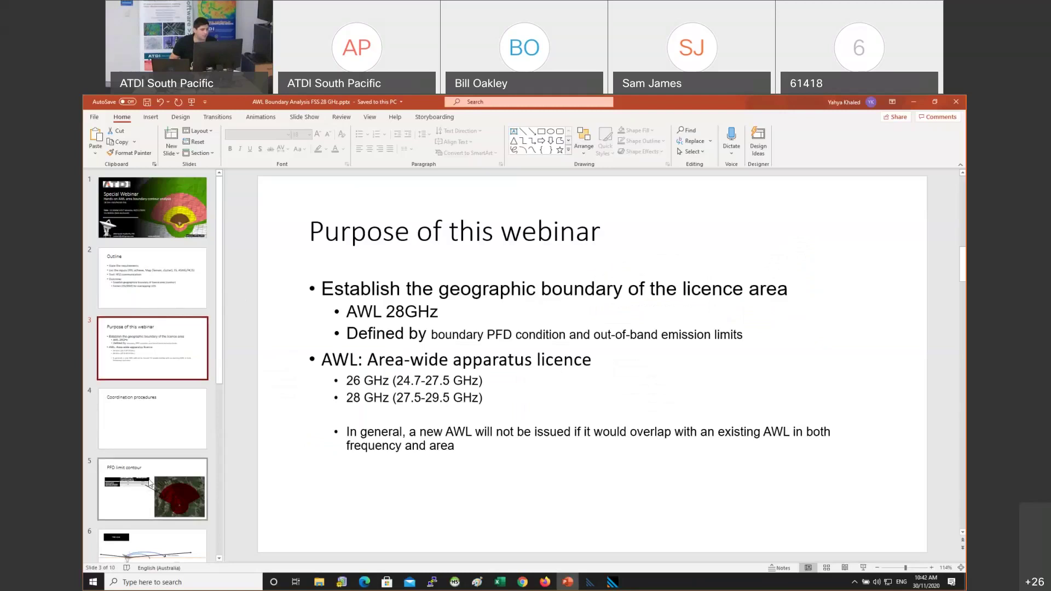
scroll(158, 444, down, 2)
click(198, 466)
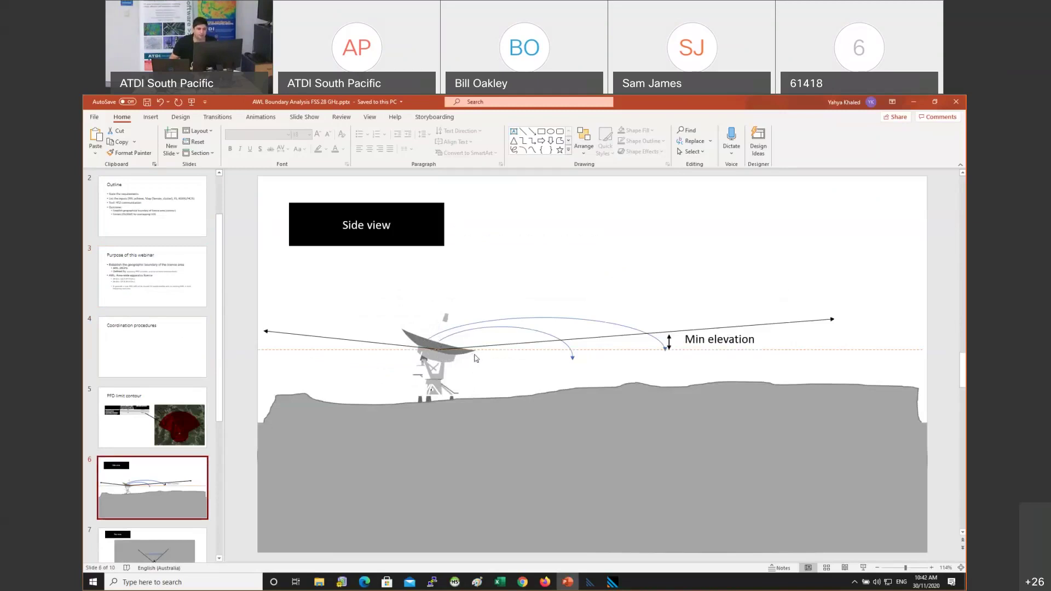
key(alt+Tab)
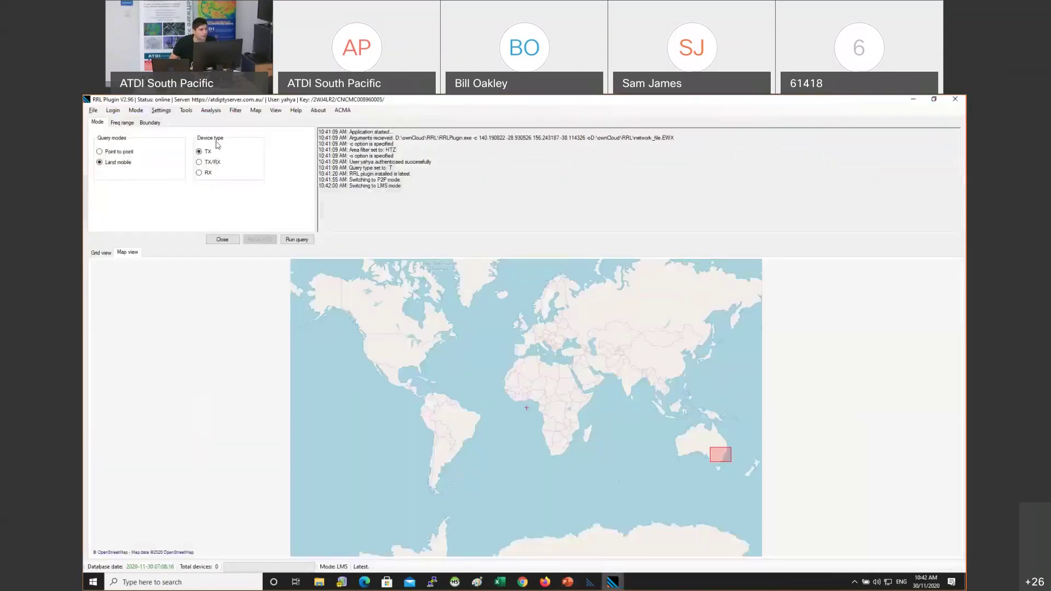
Set the query's frequency range from 27.5 to 29.5 GHz and return to the query mode and device type settings
click(124, 123)
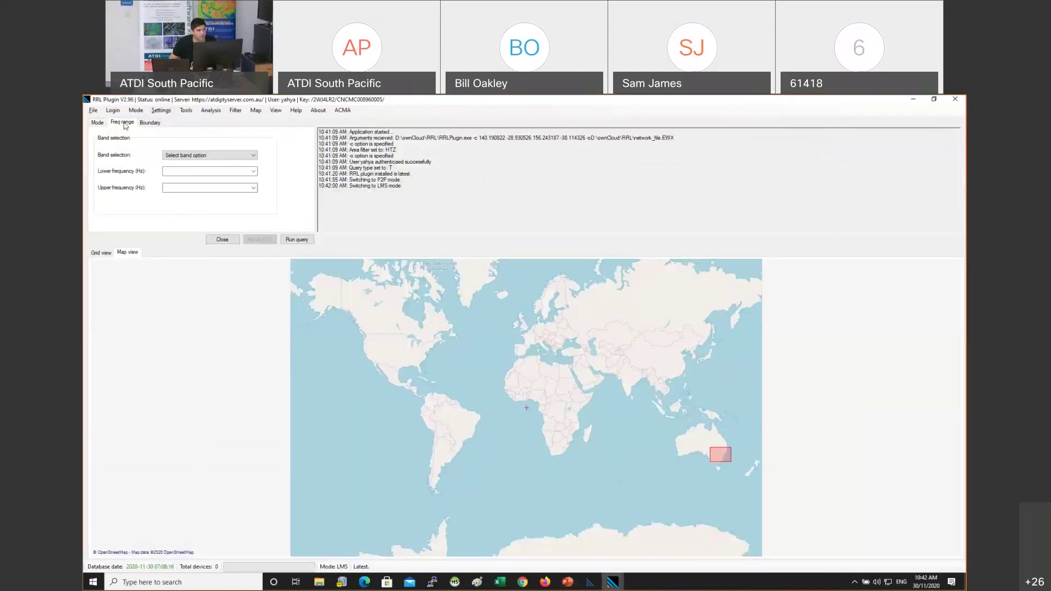
click(197, 171)
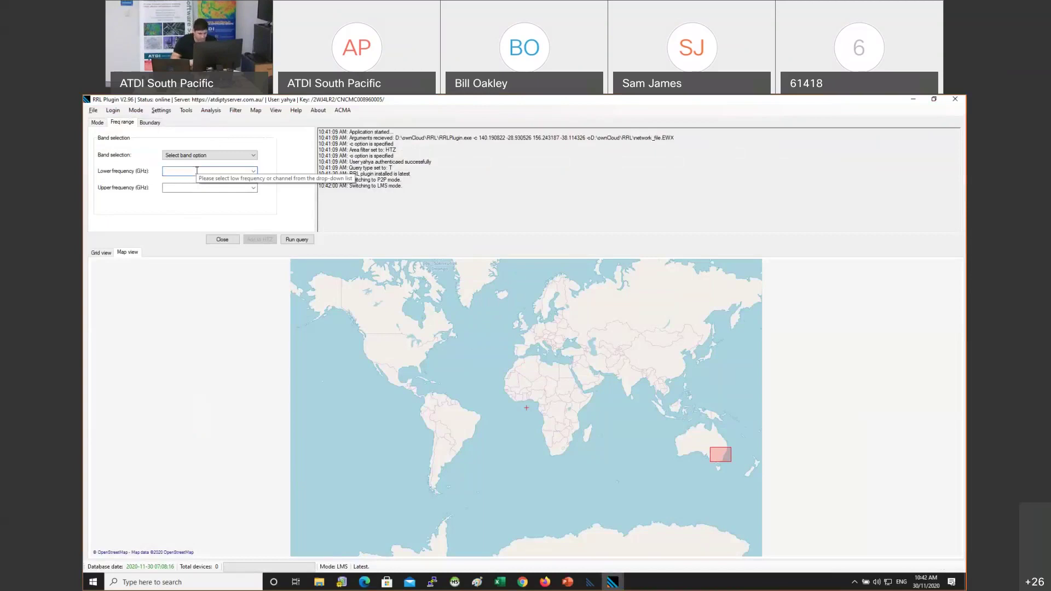
text(27)
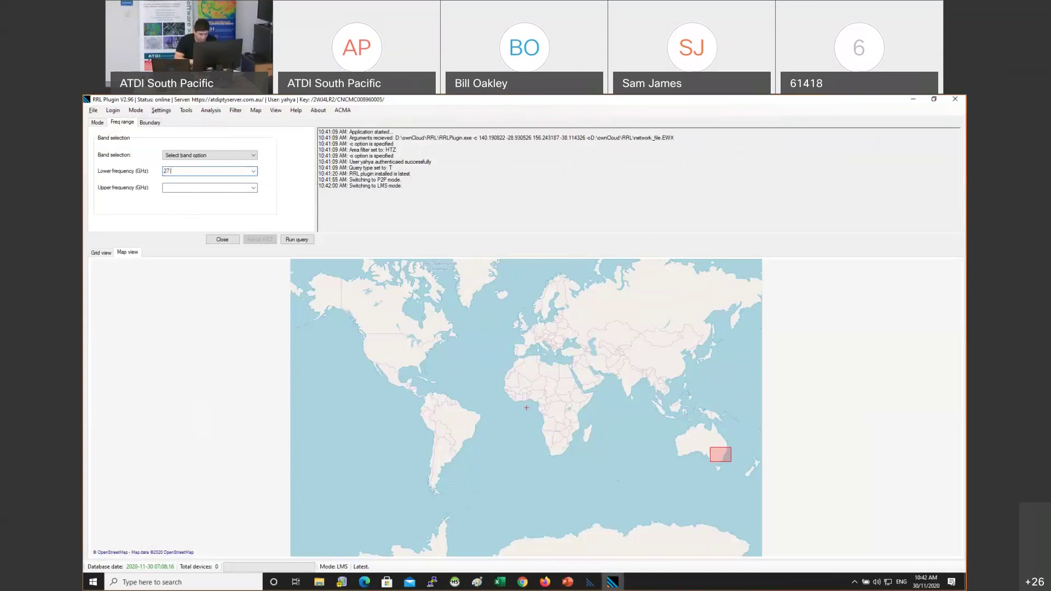
text(.5)
key(Tab)
text(29)
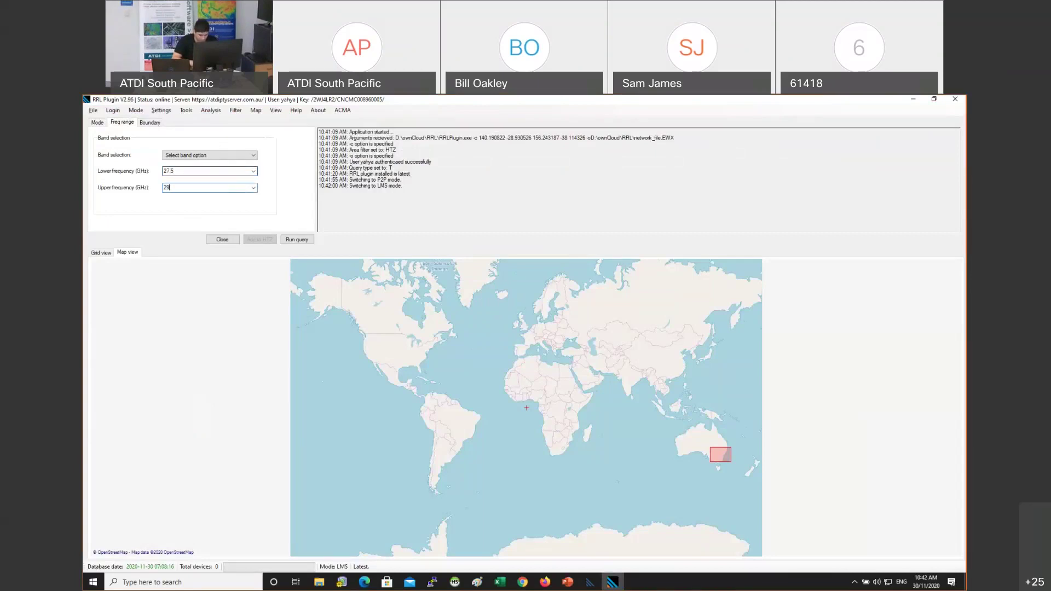
text(.5)
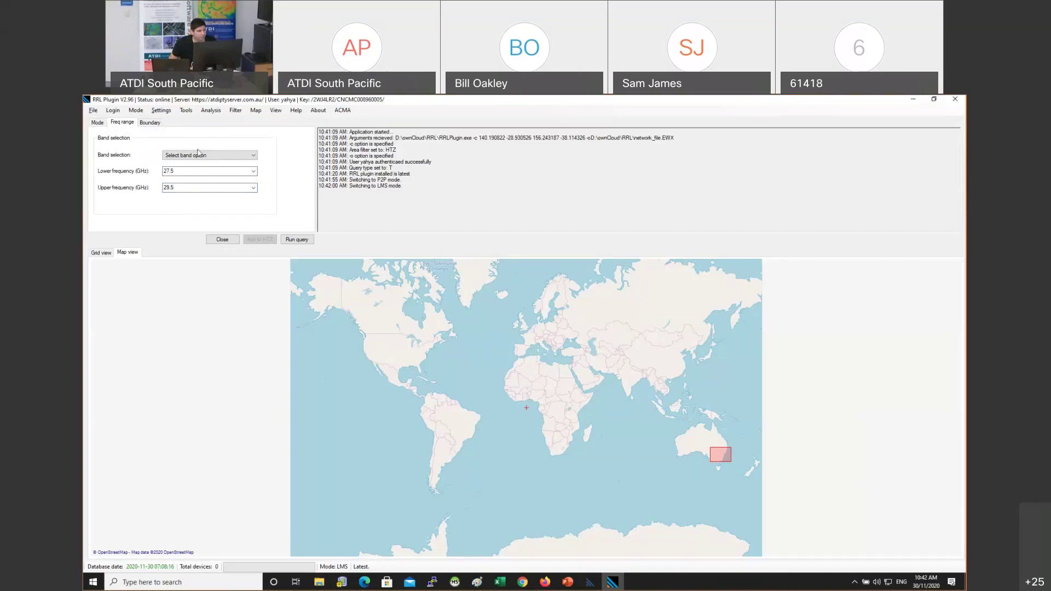
click(98, 124)
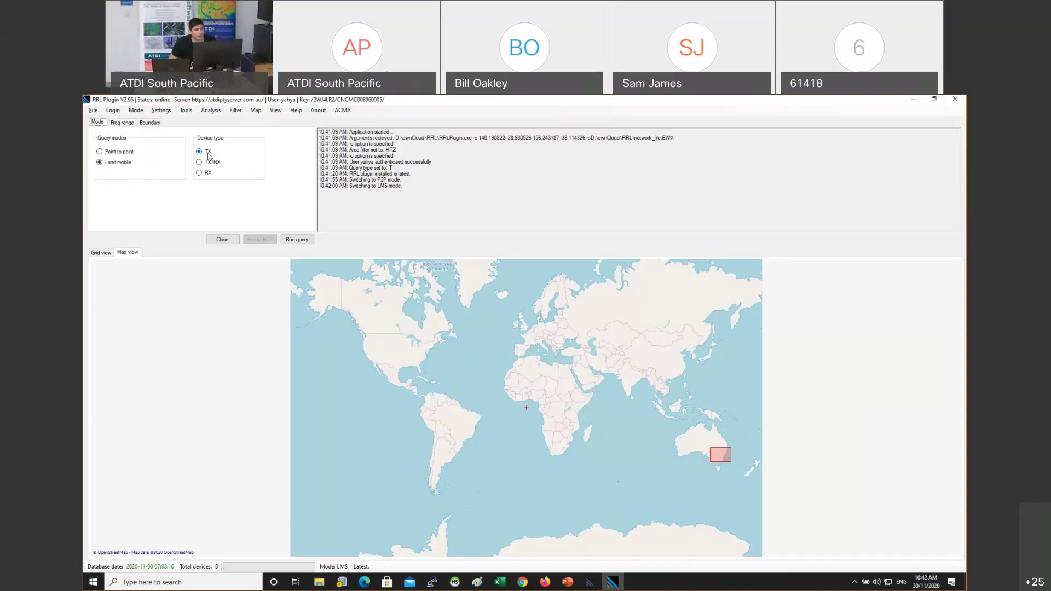
Run the land mobile transmitter query for 27.5 to 29.5 GHz, check the HTZ map and return to the RRL Plugin results
click(122, 122)
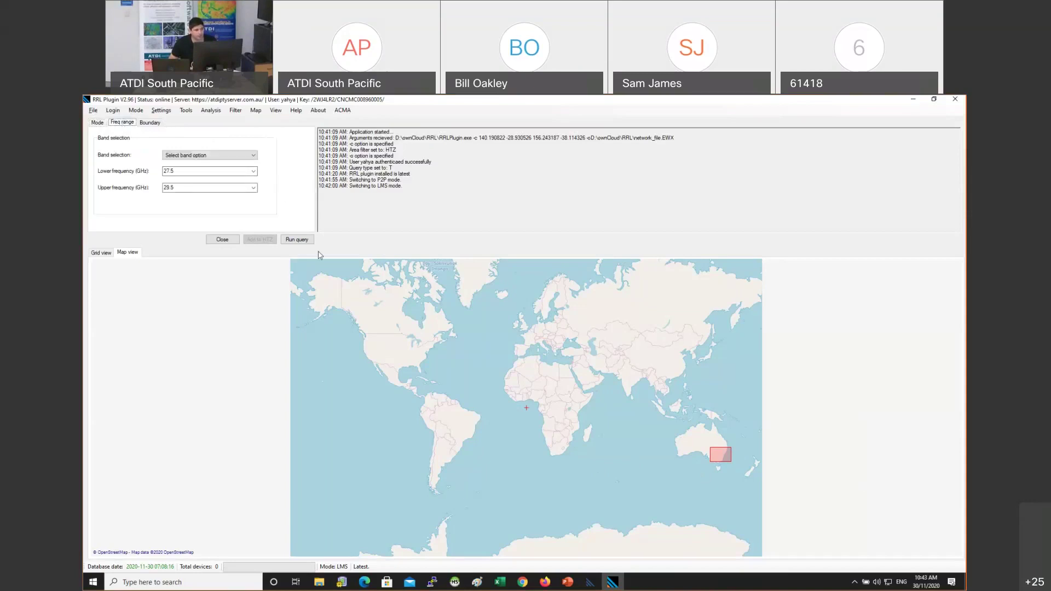
click(297, 239)
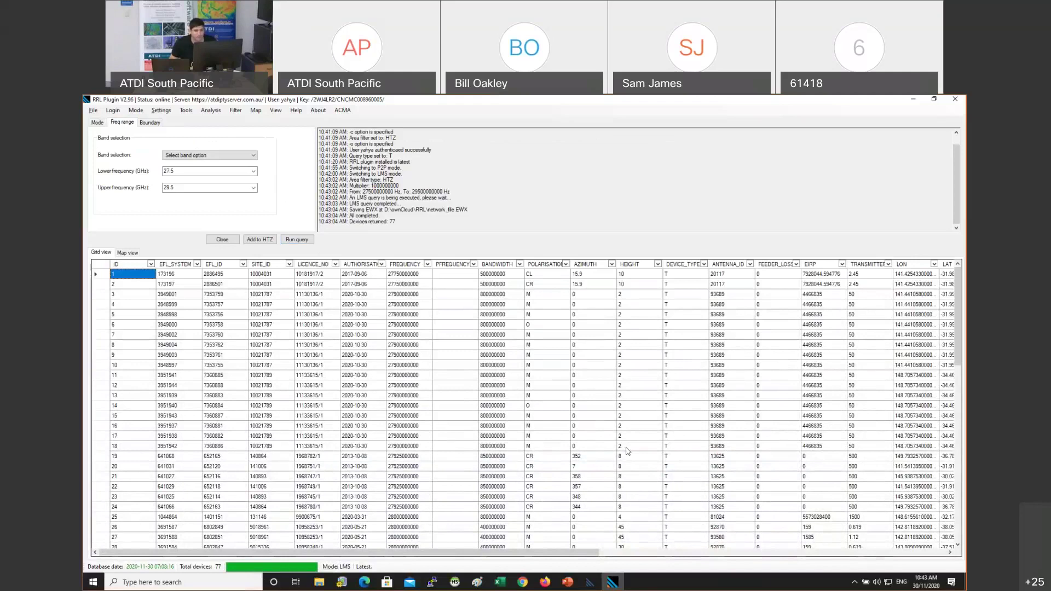
key(alt+Tab)
key(alt+Tab)
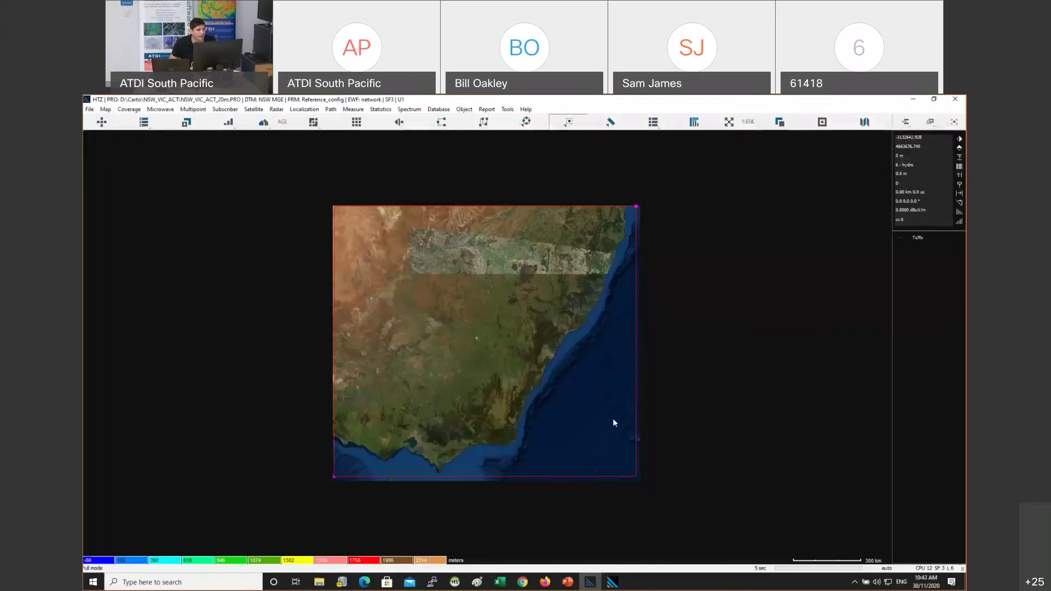
key(alt+Tab)
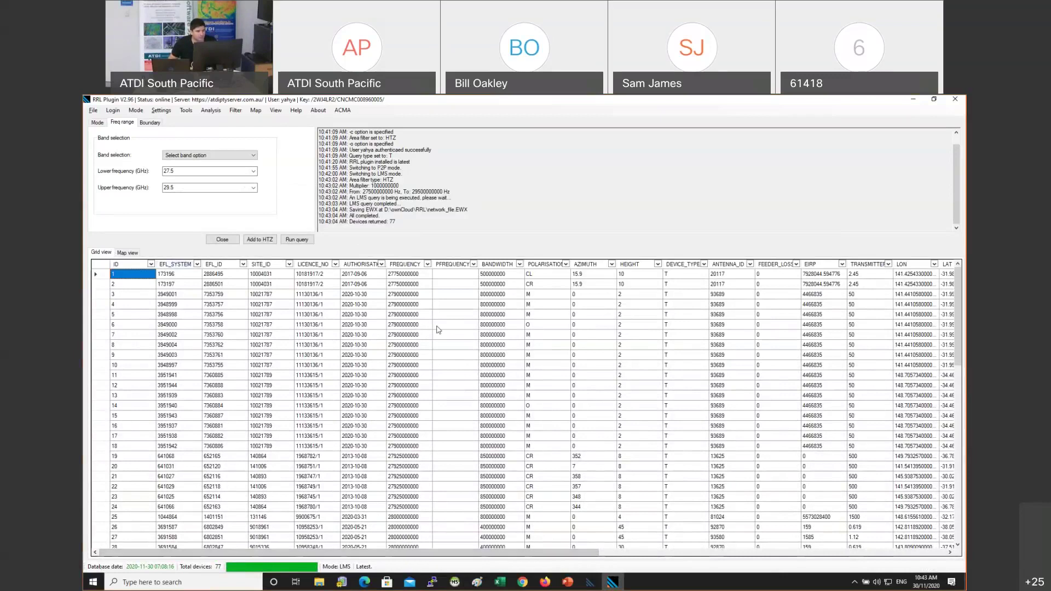
Filter the query results by licensee to STARLINK AUSTRALIA PTY LTD, using "sta" as the search text
drag(510, 553, 770, 543)
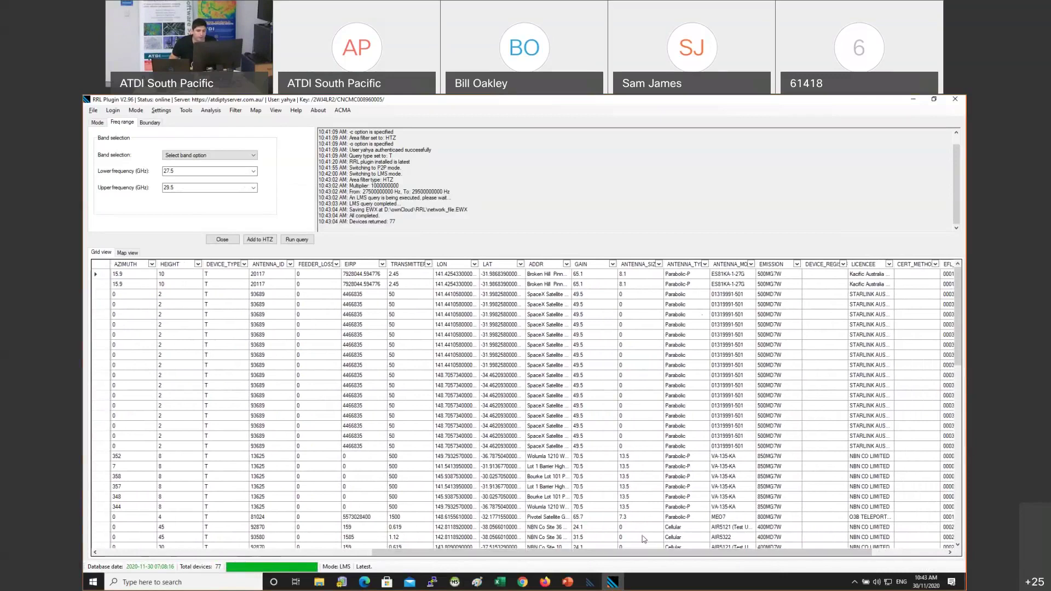
drag(621, 558, 697, 556)
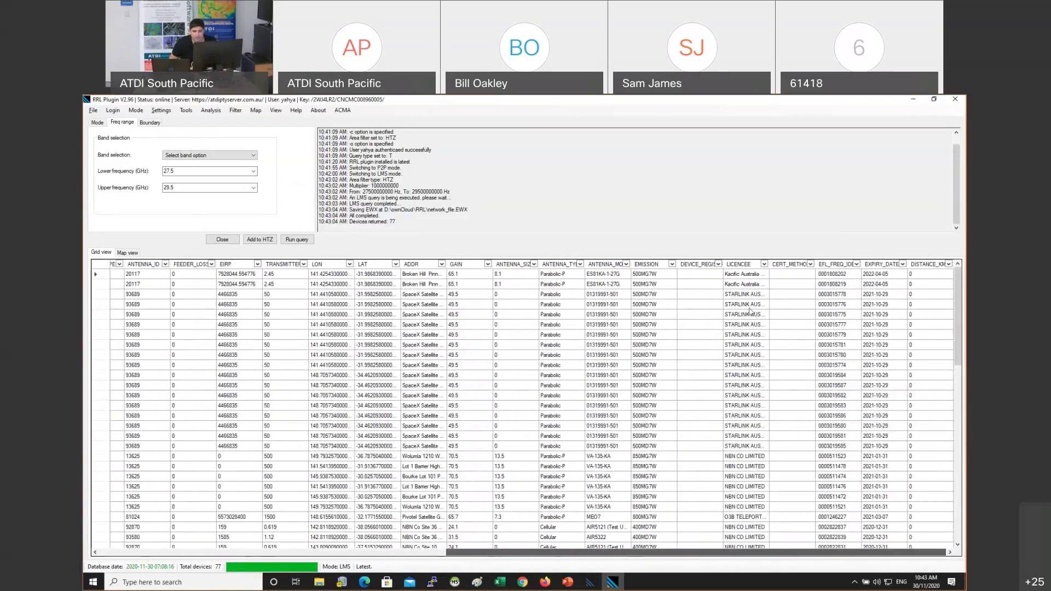
click(763, 264)
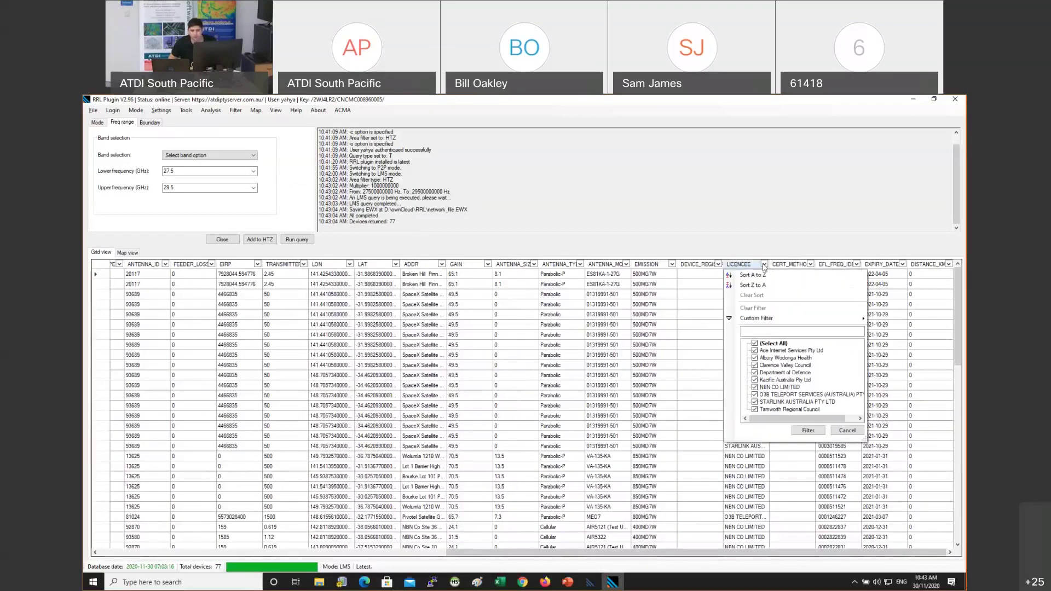
click(761, 331)
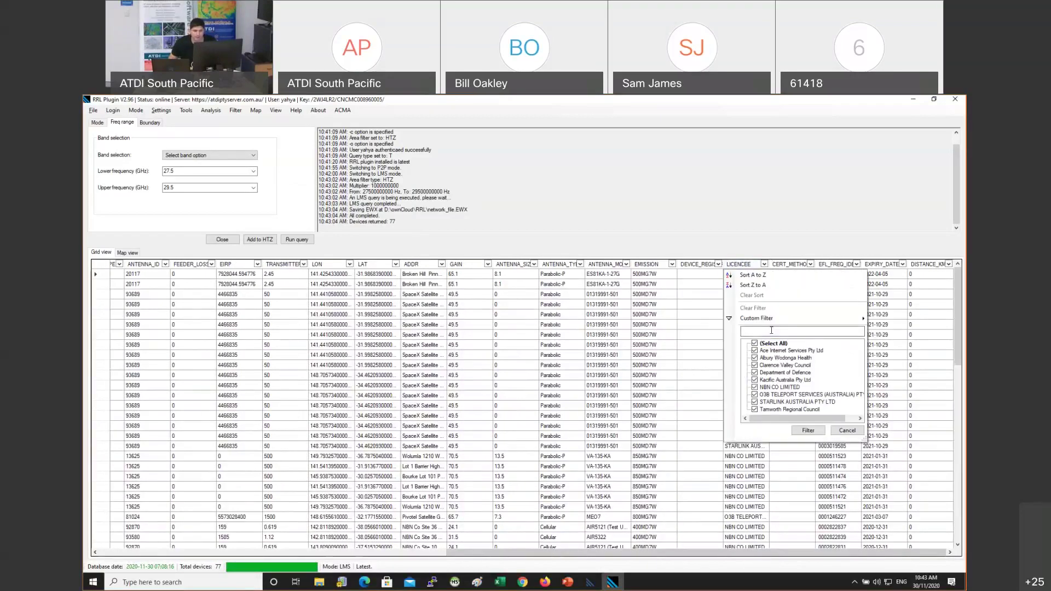
text(sta)
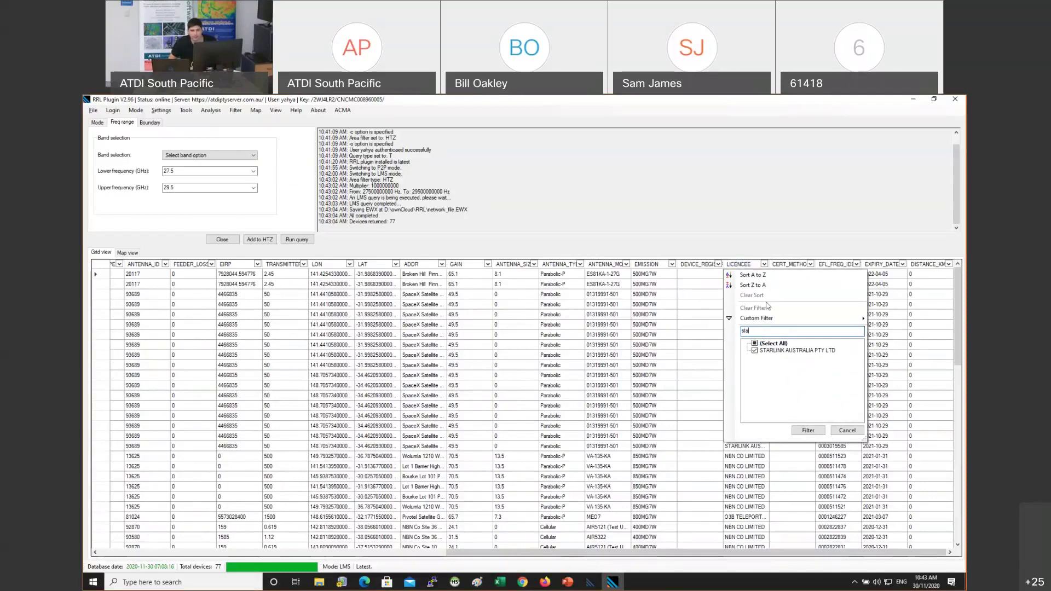
click(809, 431)
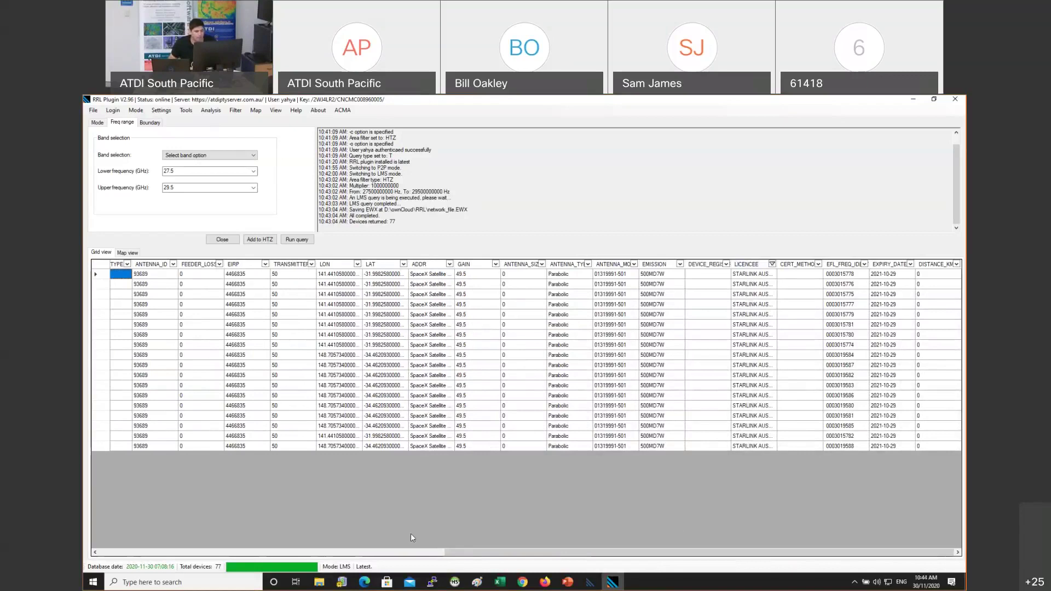
Review the filtered Starlink records and widen the ADDR column so the full site names can be read
click(414, 554)
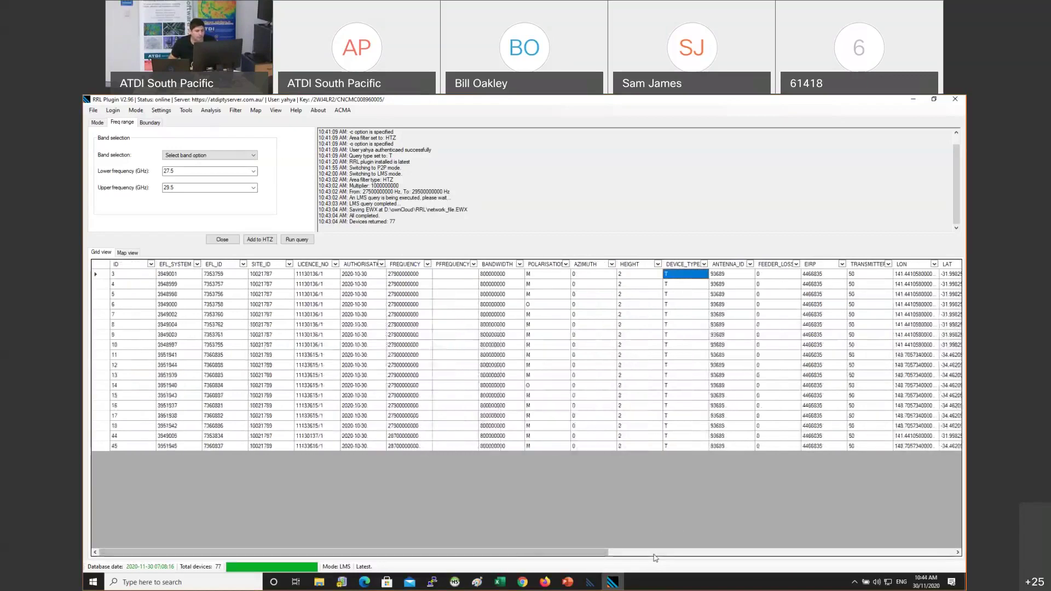
drag(594, 554, 784, 534)
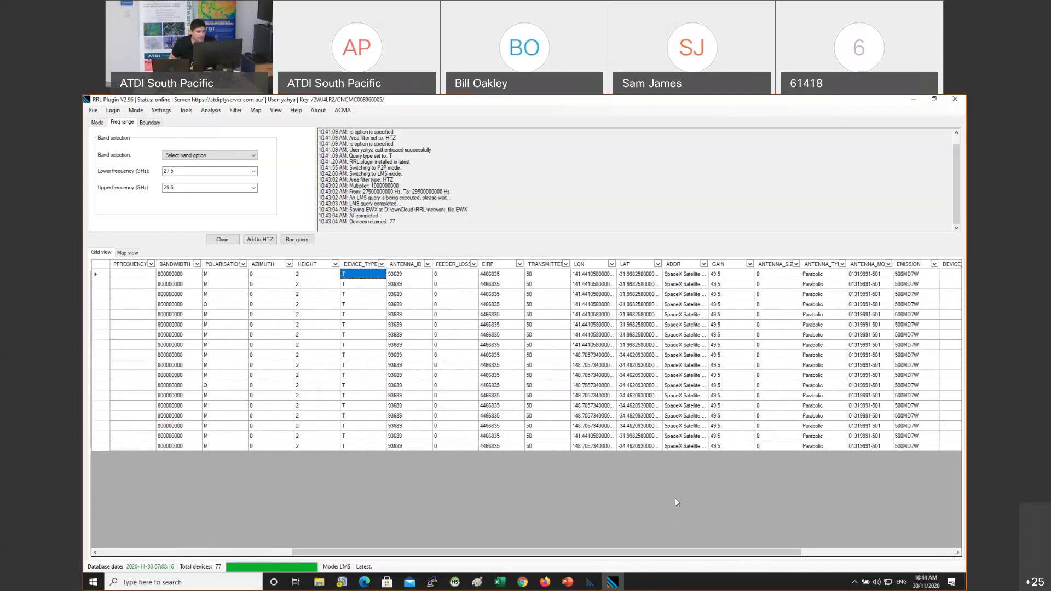
drag(621, 555, 746, 571)
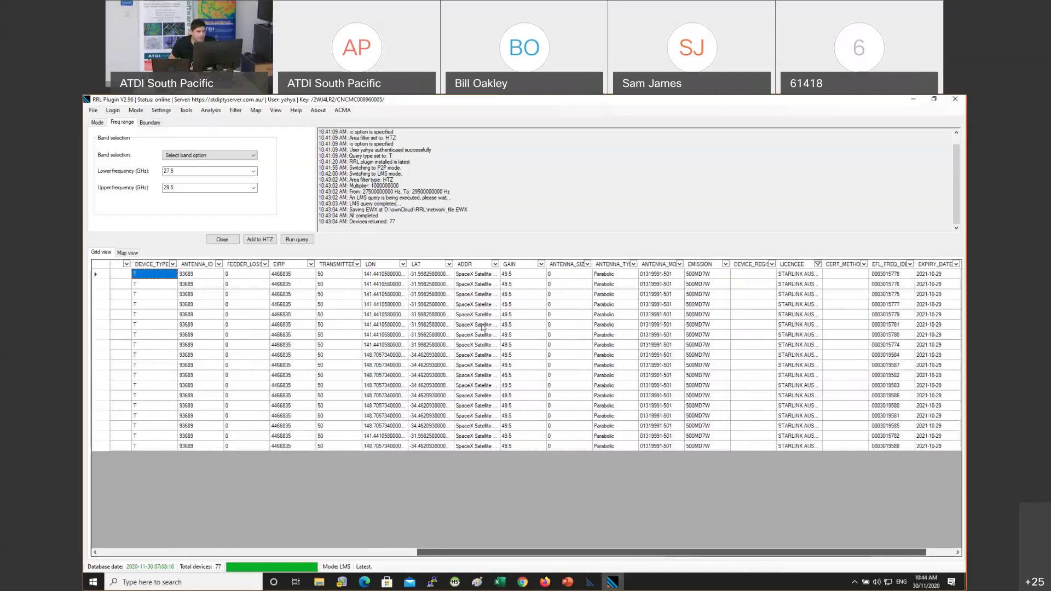
drag(500, 262, 582, 263)
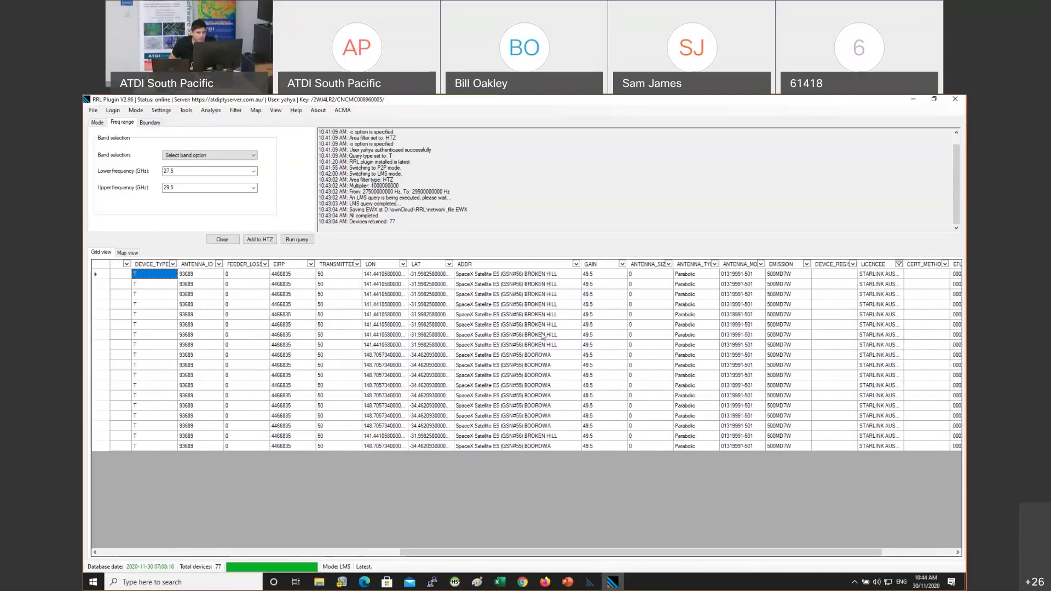
Select the consecutive BROKEN HILL records with IDs 3 to 10 and keep only those devices in the grid
click(508, 353)
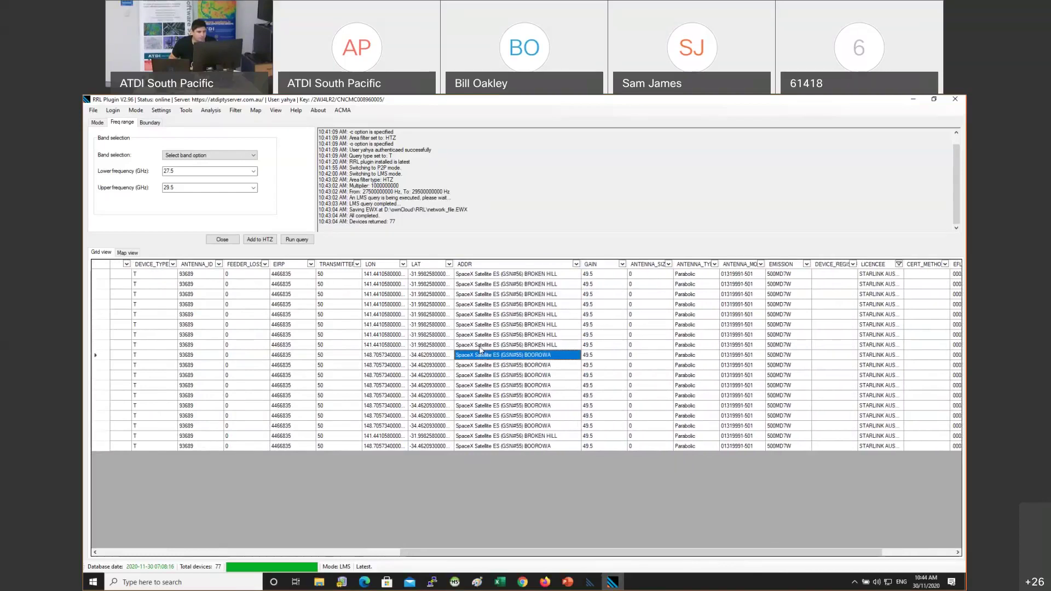
key(Up)
drag(106, 349, 108, 277)
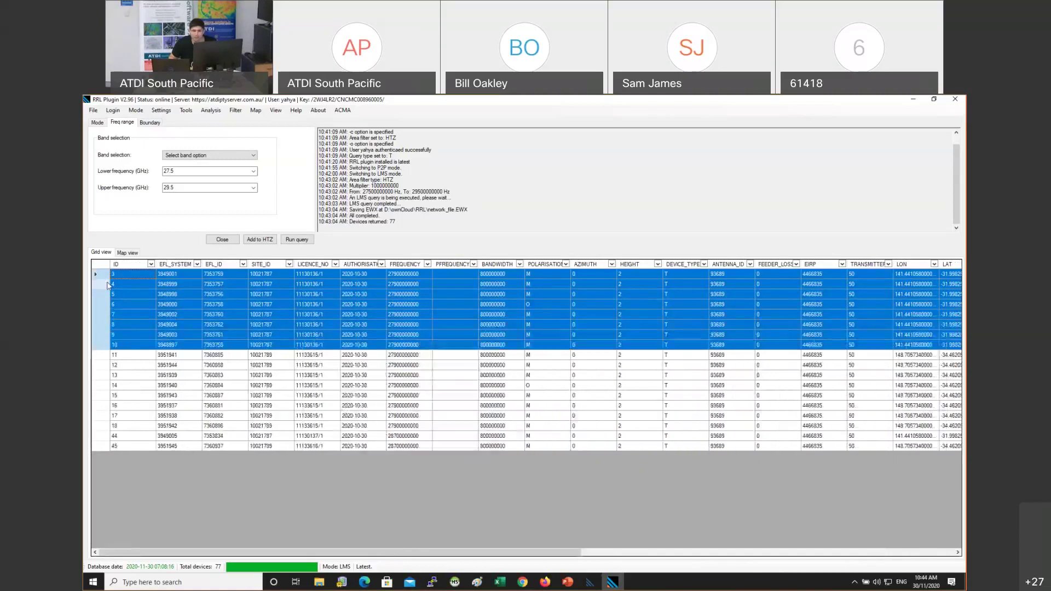
right_click(104, 284)
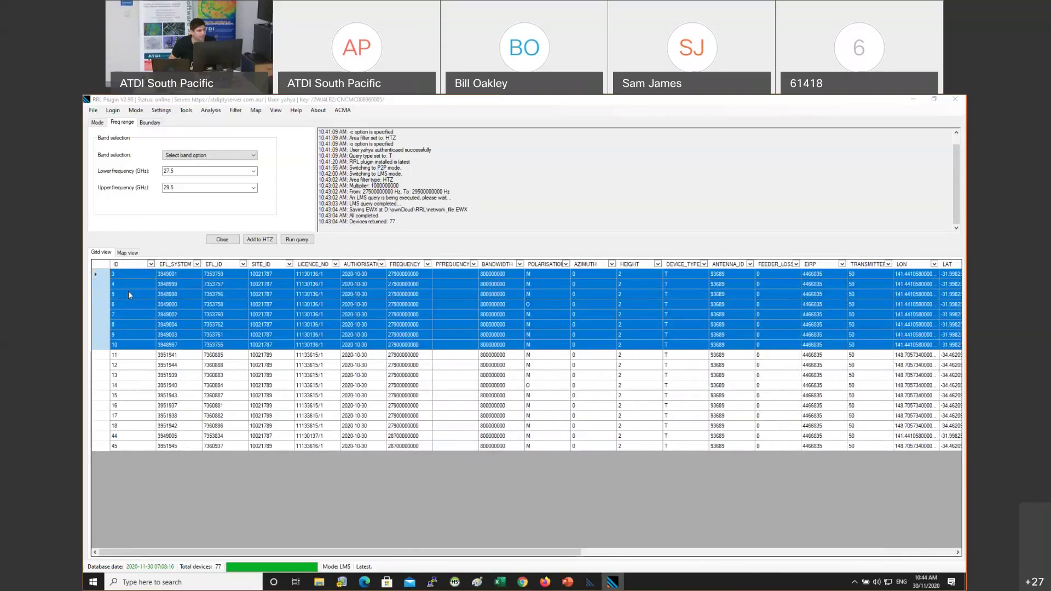
right_click(104, 284)
click(119, 291)
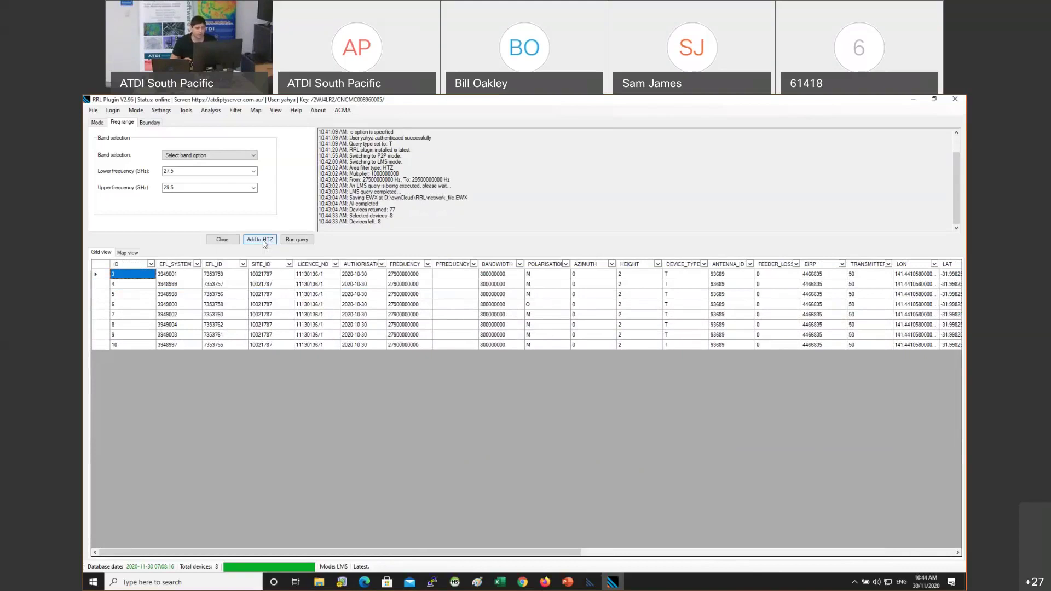
Review the remaining Broken Hill records, add them to HTZ and exit the RRL Plugin
drag(408, 553, 507, 529)
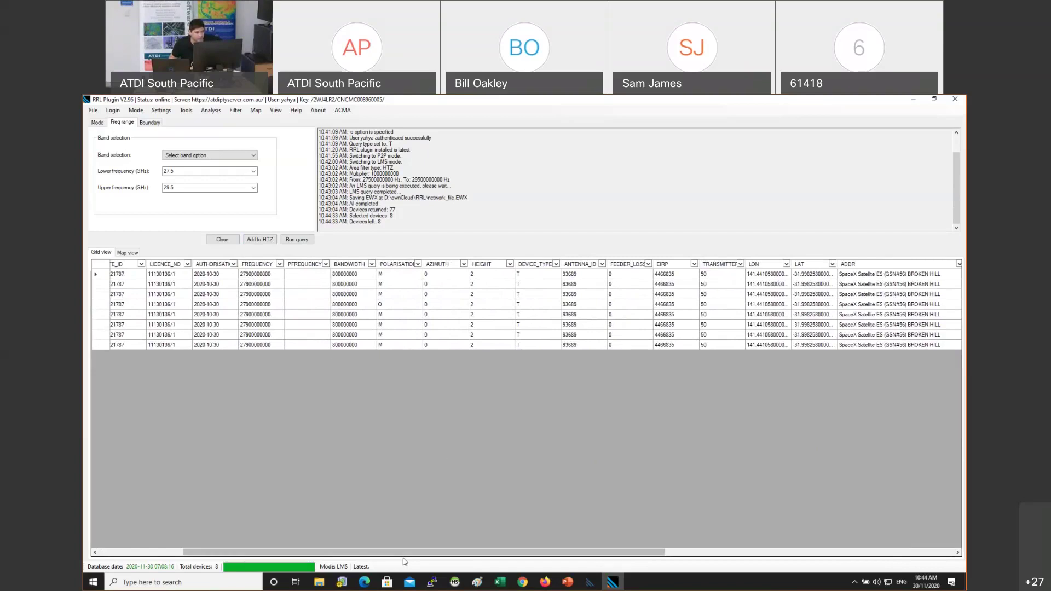
drag(452, 553, 578, 555)
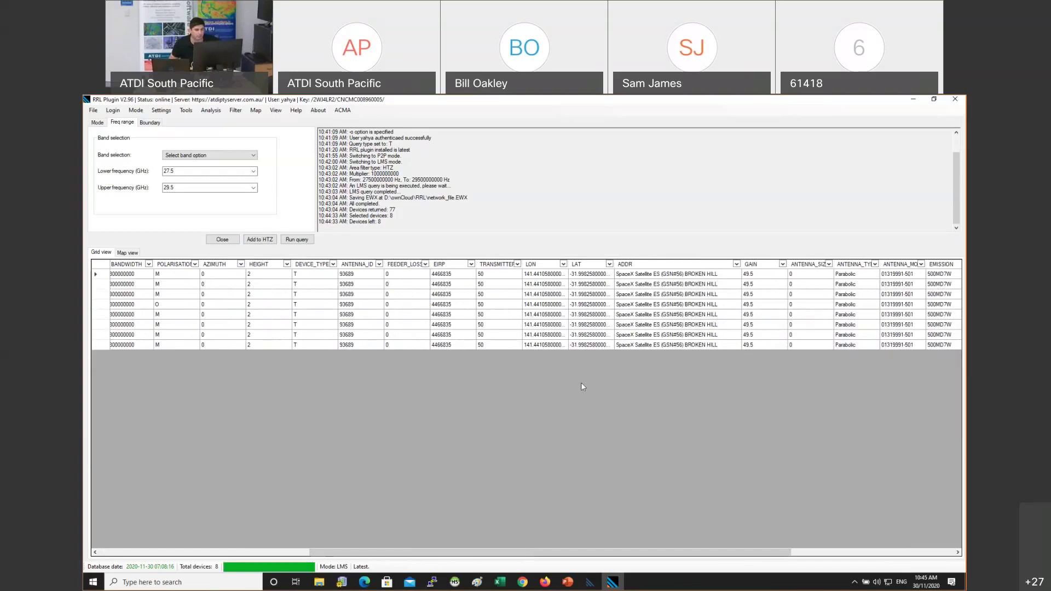
drag(506, 558, 293, 558)
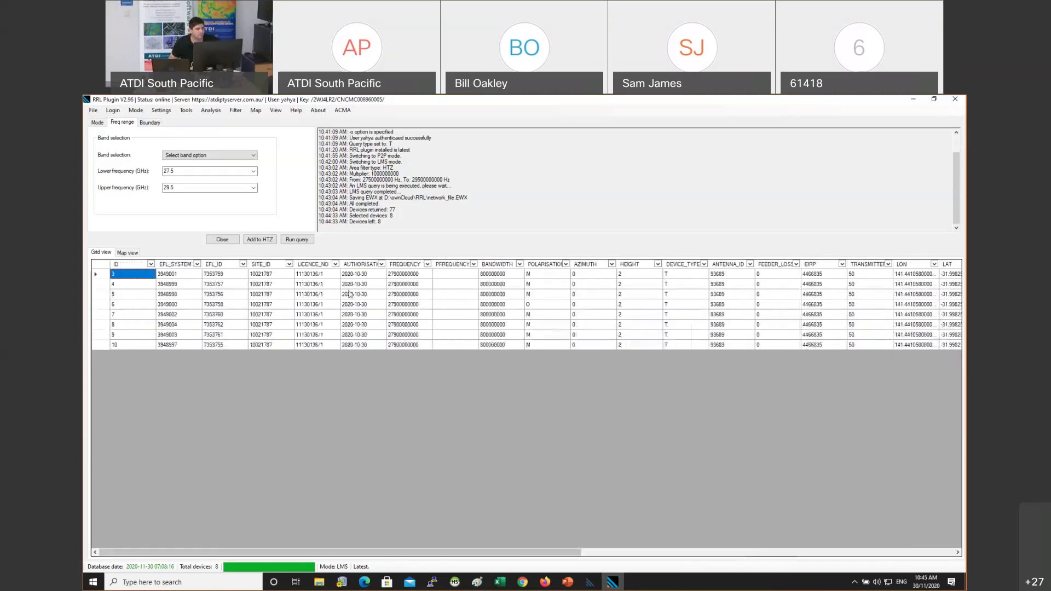
click(262, 240)
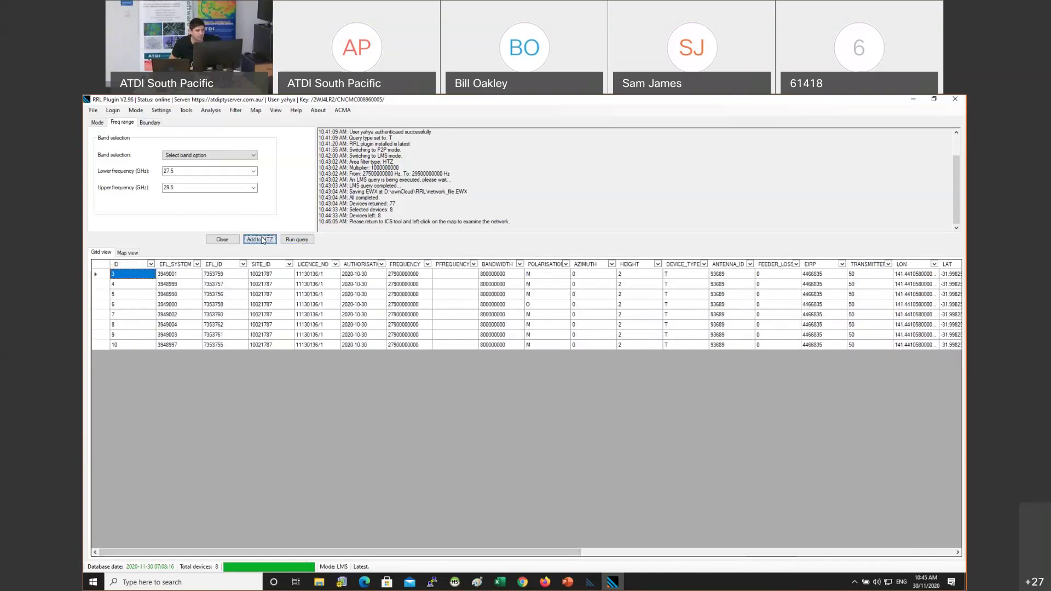
click(267, 240)
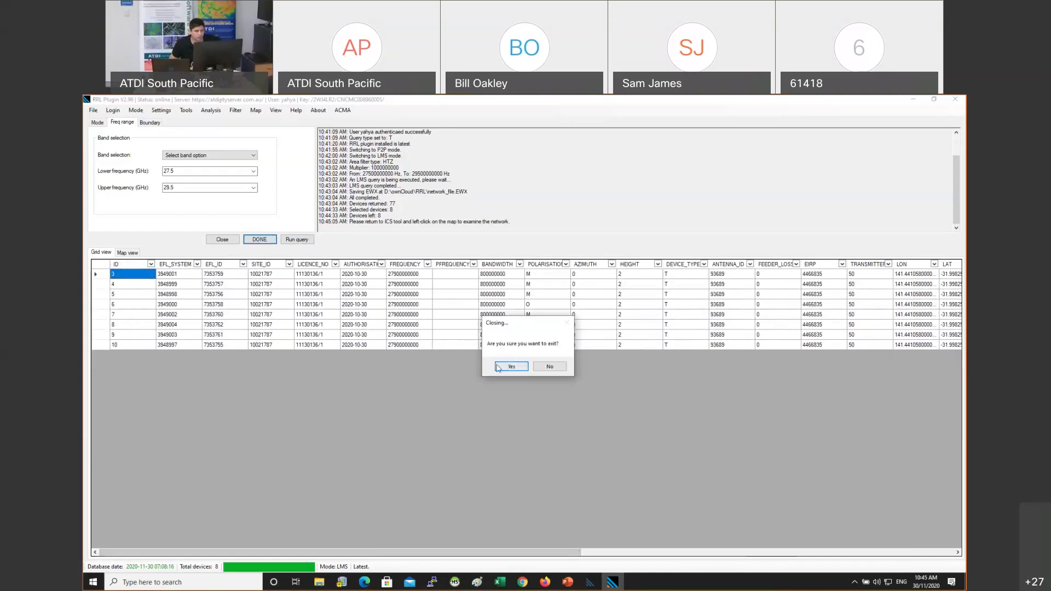
click(503, 368)
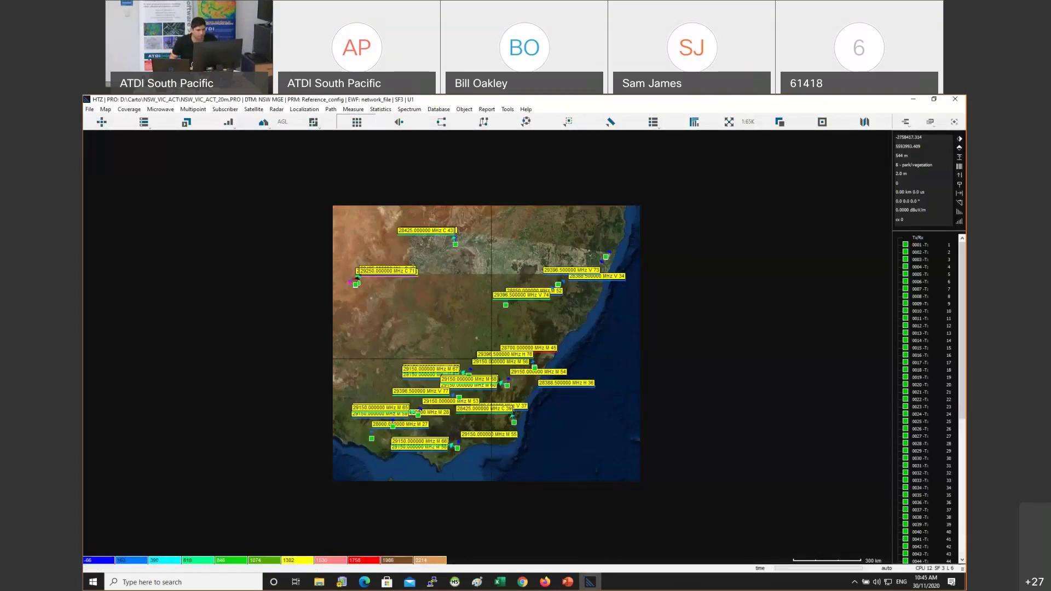
Zoom in on the Broken Hill stations and change the map type to Google hybrid
drag(342, 269, 366, 296)
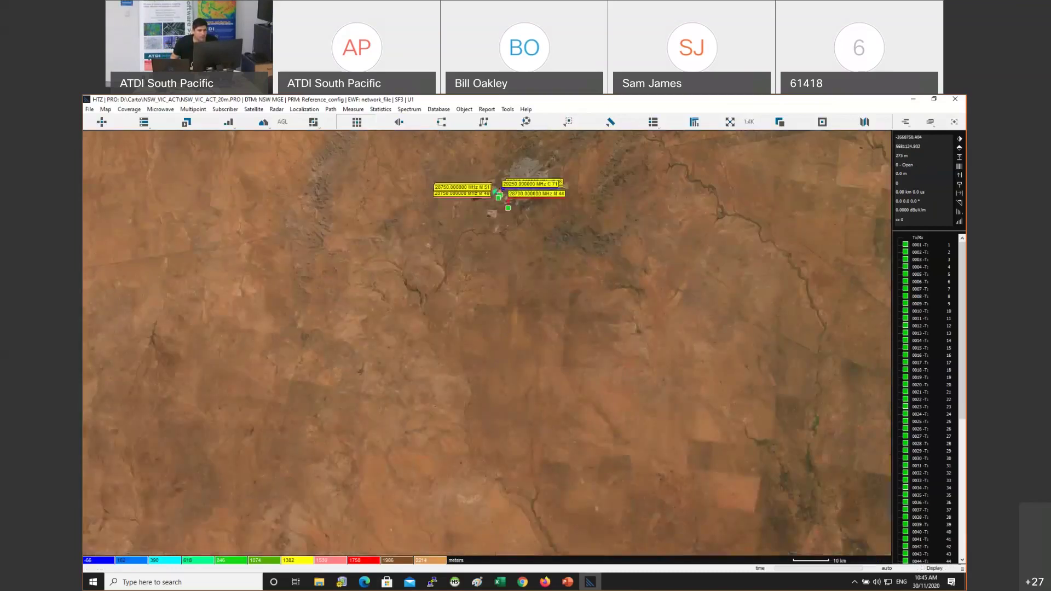
scroll(449, 390, up, 2)
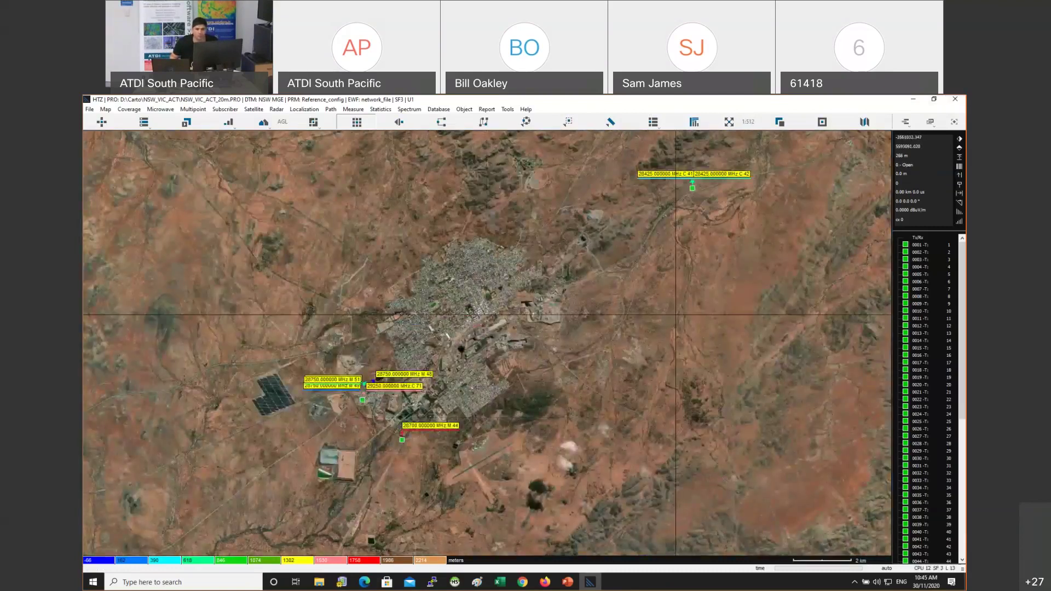
click(865, 121)
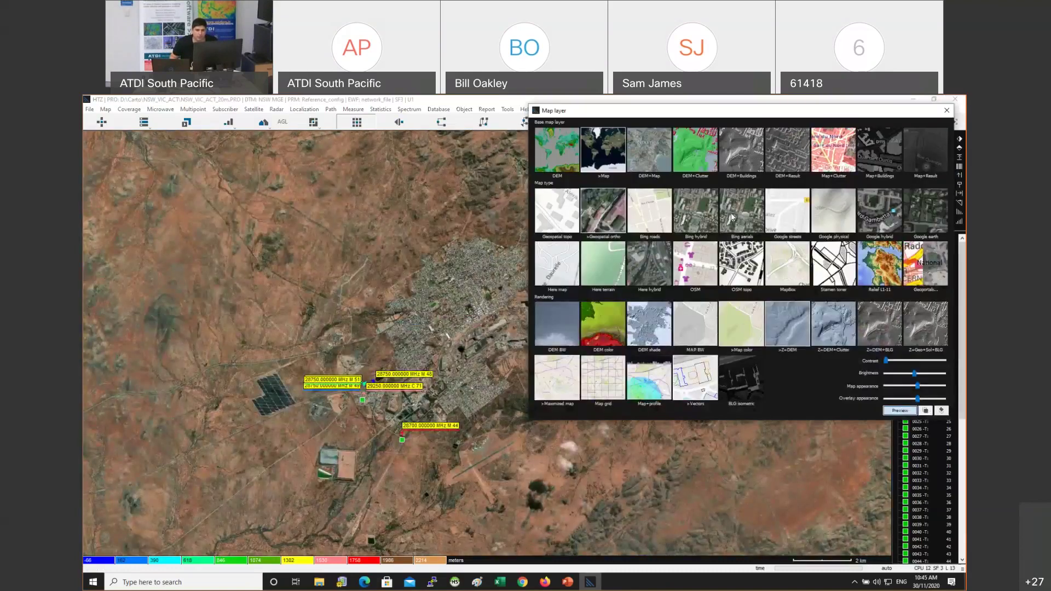
drag(714, 112, 685, 170)
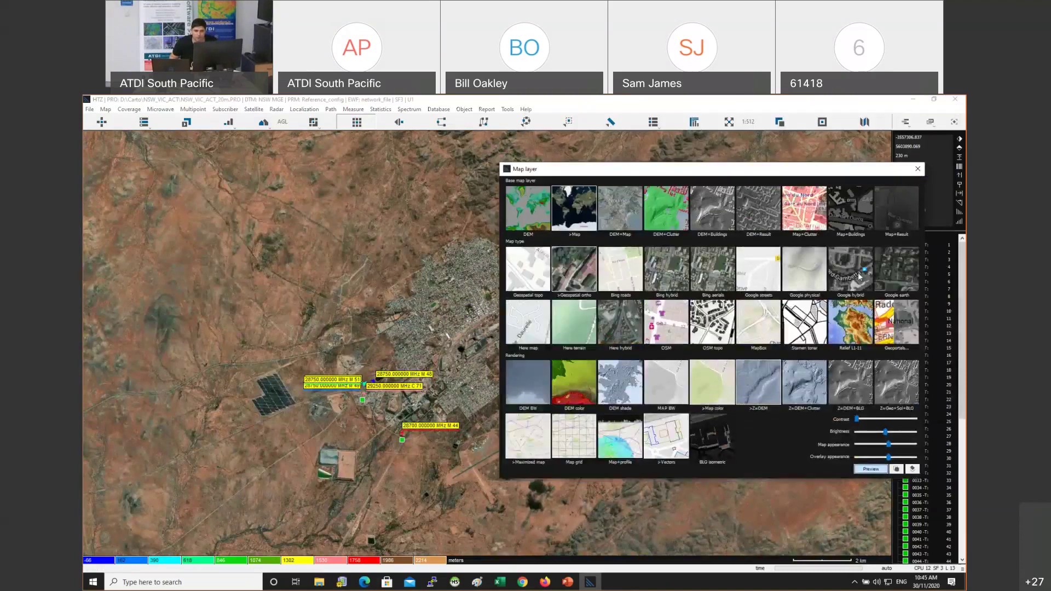
double_click(860, 276)
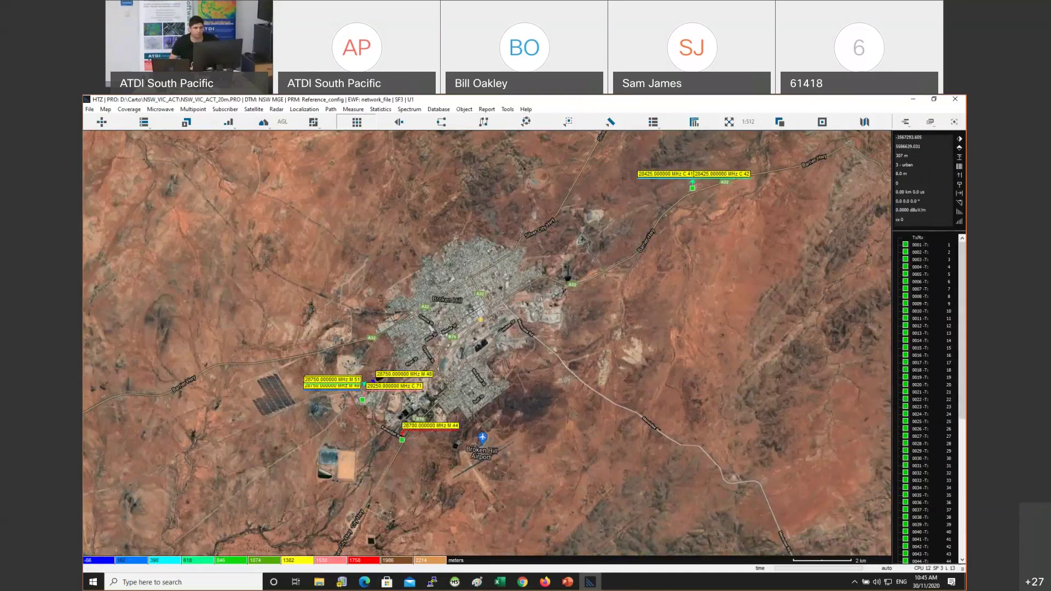
Select a rectangle area around the Broken Hill stations, limit the station list to those inside it, and zoom in on them
scroll(487, 344, down, 5)
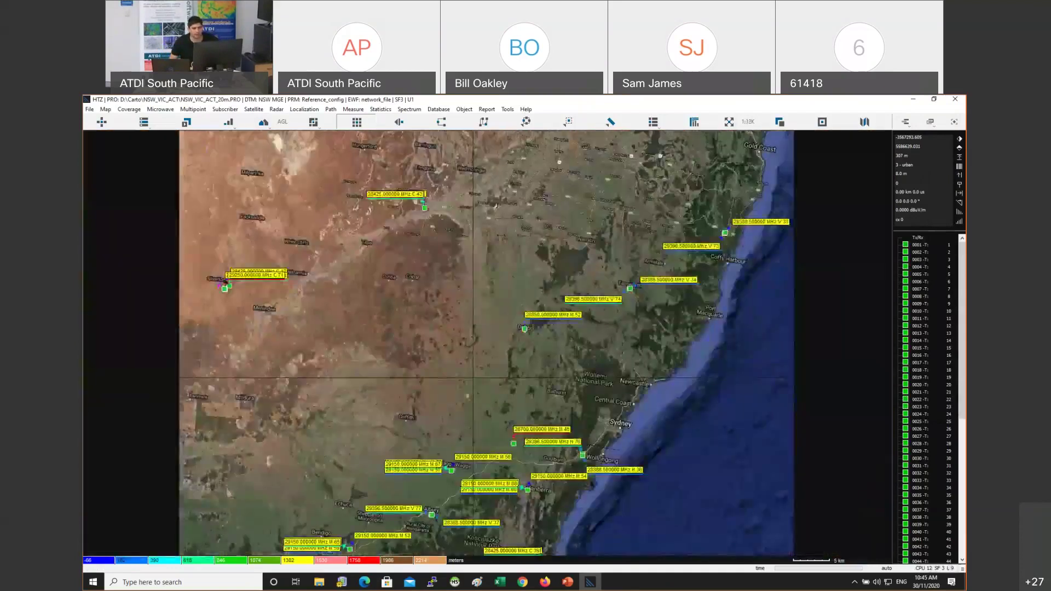
scroll(473, 378, down, 1)
scroll(473, 378, up, 1)
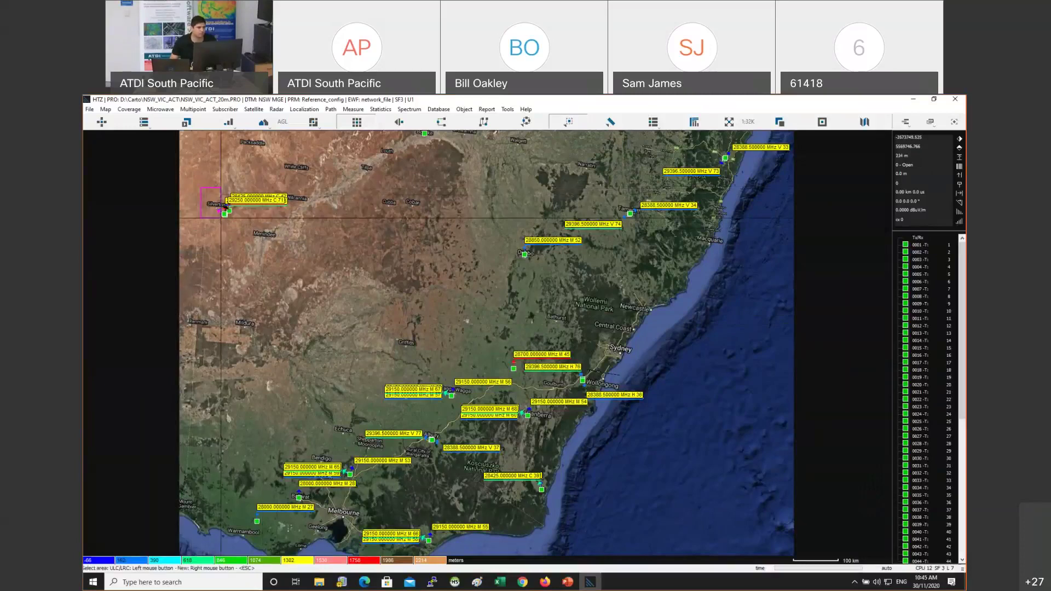
drag(198, 204, 247, 235)
scroll(513, 411, down, 3)
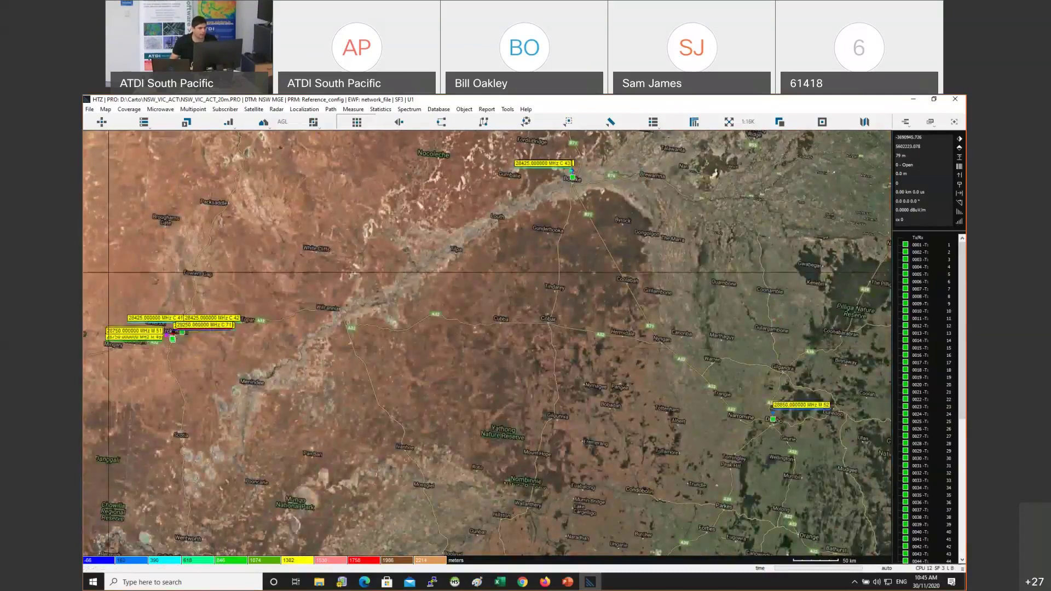
scroll(178, 337, up, 2)
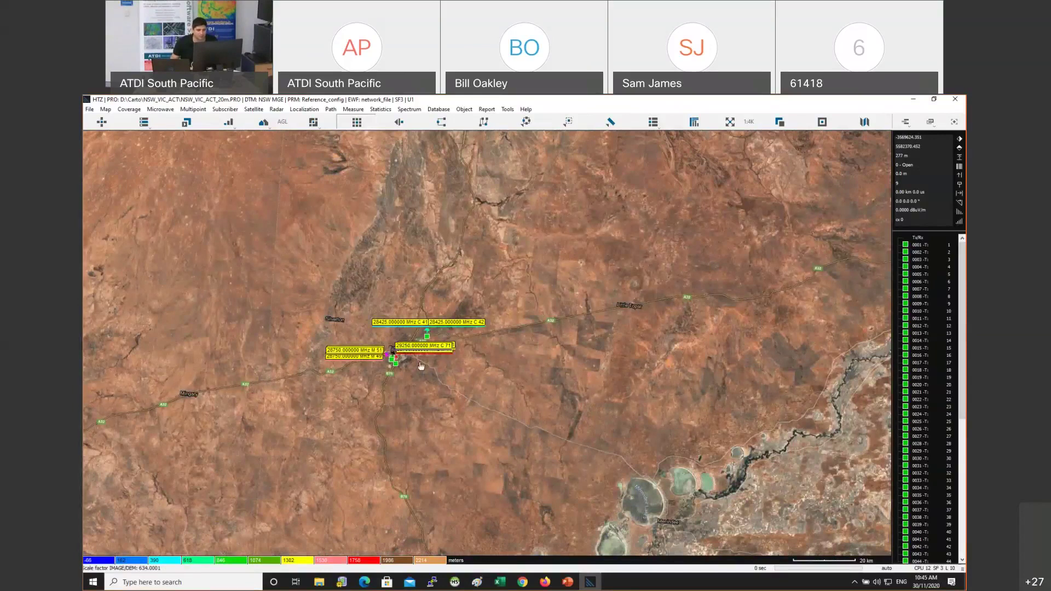
scroll(421, 366, up, 2)
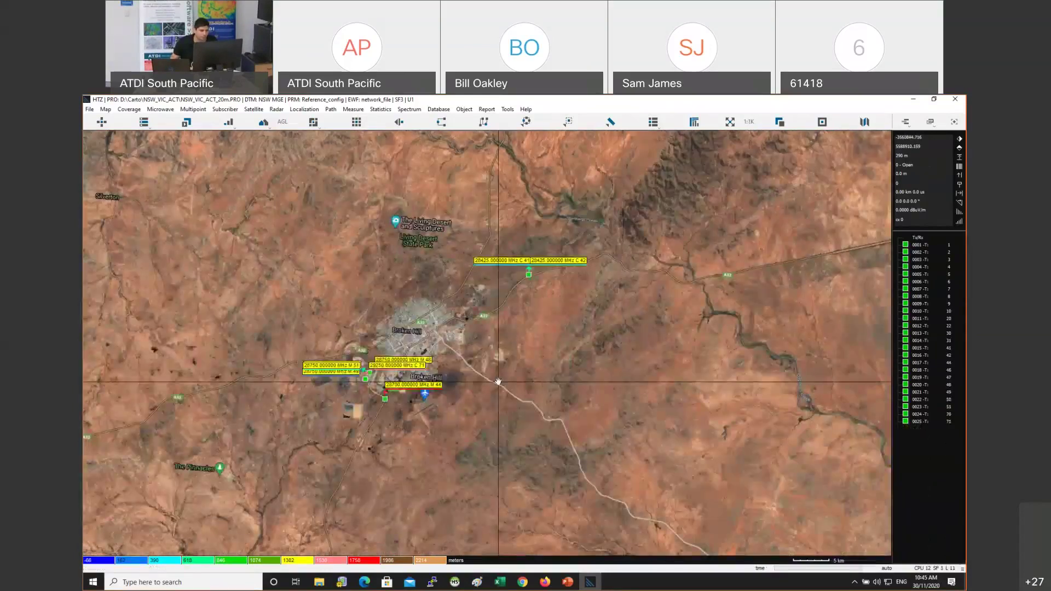
scroll(499, 382, up, 2)
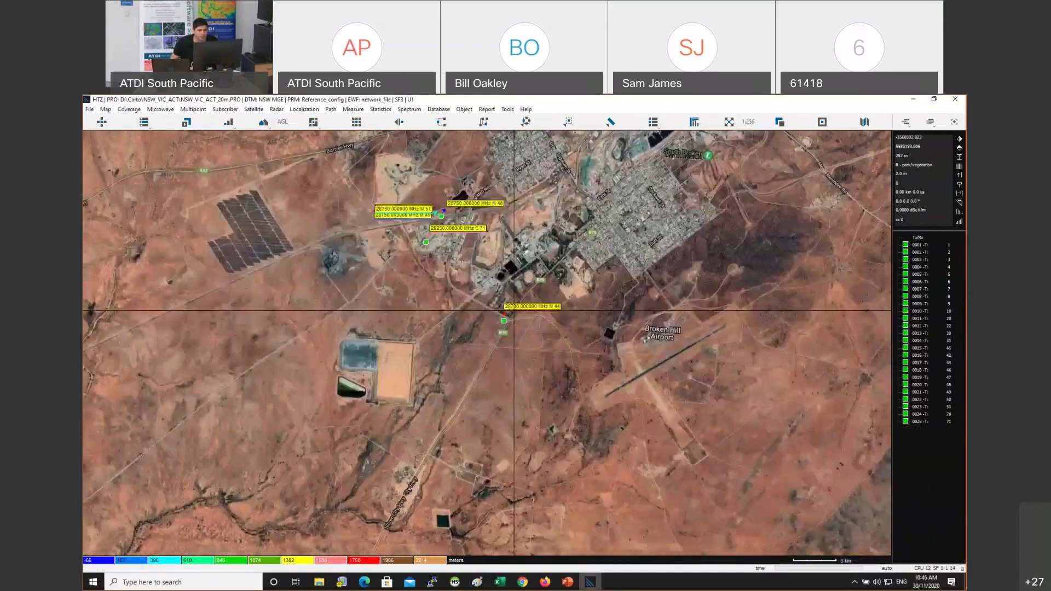
Review the transmit gain, antenna height and bandwidth in the general parameters of Starlink station TR0003 south of Broken Hill
scroll(514, 311, down, 1)
scroll(500, 352, up, 1)
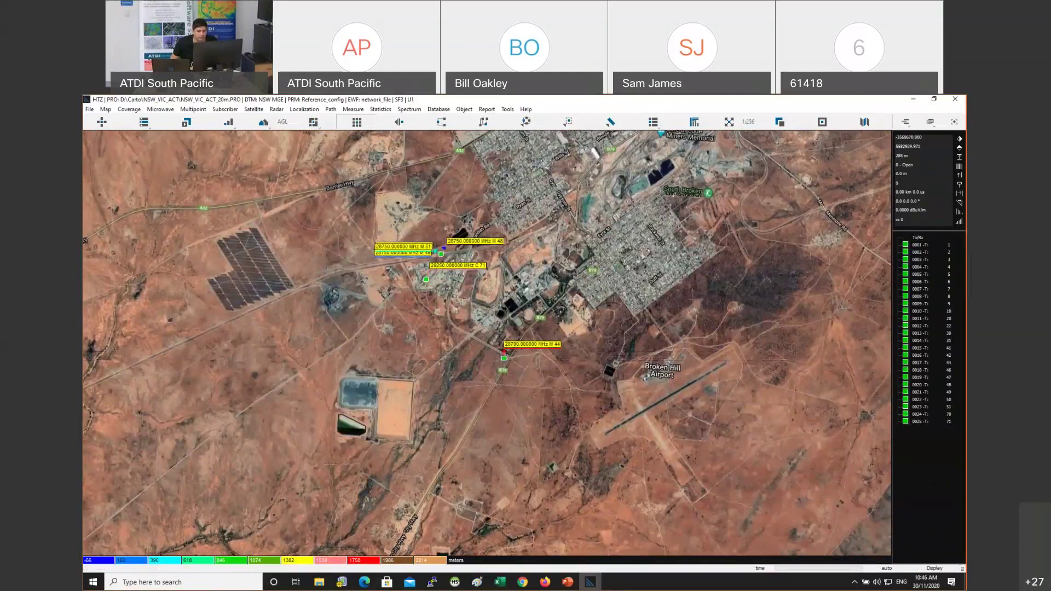
click(503, 360)
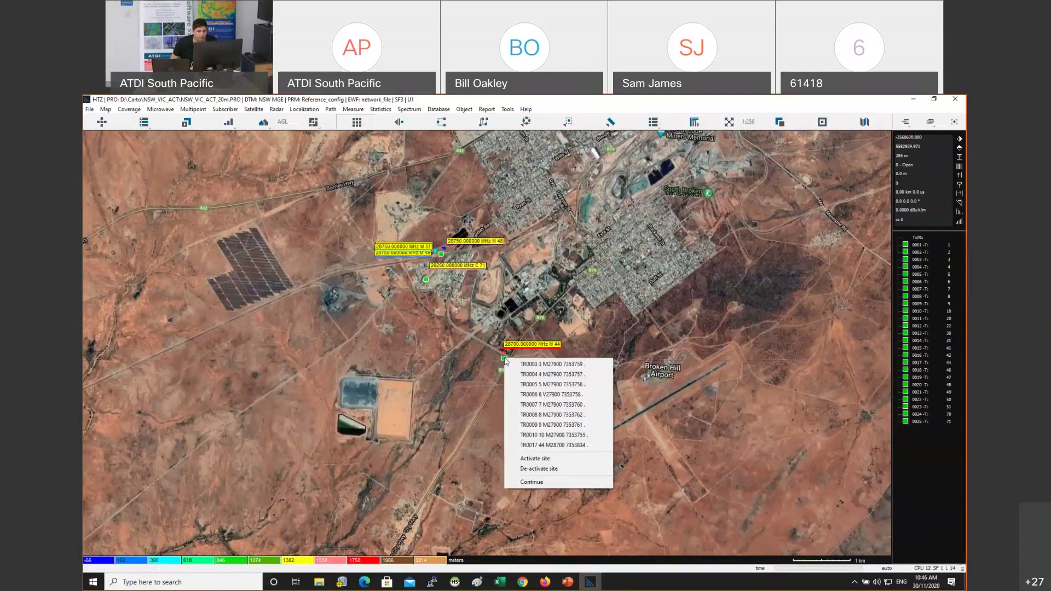
click(554, 374)
click(534, 240)
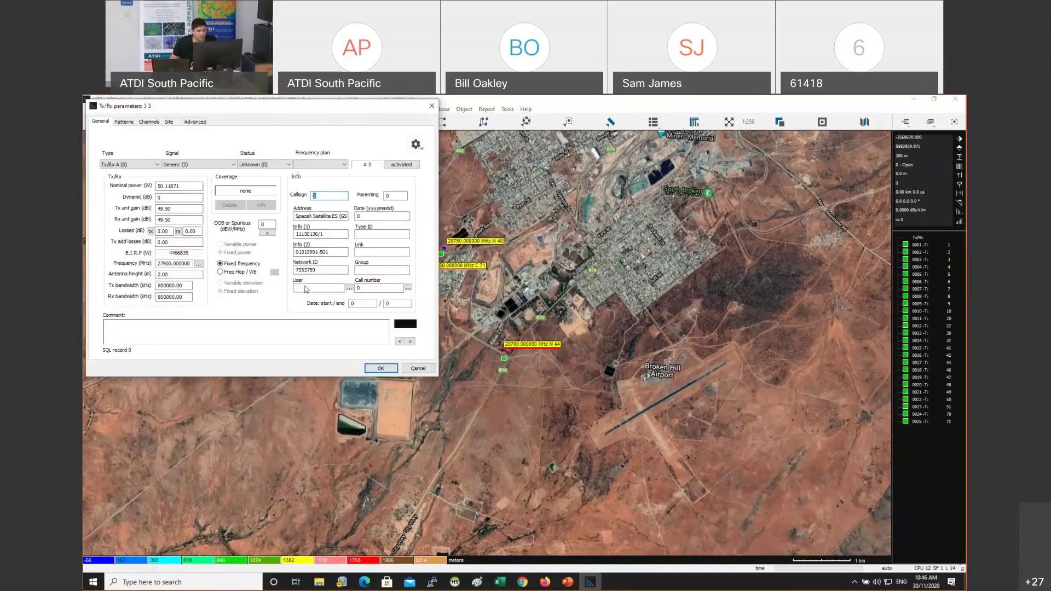
double_click(310, 355)
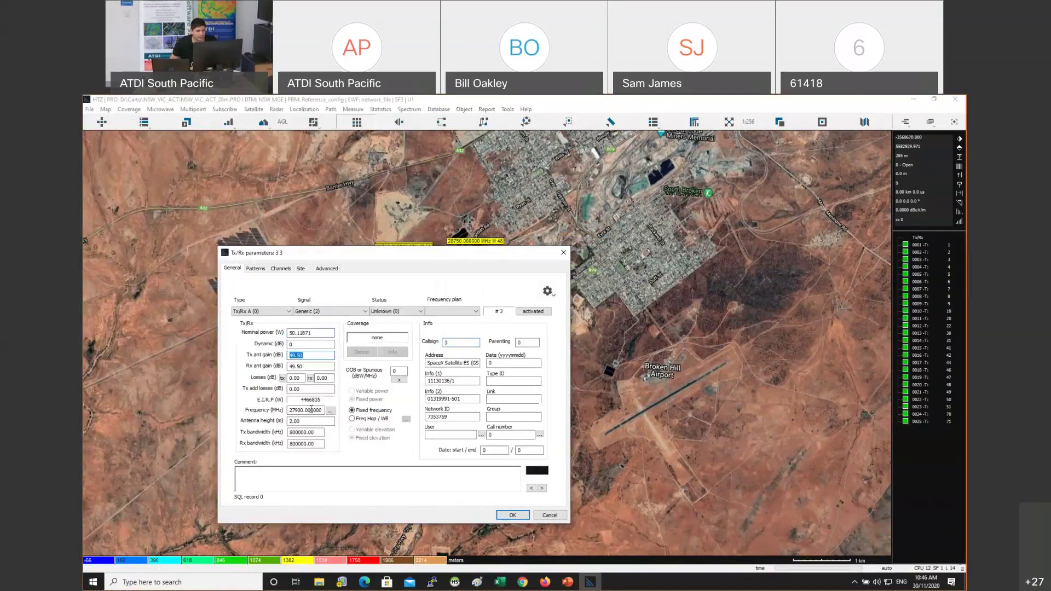
double_click(296, 421)
click(293, 432)
drag(297, 432, 301, 433)
click(512, 515)
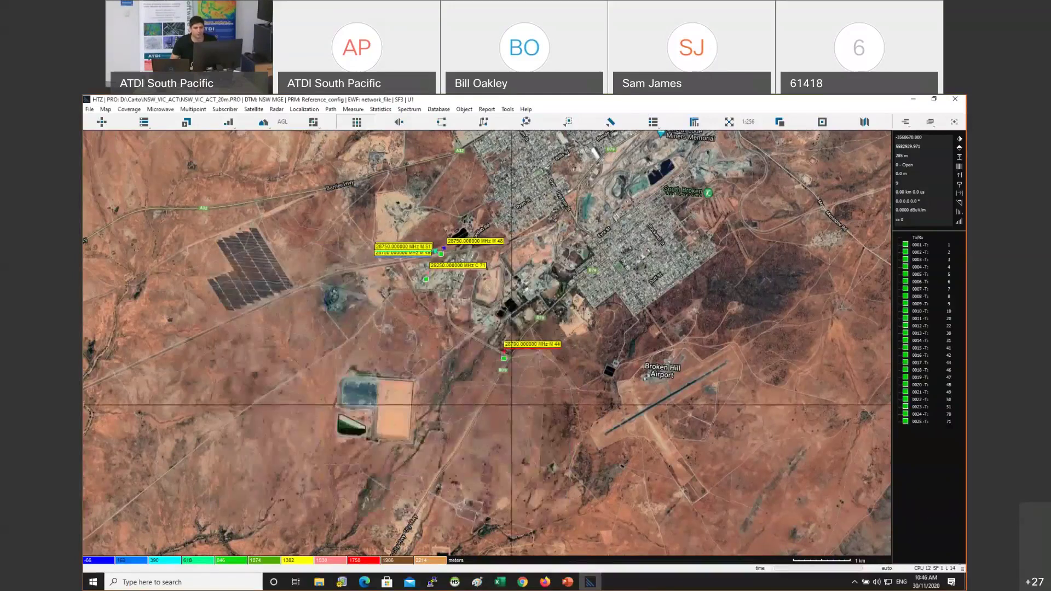
Isolate station TR0003 at the Starlink site so that all other stations are deactivated
click(503, 360)
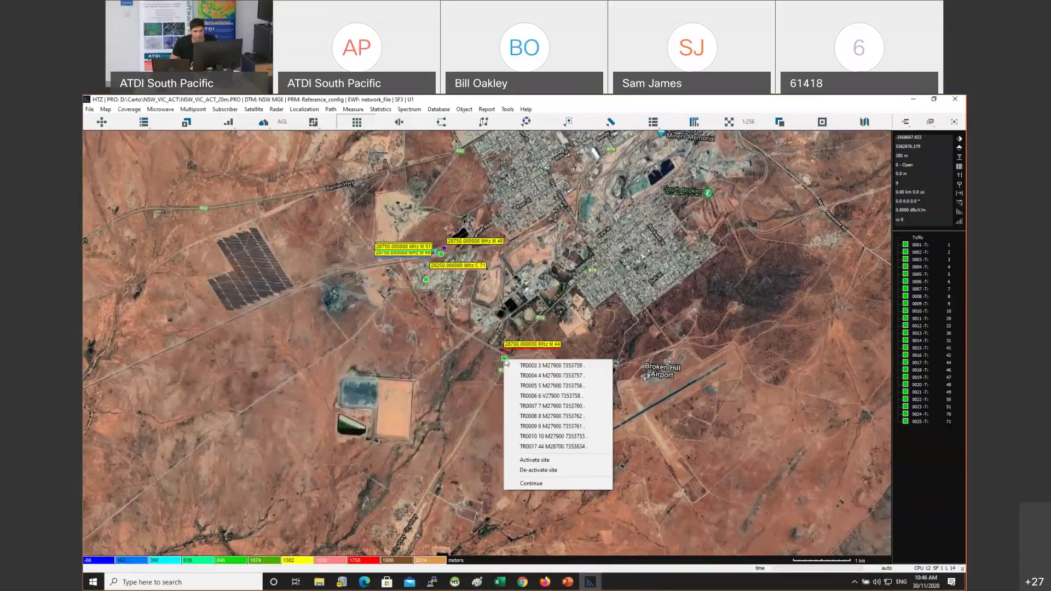
click(533, 371)
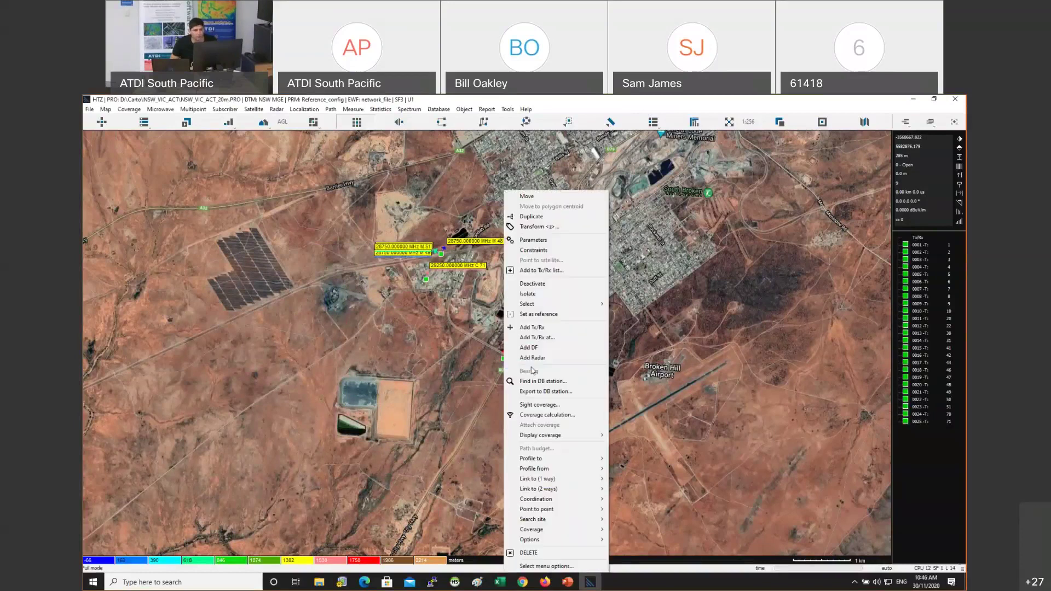
click(529, 294)
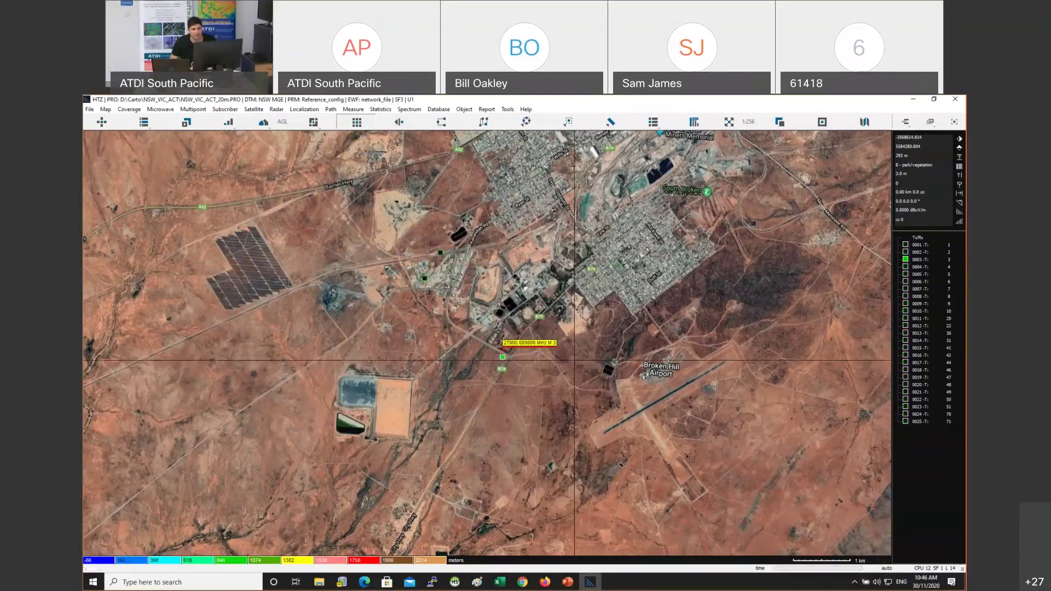
Try the Bing aerials map type around the isolated station and switch back to Google hybrid
scroll(487, 345, down, 5)
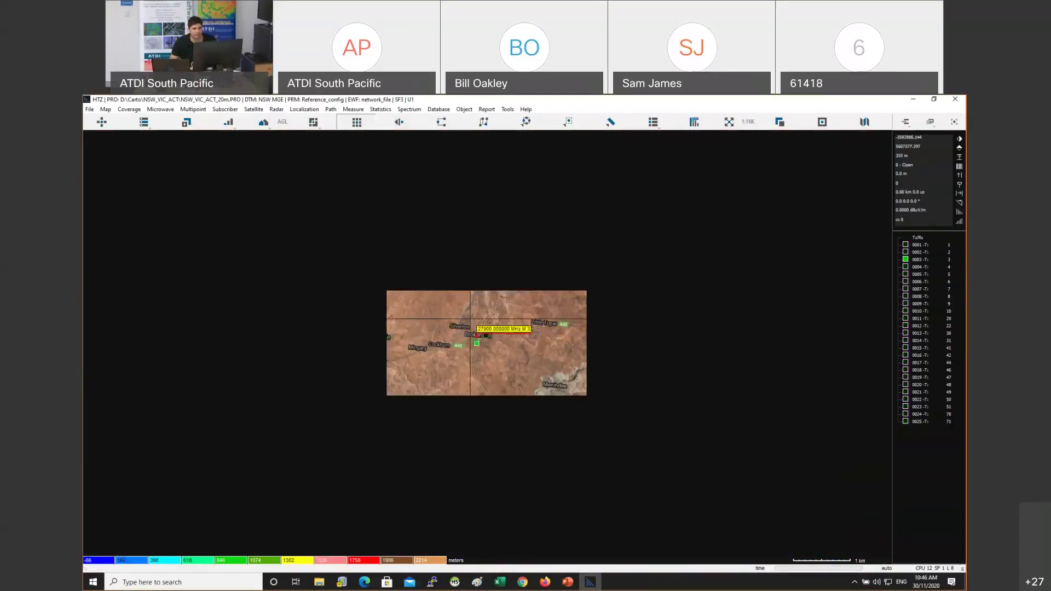
scroll(498, 350, up, 1)
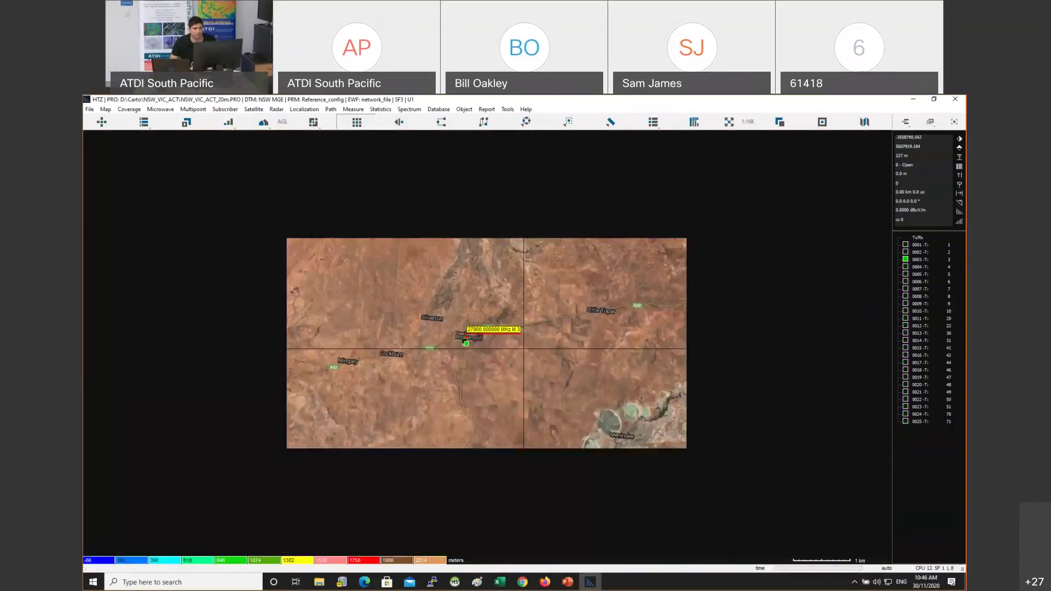
click(854, 123)
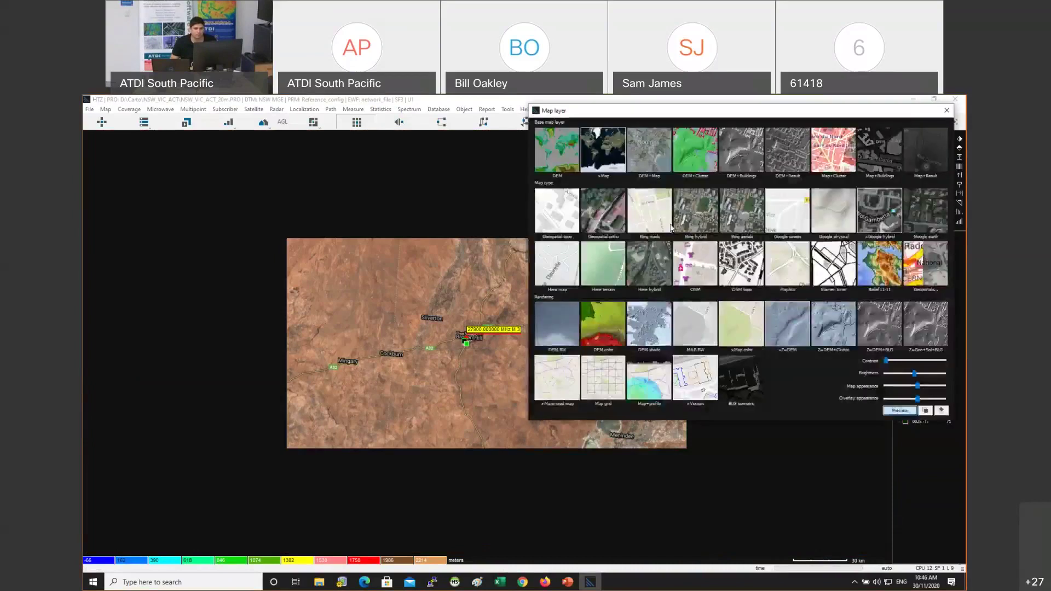
click(697, 212)
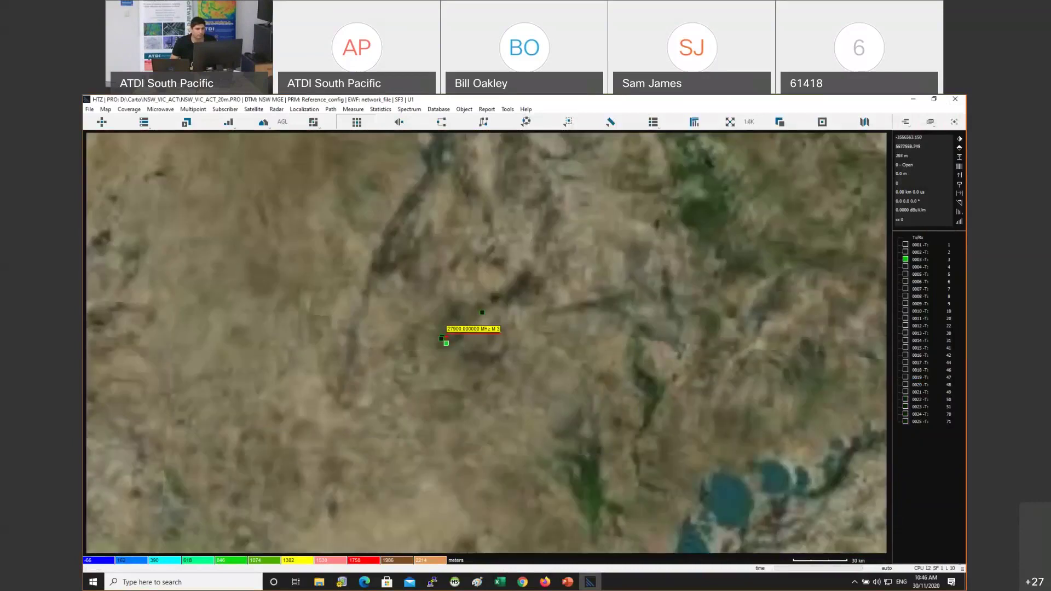
scroll(466, 318, up, 3)
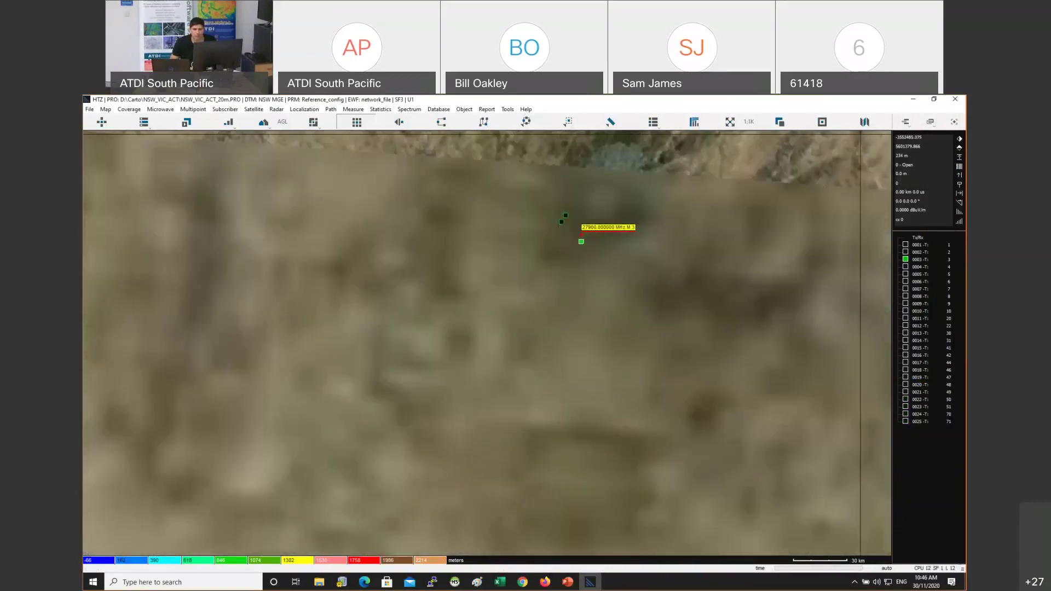
click(864, 122)
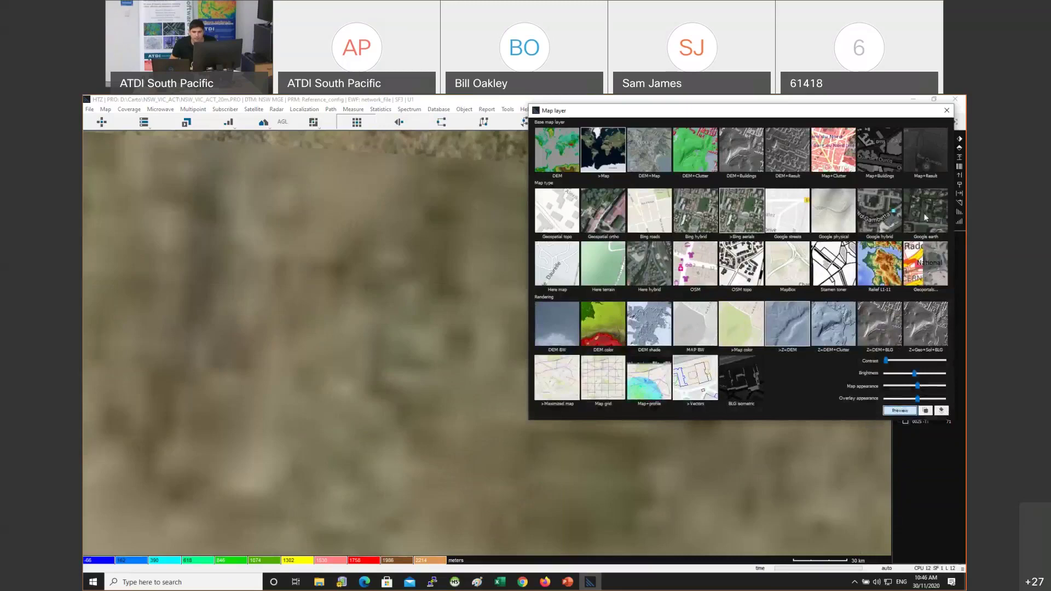
double_click(878, 212)
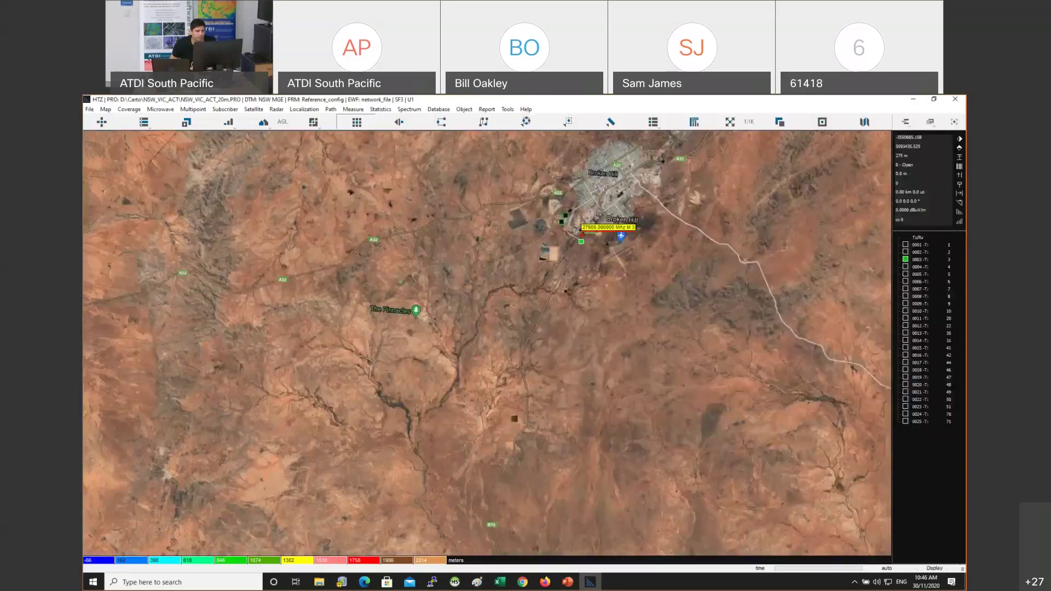
Delete all deactivated objects, keeping only the isolated 27900 MHz station
scroll(487, 345, down, 2)
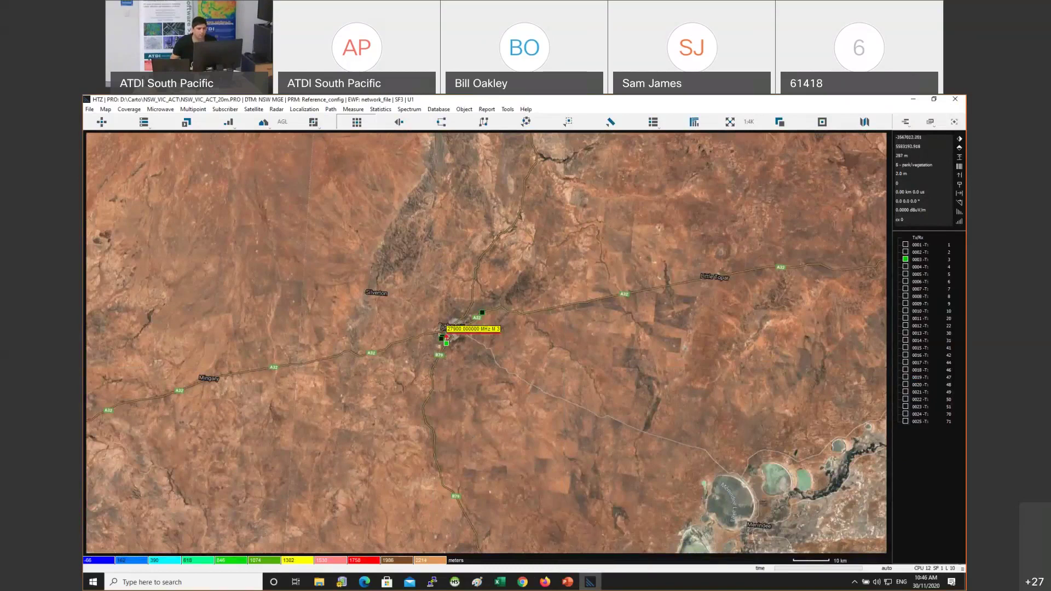
scroll(446, 347, up, 1)
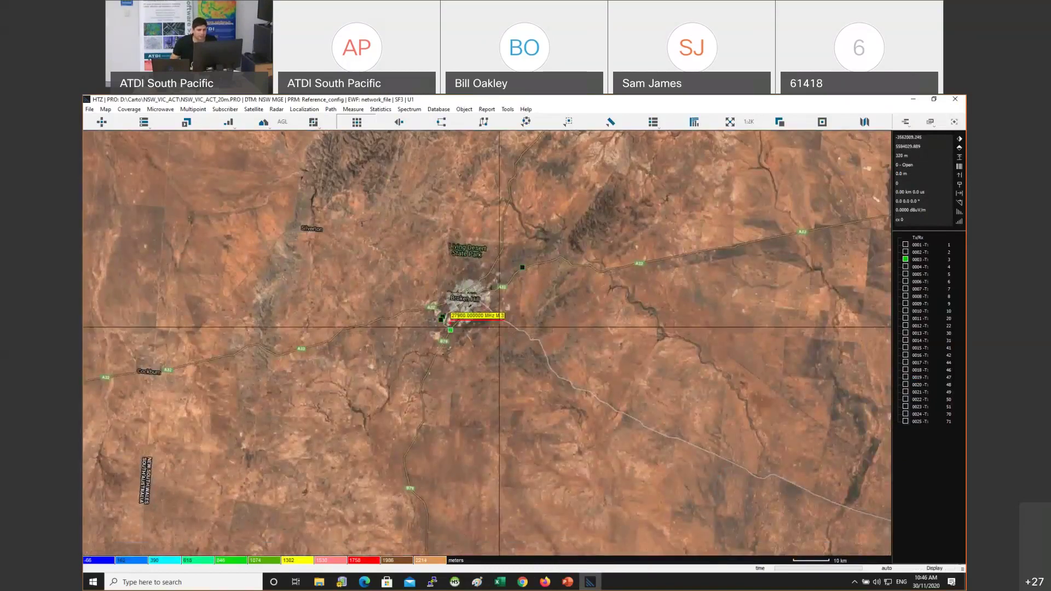
scroll(441, 313, up, 1)
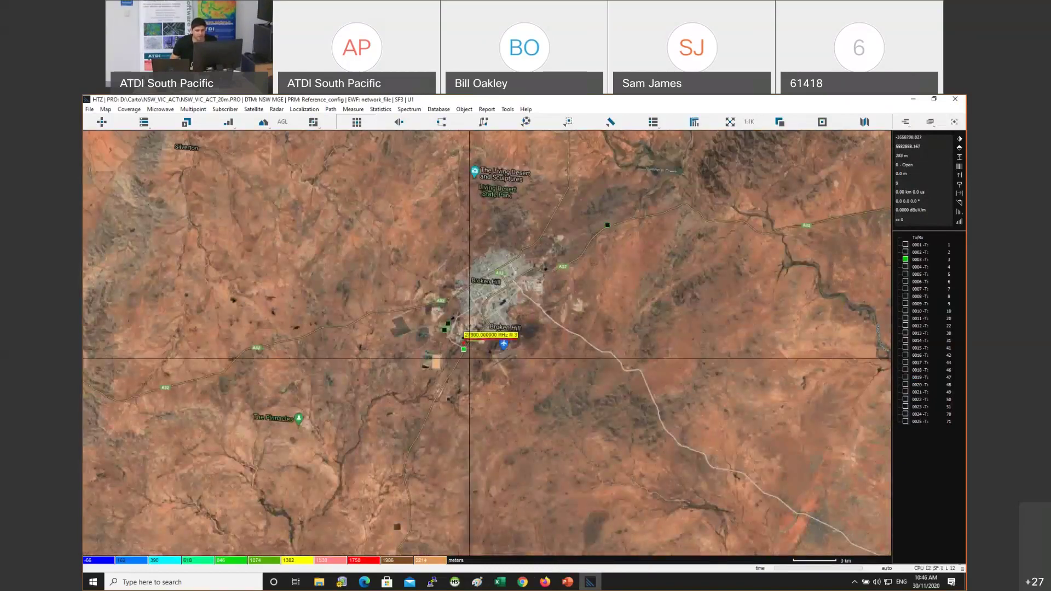
right_click(466, 354)
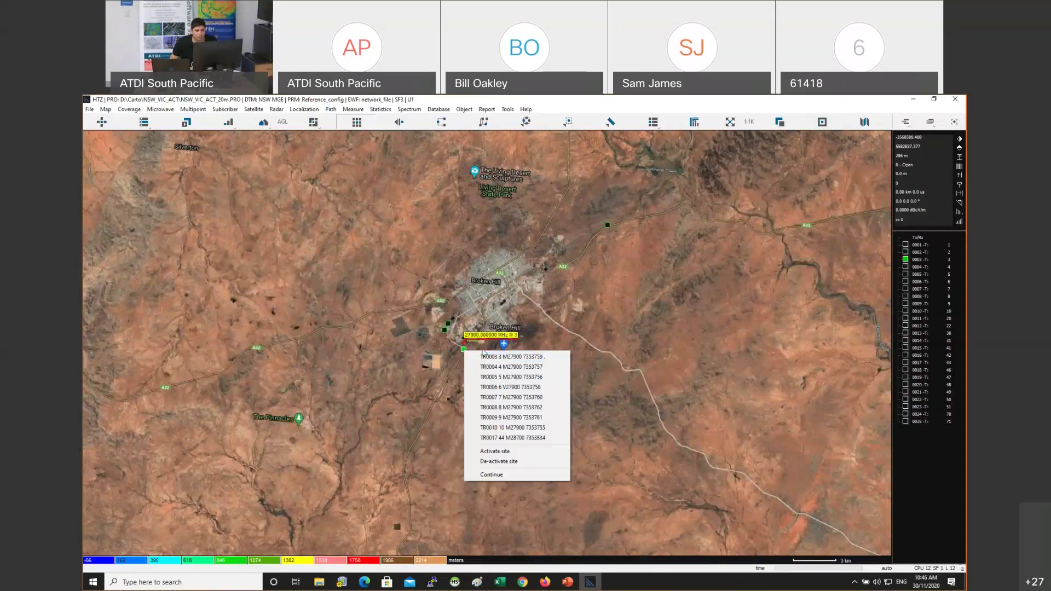
click(429, 351)
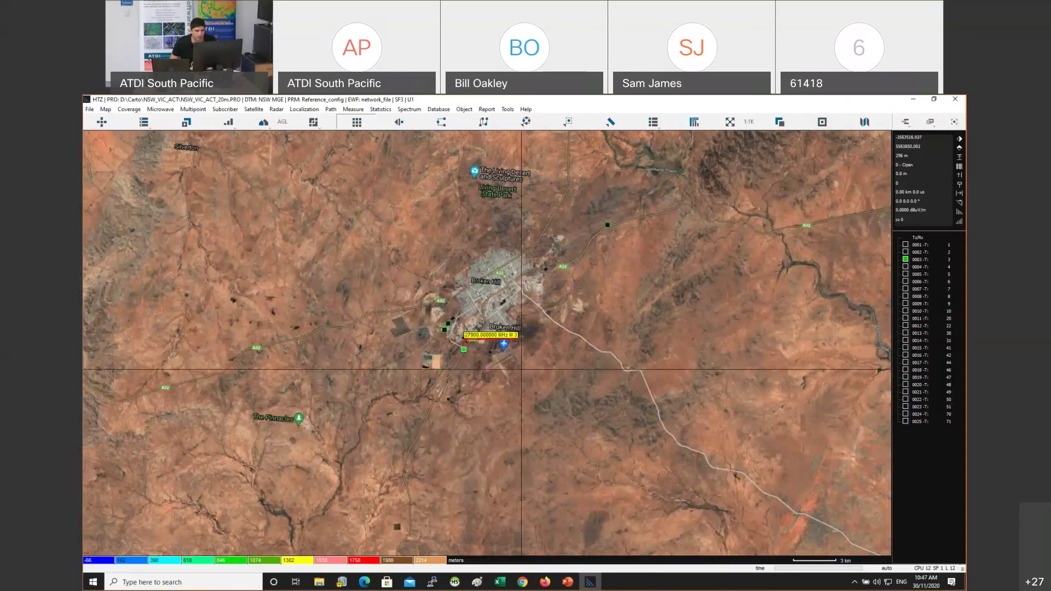
key(Delete)
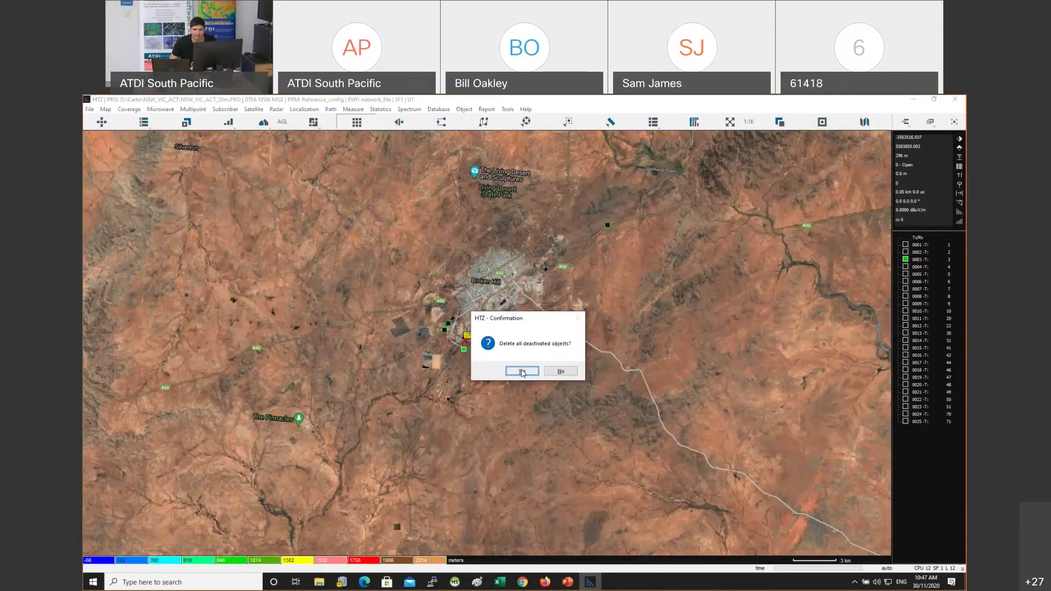
click(522, 372)
Set the external radius of the remaining station to 10 km with a step of 10 km in its site parameters
scroll(468, 316, up, 1)
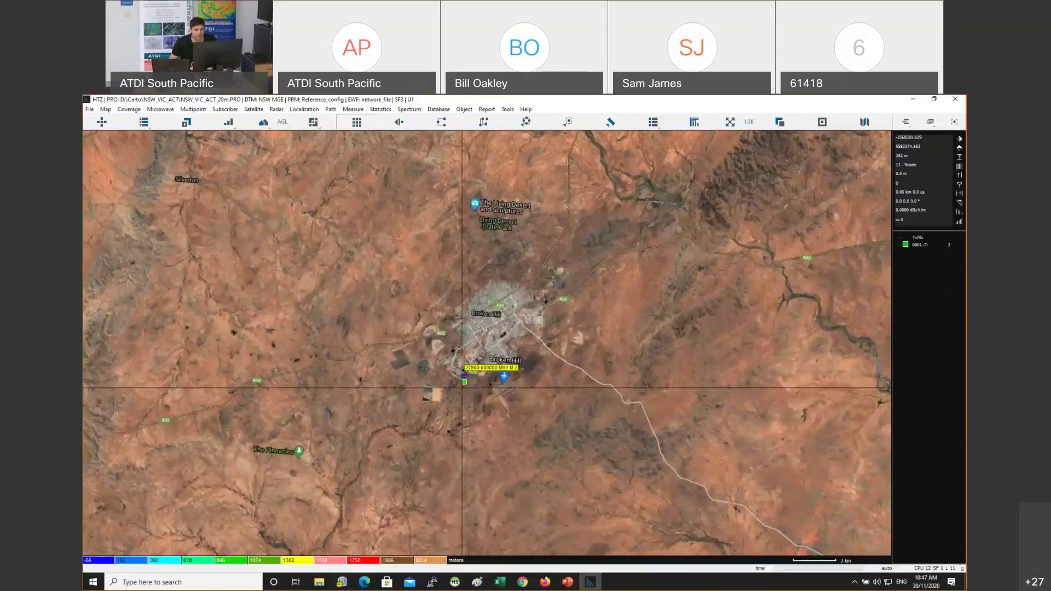
right_click(464, 382)
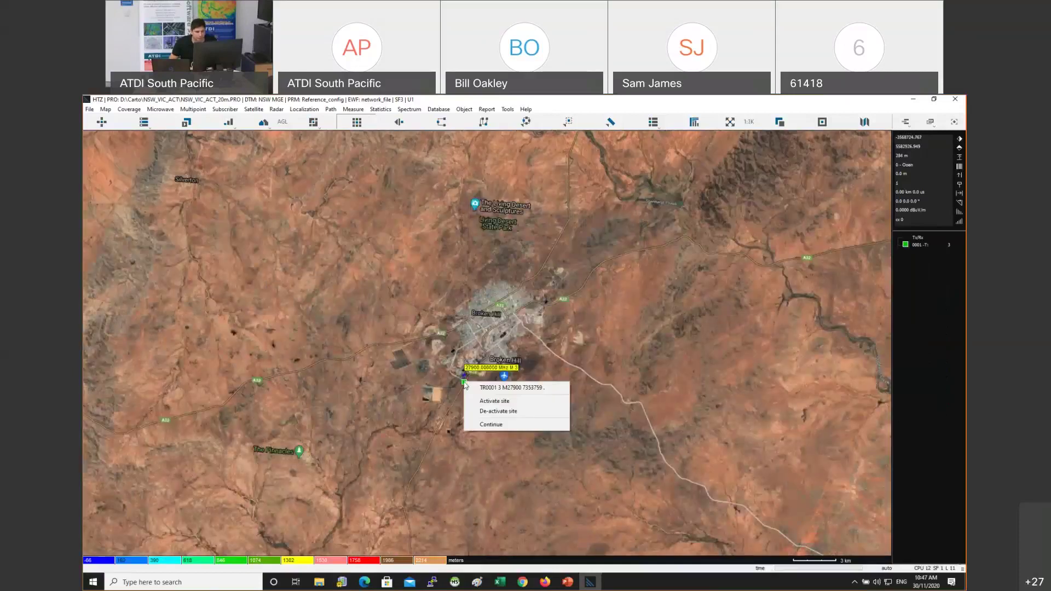
click(515, 389)
click(496, 239)
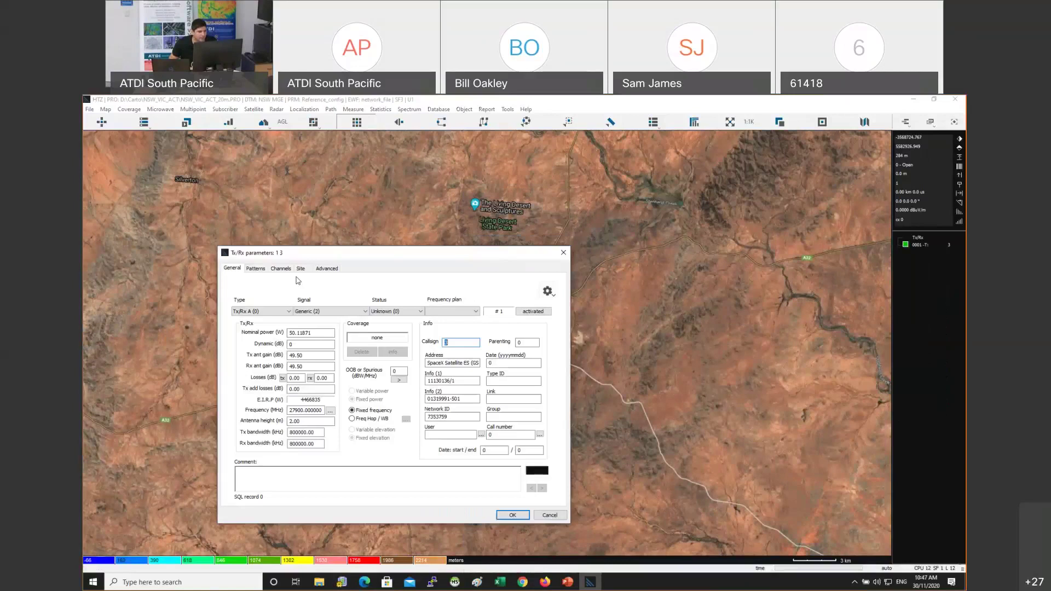
click(307, 269)
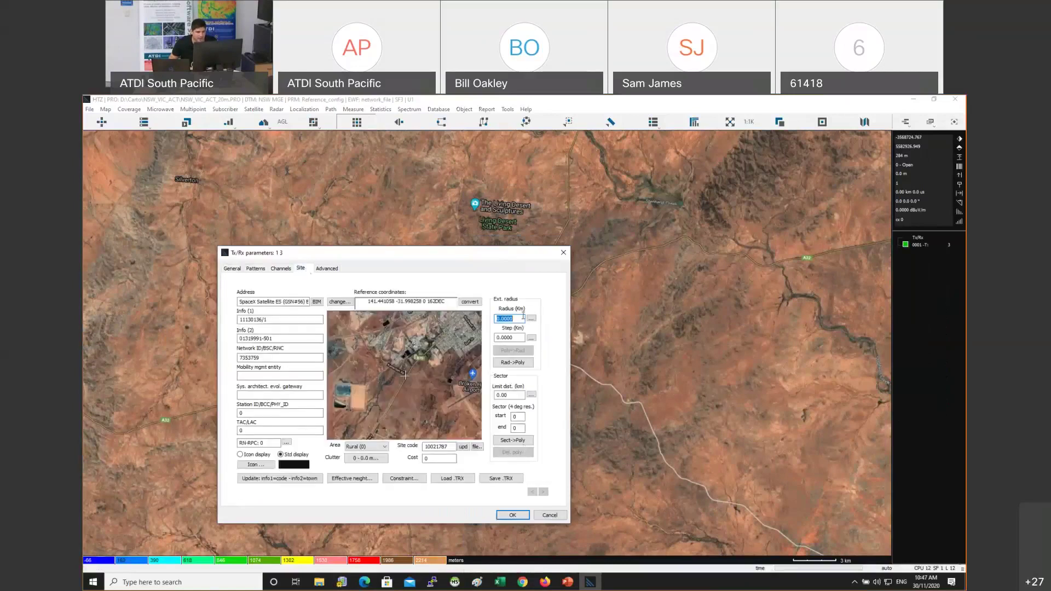
text(10)
key(Tab)
text(10)
key(Return)
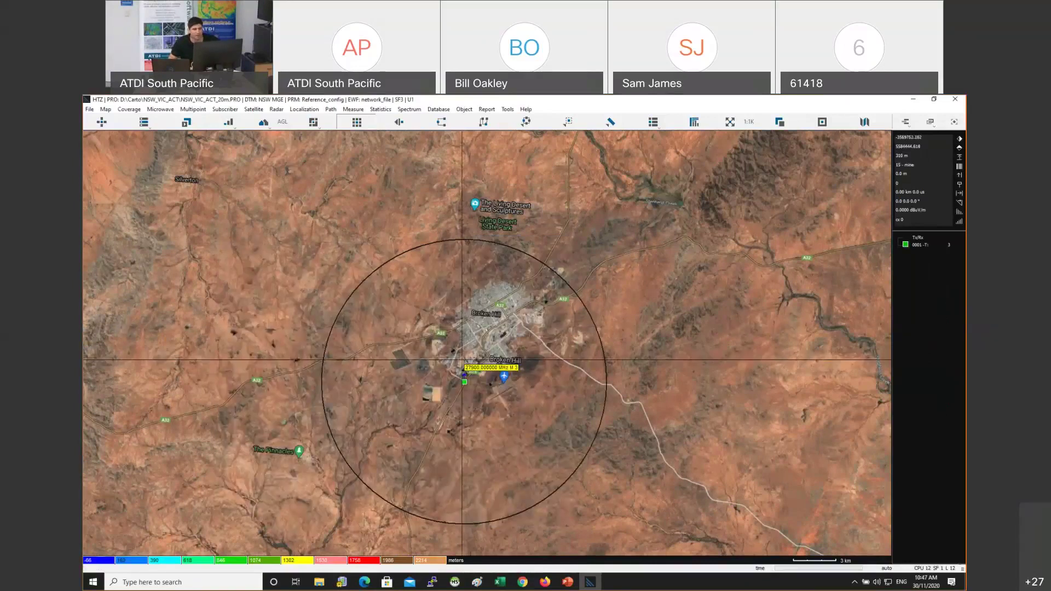
Select a rectangle area enclosing the 10 km circle and reduce the map to that area with sampling factor 1
scroll(462, 359, down, 1)
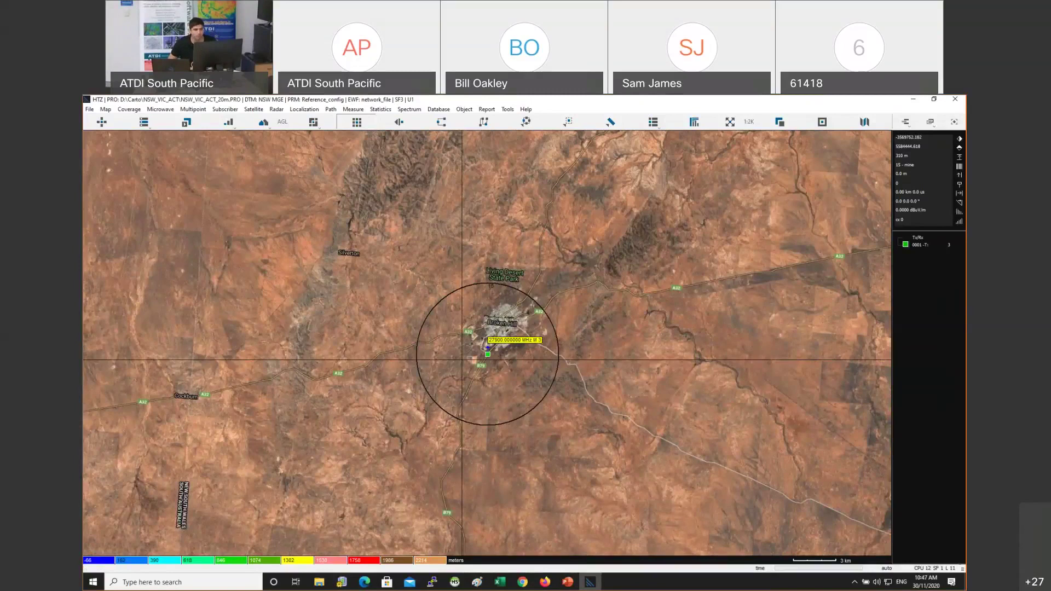
click(570, 124)
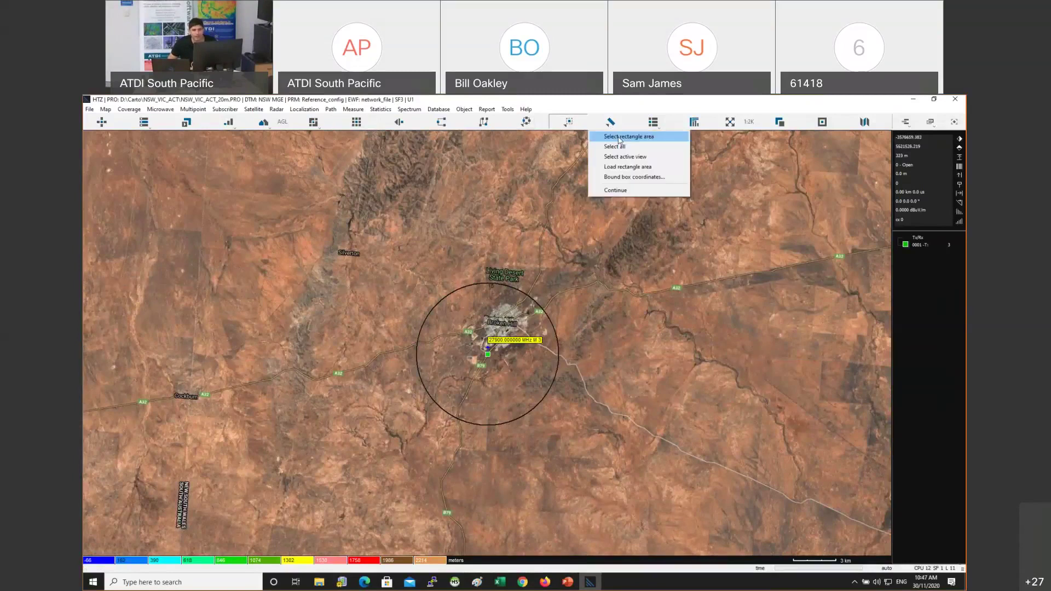
click(622, 142)
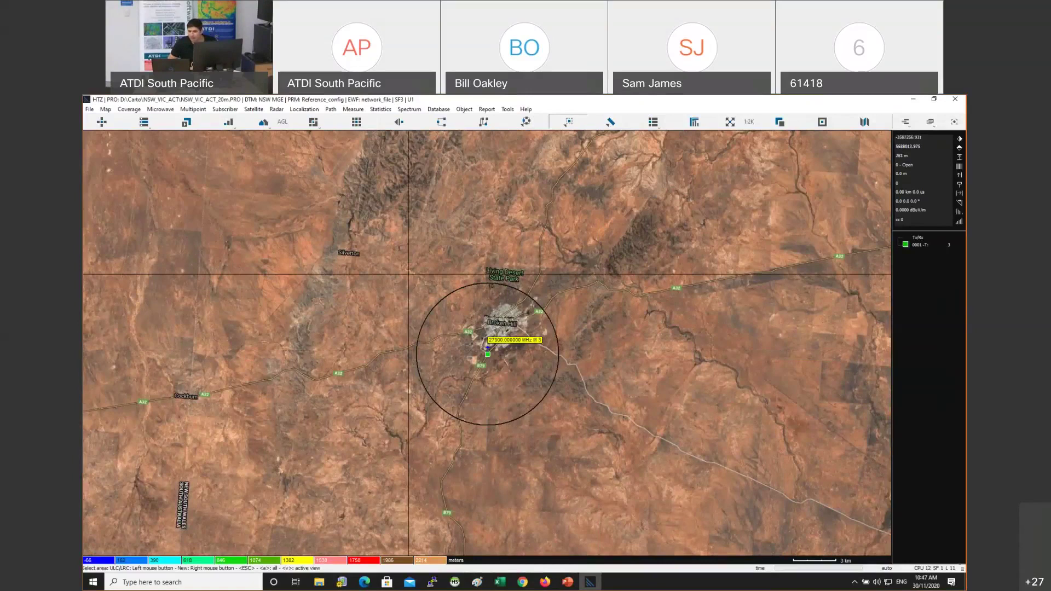
click(408, 274)
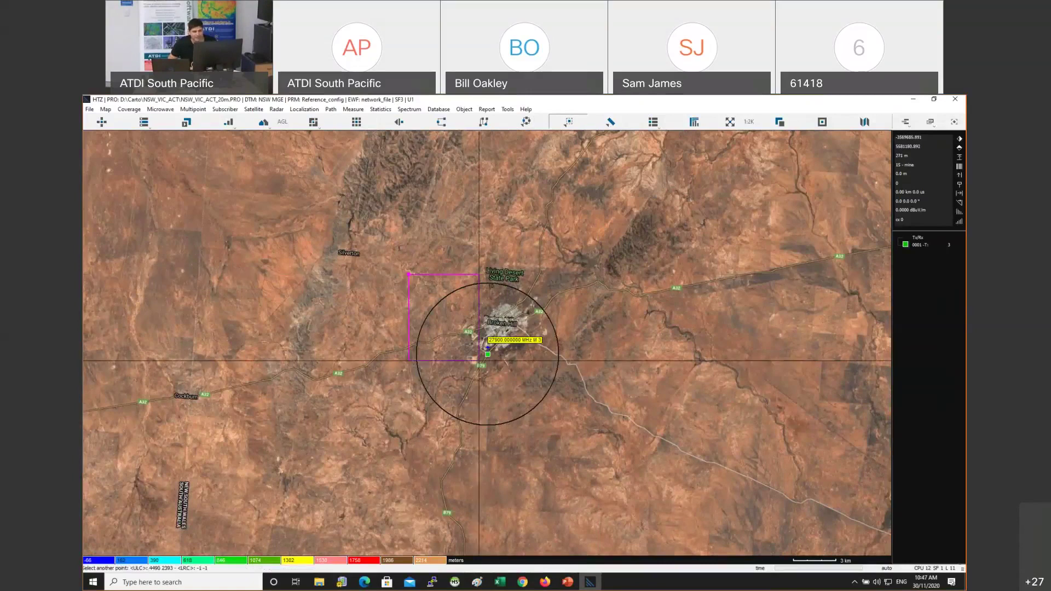
right_click(571, 431)
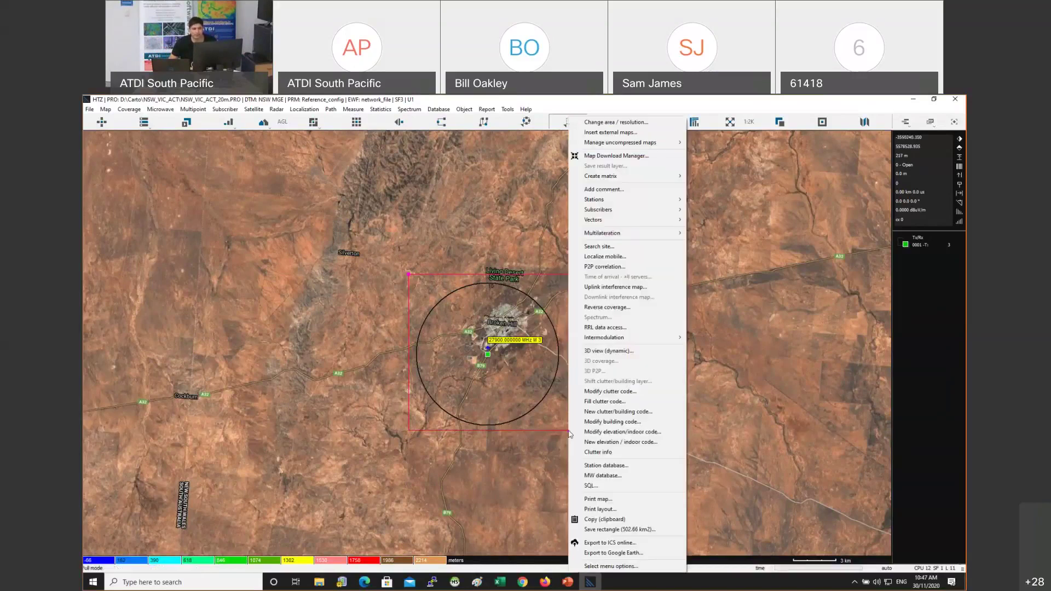
click(622, 126)
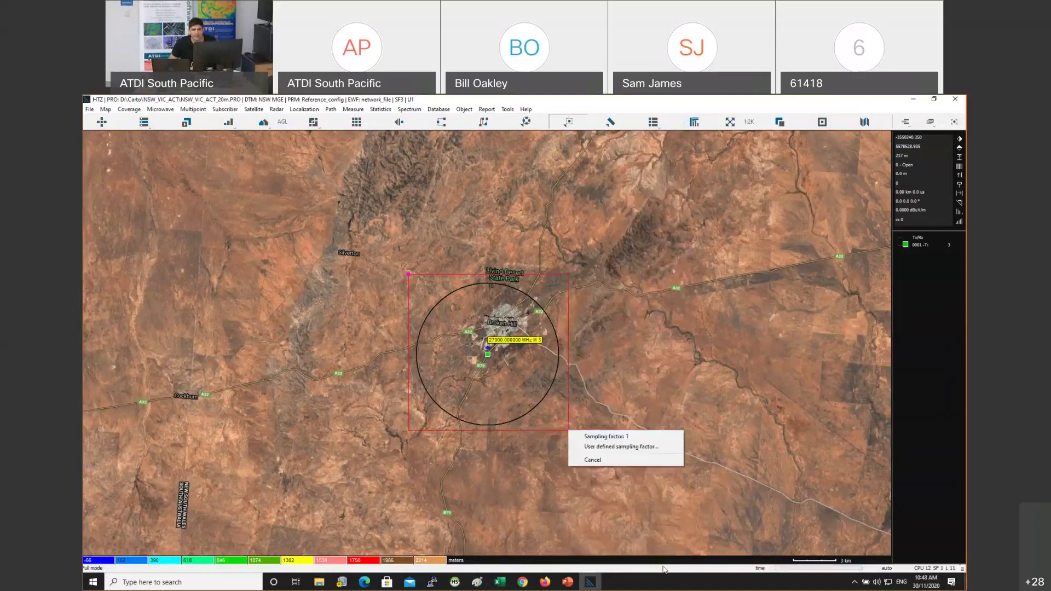
click(636, 437)
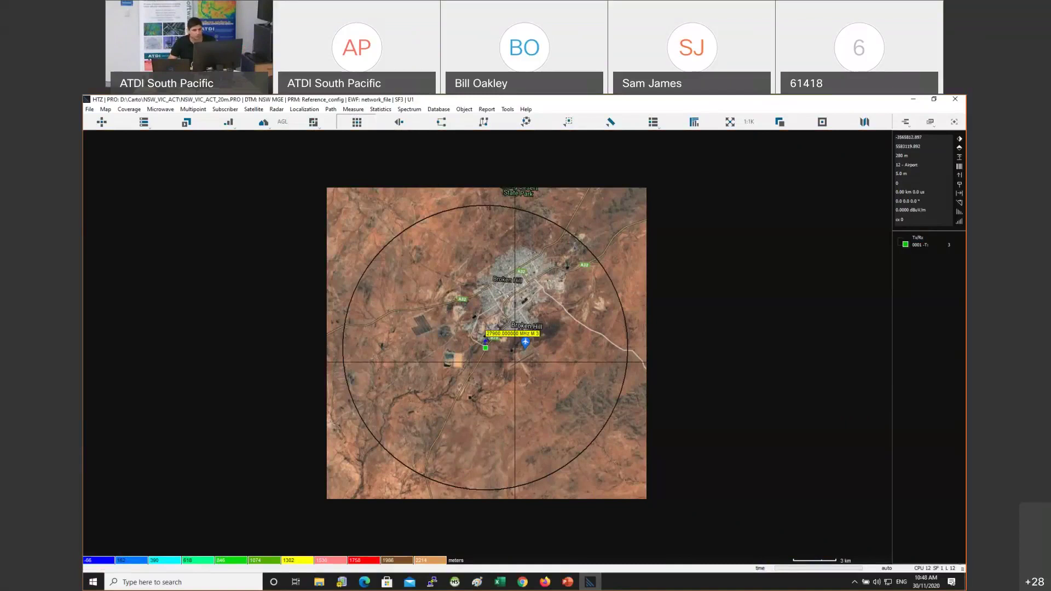
Start saving the reduced map as a new project and browse for its project file location
click(89, 109)
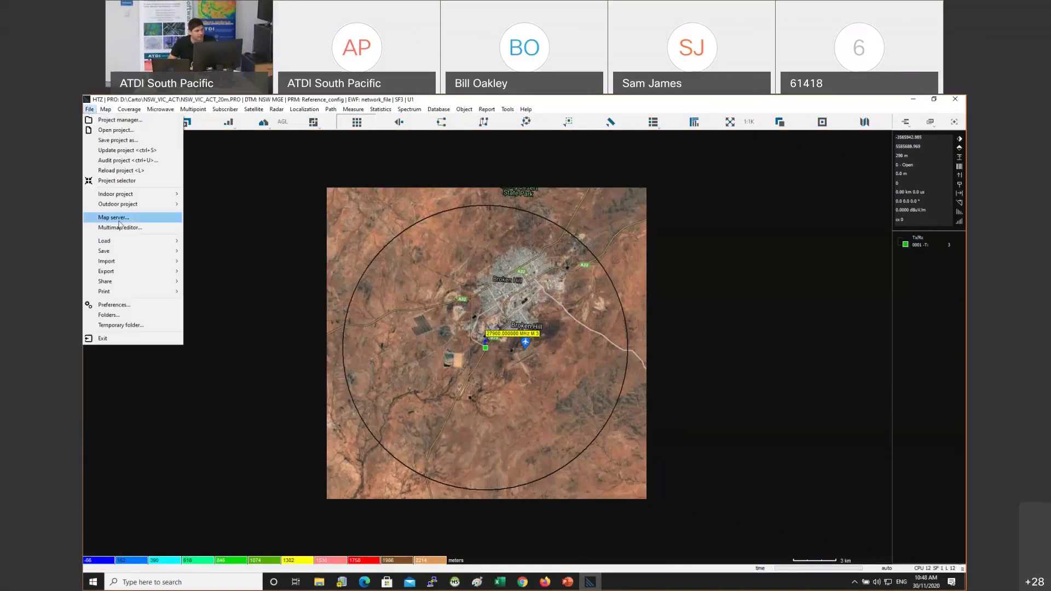
click(163, 144)
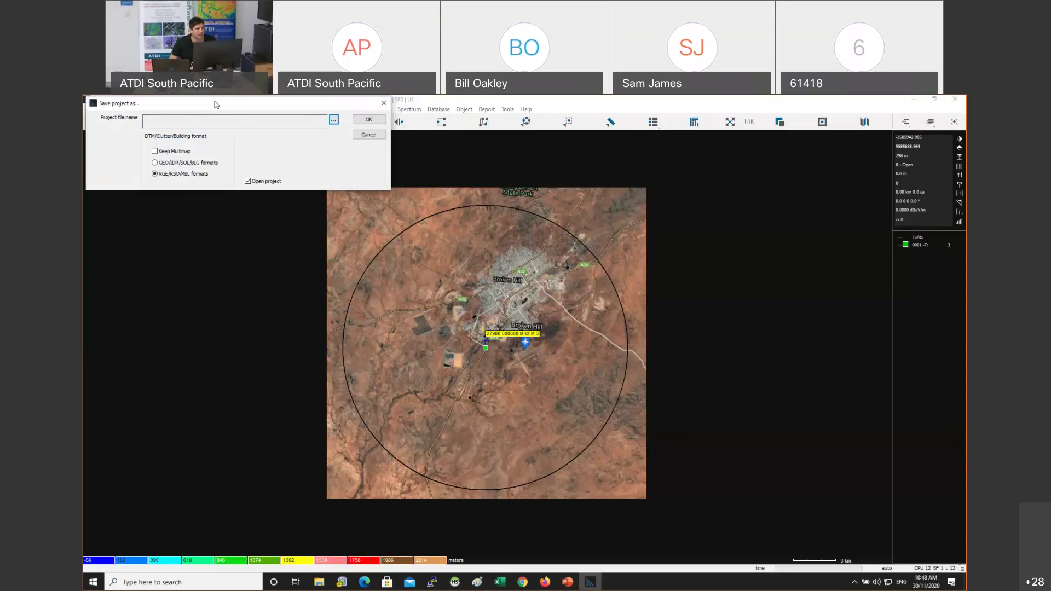
drag(215, 100, 379, 189)
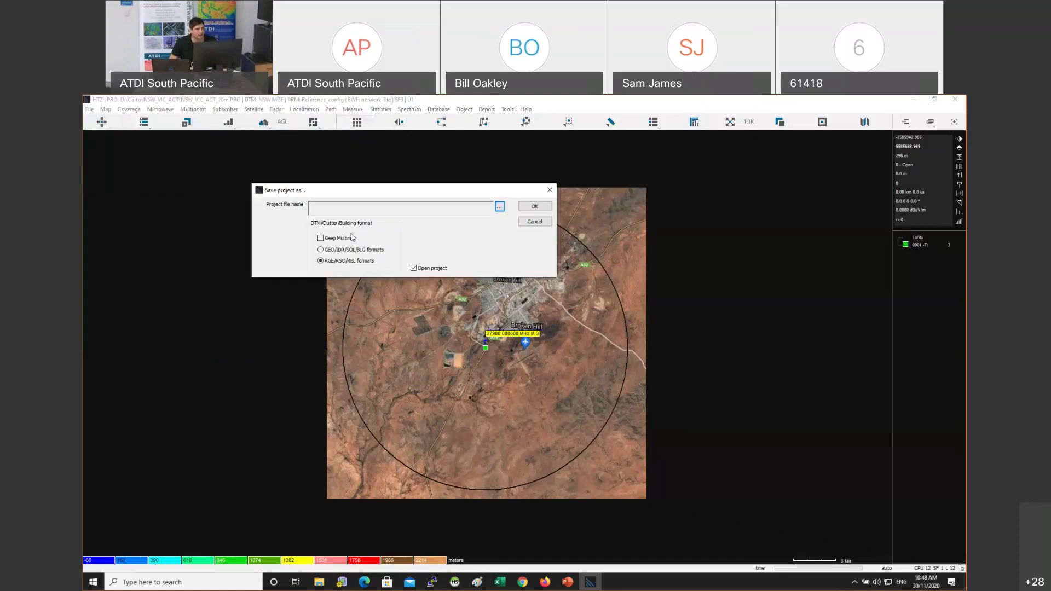
click(501, 208)
scroll(297, 291, down, 3)
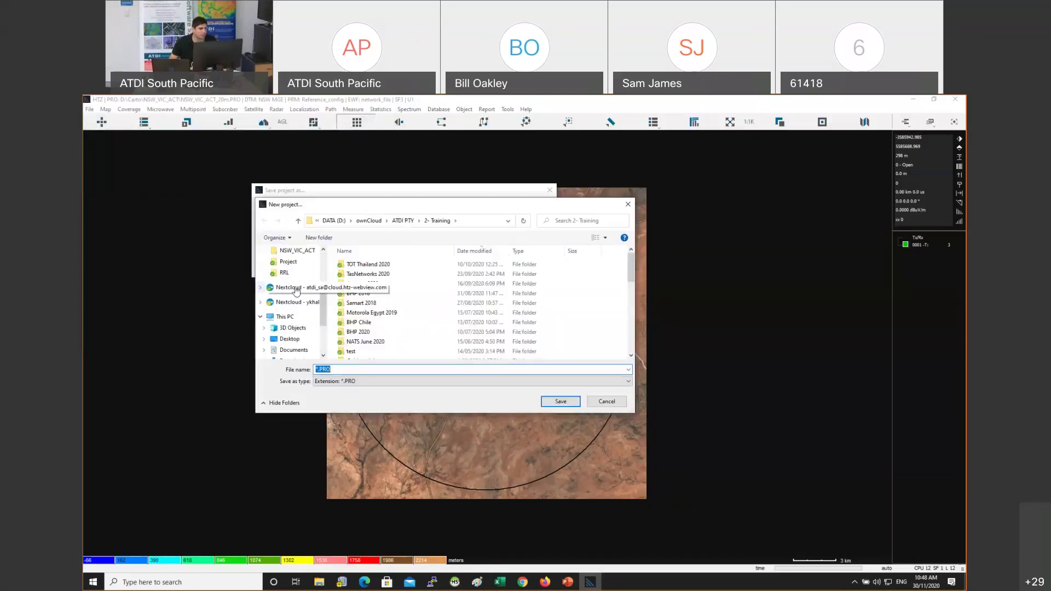
text(D:\Carto\NSW_VIC_ACT)
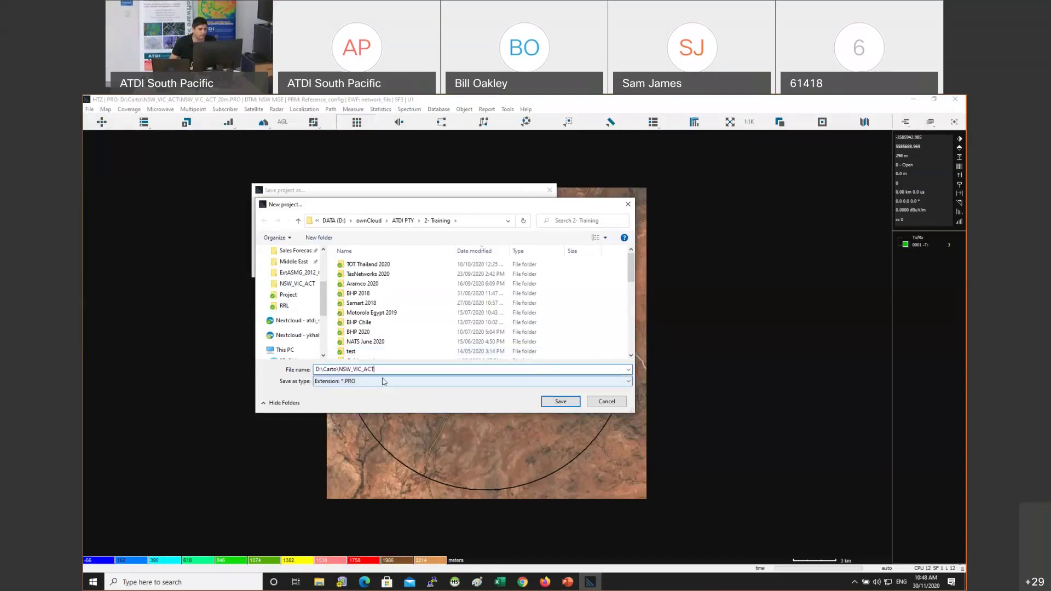
key(alt+Tab)
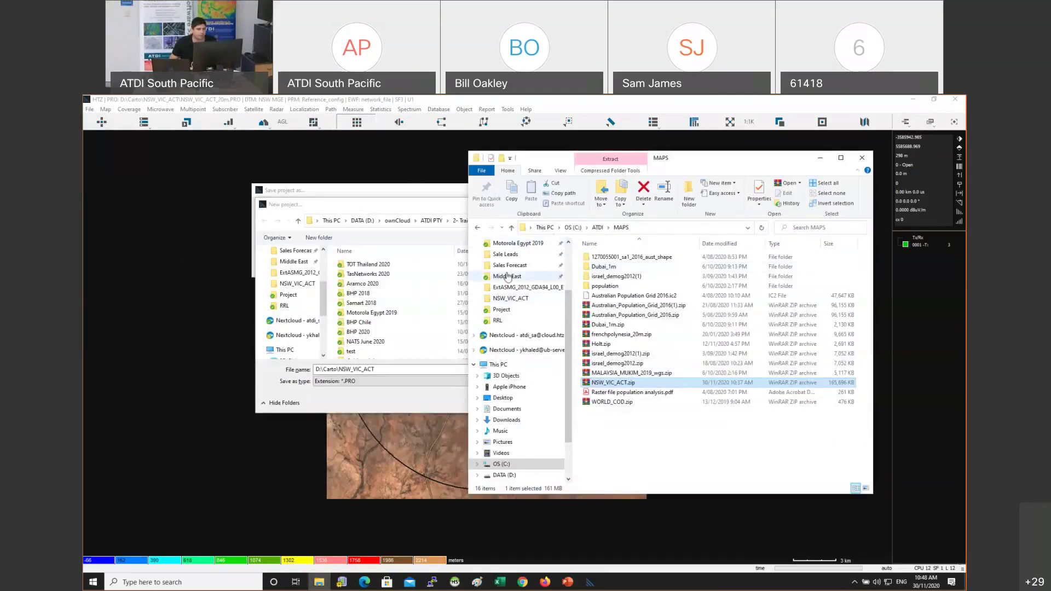
key(alt+Tab)
Browse to the Project folder inside Webinars, AWL boundary analysis FSS 28 GHz, as the save location
click(293, 312)
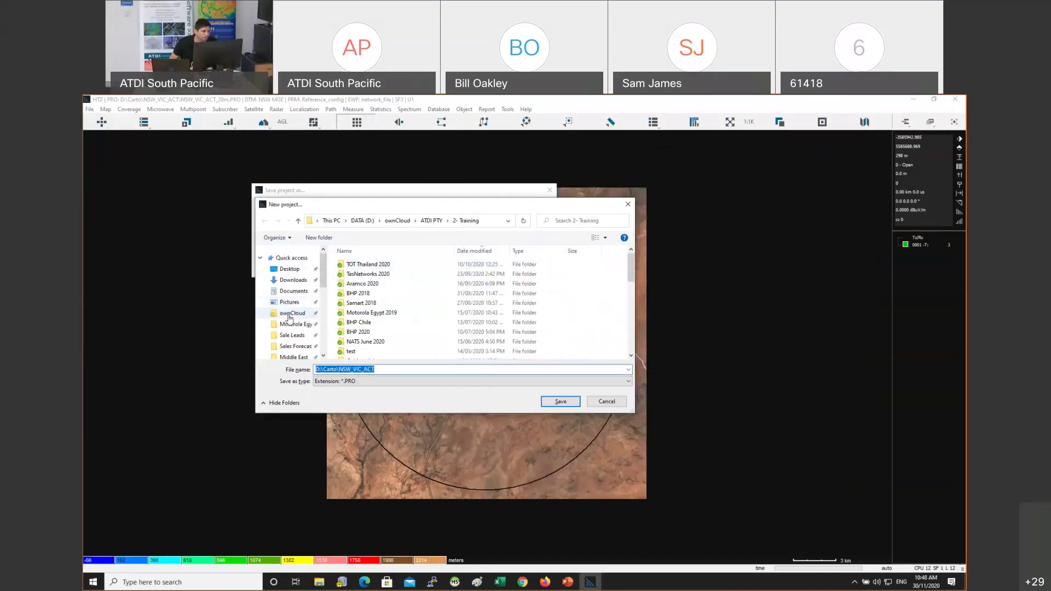
double_click(364, 275)
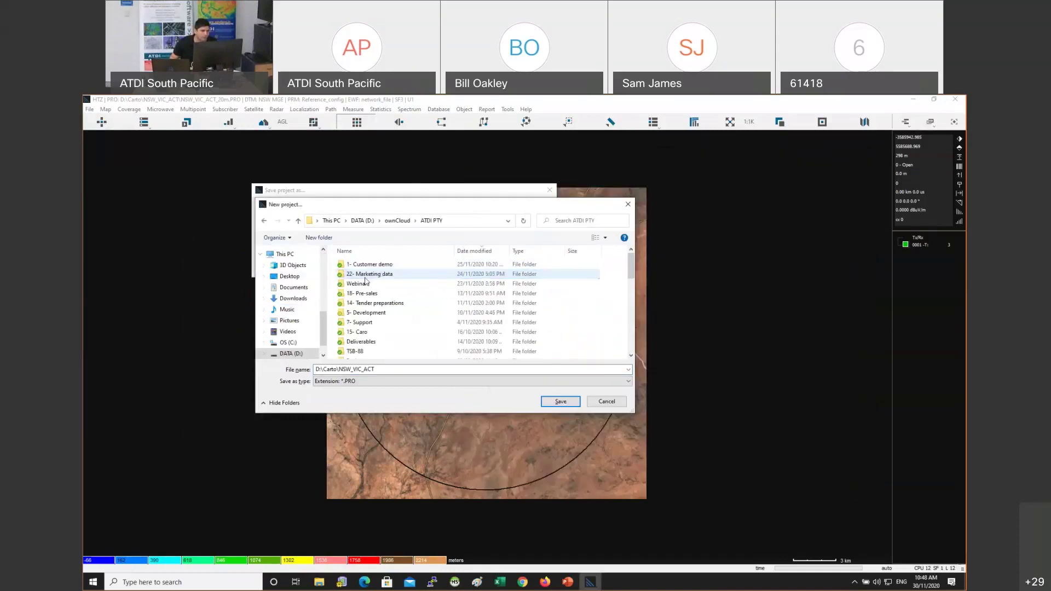
click(377, 266)
click(366, 285)
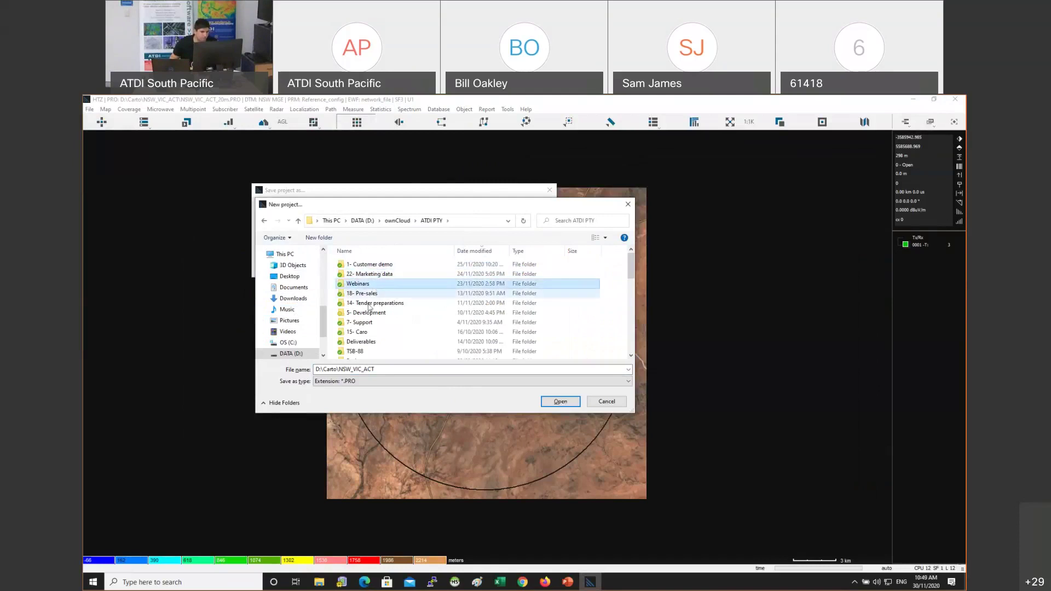
double_click(371, 282)
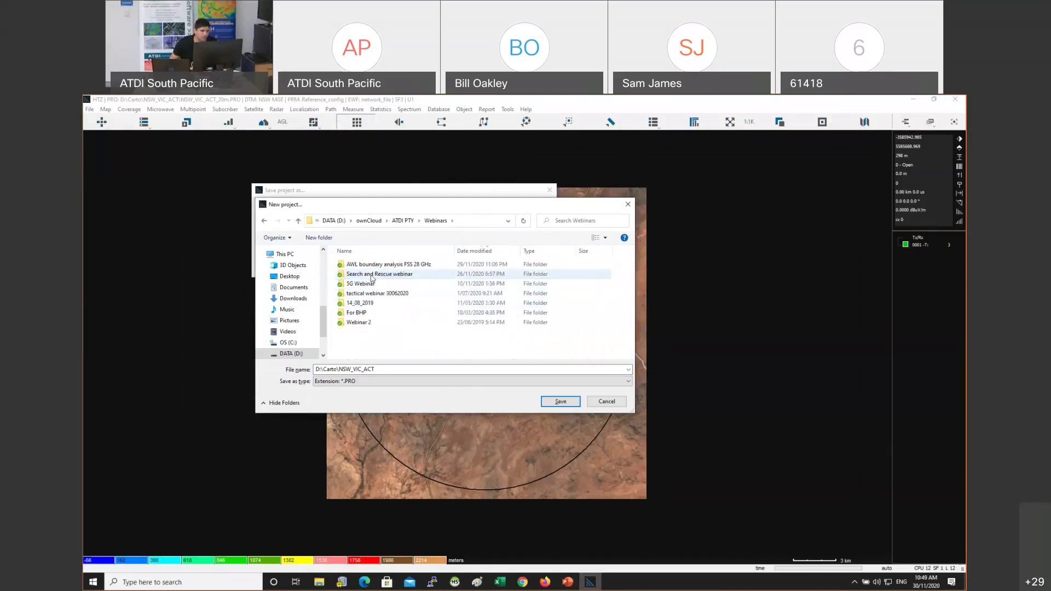
double_click(373, 265)
double_click(359, 284)
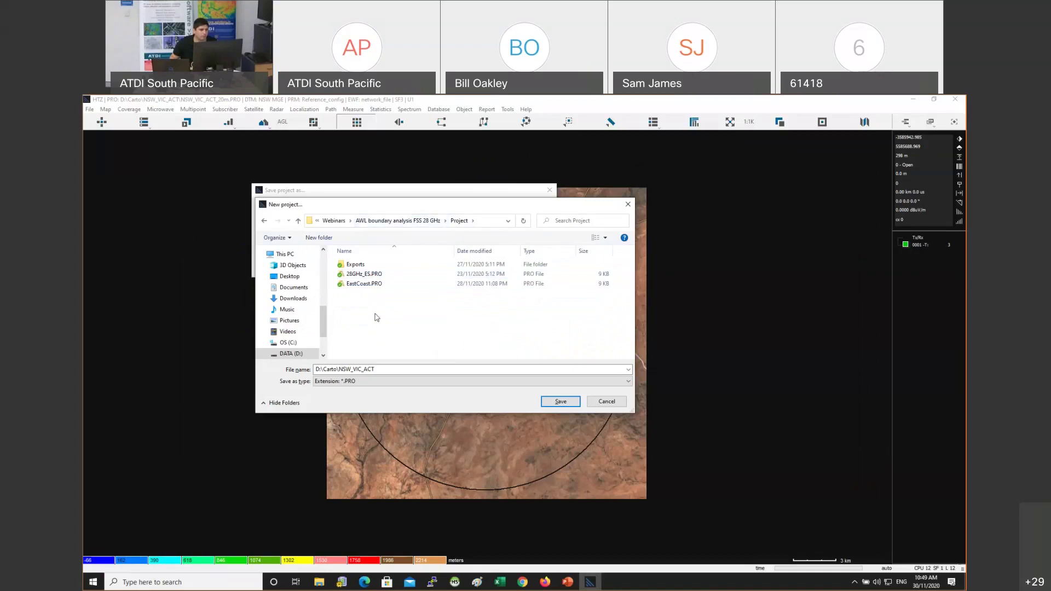
Create a new folder named BrokenHill inside the Project folder and open it
click(325, 239)
text(BrokenHill)
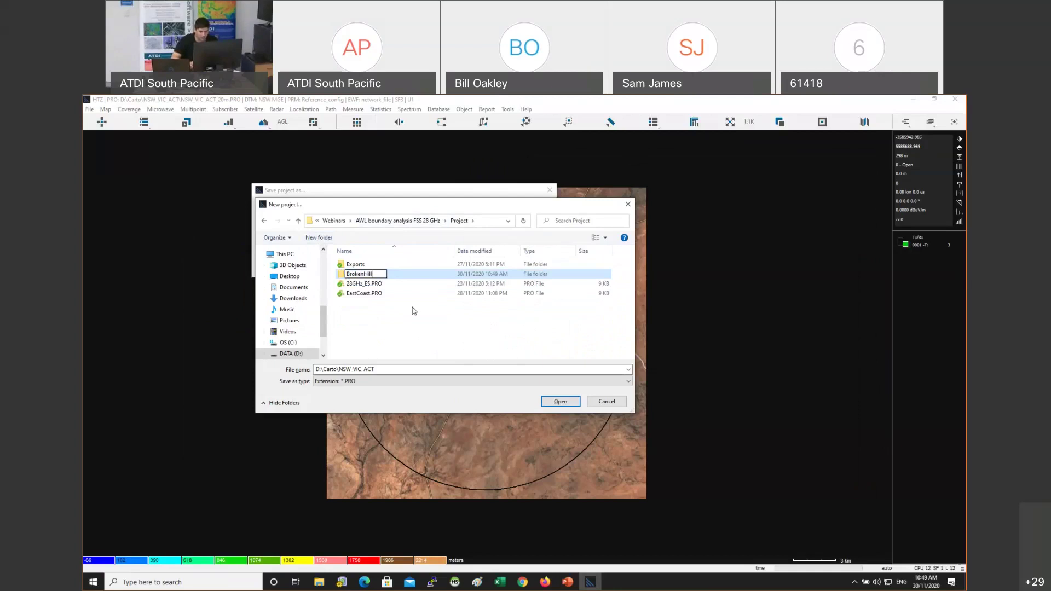
key(Return)
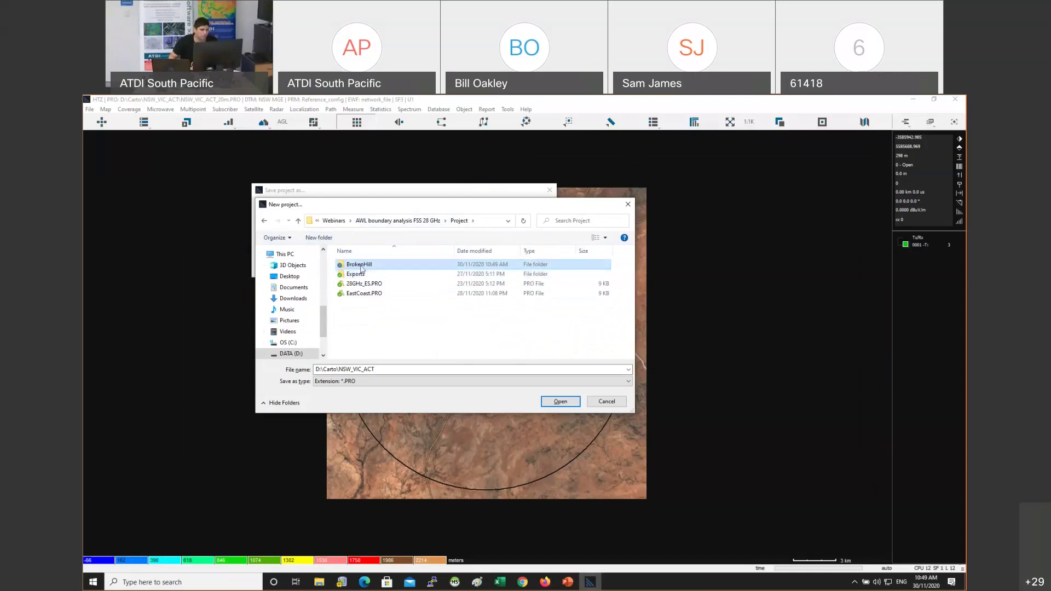
key(Return)
Name the project file brokenHill28GHz_AWL and save the project in the BrokenHill folder
click(371, 370)
text(b)
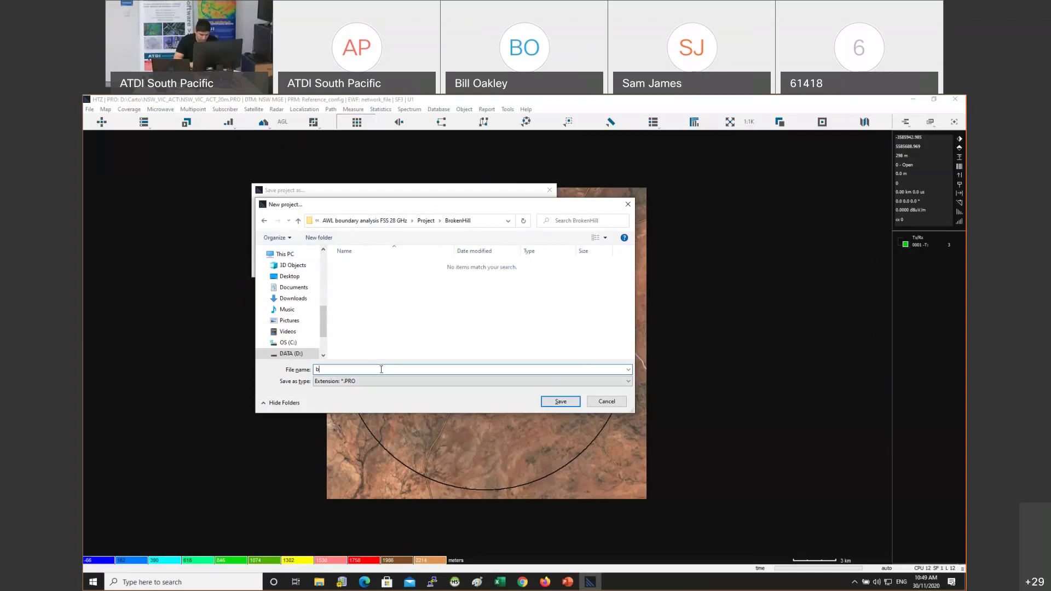
text(rokenHill28GHz_AWL)
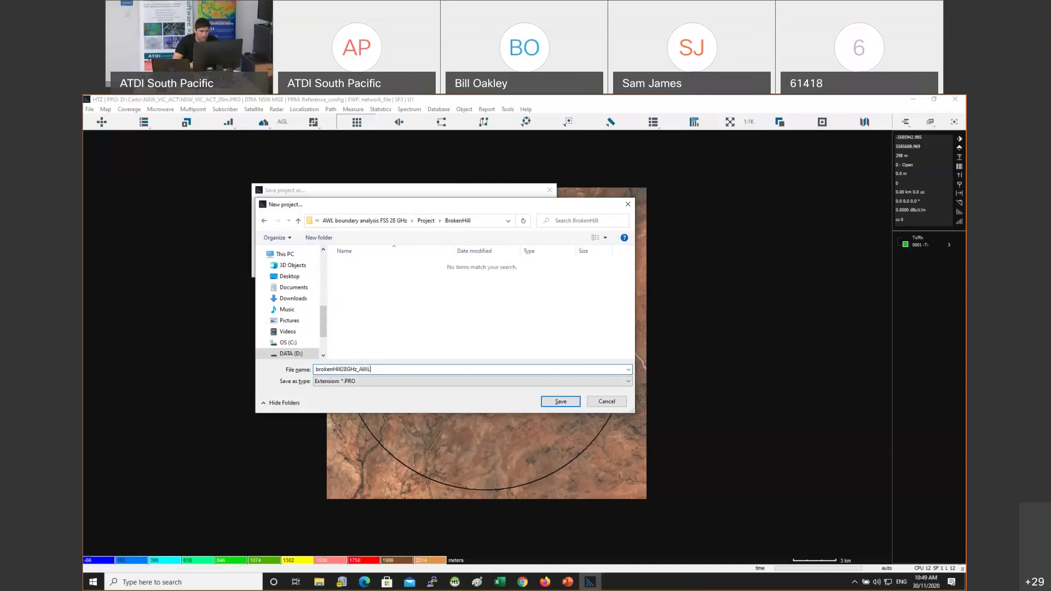
click(568, 406)
click(546, 207)
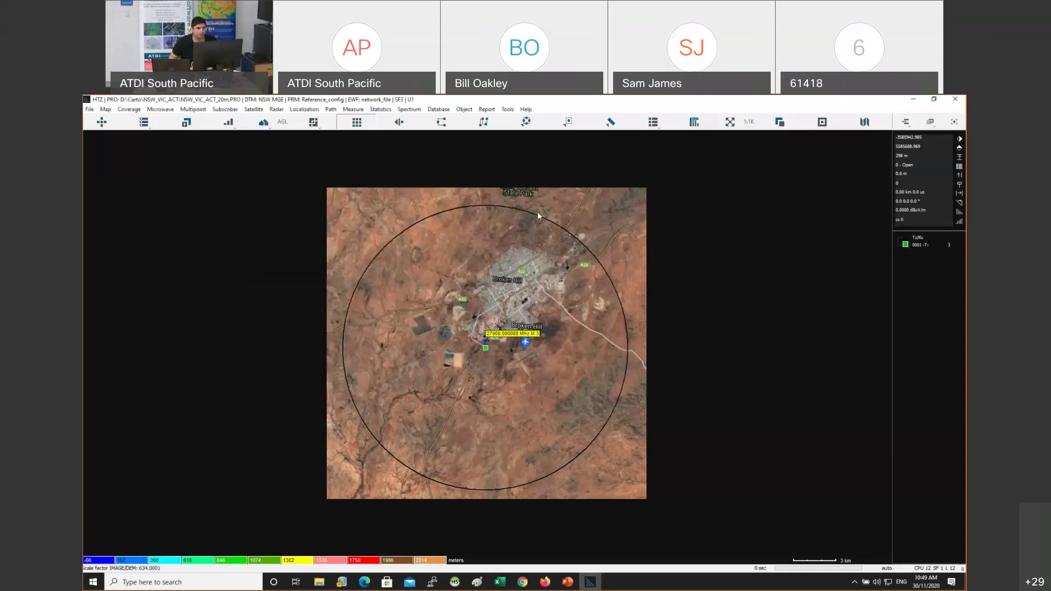
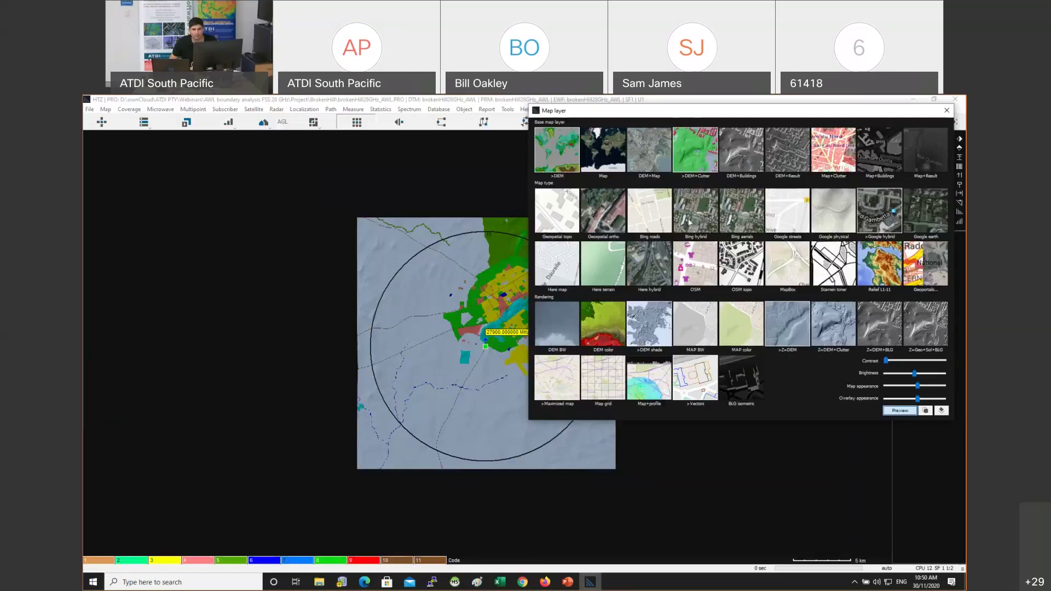
Set the base map layer to Map+Clutter so the clutter classes overlay the Google hybrid imagery around Broken Hill
click(836, 159)
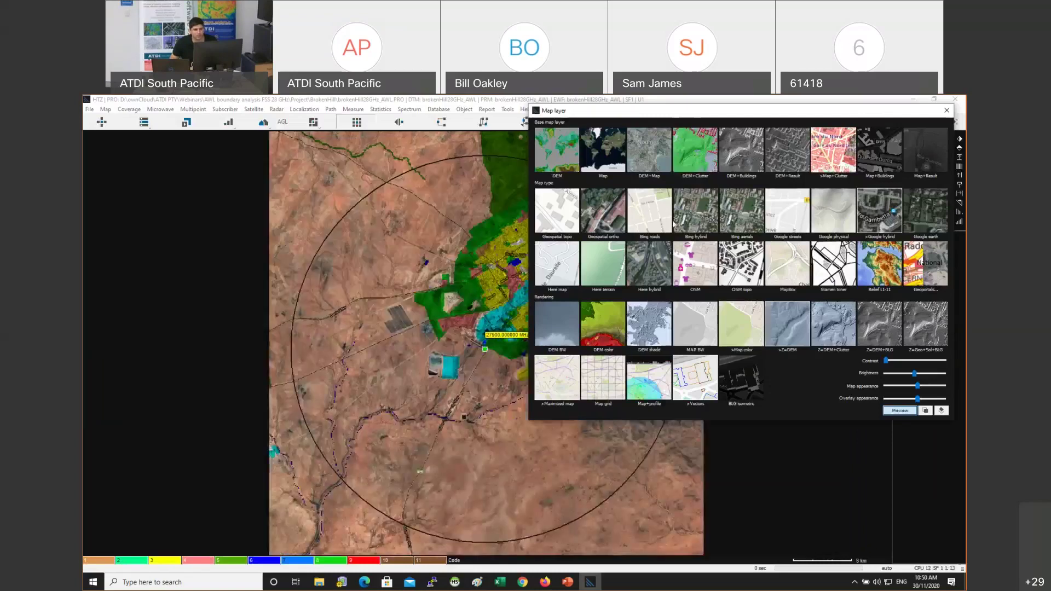
scroll(485, 347, up, 5)
scroll(523, 347, up, 2)
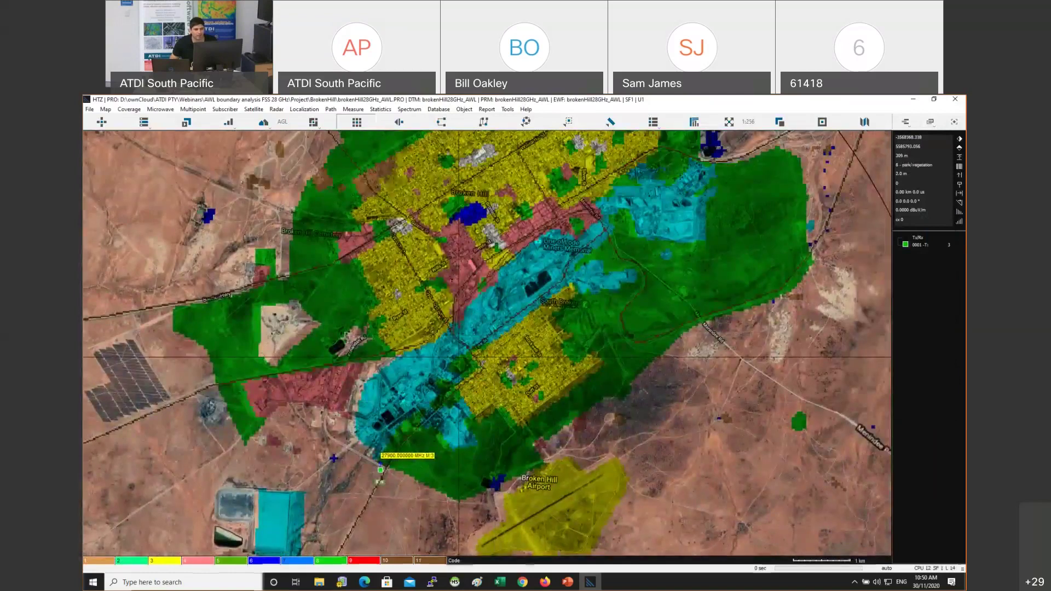
scroll(438, 364, up, 1)
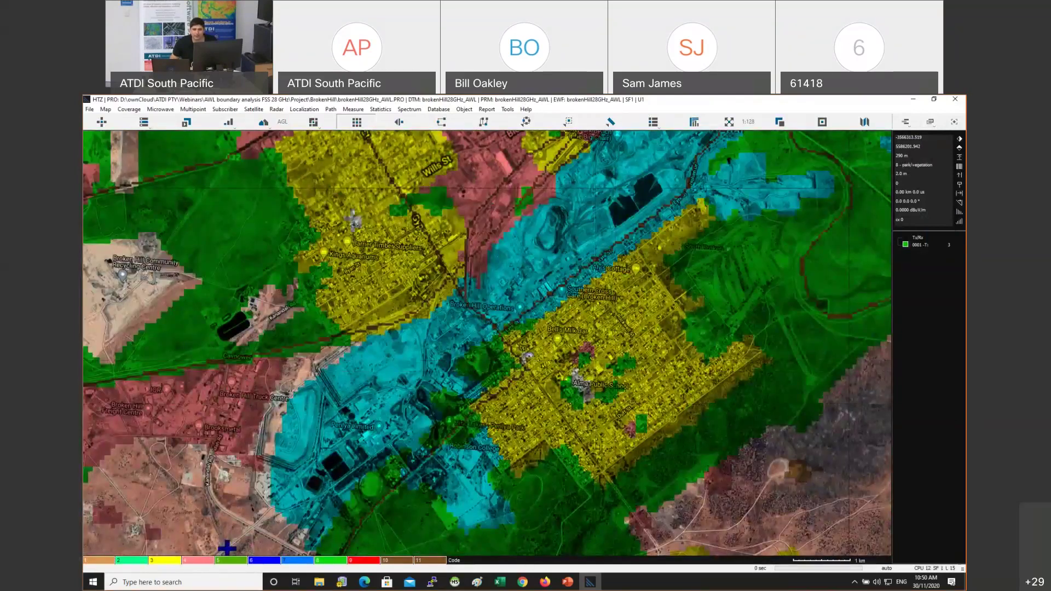
Examine the urban, industrial and mine classes and their clutter heights in the clutter parameters
double_click(871, 186)
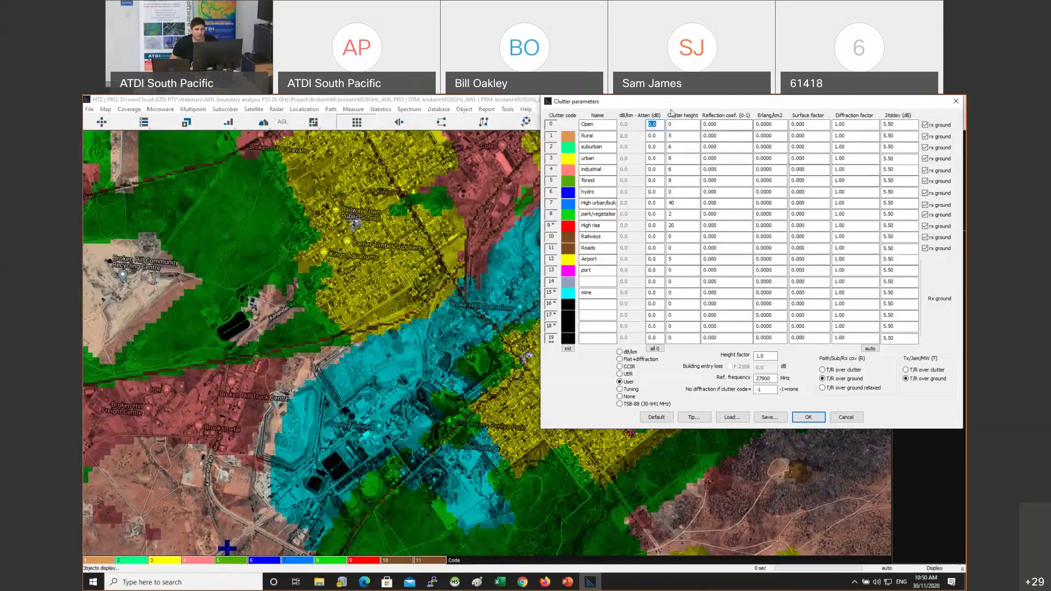
drag(745, 101, 813, 256)
click(665, 313)
key(Tab)
key(Tab)
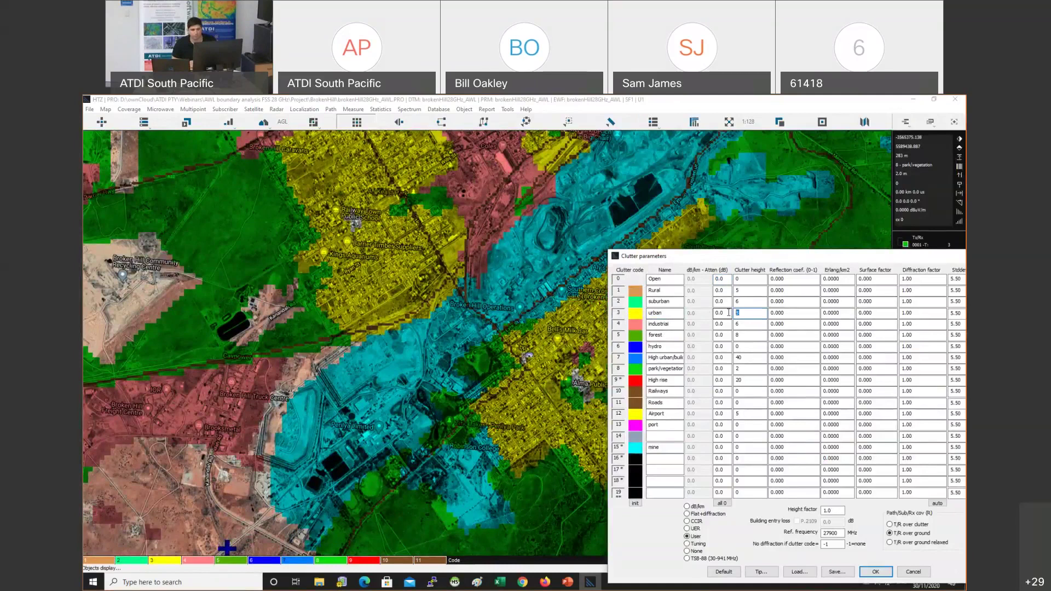
click(665, 324)
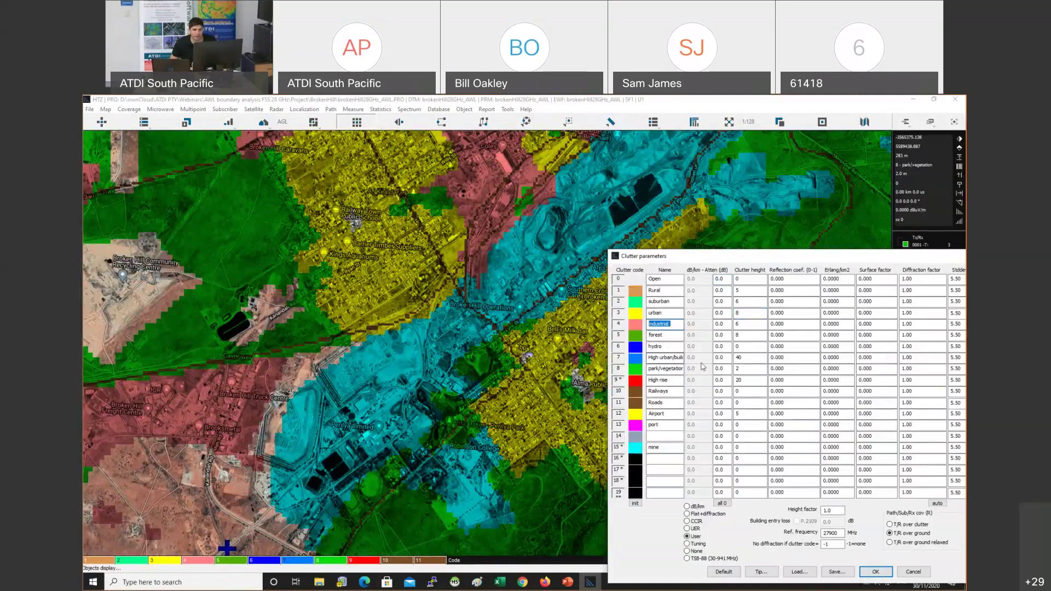
click(666, 449)
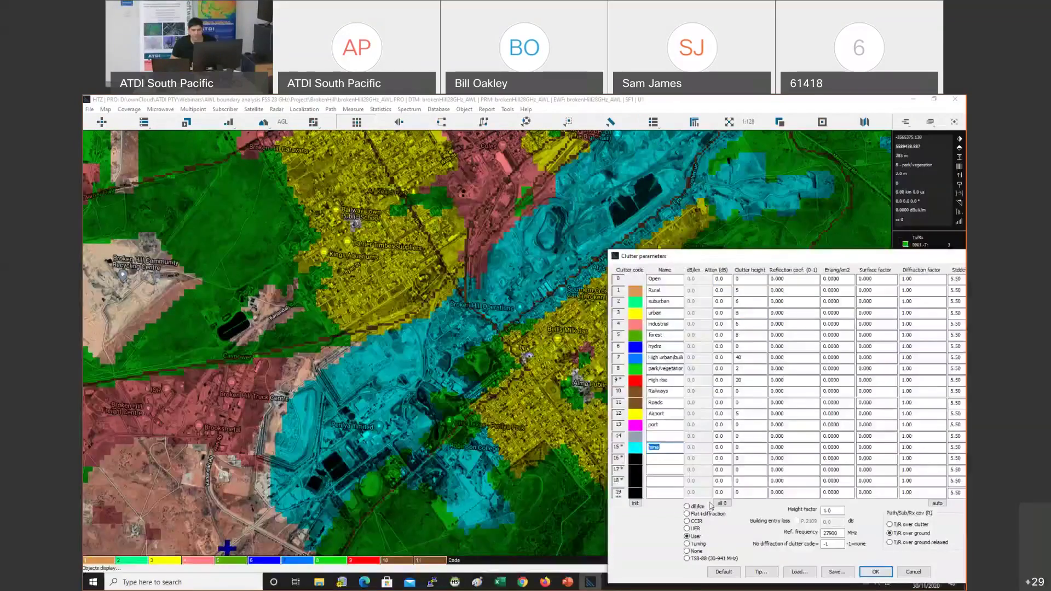
key(Tab)
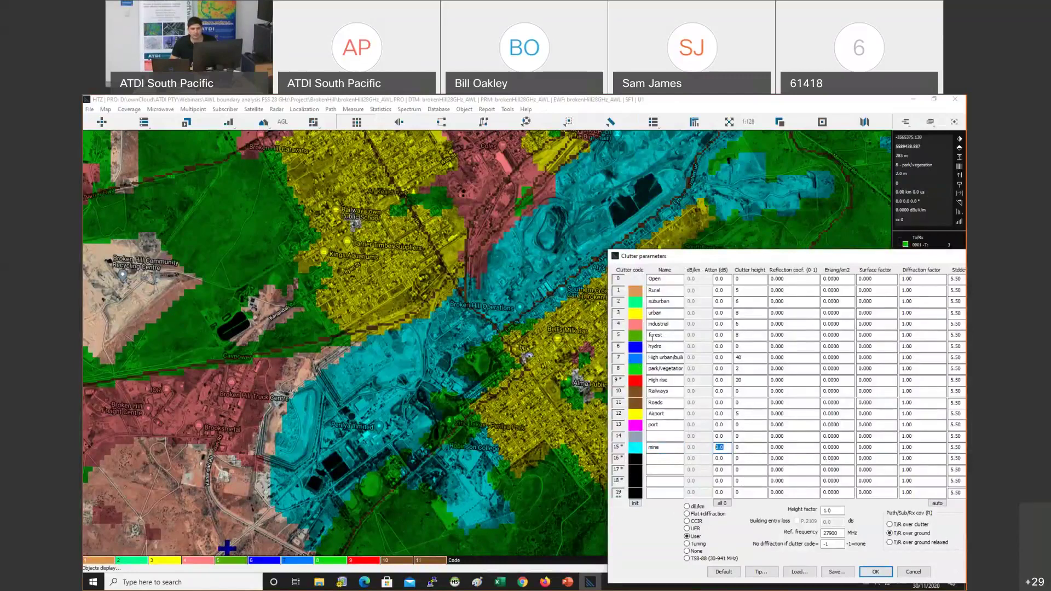
key(Return)
Generate a path profile from the 27900 MHz station across Broken Hill to a point about 8.7 km away and inspect the terrain and clutter
scroll(653, 338, down, 2)
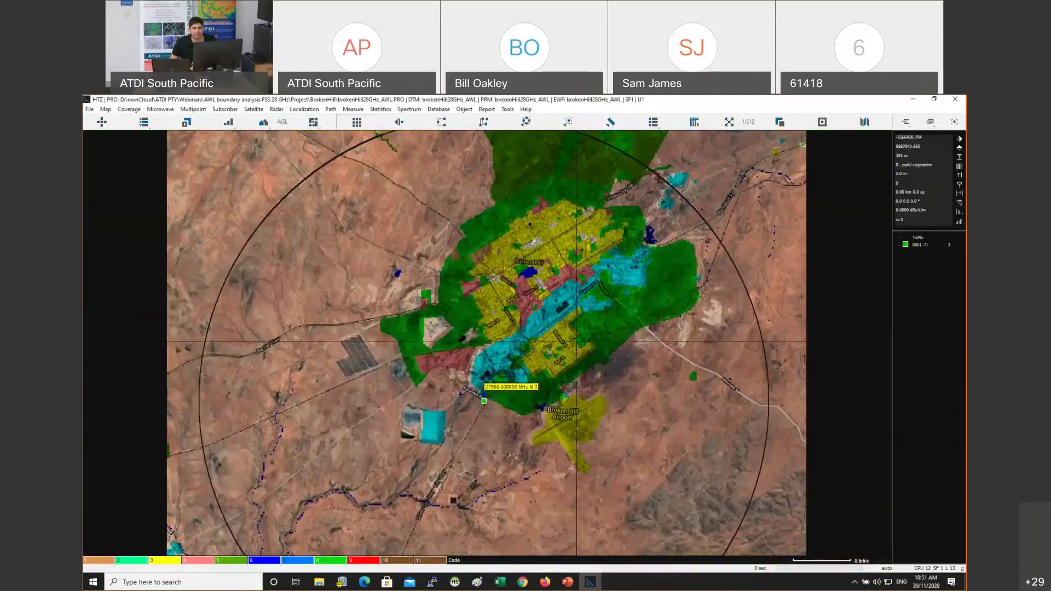
click(694, 121)
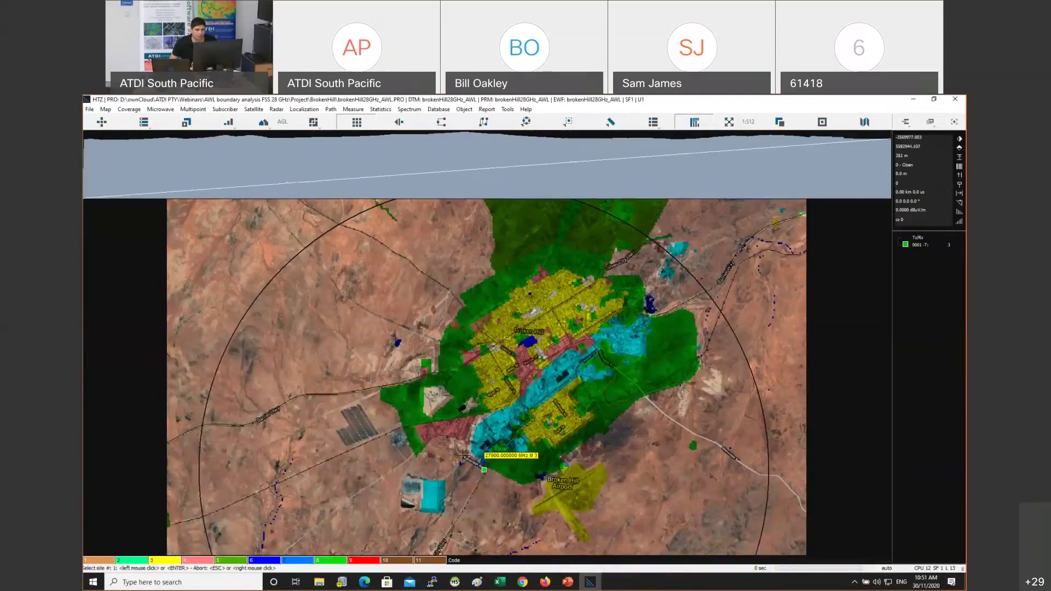
click(485, 472)
click(493, 472)
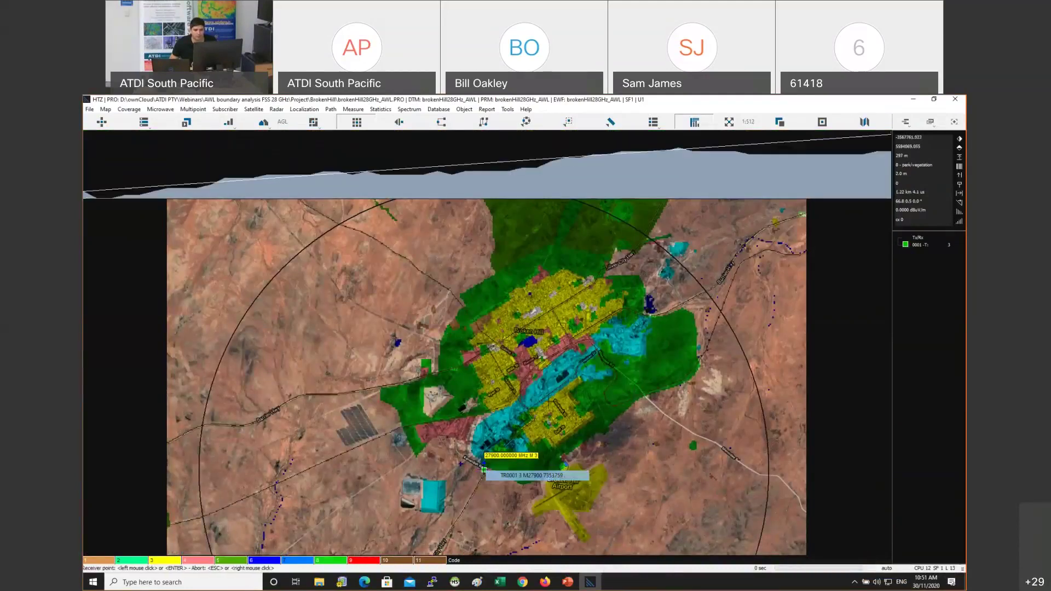
click(685, 357)
key(Return)
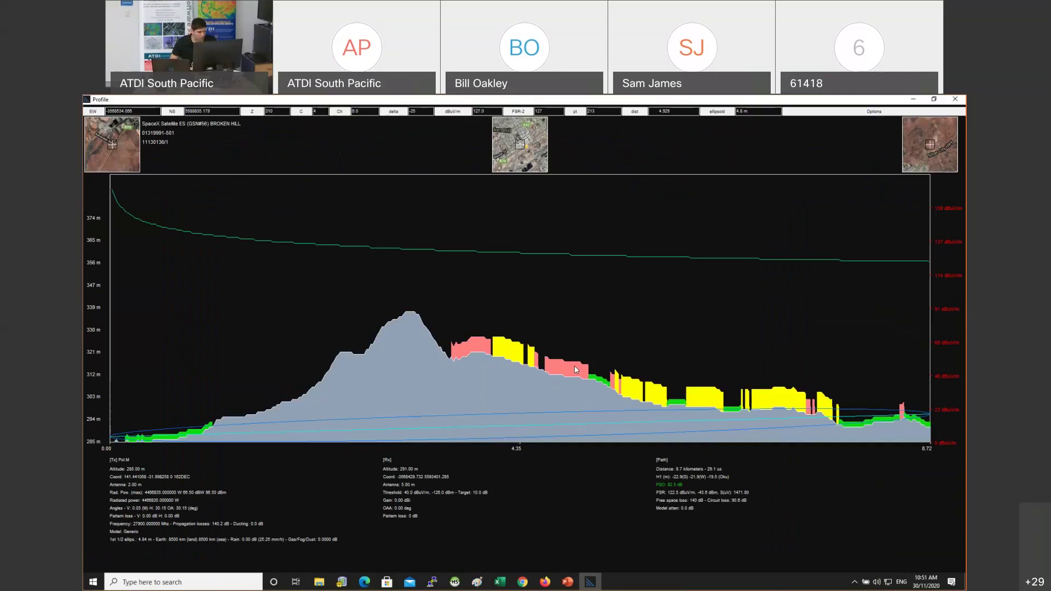
key(Escape)
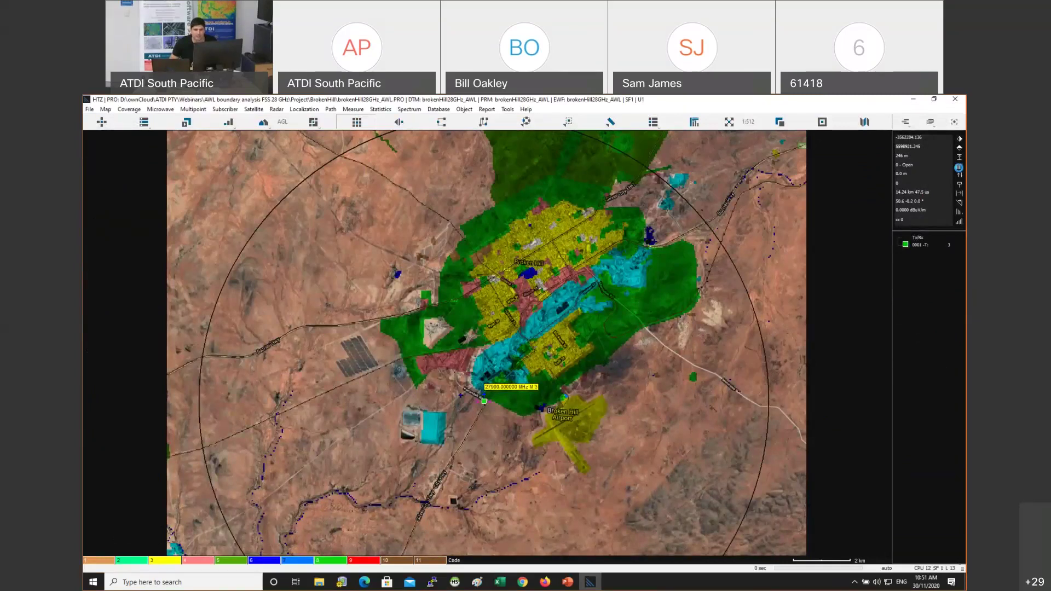
Recheck the urban clutter height in the clutter parameters and close them without changes
click(959, 167)
drag(684, 102, 855, 196)
click(841, 253)
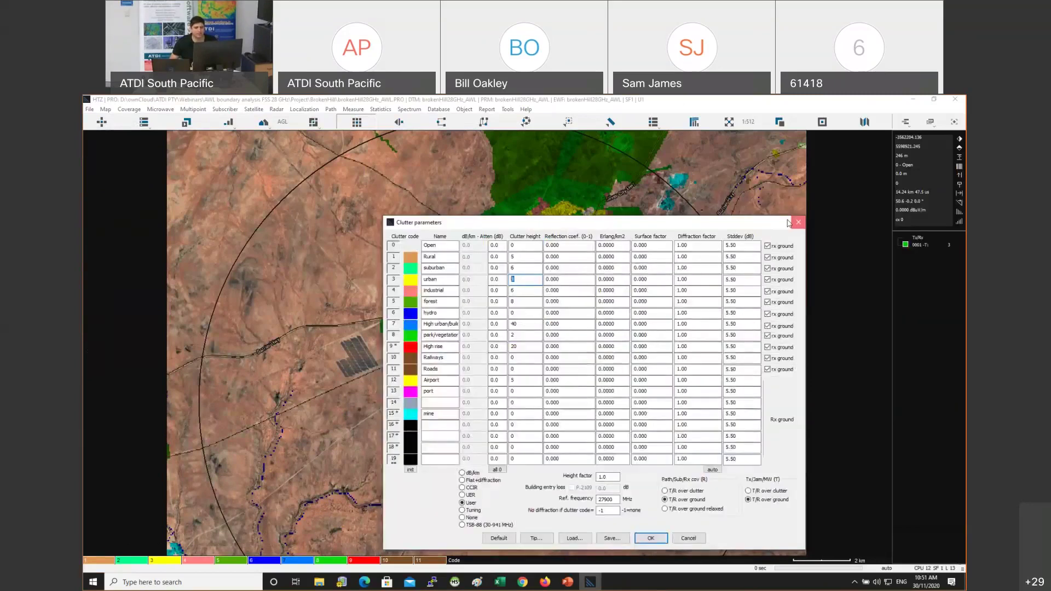
click(798, 222)
Open the general Tx/Rx parameters of the 27900 MHz Broken Hill station and move the dialog clear of the station
scroll(526, 342, down, 2)
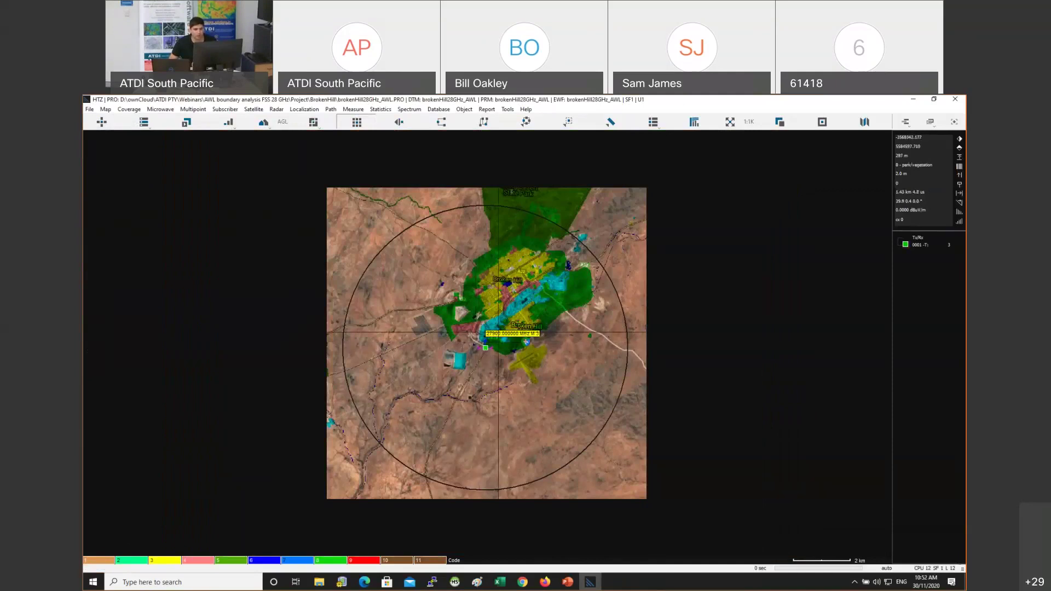
click(487, 353)
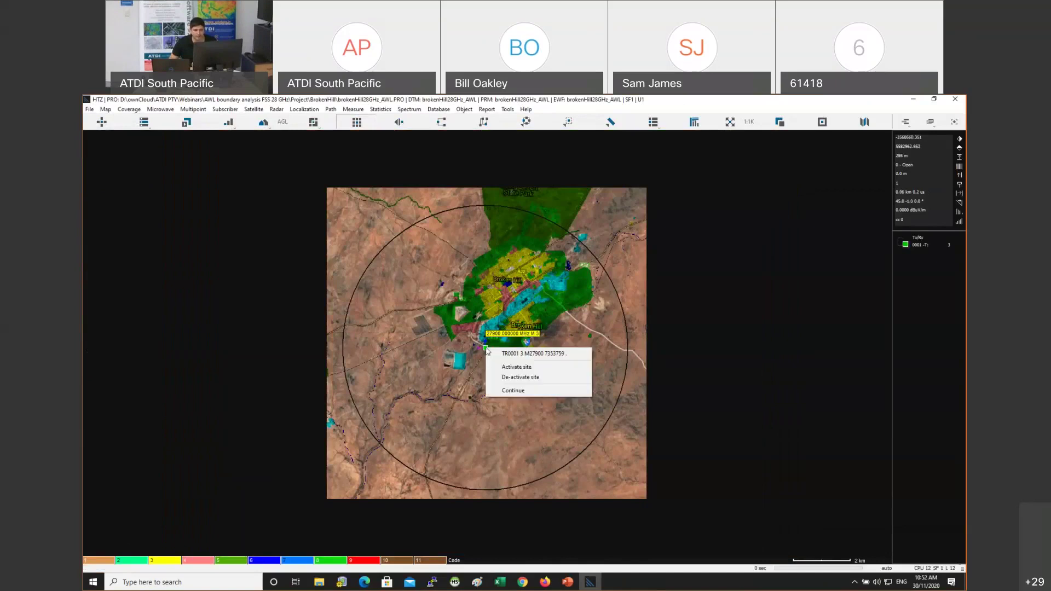
click(540, 353)
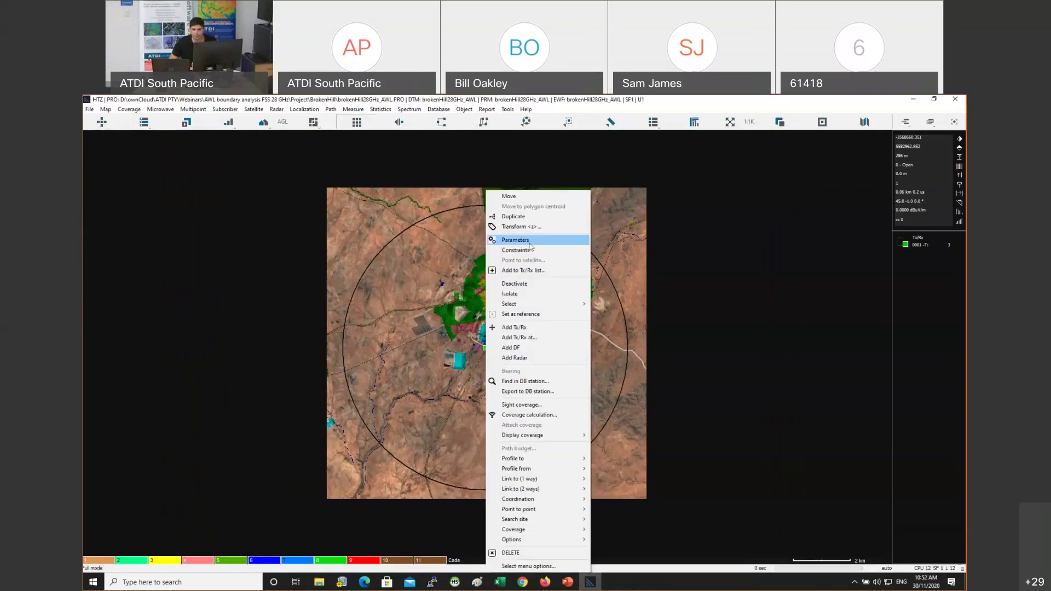
click(530, 242)
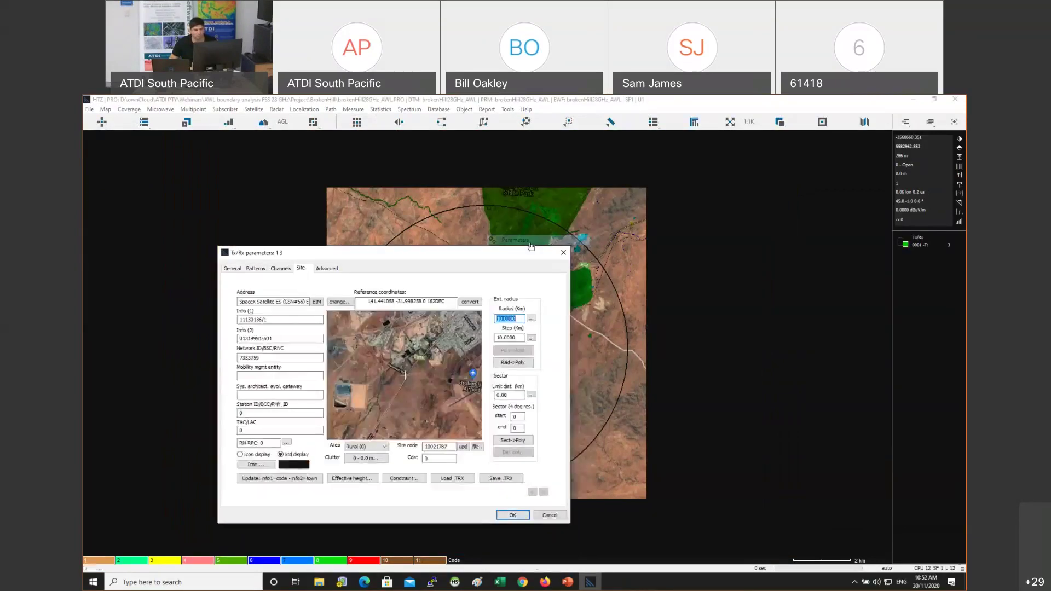
click(233, 268)
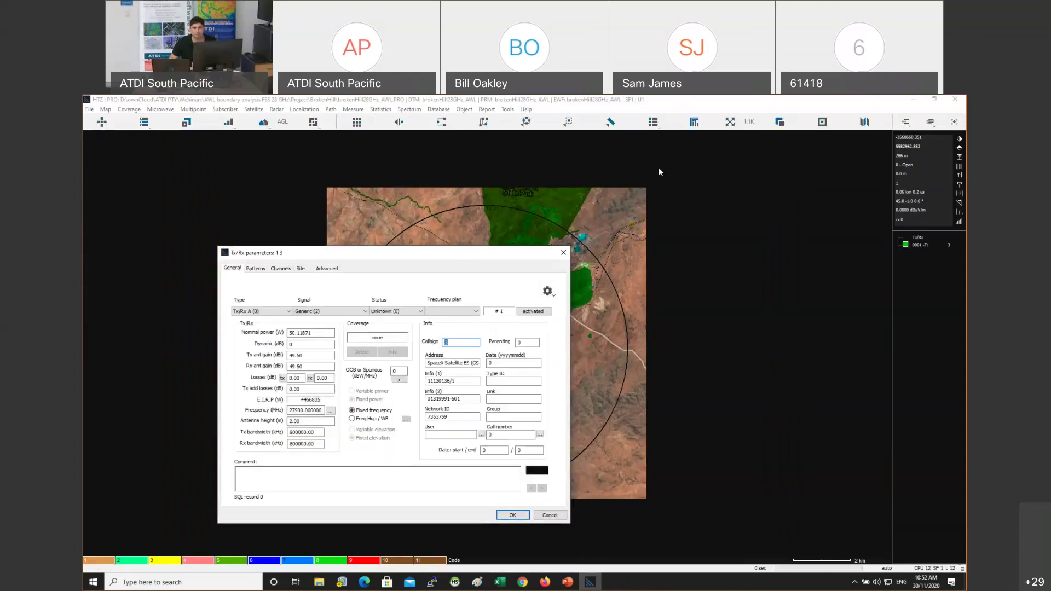
drag(312, 253, 659, 172)
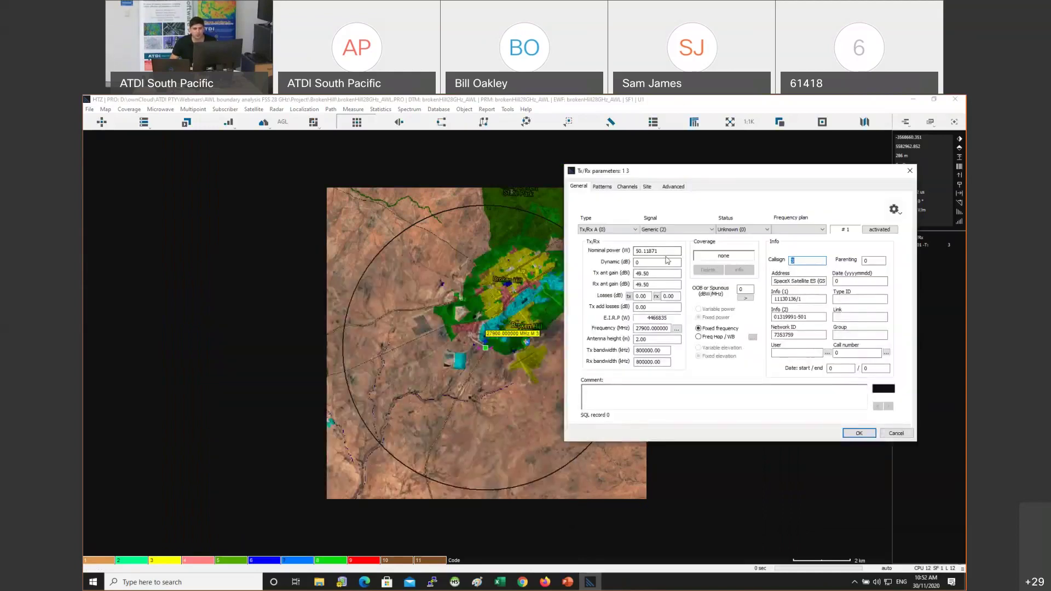
Review the station's nominal power, Tx antenna gain, frequency, bandwidth, address, info and network ID fields
drag(666, 251, 598, 252)
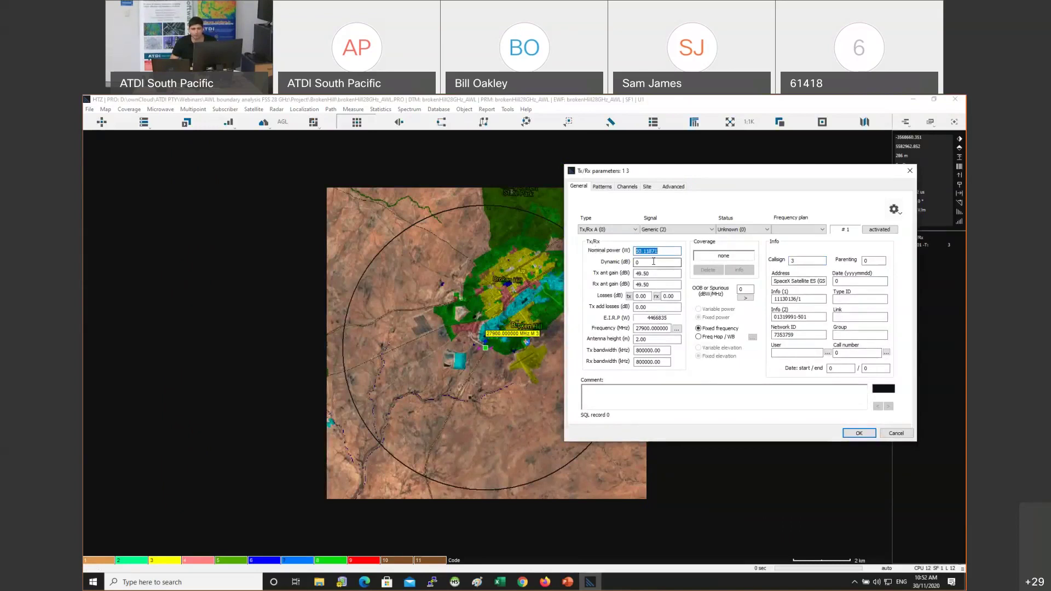
drag(656, 274, 613, 274)
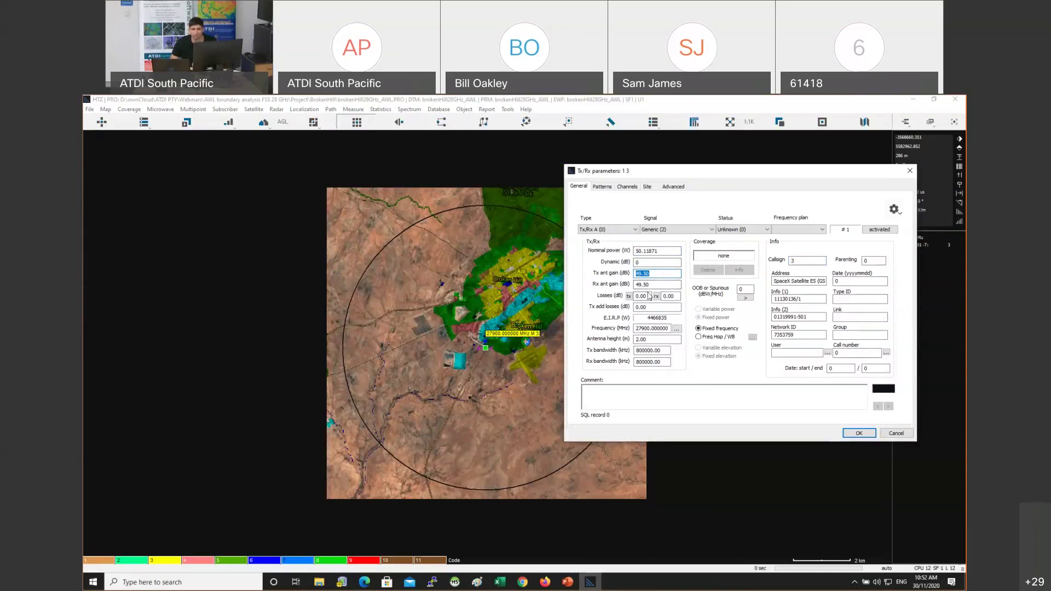
drag(664, 329, 635, 351)
drag(788, 281, 839, 280)
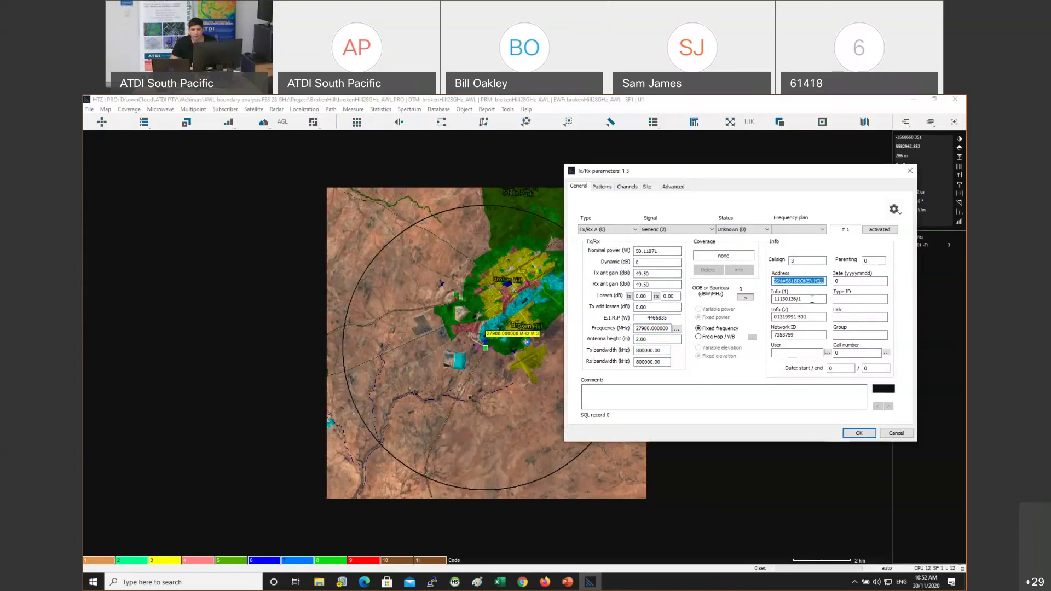
key(Tab)
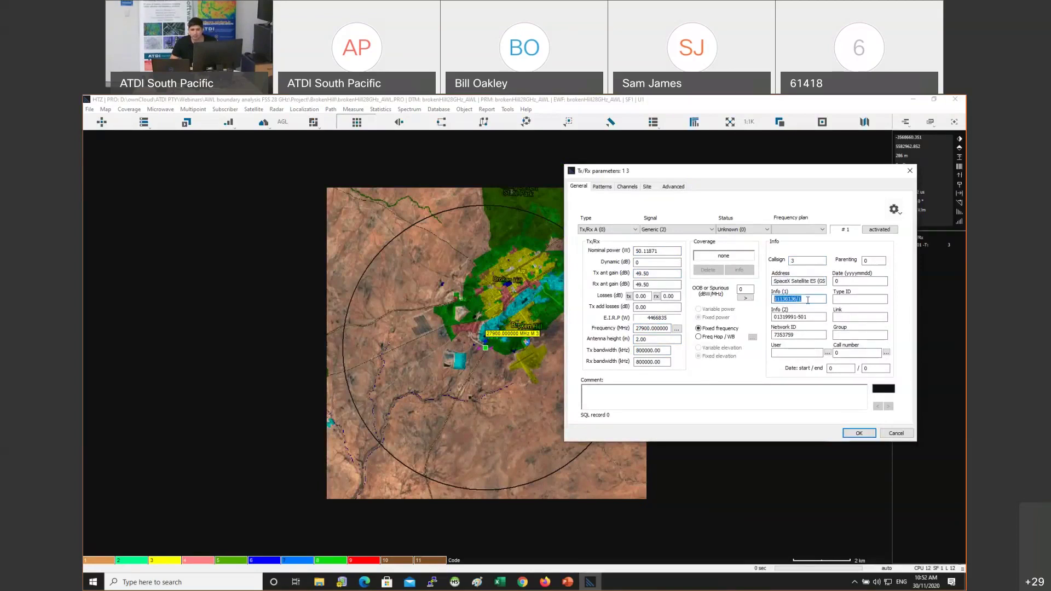
drag(802, 335, 768, 335)
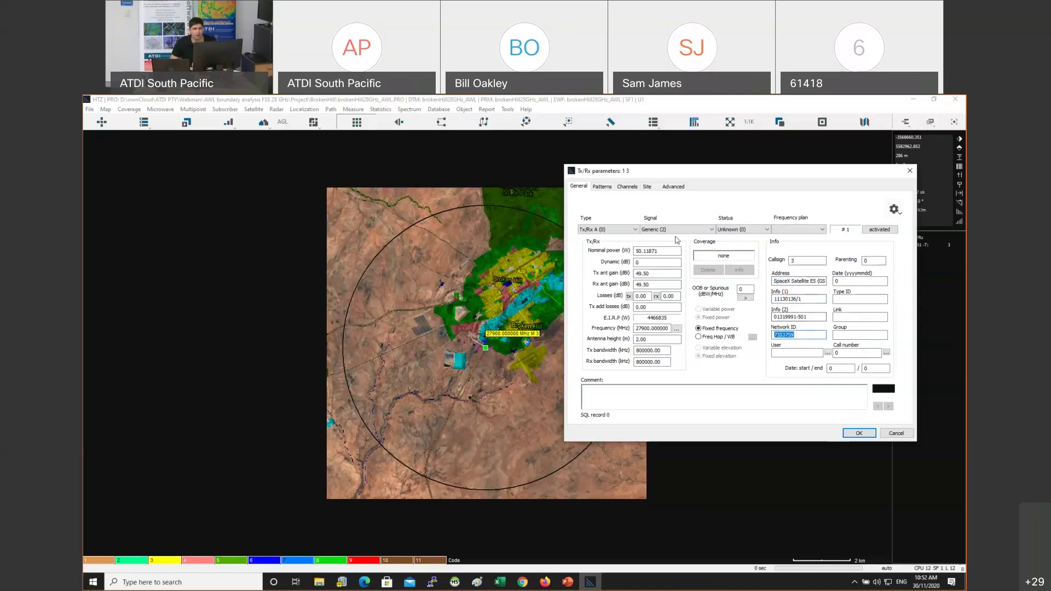
Look through the station's antenna pattern, channel and advanced settings, and return to its nominal power in the general parameters
click(603, 187)
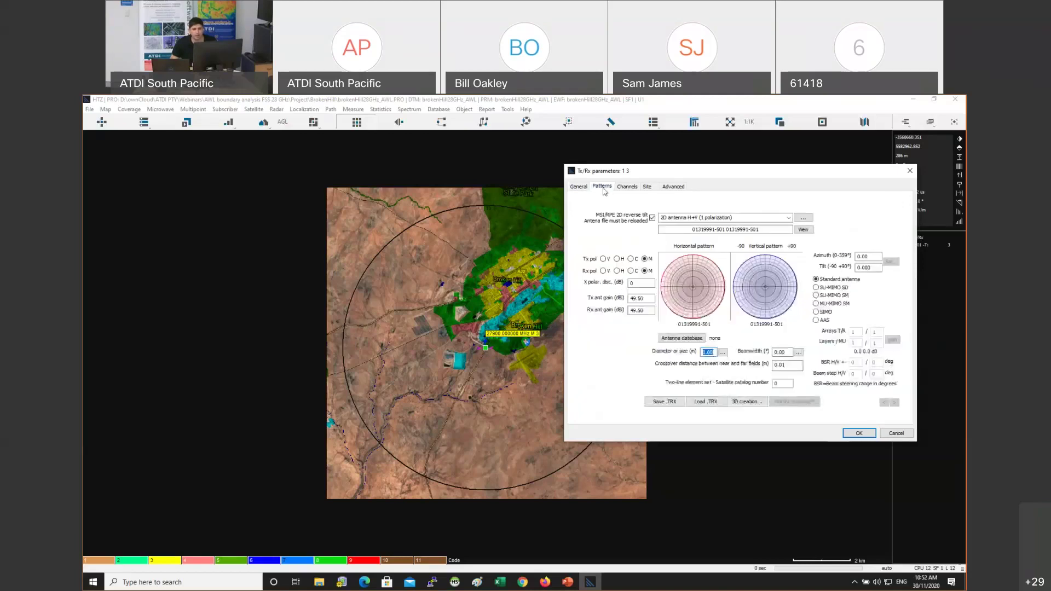
click(637, 189)
click(673, 187)
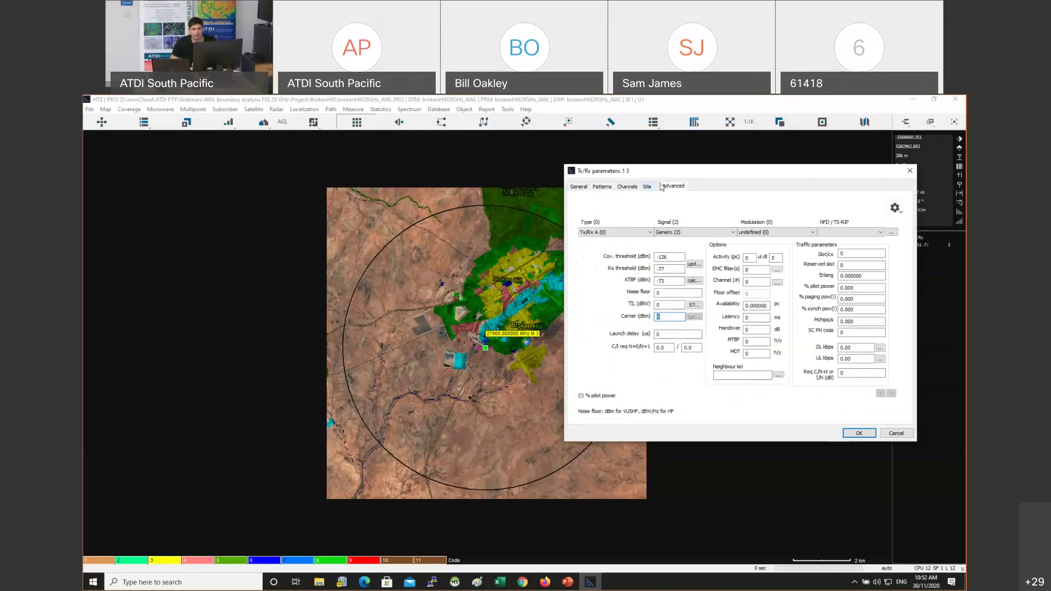
drag(646, 171, 567, 185)
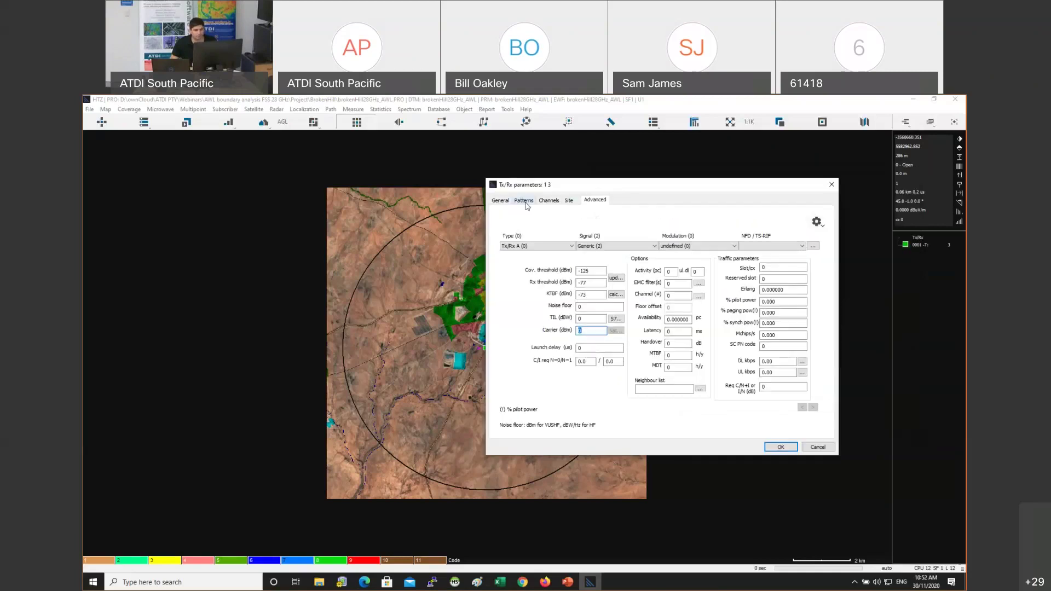
click(500, 200)
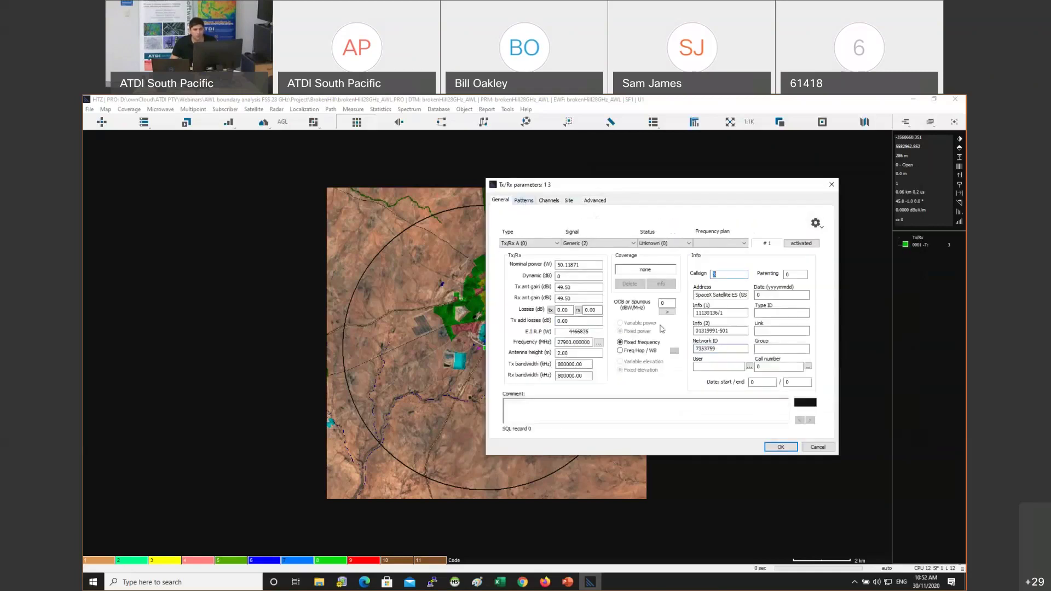
double_click(597, 263)
Switch to the AWL Boundary Analysis FSS 28 GHz presentation in PowerPoint and display the PFD limit contour slide
key(alt+Tab)
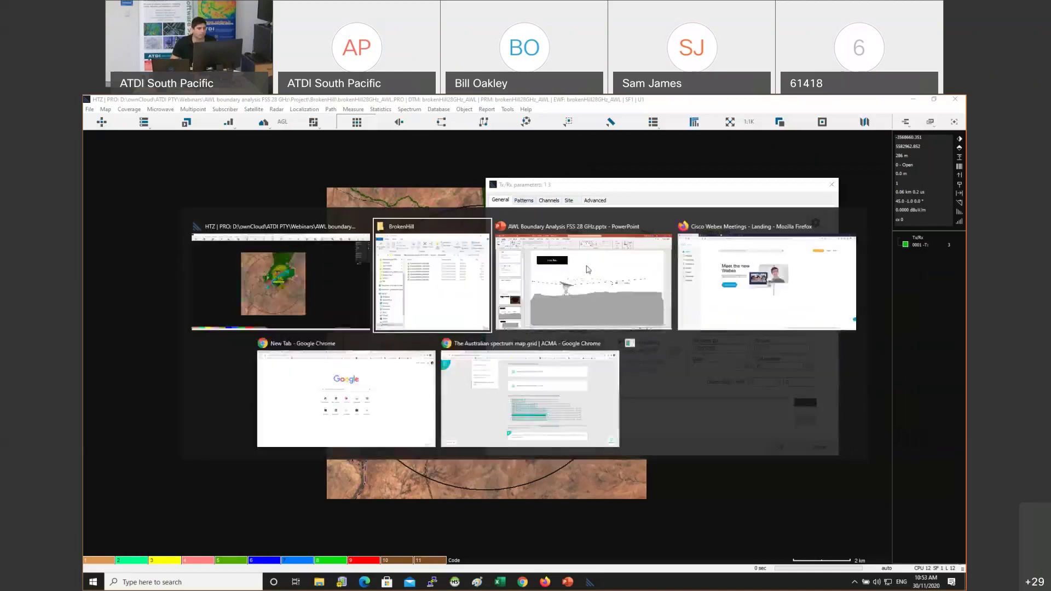
click(149, 281)
scroll(152, 354, down, 5)
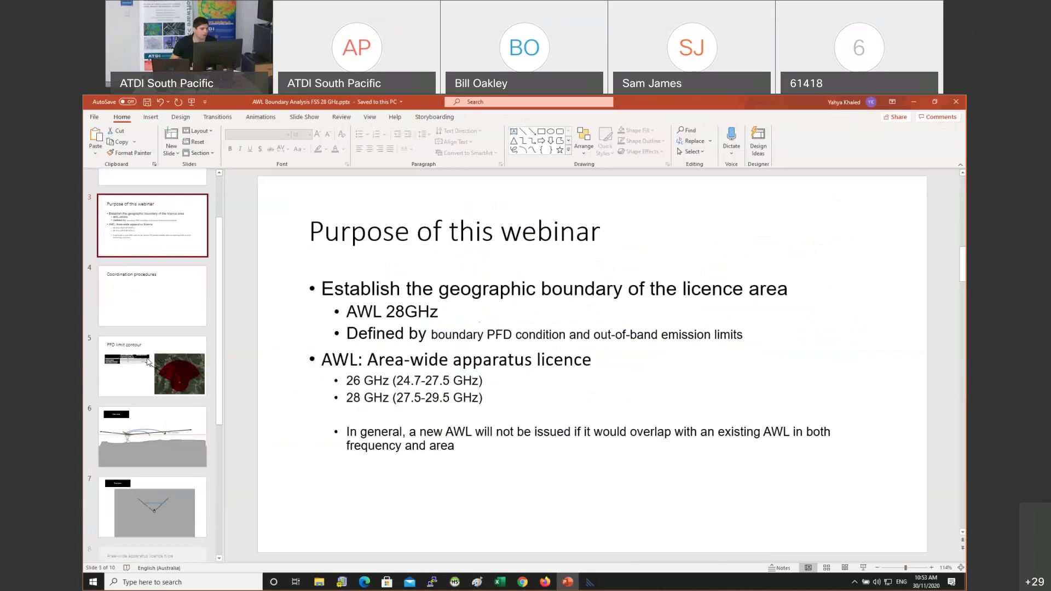
scroll(152, 354, up, 5)
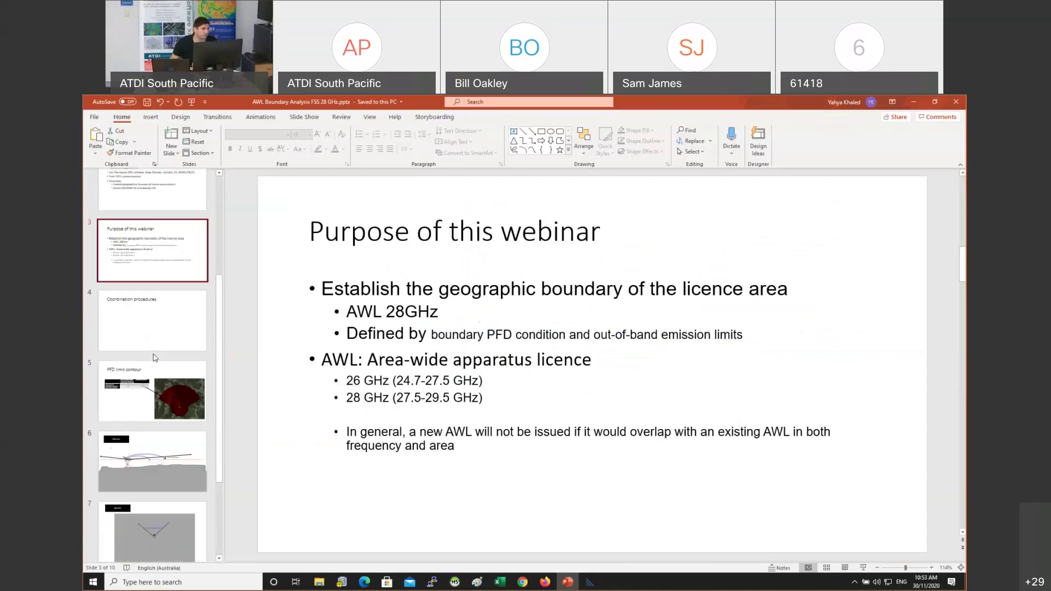
click(152, 417)
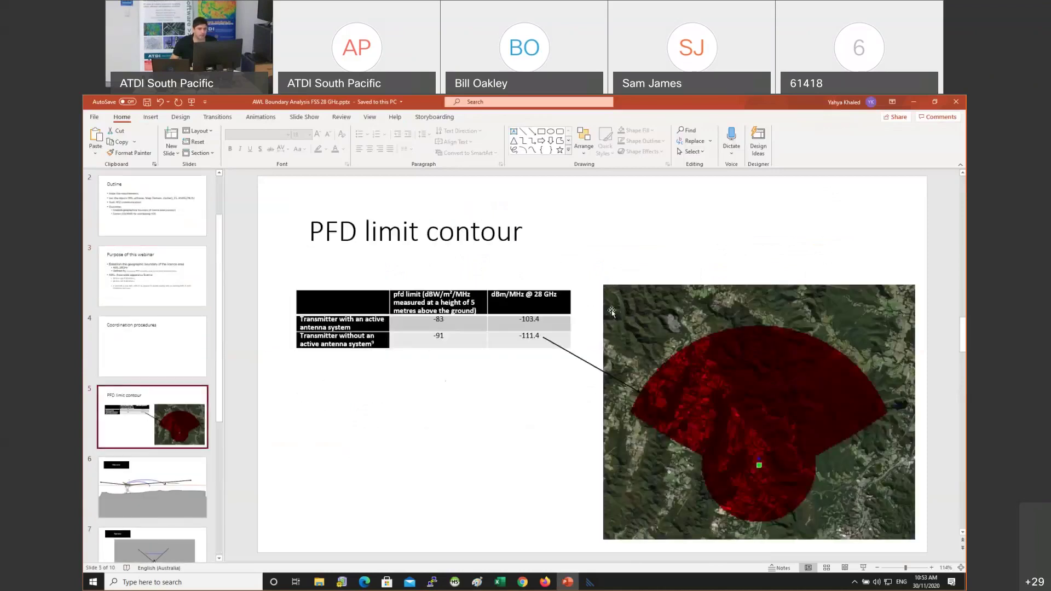
Examine the PFD limit table, checking the per-MHz unit in the pfd limit heading and the dBm/MHz @ 28 GHz column
ctrl+scroll(612, 312, up, 1)
ctrl+scroll(393, 291, up, 4)
ctrl+scroll(399, 290, down, 4)
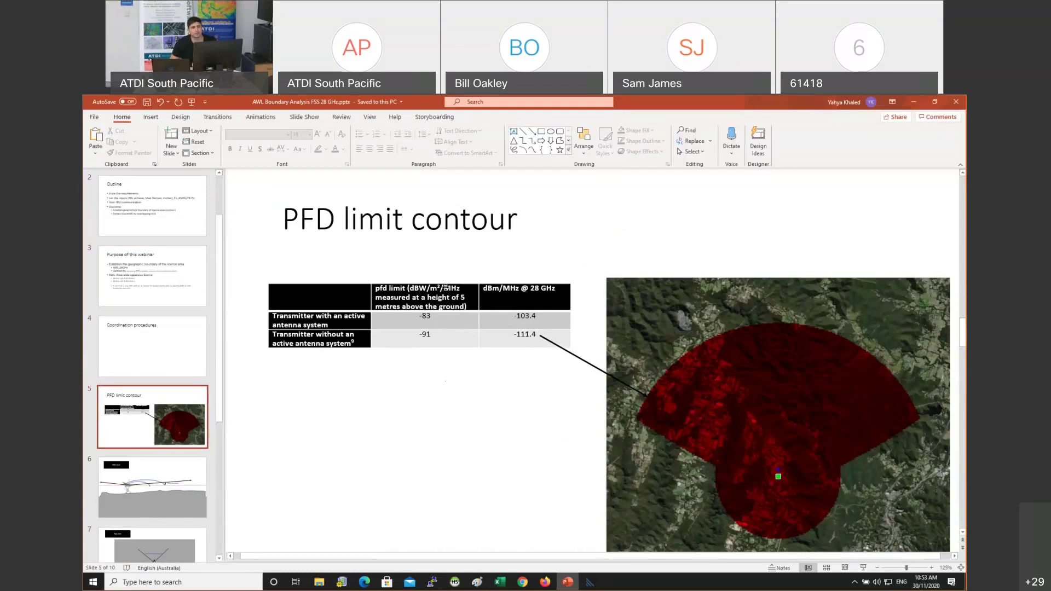
click(446, 289)
drag(446, 290, 458, 289)
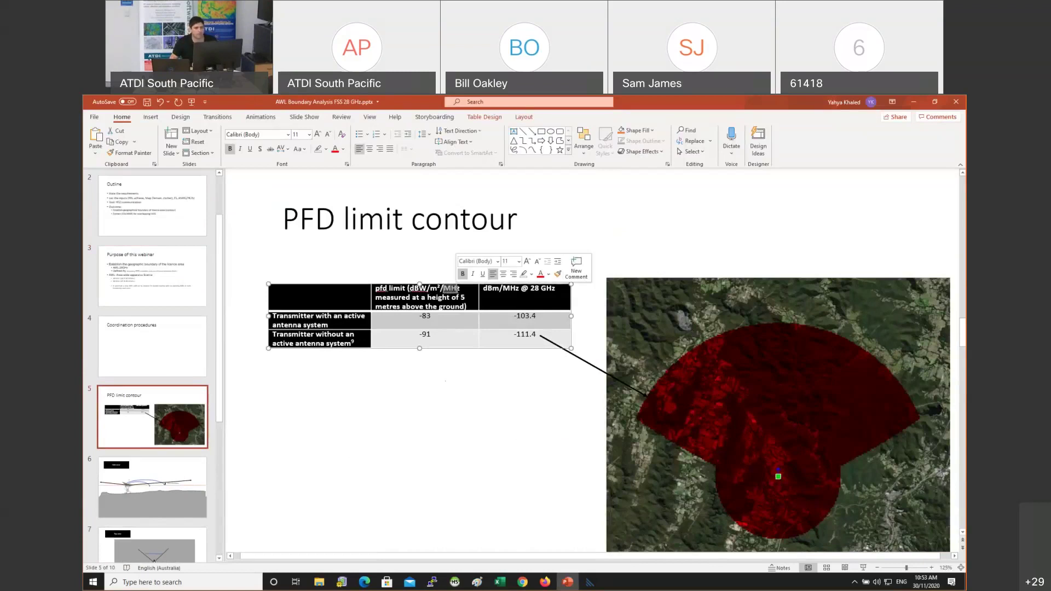
click(511, 292)
Return to HTZ and enter 50.11487 W as the power converter's input, with the 800000 kHz reference bandwidth
key(alt+Tab)
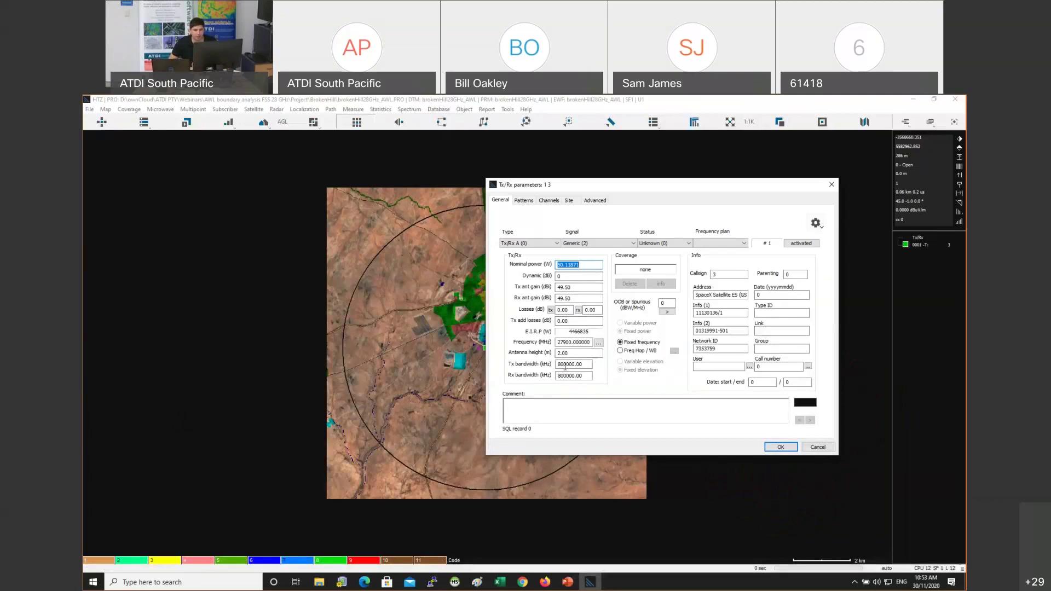
drag(568, 364, 580, 365)
double_click(589, 268)
click(816, 223)
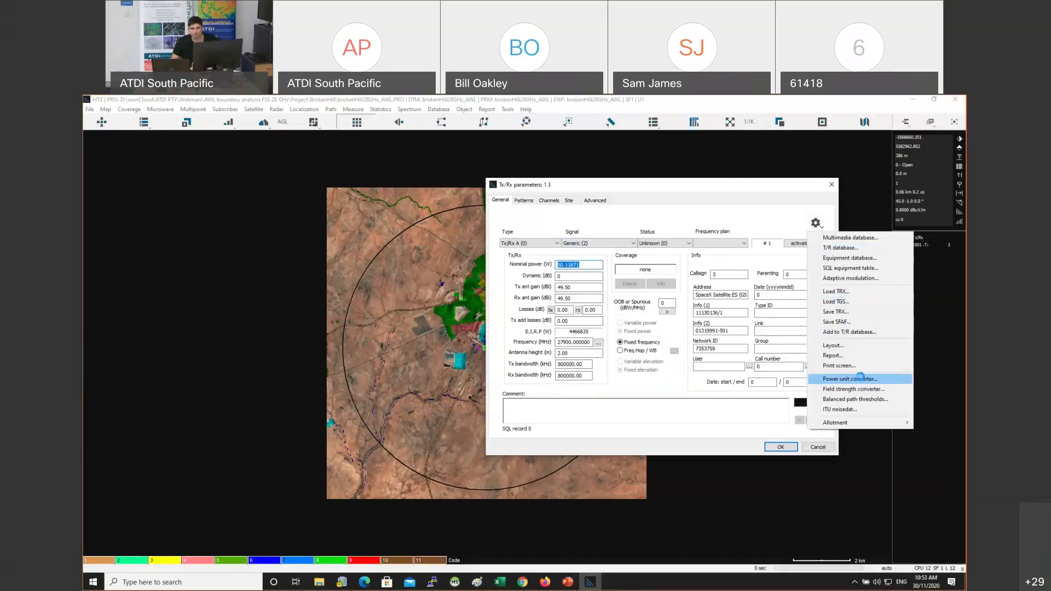
click(862, 380)
double_click(792, 409)
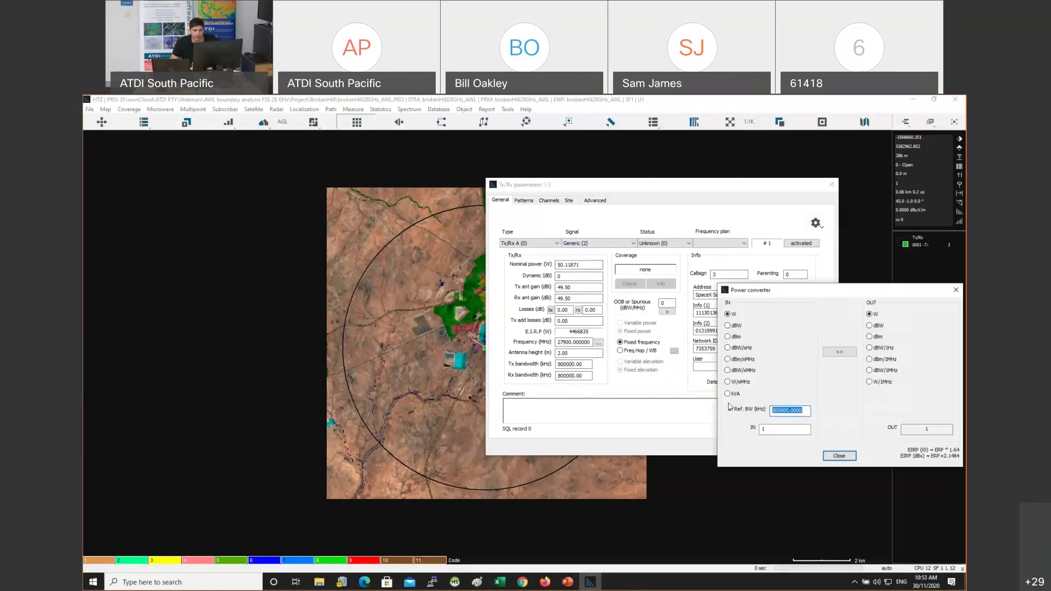
text(50.114)
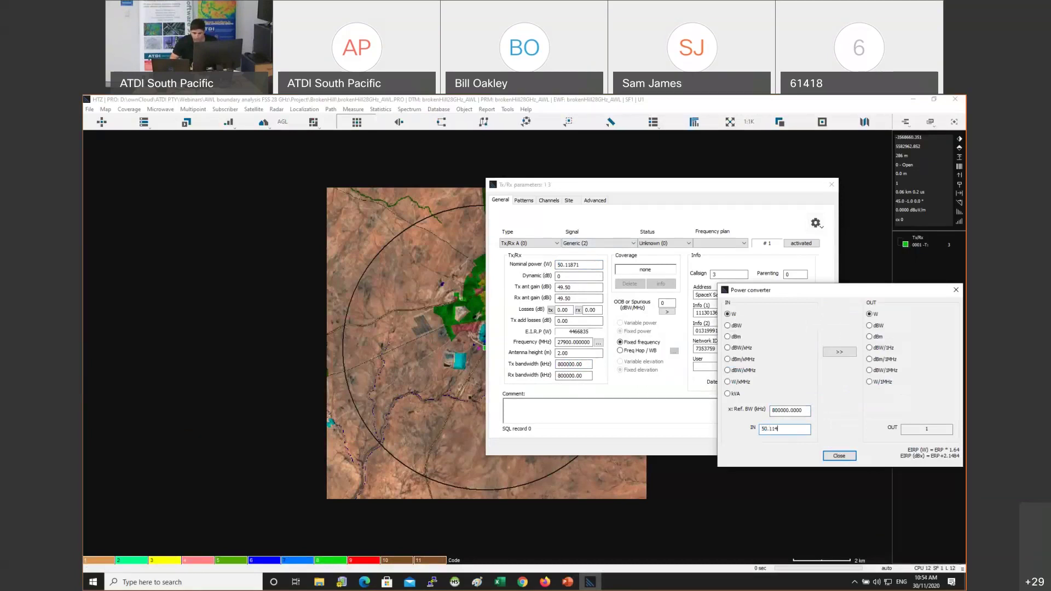
text(871)
Convert the power to W/1MHz, copy the converted value and close the power converter
click(882, 382)
double_click(931, 429)
right_click(930, 429)
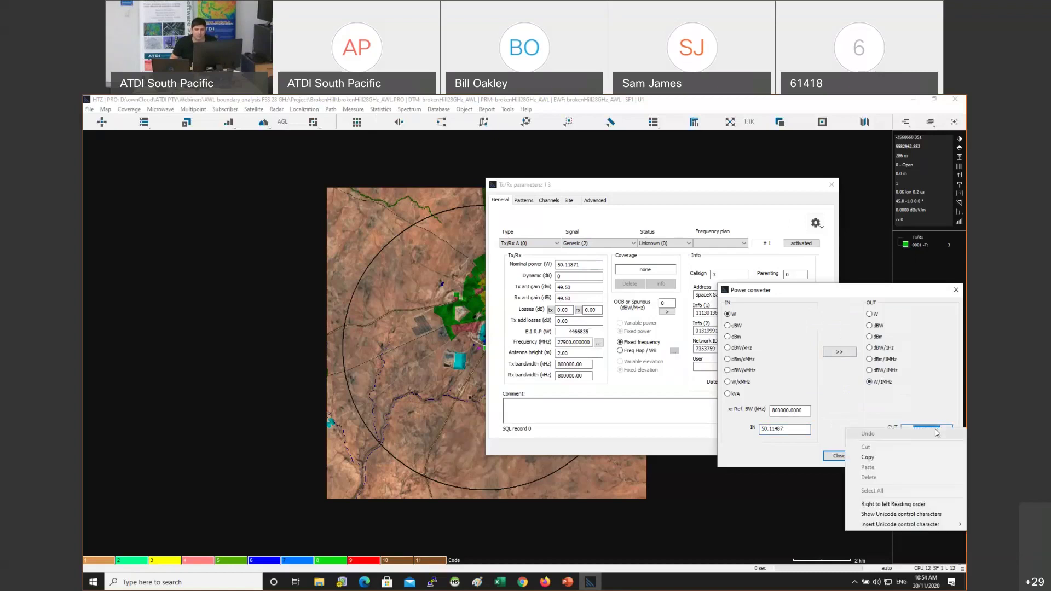
click(871, 457)
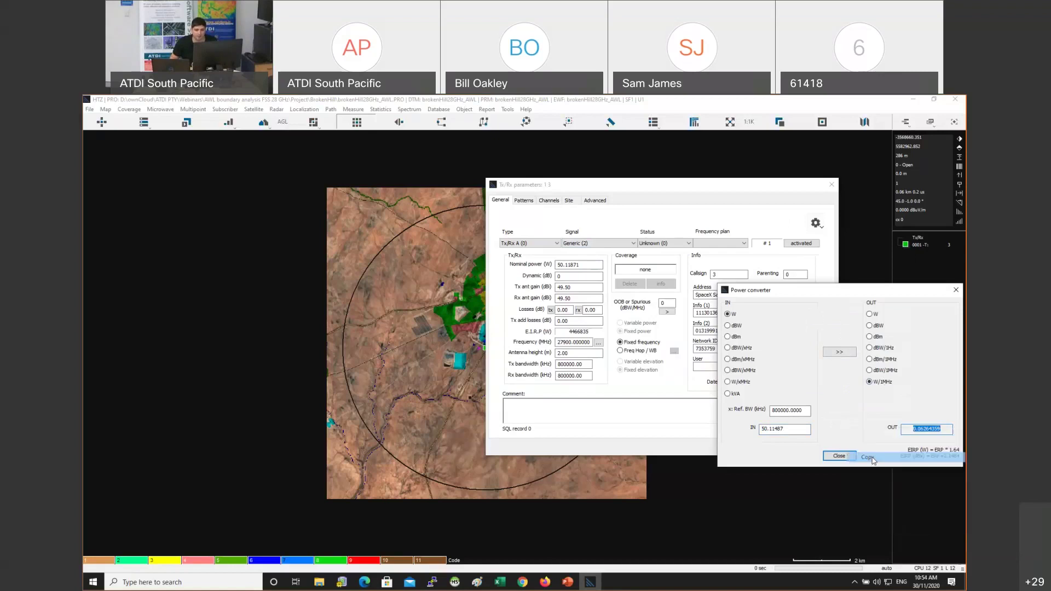
click(956, 291)
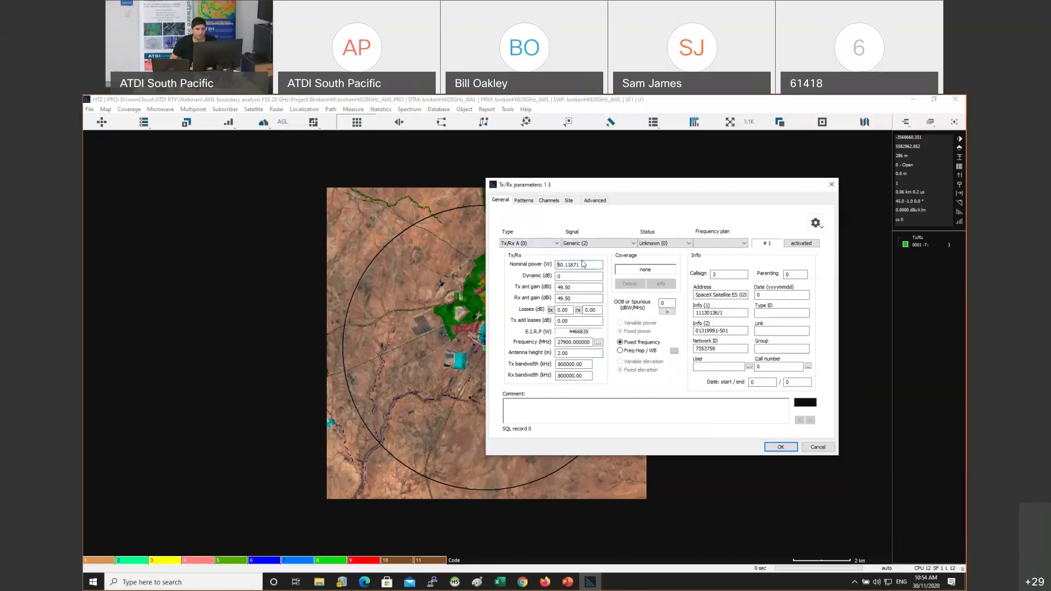
Set the station's nominal power to the copied 0.06264359 W and both the Tx and Rx bandwidths to 1000 kHz
double_click(583, 264)
key(ctrl+v)
double_click(557, 366)
text(1)
key(Tab)
text(1000)
key(Tab)
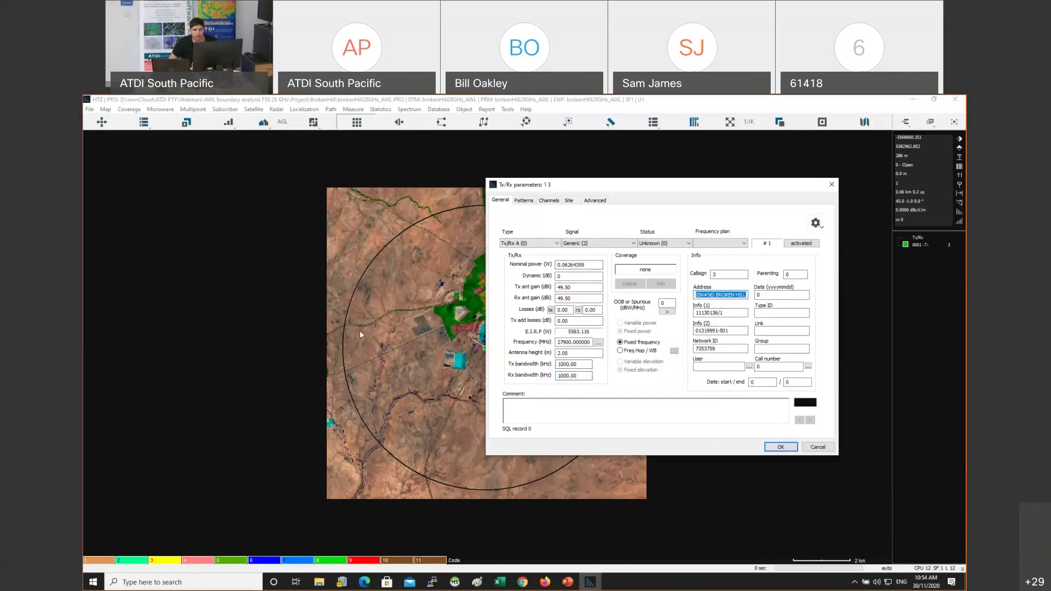
Recheck the station's nominal power, antenna gain, frequency and Tx bandwidth in the general parameters
double_click(591, 263)
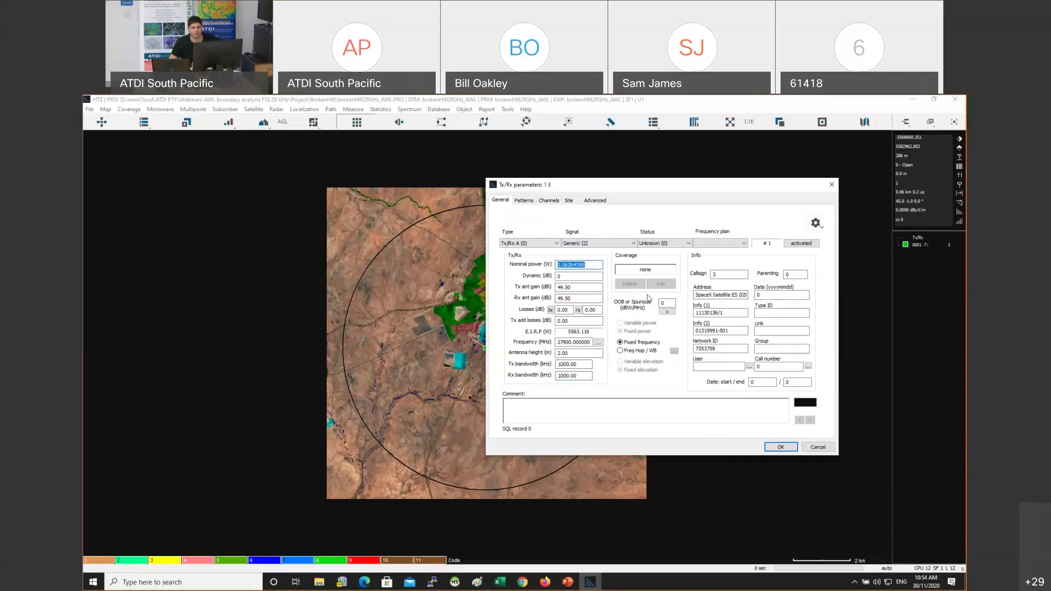
double_click(567, 364)
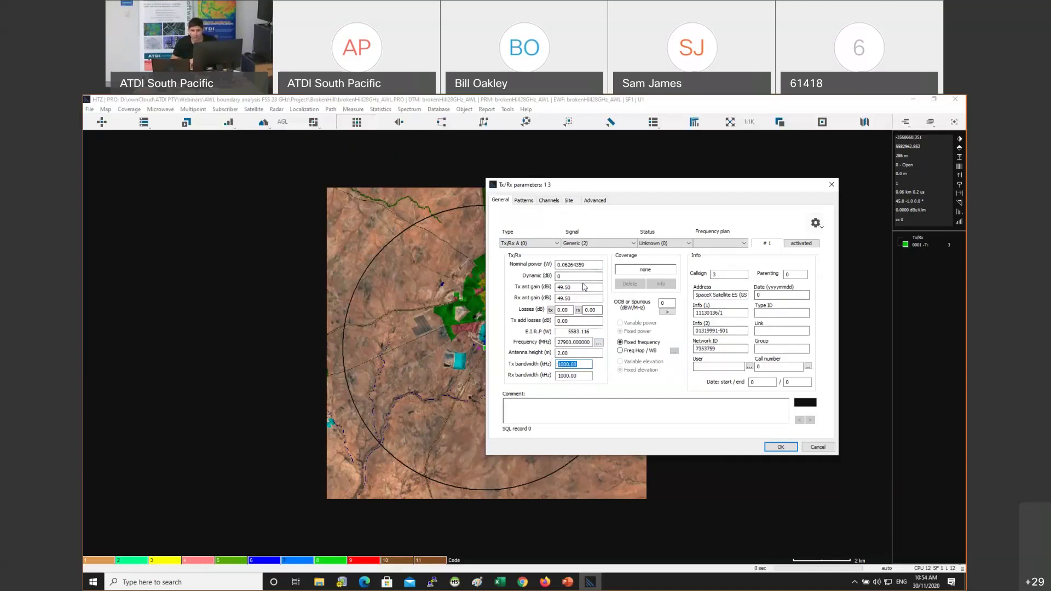
drag(597, 287, 501, 267)
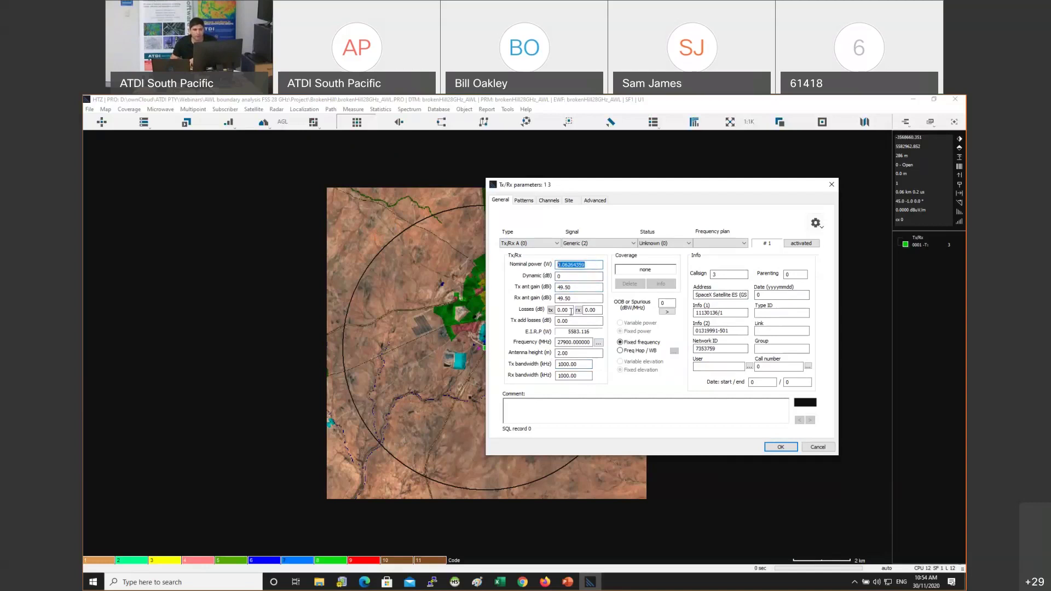
drag(591, 343, 542, 357)
click(575, 364)
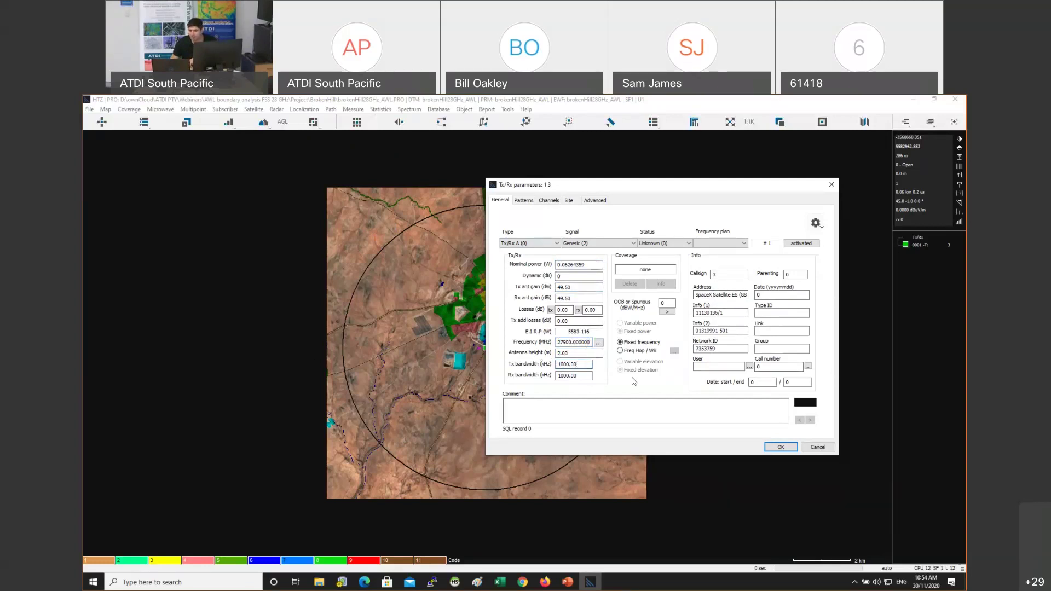
Set the station's antenna pattern to ITU-R S.1428 parabol
click(524, 200)
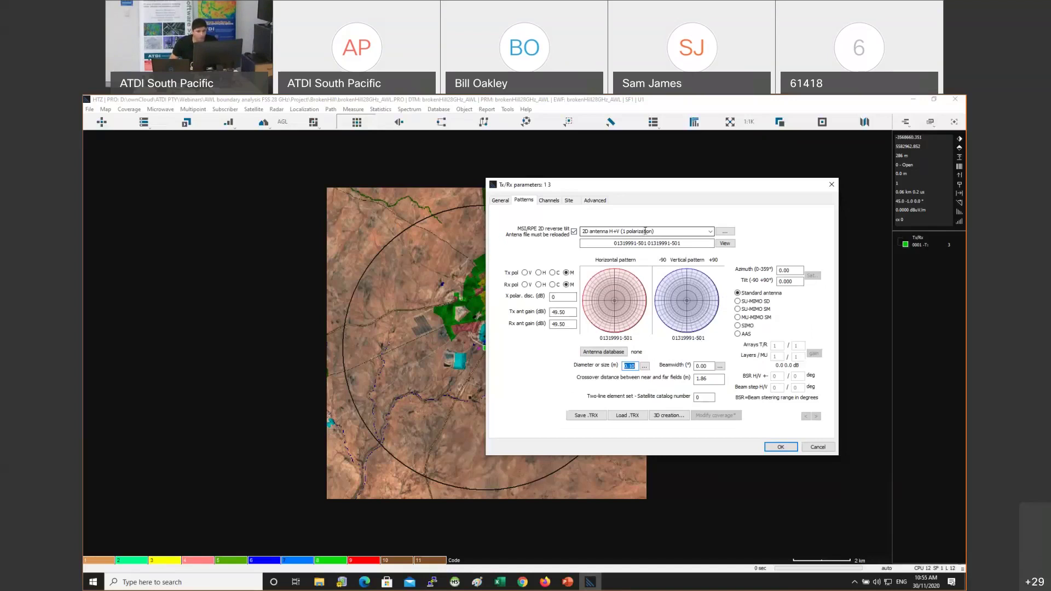
click(711, 232)
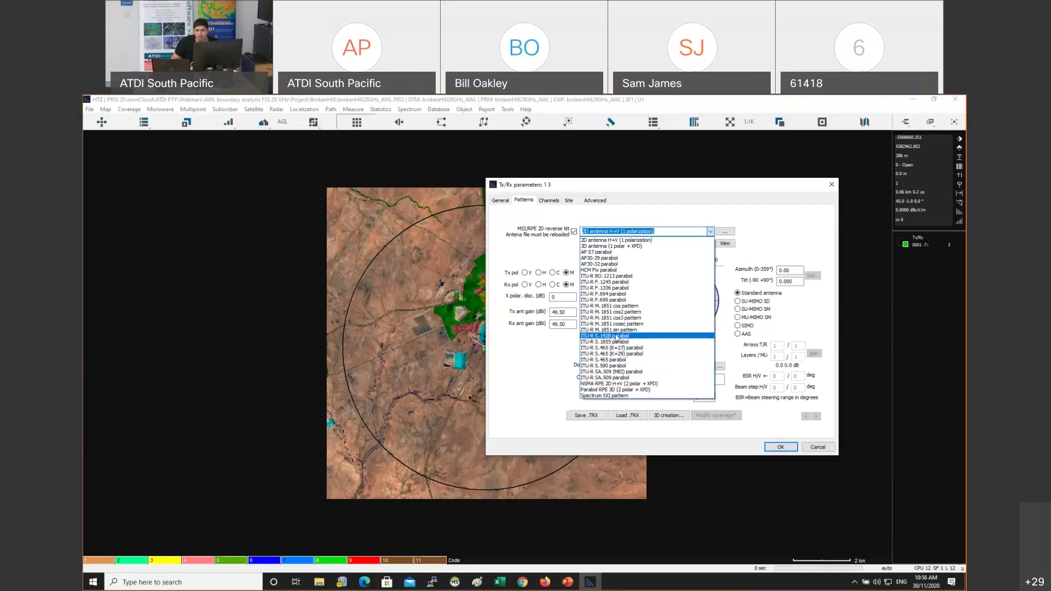
click(617, 336)
Try an antenna tilt of 10° in the pattern parameters and reset the tilt to 0°
drag(780, 270, 802, 271)
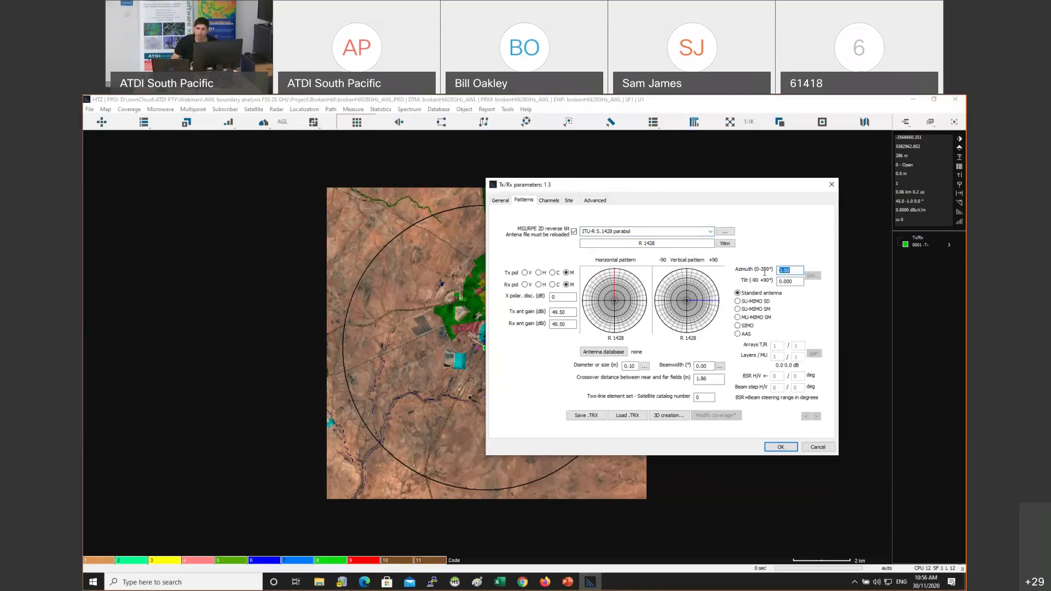
key(Tab)
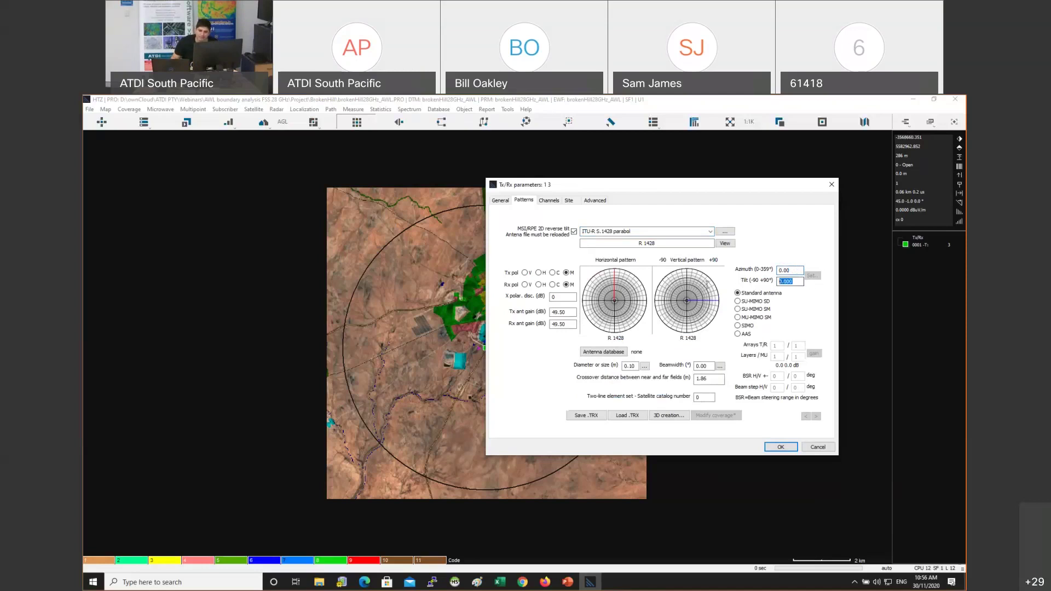
text(-)
key(BackSpace)
key(BackSpace)
key(BackSpace)
key(BackSpace)
text(10)
key(Tab)
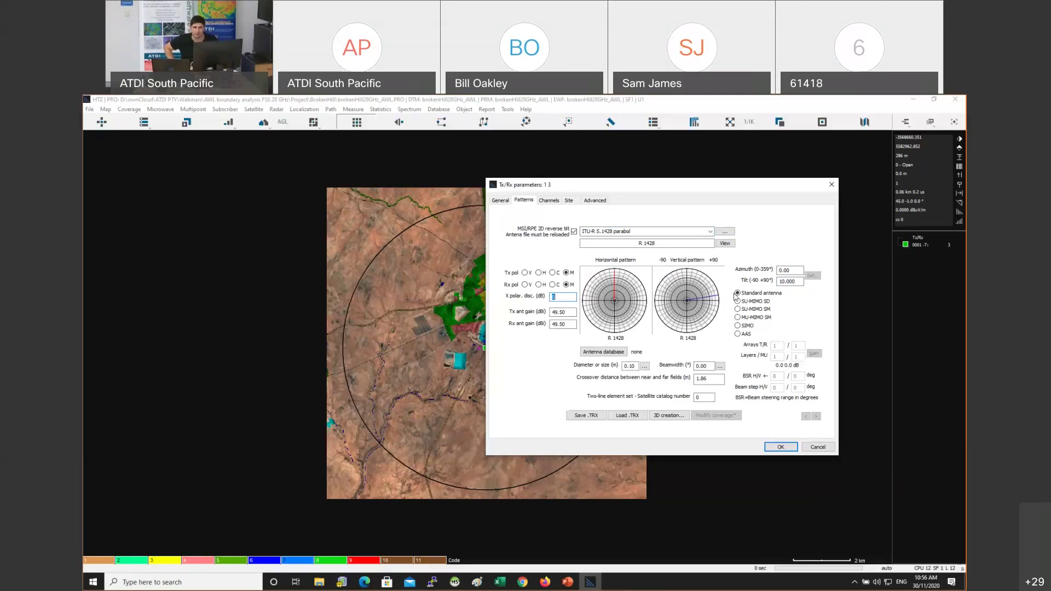
double_click(787, 281)
text(0)
click(791, 270)
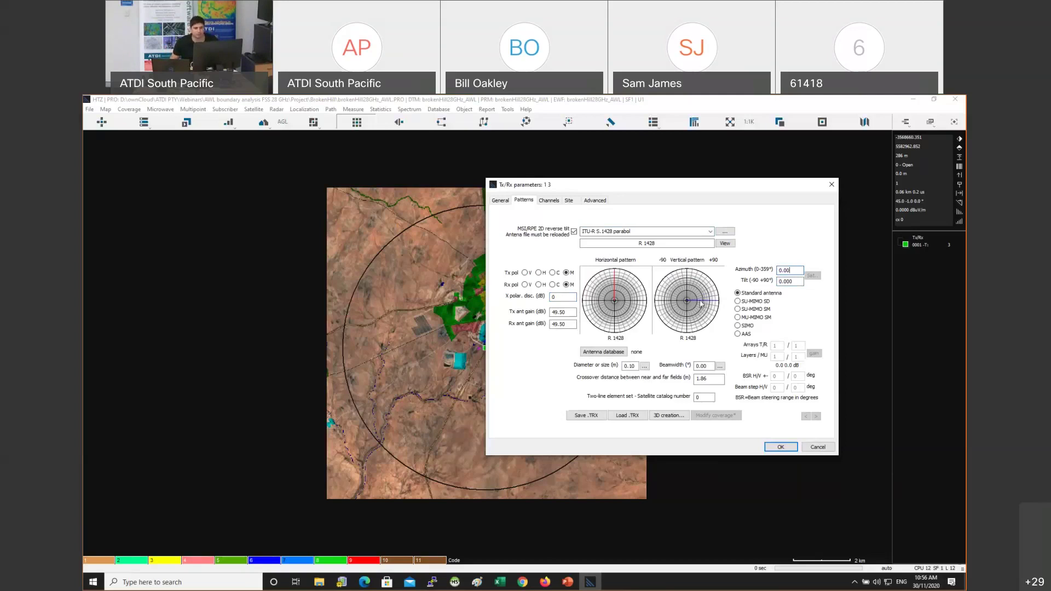
Calculate the antenna's beamwidth and its diameter, using antenna type 0 (parabol)
click(638, 233)
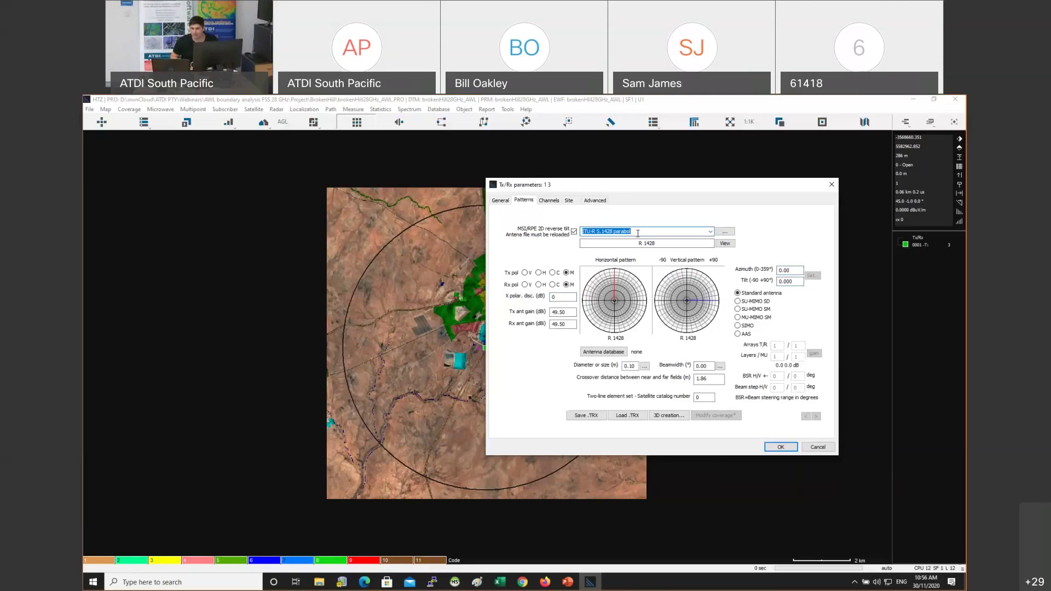
click(721, 366)
double_click(703, 368)
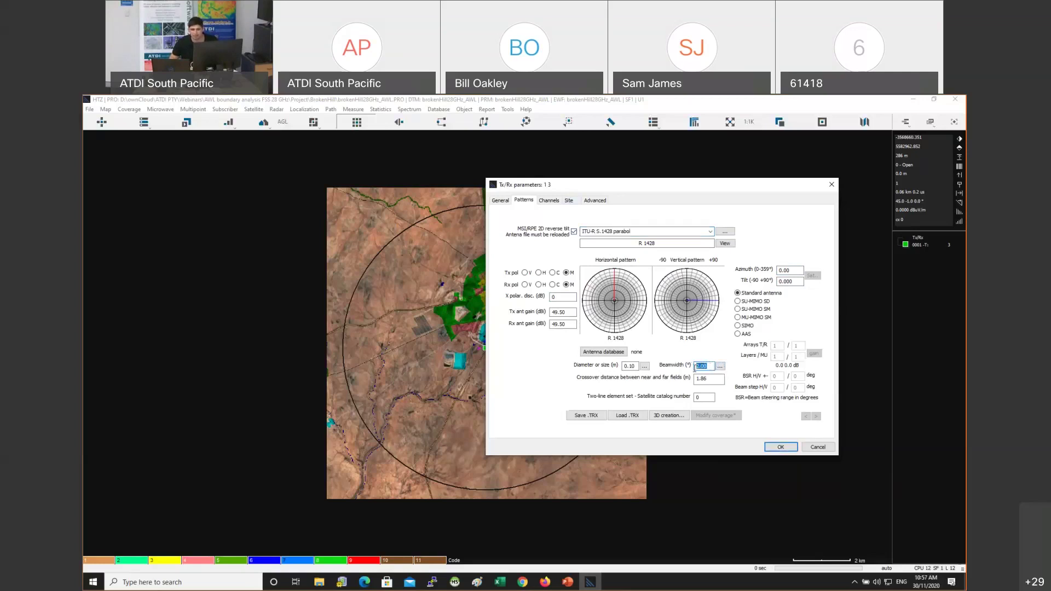
click(645, 367)
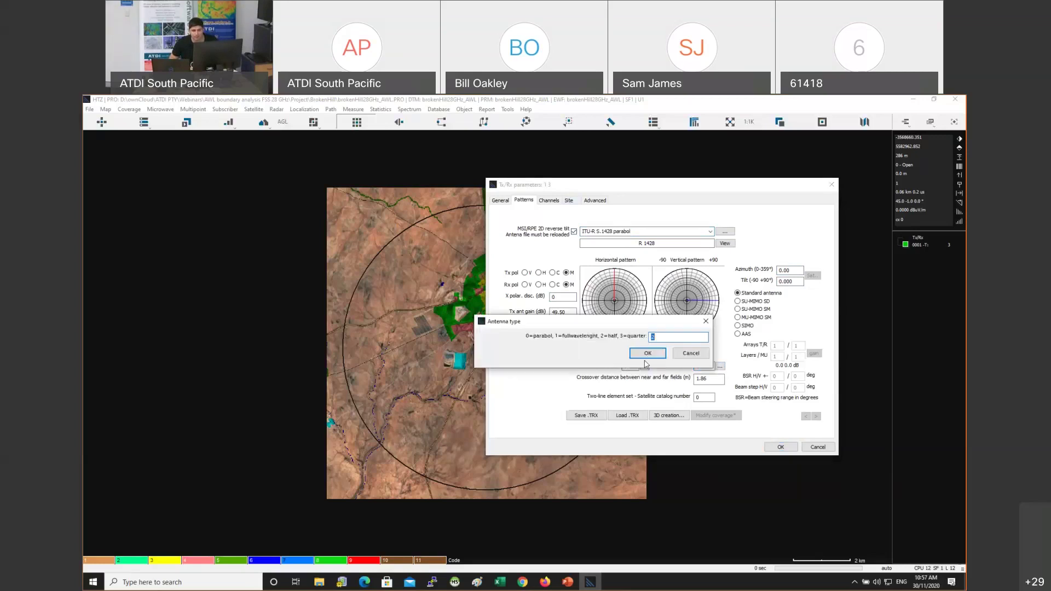
text(0)
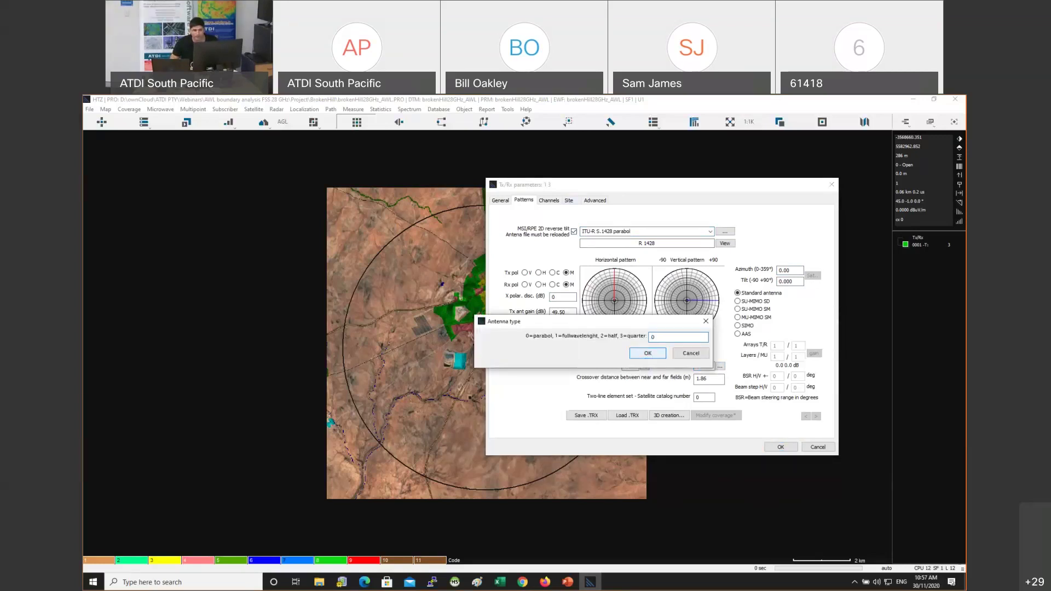
key(Return)
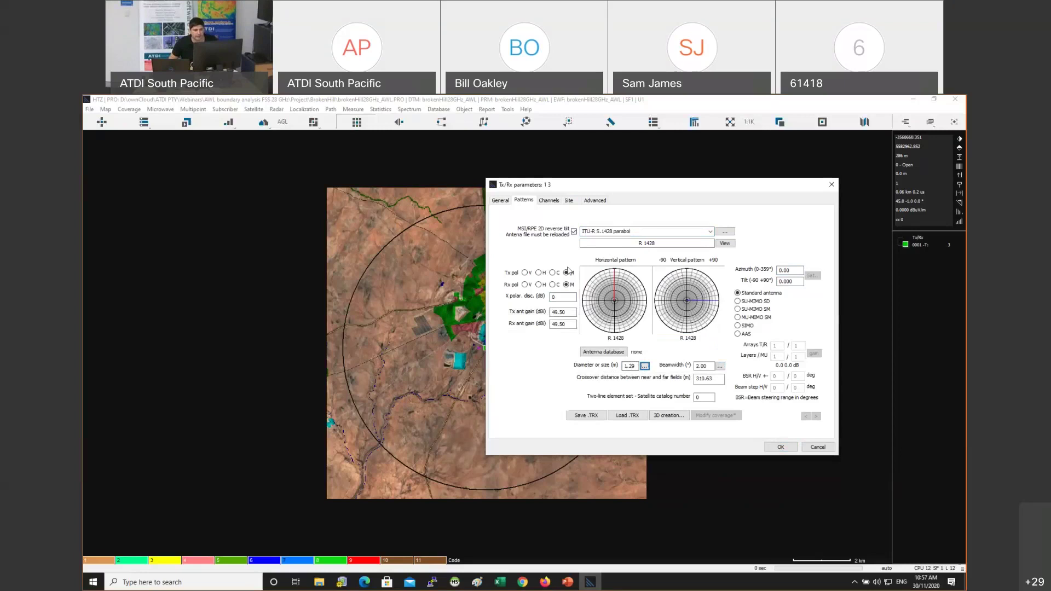
Compare the station's antenna gain and frequency in the general parameters with the calculated antenna diameter in the pattern settings
click(501, 199)
double_click(567, 287)
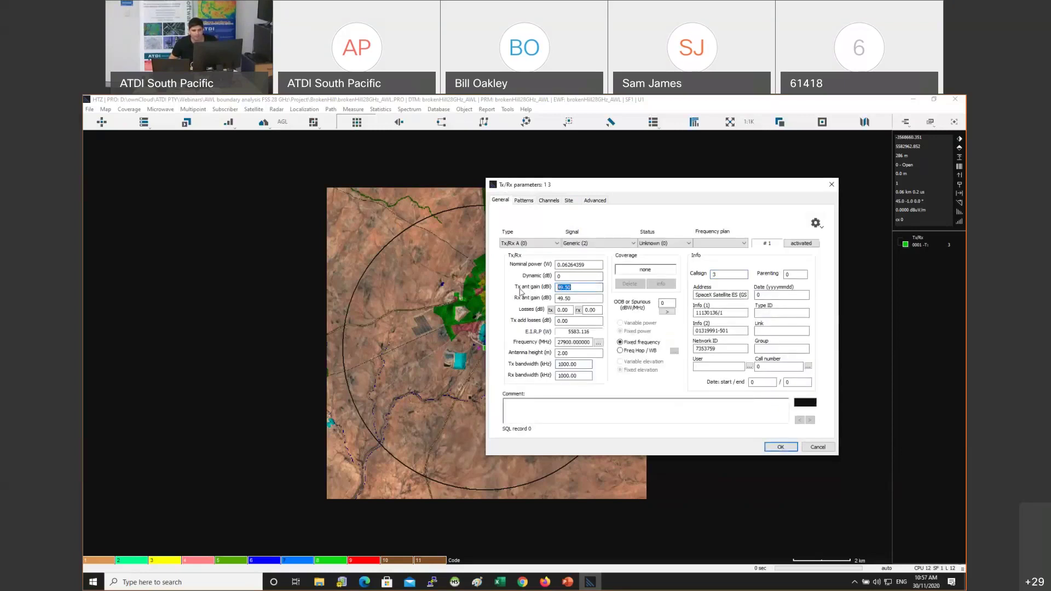
drag(583, 343, 551, 351)
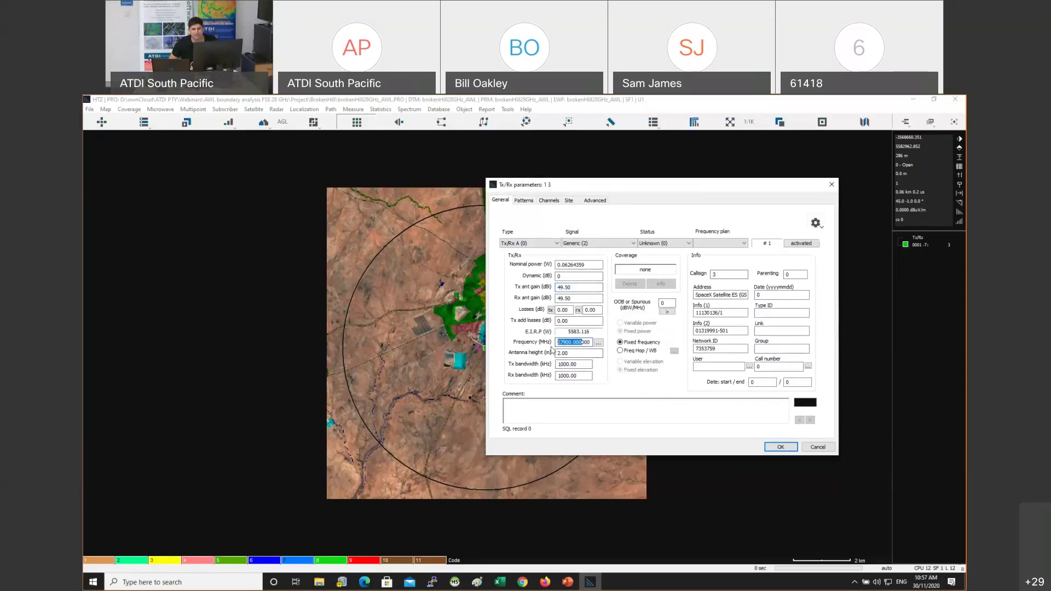
click(525, 201)
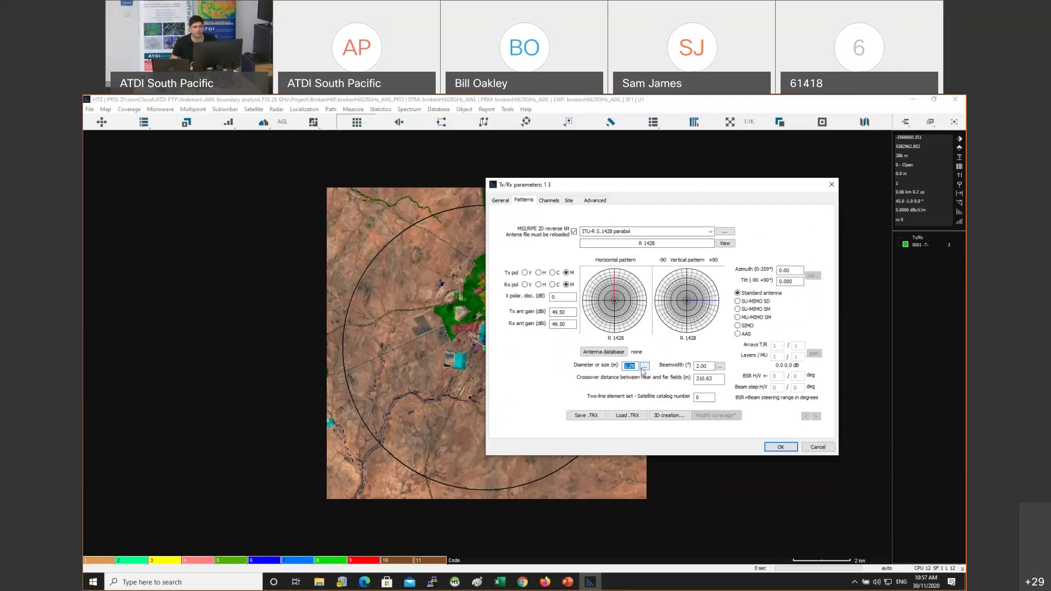
click(500, 200)
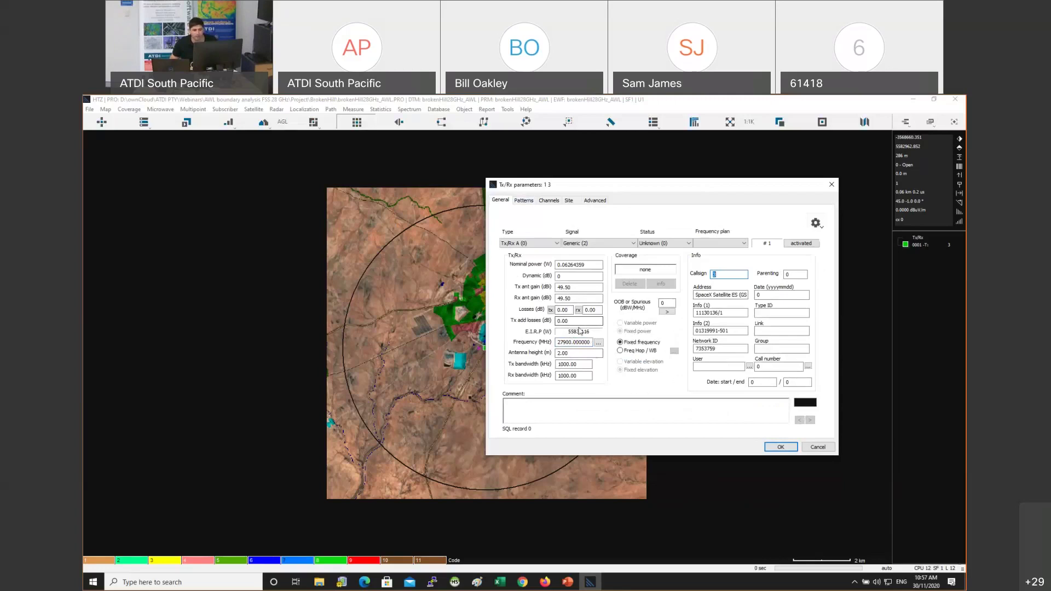
click(523, 200)
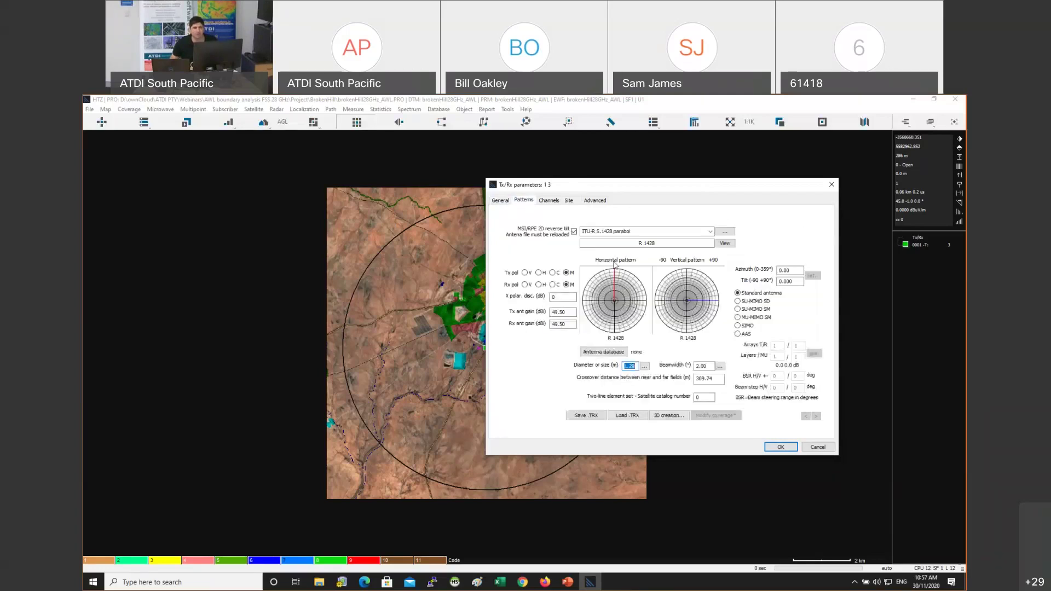
click(499, 201)
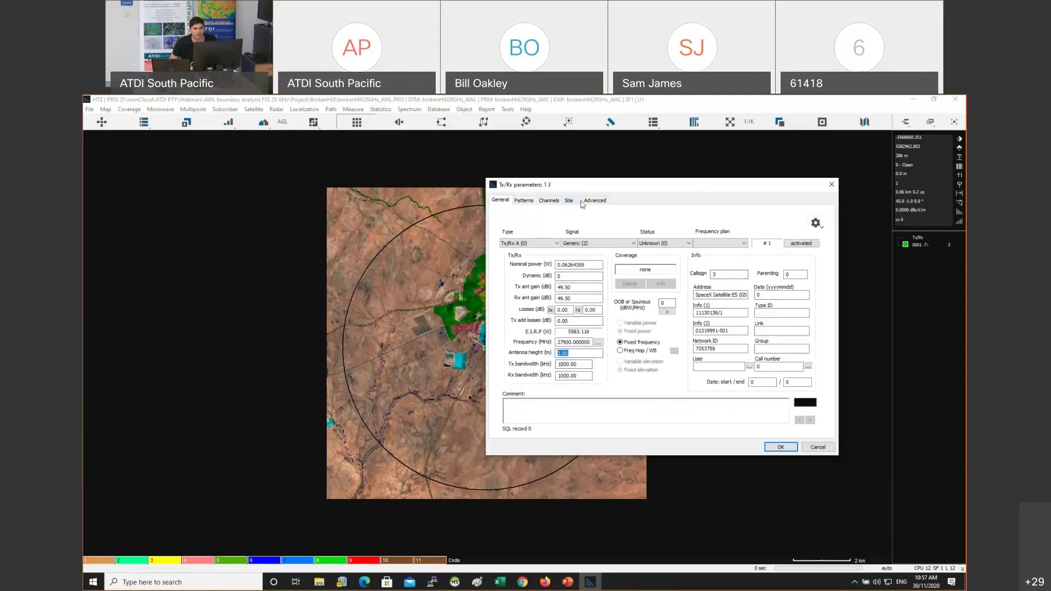
Set the external radius step to 5 km in the station's site parameters
key(ctrl+Tab)
key(ctrl+Tab)
key(ctrl+Tab)
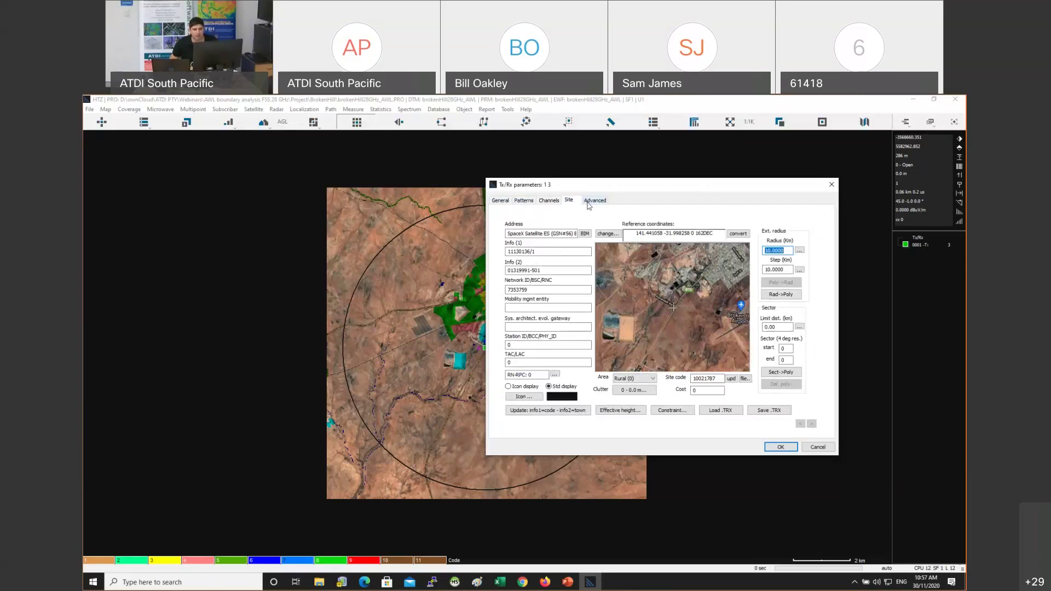
click(785, 250)
key(Tab)
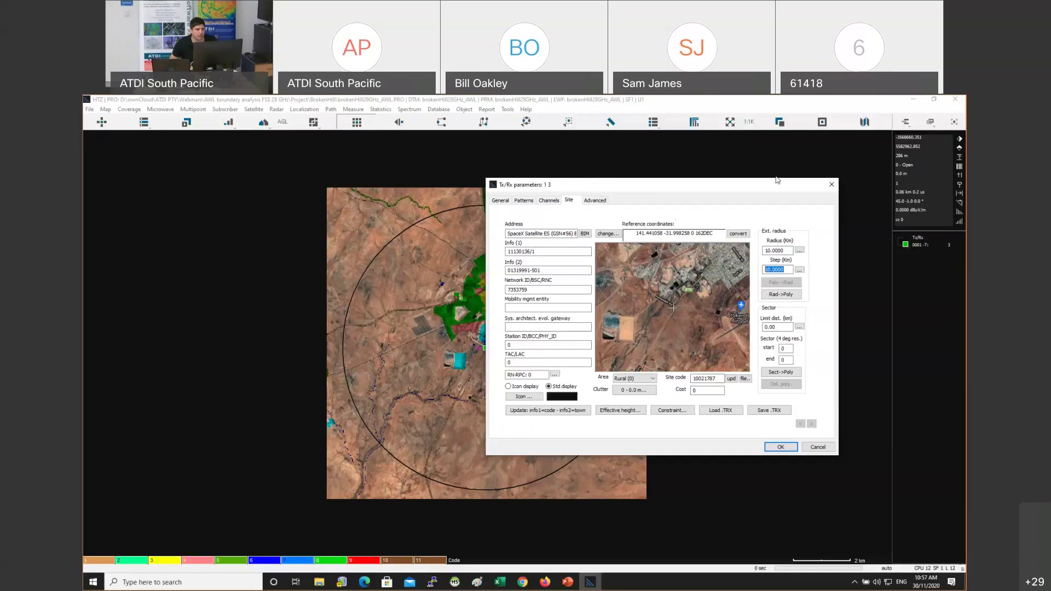
drag(664, 193, 779, 181)
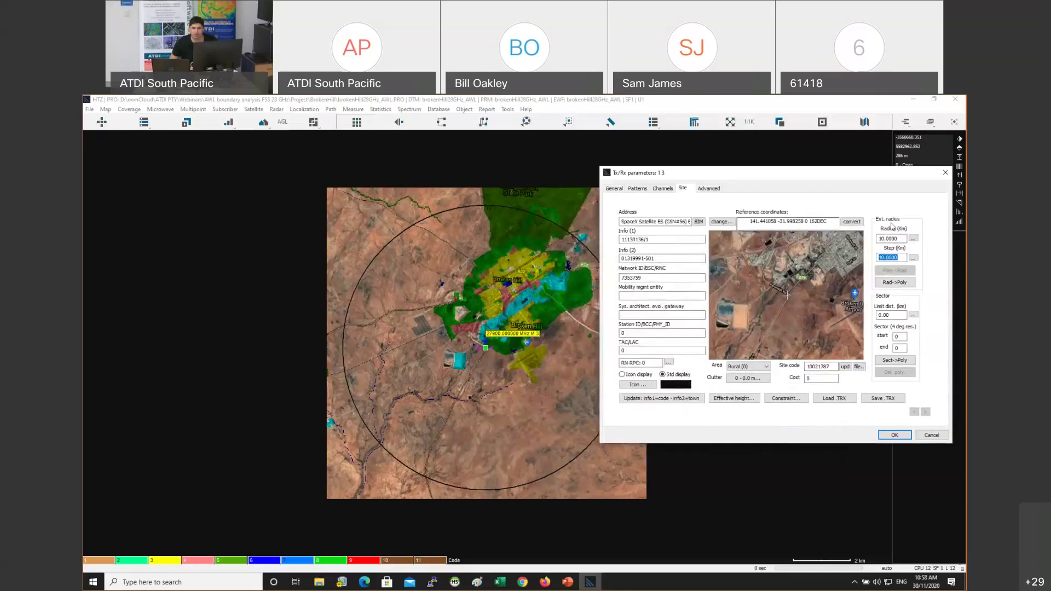
text(5)
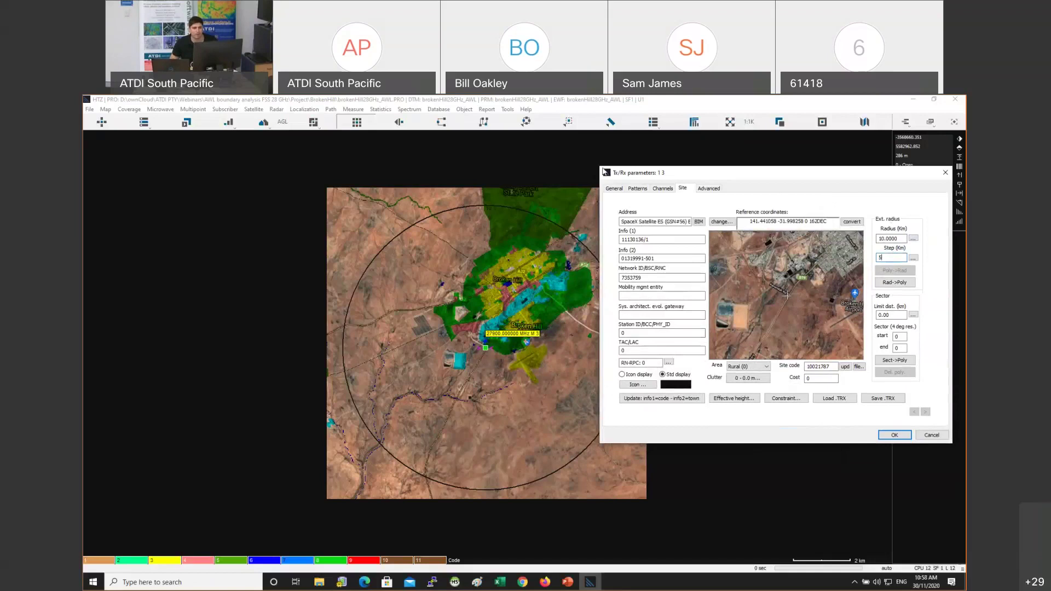
Open the station's coverage threshold in the advanced parameters and switch to PowerPoint to consult the PFD limit contour table
click(709, 189)
double_click(706, 258)
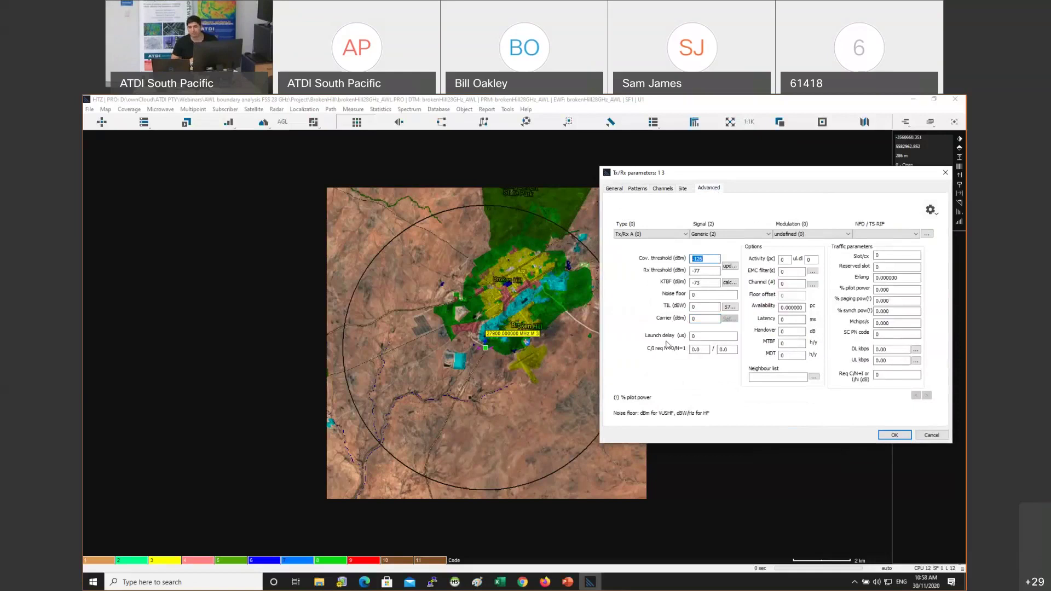
key(alt+Tab)
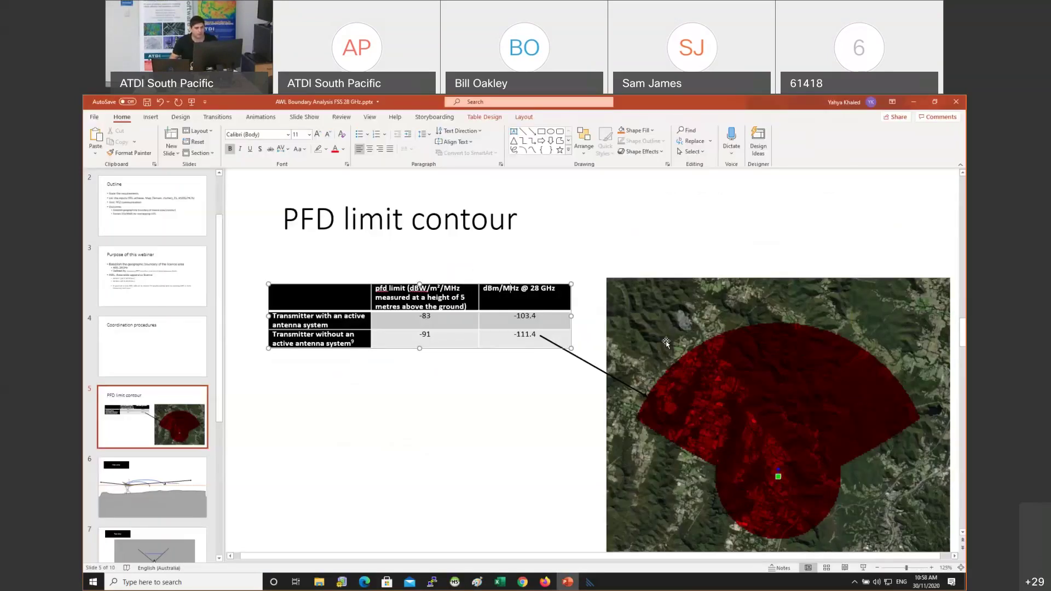
click(539, 398)
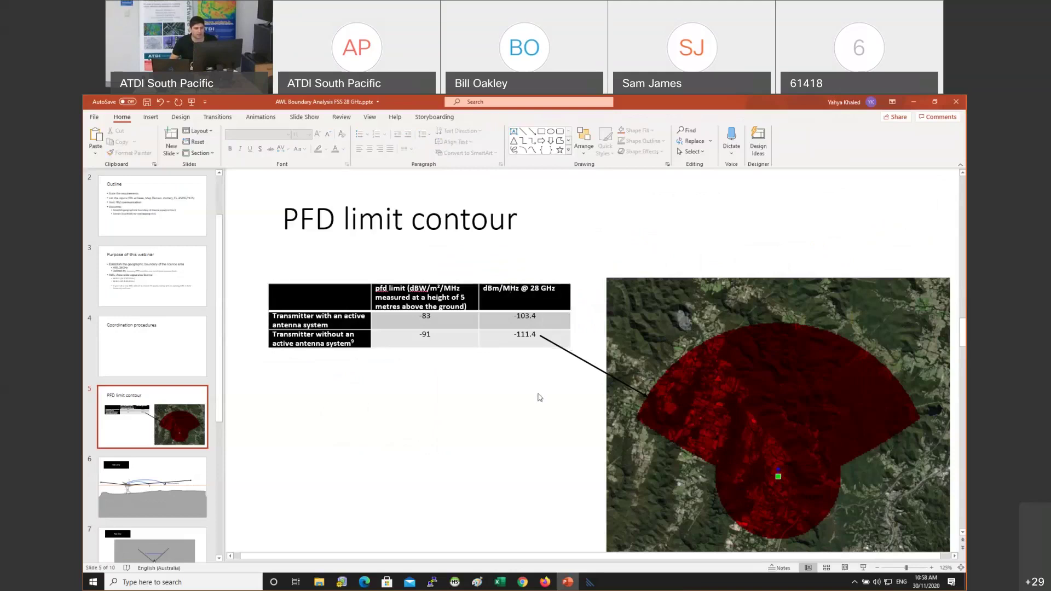
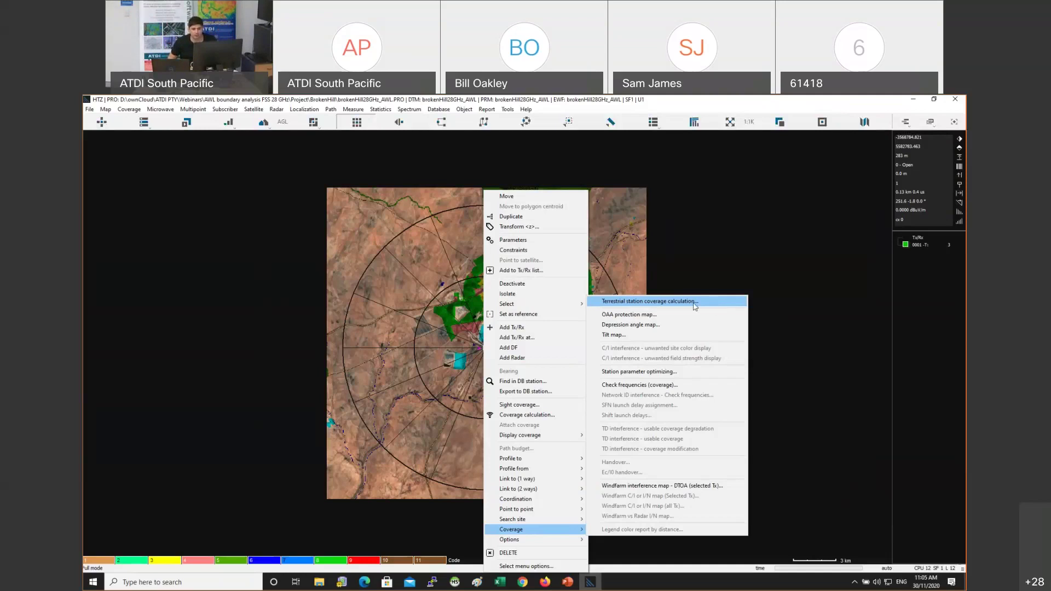
Start a terrestrial station coverage calculation with user-defined attitude, setting the minimum azimuth to 350° and the maximum azimuth to 10°
click(695, 306)
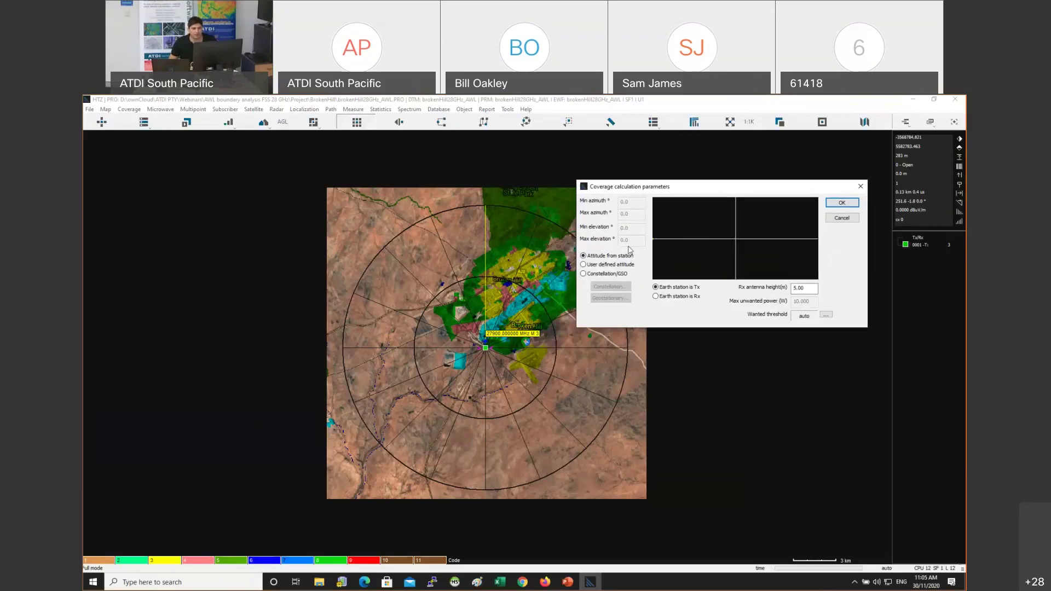
click(625, 265)
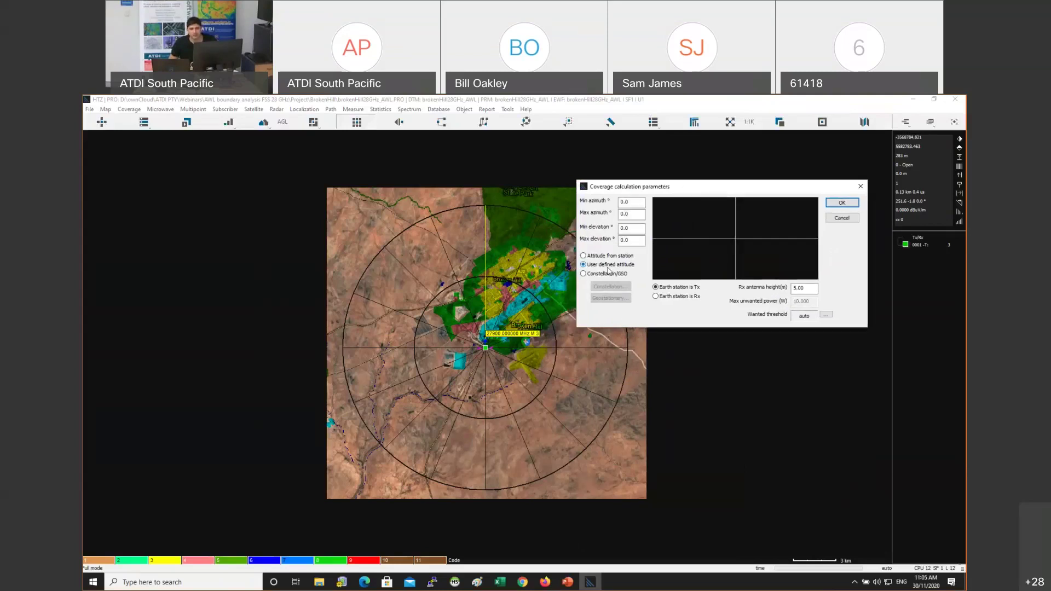
double_click(631, 202)
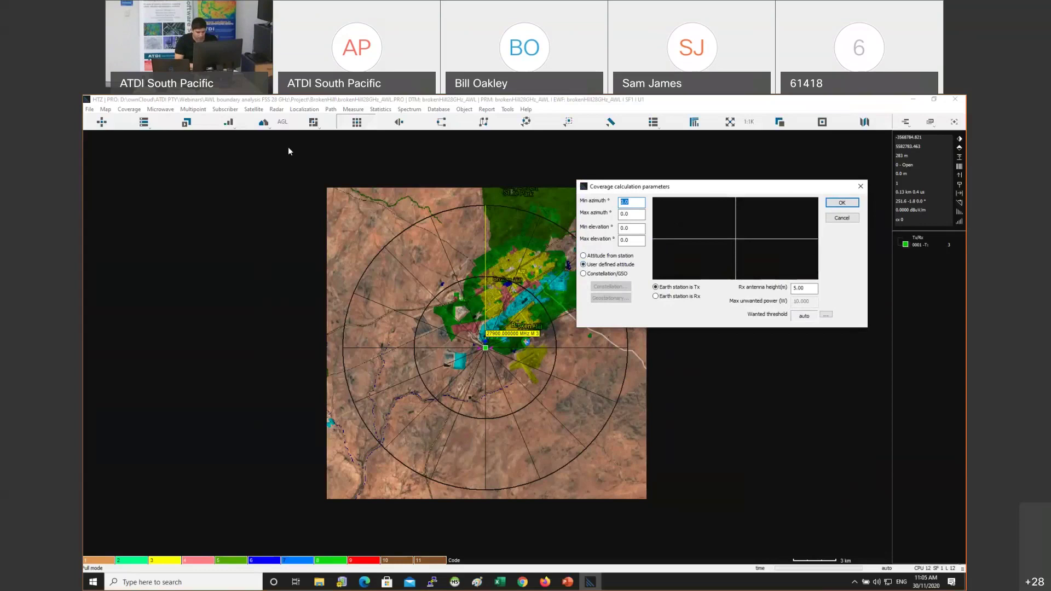
text(350)
key(Tab)
text(10)
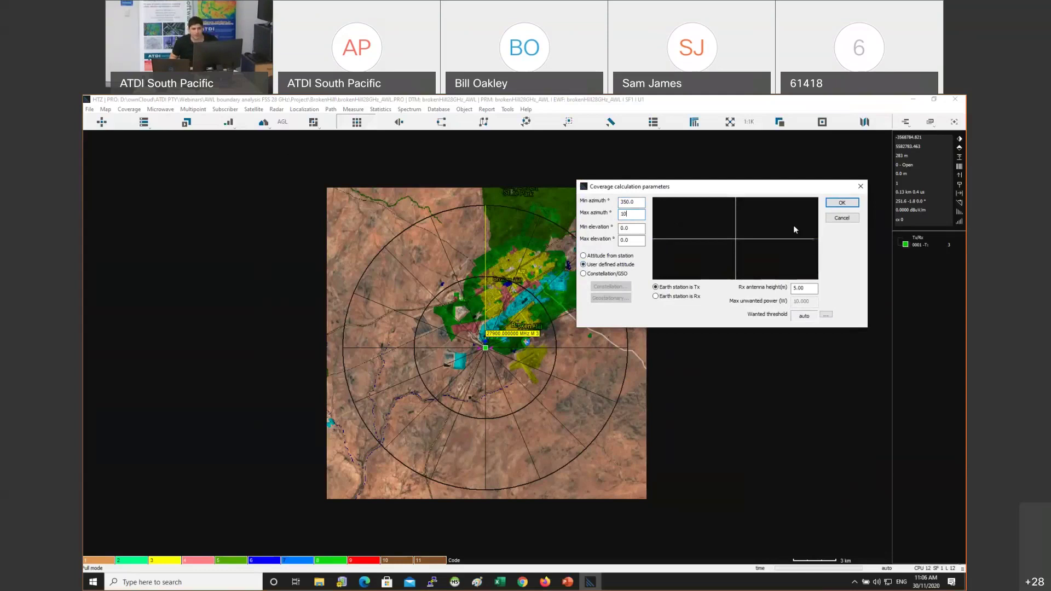
key(Tab)
key(Tab)
key(shift+Tab)
text(10)
text(10)
key(ctrl+a)
text(10.0)
key(Tab)
Switch to PowerPoint and label the left dashed line on the Top view slide with a 2.27 by 0.81 cm rectangle reading 350
key(alt+Tab)
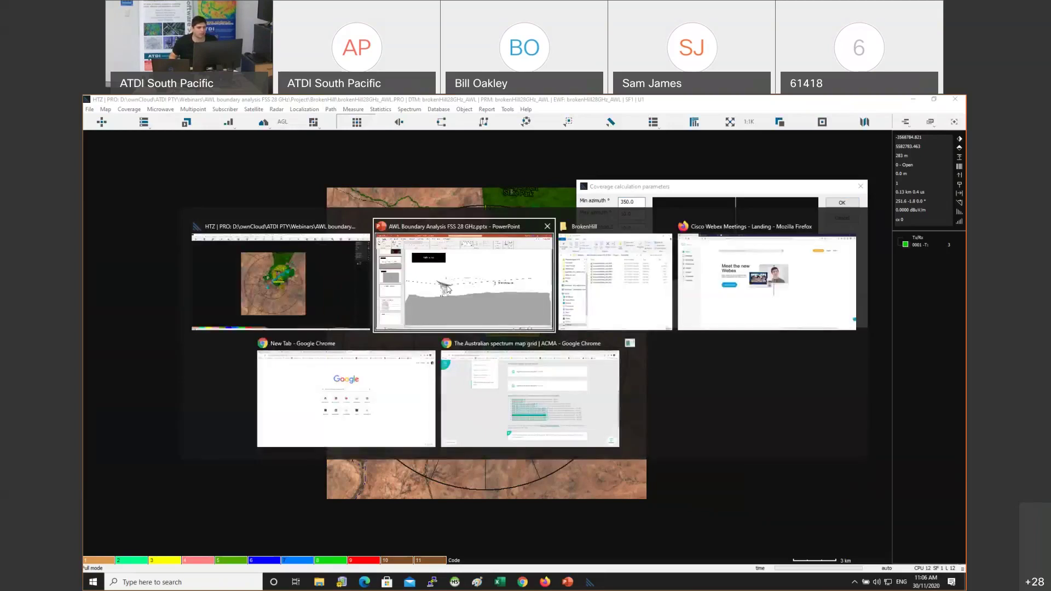
click(159, 313)
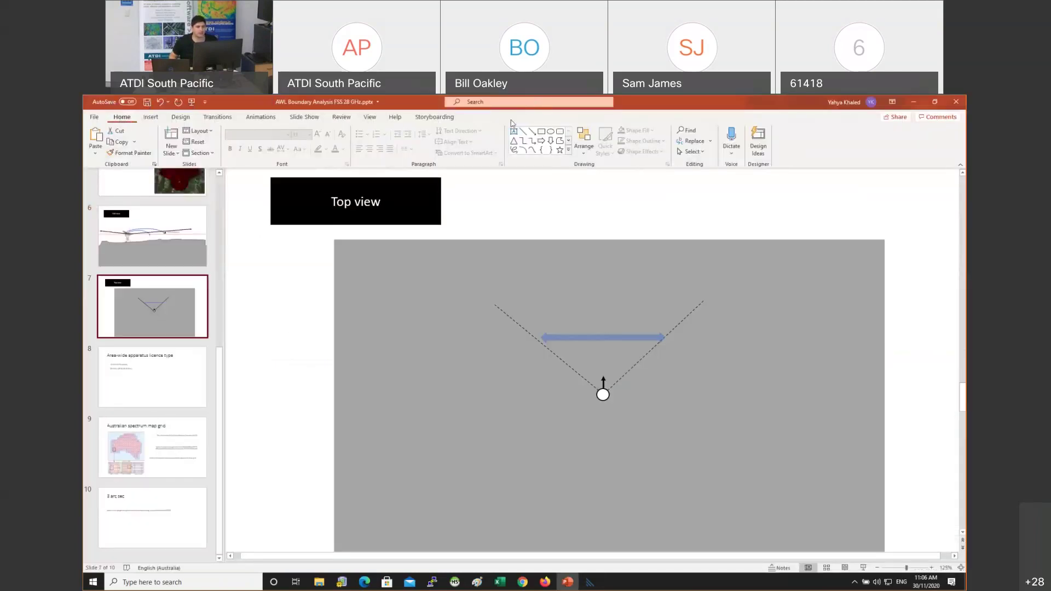
click(515, 133)
click(473, 296)
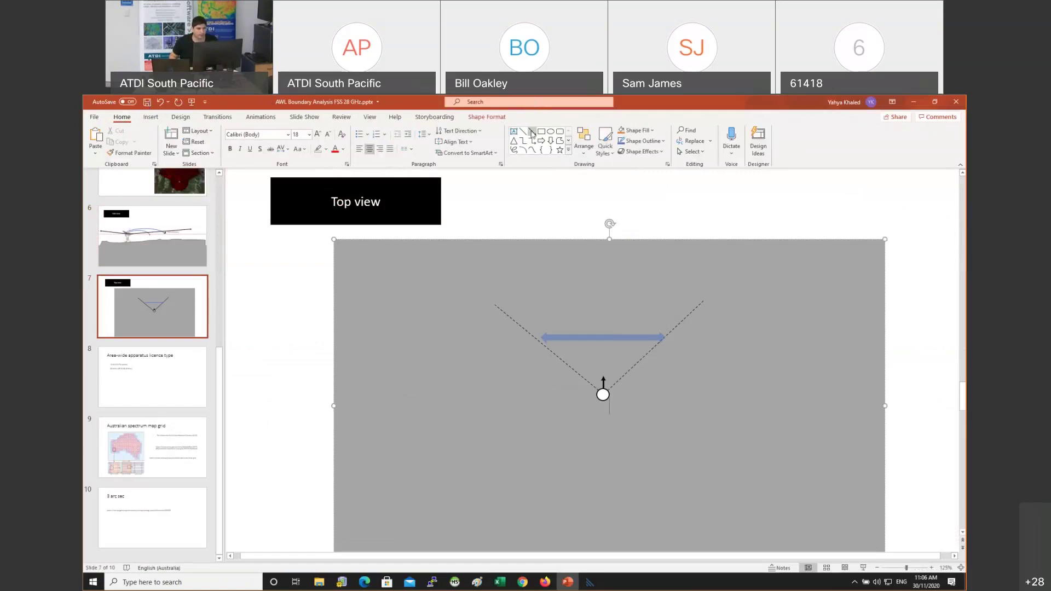
click(541, 132)
drag(472, 286, 522, 305)
text(350)
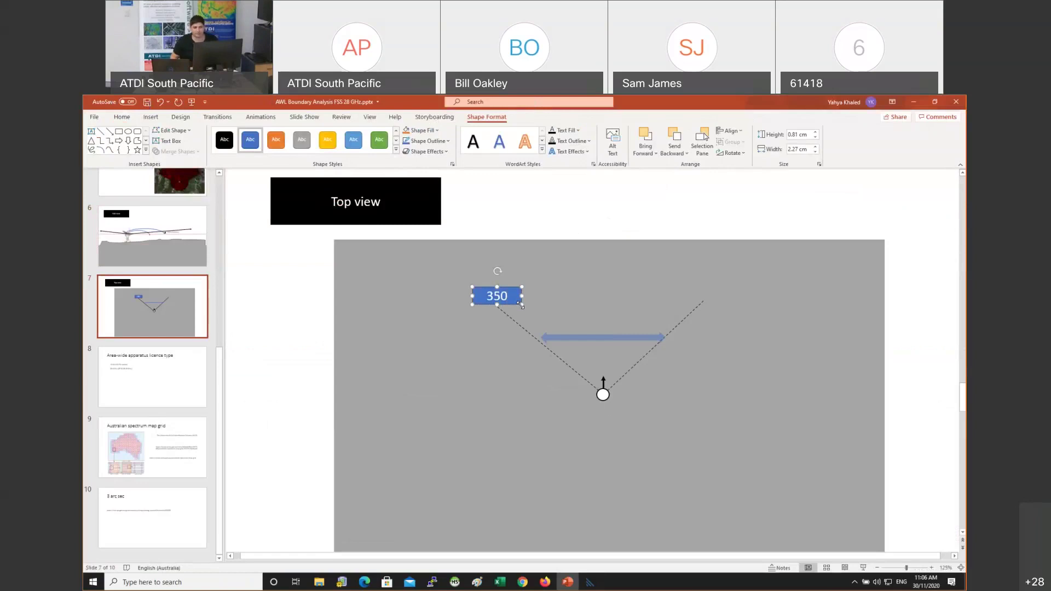
drag(512, 289, 495, 281)
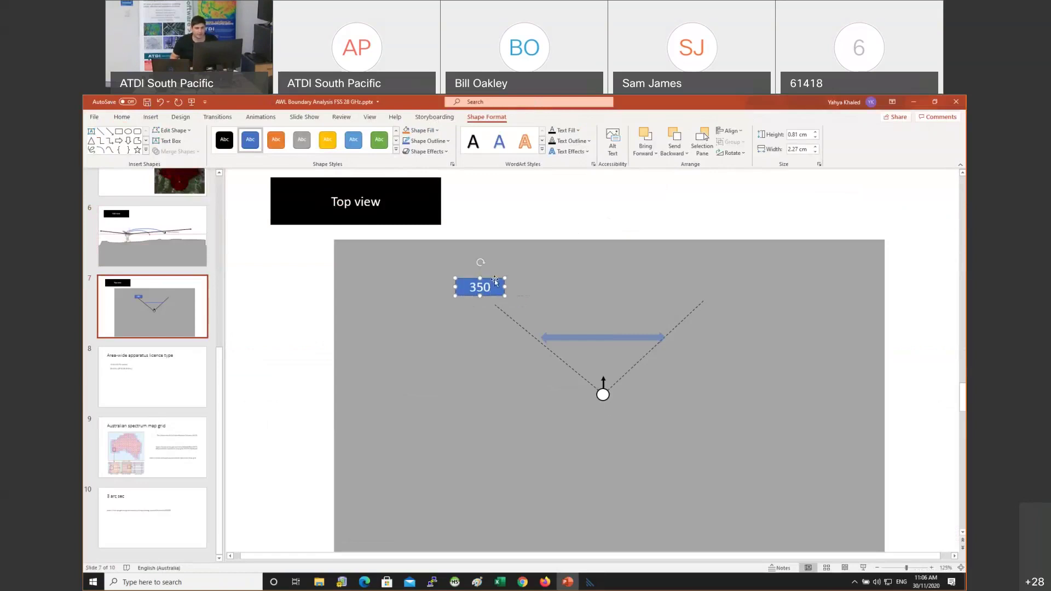
key(alt+Tab)
key(alt+Tab)
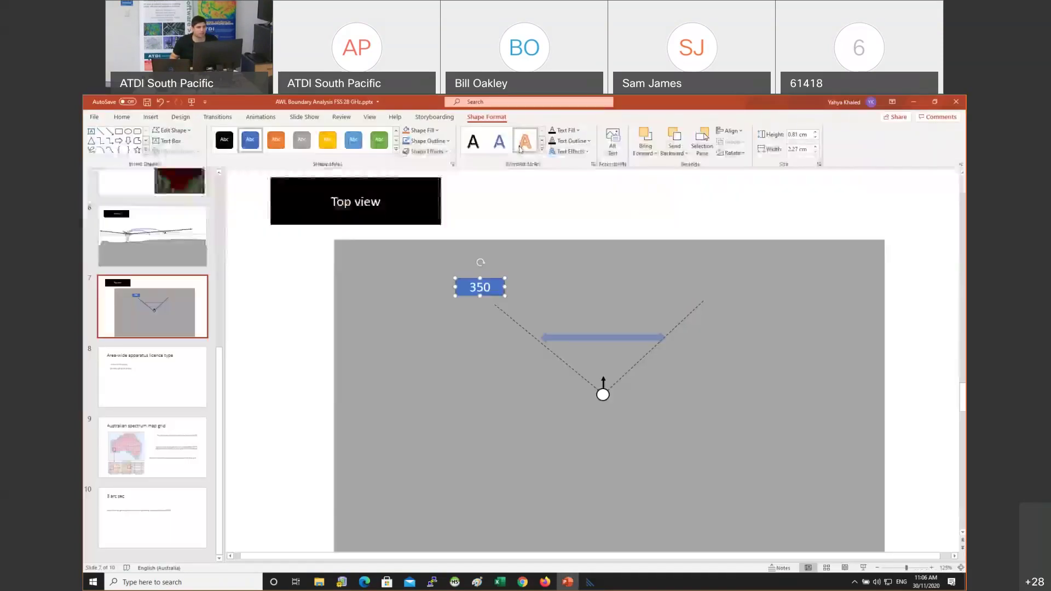
Label the right dashed line on the Top view slide with a 1.69 by 0.66 cm rectangle reading 10
click(119, 131)
drag(694, 282, 732, 296)
text(10)
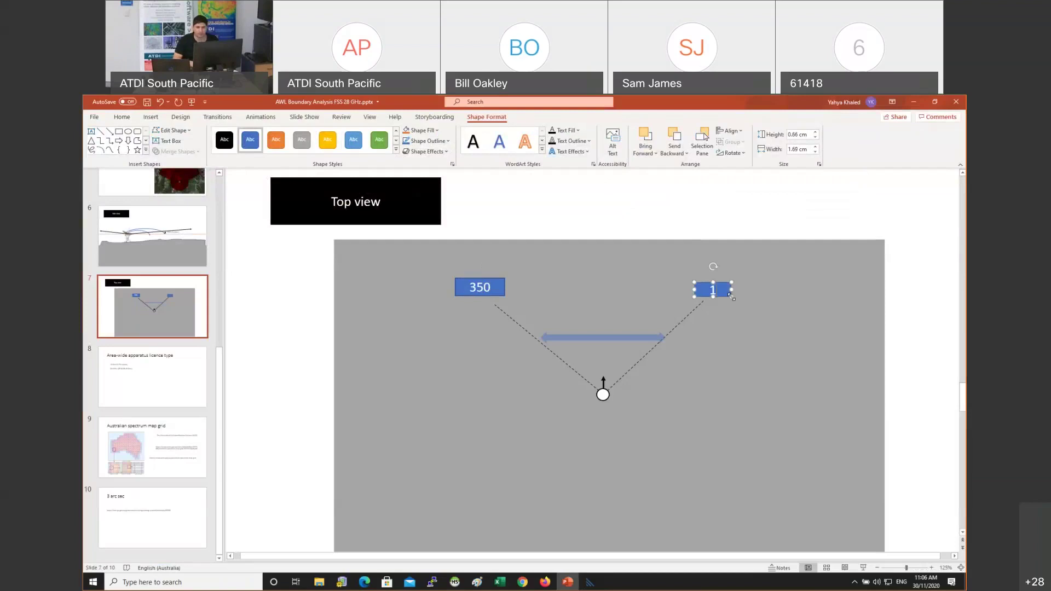
click(923, 288)
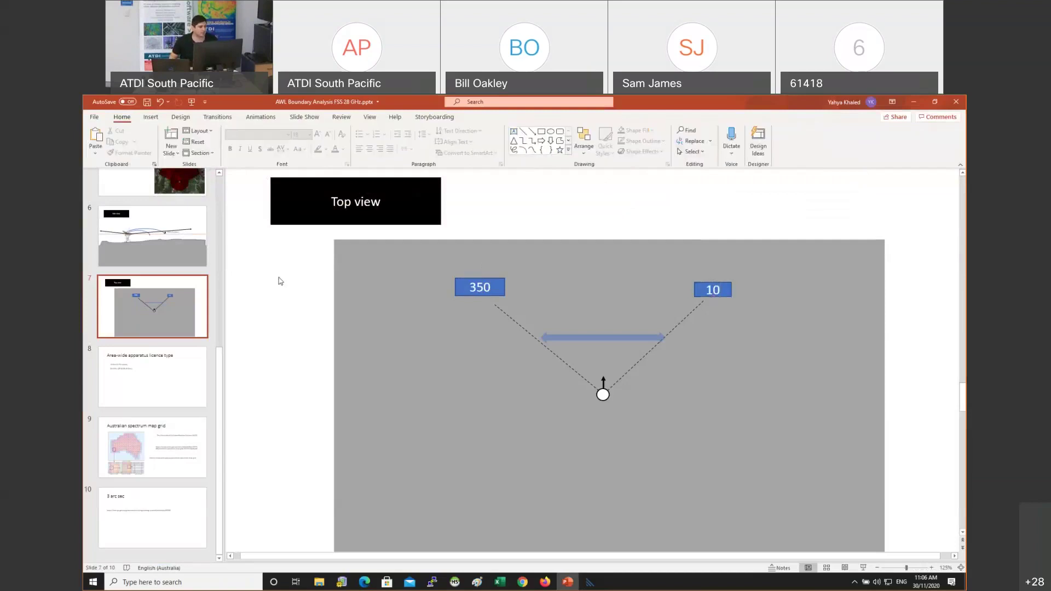
Add a rectangle reading 10 DEGREES beside the Min elevation label on the Side view slide, widened to fit its text on one line
key(Page_Up)
click(541, 132)
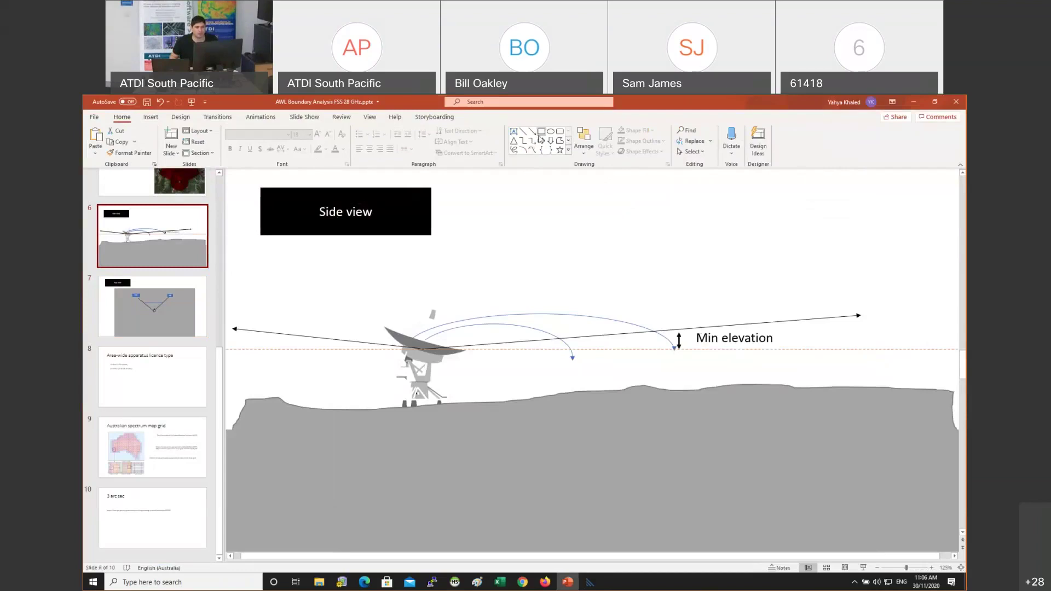
drag(786, 327, 830, 342)
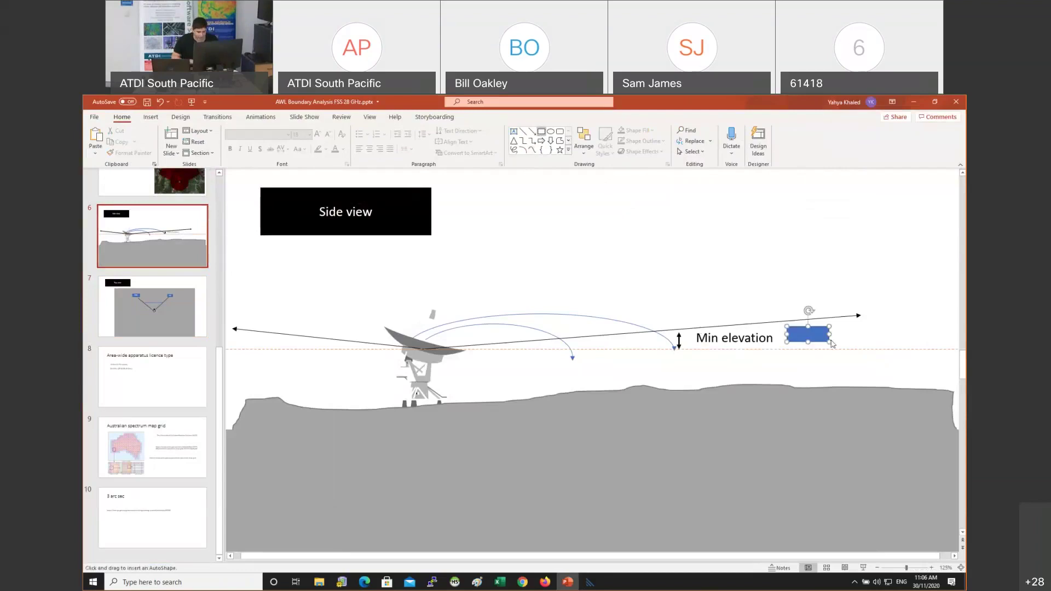
text(DEGREES)
key(Home)
text(10)
drag(830, 335, 887, 335)
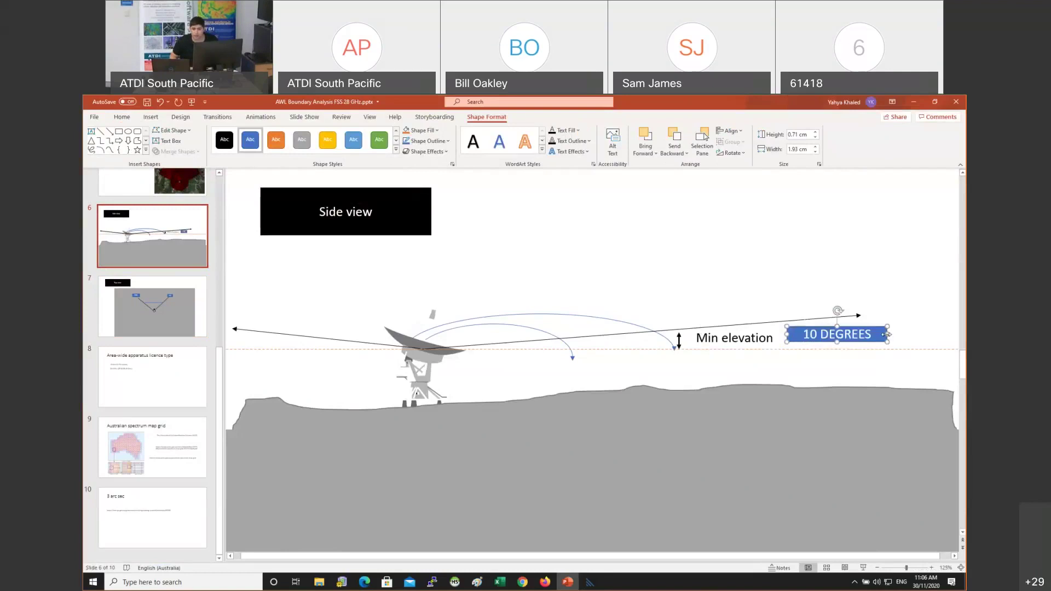
Revisit the Top view slide, switch back to HTZ and run the coverage calculation with 10° elevation and a 5 m Rx antenna height
click(121, 301)
click(163, 292)
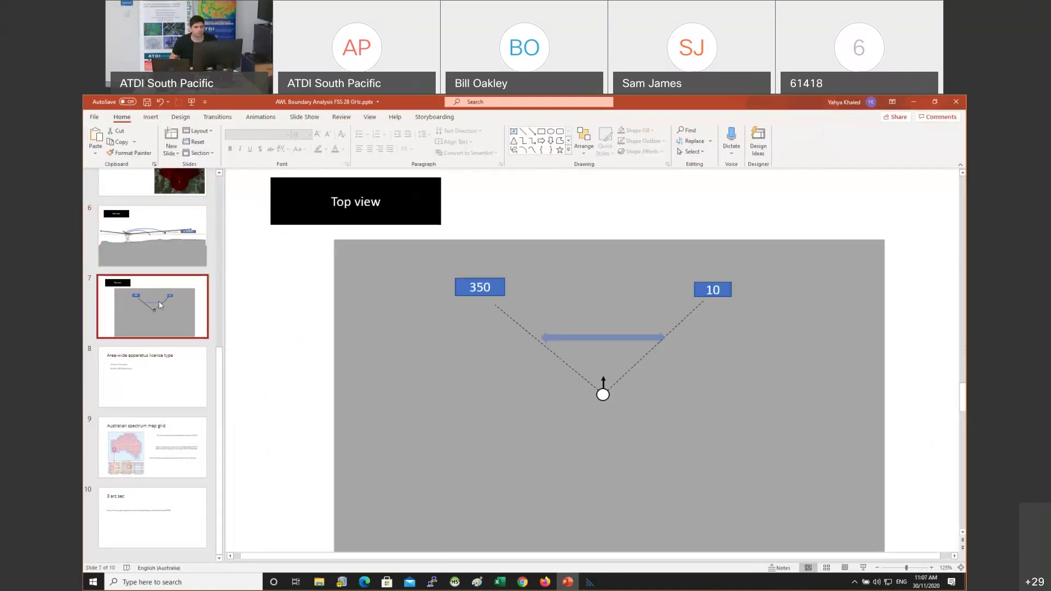
key(alt+Tab)
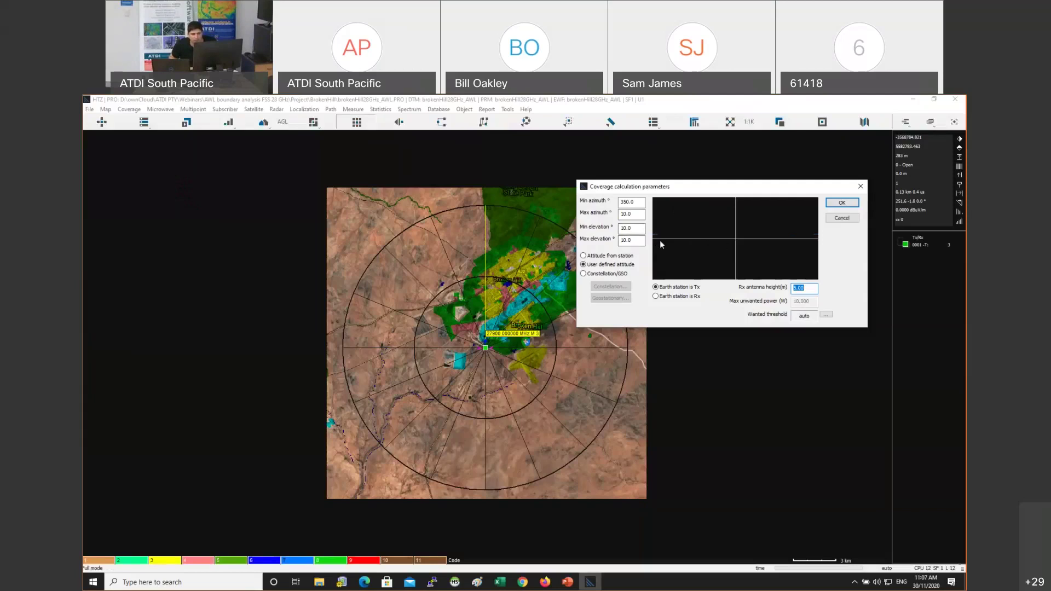
click(643, 240)
click(816, 287)
click(844, 204)
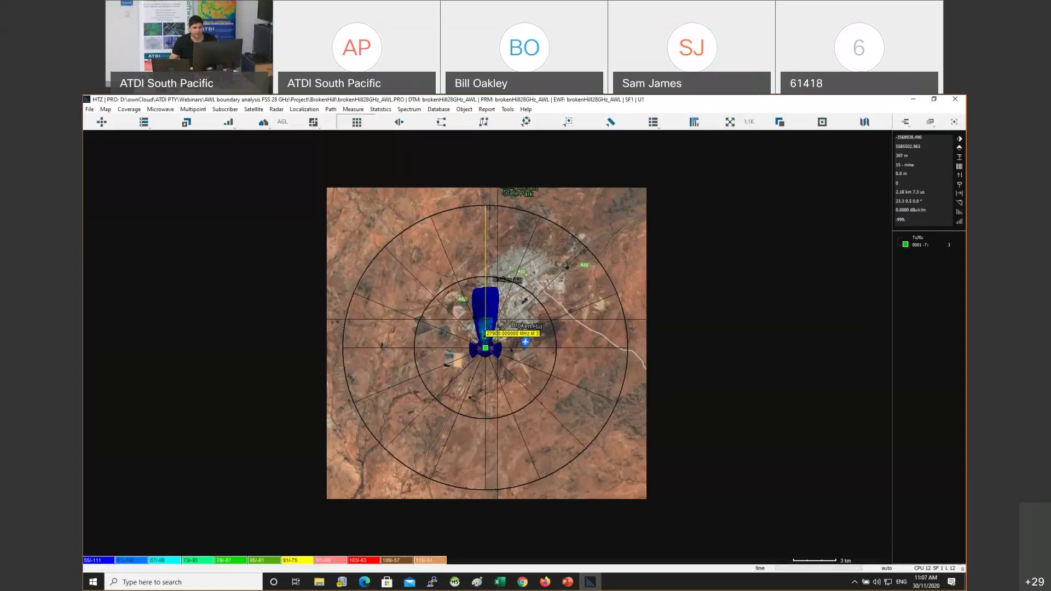
Examine the calculated coverage footprint around the Broken Hill station and check the palette's dBµV/m and dBm levels
scroll(498, 320, up, 1)
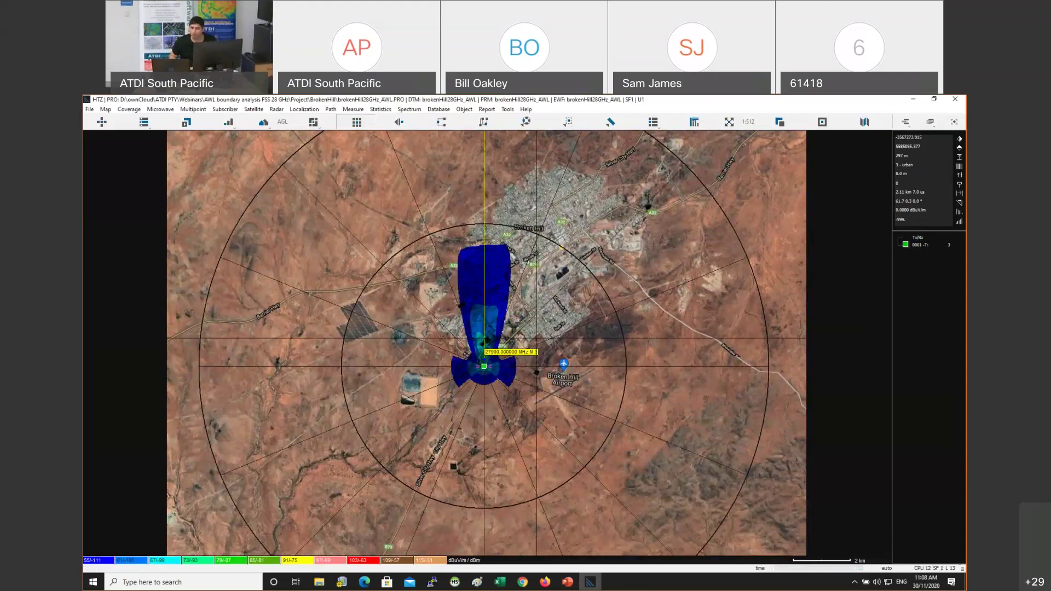
scroll(484, 329, up, 1)
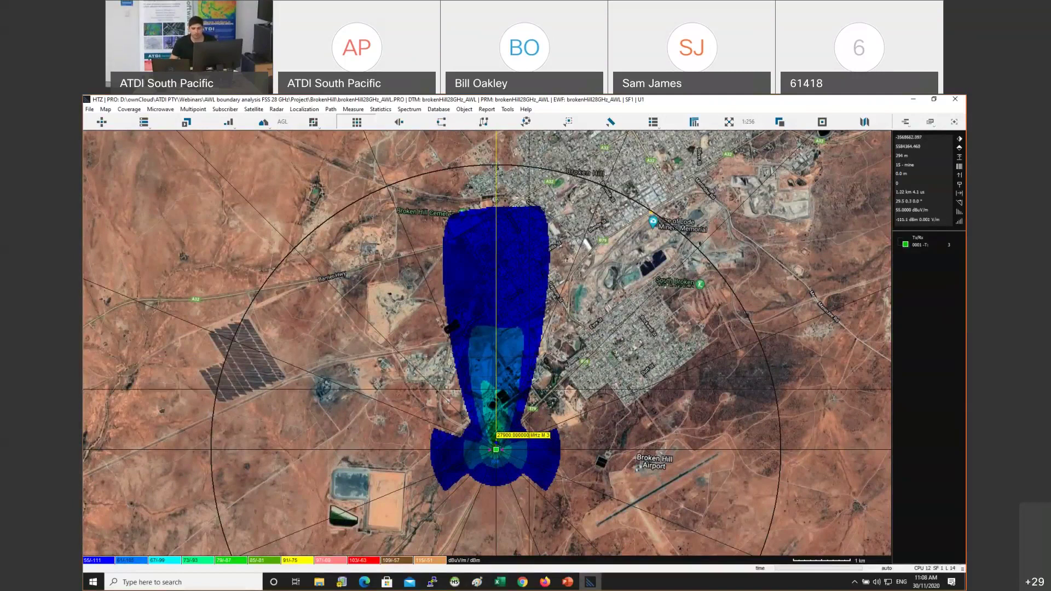
drag(531, 389, 493, 360)
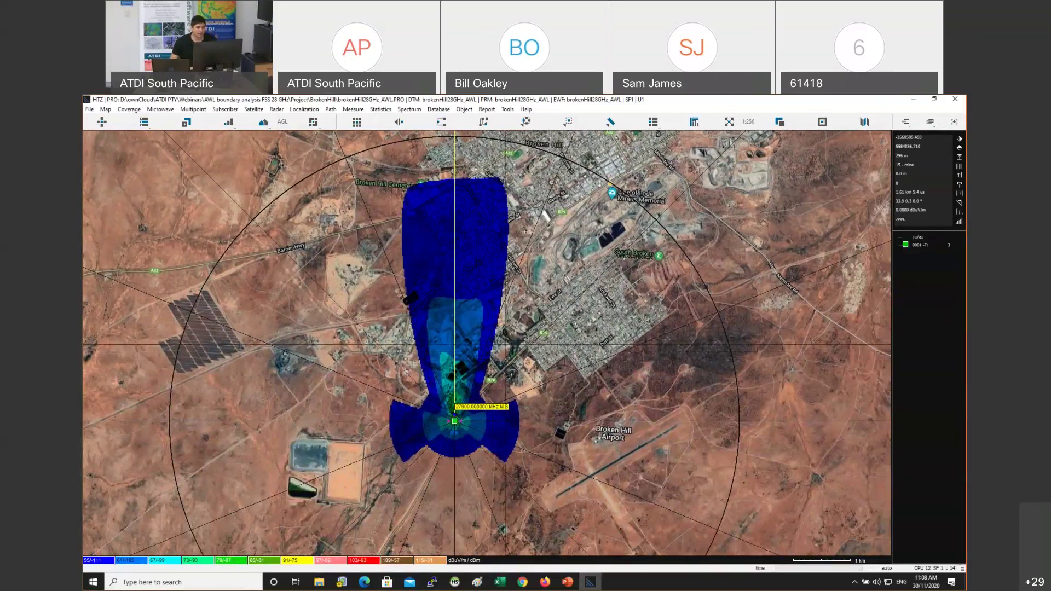
scroll(506, 344, up, 1)
scroll(506, 344, down, 1)
drag(413, 351, 448, 372)
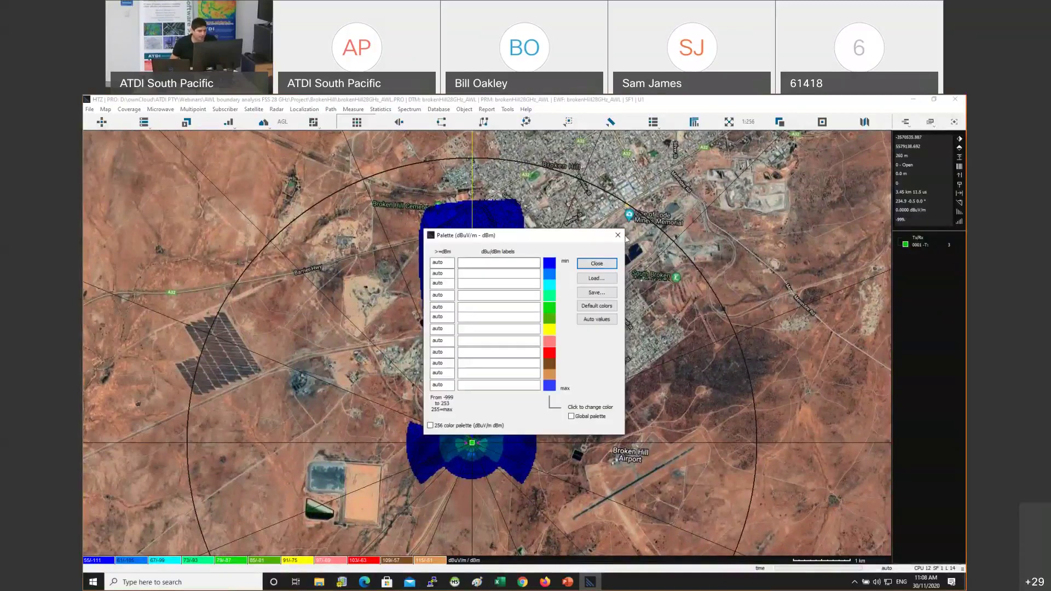
click(618, 235)
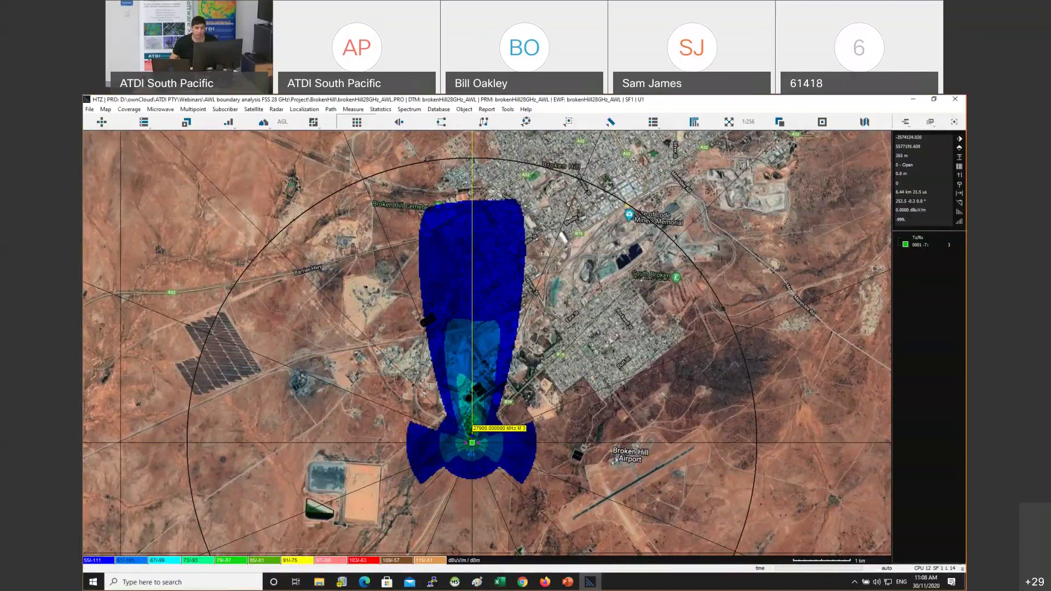
Check the coverage threshold in the station's advanced parameters and leave them without editing
right_click(472, 443)
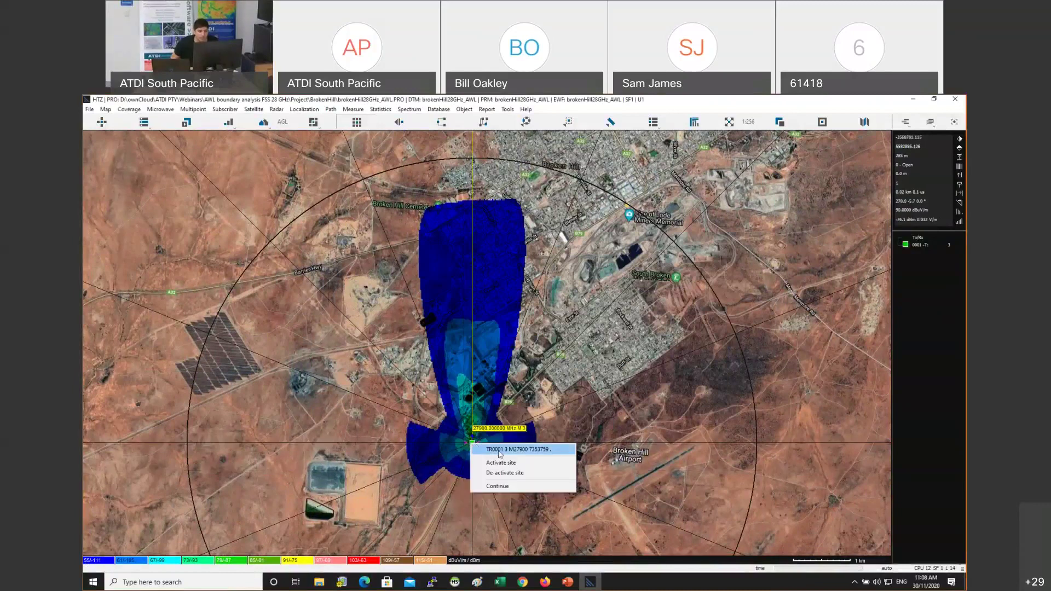
click(500, 450)
click(500, 249)
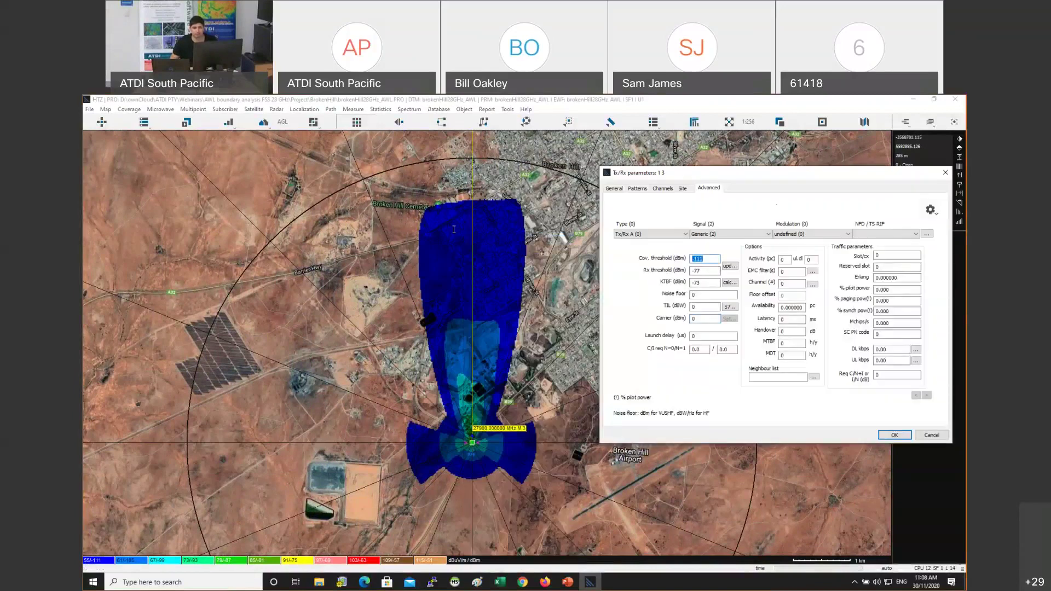
key(Escape)
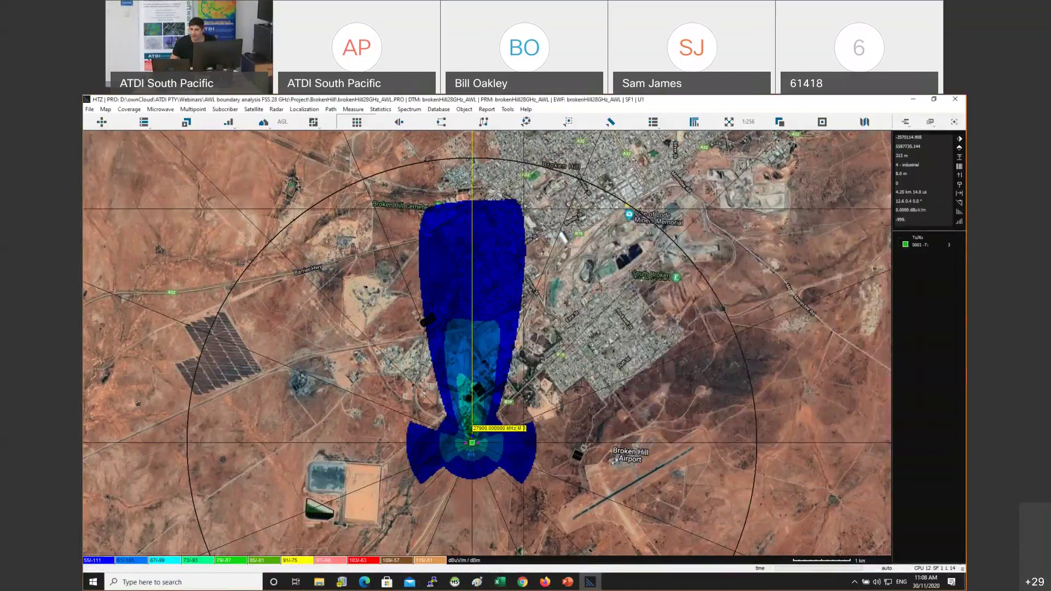
Inspect the northern edge of the coverage, the side lobes around the station and the footprint's overall extent
drag(524, 209, 605, 188)
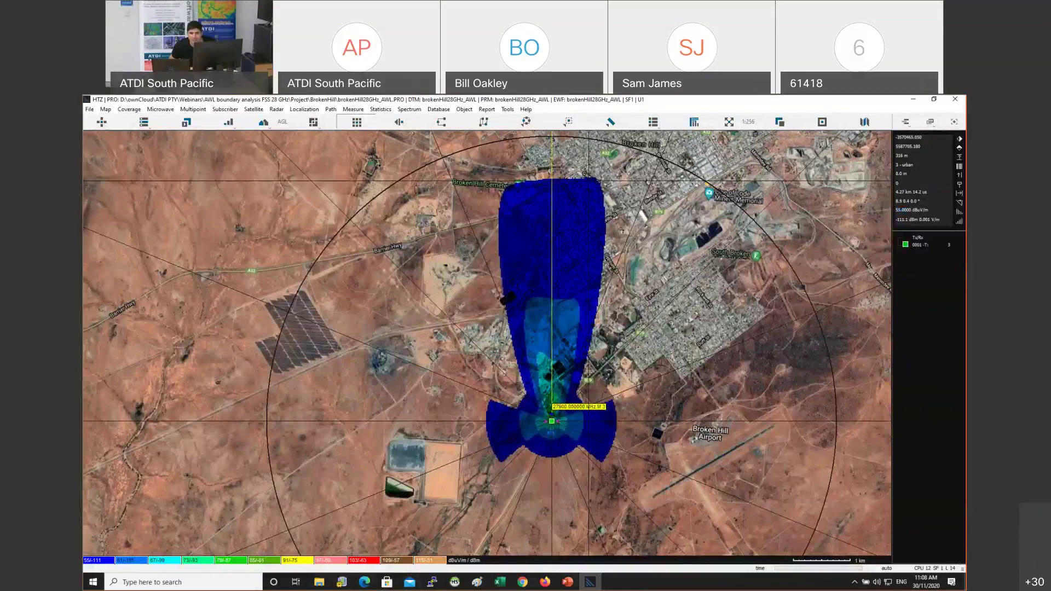
drag(594, 181, 648, 186)
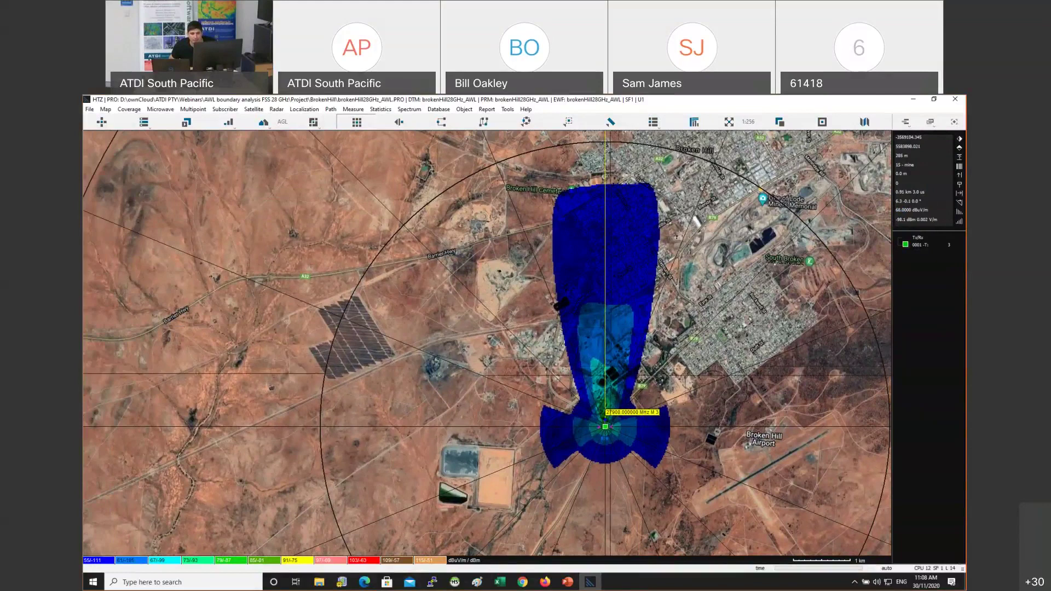
drag(590, 356, 509, 256)
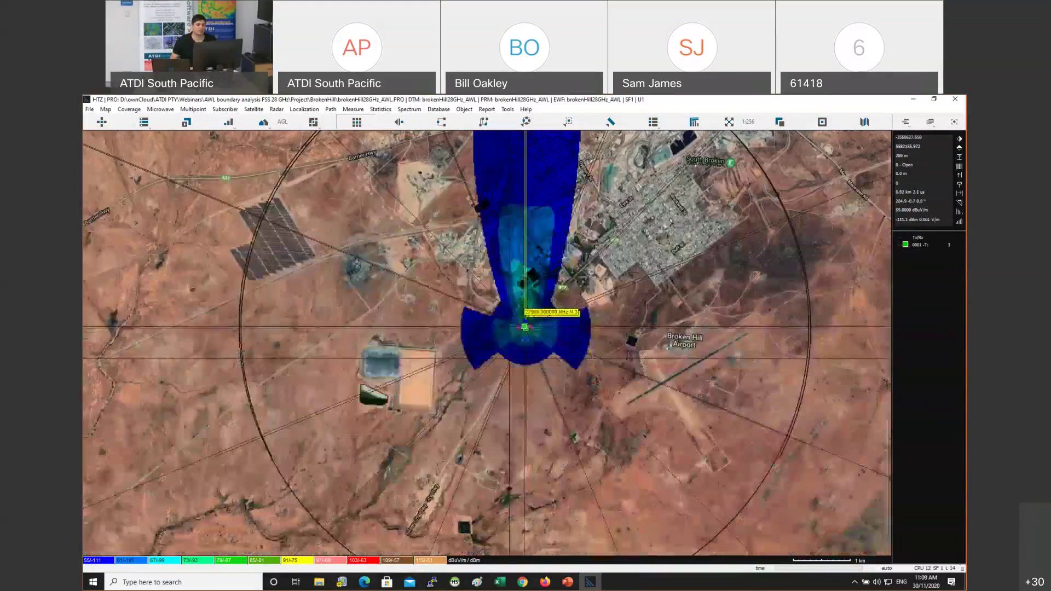
scroll(529, 325, up, 2)
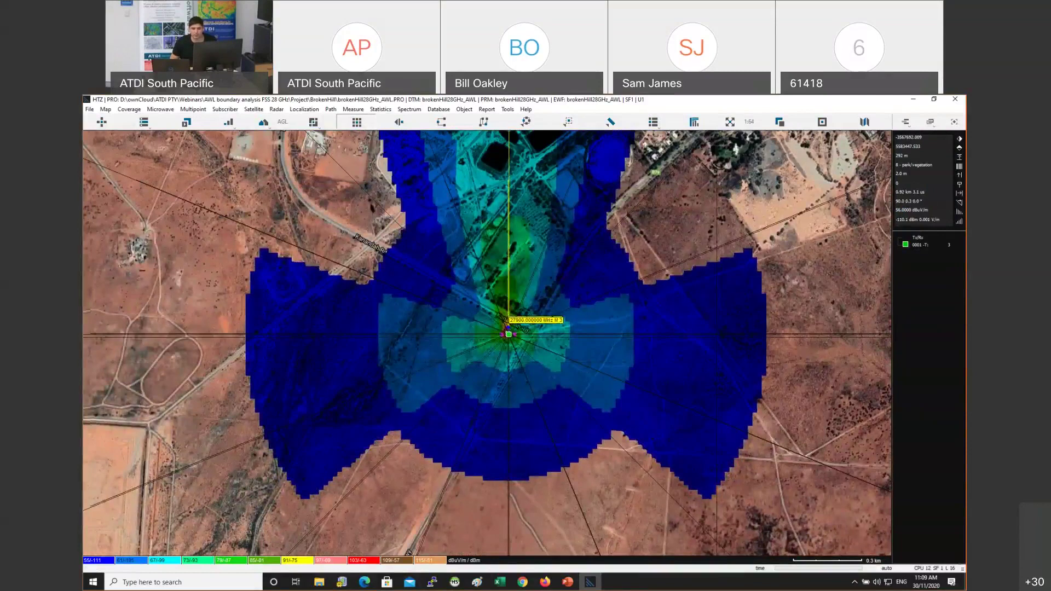
scroll(361, 363, down, 1)
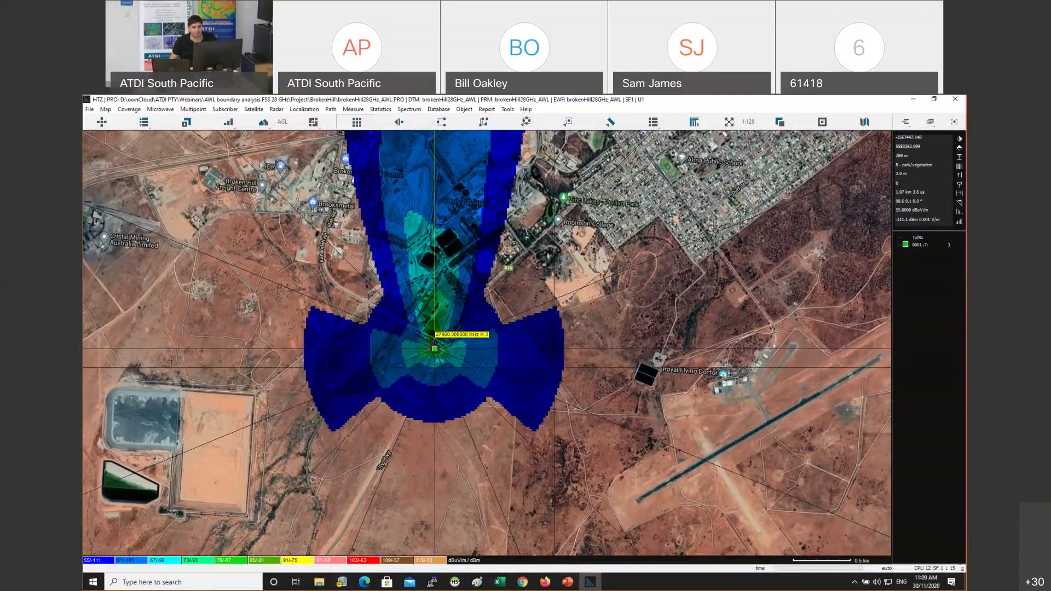
scroll(554, 368, down, 2)
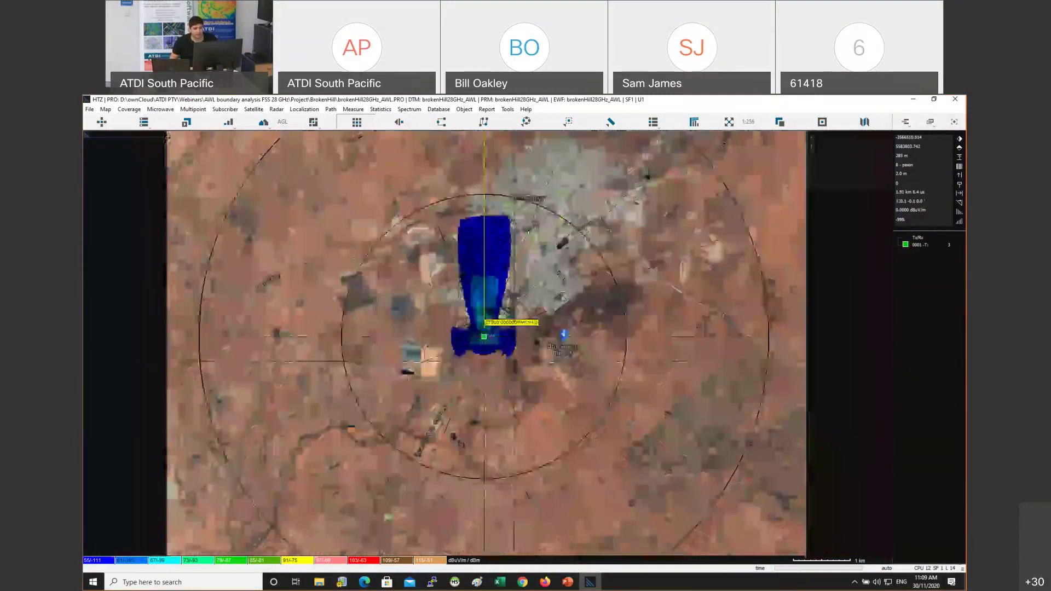
Rerun the terrestrial station coverage calculation with a minimum azimuth of 330° and a maximum azimuth of 30°
right_click(484, 335)
click(515, 344)
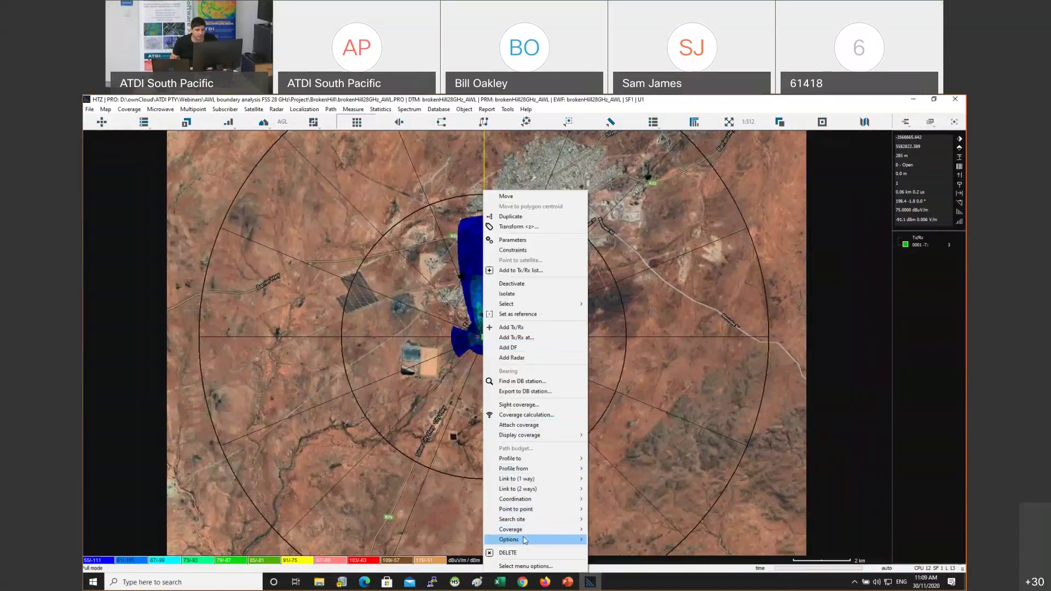
mouse_move(527, 540)
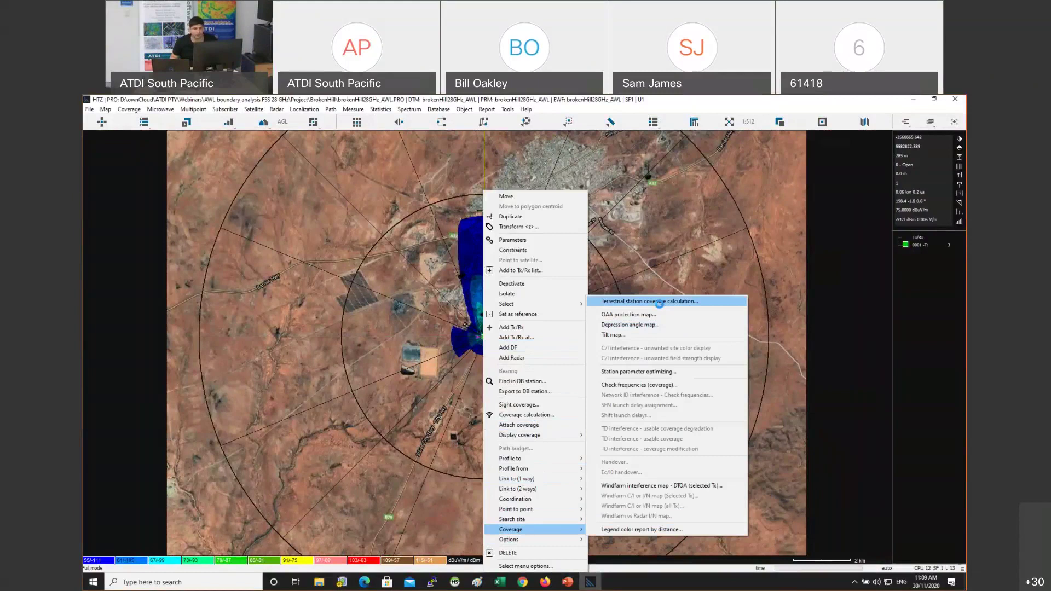
click(659, 301)
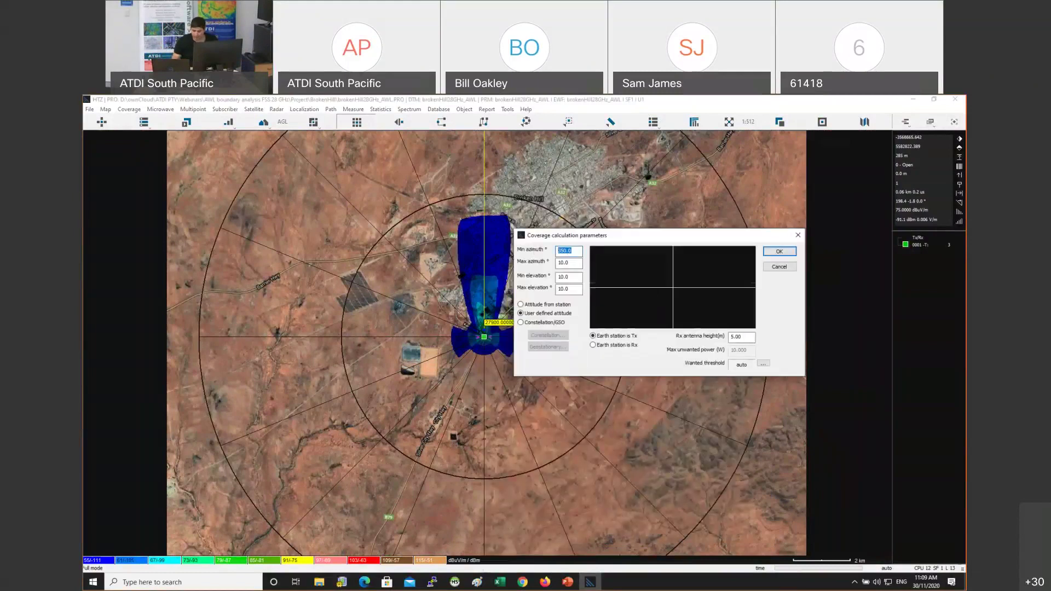
text(330)
key(shift+End)
text(30)
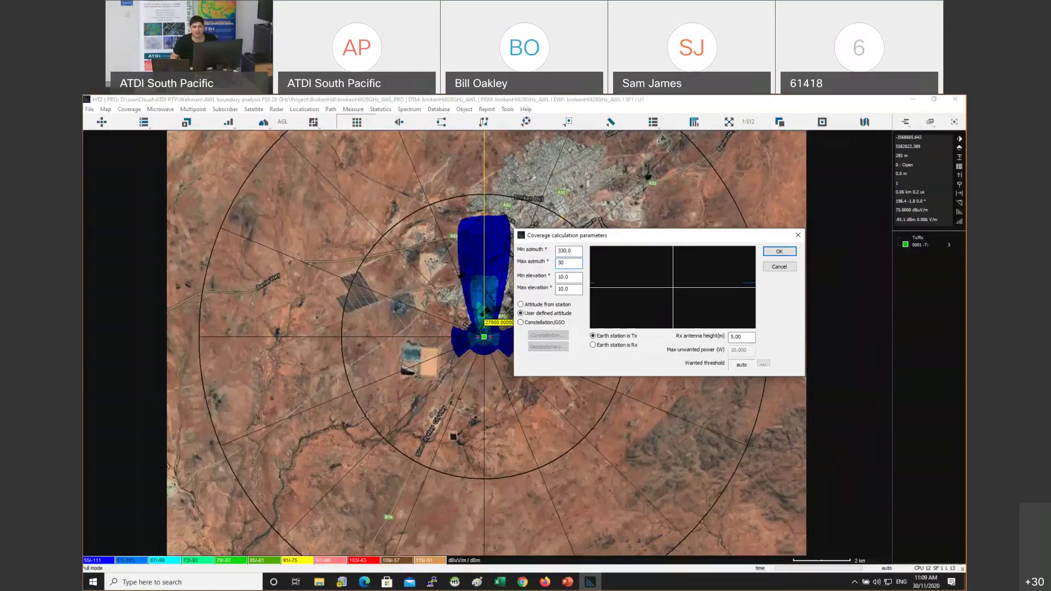
key(Tab)
click(559, 263)
drag(585, 236, 460, 229)
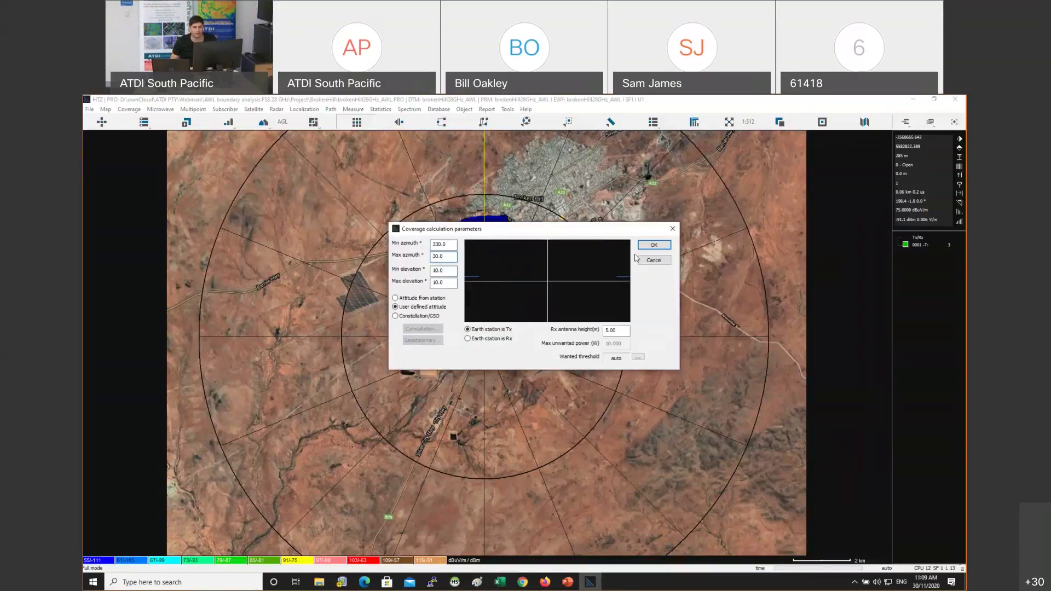
click(654, 246)
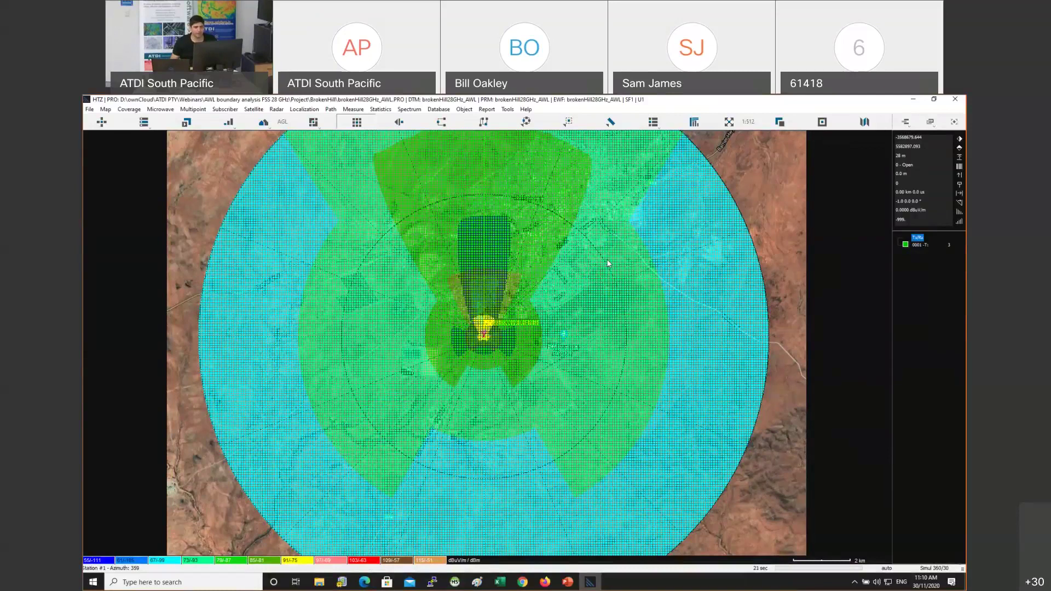
Examine the recalculated footprint close to the station and against the distance rings
scroll(478, 338, up, 2)
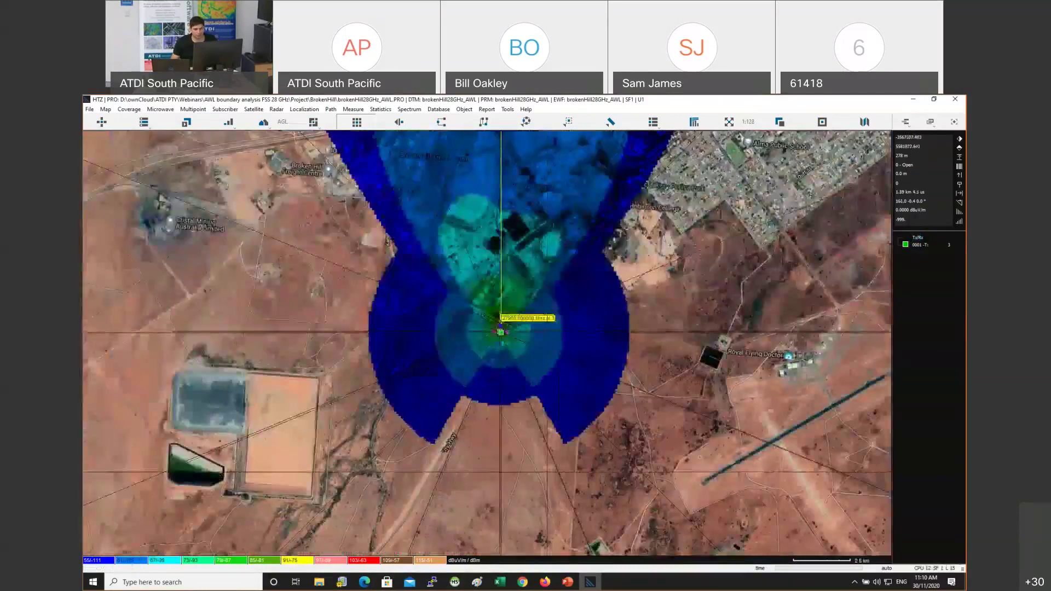
drag(500, 328, 493, 383)
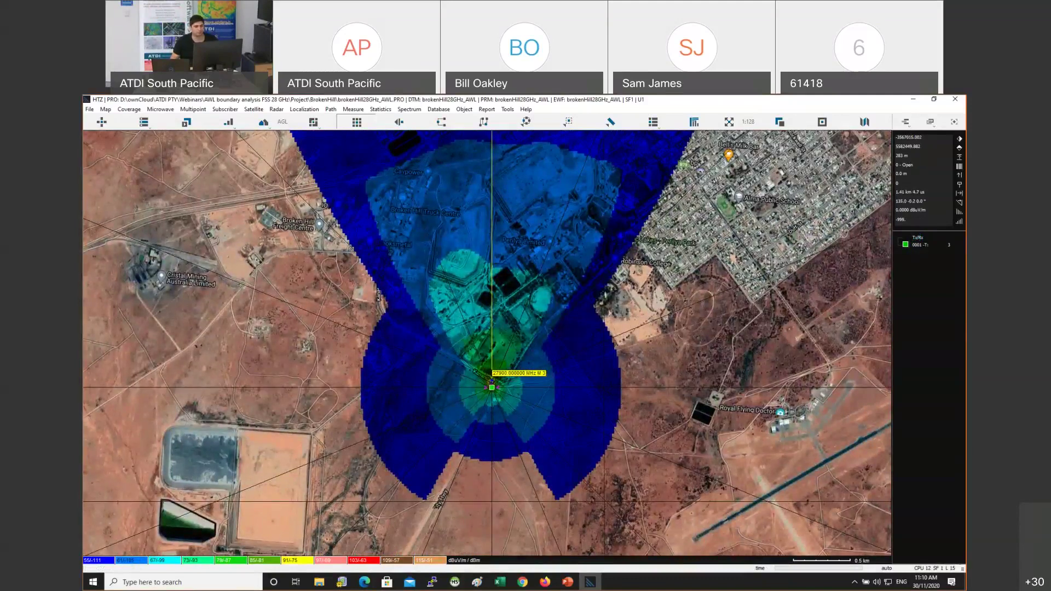
scroll(542, 438, down, 2)
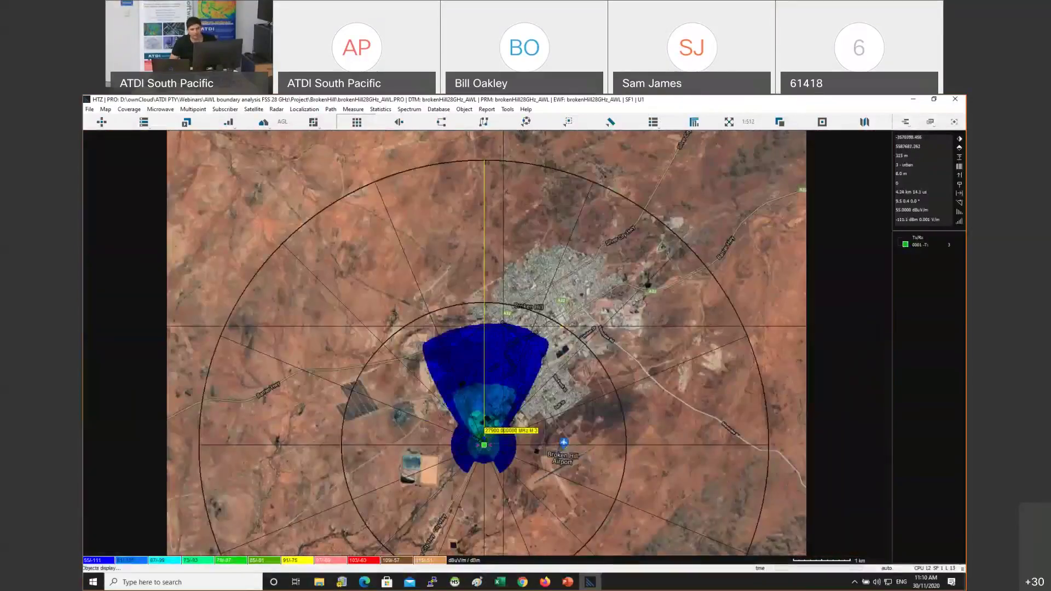
drag(496, 342, 490, 252)
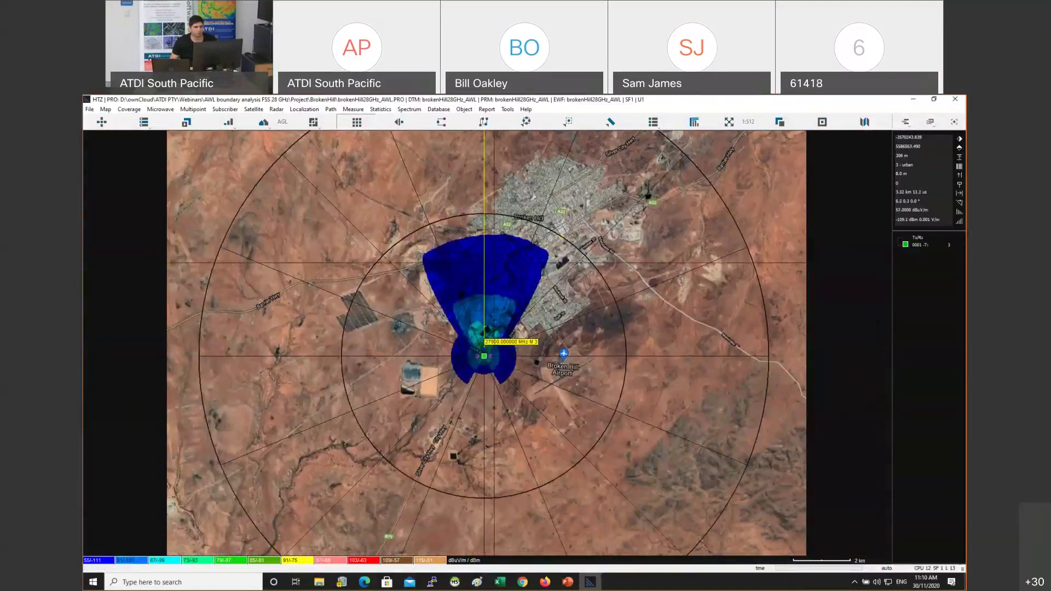
scroll(491, 252, up, 1)
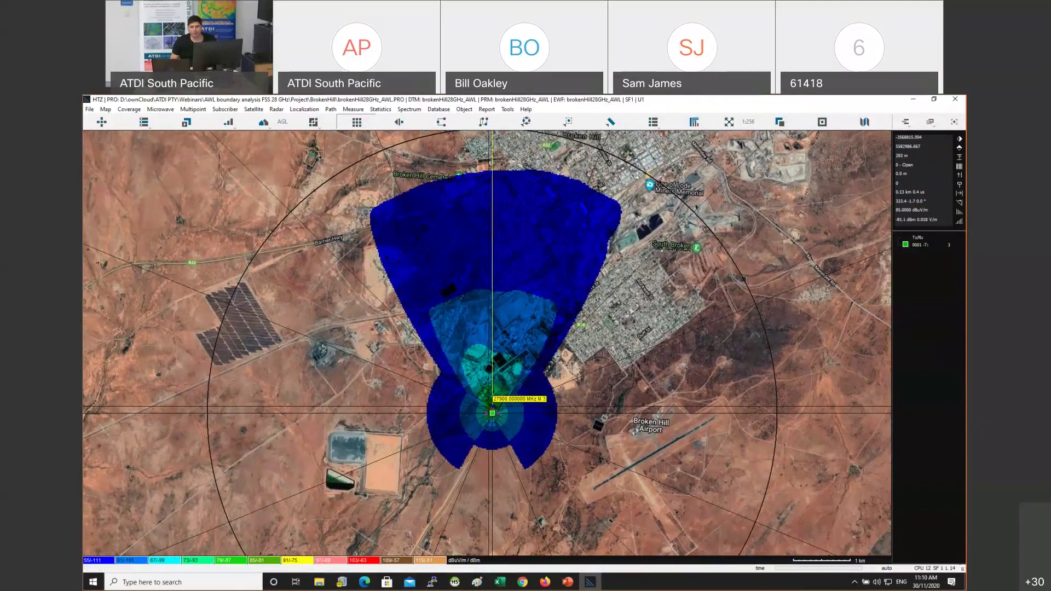
Review the earth station's antenna pattern settings, including azimuth, tilt and the available pattern types, and leave them without editing
right_click(492, 419)
click(499, 420)
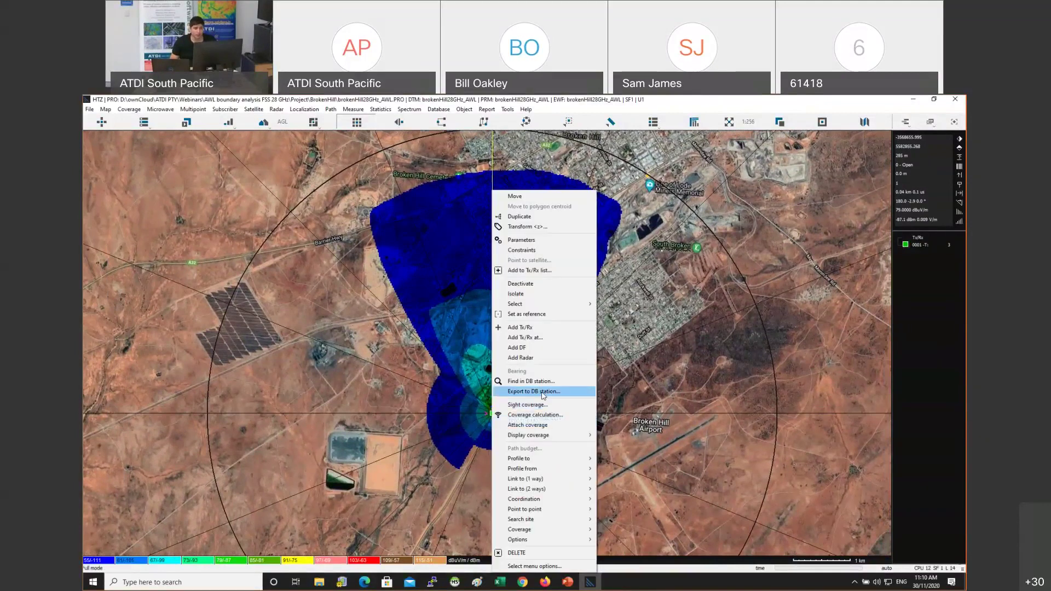
click(521, 239)
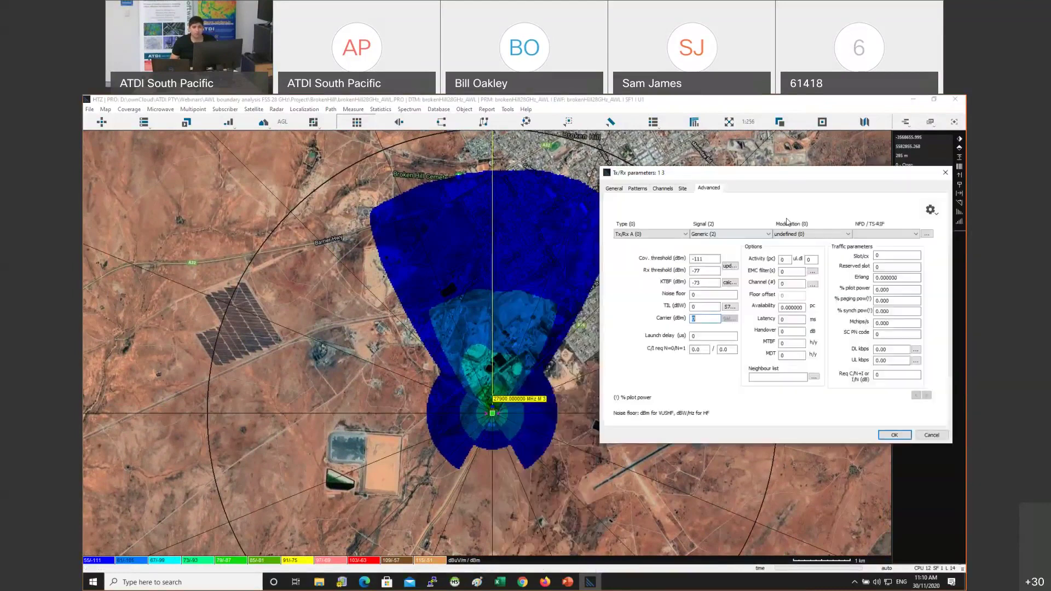
key(ctrl+Tab)
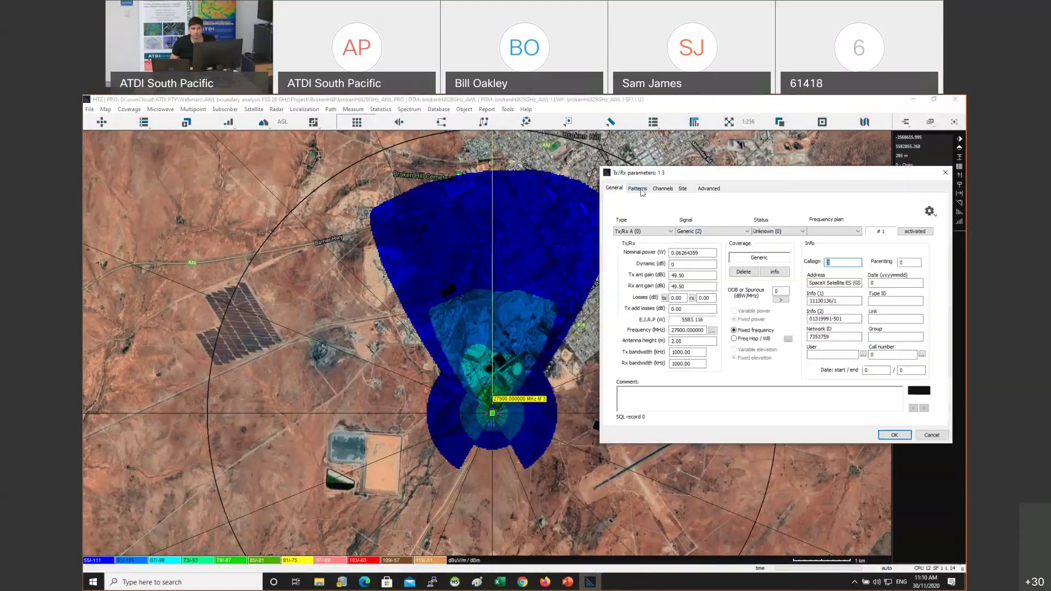
key(ctrl+Tab)
key(Tab)
key(Tab)
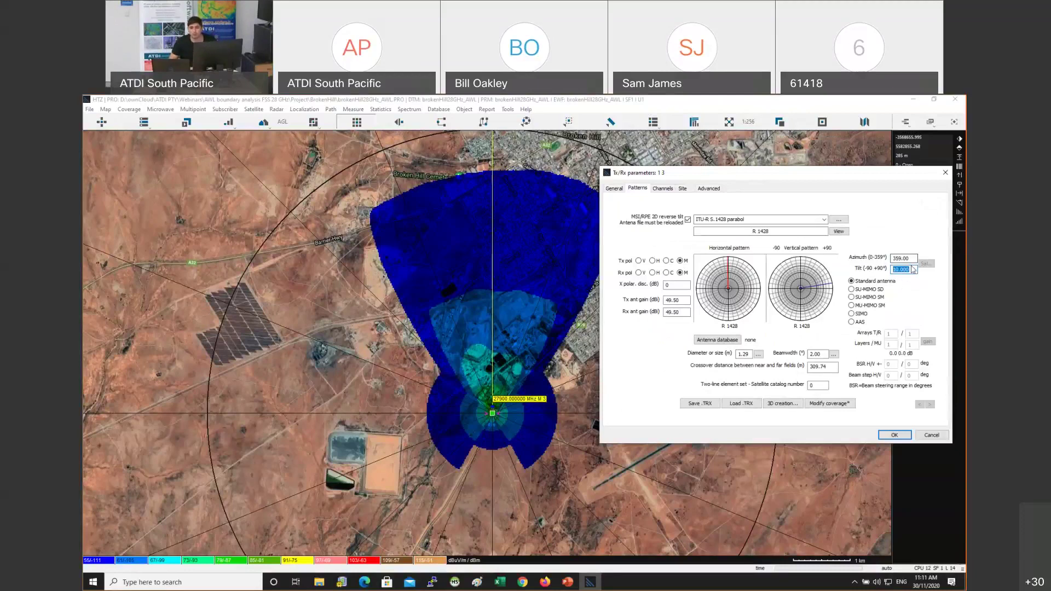
key(shift+Tab)
key(Tab)
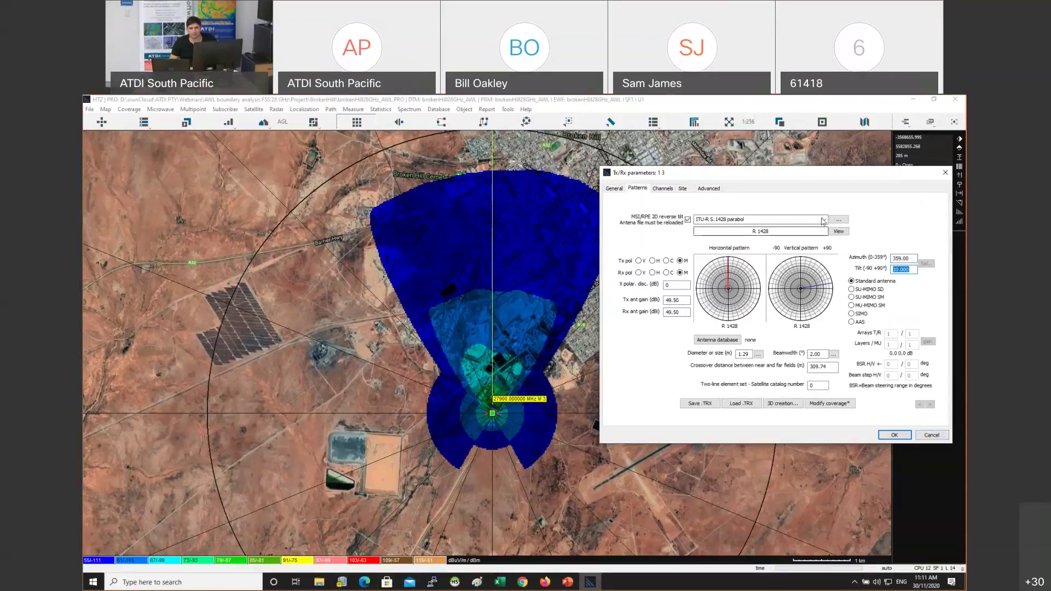
click(800, 220)
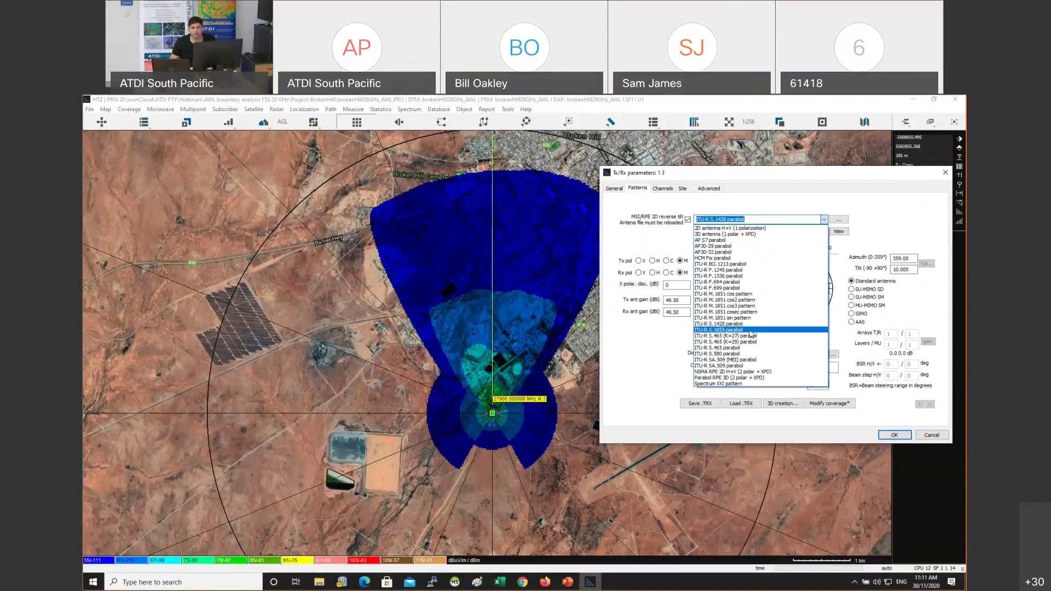
click(933, 211)
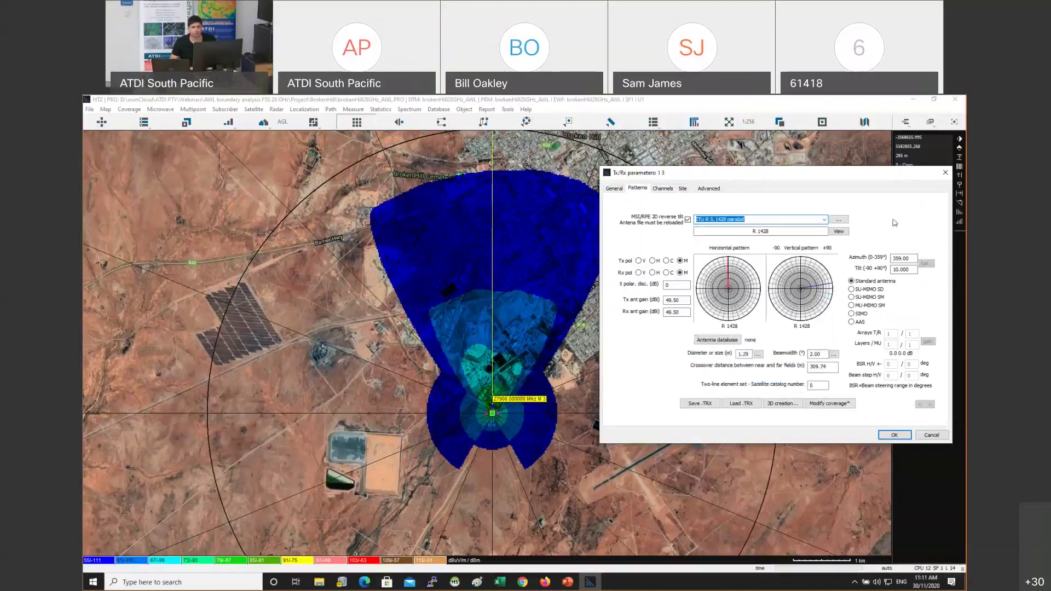
click(932, 436)
scroll(596, 343, down, 2)
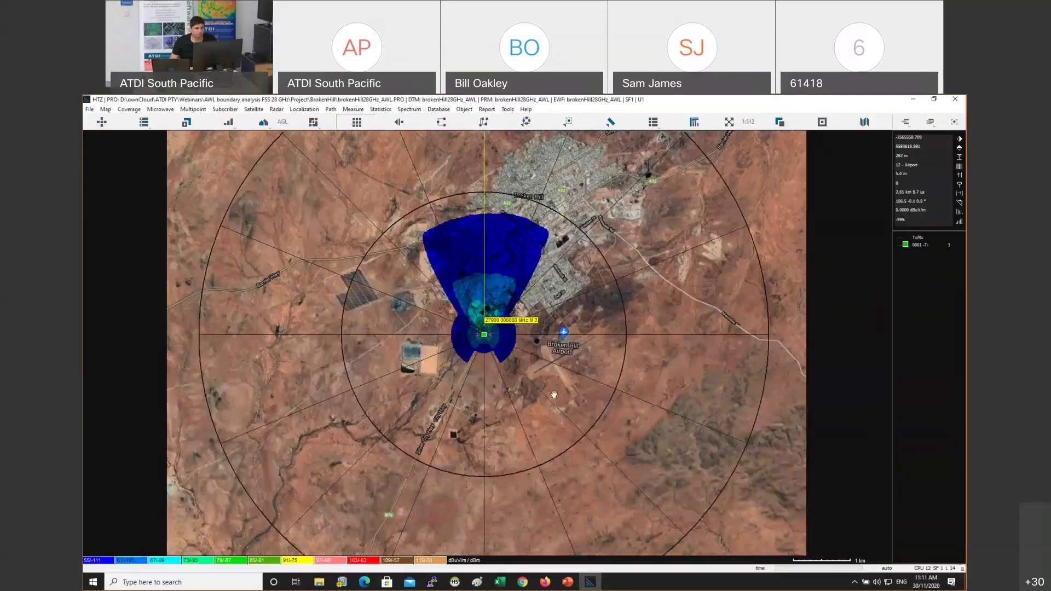
scroll(595, 342, up, 1)
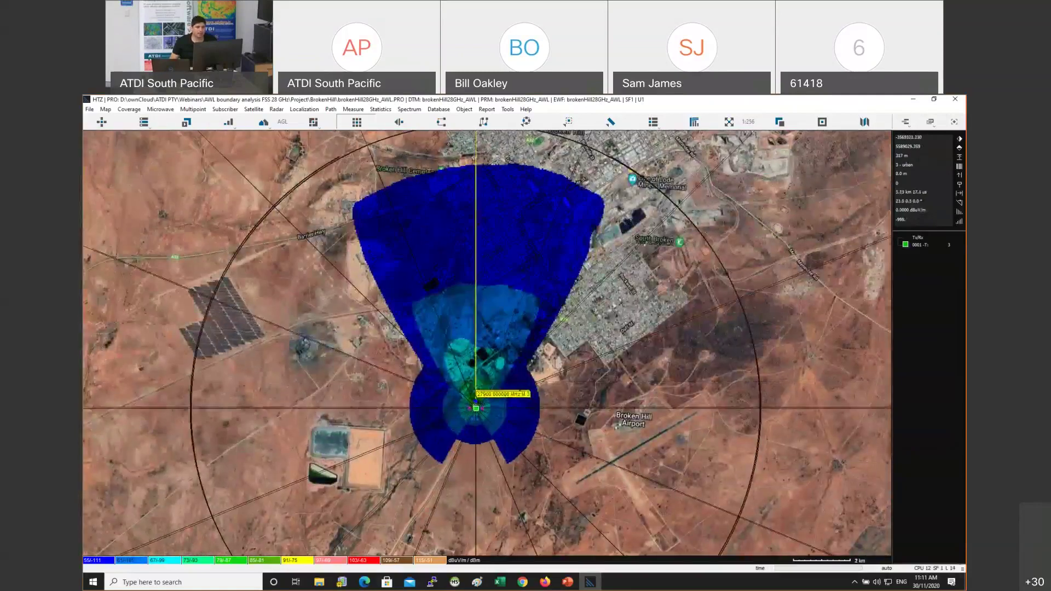
Set the project's propagation model to the ITU-R 525/526-15 method
click(507, 109)
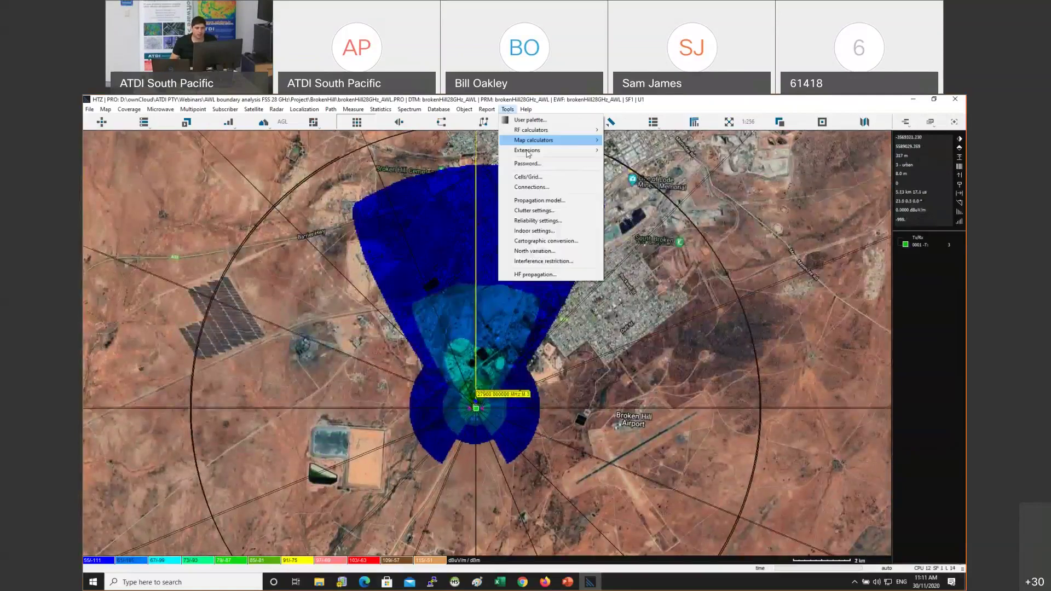
click(568, 204)
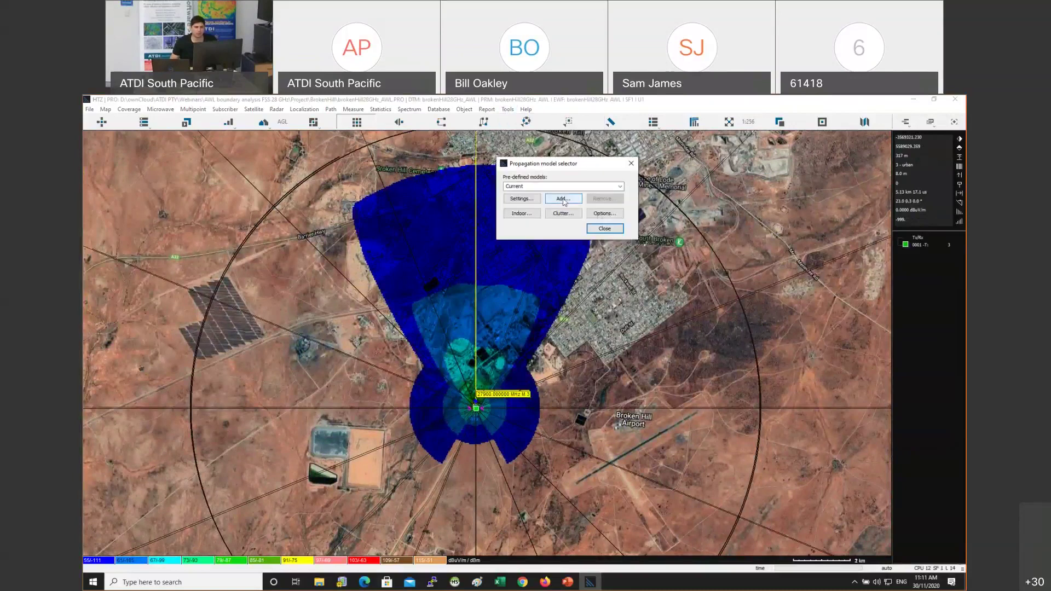
click(555, 201)
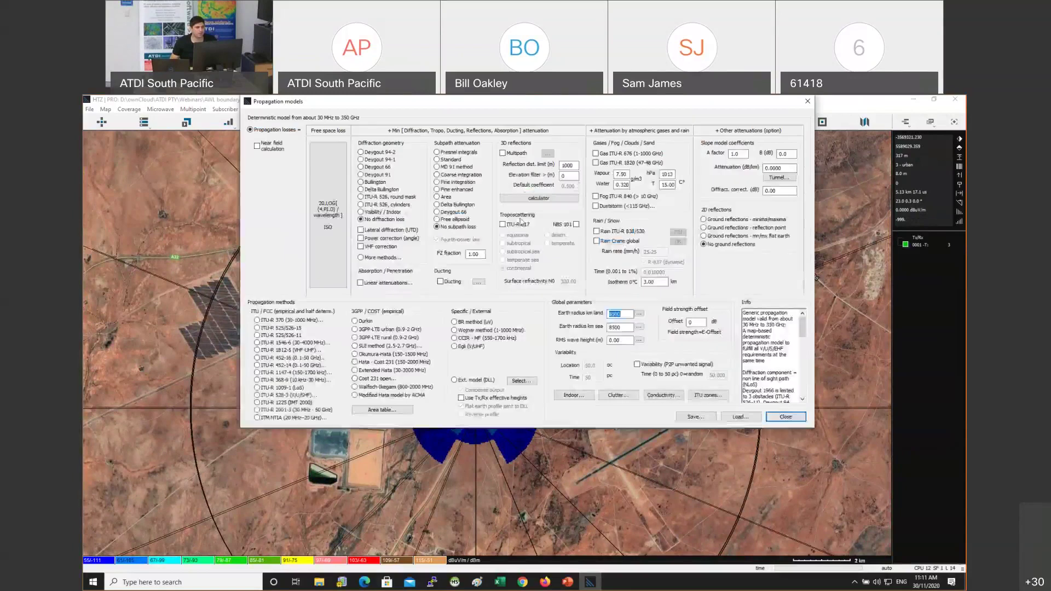
click(294, 329)
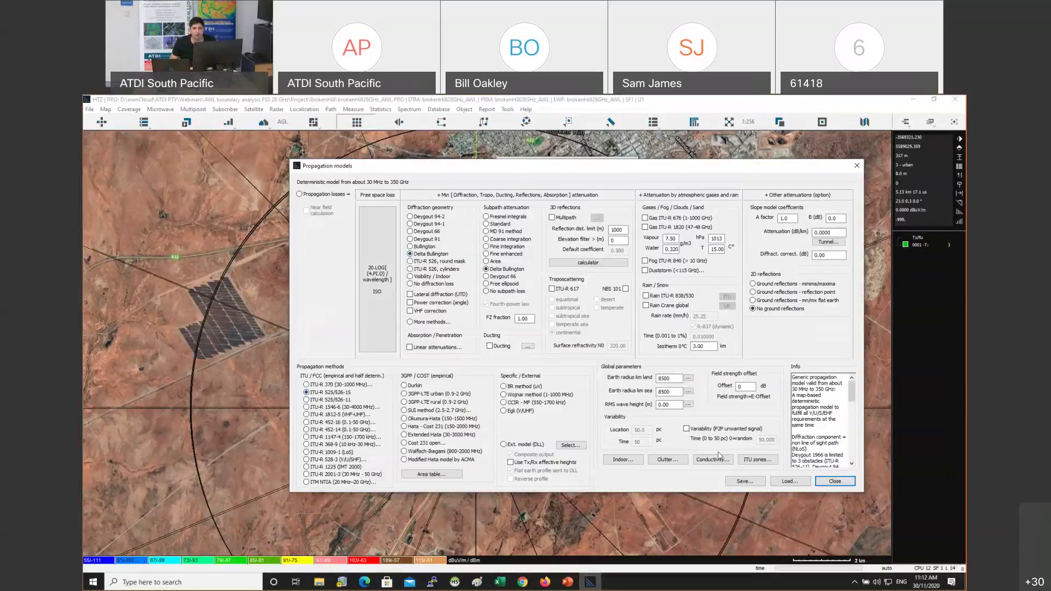
click(823, 484)
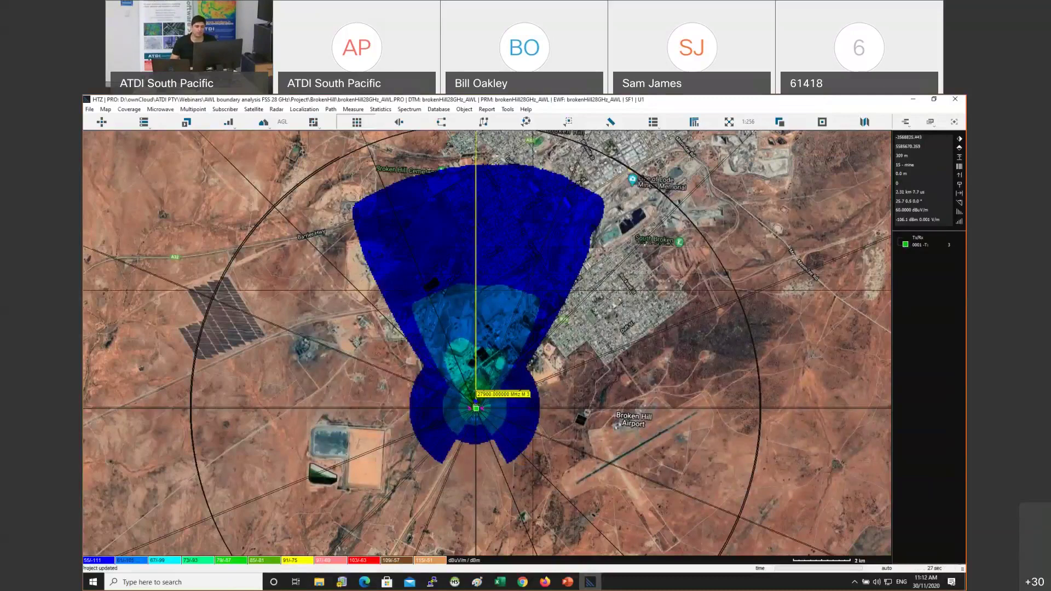
Display the clutter layer and examine the clutter classes between the earth station and the Broken Hill urban area
scroll(528, 294, down, 1)
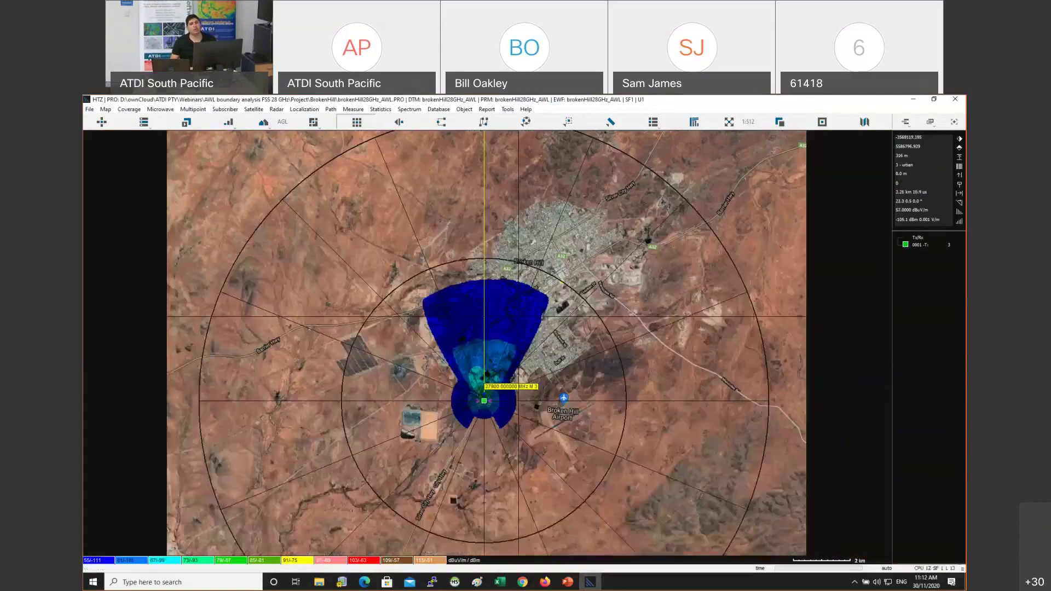
scroll(551, 291, up, 1)
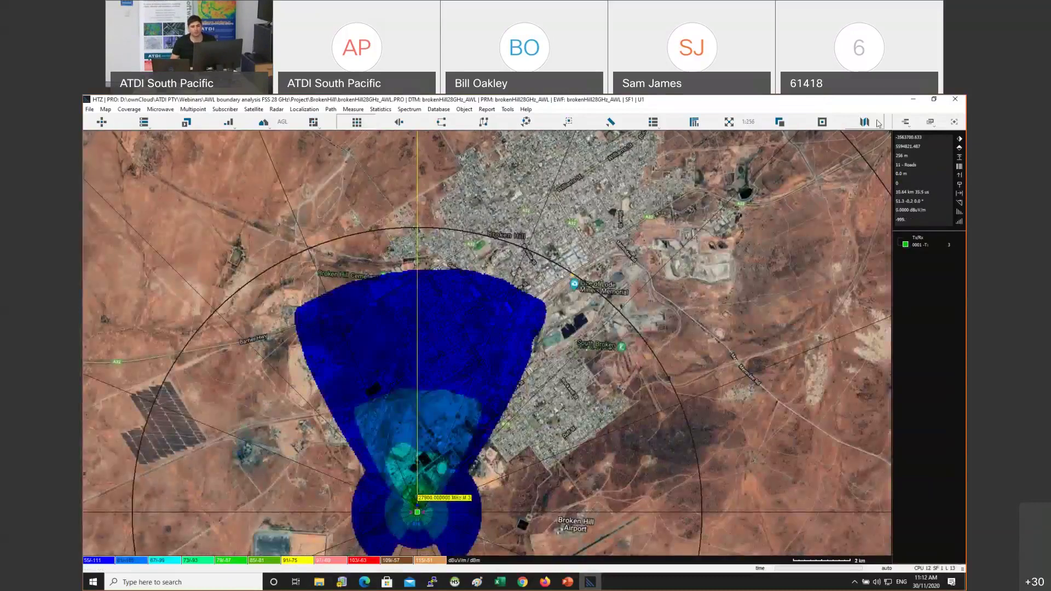
click(865, 121)
click(864, 121)
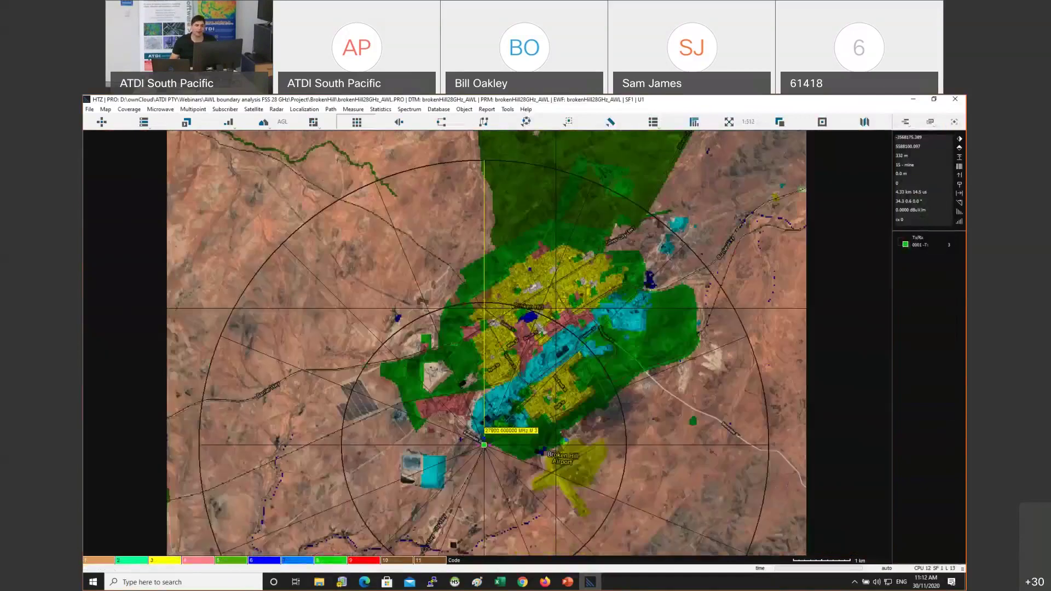
drag(484, 445, 484, 354)
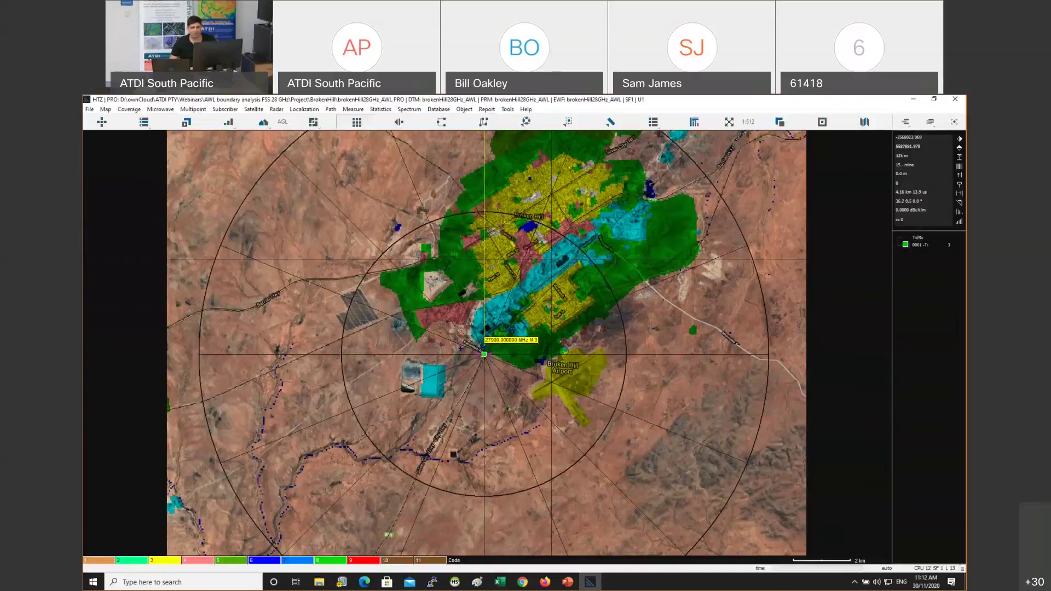
scroll(552, 259, up, 3)
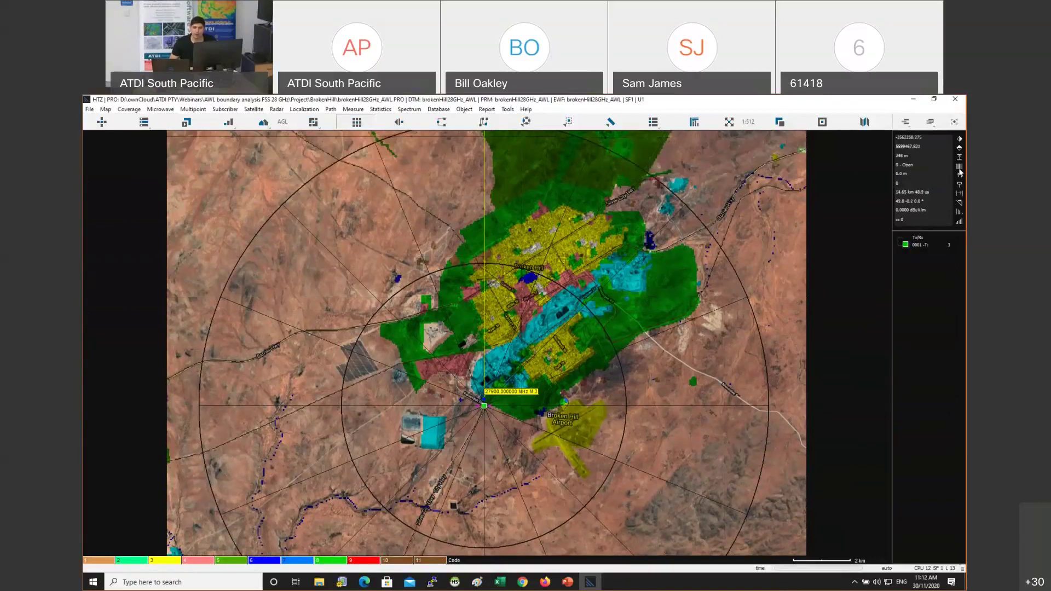
Set the clutter height to 0 for clutter codes 0 to 15 in the clutter parameters and apply the change
click(508, 109)
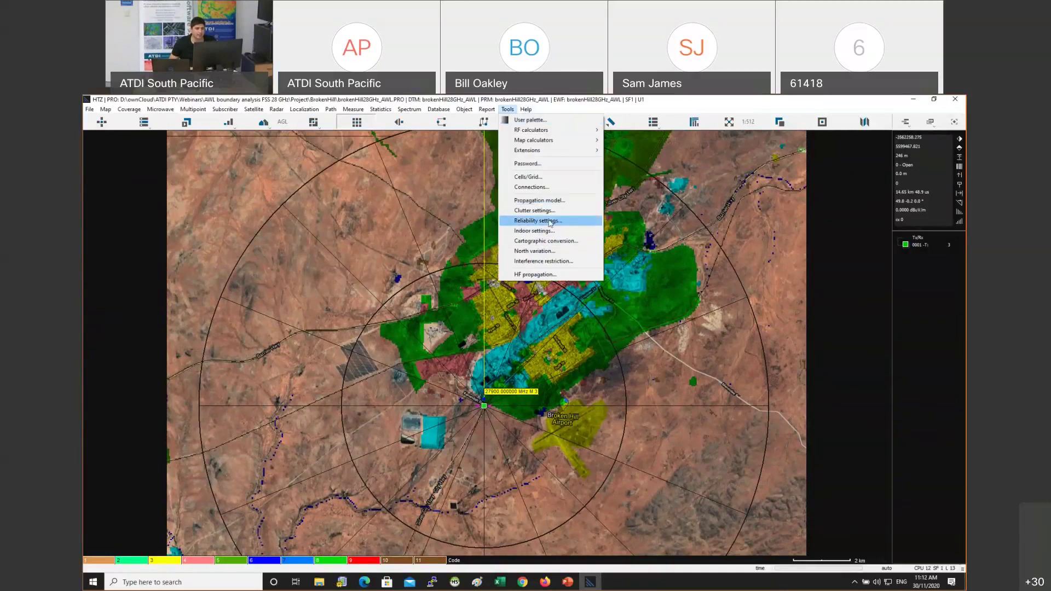
click(534, 211)
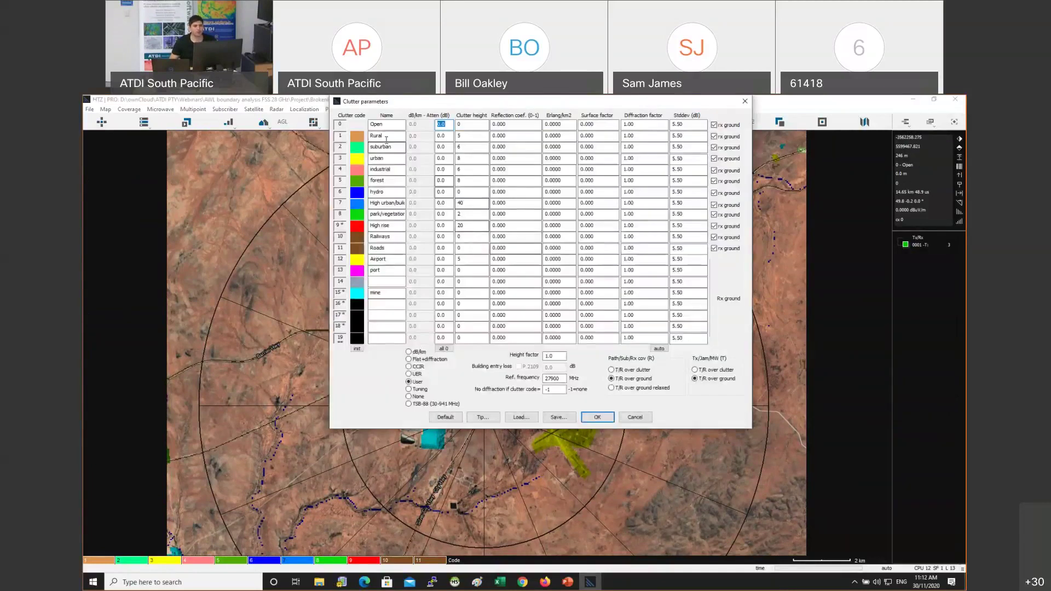
double_click(458, 124)
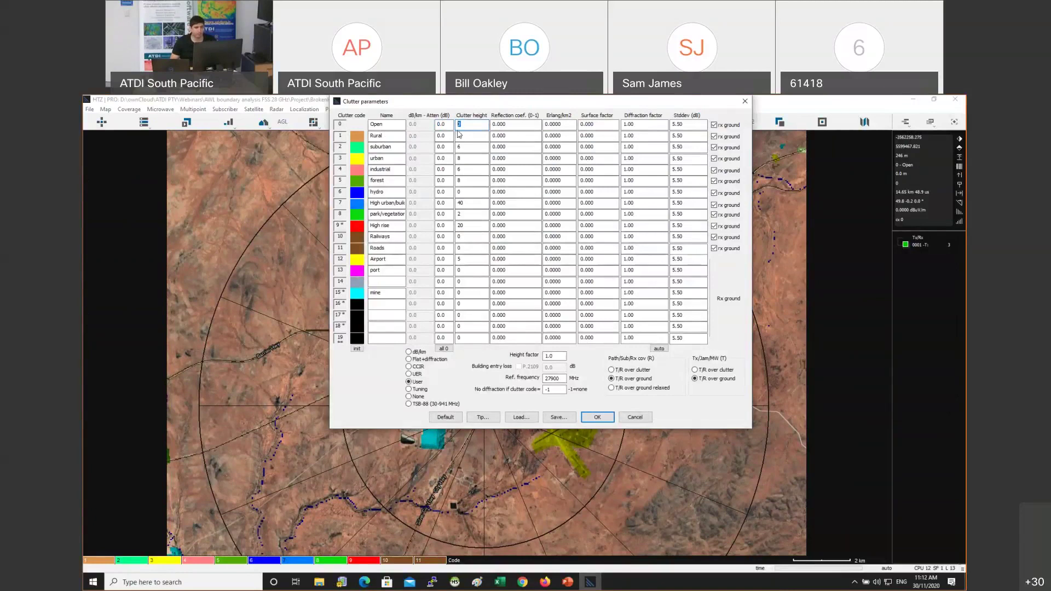
key(0)
key(Down)
key(0)
key(Down)
key(0)
key(Down)
key(0)
key(Down)
key(0)
key(Down)
key(0)
key(Down)
key(0)
key(Down)
key(0)
key(Down)
key(0)
key(Down)
key(0)
key(Down)
key(0)
key(Down)
key(0)
key(Down)
key(0)
key(Down)
key(0)
key(Down)
key(0)
key(Down)
key(0)
key(Down)
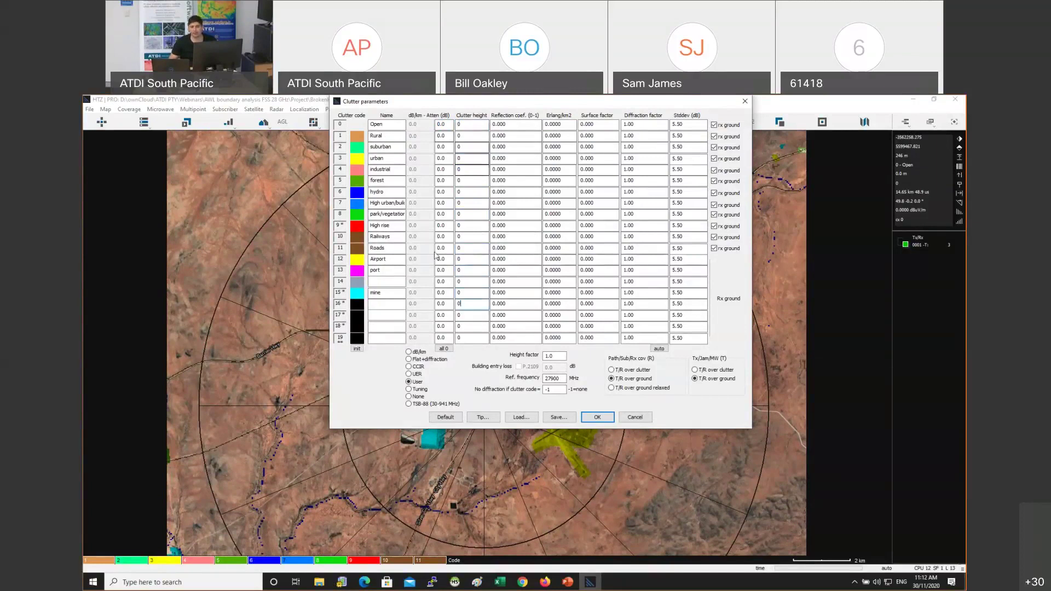
click(599, 417)
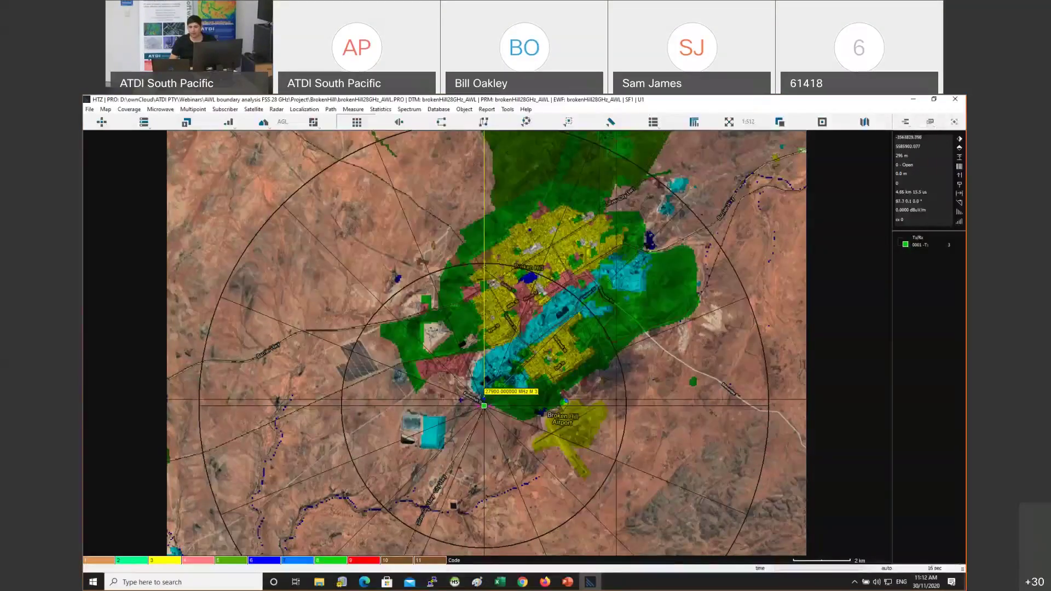
Inspect the coverage footprint's northern edge, western surroundings and overall extent against the distance rings
scroll(568, 366, down, 1)
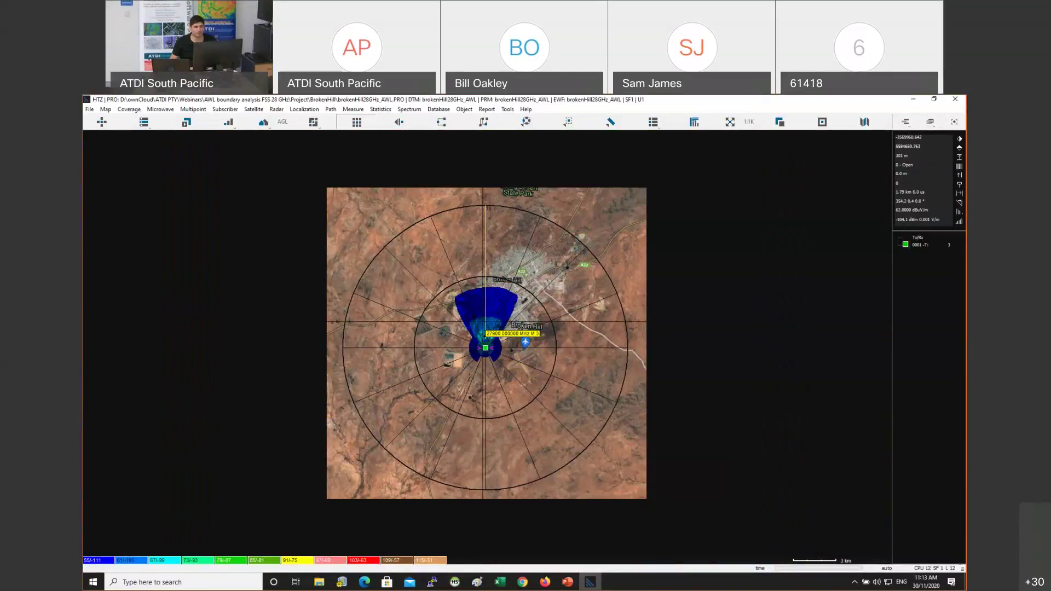
scroll(494, 323, up, 2)
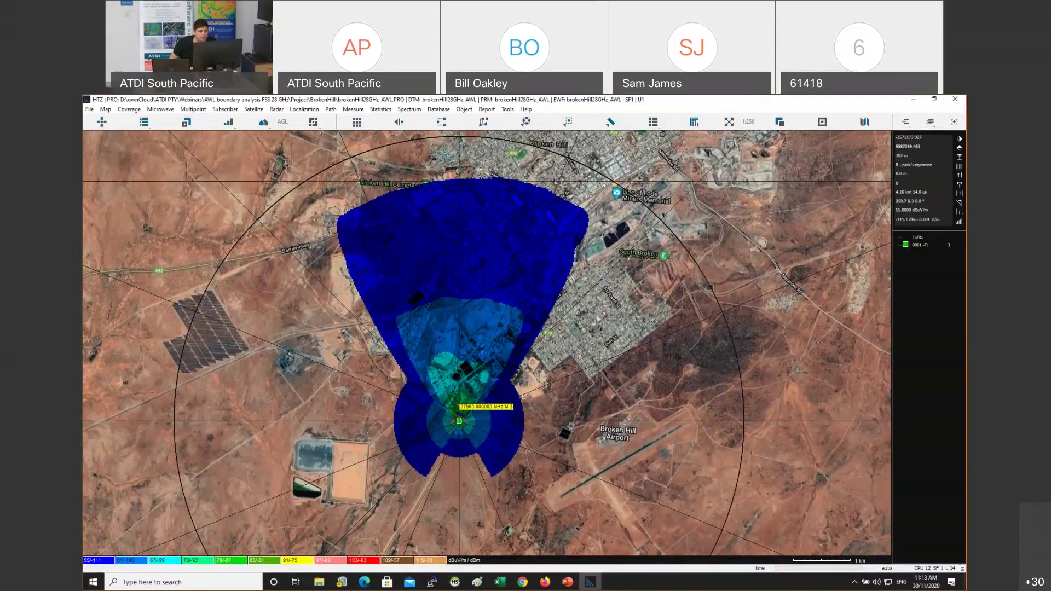
click(459, 176)
drag(459, 176, 669, 159)
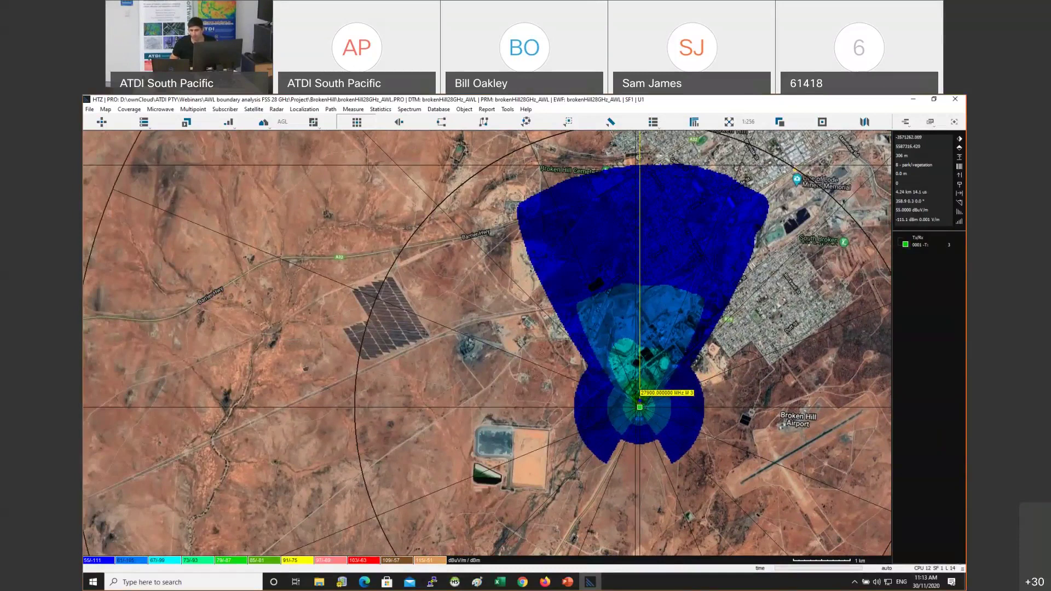
scroll(486, 345, down, 2)
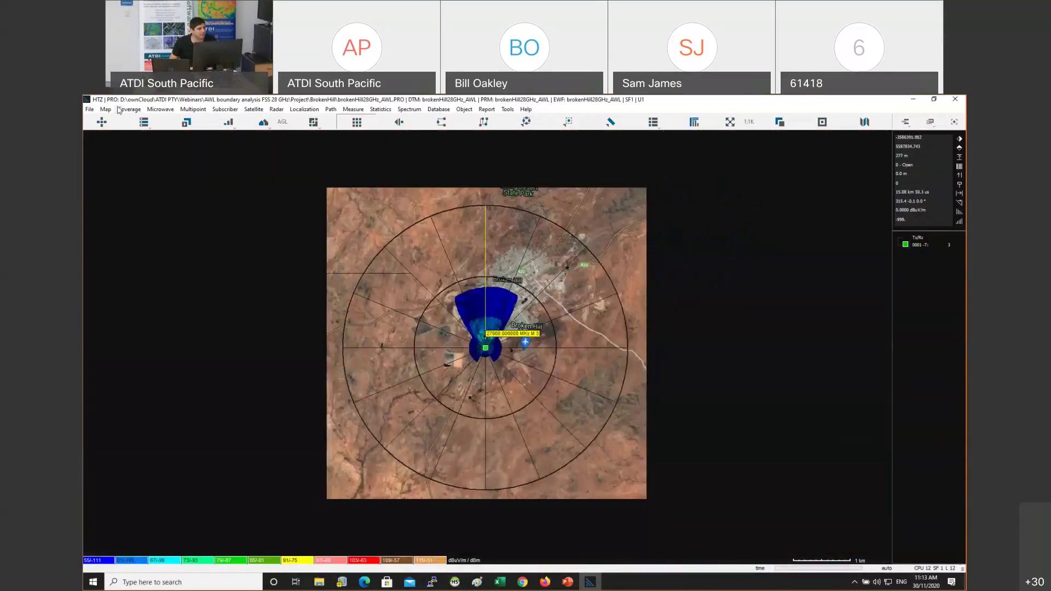
Select the Broken Hill earth station and bring up its available coverage operations
right_click(486, 348)
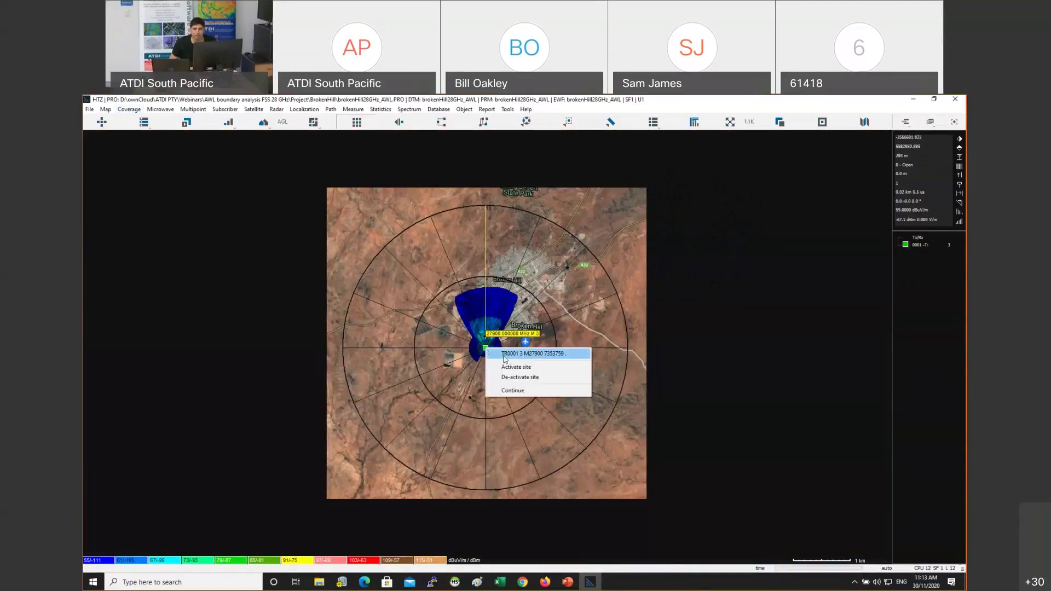
click(505, 355)
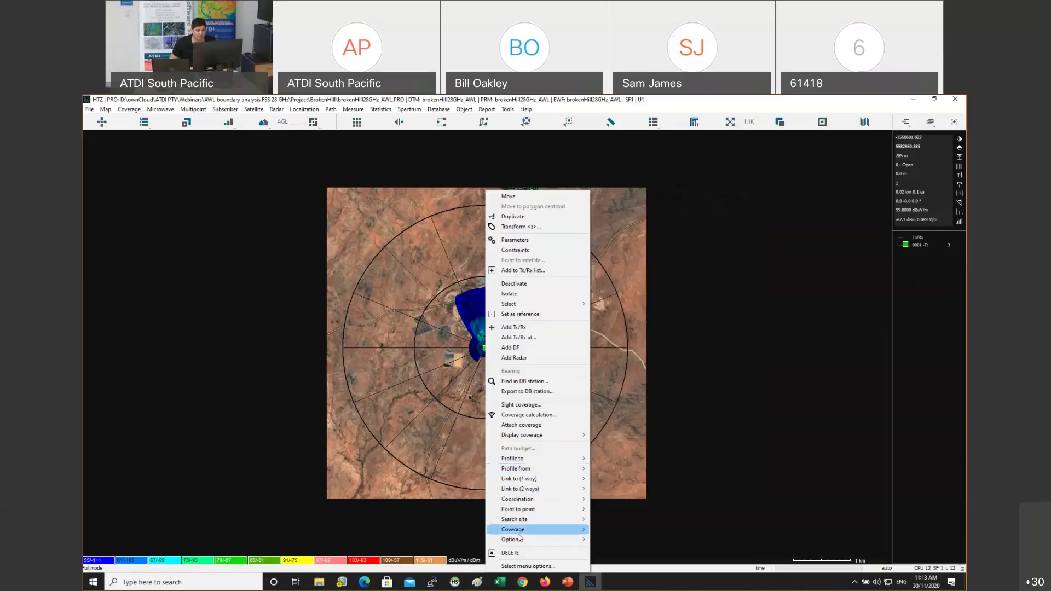
Start a terrestrial station coverage calculation for the station with minimum azimuth 350° and maximum azimuth 10°
mouse_move(543, 533)
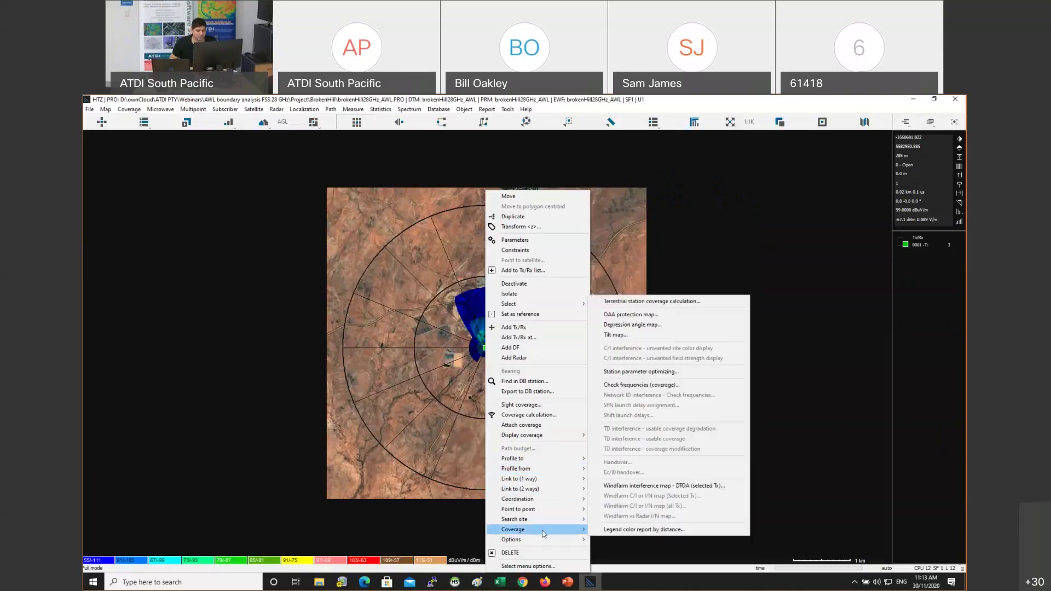
click(651, 308)
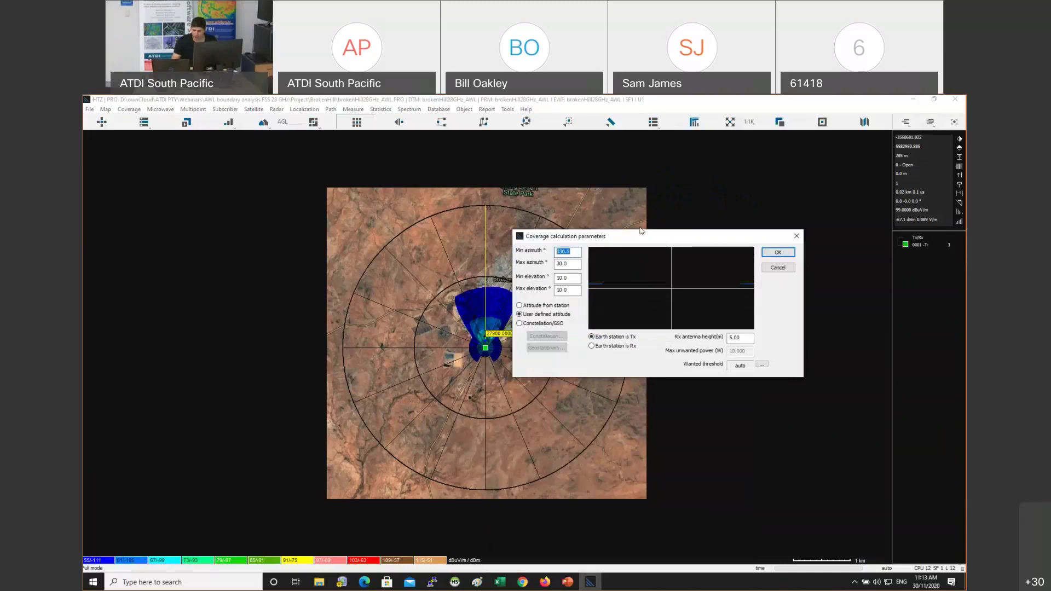
text(350)
key(Tab)
text(10)
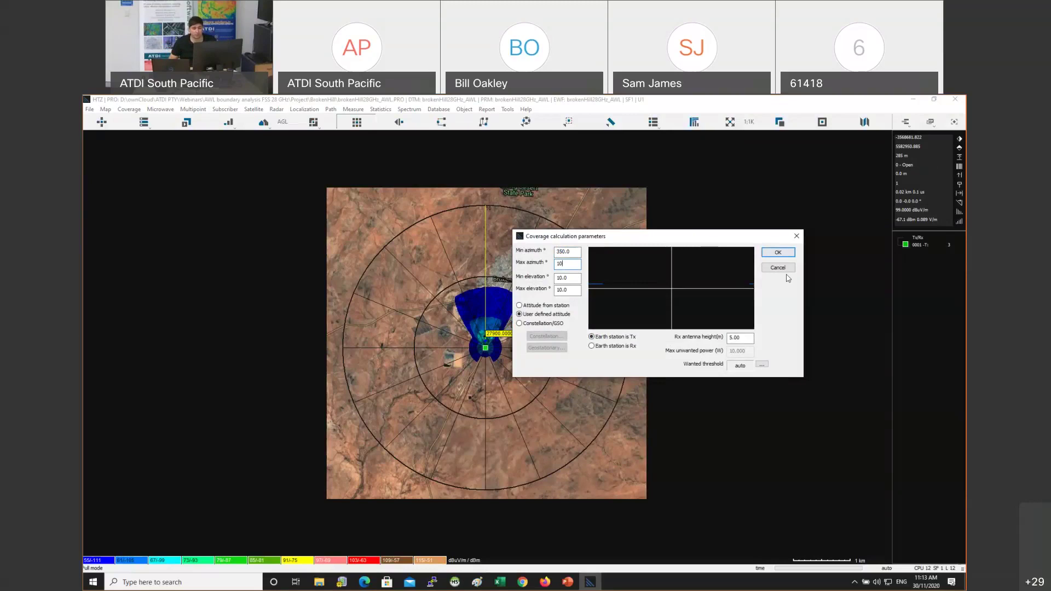
click(778, 253)
Set the coverage calculation limit distance to 5 km
scroll(463, 320, up, 1)
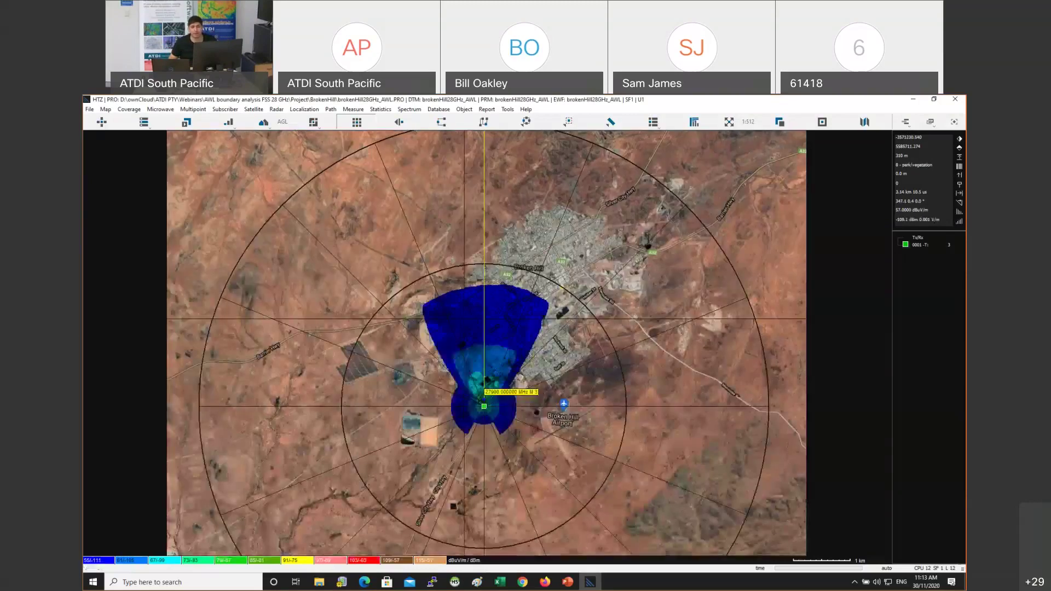
scroll(484, 407, down, 1)
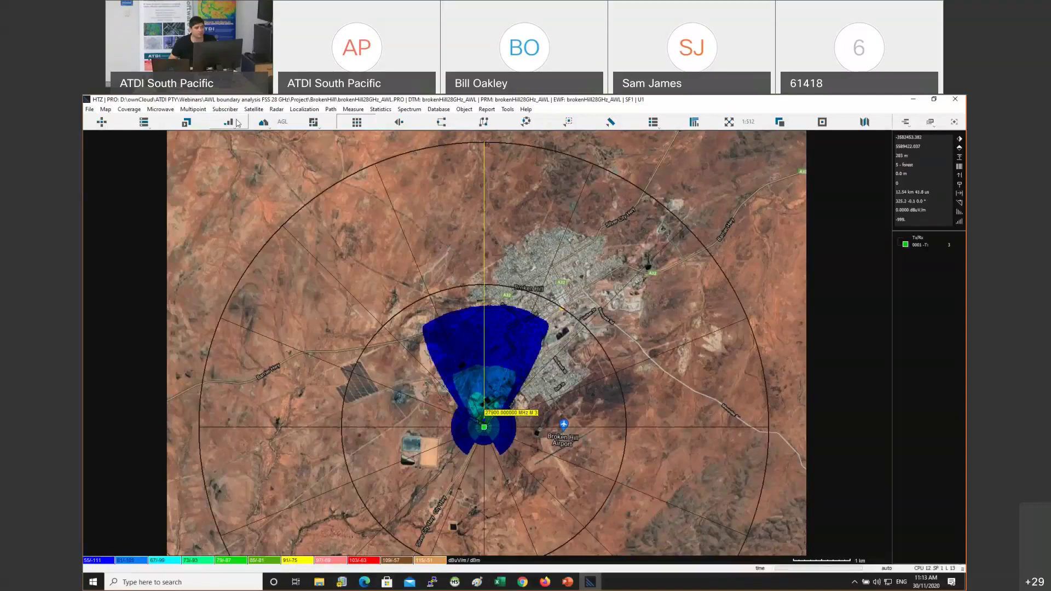
click(267, 124)
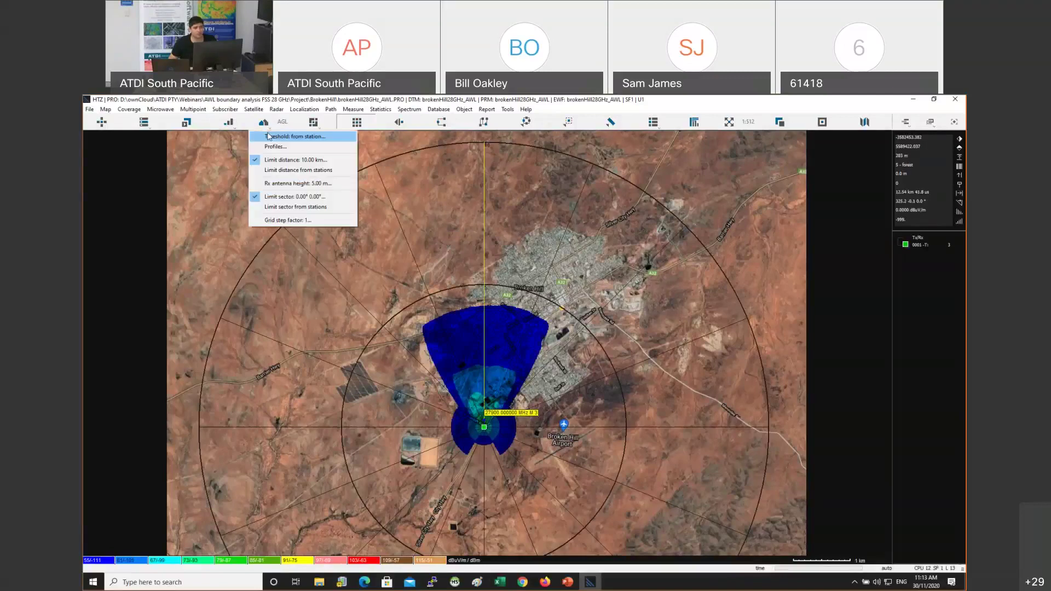
click(296, 159)
click(694, 340)
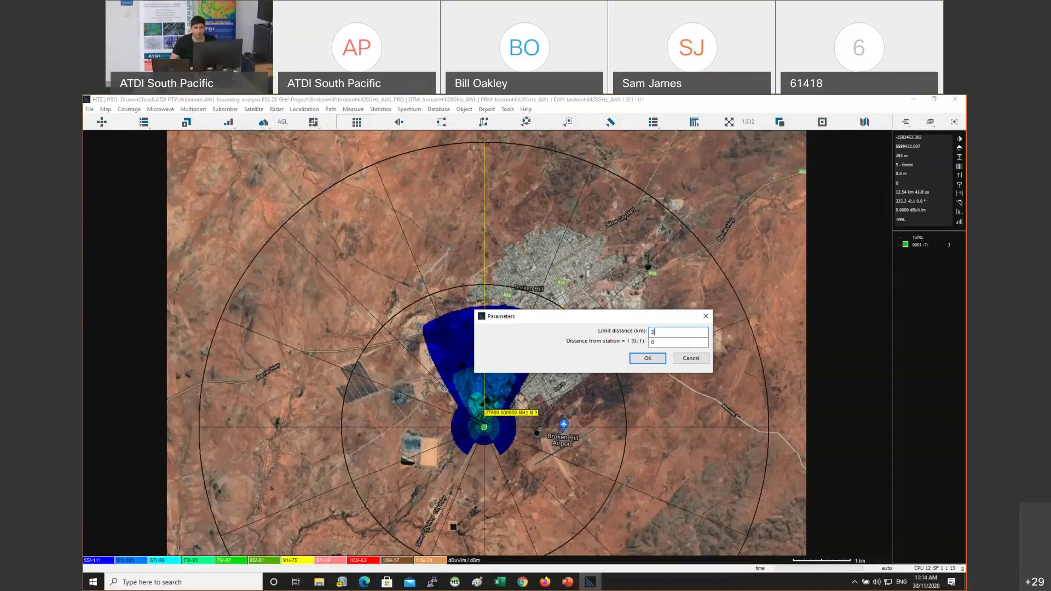
key(Return)
scroll(487, 268, down, 1)
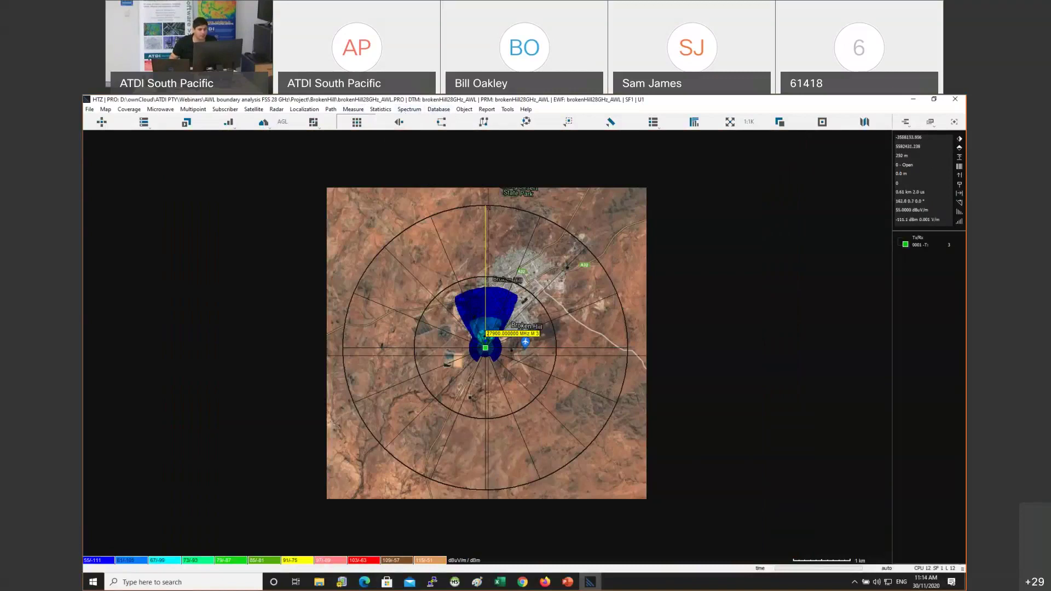
Run the station's terrestrial coverage calculation with azimuths 350° to 10°, elevation 10° and a 5 m Rx antenna height
right_click(485, 351)
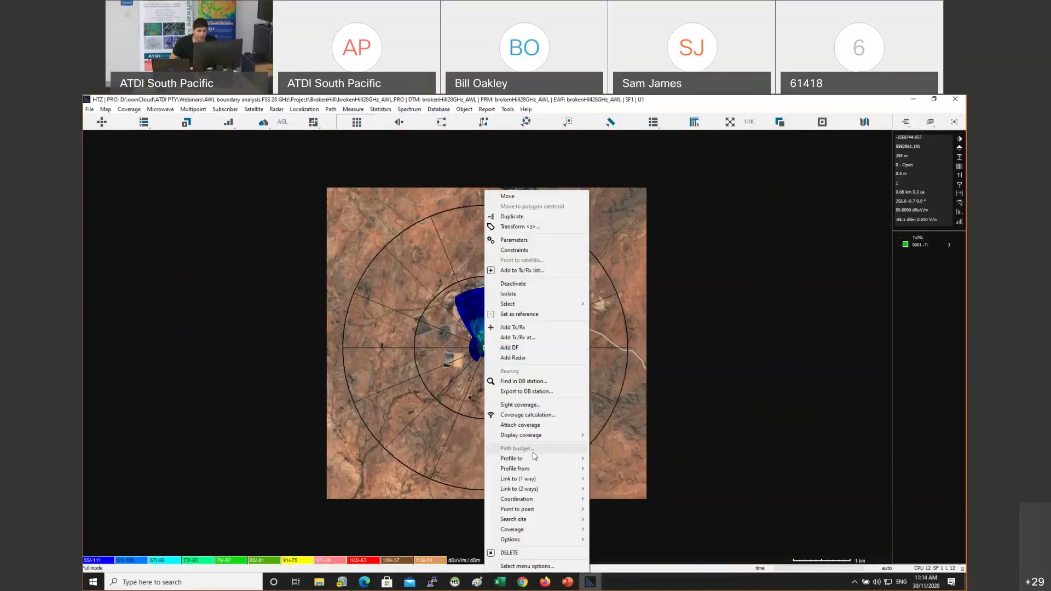
mouse_move(515, 529)
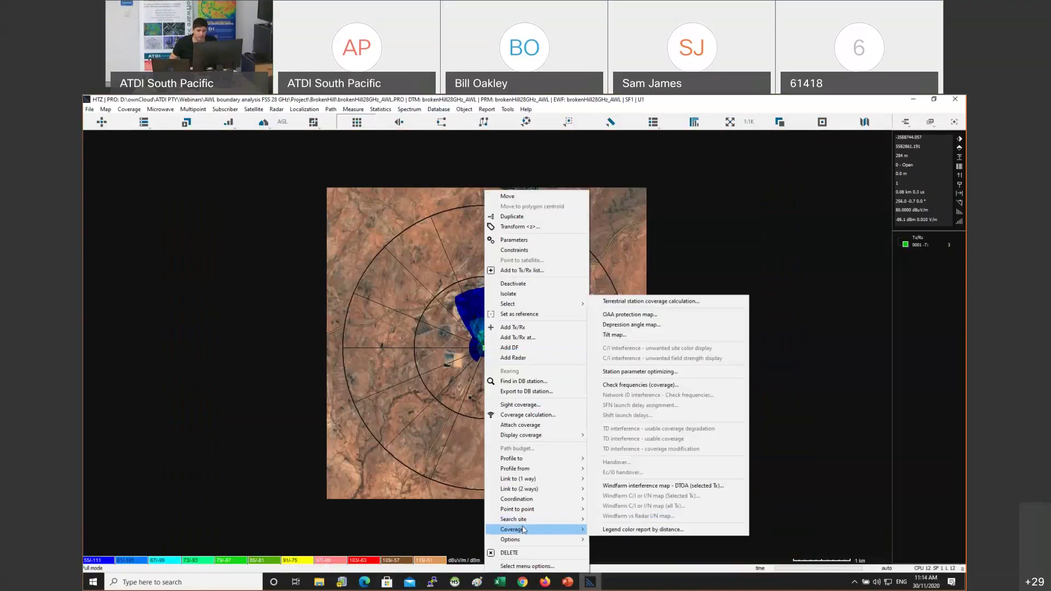
click(640, 302)
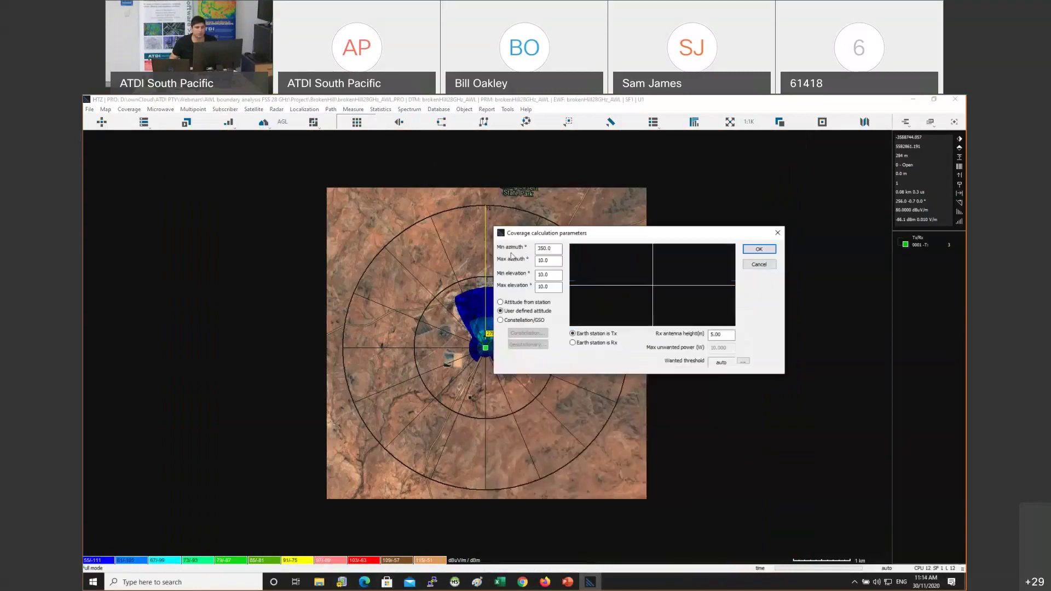
click(538, 261)
click(711, 334)
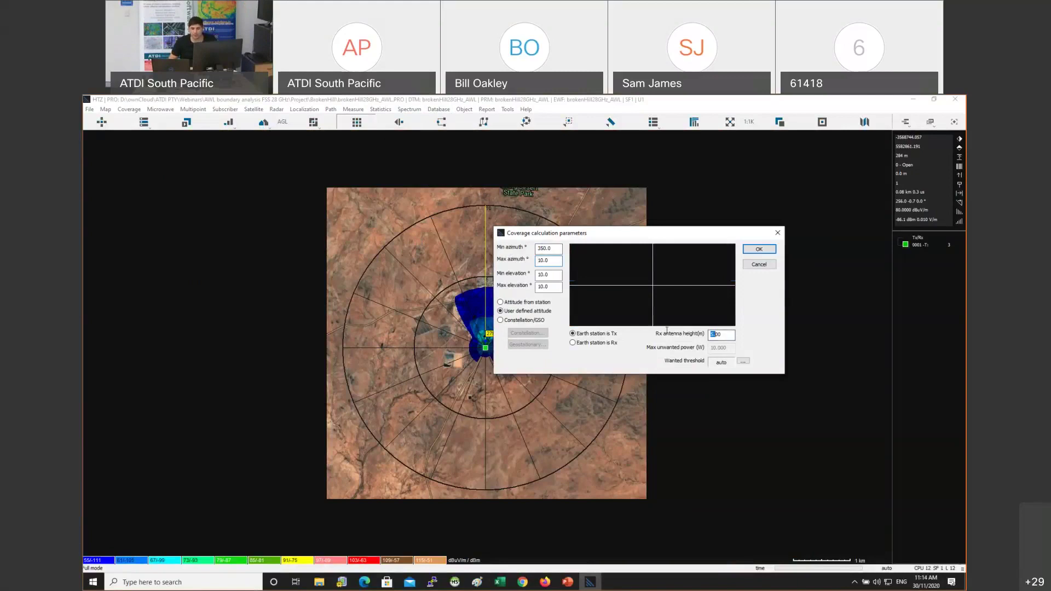
click(773, 253)
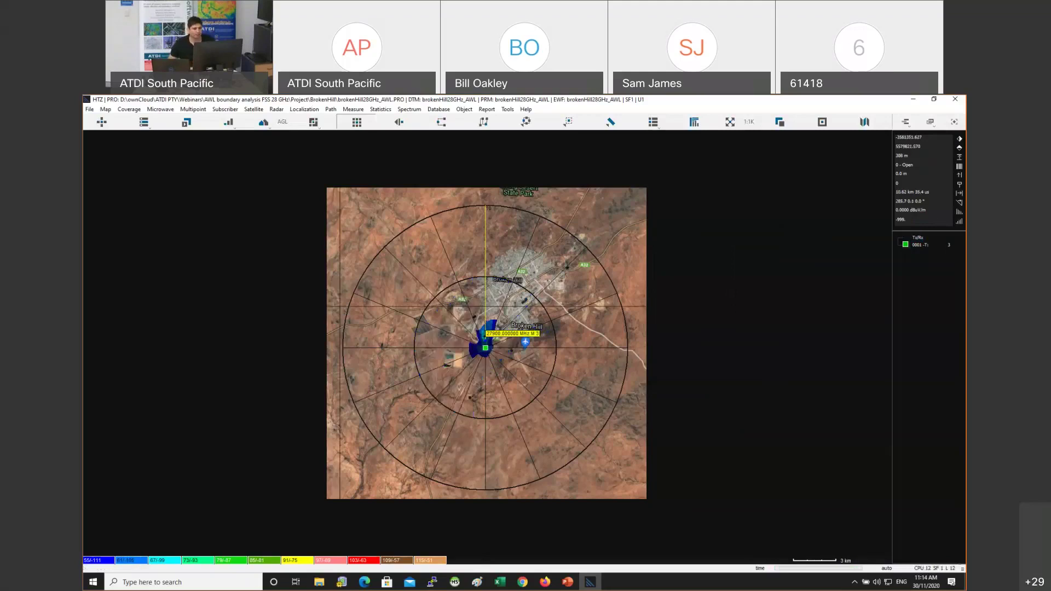
Examine the shape and signal levels of the calculated coverage area around the station
scroll(486, 361, up, 1)
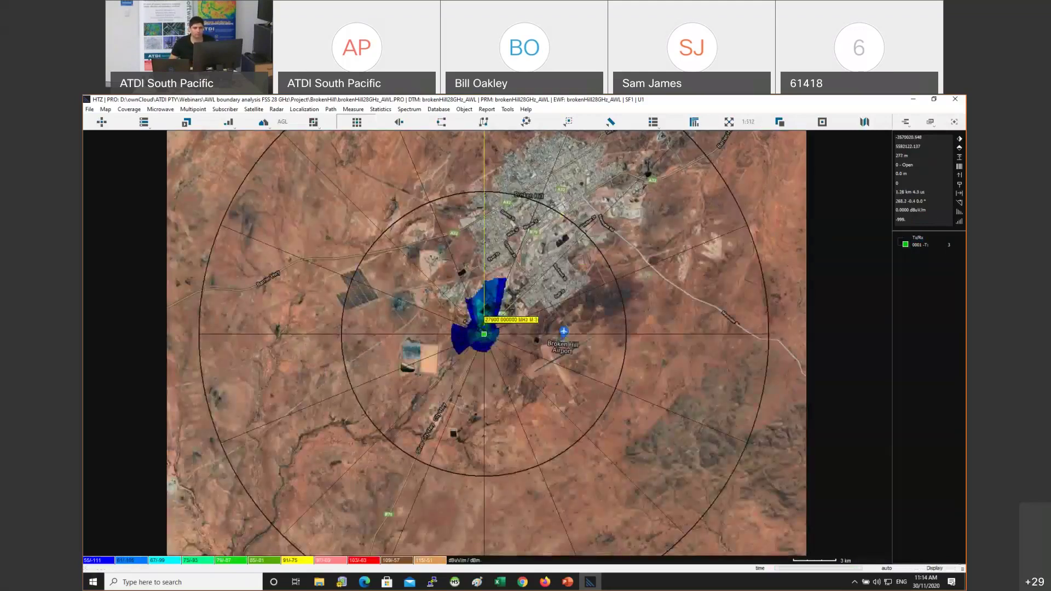
scroll(454, 329, up, 2)
drag(558, 389, 455, 416)
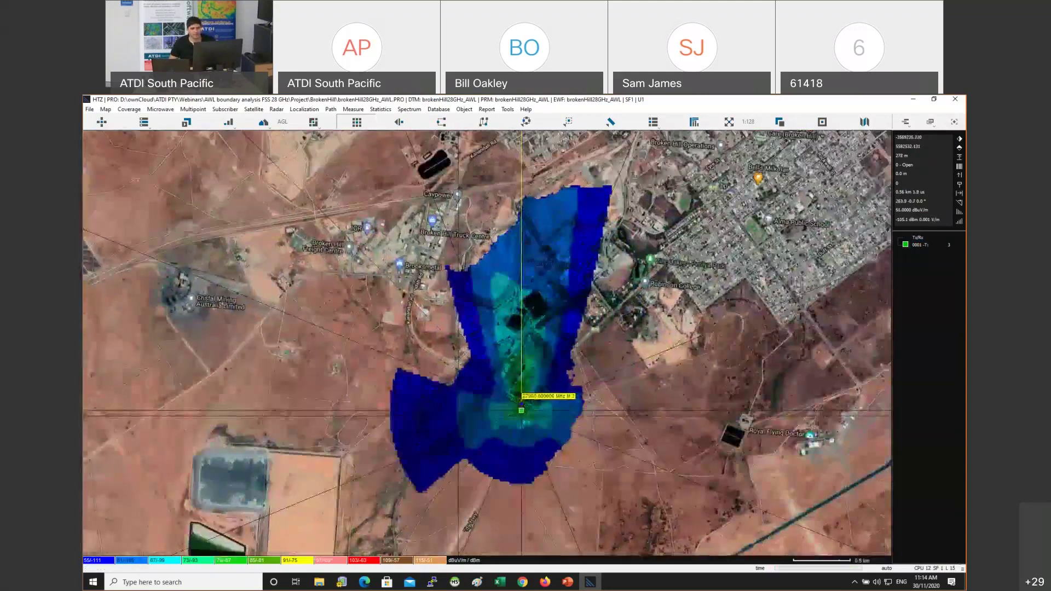
drag(555, 449, 491, 435)
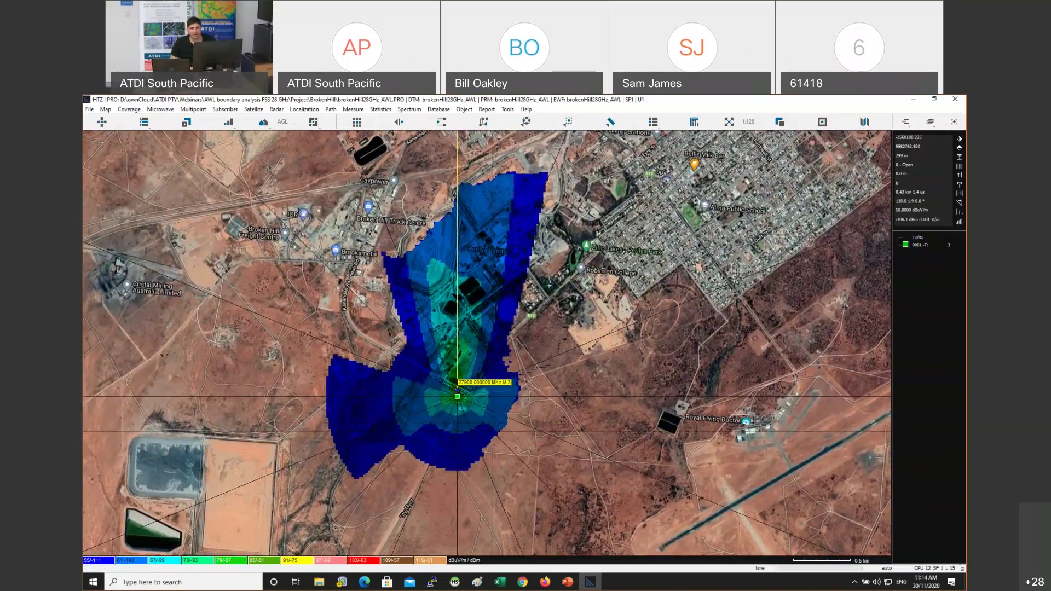
drag(492, 431, 483, 454)
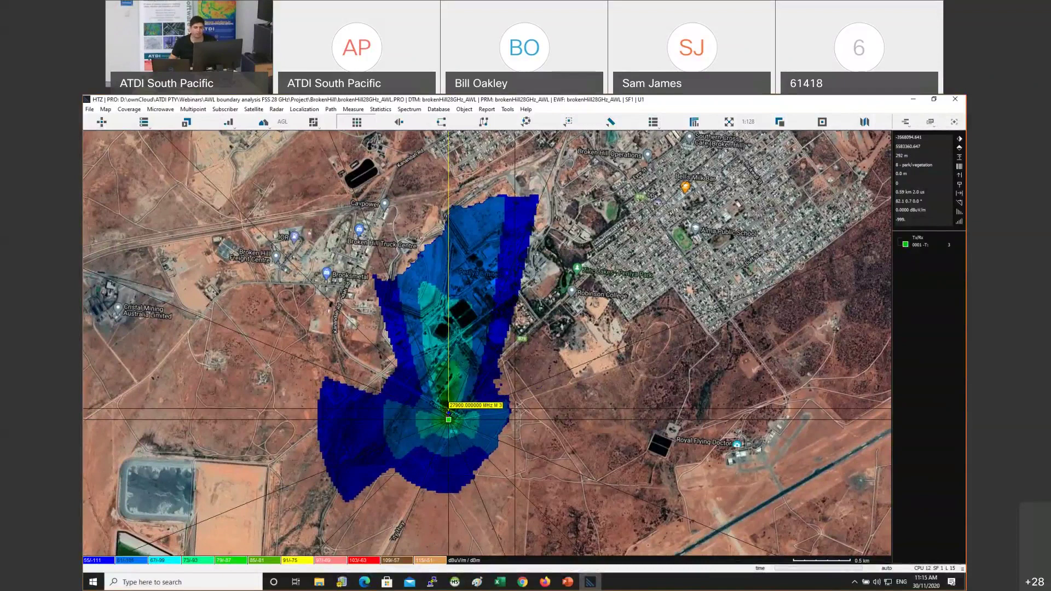
scroll(510, 405, down, 2)
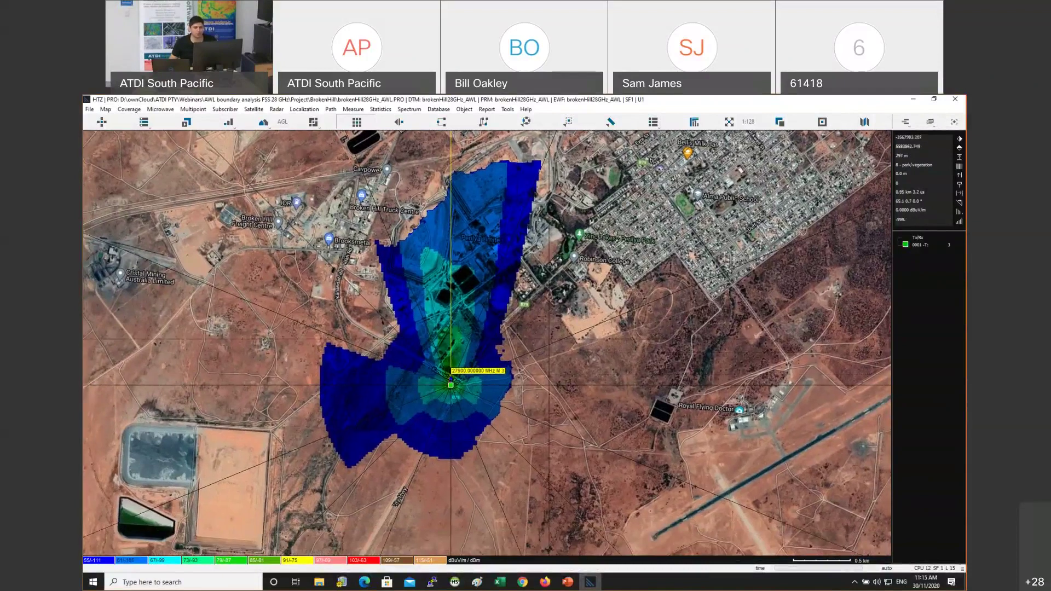
drag(502, 373, 525, 385)
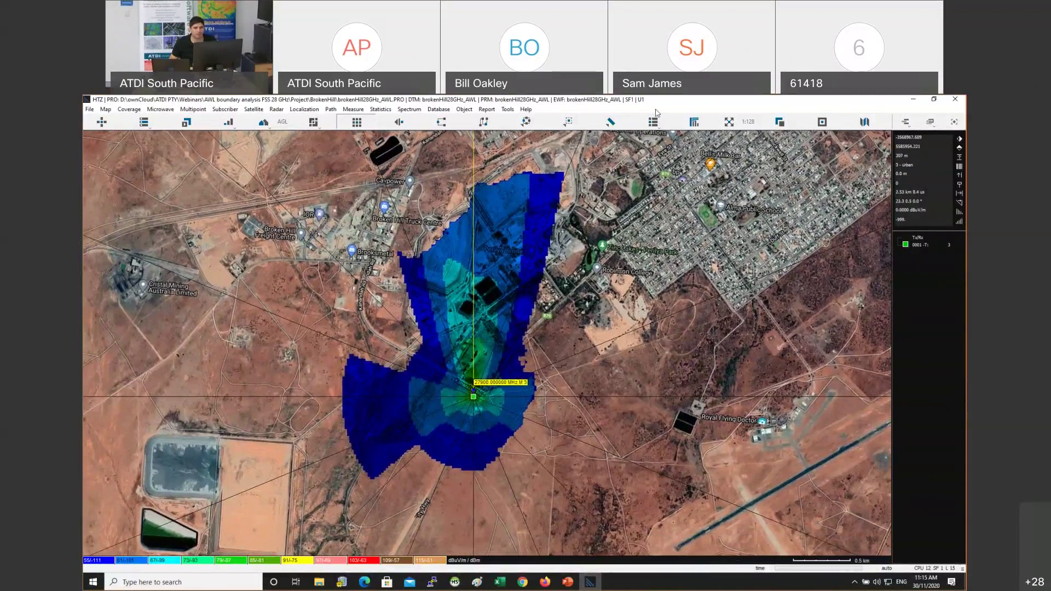
Inspect terrain profiles from the station towards the surrounding coverage area, then close the profile view
click(694, 122)
click(474, 465)
click(553, 470)
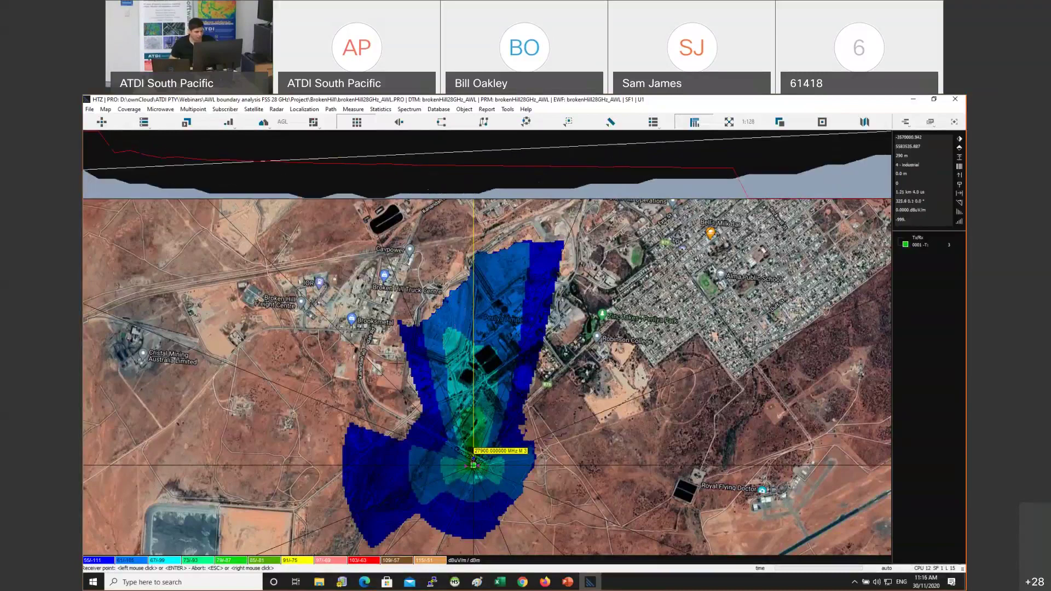
key(Escape)
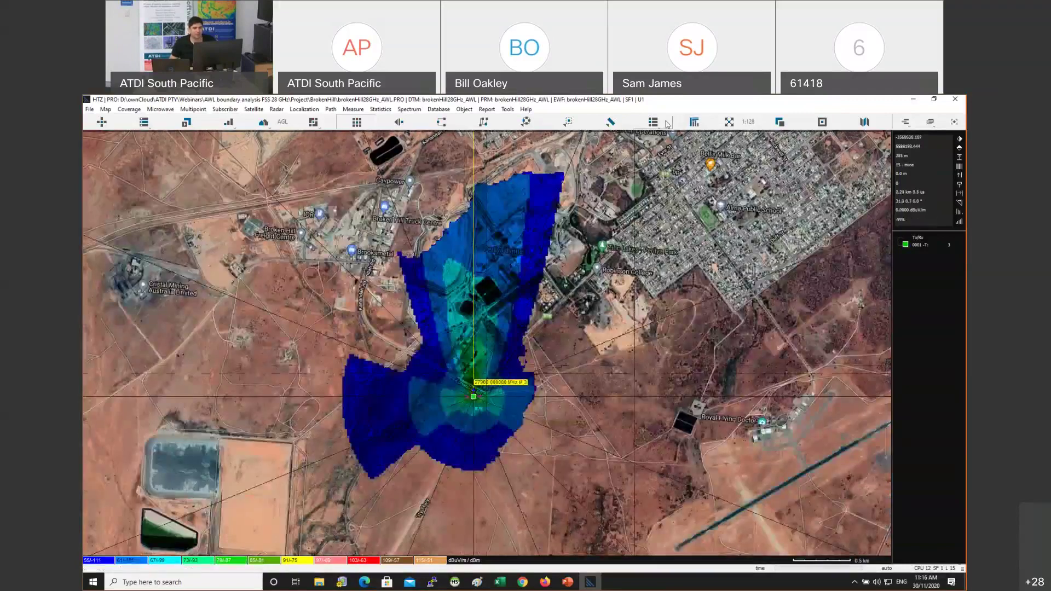
Set the first threshold of the dBuV/m - dBm coverage palette to -111 dBm
click(612, 122)
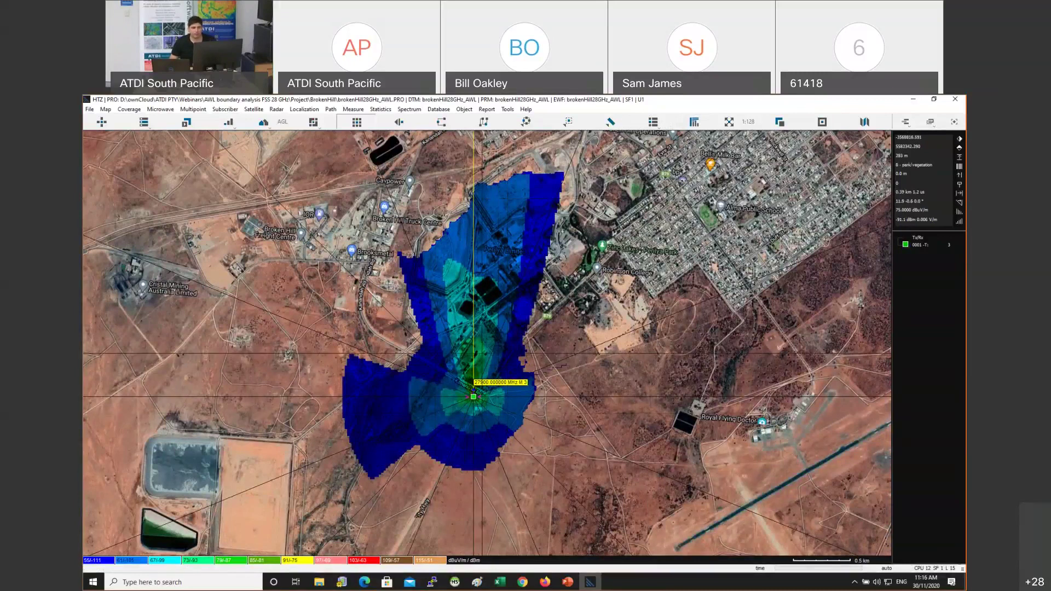
drag(482, 355, 473, 377)
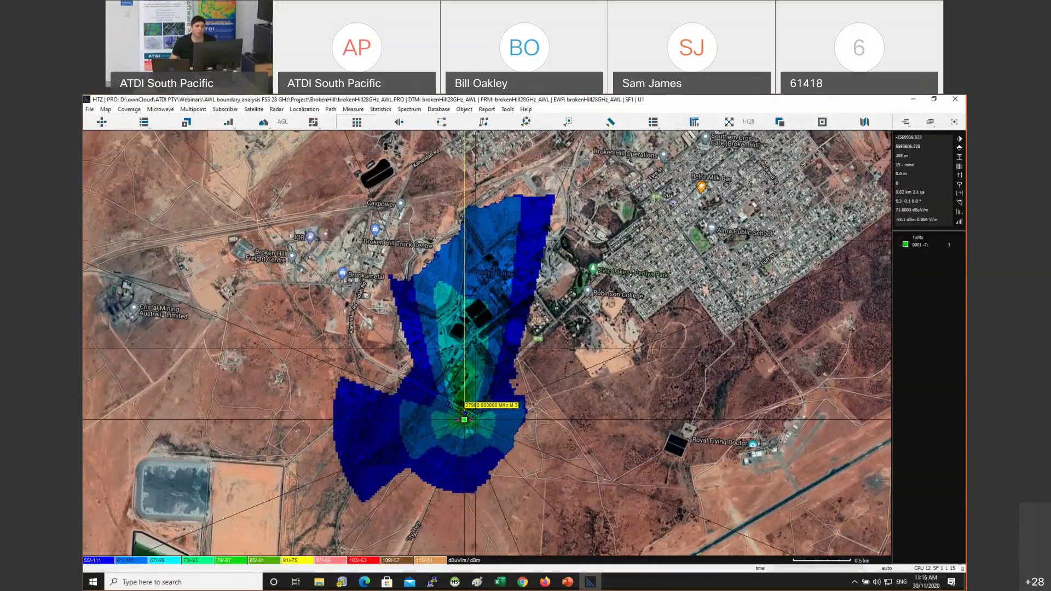
scroll(465, 408, up, 1)
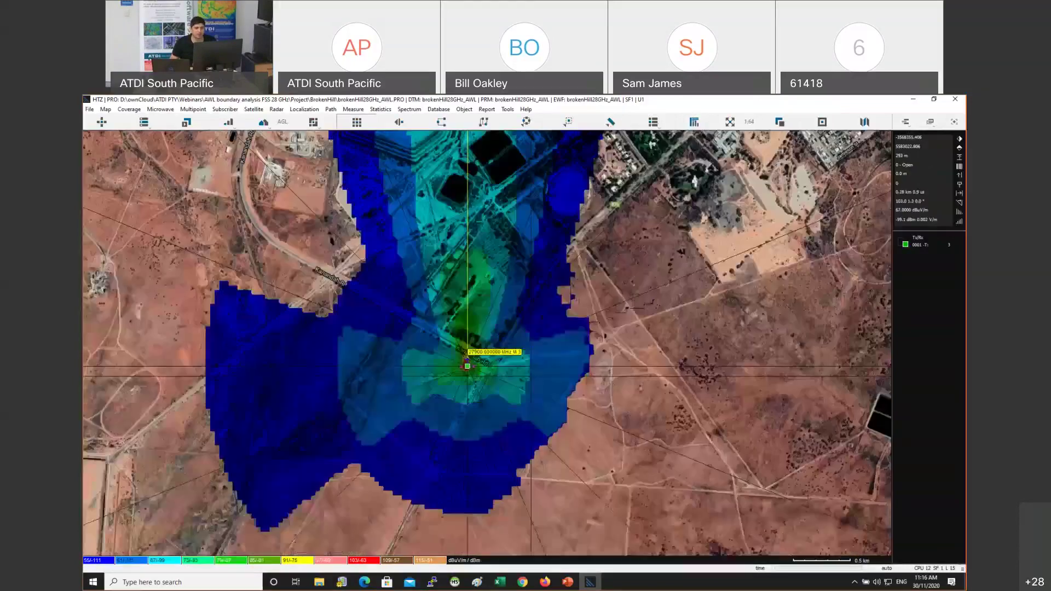
scroll(472, 289, down, 2)
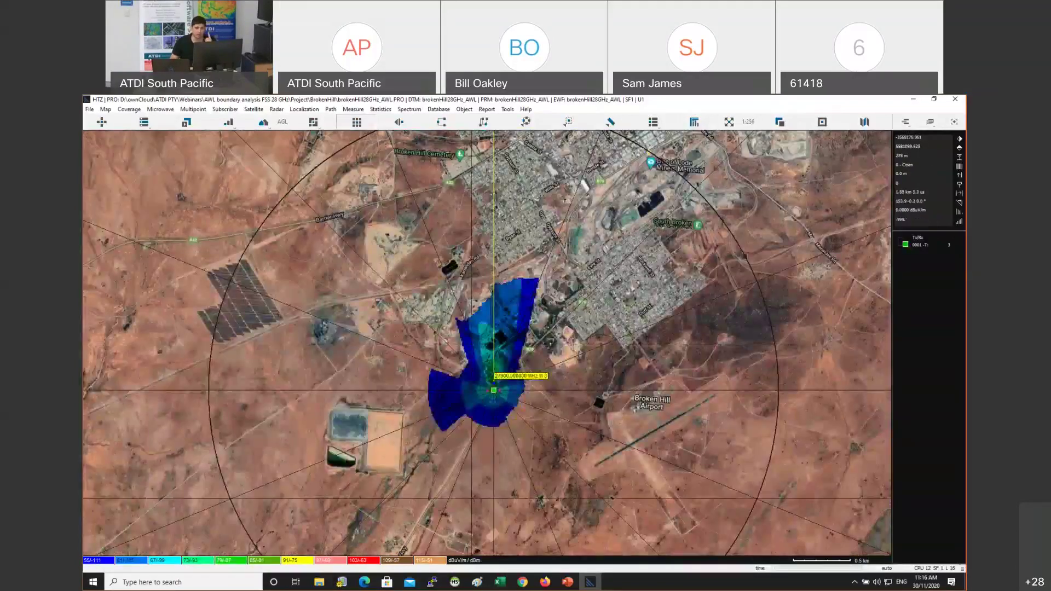
click(423, 560)
double_click(441, 263)
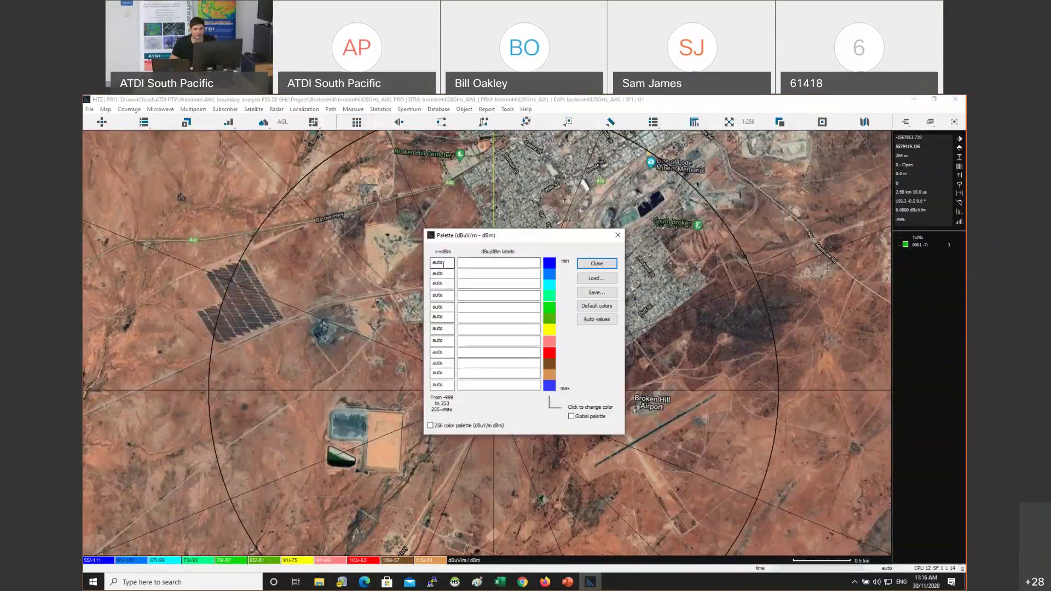
text(-111)
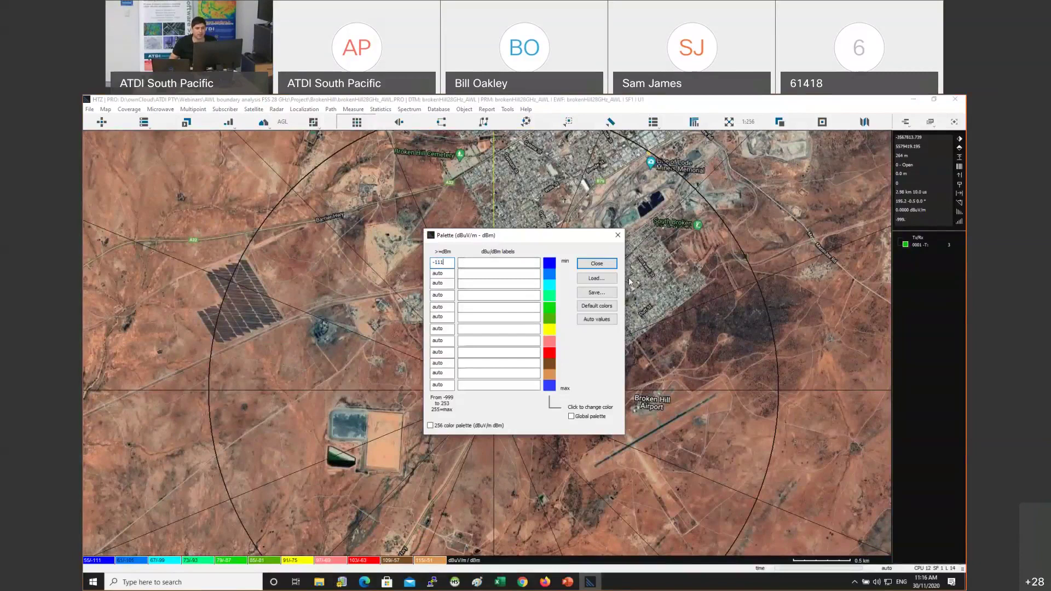
Label the -111 dBm palette level AREA BOUNDARY and apply the palette to the coverage
click(513, 260)
text(aREA)
key(BackSpace)
key(BackSpace)
key(BackSpace)
key(BackSpace)
key(BackSpace)
text(AR)
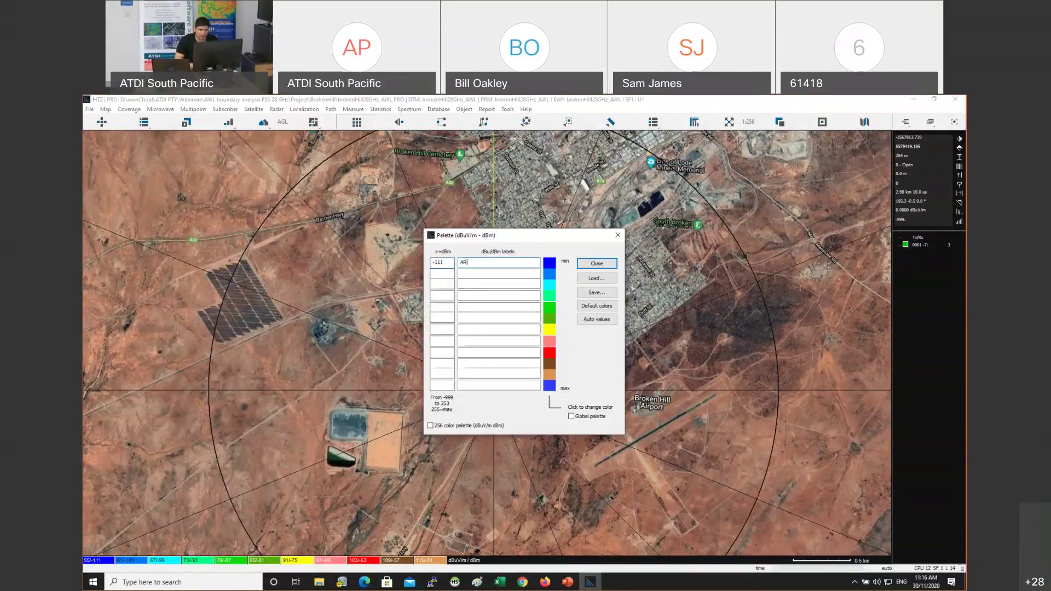
text(EA VOUNDARY)
key(BackSpace)
key(BackSpace)
key(BackSpace)
key(BackSpace)
key(BackSpace)
key(BackSpace)
text(BONUNDARY)
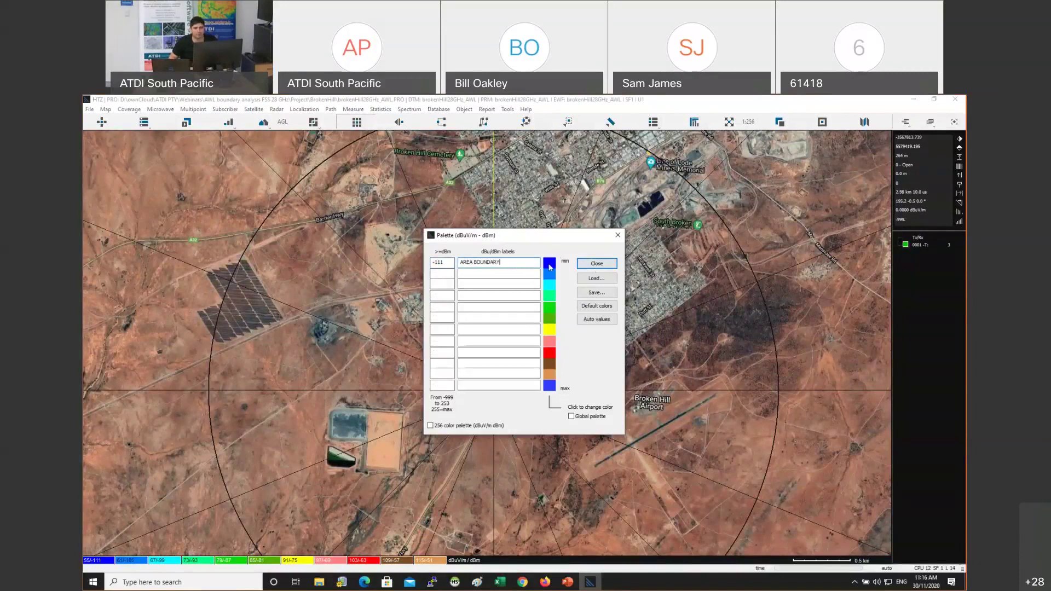
click(597, 263)
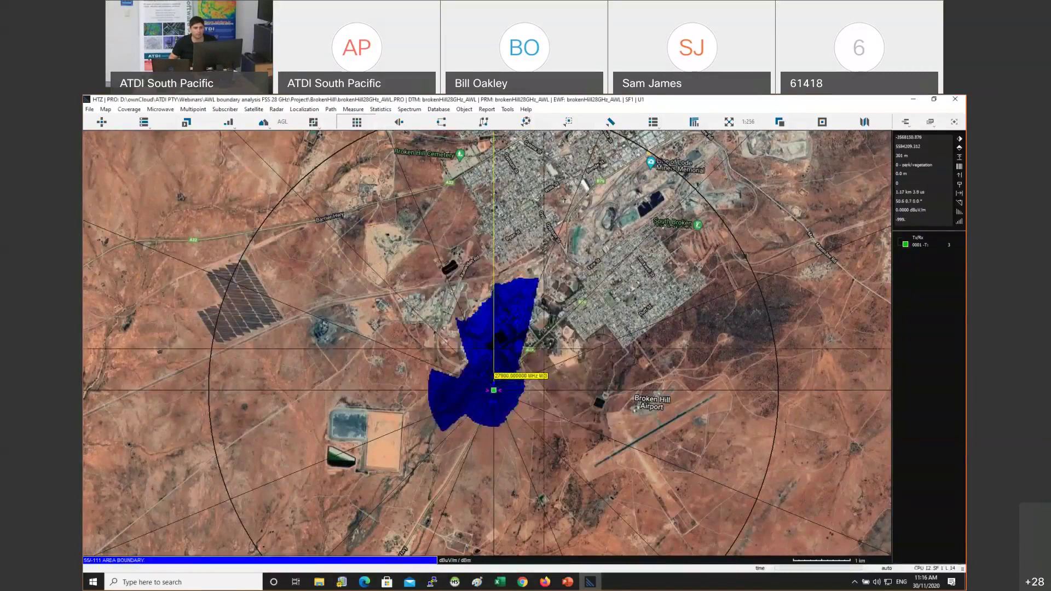
Examine the single-colour area boundary around the station against the map
scroll(569, 393, up, 1)
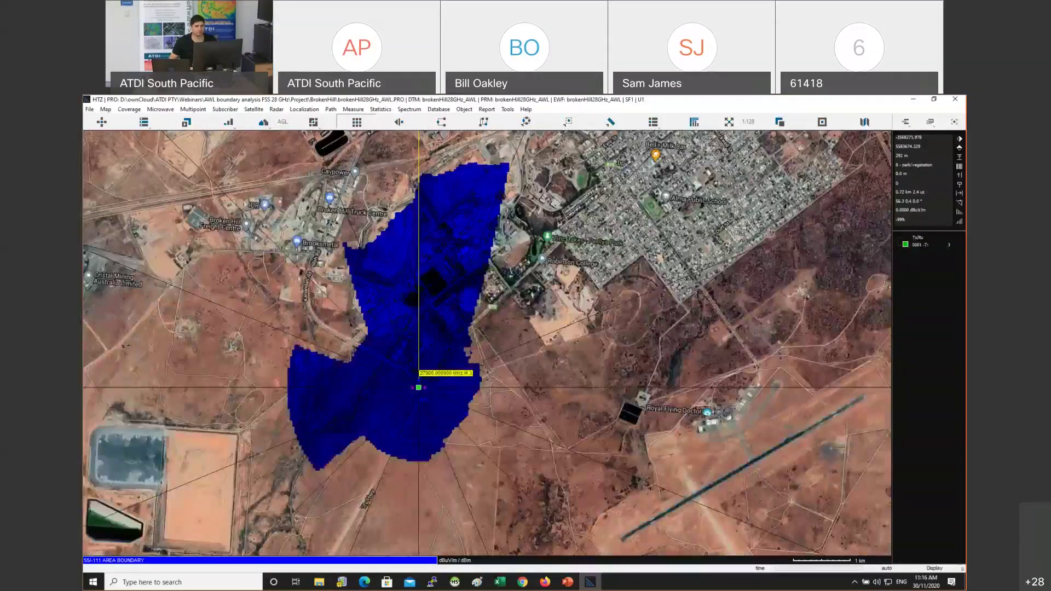
scroll(729, 511, up, 1)
scroll(486, 302, down, 2)
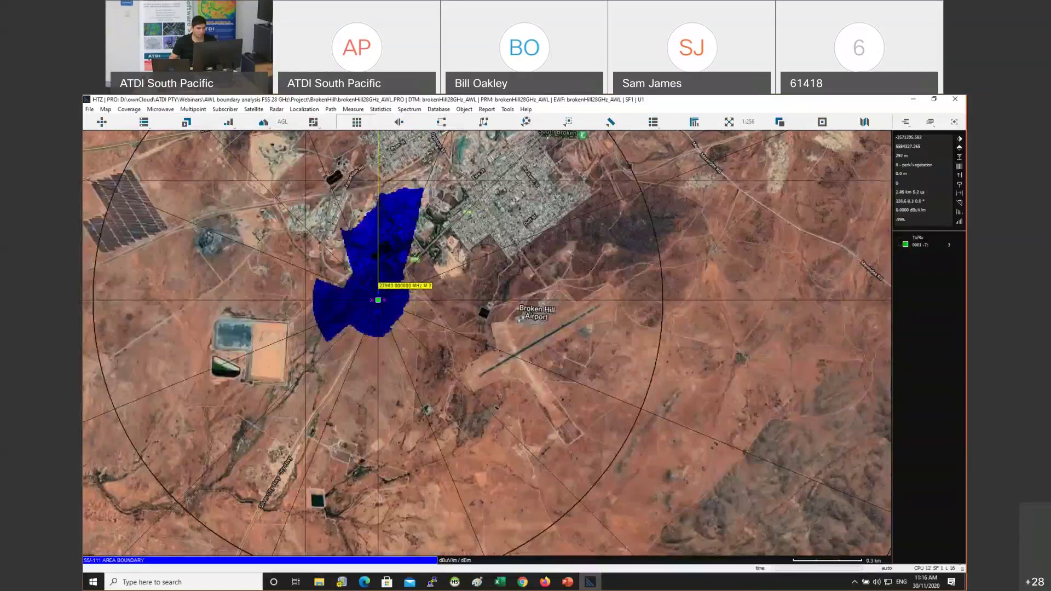
scroll(589, 474, down, 1)
click(568, 122)
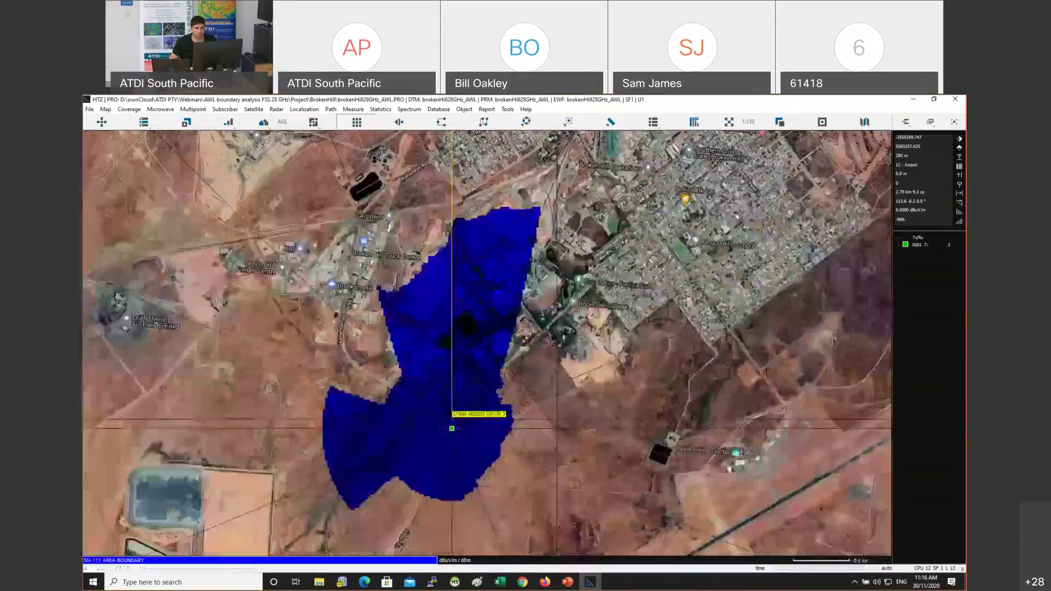
click(564, 408)
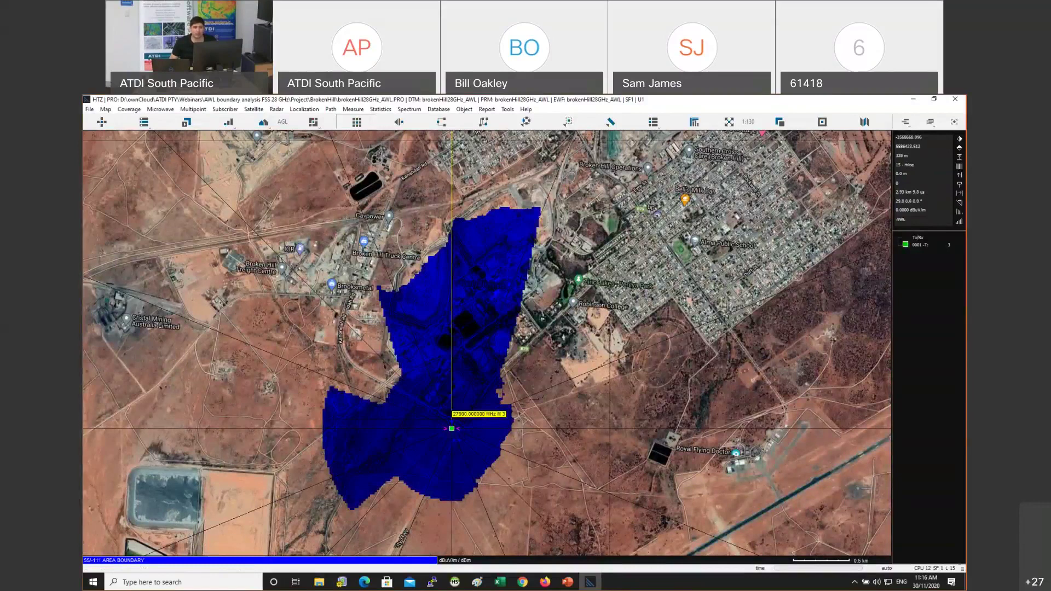
Set the forest clutter attenuation to 20 dB in the clutter parameters
click(508, 109)
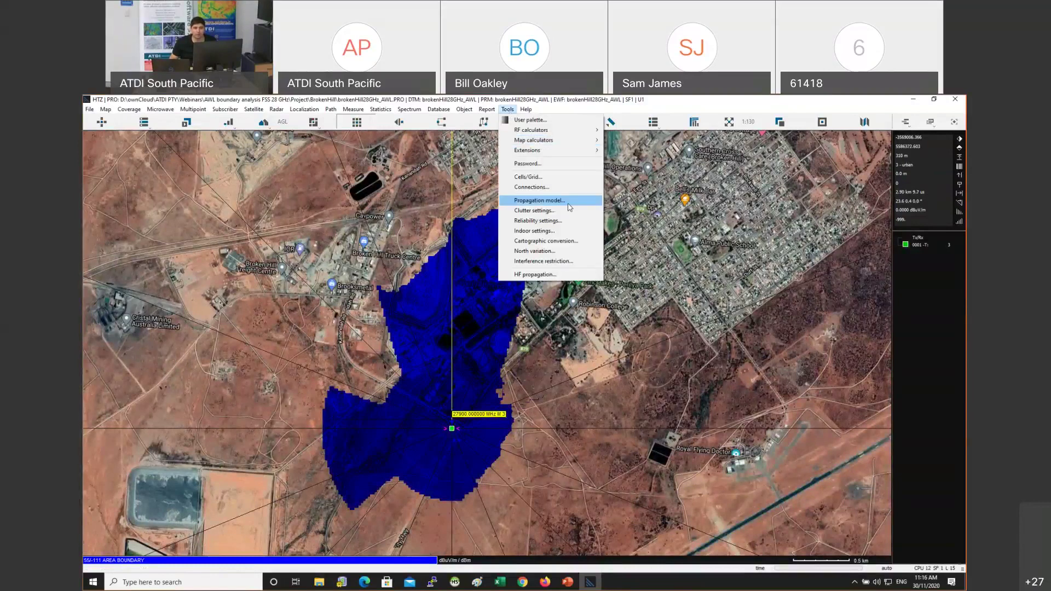
mouse_move(552, 151)
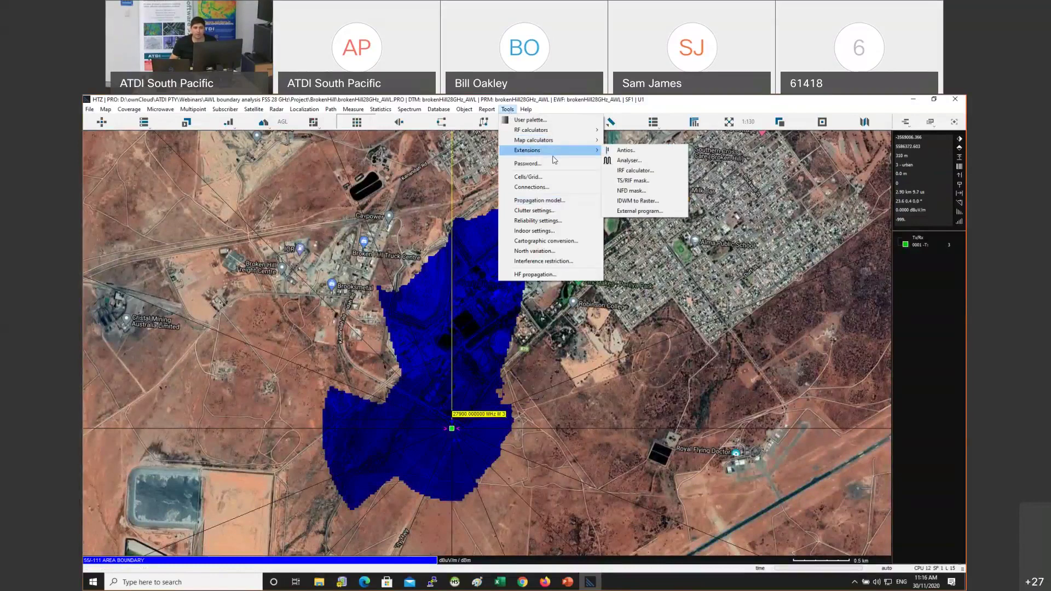
click(550, 214)
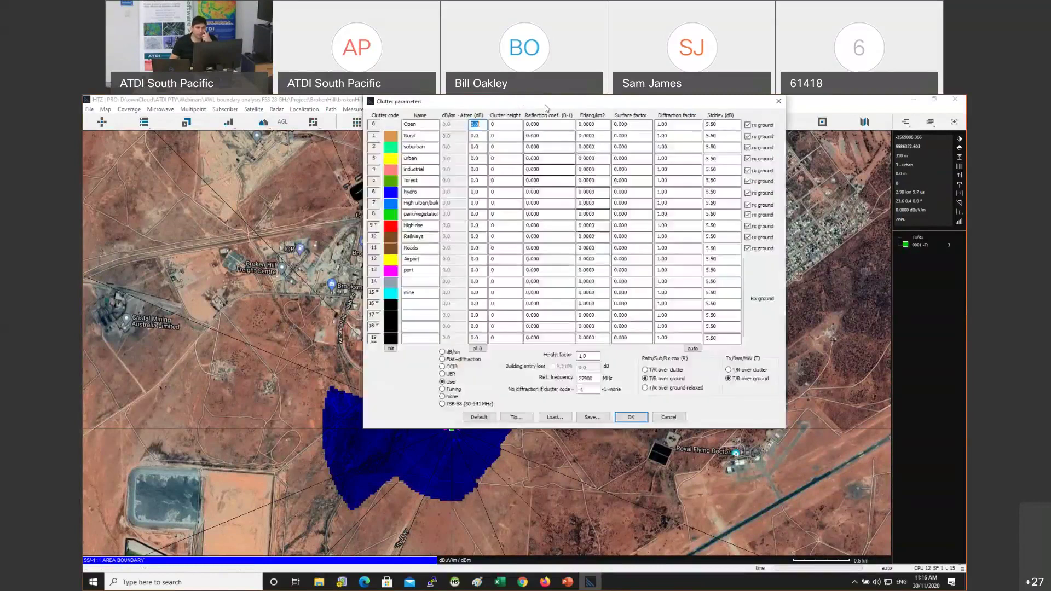
drag(545, 105, 665, 166)
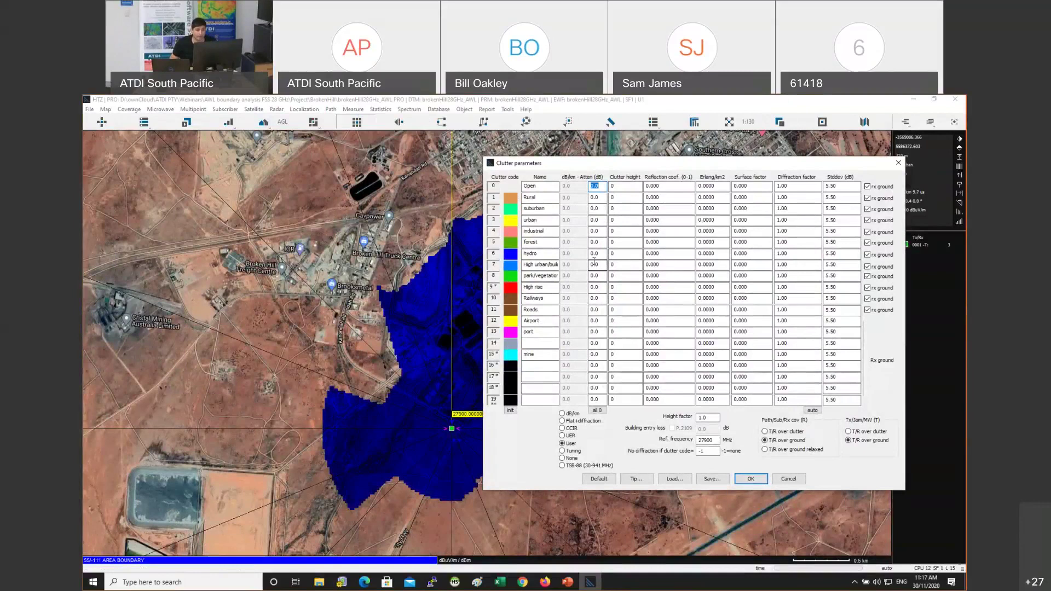
click(595, 242)
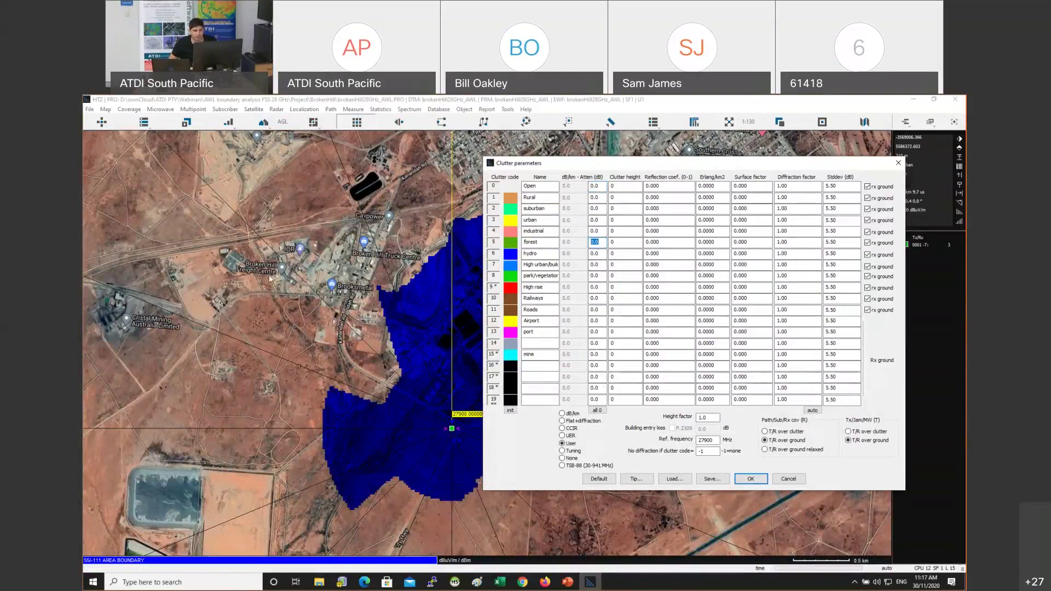
drag(572, 163, 394, 173)
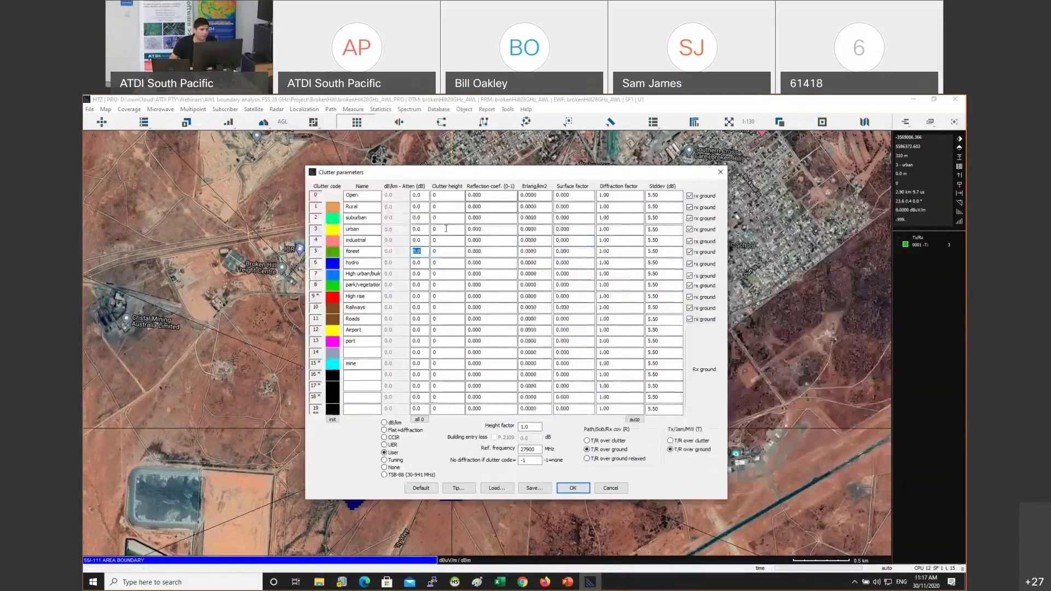
text(20)
Set the clutter attenuation to 4 dB for rural, 5 dB for suburban, 7 dB for urban and 8 dB for industrial
click(446, 215)
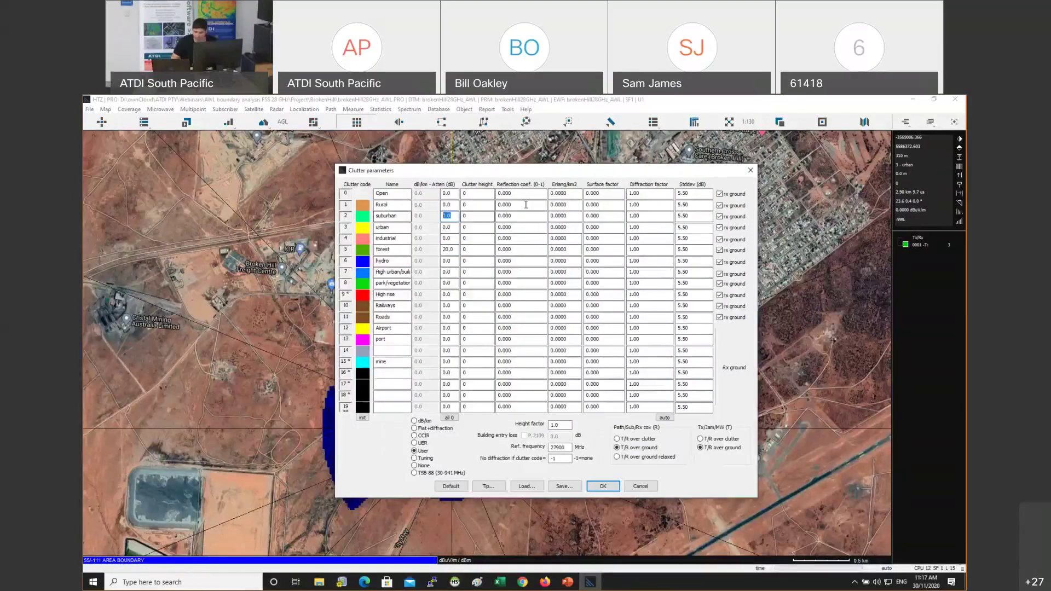
text(4)
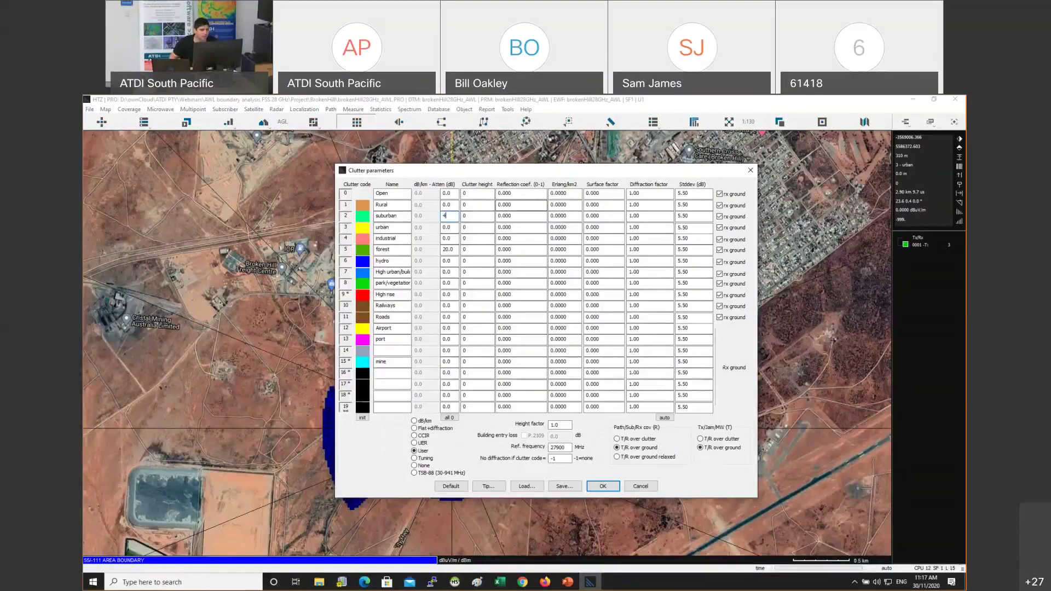
click(455, 205)
drag(458, 205, 443, 205)
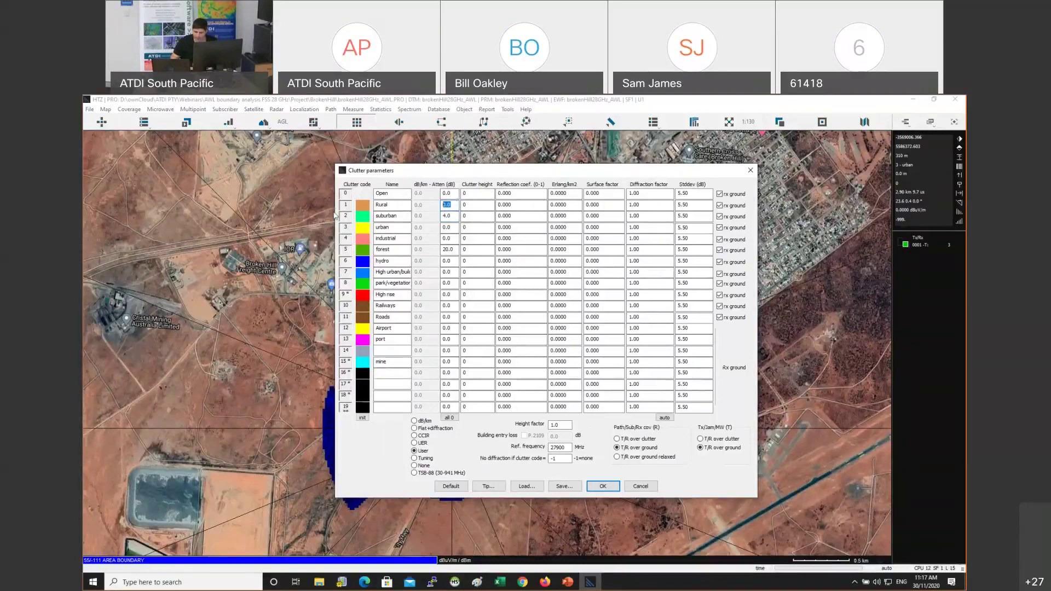
text(4)
key(Return)
text(5)
key(Return)
text(7)
key(Return)
text(8)
key(Return)
Set the park/vegetation clutter attenuation to 2 dB and apply the clutter parameters
key(Return)
key(Return)
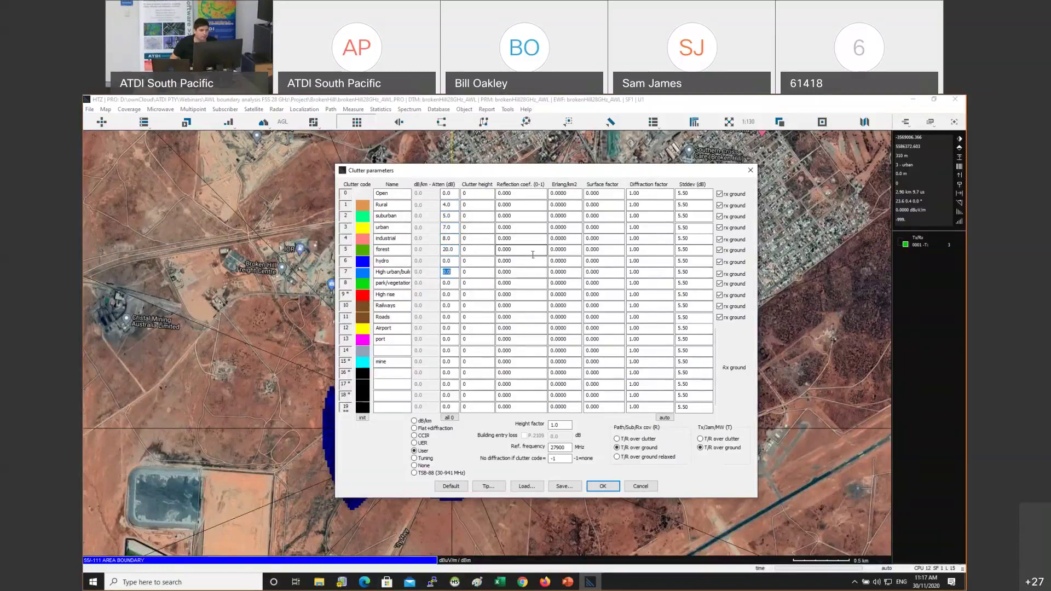
key(Return)
text(2)
key(Return)
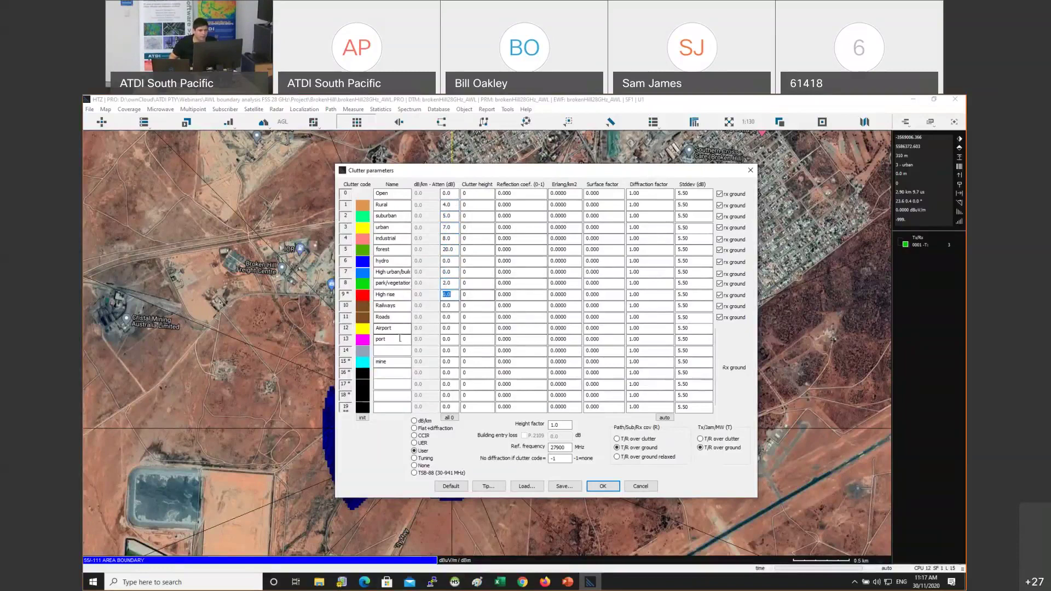
click(604, 486)
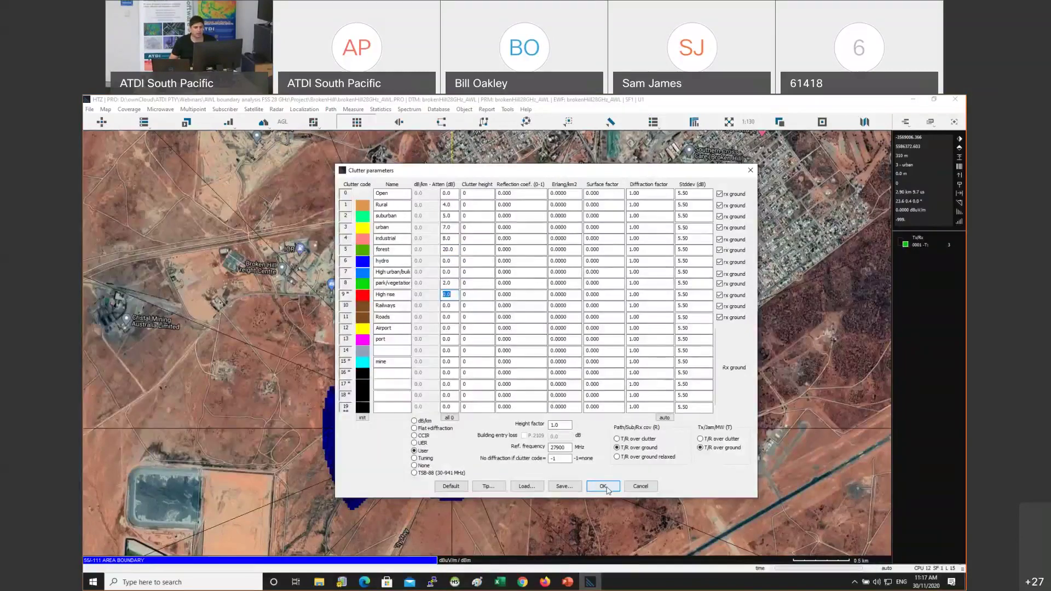
Run the terrestrial station coverage calculation again for the 27900 MHz station with its existing calculation parameters
scroll(495, 327, down, 3)
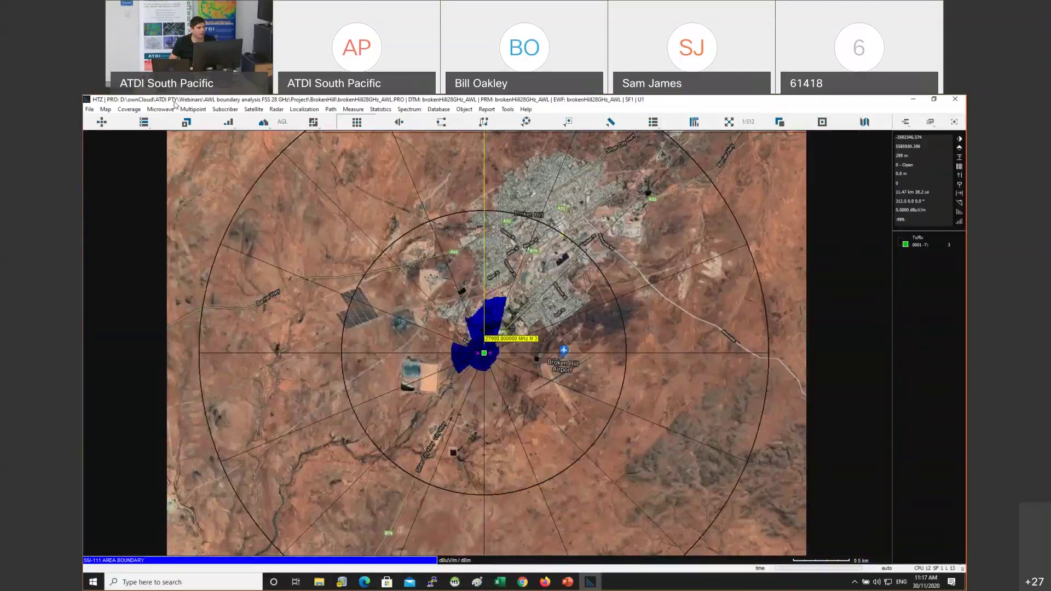
double_click(484, 356)
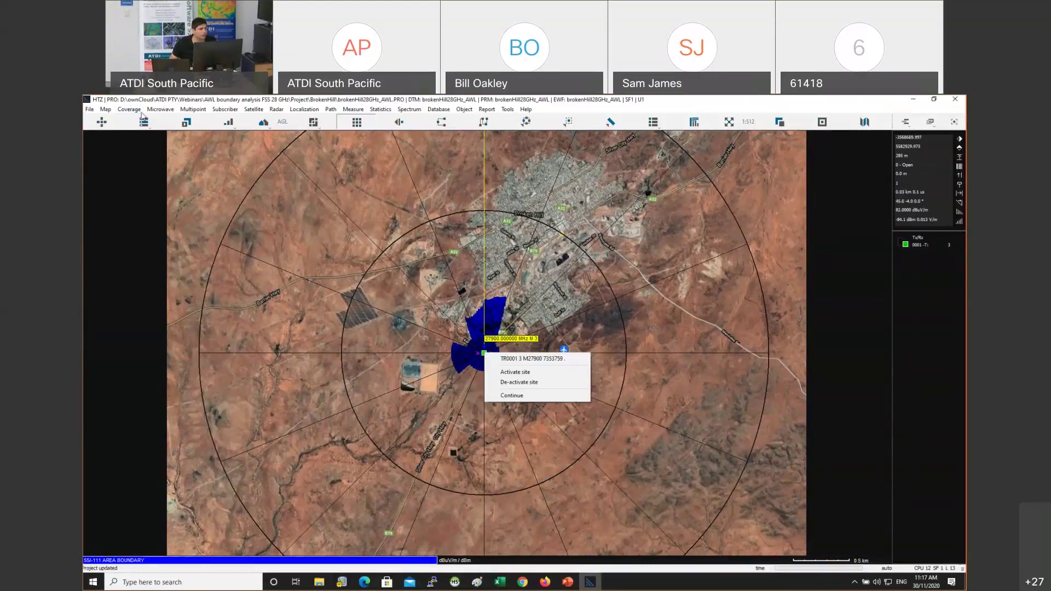
click(527, 360)
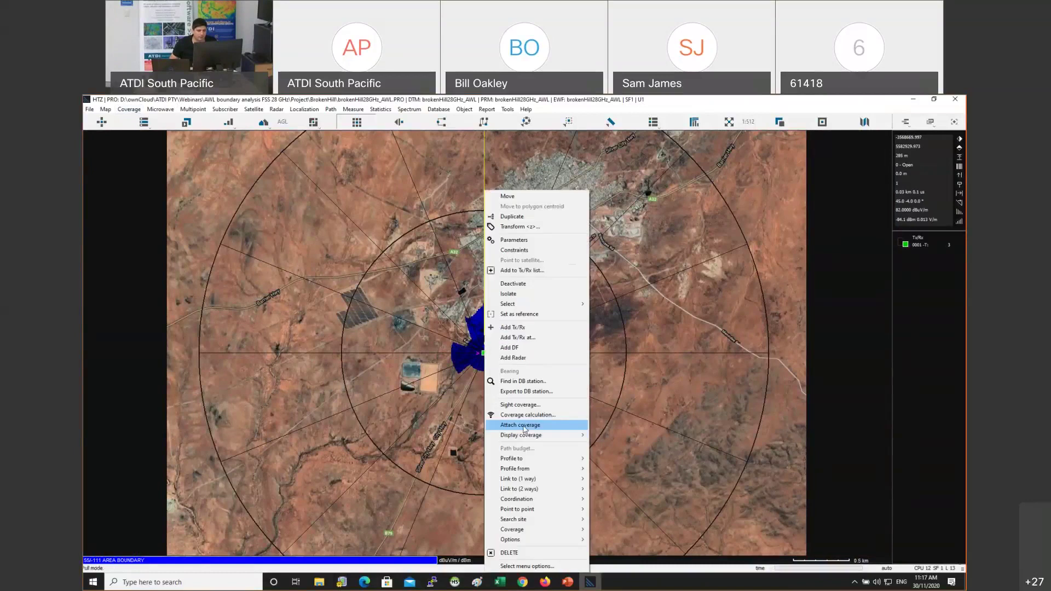
mouse_move(529, 529)
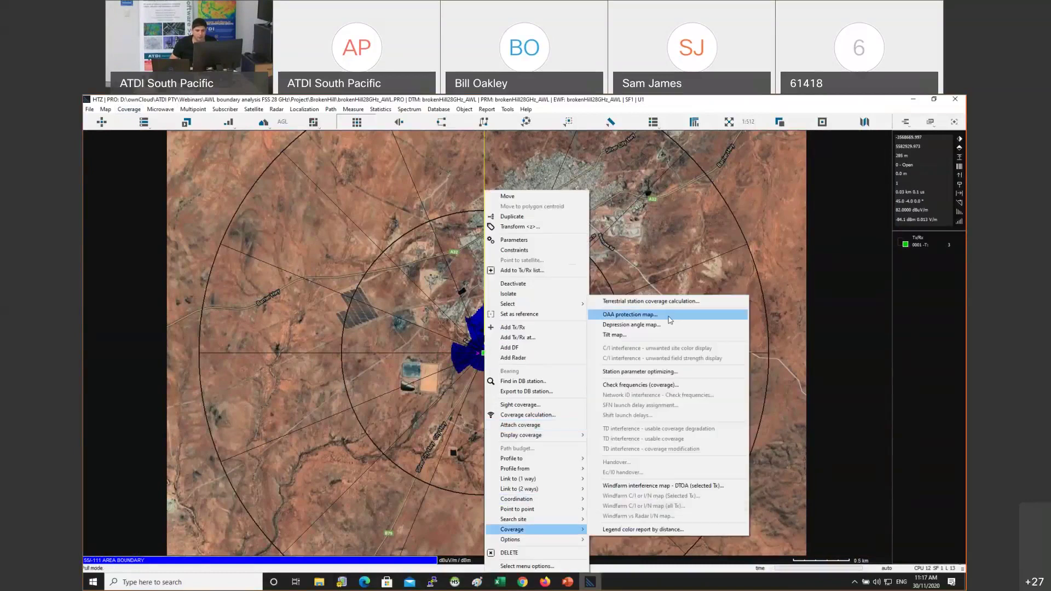
click(652, 301)
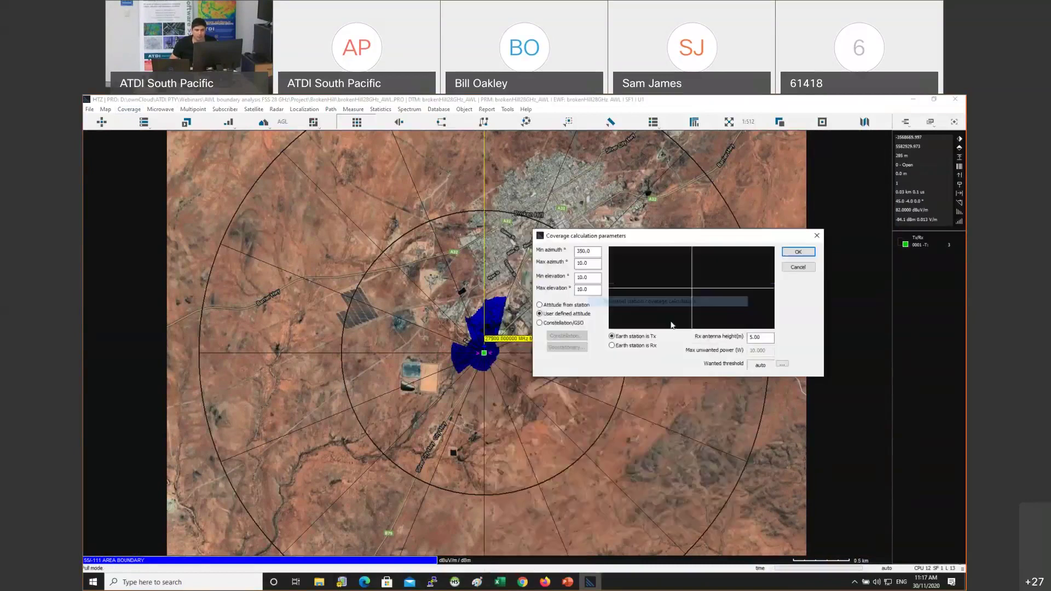
click(794, 251)
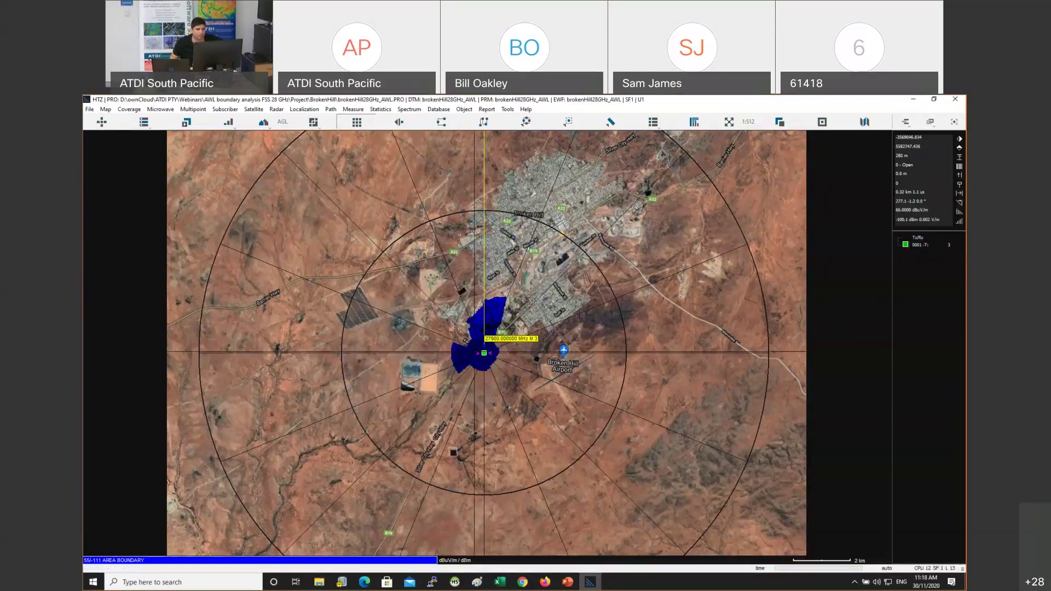
Examine the recalculated area boundary around the station against the town and surrounding terrain
scroll(463, 360, up, 1)
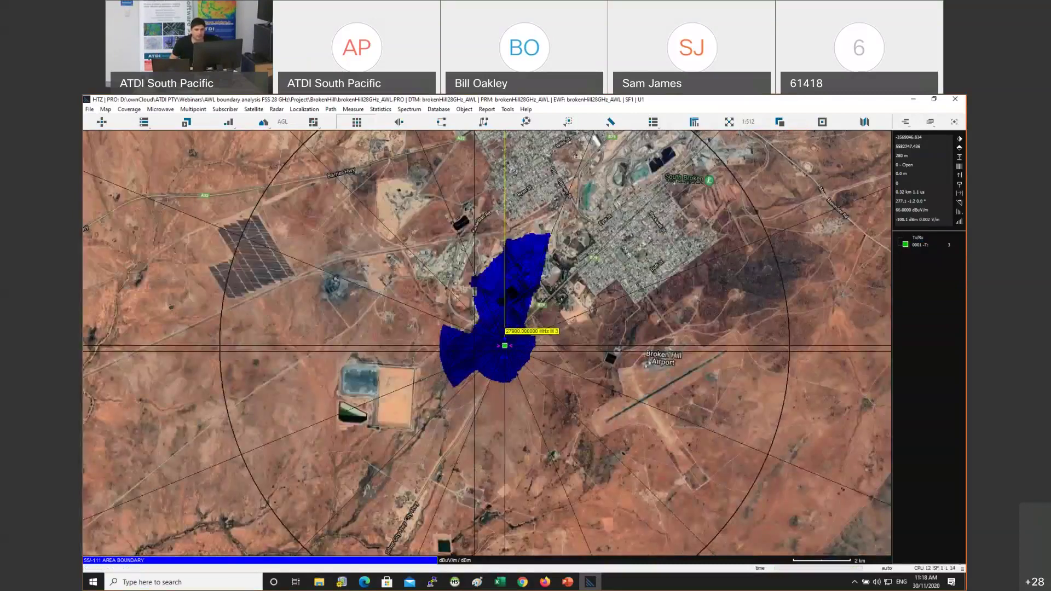
scroll(466, 339, up, 2)
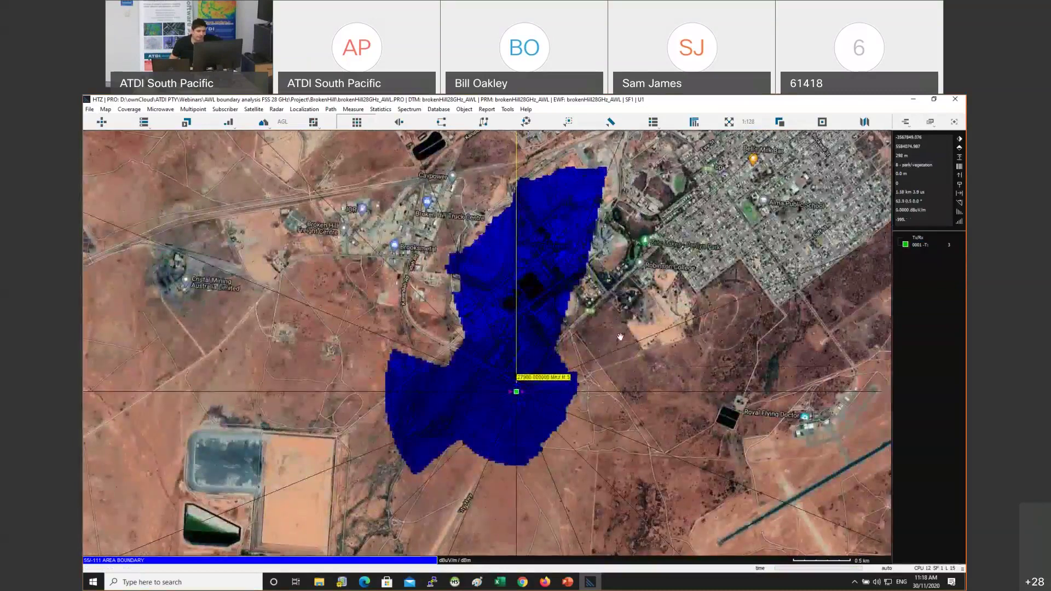
drag(620, 337, 588, 369)
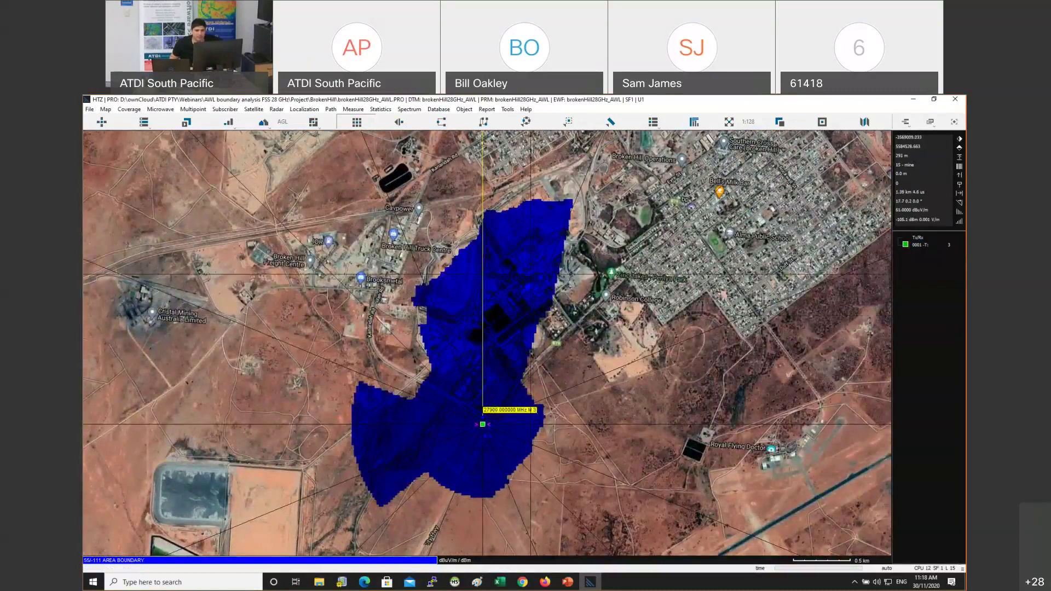
drag(520, 357, 429, 373)
drag(450, 293, 476, 340)
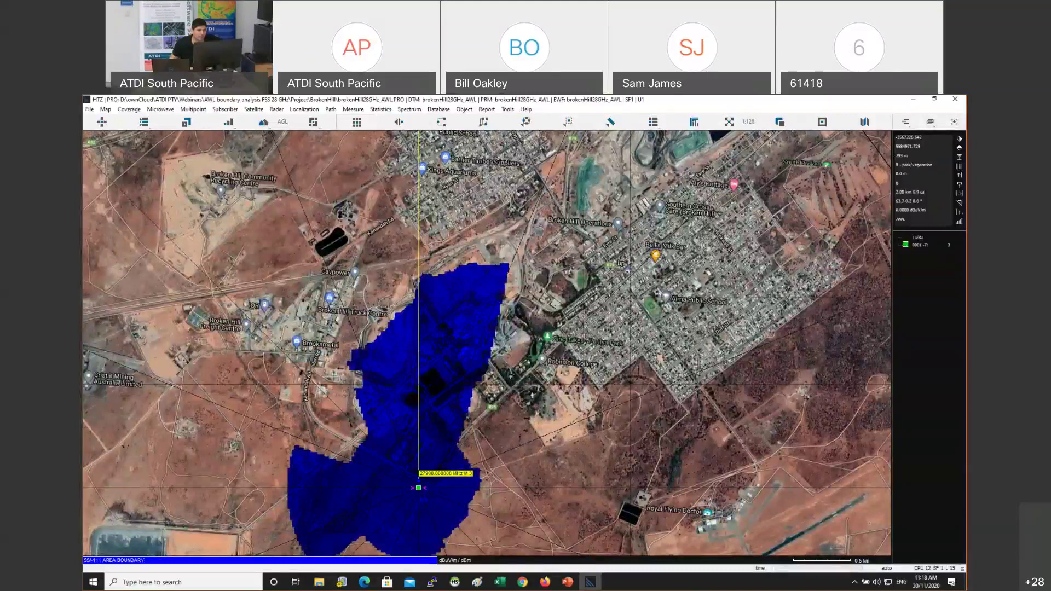
drag(477, 340, 609, 288)
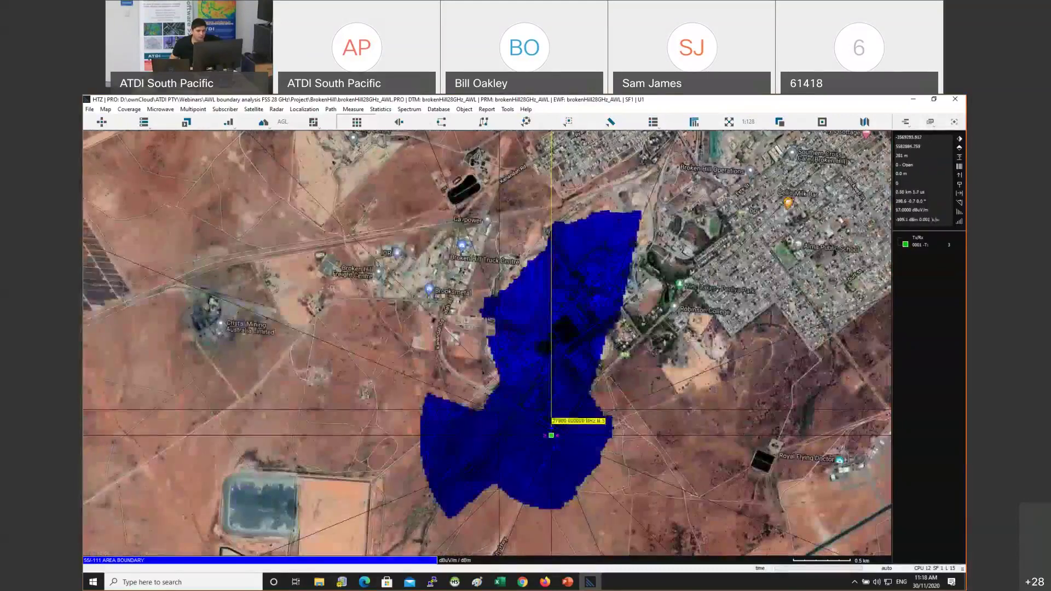
scroll(411, 235, down, 1)
scroll(352, 338, up, 1)
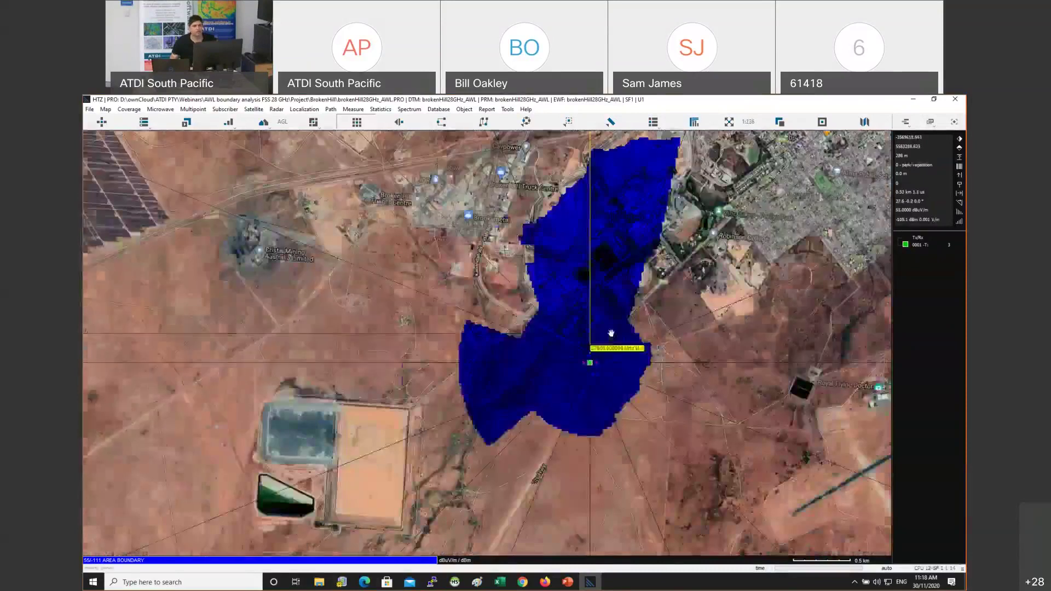
scroll(333, 389, down, 1)
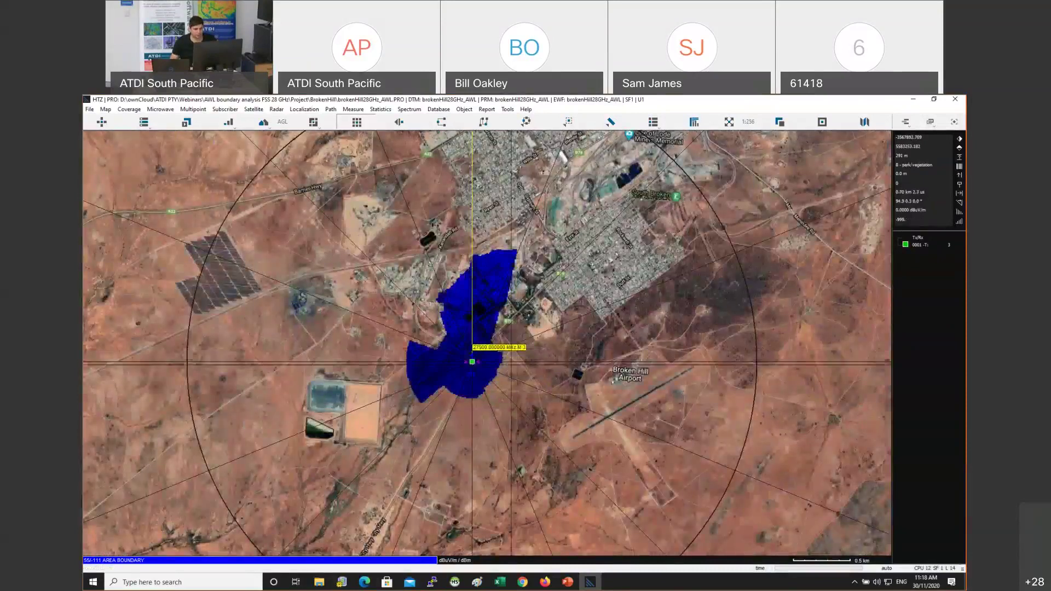
drag(519, 362, 524, 356)
scroll(524, 356, down, 1)
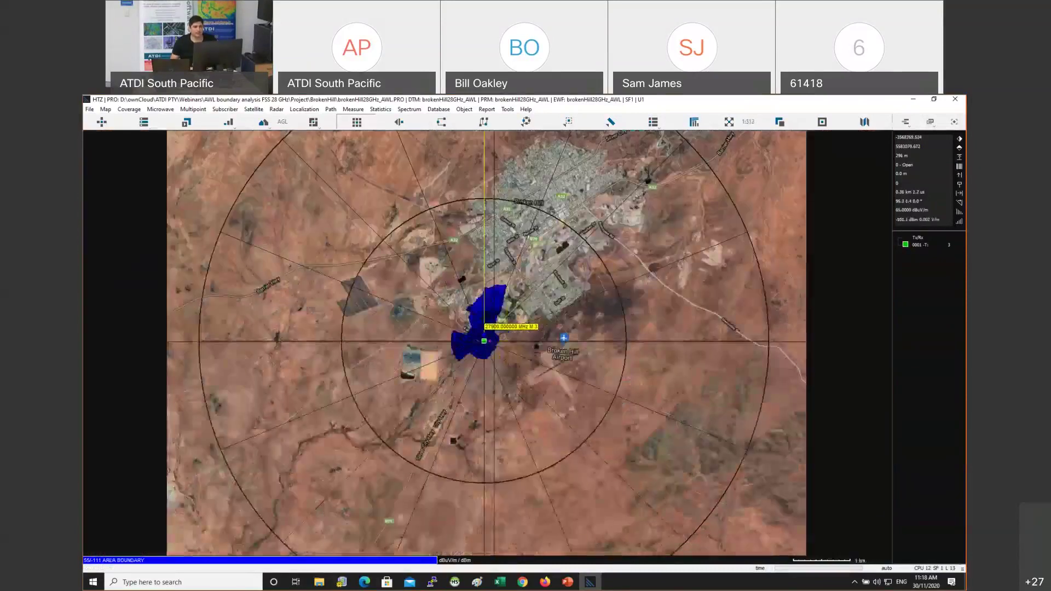
scroll(536, 369, up, 1)
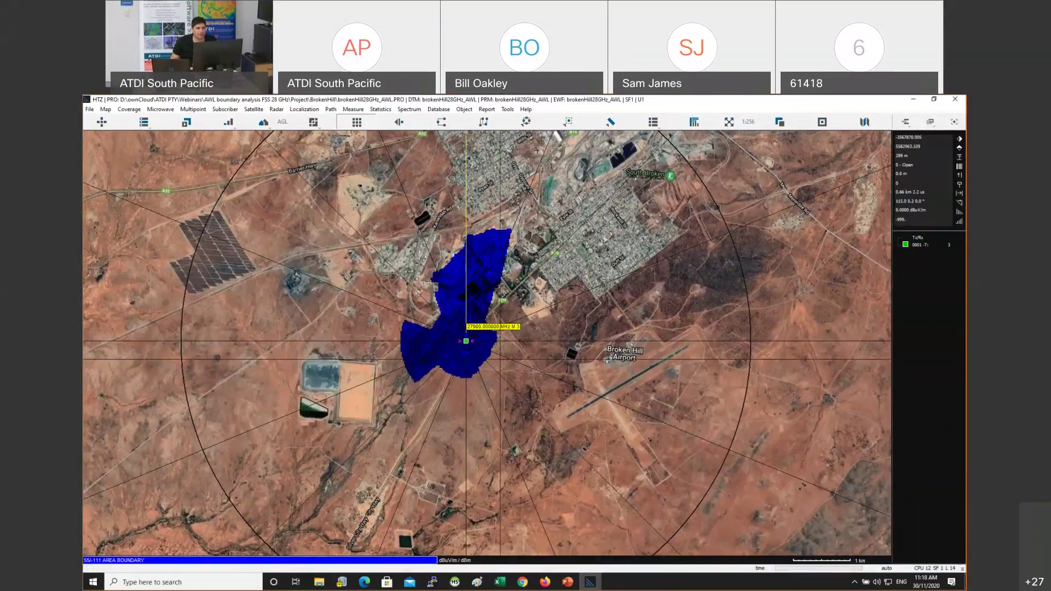
Consult the Australian spectrum map grid slide in the PowerPoint presentation, then return to the coverage map in HTZ
key(alt+Tab)
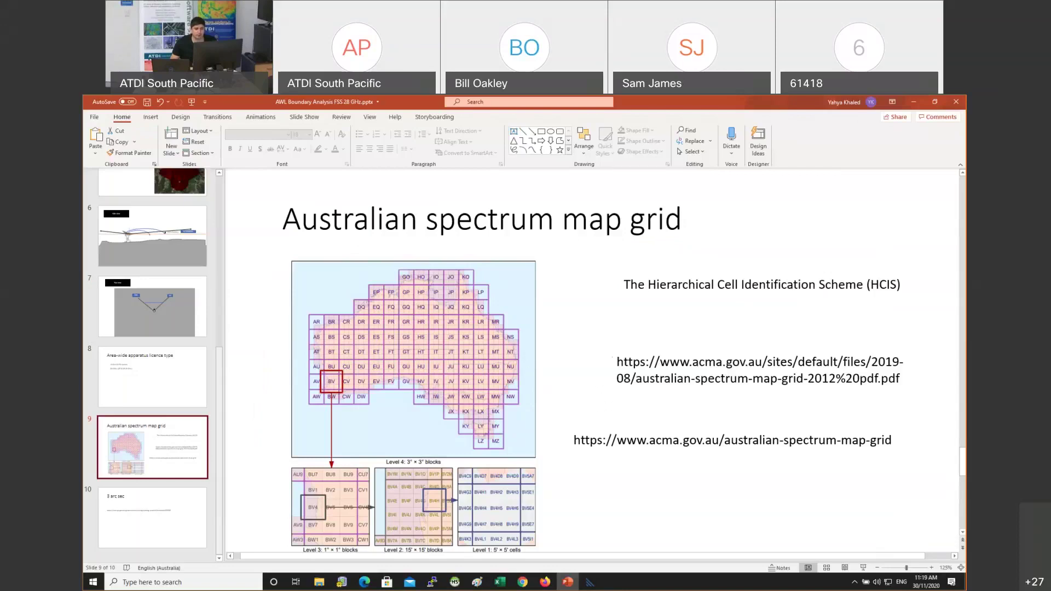
key(alt+Tab)
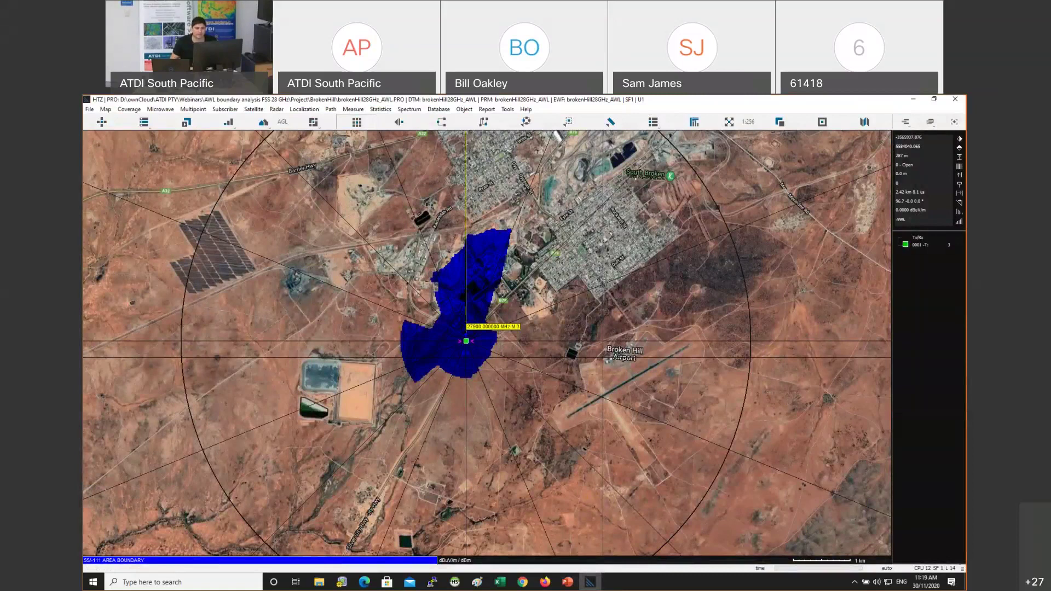
key(alt+Tab)
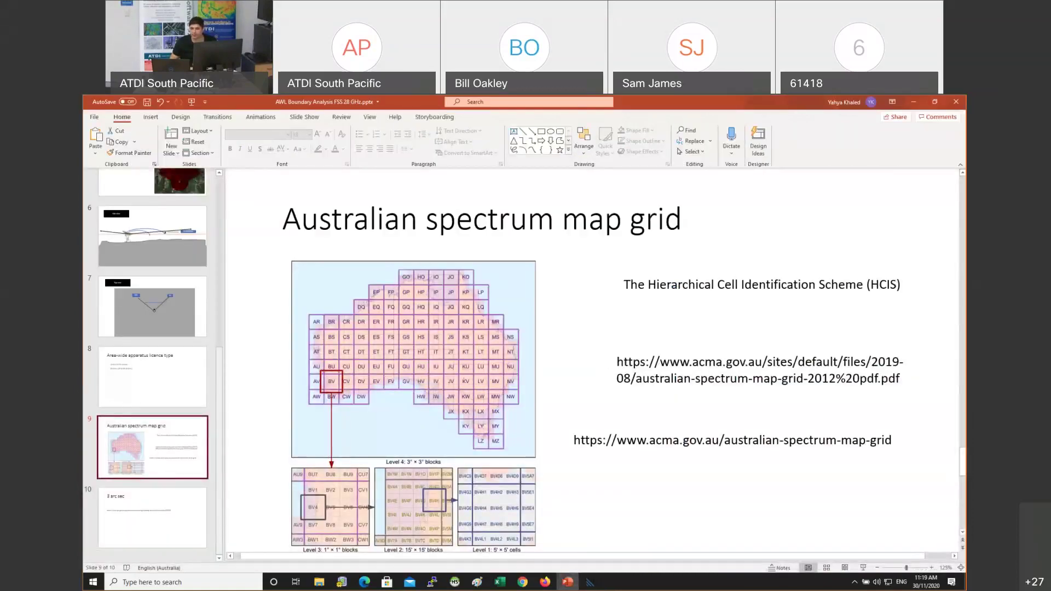
key(alt+Tab)
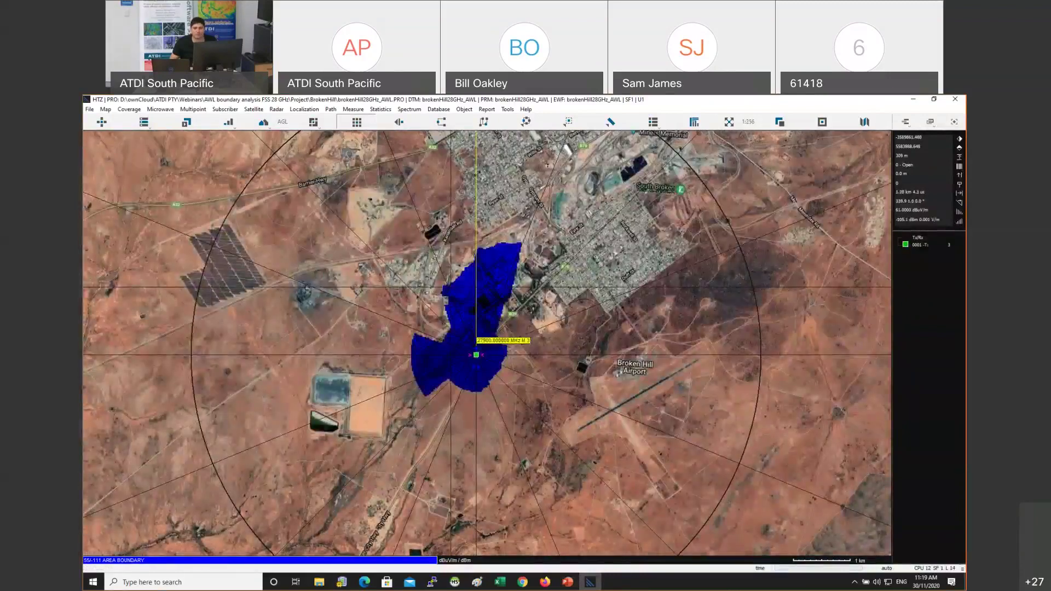
click(90, 110)
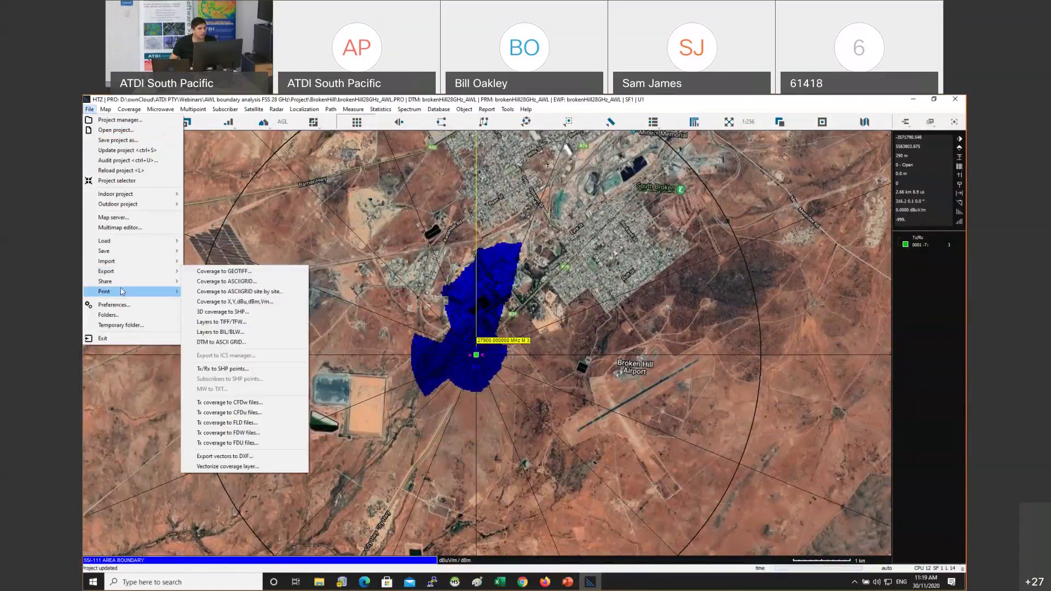
mouse_move(110, 282)
mouse_move(267, 313)
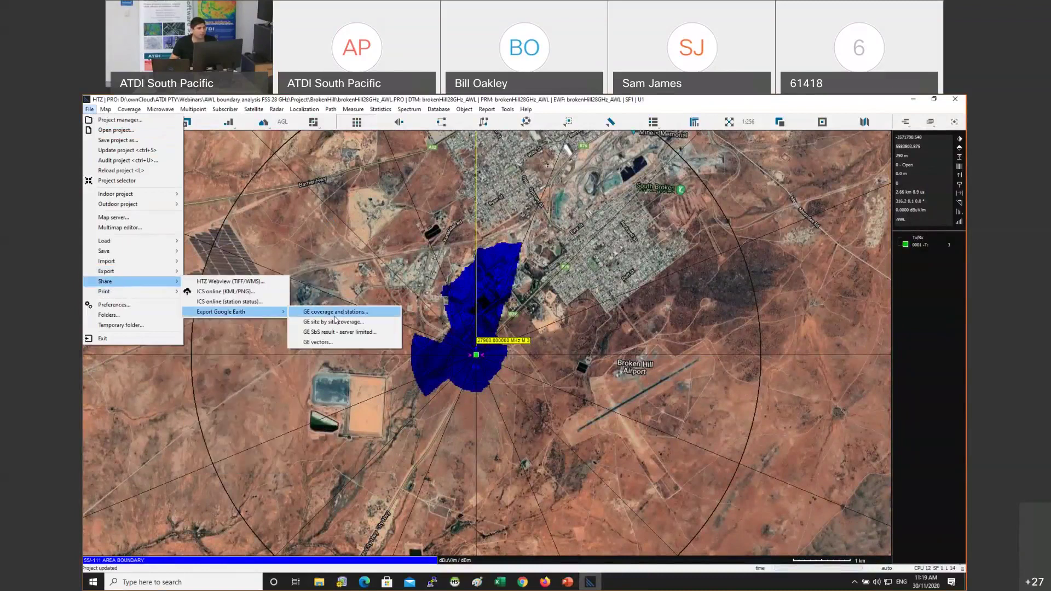
Start the site-by-site vectorization of the coverage to a shapefile and browse for its output location
mouse_move(129, 112)
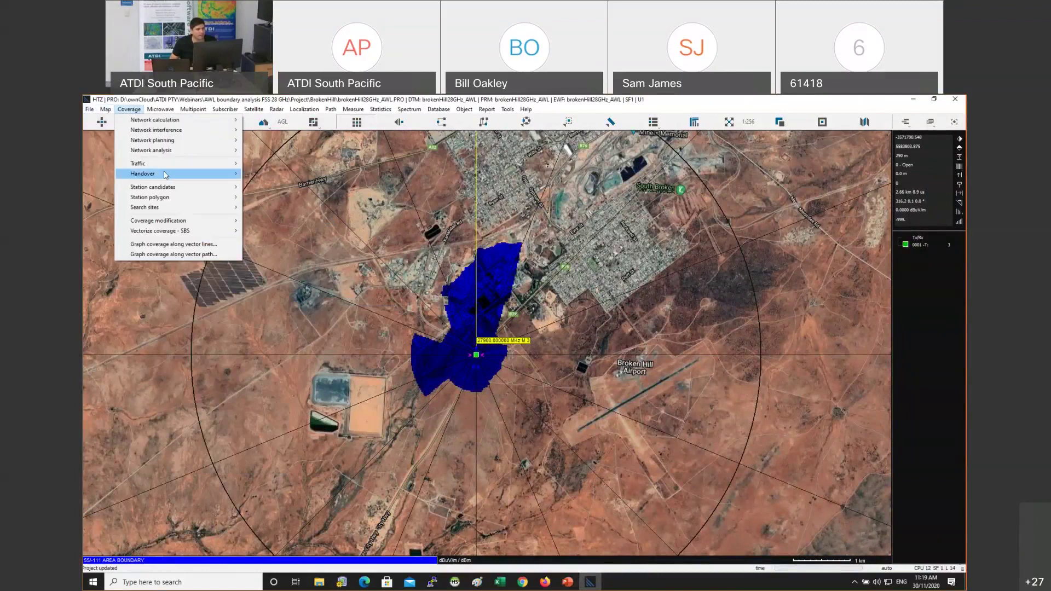
mouse_move(219, 231)
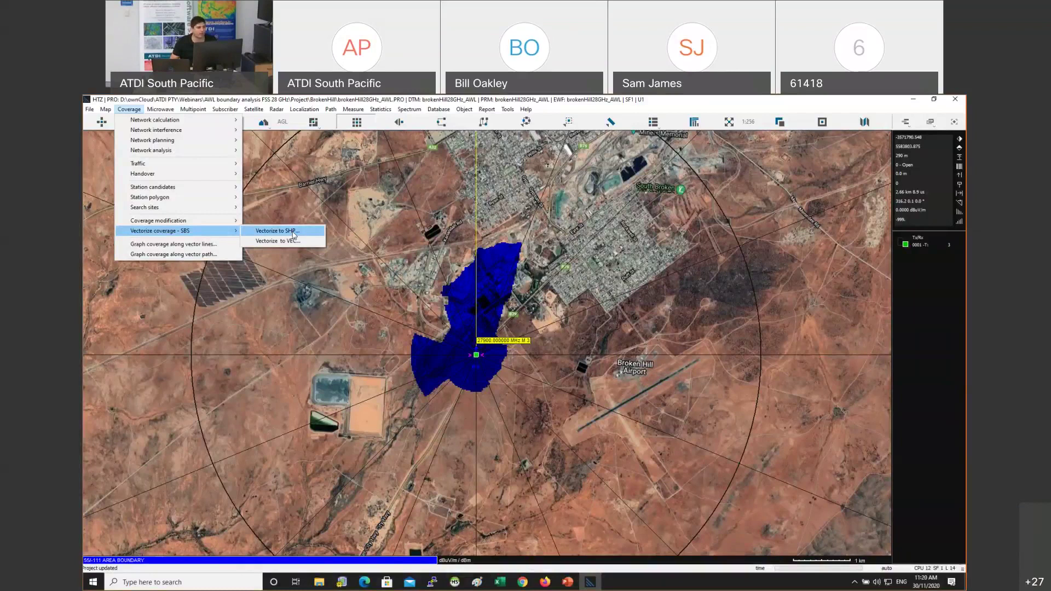
click(277, 231)
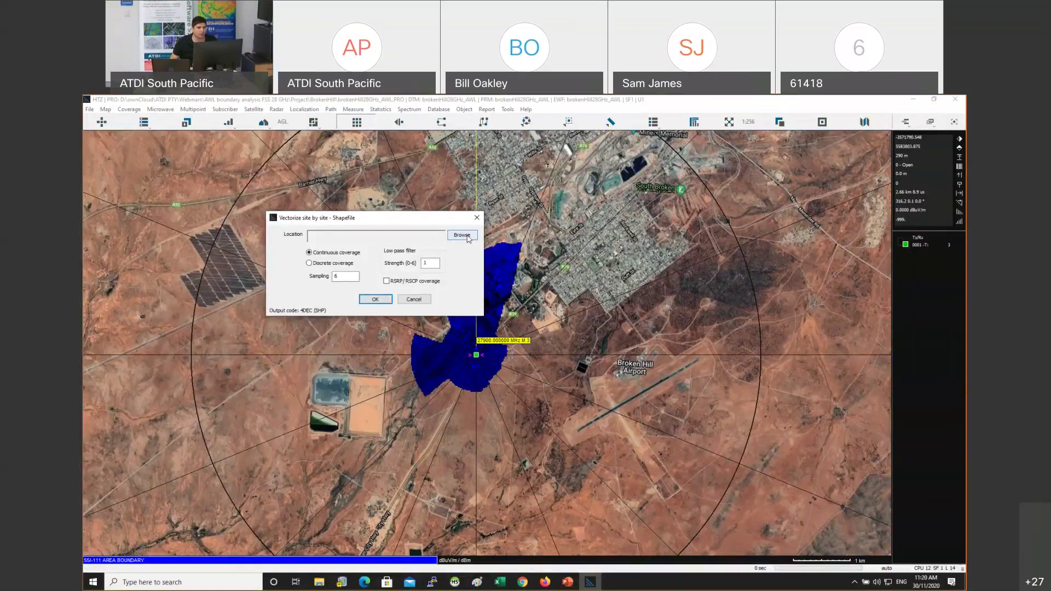
click(462, 236)
scroll(329, 343, up, 1)
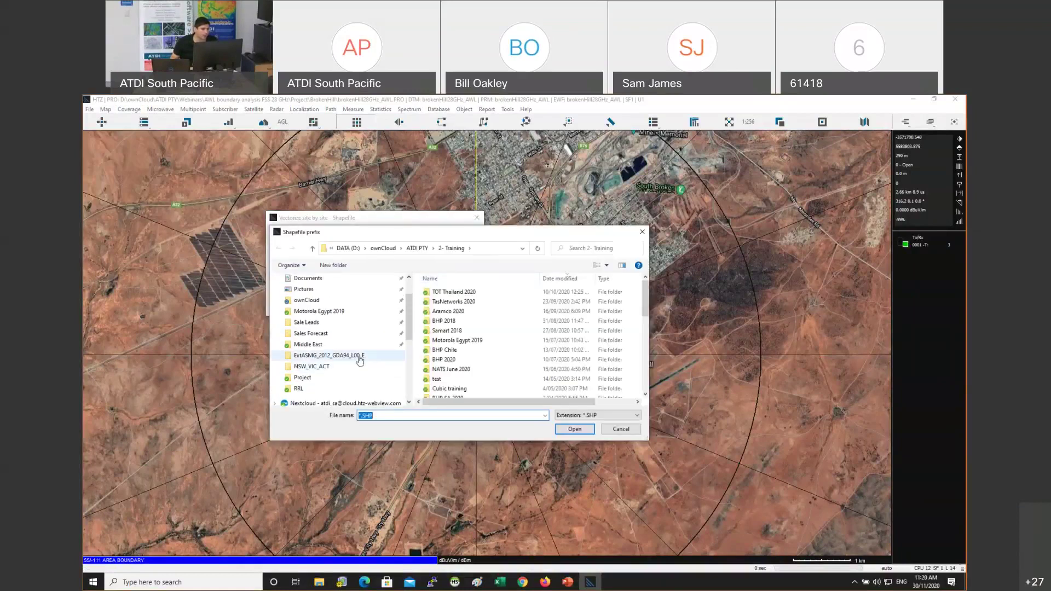
Switch to File Explorer and create a folder named Export inside the BrokenHill project folder
key(alt+Tab)
key(alt+Tab)
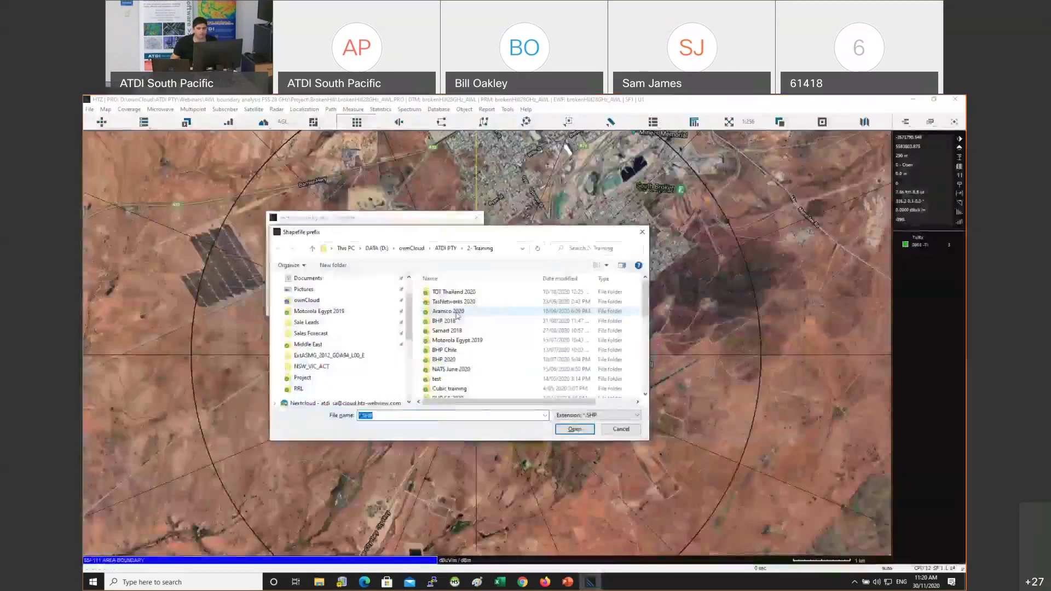
key(alt+Tab)
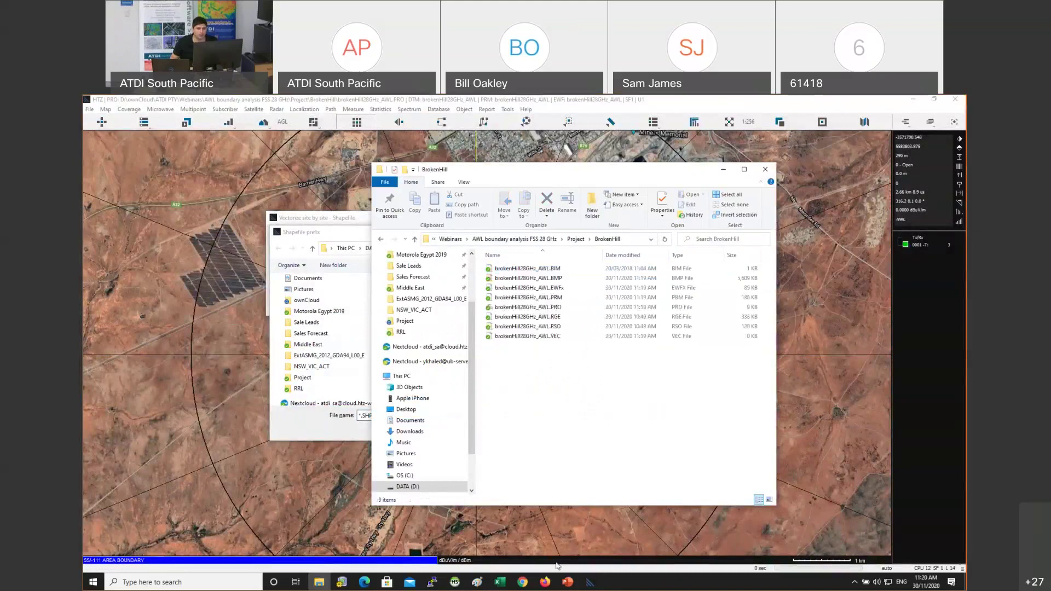
key(ctrl+shift+n)
text(eXPORT)
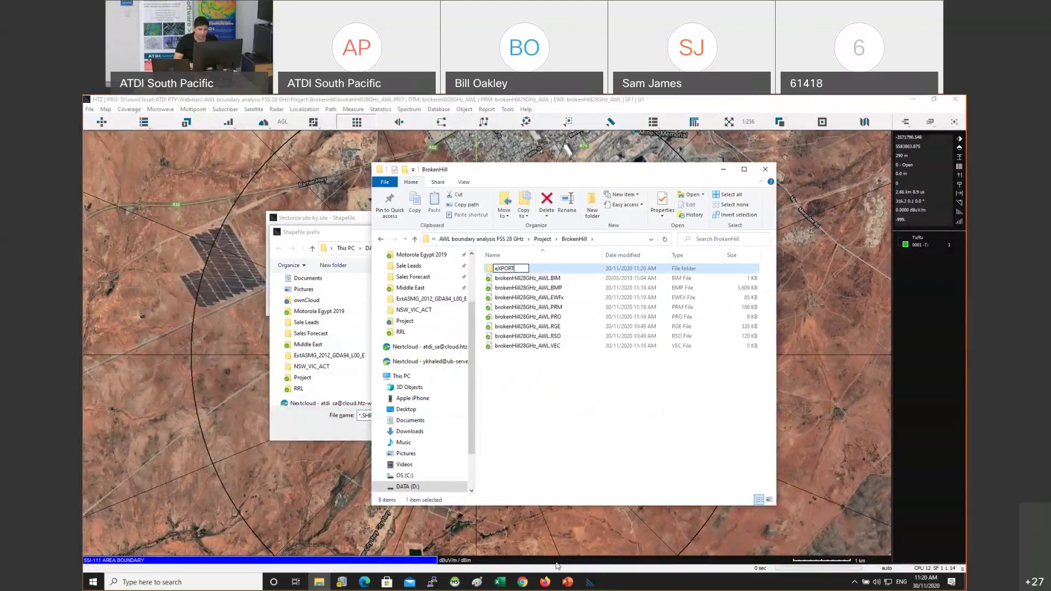
key(Return)
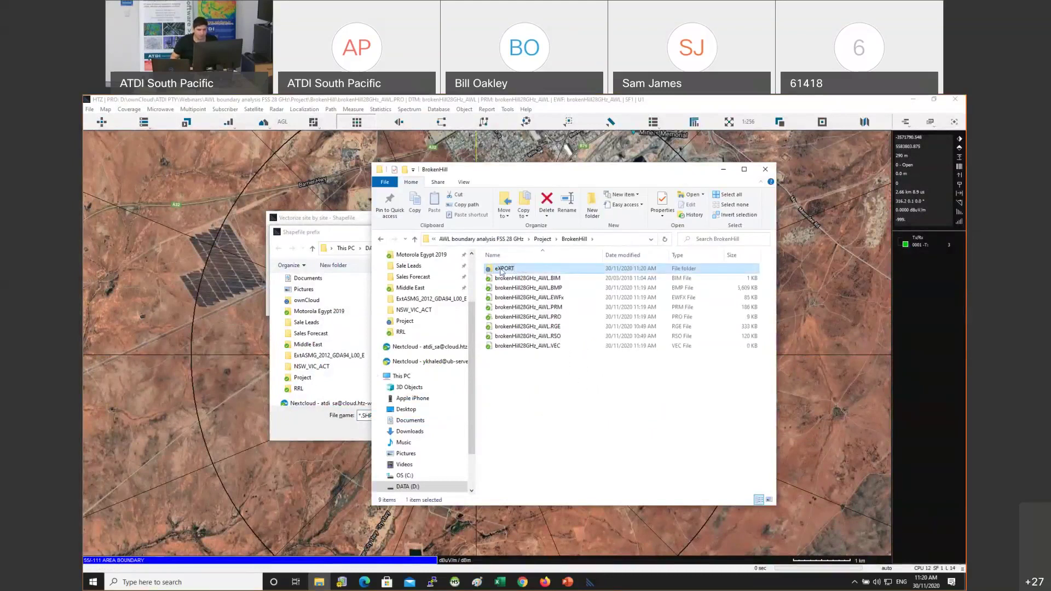
key(F2)
text(Export)
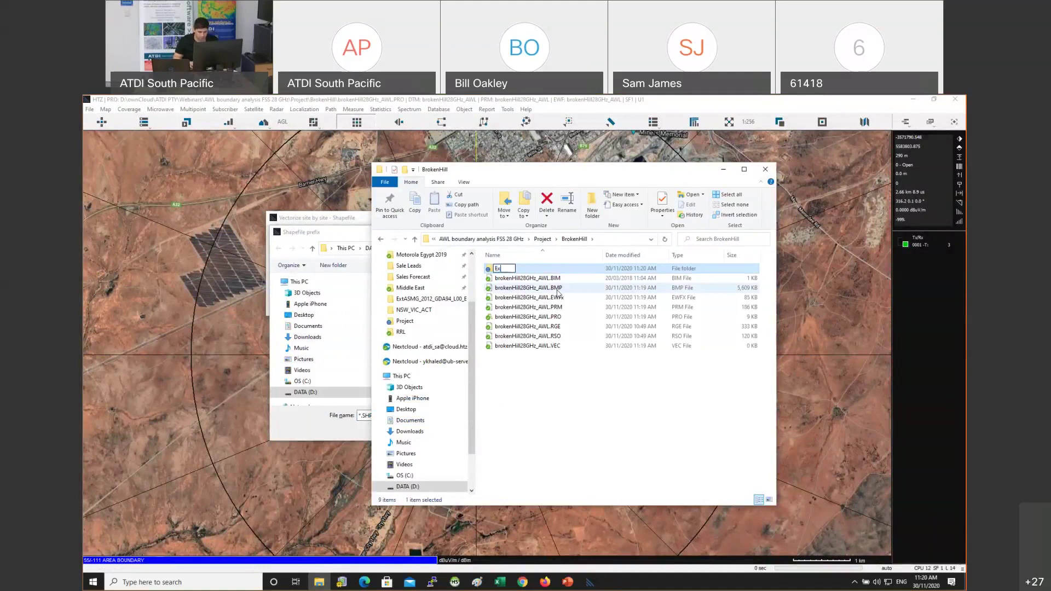
key(Return)
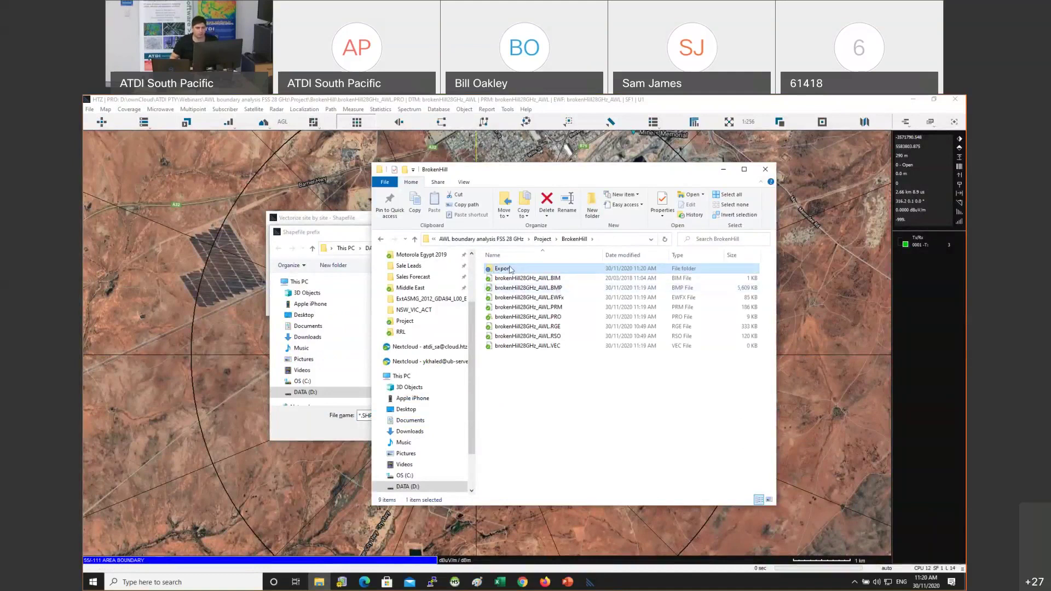
Vectorize the continuous coverage to a shapefile with the prefix AWL in the Export folder, using sampling 6 and filter strength 1
key(Return)
click(627, 240)
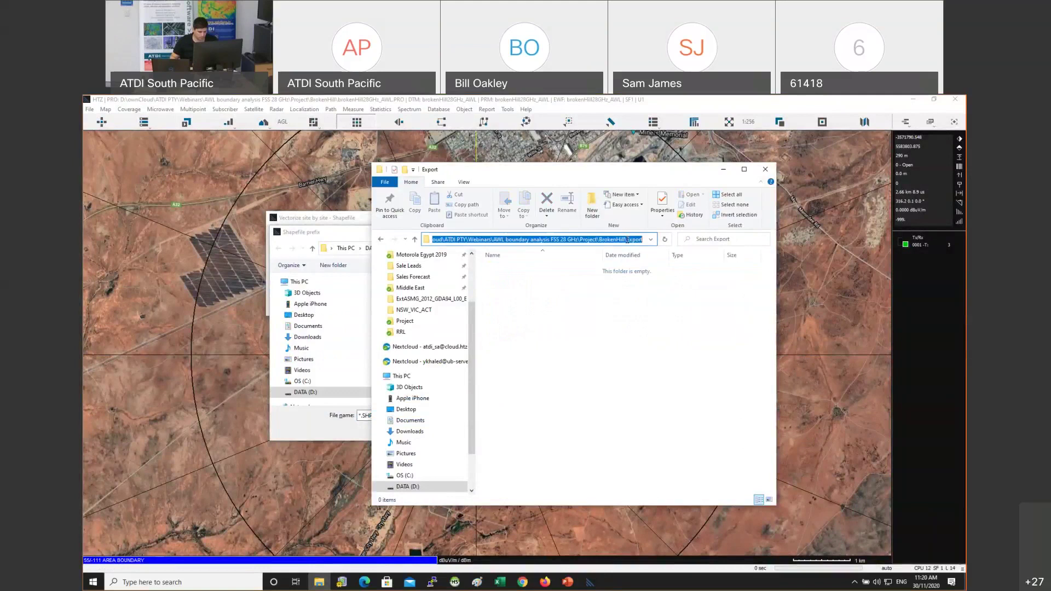
key(ctrl+c)
click(364, 415)
key(ctrl+v)
key(Return)
text(AWL)
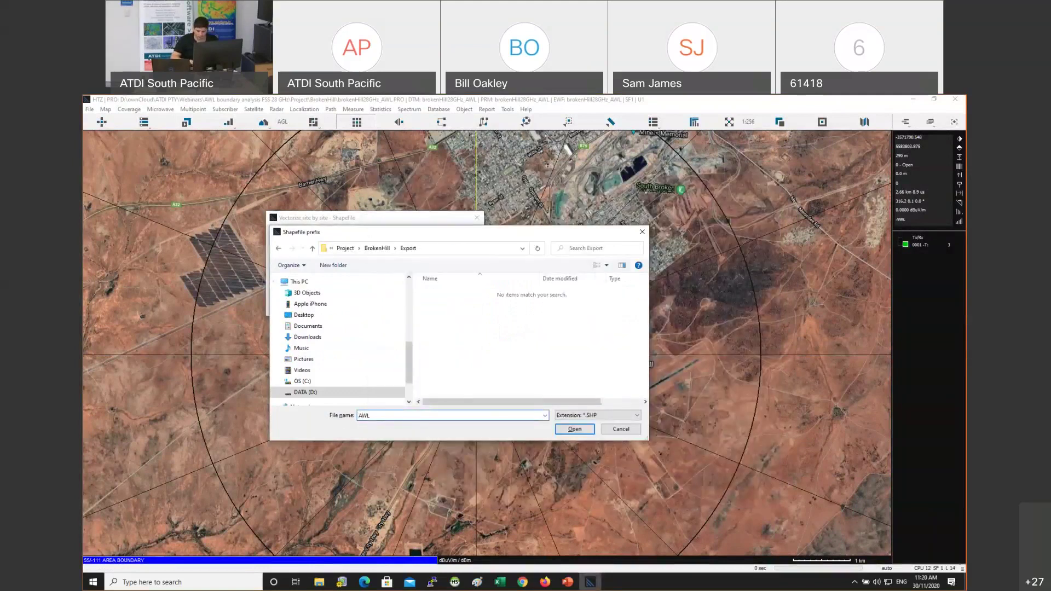
key(Return)
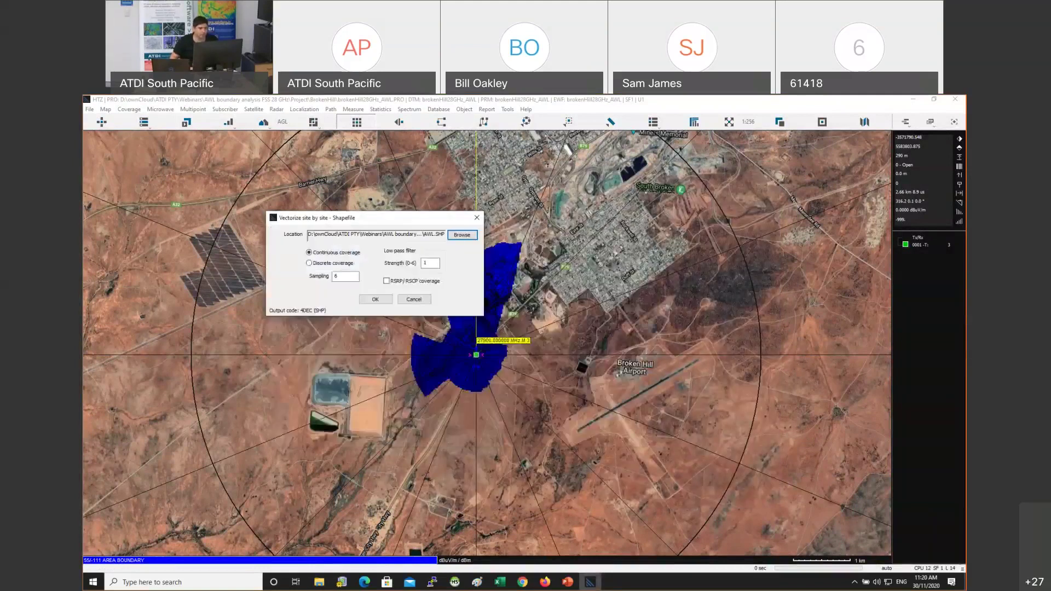
click(375, 299)
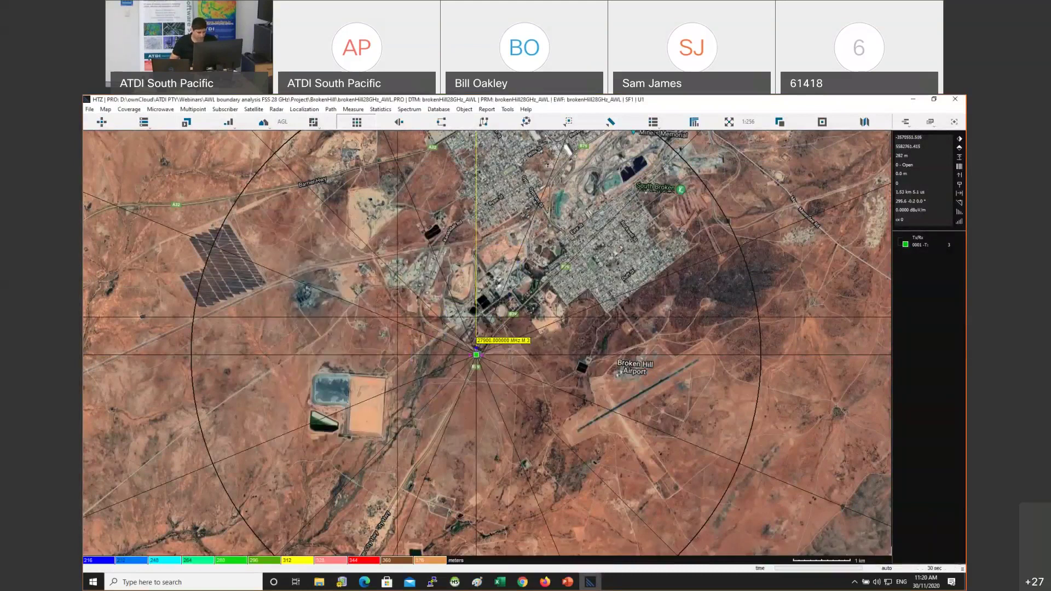
Check the exported shapefile files in the Export folder, and close the File Explorer window
click(328, 582)
drag(605, 332, 493, 265)
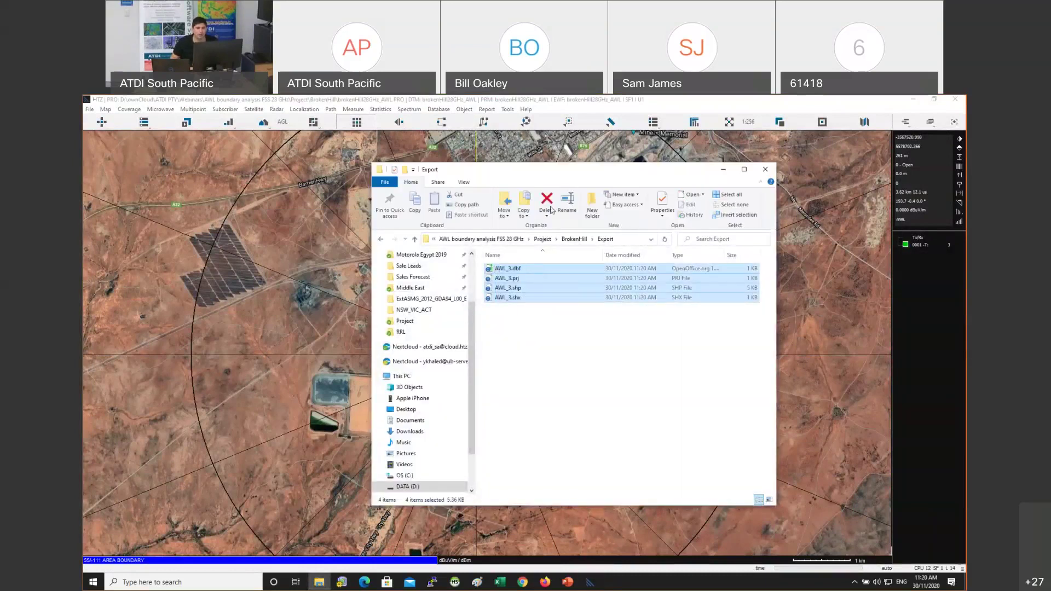
drag(605, 167, 356, 139)
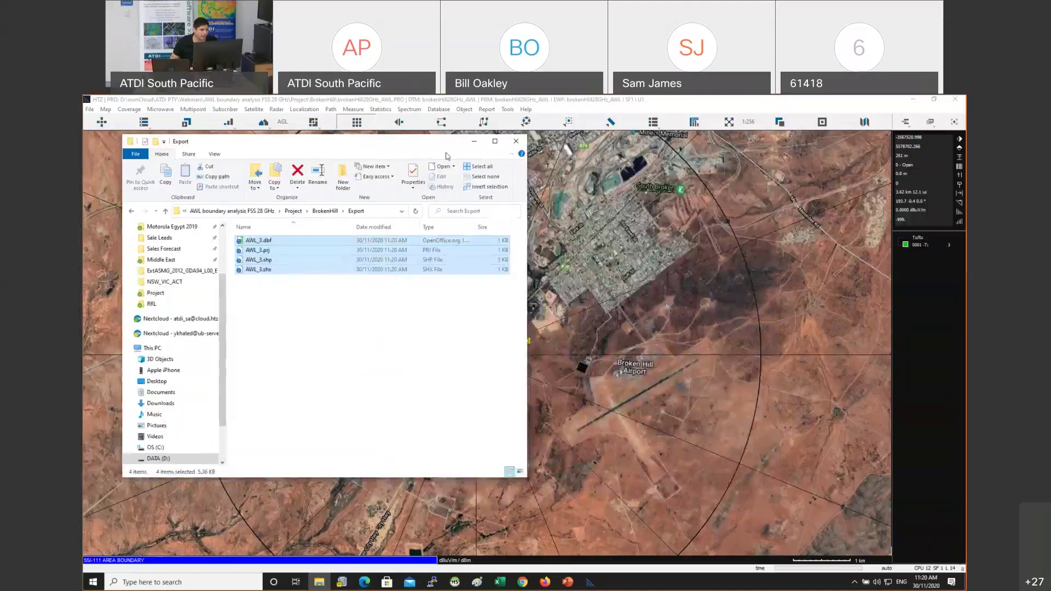
key(alt+F4)
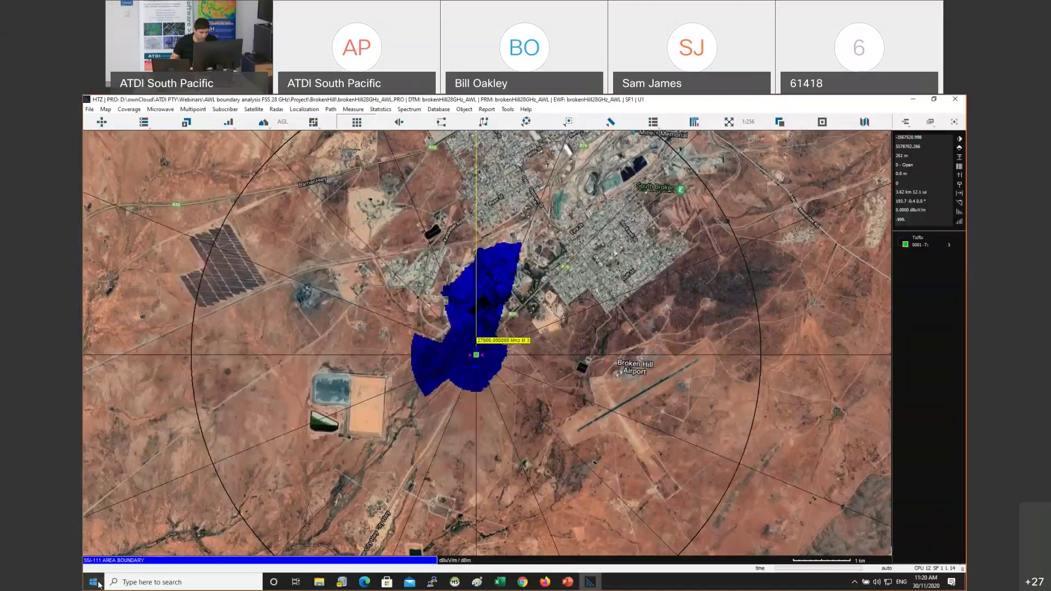
Launch Google Earth Pro
click(98, 584)
text(google earth)
key(Return)
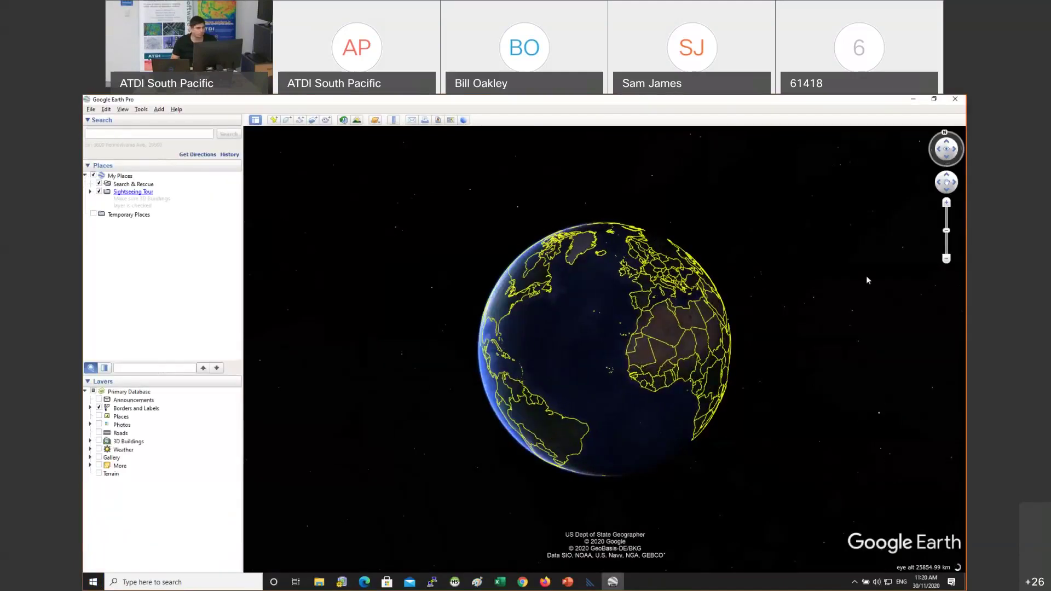
key(alt+Tab)
key(alt+Tab)
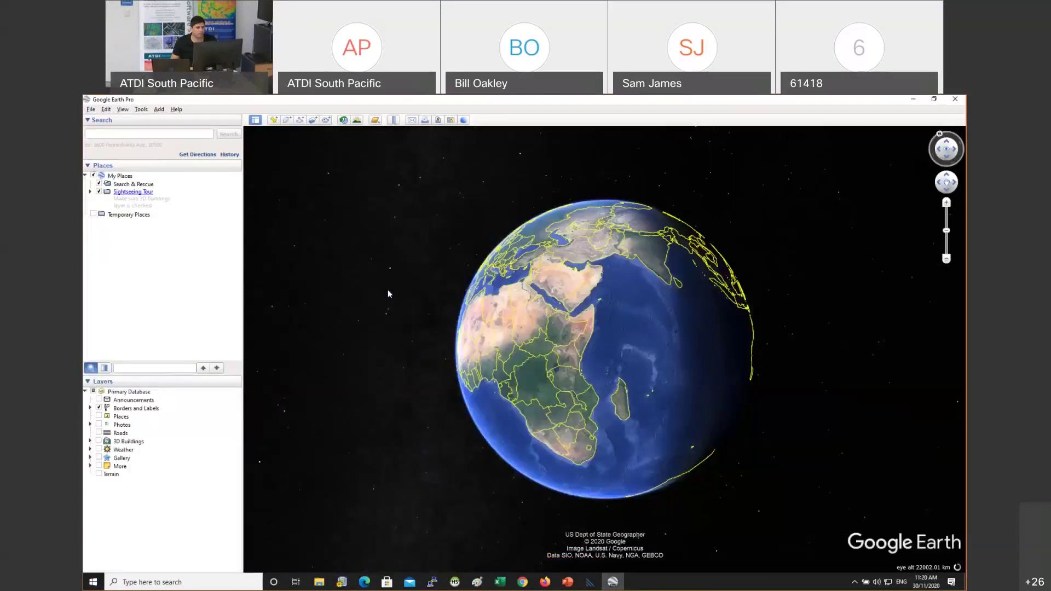
key(alt+Tab)
key(alt+Tab)
key(alt+Tab)
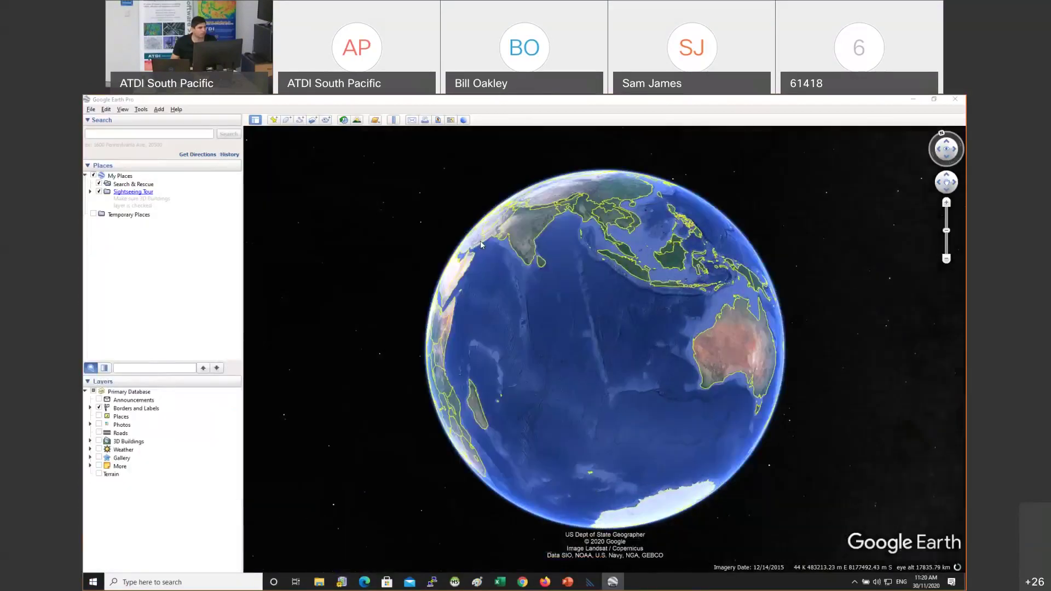
Start opening a file in Google Earth Pro with the file type set to all data import formats
click(92, 110)
key(Escape)
key(ctrl+o)
click(417, 317)
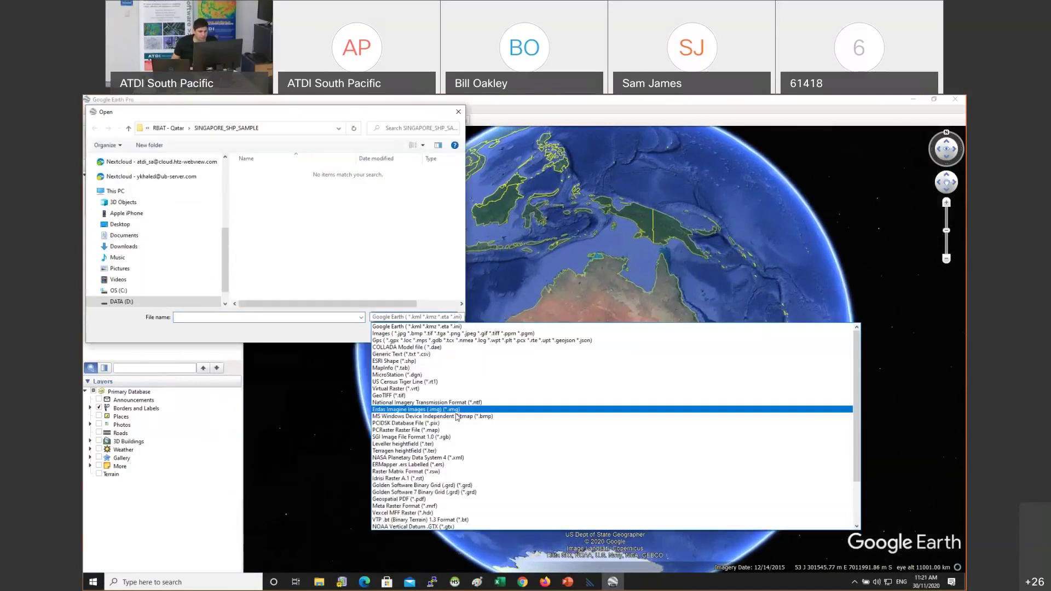
click(540, 520)
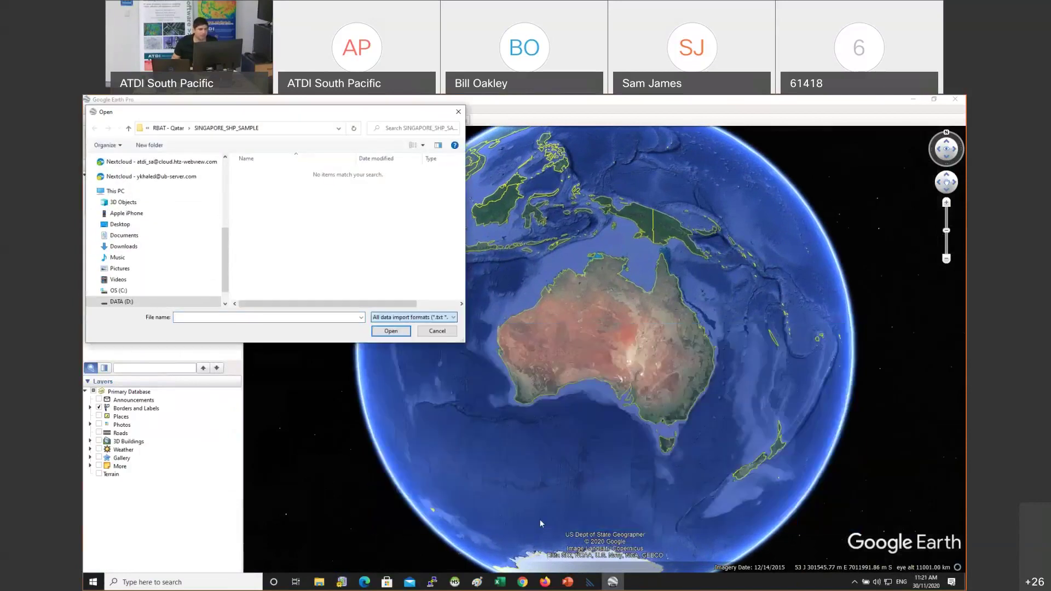
Import AWL_3.shp from the Export folder without applying a style template, and display the layer on the map
click(301, 317)
key(ctrl+v)
key(Return)
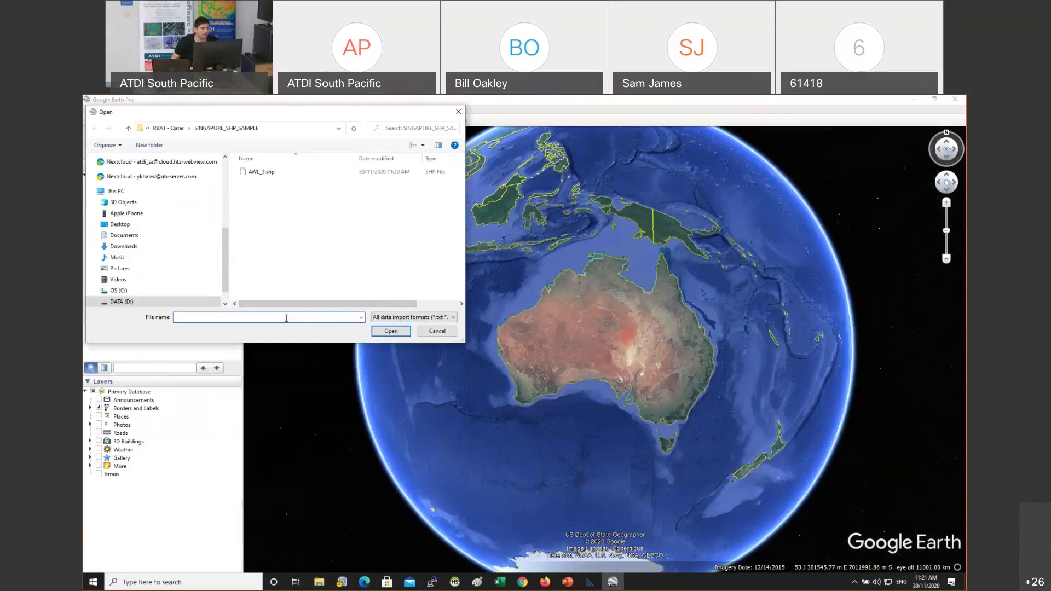
click(268, 172)
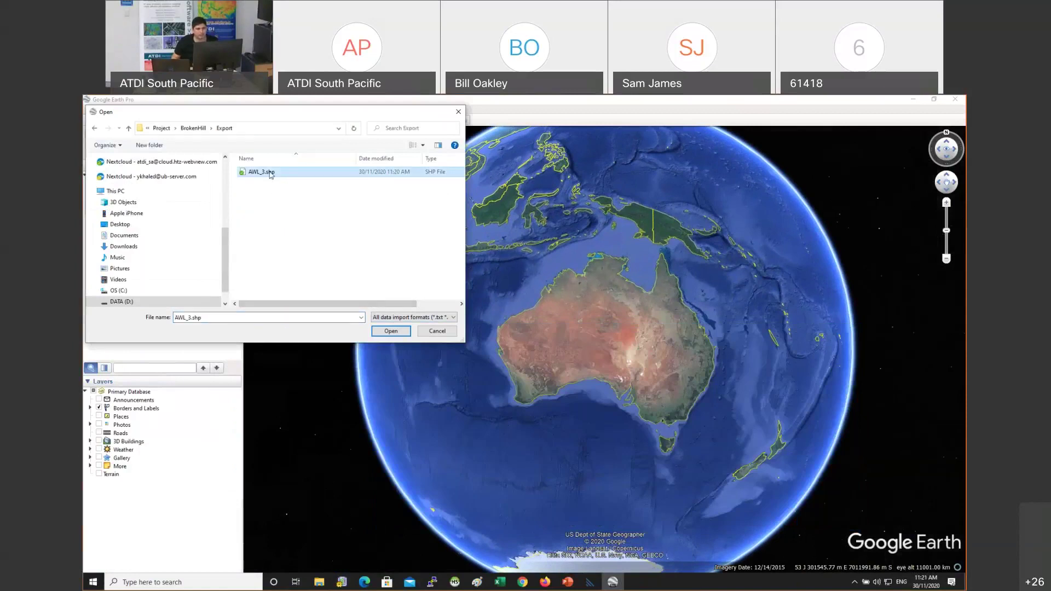
double_click(270, 173)
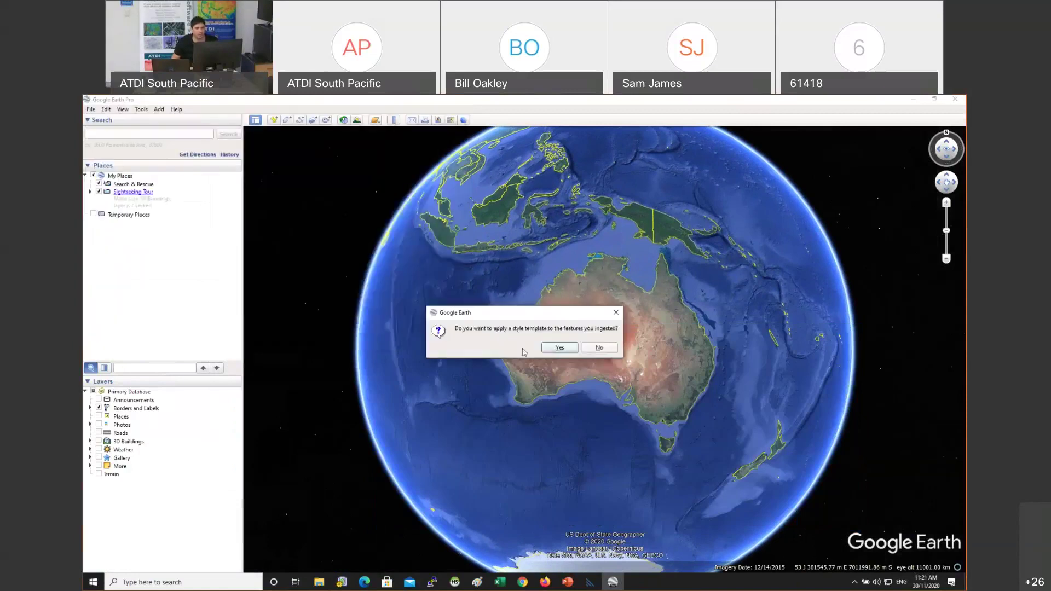
click(601, 348)
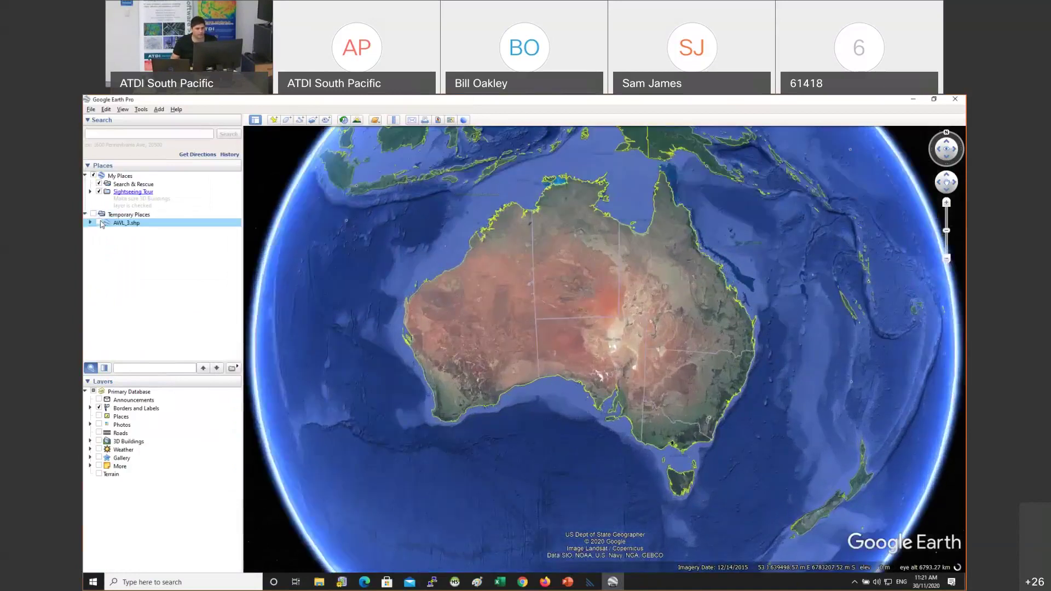
click(99, 223)
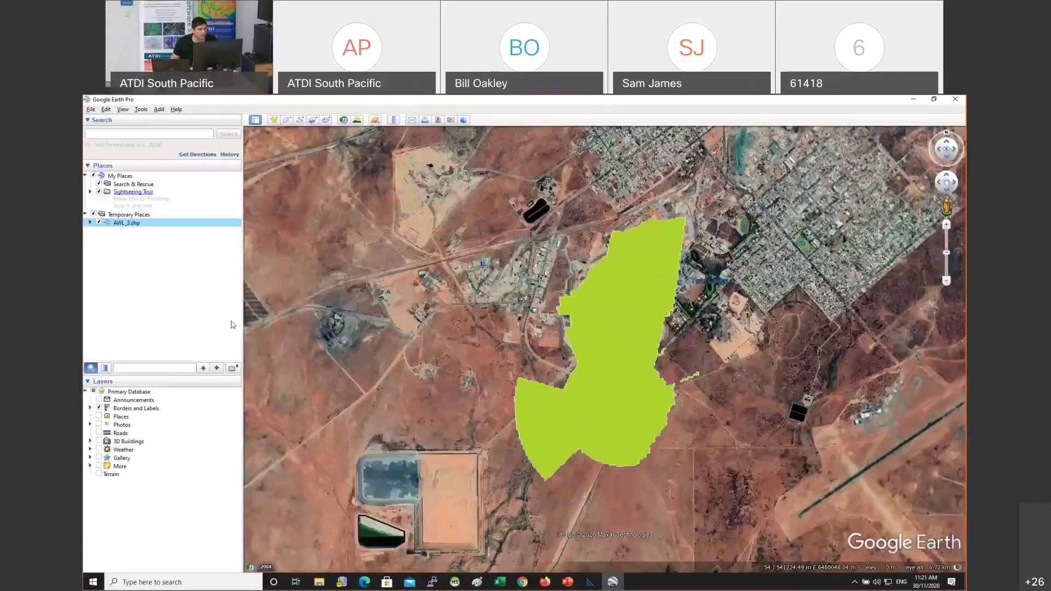
Edit the AWL_3.shp folder's shared style and set its area display to Filled
right_click(138, 225)
click(164, 365)
click(273, 271)
click(284, 336)
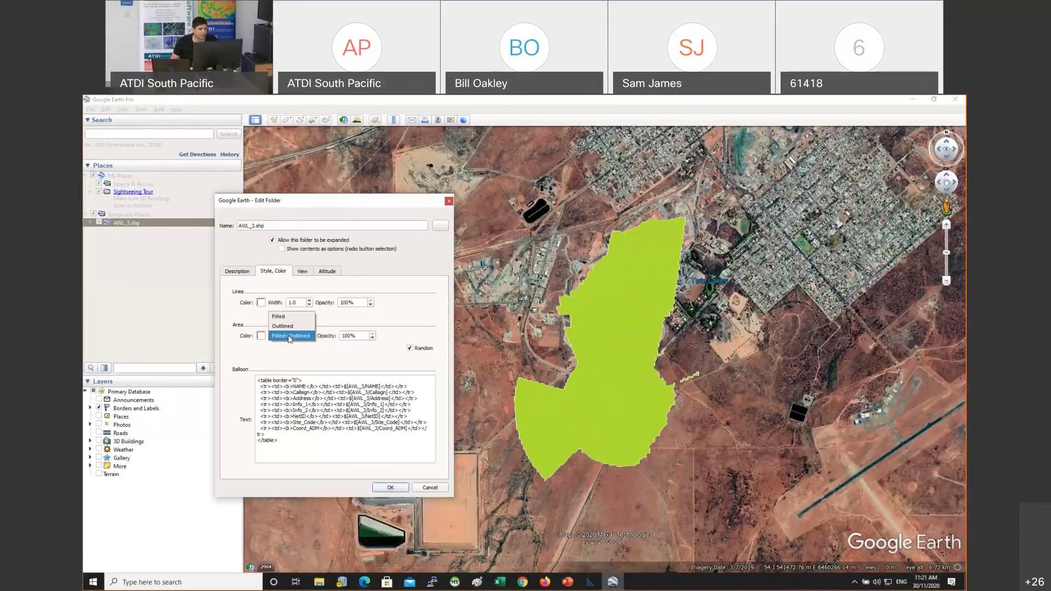
click(288, 327)
click(287, 334)
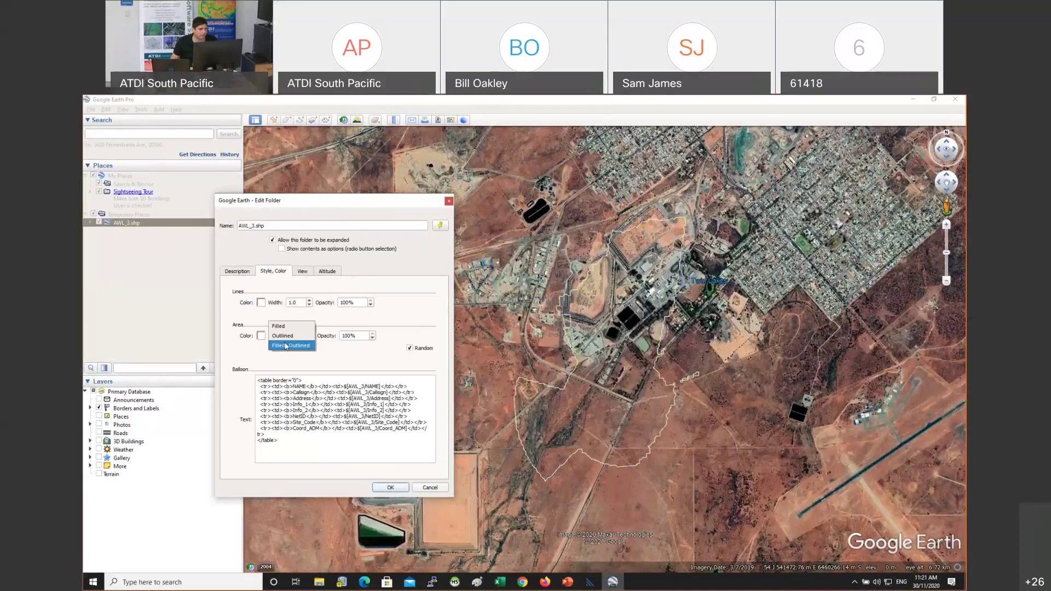
click(286, 326)
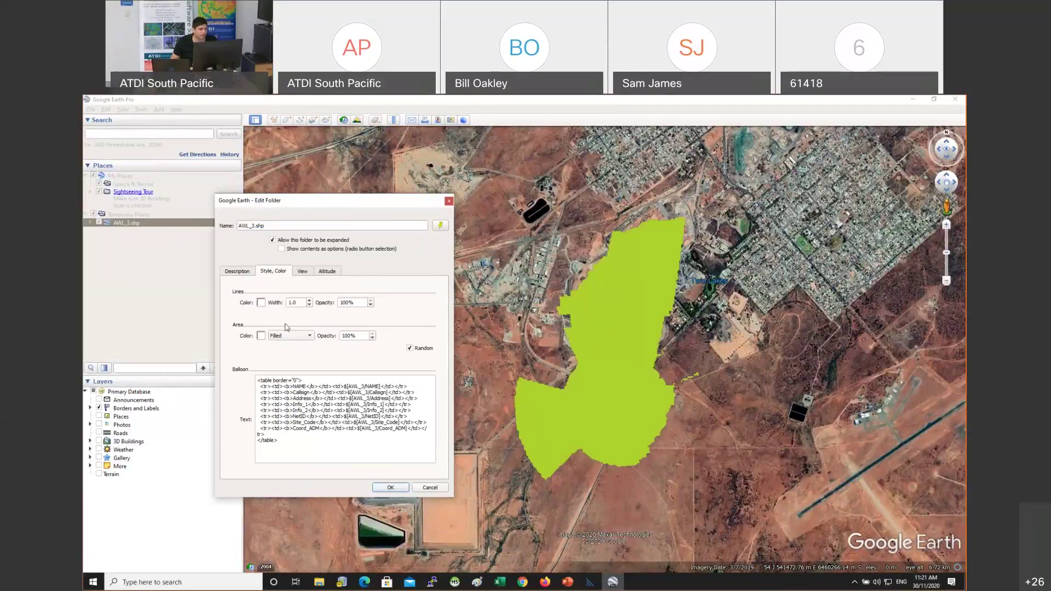
Set the AWL_3.shp area colour to blue and its opacity to 50%
click(259, 336)
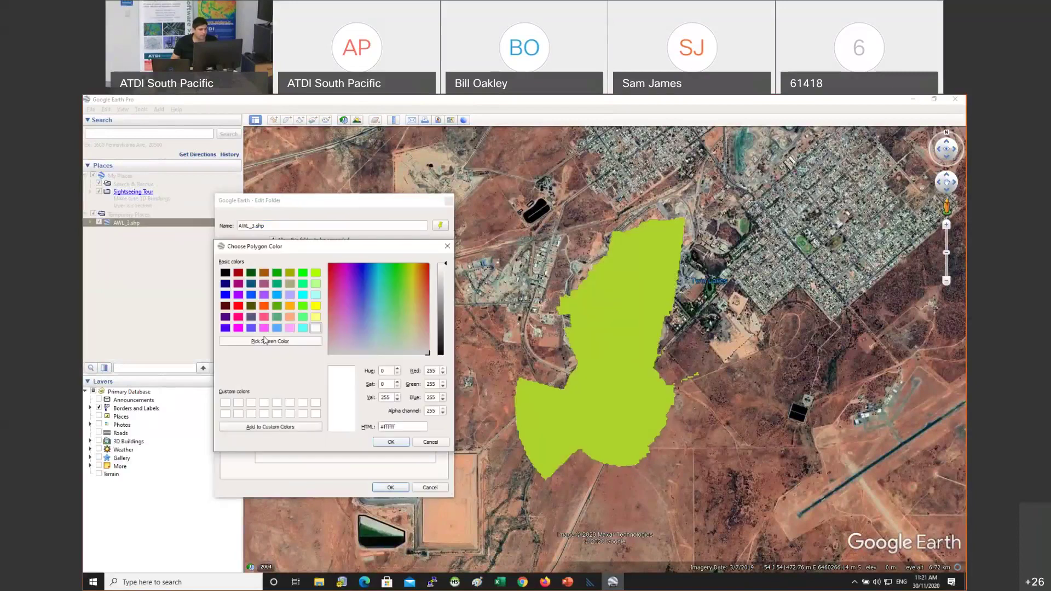
click(225, 295)
click(391, 442)
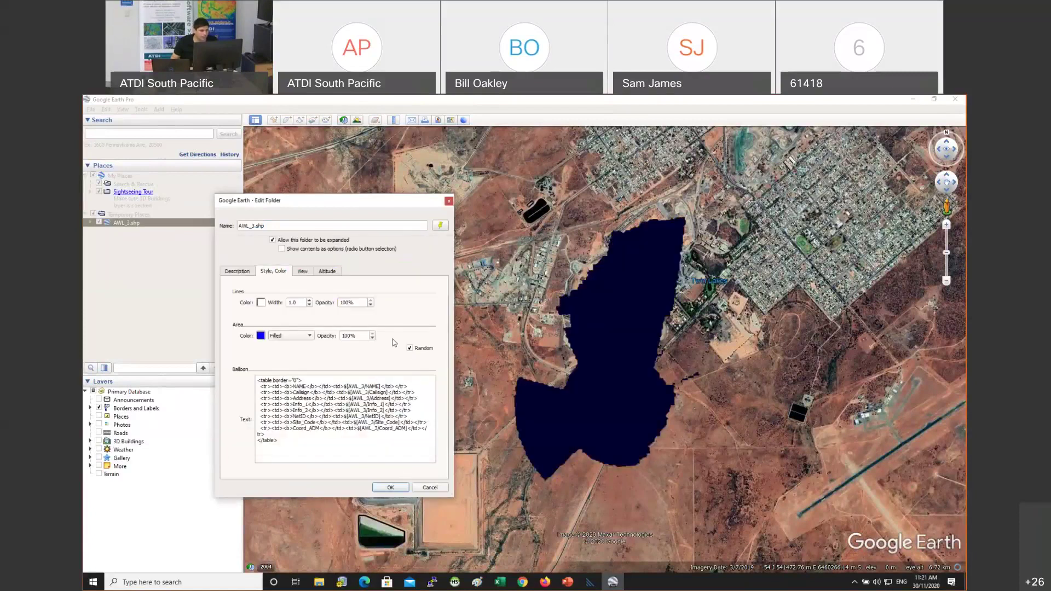
text(50)
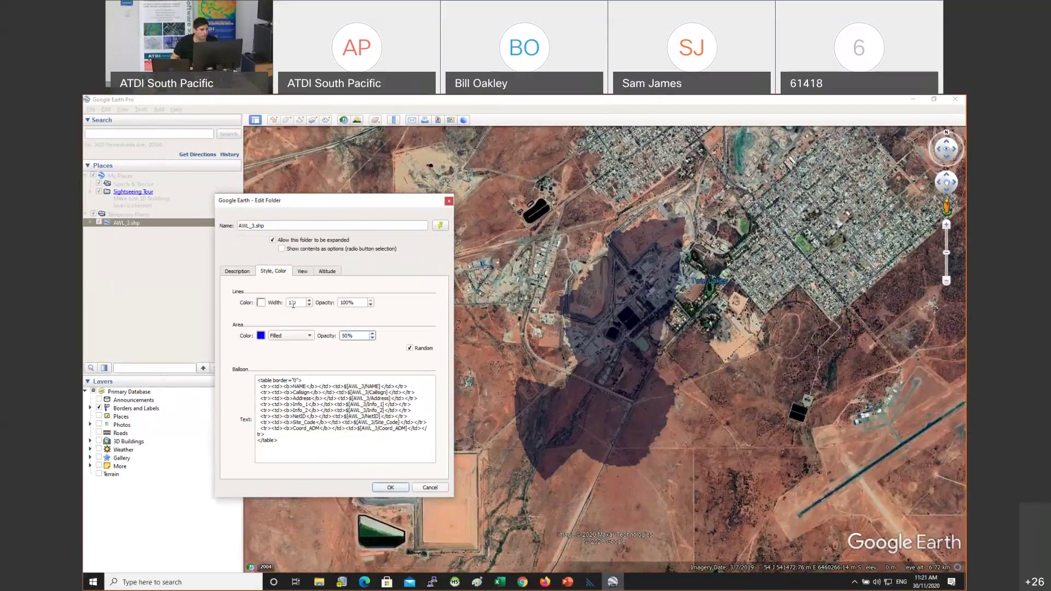
Choose a new line colour for the AWL_3.shp folder style and apply the style changes
click(261, 303)
click(227, 285)
click(391, 442)
click(390, 487)
scroll(553, 406, down, 2)
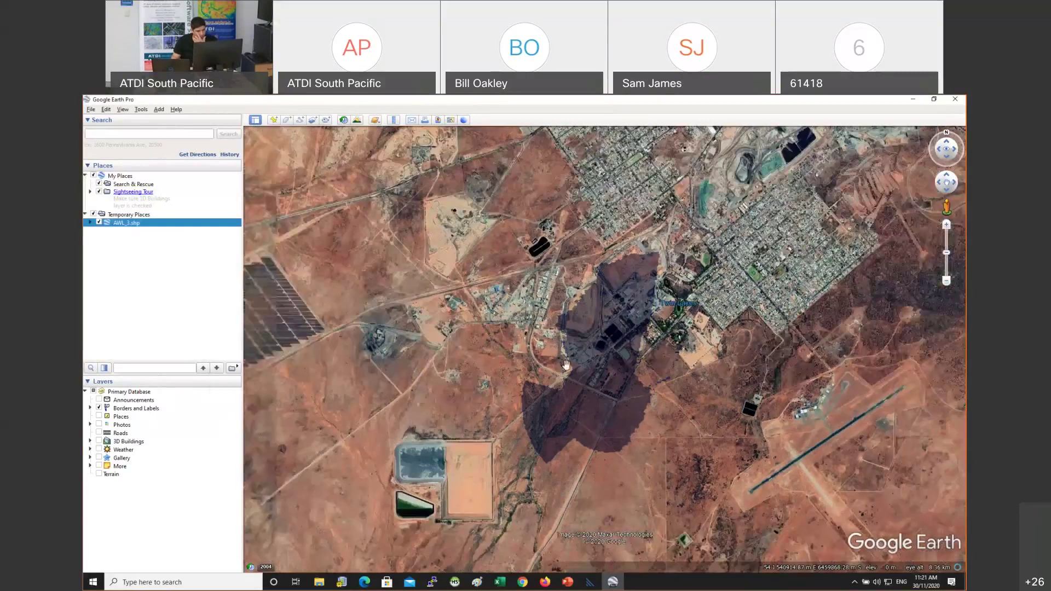
Open the Broken Hill boundary polygon's information balloon, review its Address and Info_1 attributes, and close it
double_click(566, 365)
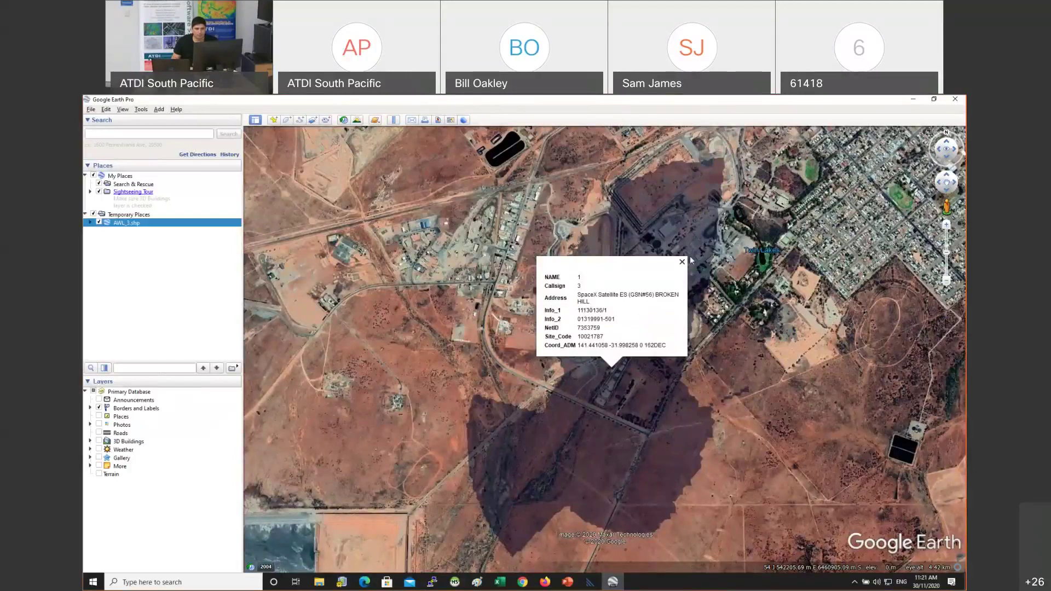
drag(577, 294, 661, 293)
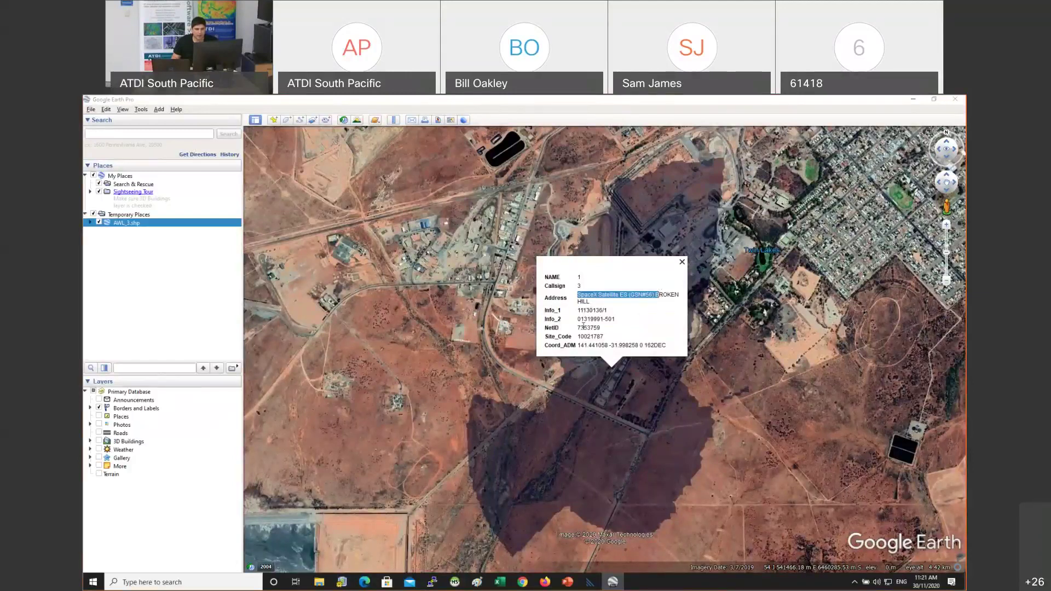
drag(578, 310, 607, 311)
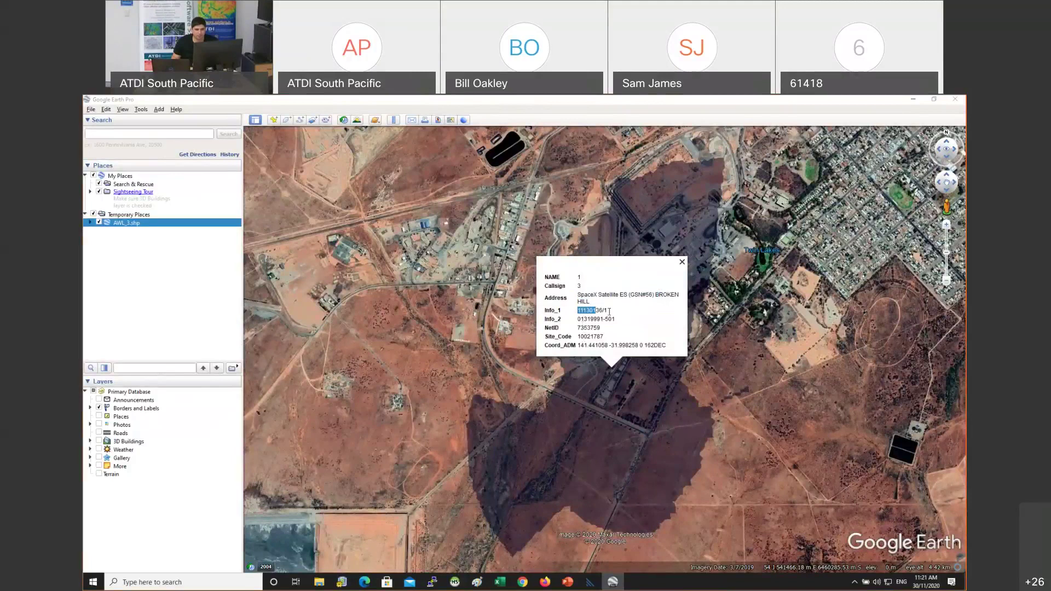
click(682, 263)
scroll(670, 267, down, 1)
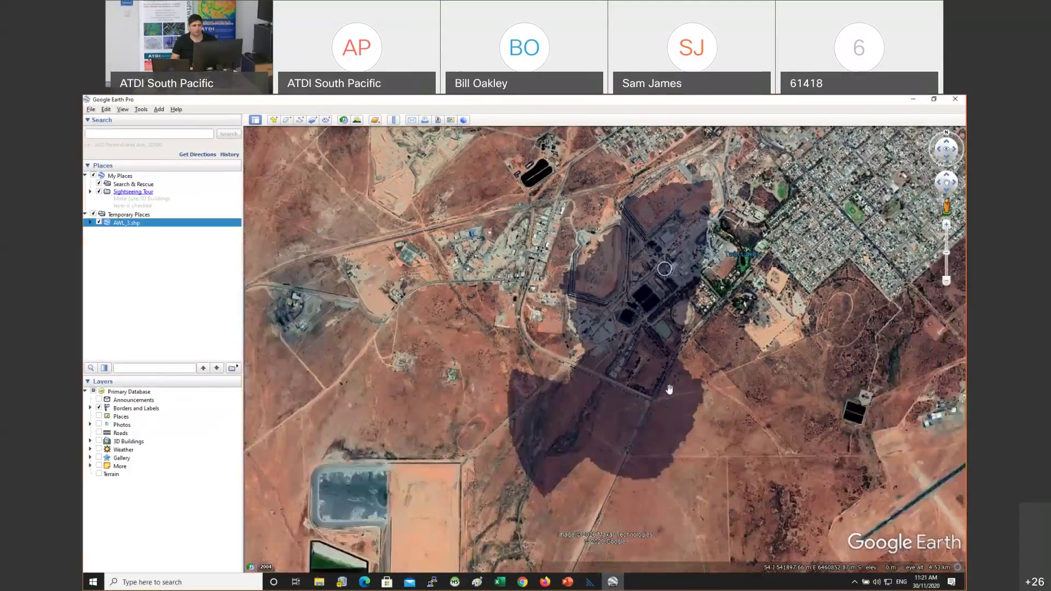
Switch to the ACMA Australian spectrum map grid page in Chrome and review the ASMG 2012 shapefile downloads
scroll(657, 381, down, 3)
key(alt+Tab)
key(Tab)
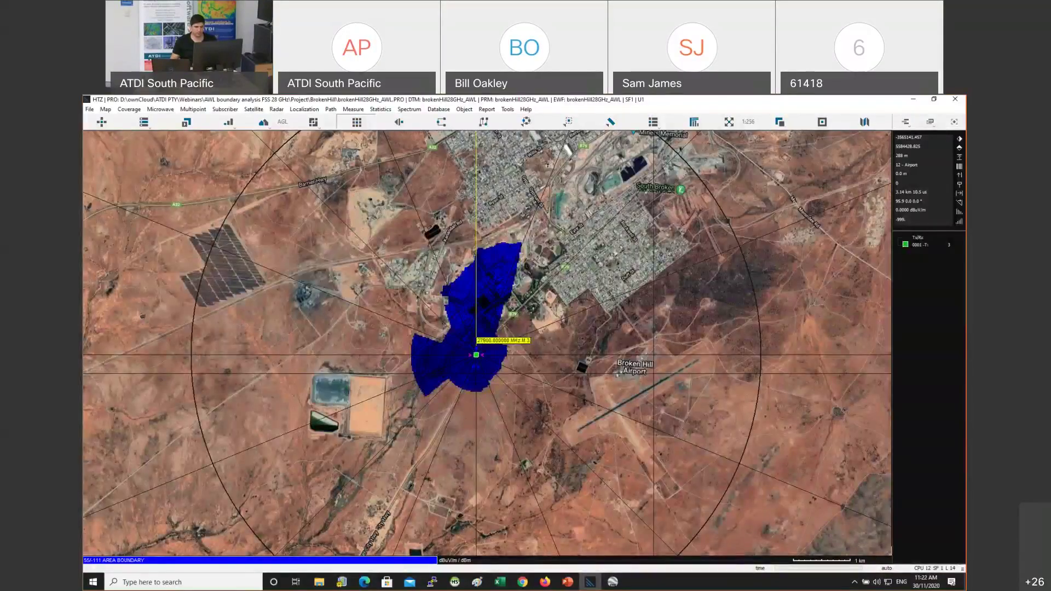
scroll(487, 345, down, 1)
click(319, 582)
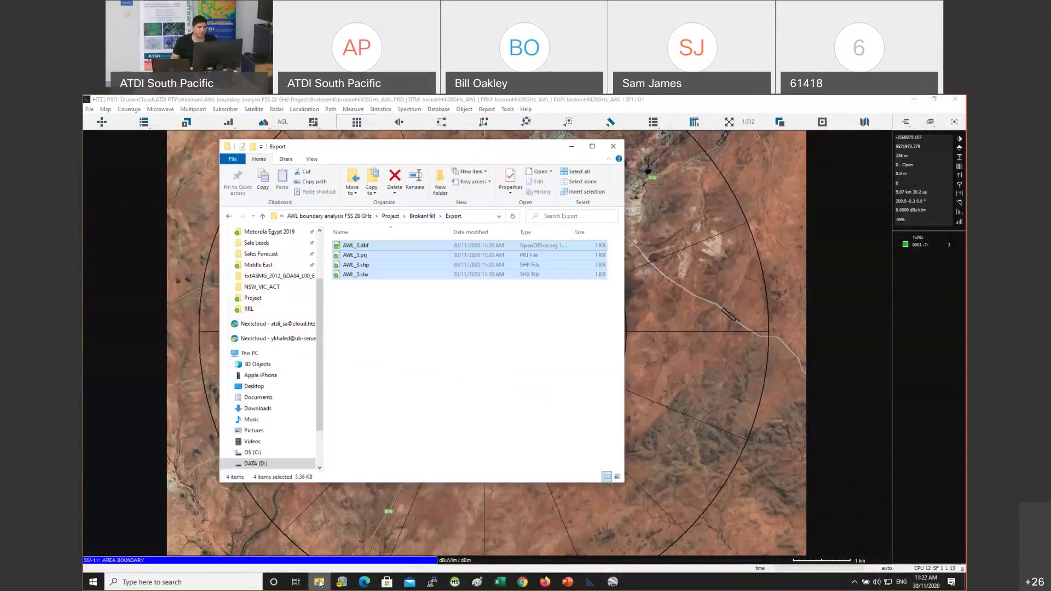
key(alt+Tab)
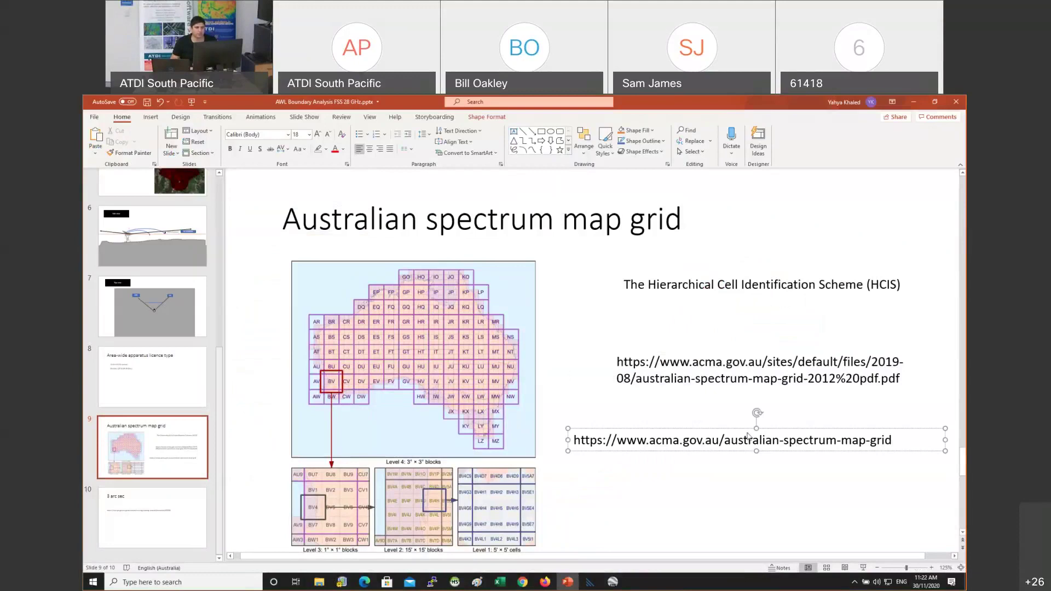
key(alt+Tab)
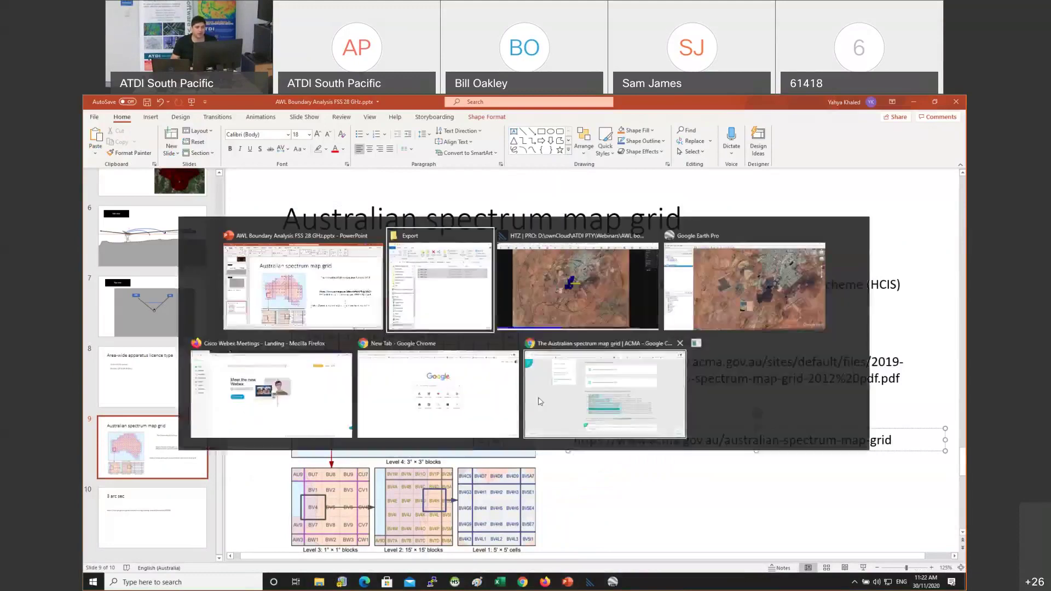
click(559, 396)
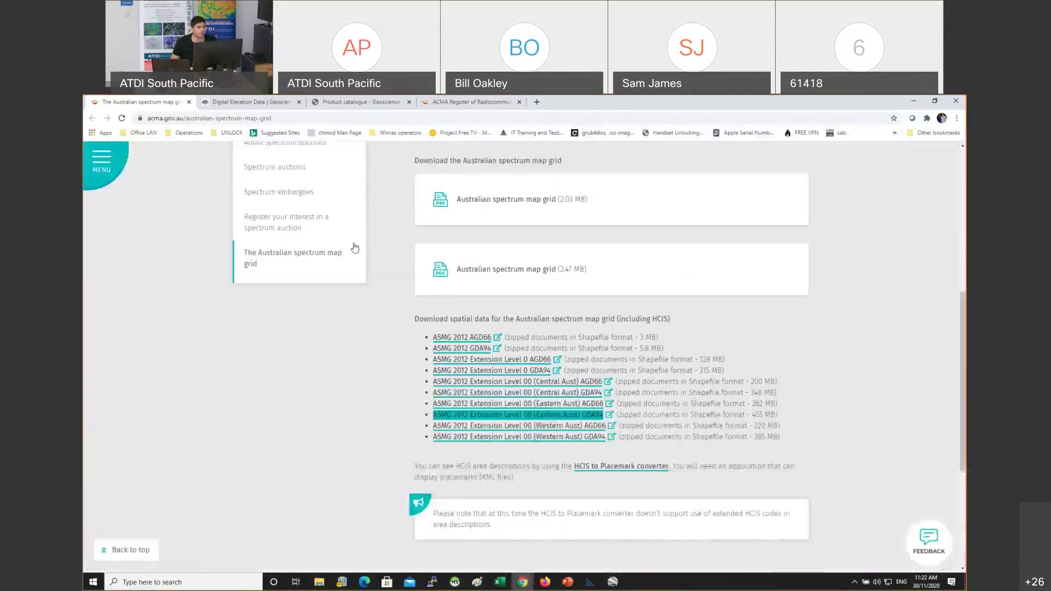
scroll(527, 389, down, 2)
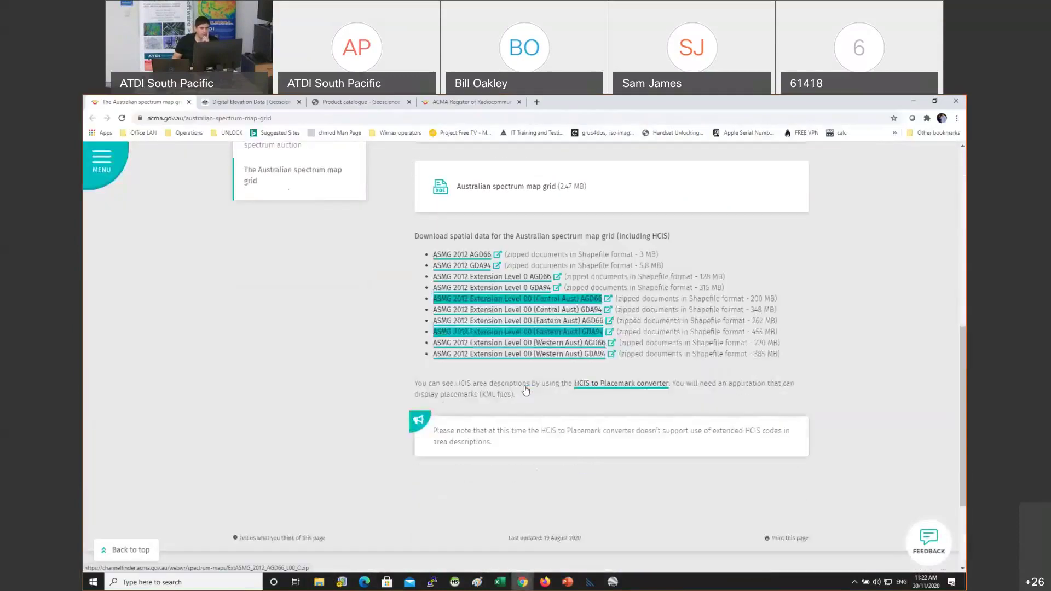
scroll(526, 389, up, 1)
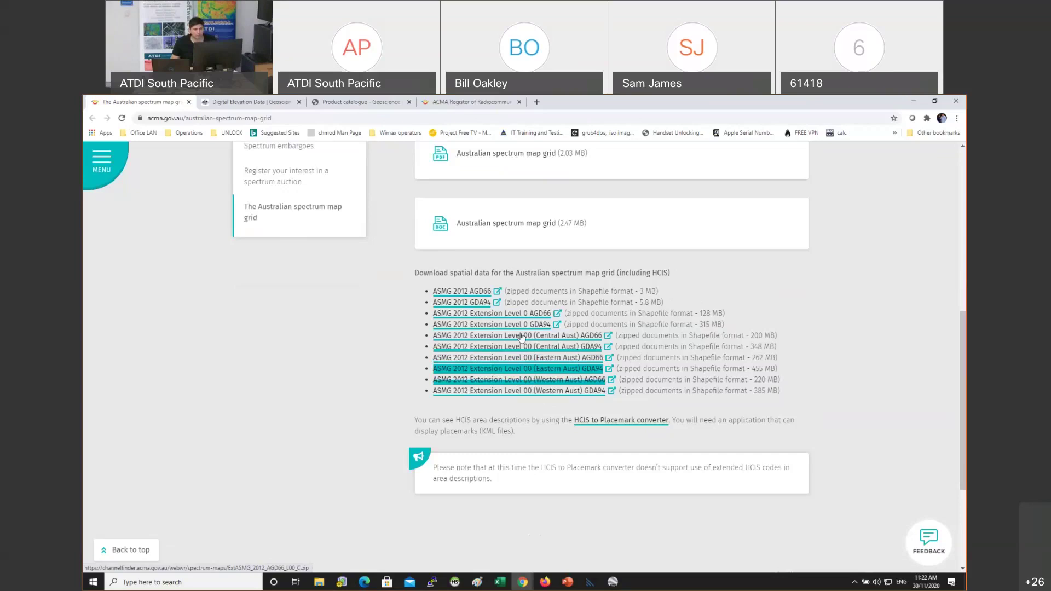
Switch to File Explorer, go to the D:\ACMA\ASMG folder, and examine the downloaded L0 and L00_W zip archives
click(320, 582)
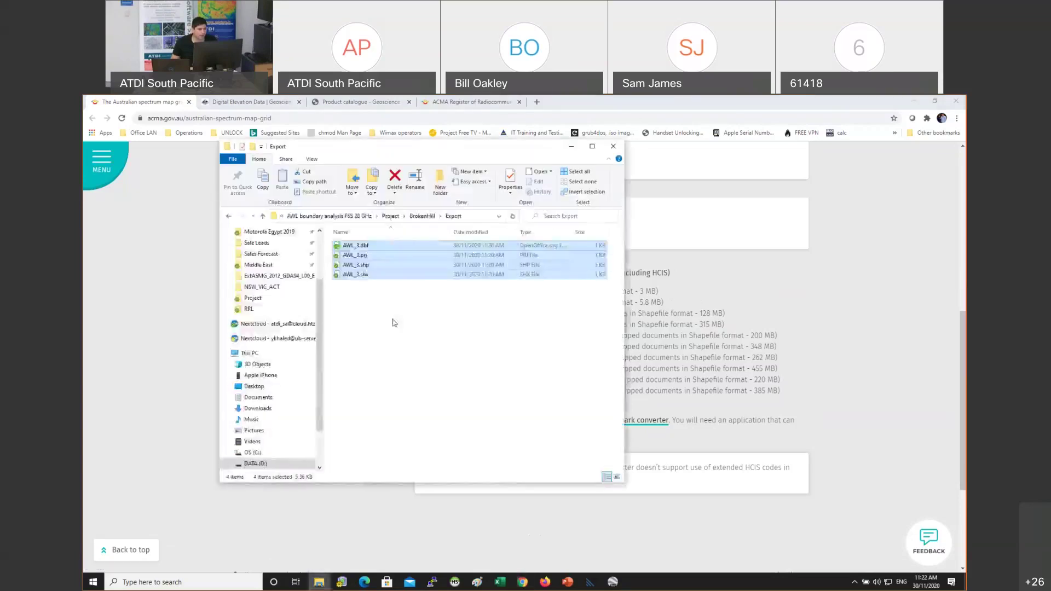
click(421, 216)
click(416, 217)
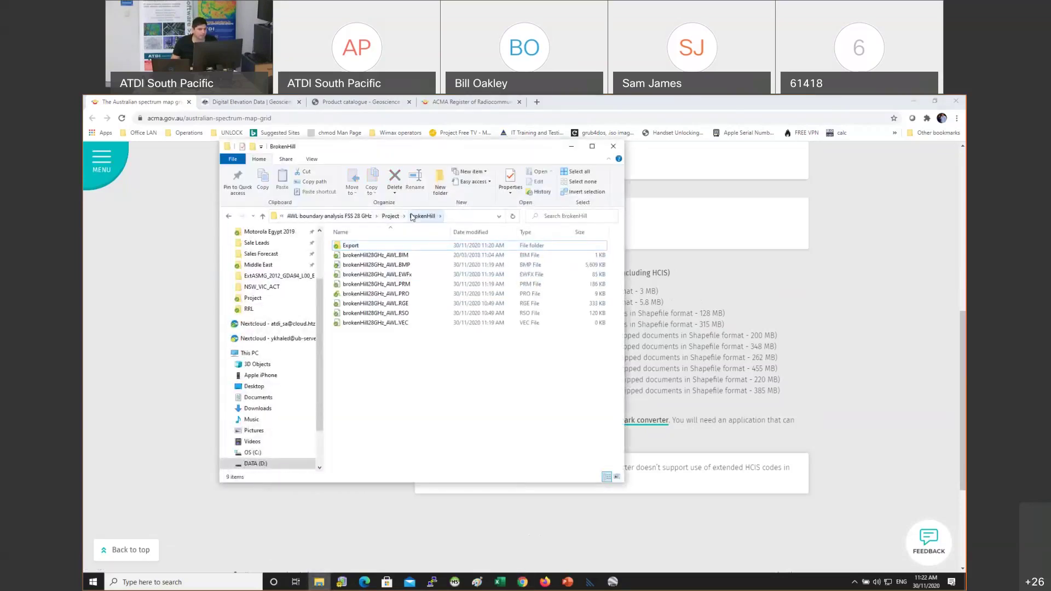
click(397, 215)
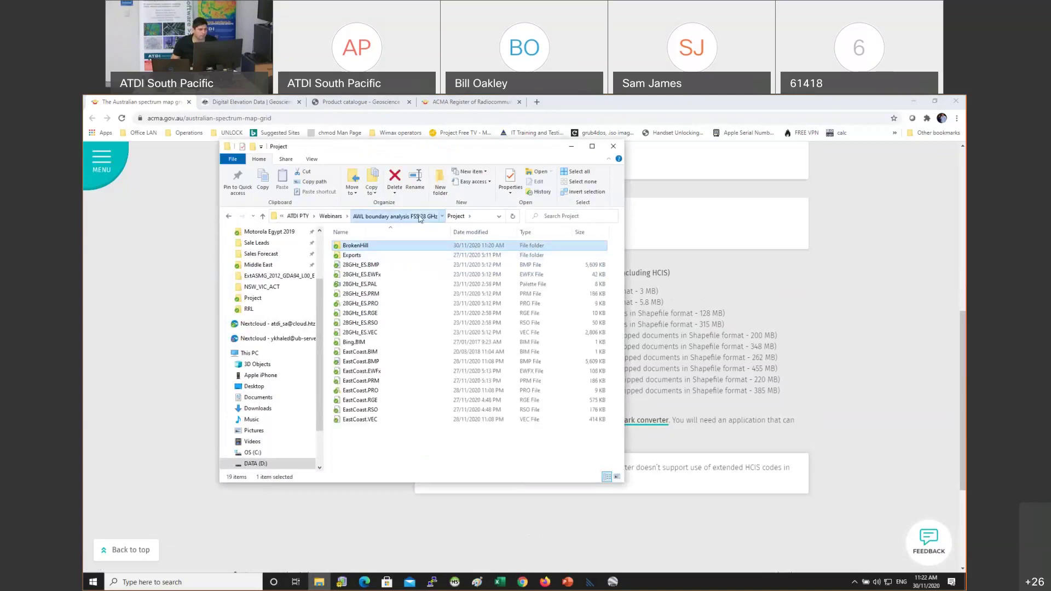
click(398, 216)
double_click(353, 275)
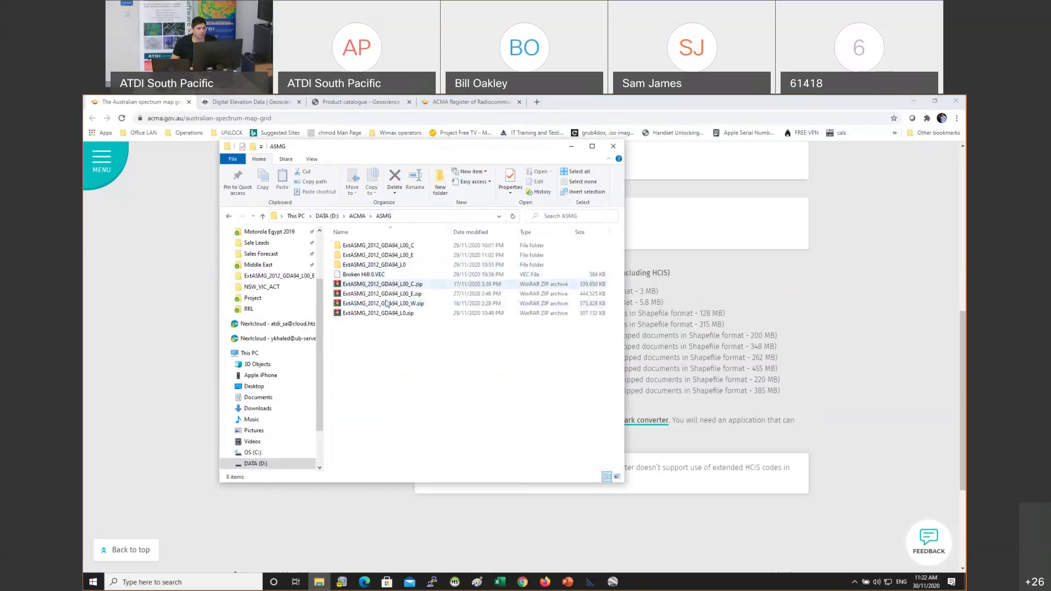
click(405, 315)
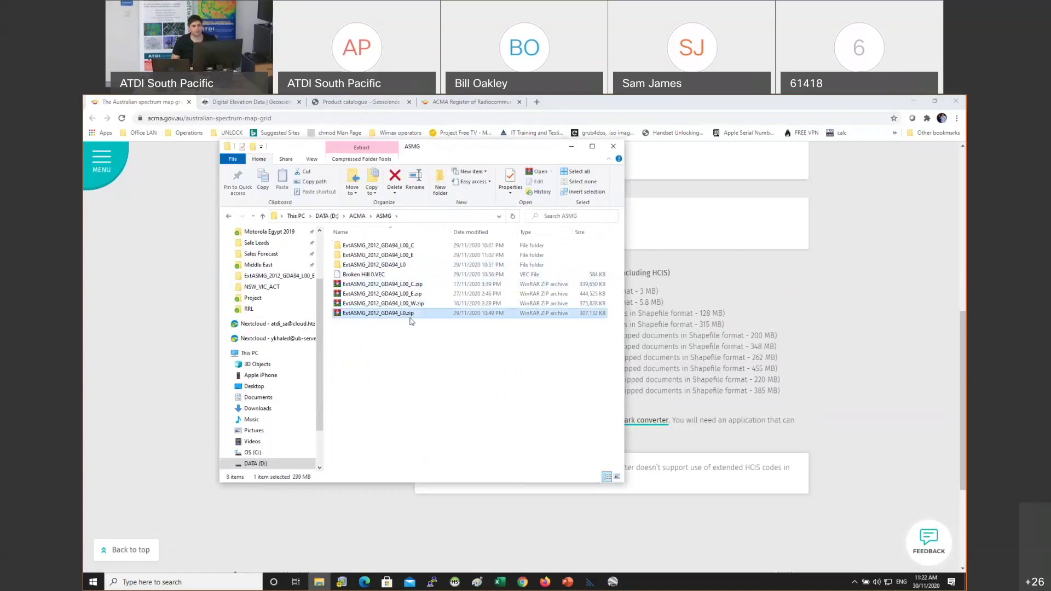
click(413, 305)
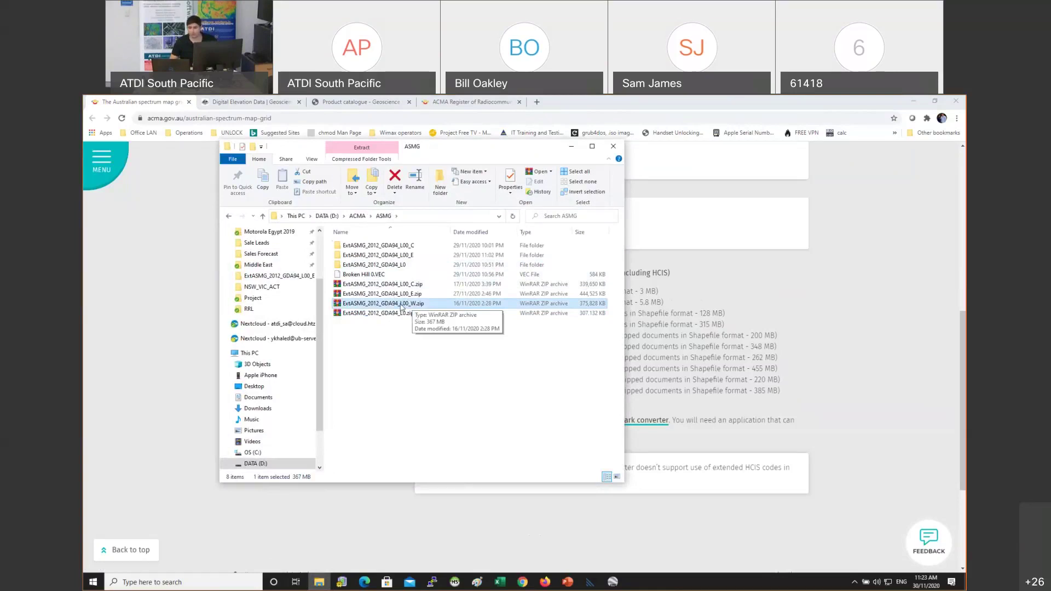
Check the properties of the extracted ExtASMG_2012_GDA94_L00_E folder, briefly open it, and return to ASMG
click(400, 257)
right_click(400, 257)
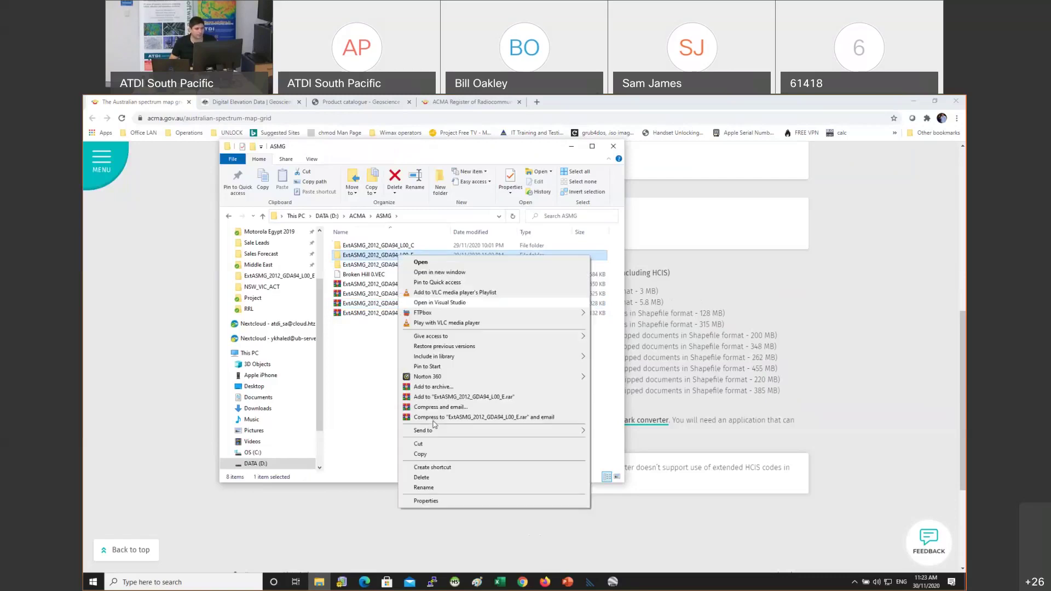
click(426, 501)
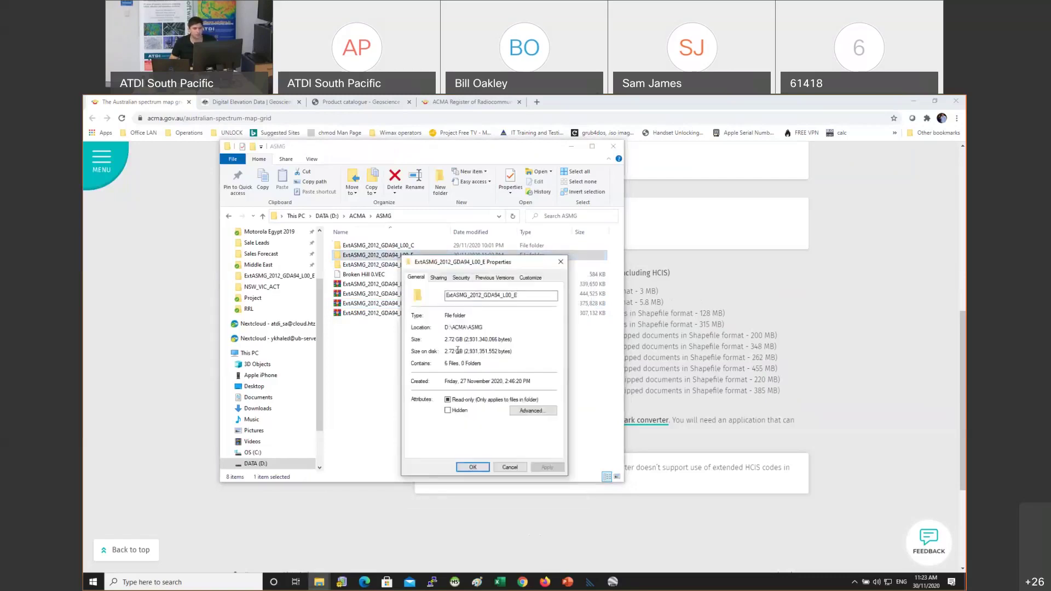
key(Escape)
double_click(413, 255)
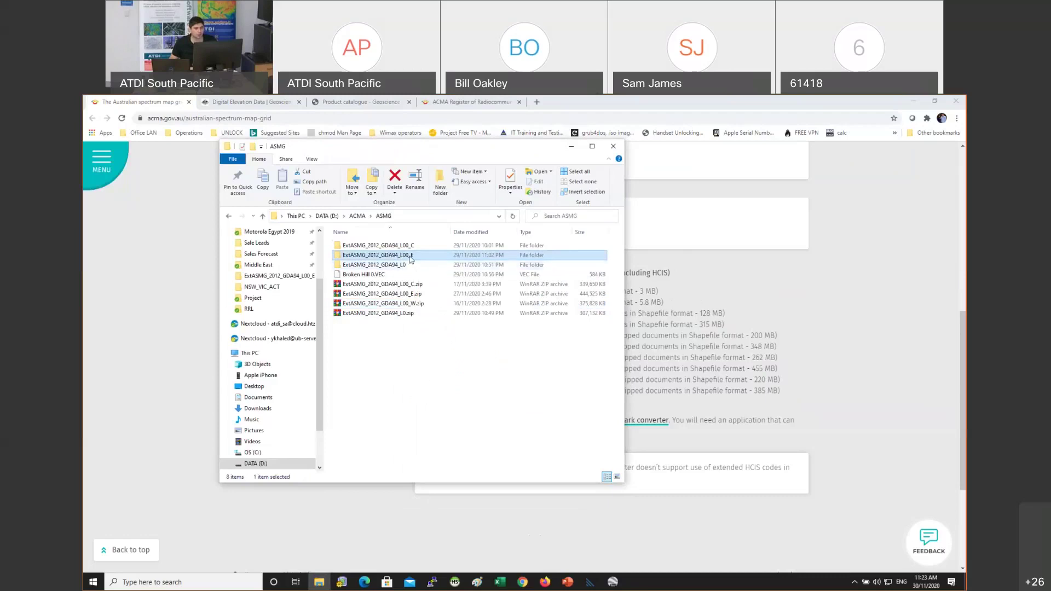
key(alt+Left)
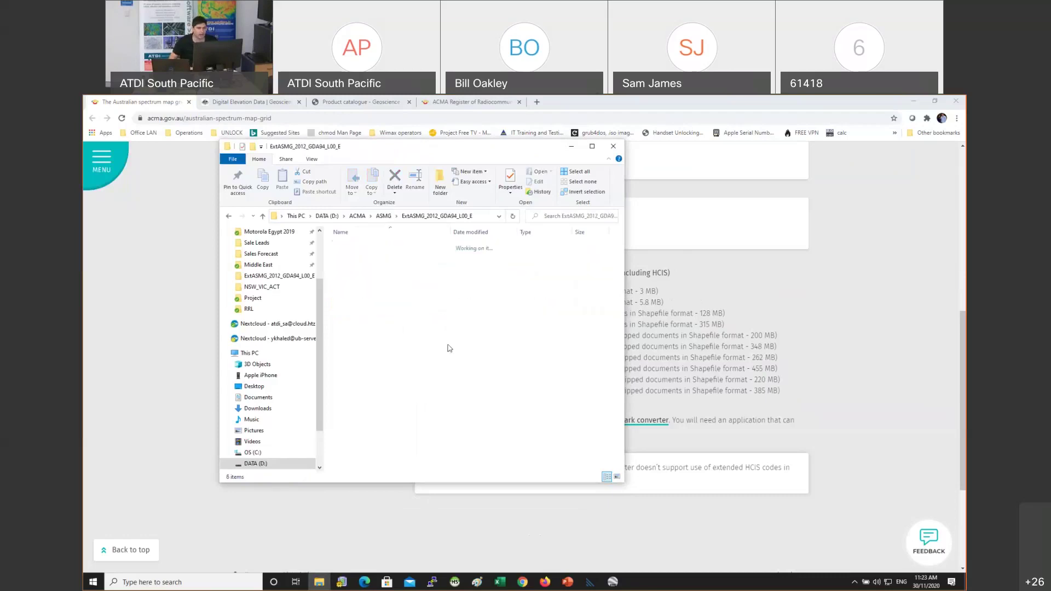
Open the ExtASMG_2012_GDA94_L0 folder, review its shapefile components, and select the folder's full path
click(406, 267)
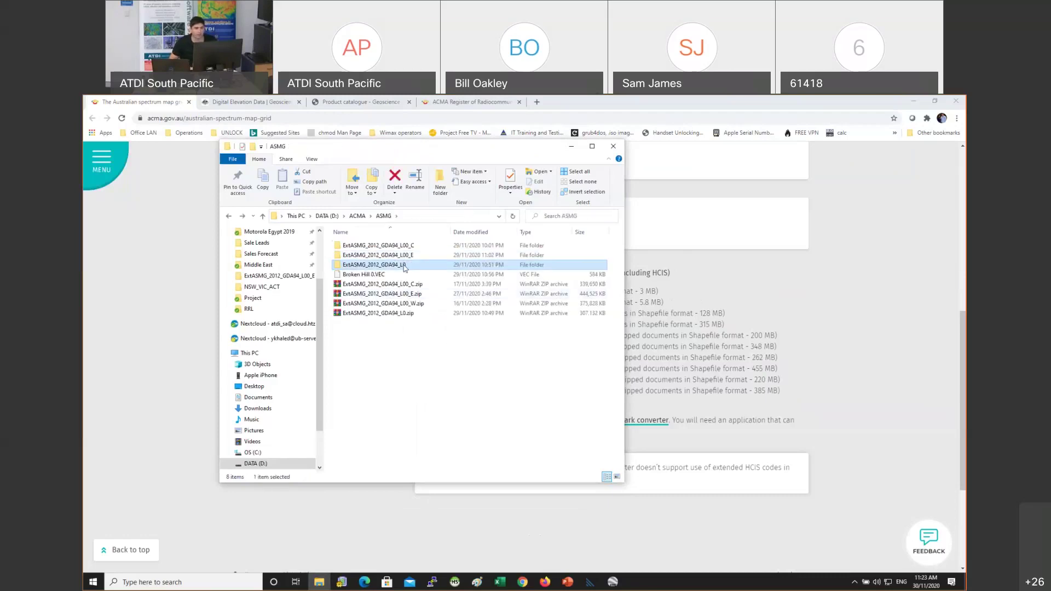
double_click(405, 266)
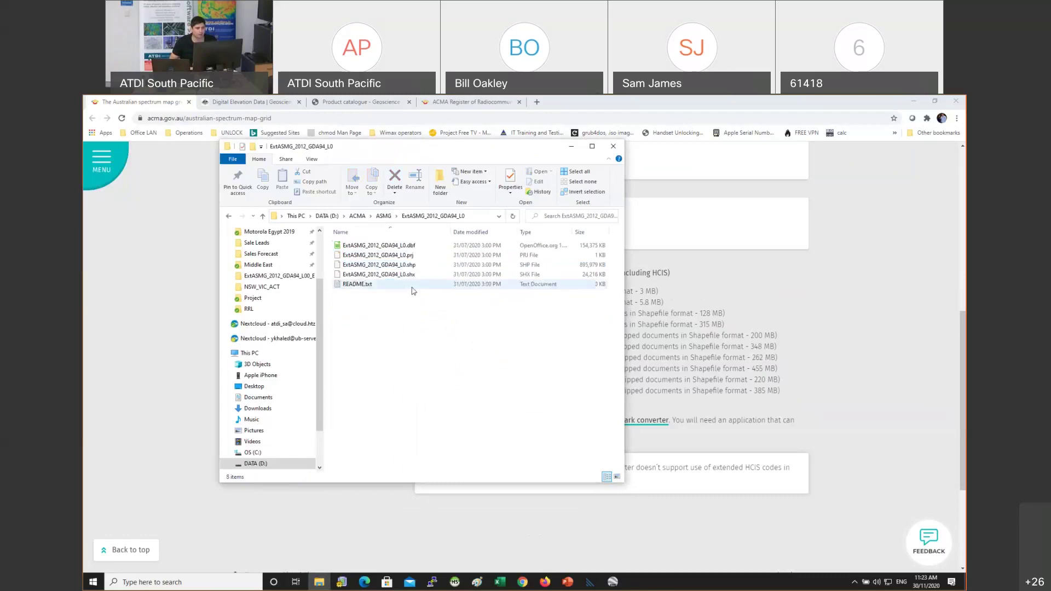
click(385, 217)
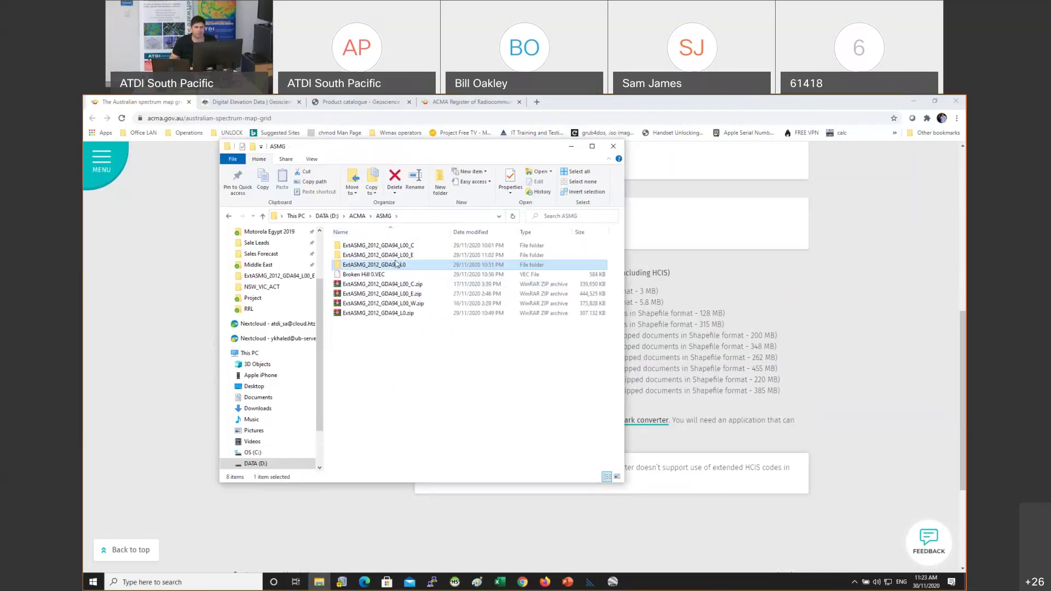
click(367, 391)
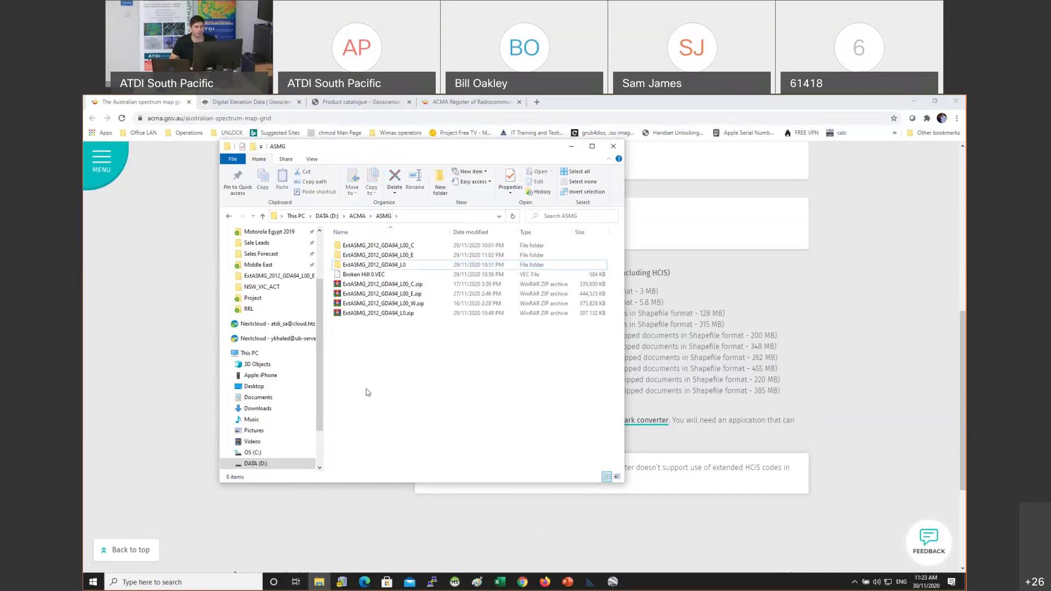
double_click(387, 266)
click(486, 215)
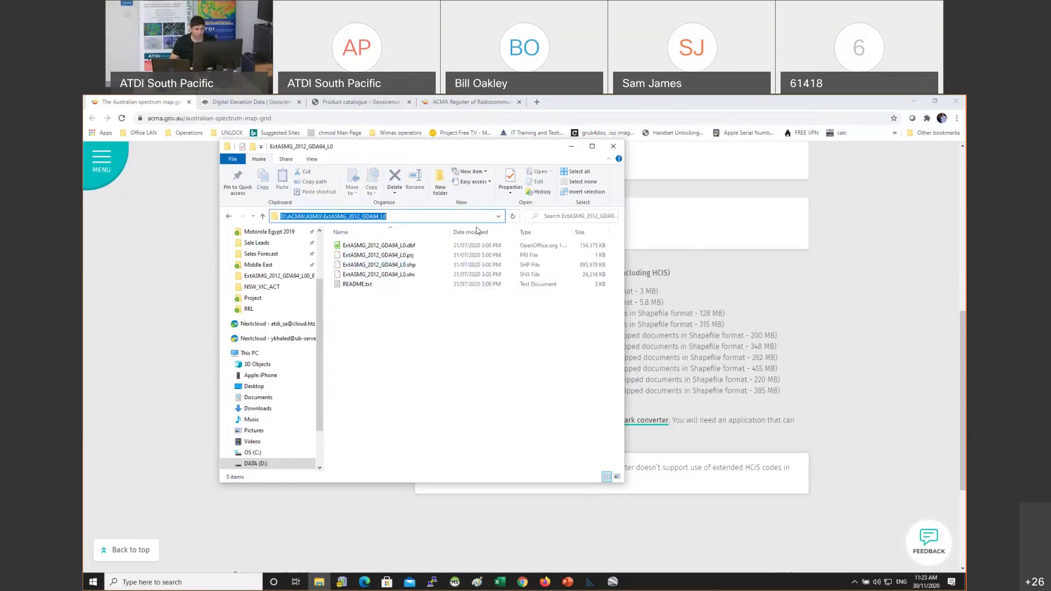
Switch to HTZ and open the vector layer import for SHP polygons
key(alt+Tab)
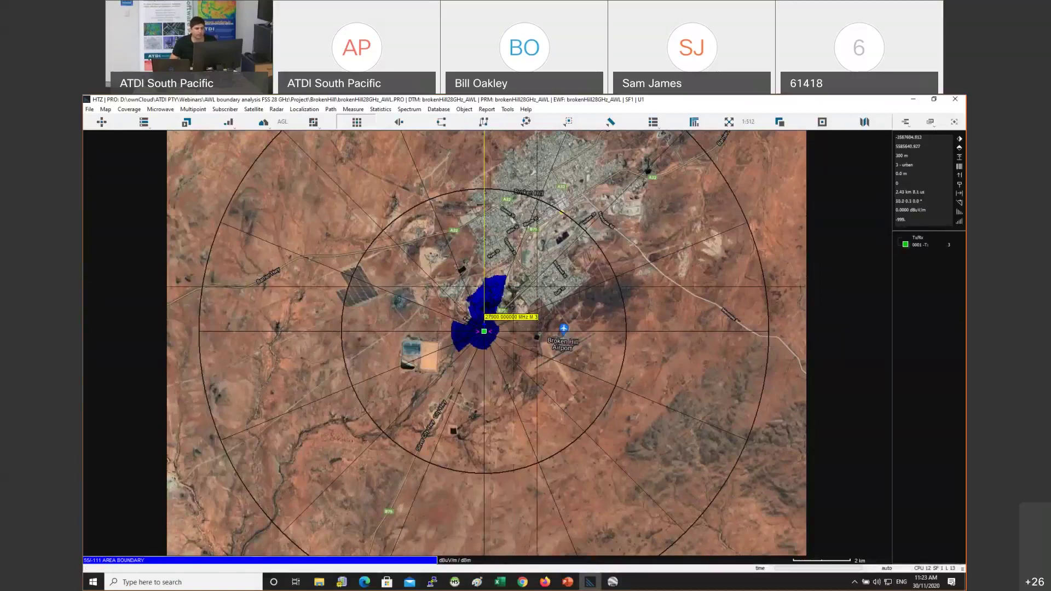
click(89, 110)
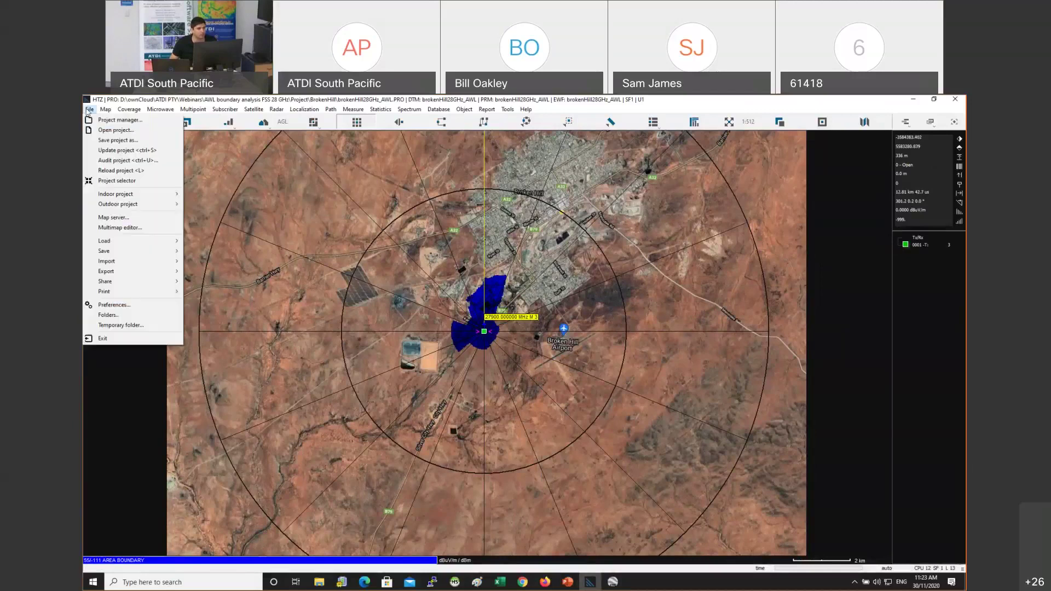
click(326, 582)
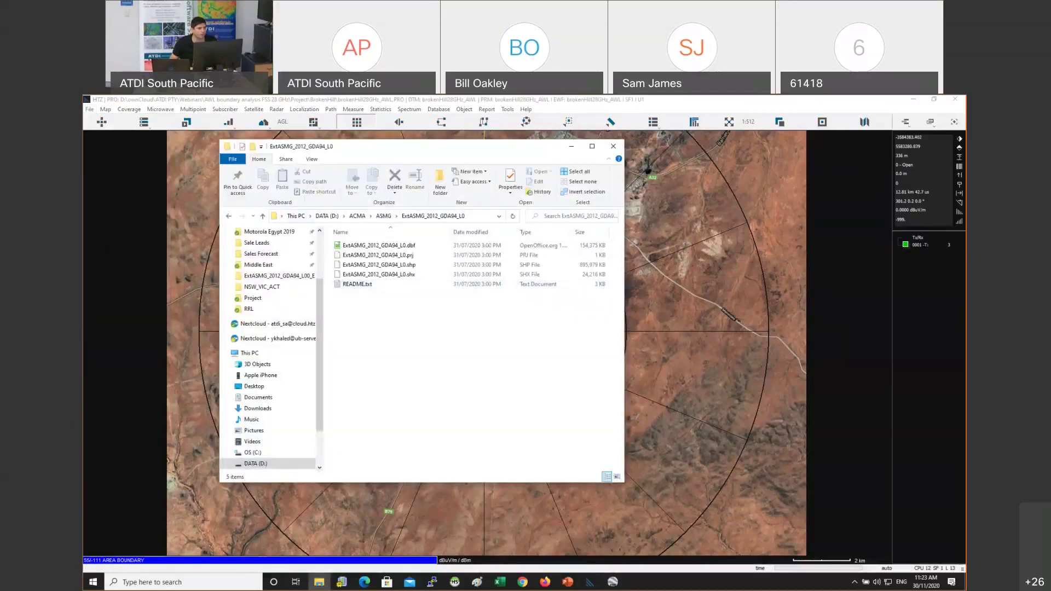
click(89, 109)
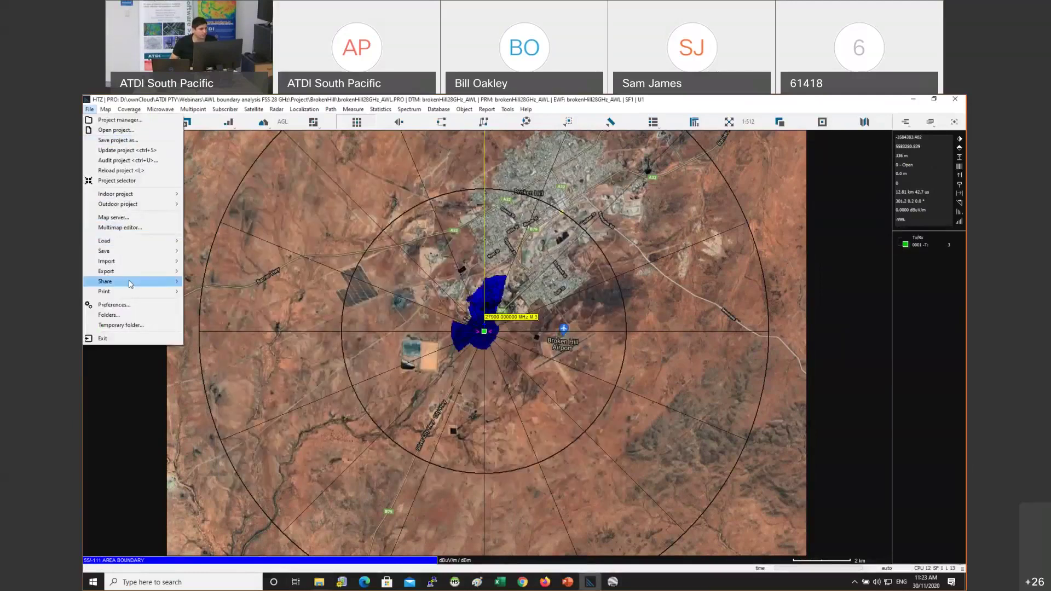
mouse_move(129, 274)
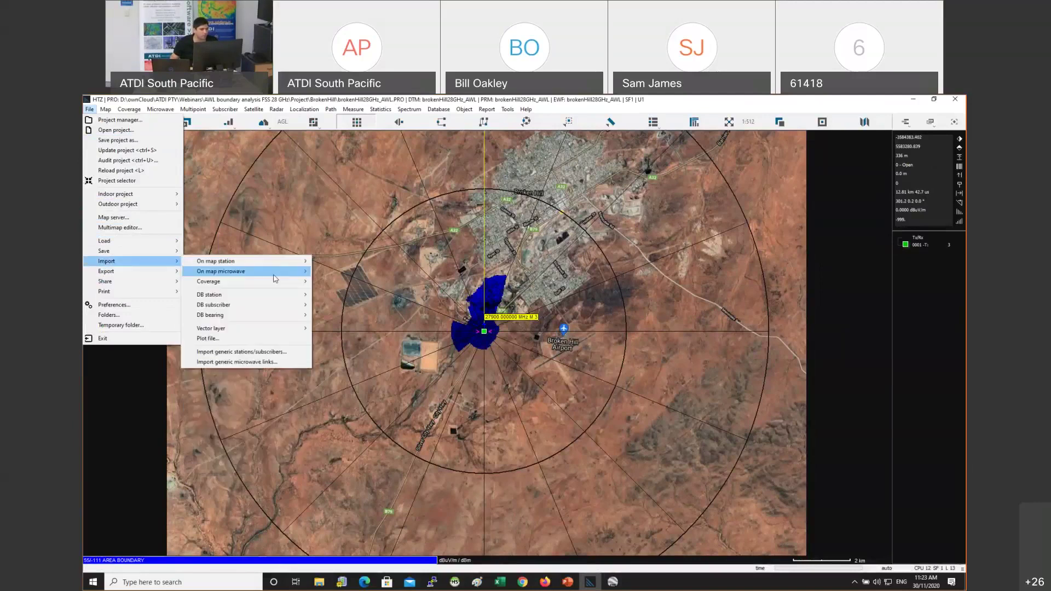
mouse_move(244, 334)
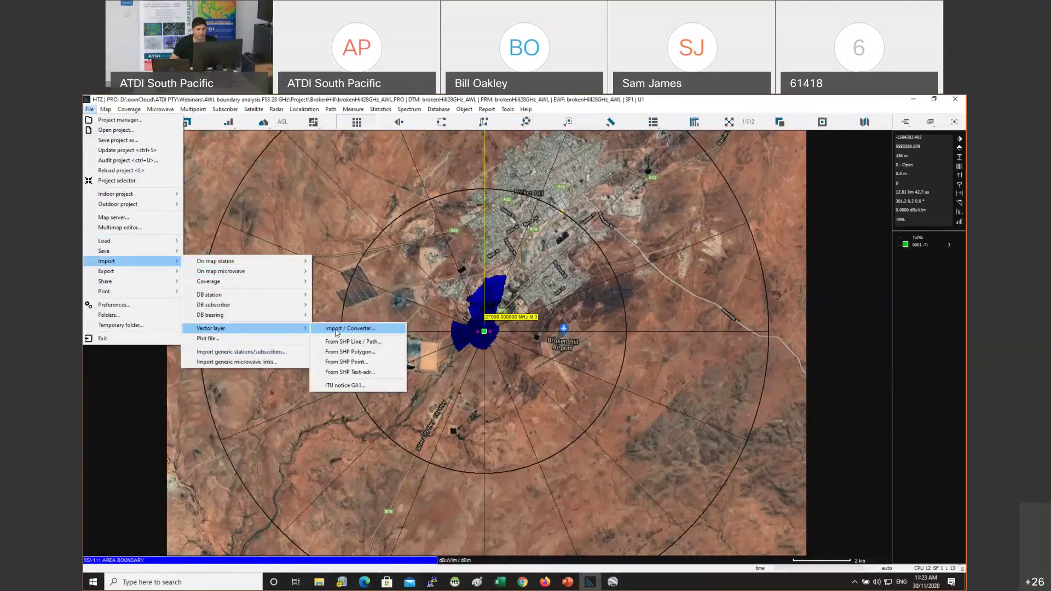
click(379, 356)
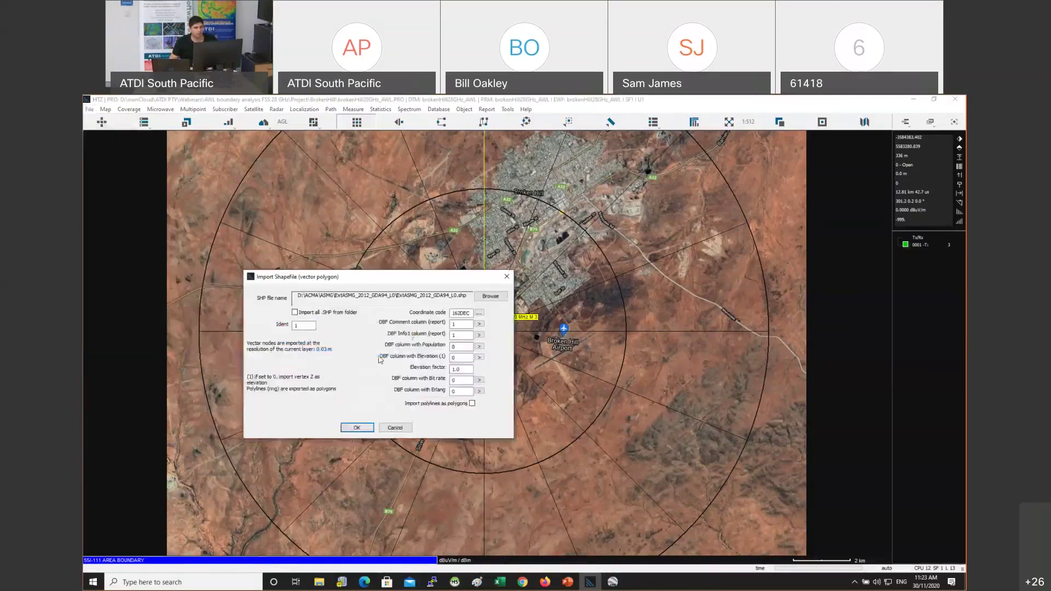
Choose ExtASMG_2012_GDA94_L0.shp from D:\ACMA\ASMG\ExtASMG_2012_GDA94_L0 as the polygon shapefile to import
click(490, 296)
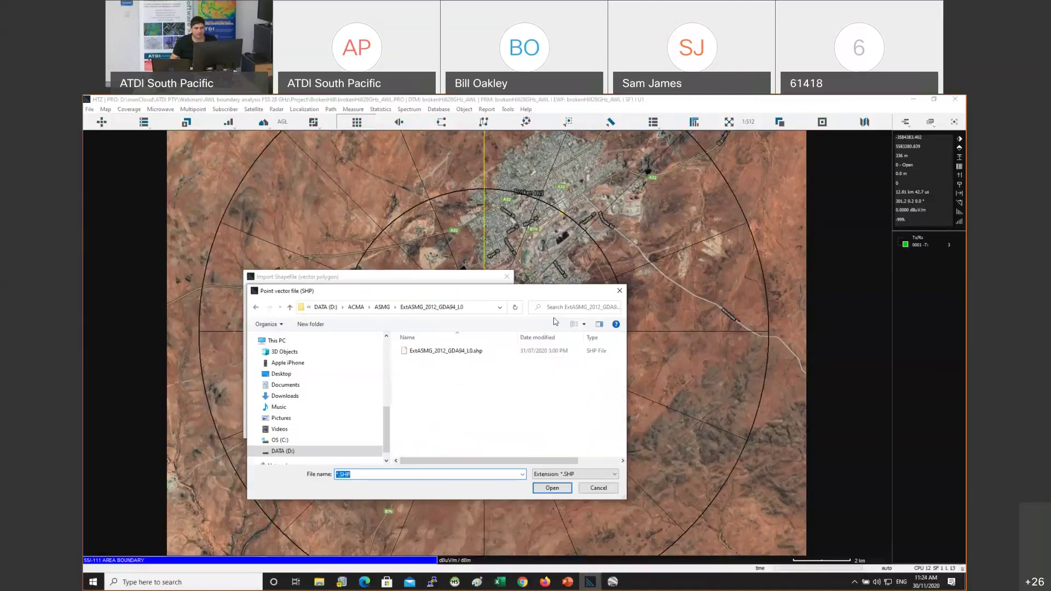
click(483, 351)
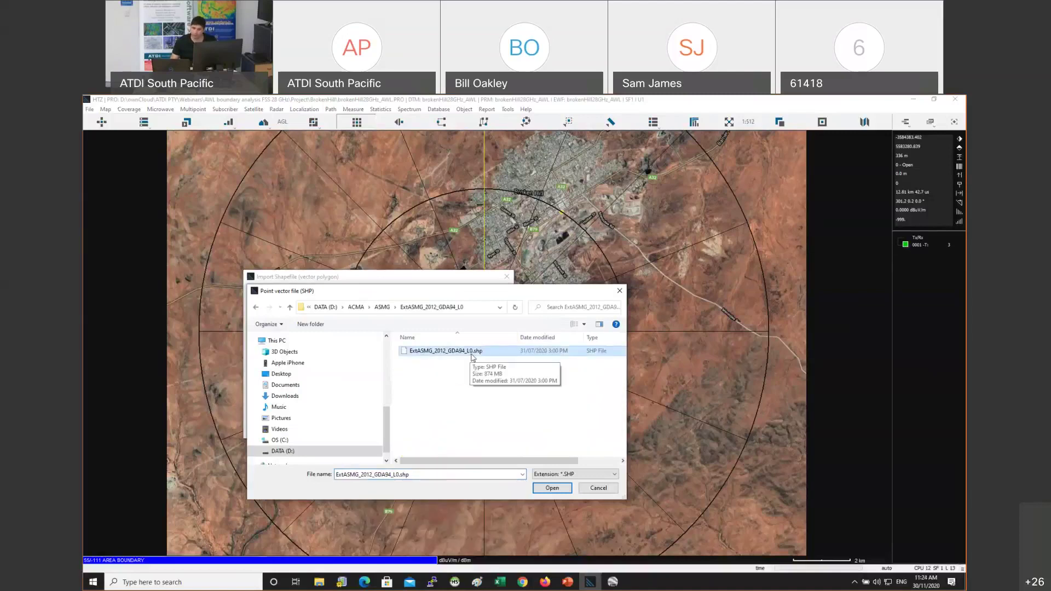
double_click(473, 353)
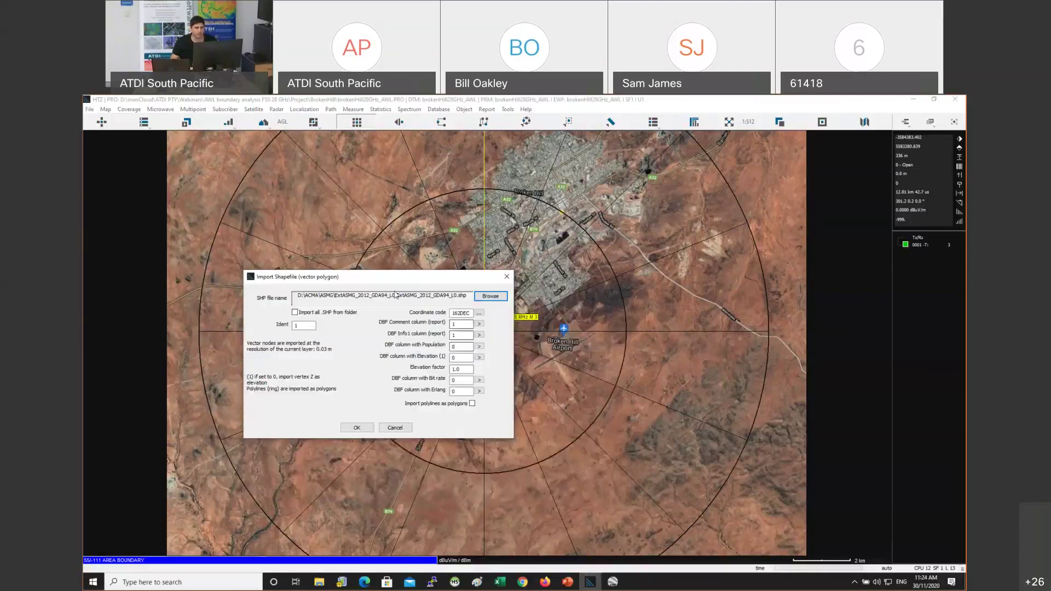
drag(405, 276, 500, 257)
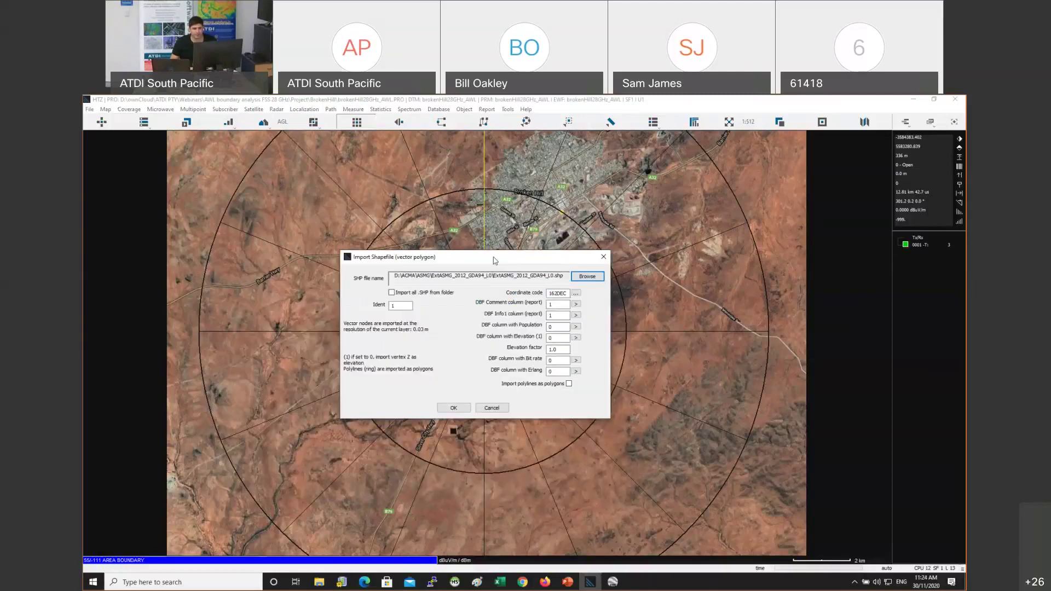
Assign the HCI_Level0 attribute to the DBF Comment column of the shapefile import
click(577, 304)
click(578, 306)
click(577, 305)
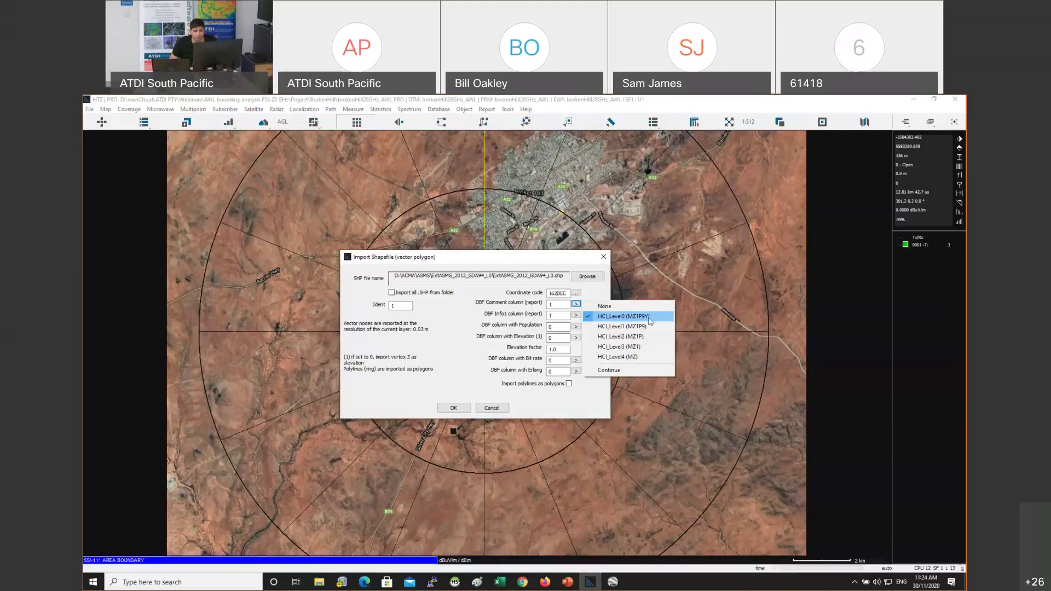
click(641, 318)
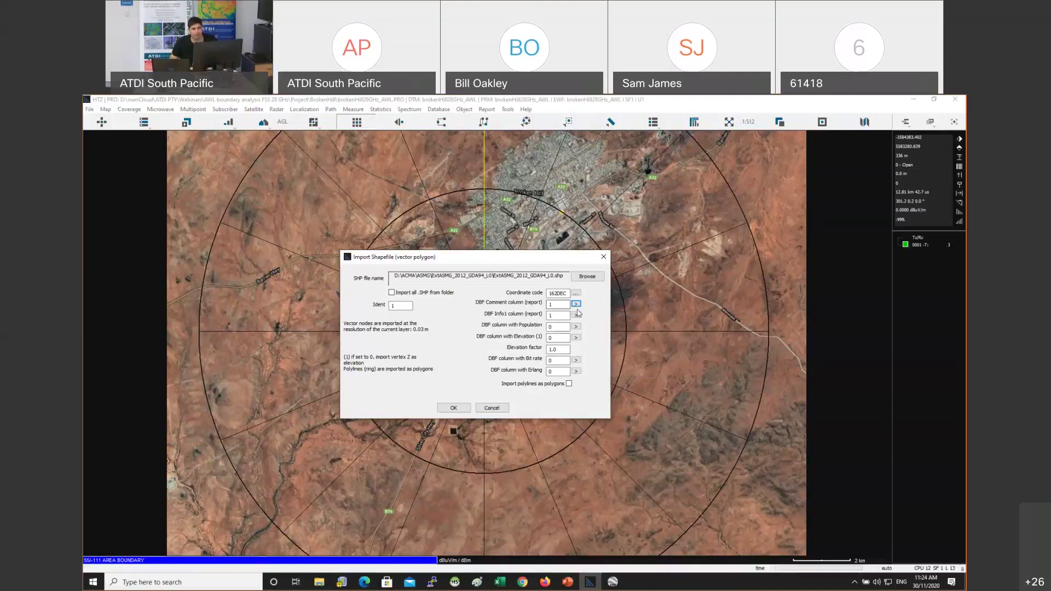
Assign the HCI_Level1 attribute to the DBF Info1 column and start the polygon import
click(576, 316)
click(585, 325)
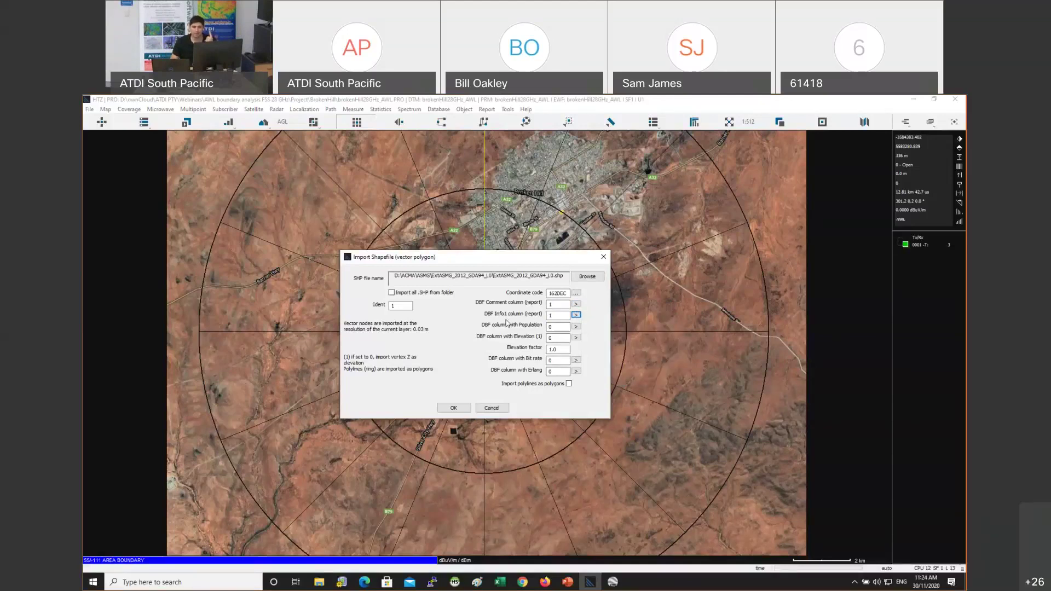
click(576, 317)
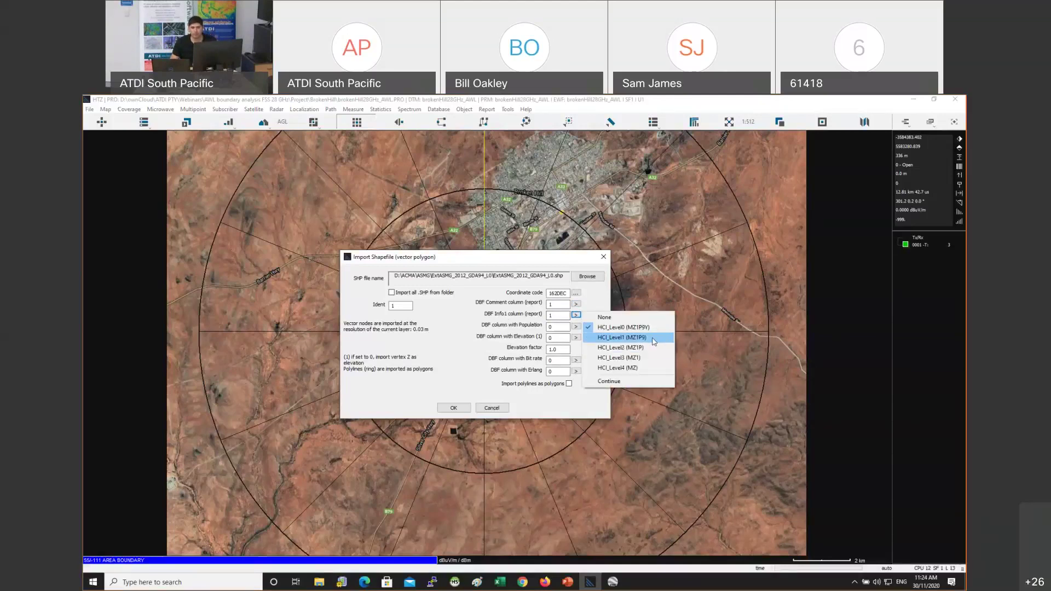
click(654, 339)
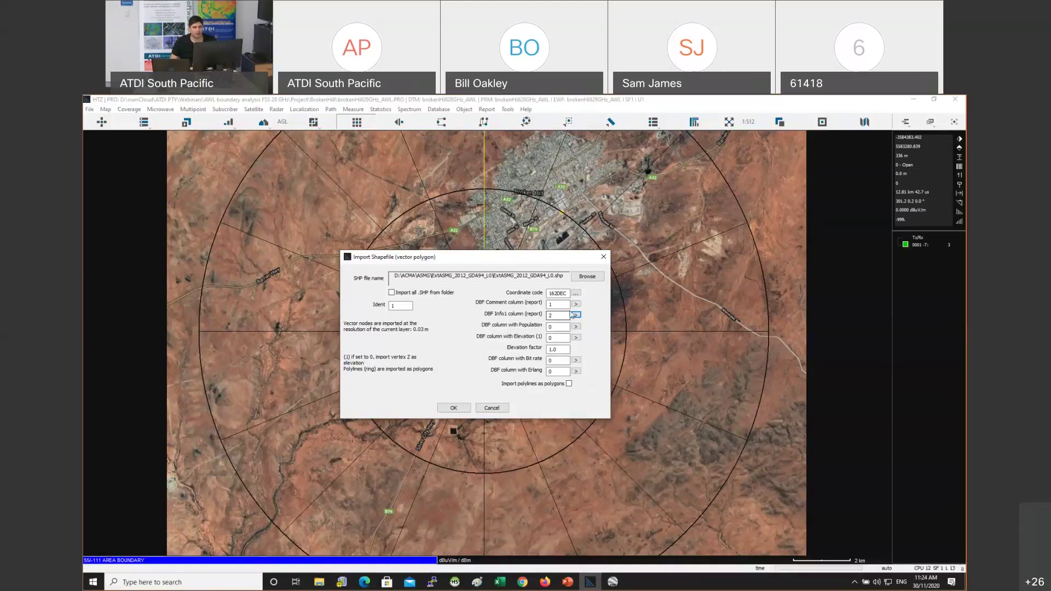
key(shift+Tab)
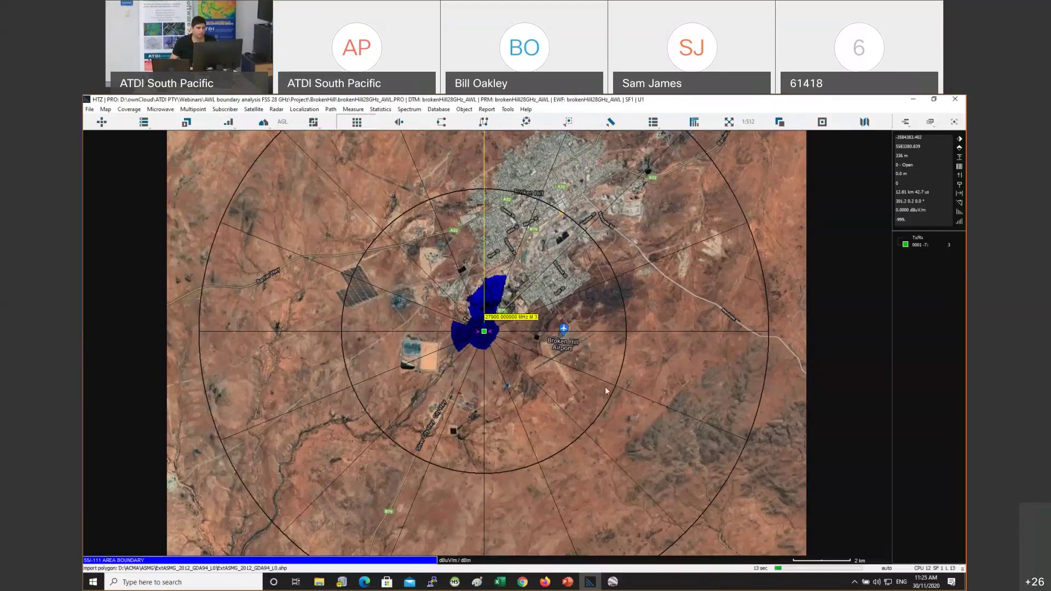
Switch to PowerPoint, review the Australian spectrum map grid slide on the HCIS cell levels, and return to HTZ
key(alt+Tab)
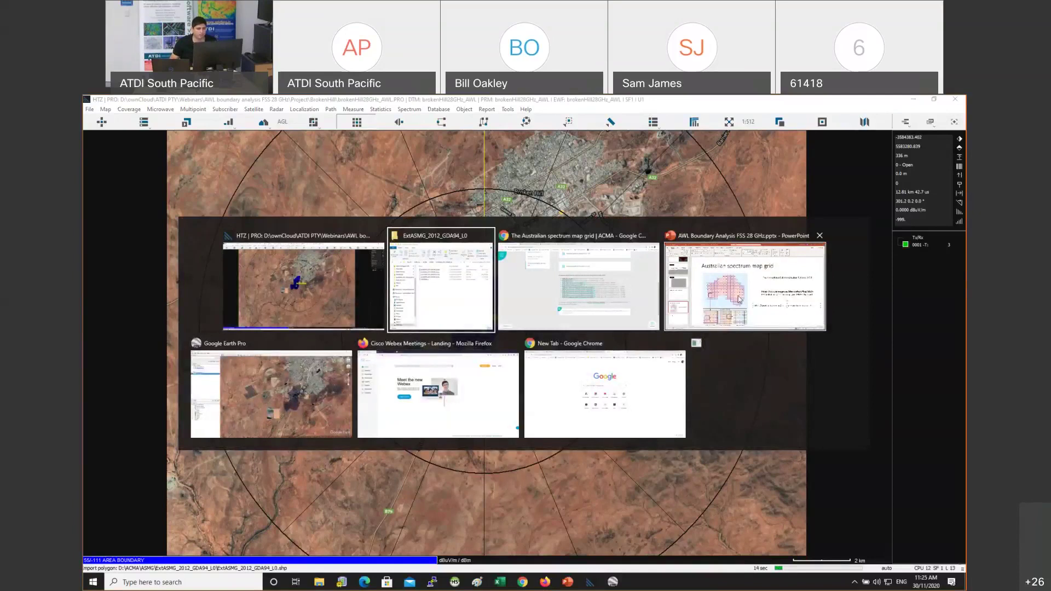
click(739, 298)
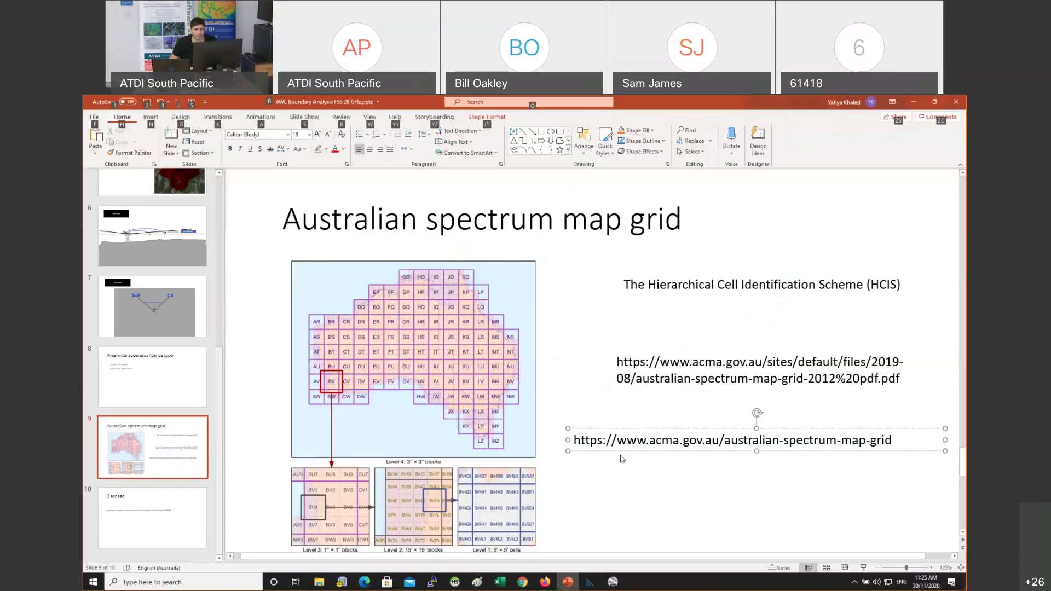
click(553, 435)
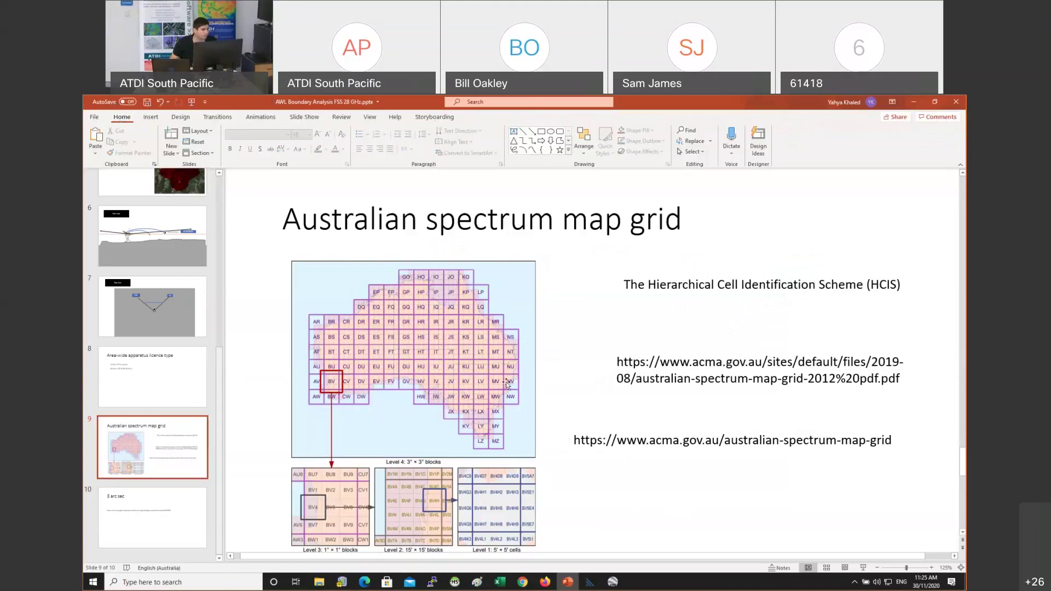
key(Page_Down)
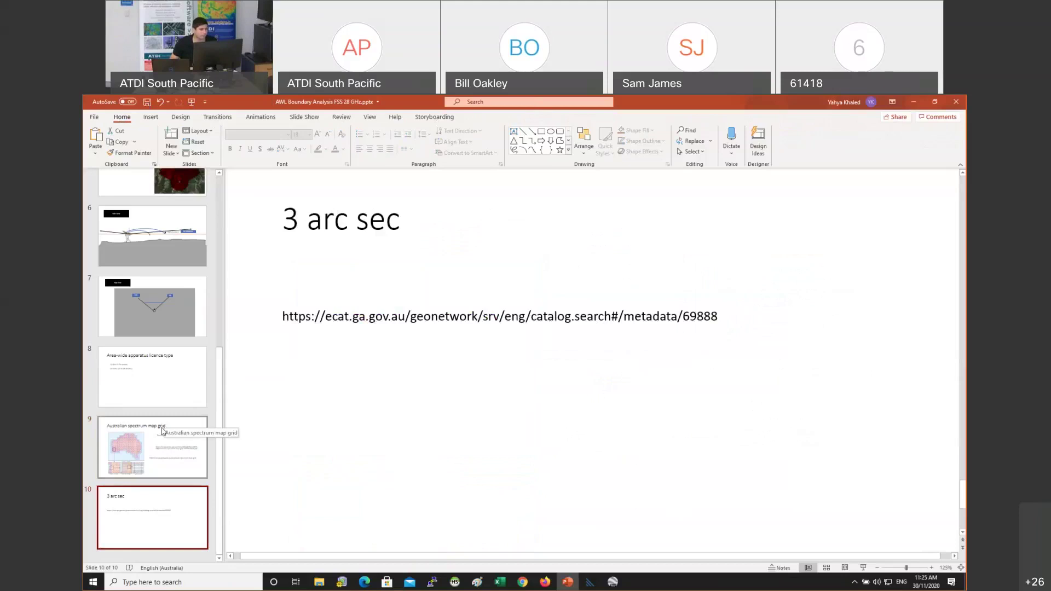
click(162, 431)
scroll(209, 406, up, 2)
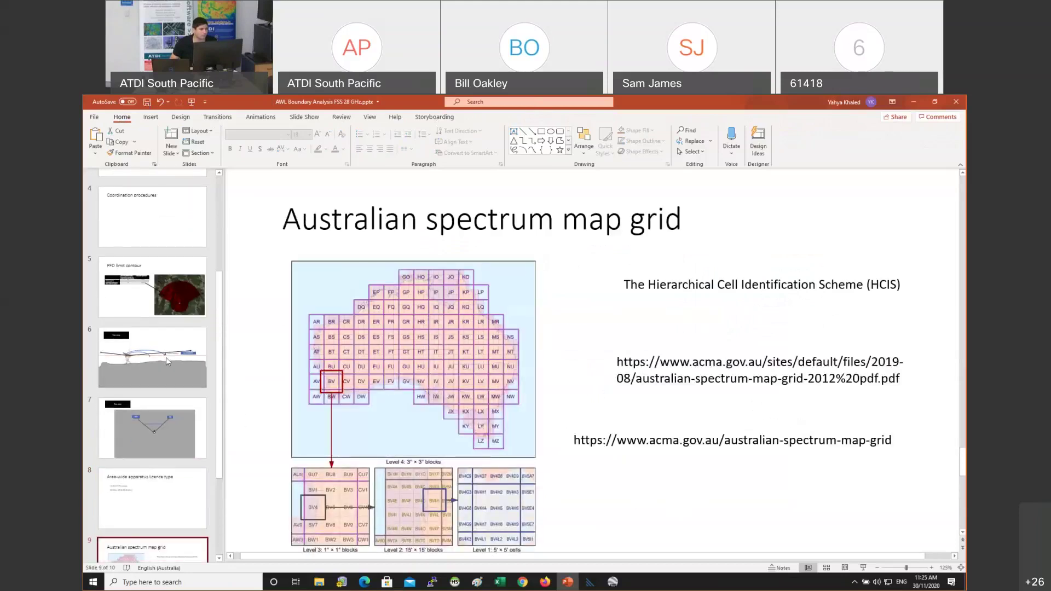
key(alt+Tab)
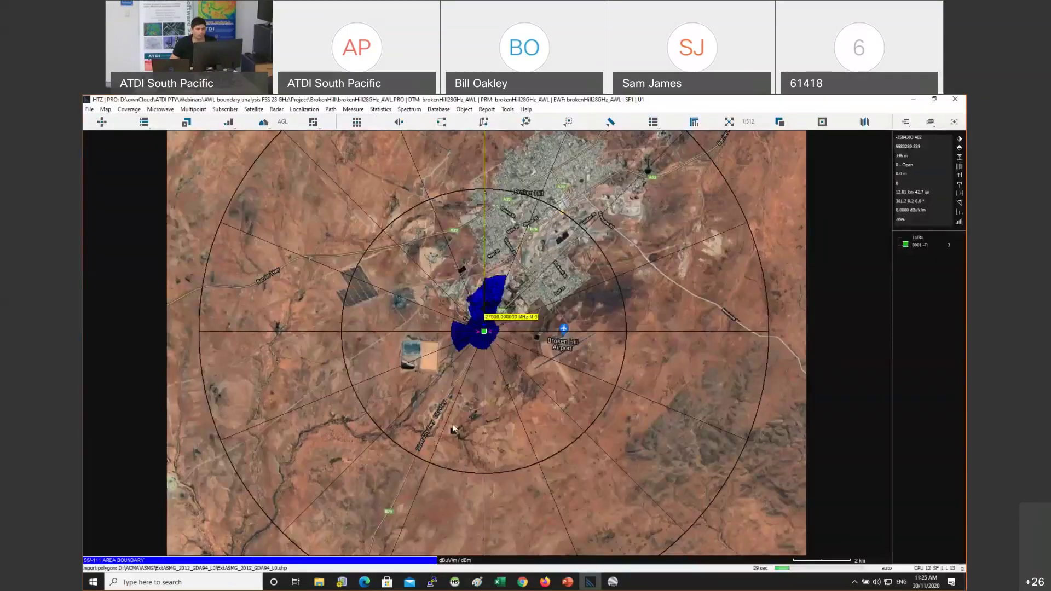
key(alt+Tab)
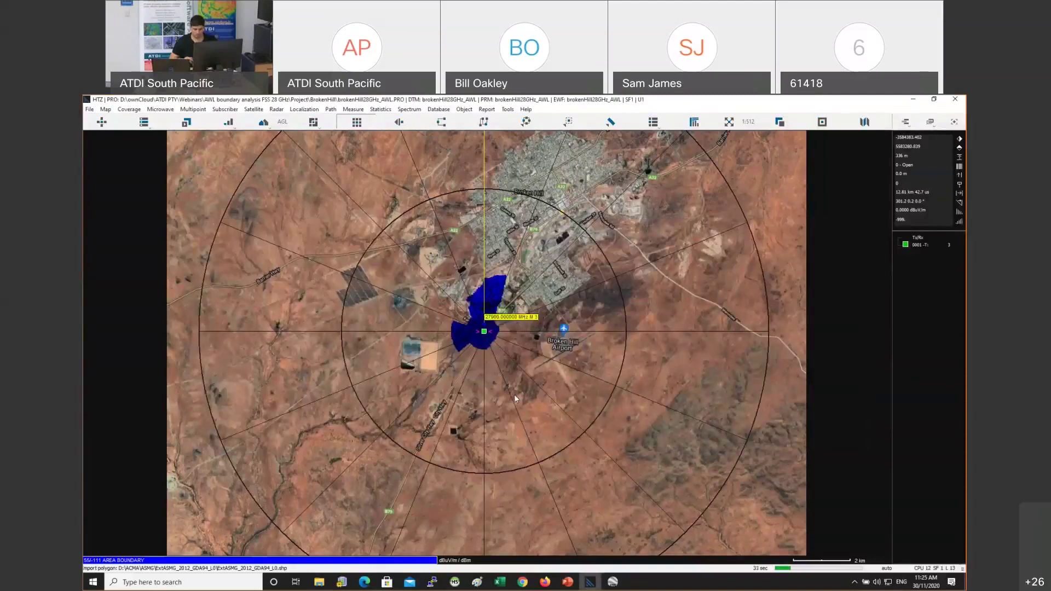
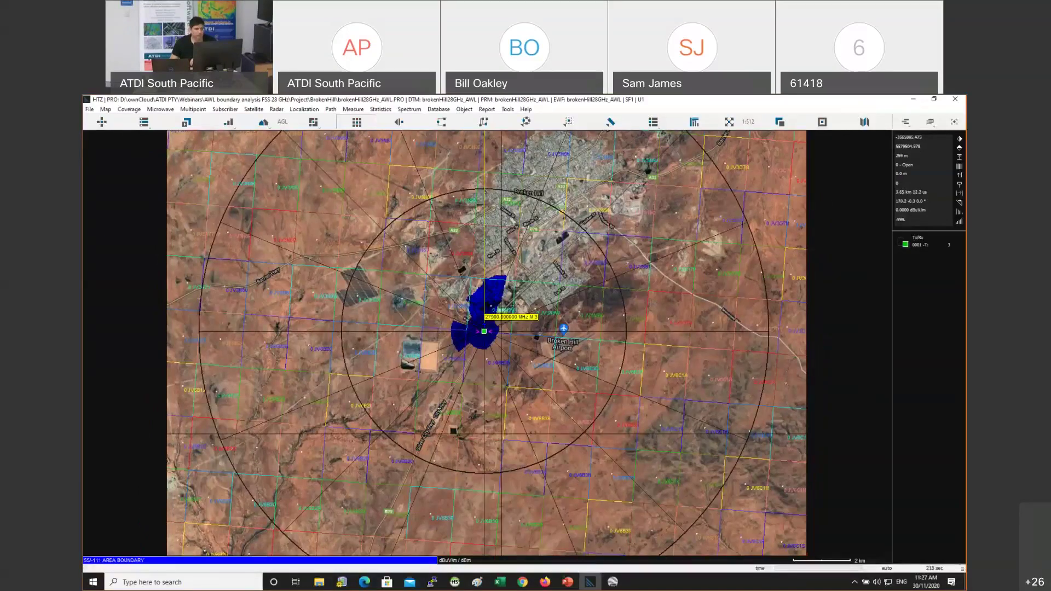
Examine the imported spectrum map grid cells and their HCIS labels around the blue -111 dBm boundary at Broken Hill
scroll(487, 343, down, 1)
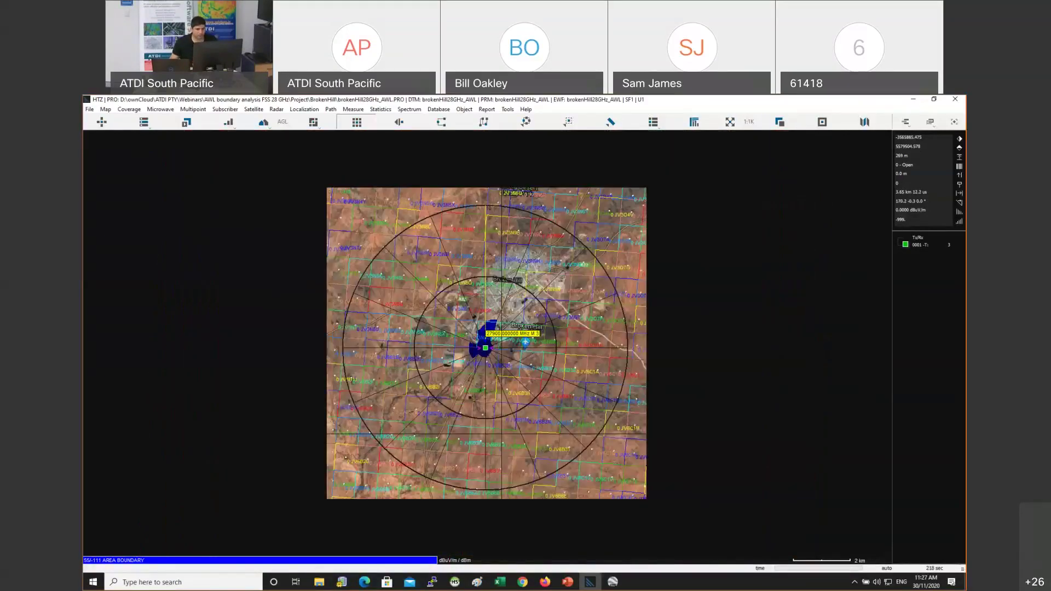
scroll(487, 440, up, 1)
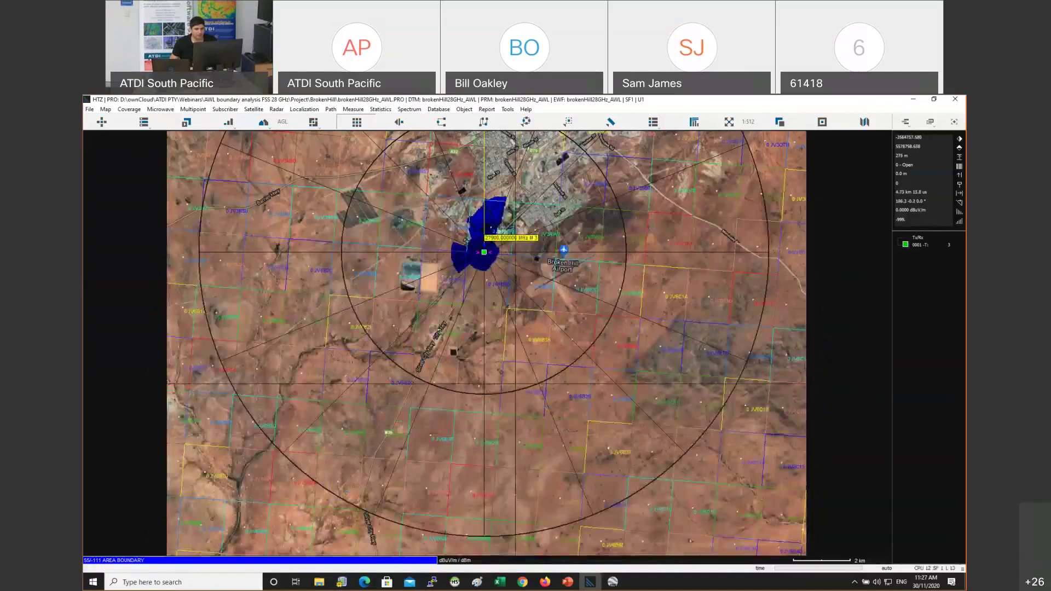
scroll(509, 421, down, 1)
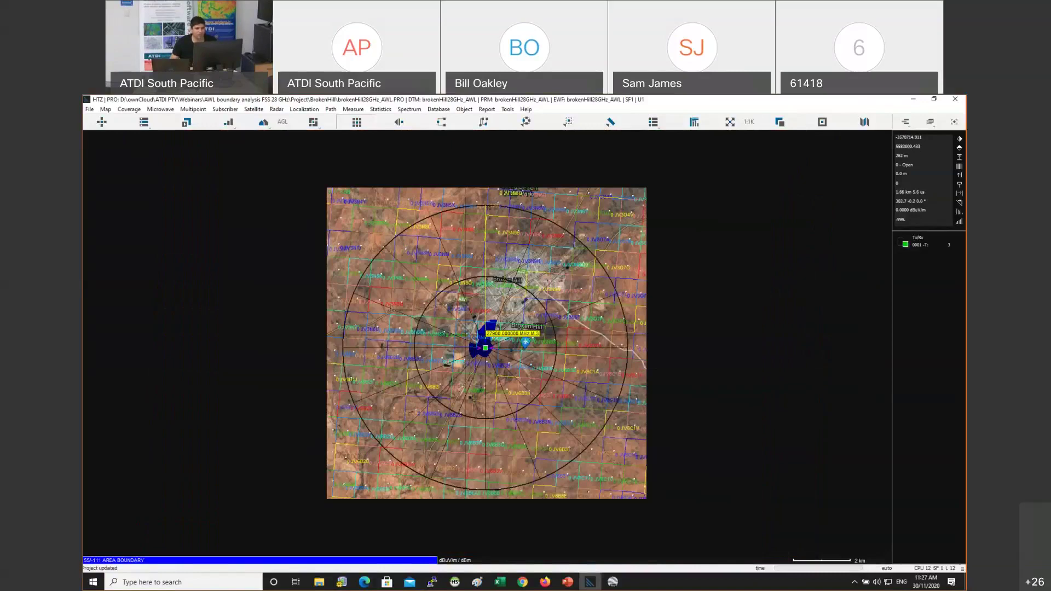
scroll(485, 348, up, 1)
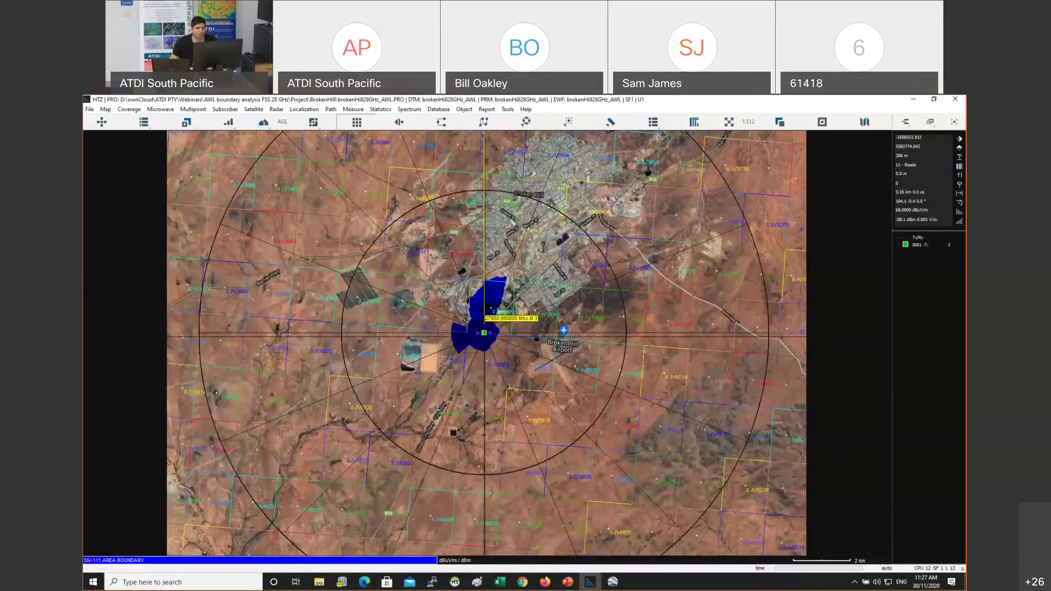
scroll(485, 336, up, 1)
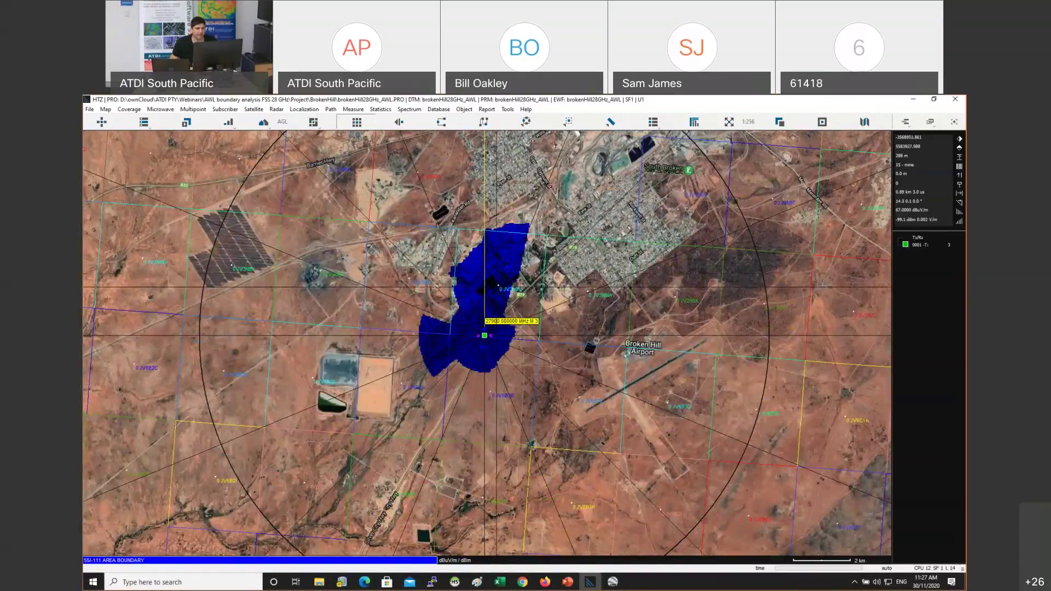
scroll(504, 230, up, 1)
scroll(456, 426, down, 1)
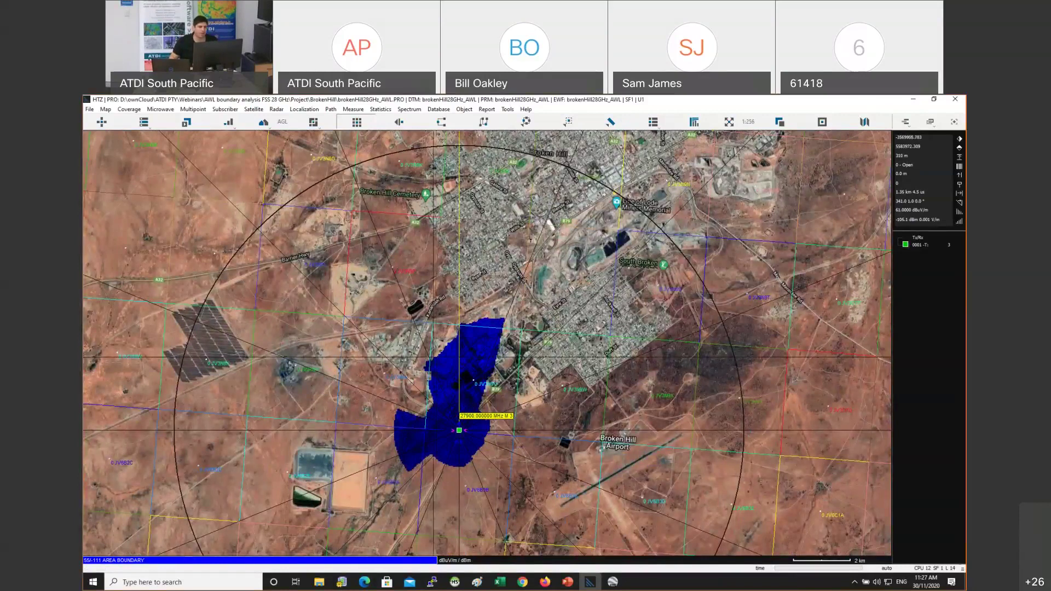
scroll(434, 356, down, 1)
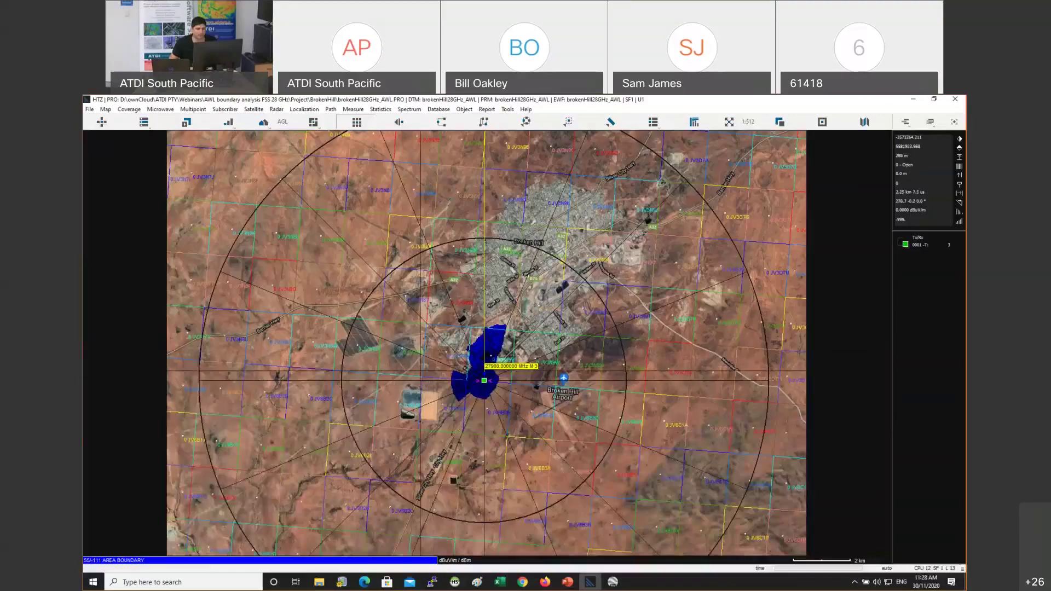
scroll(498, 406, up, 1)
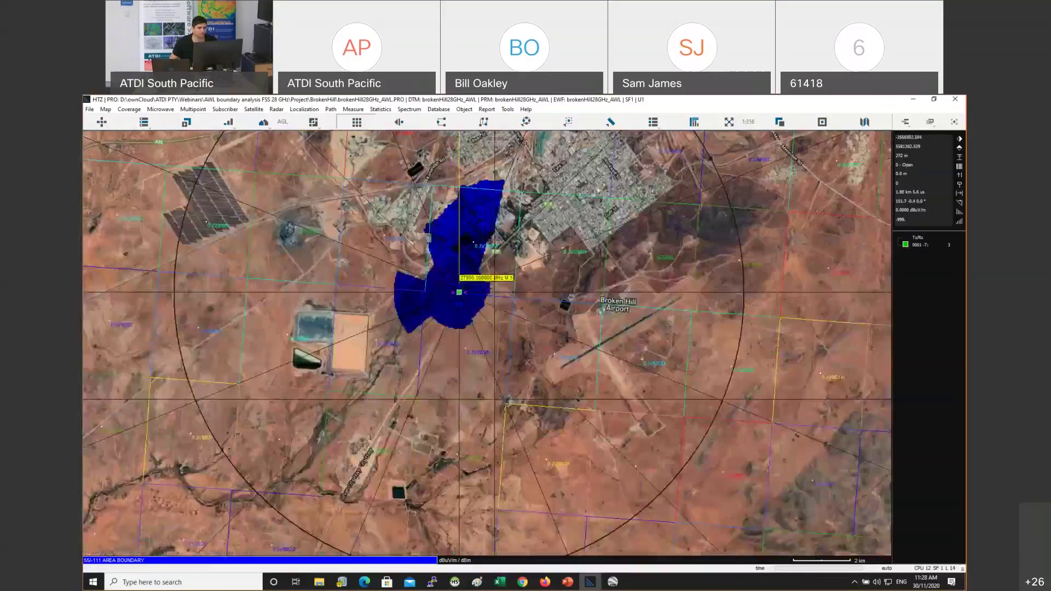
drag(387, 311, 431, 408)
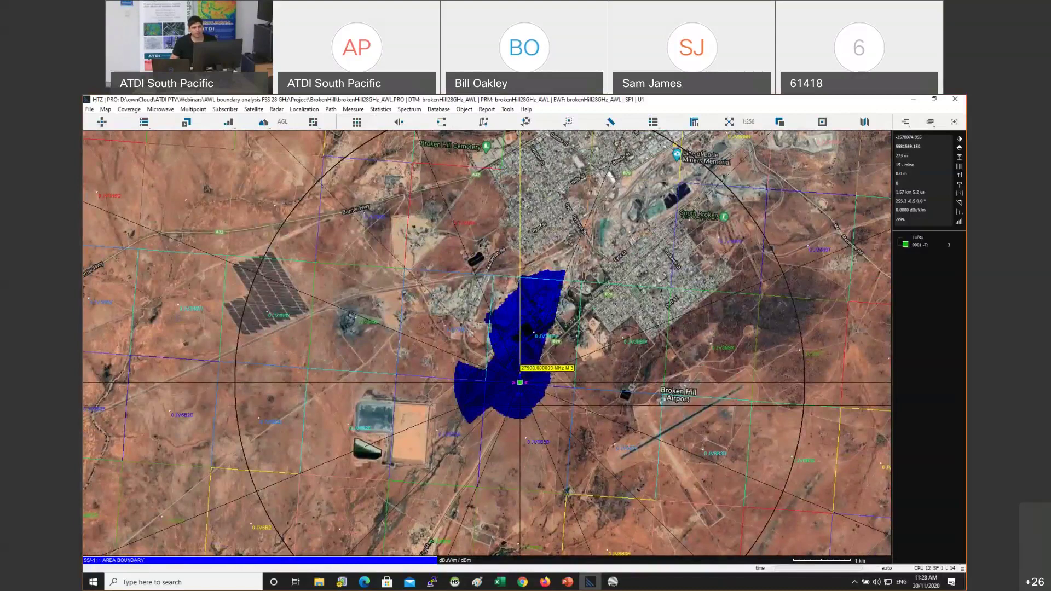
scroll(524, 341, down, 4)
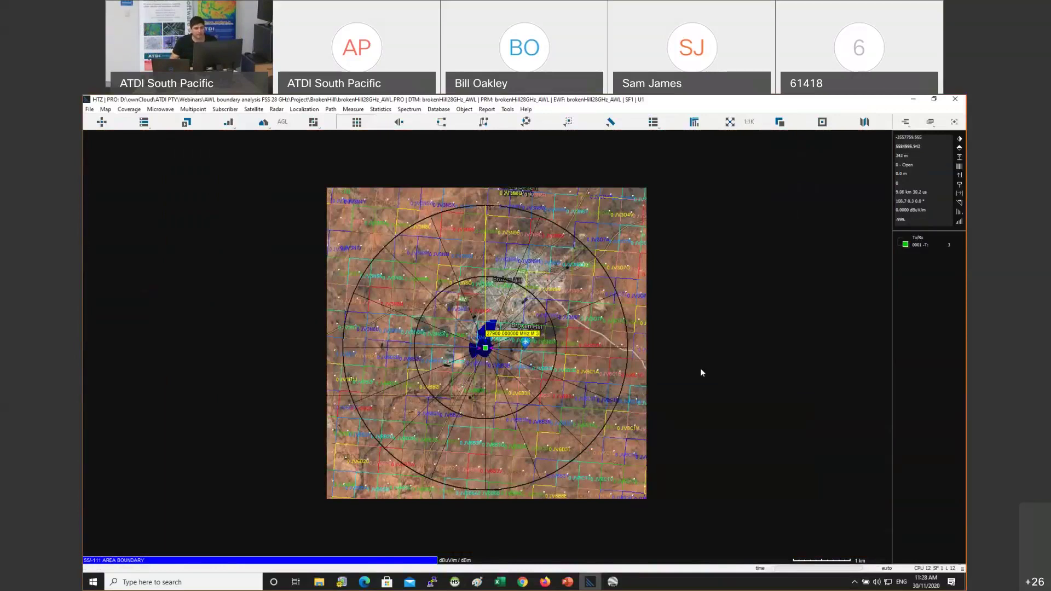
Inspect the HCIS grid cells overlapping the blue -111 dBm boundary around the earth station and the wider Broken Hill area
scroll(489, 342, up, 2)
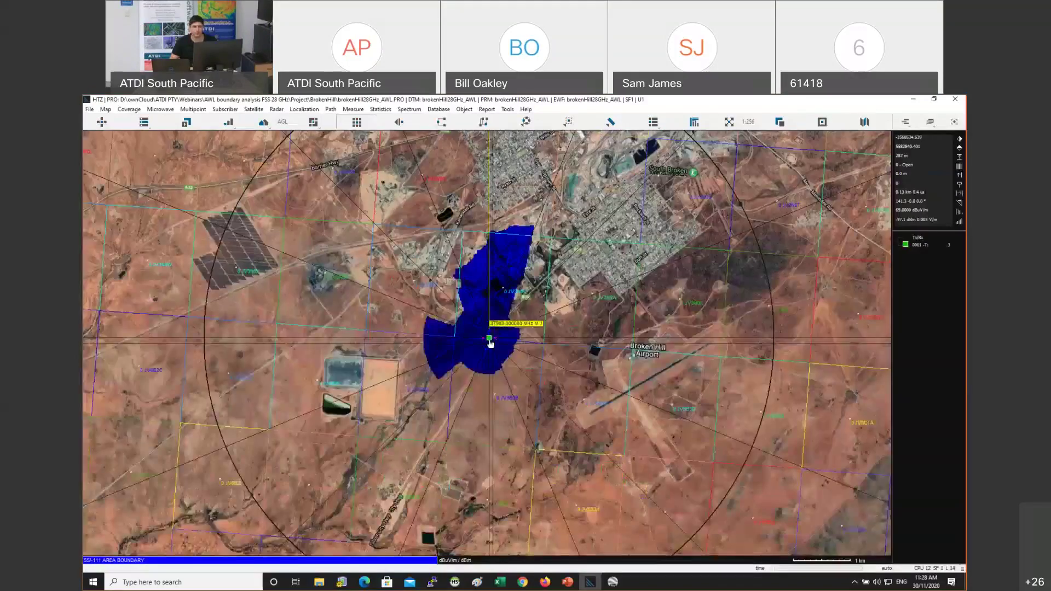
scroll(491, 343, down, 1)
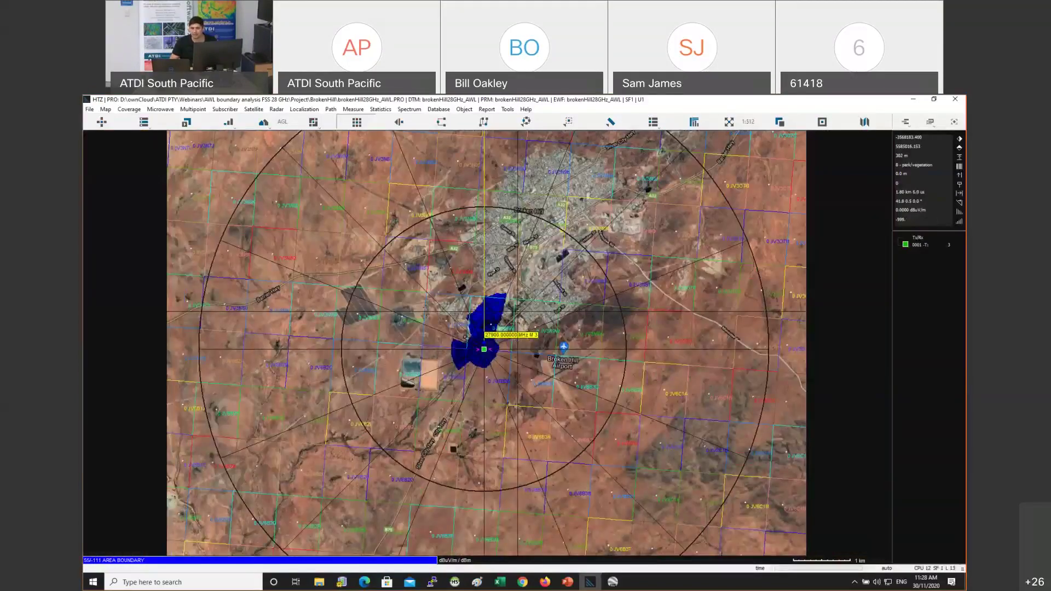
scroll(492, 326, up, 1)
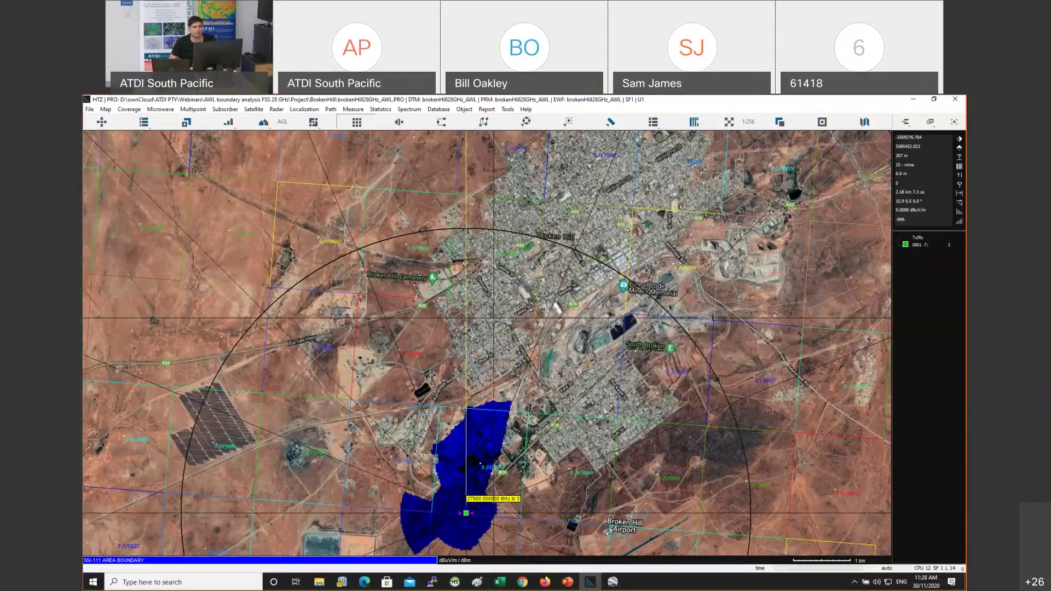
scroll(492, 323, down, 2)
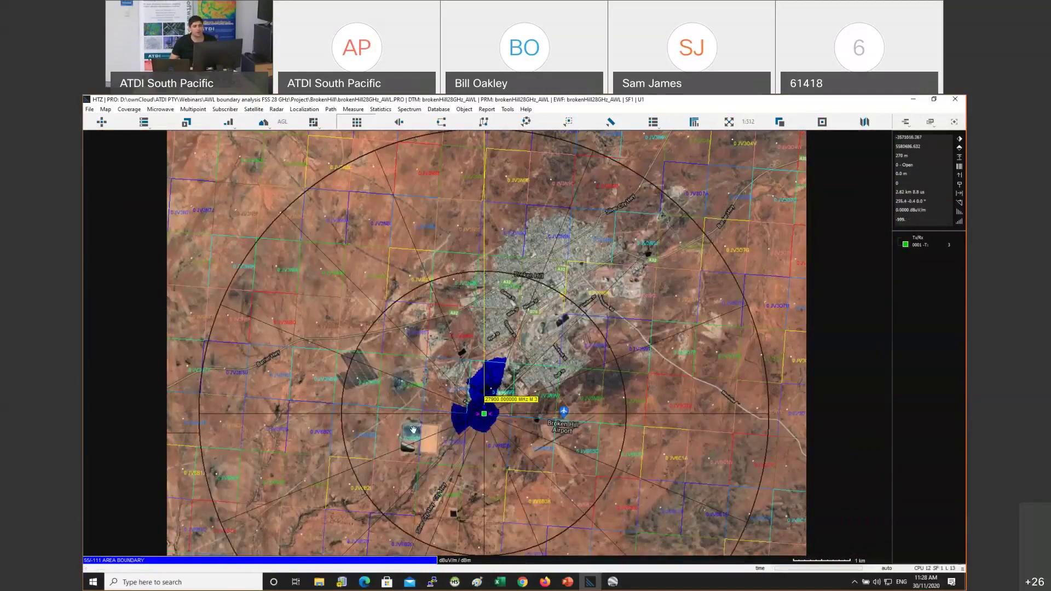
scroll(413, 430, up, 2)
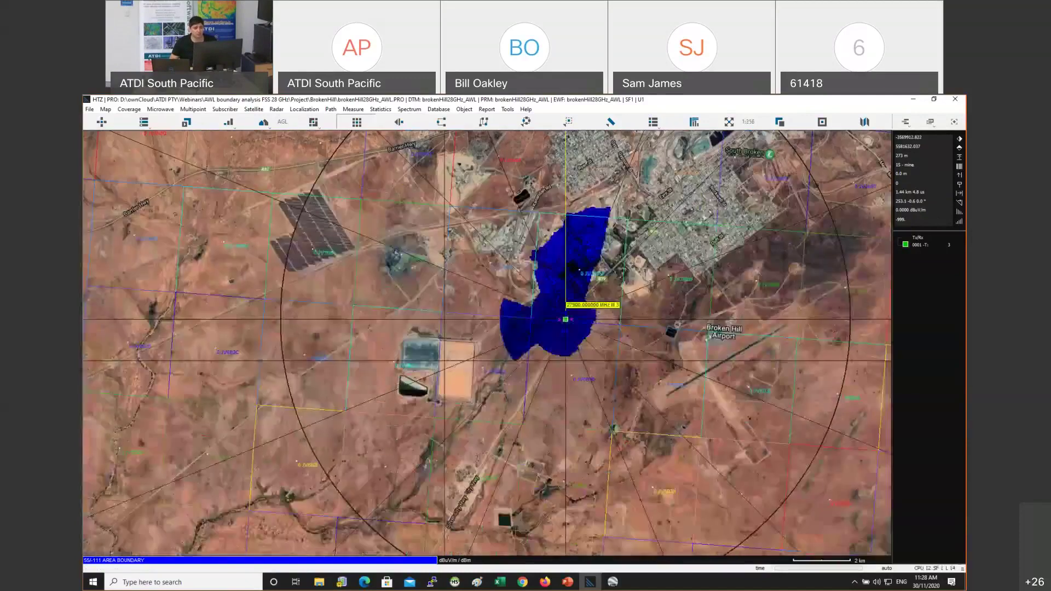
click(729, 122)
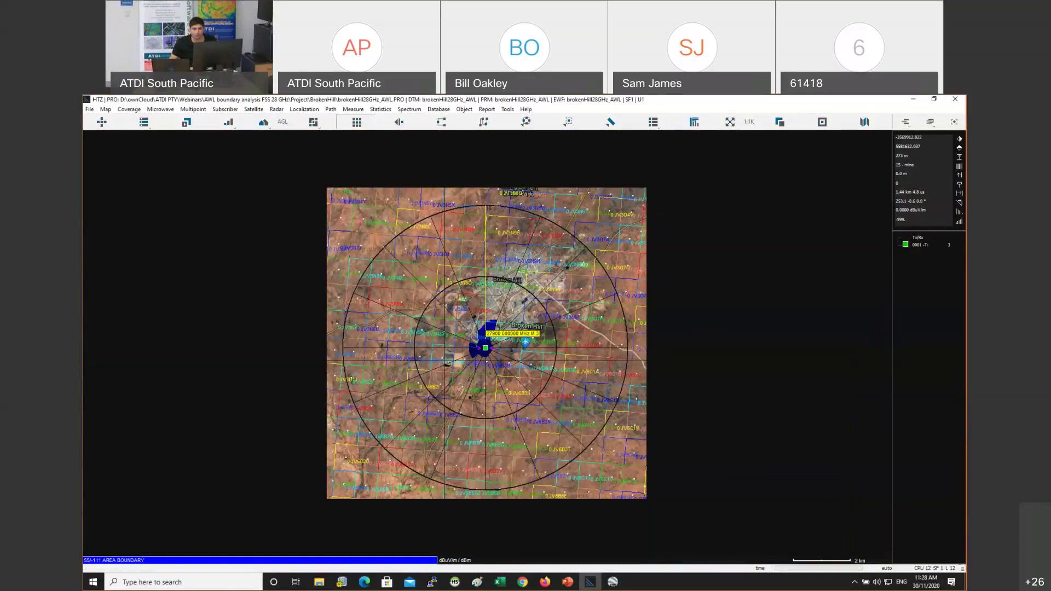
Start isolating the grid vectors from the result layer, with the minimum value set to 55
click(132, 111)
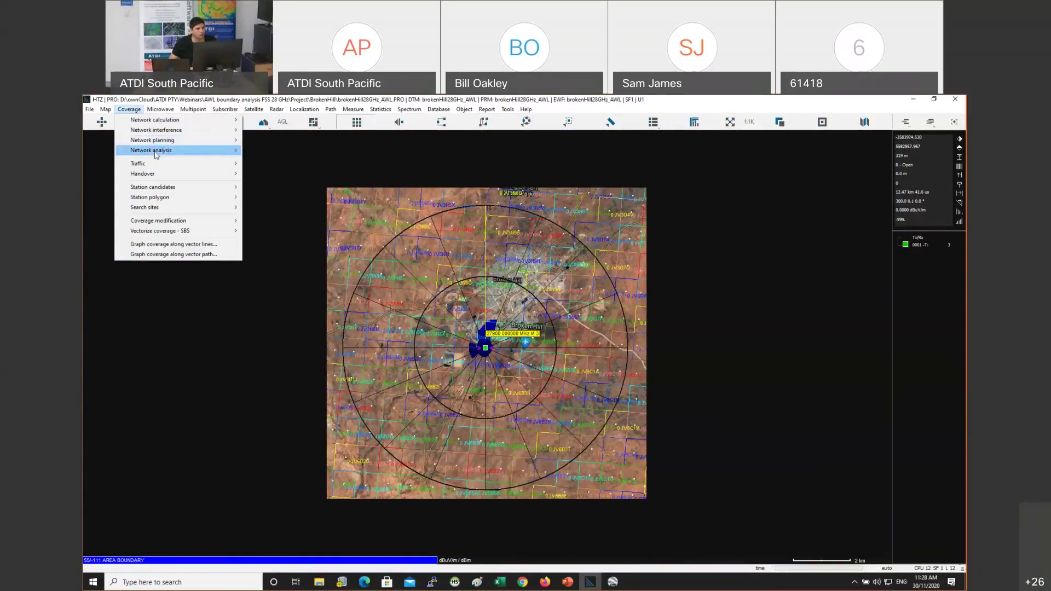
mouse_move(156, 165)
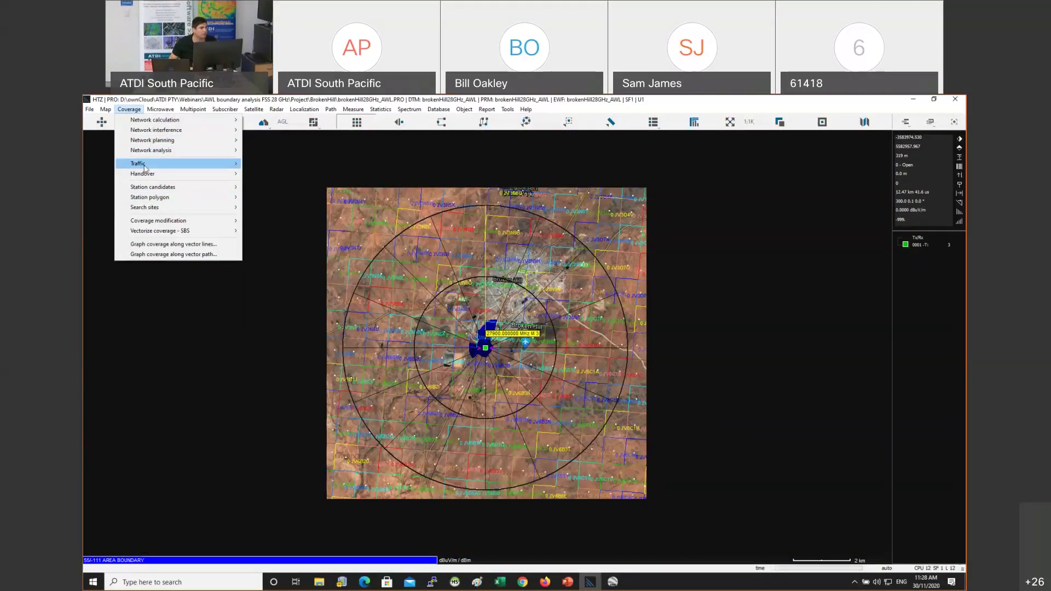
mouse_move(104, 106)
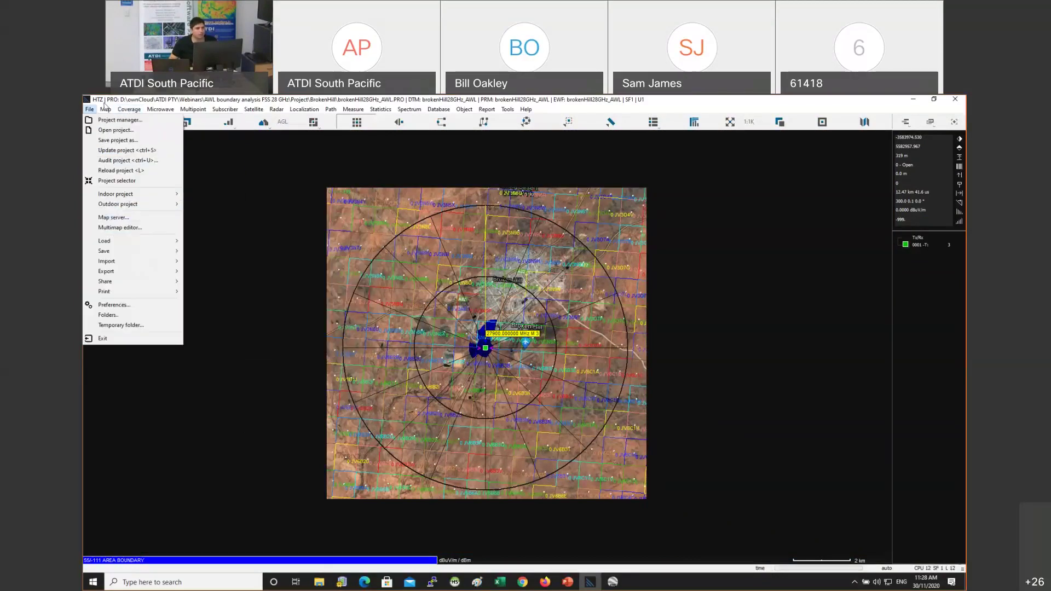
click(105, 109)
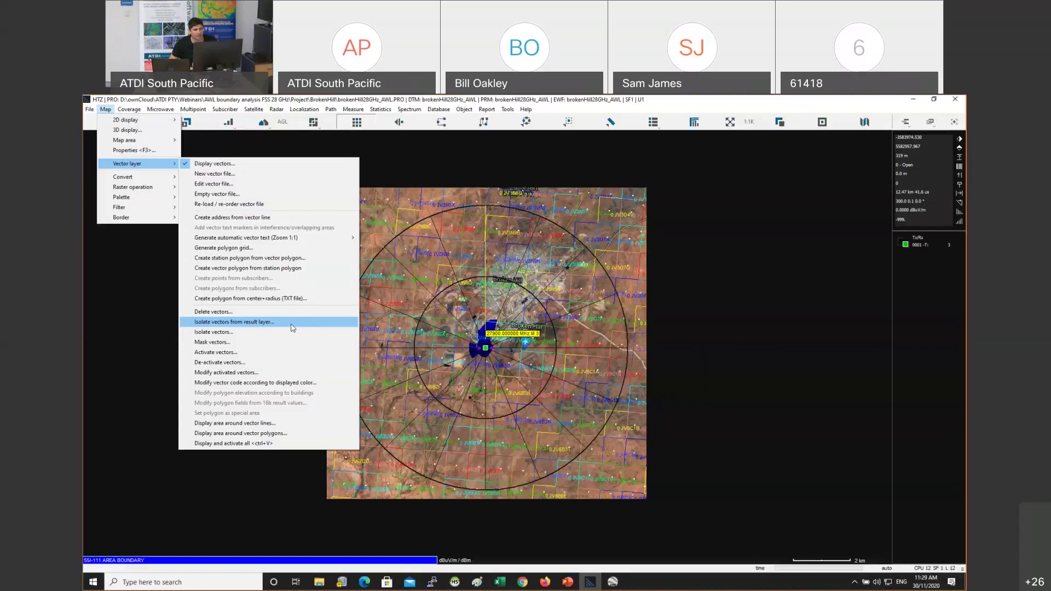
click(291, 326)
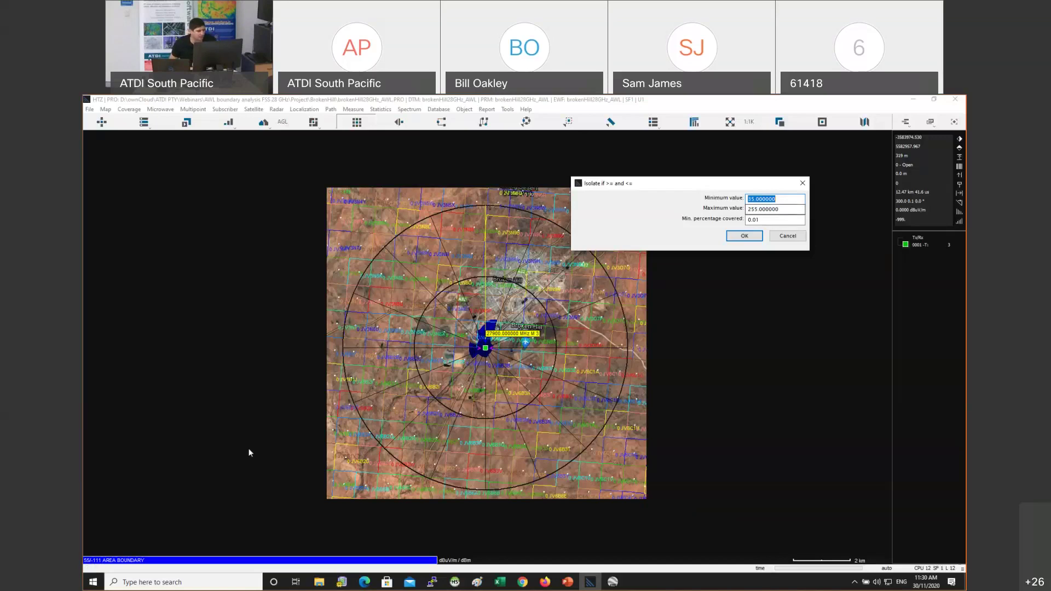
text(556)
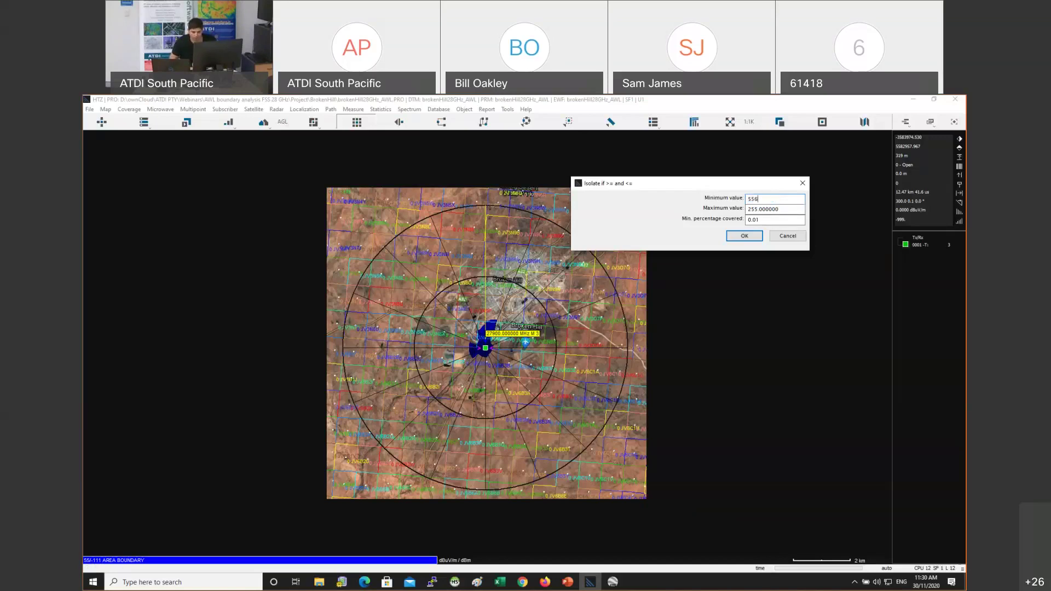
key(BackSpace)
key(Tab)
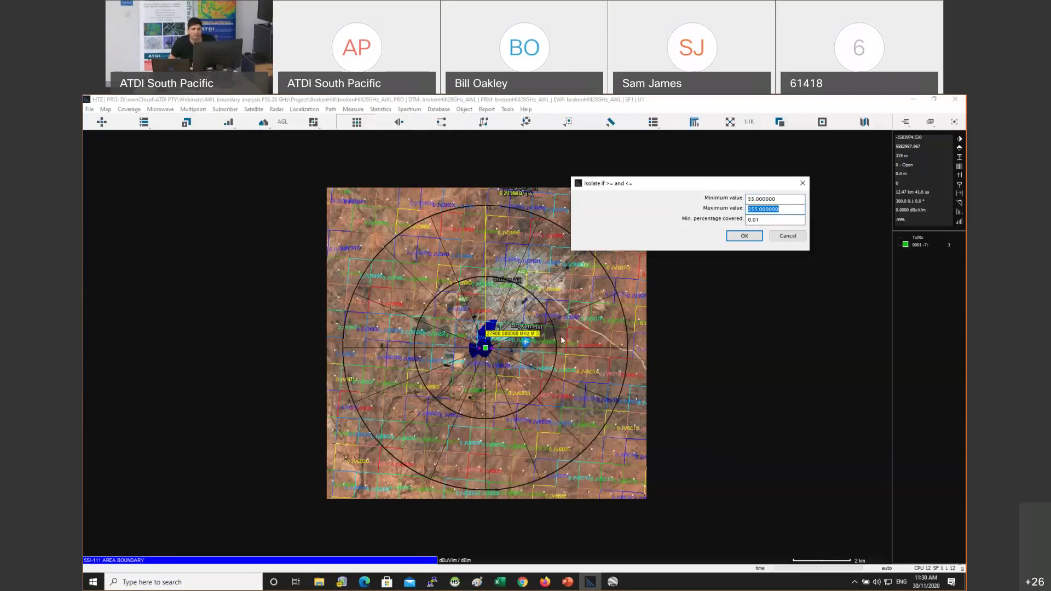
key(Tab)
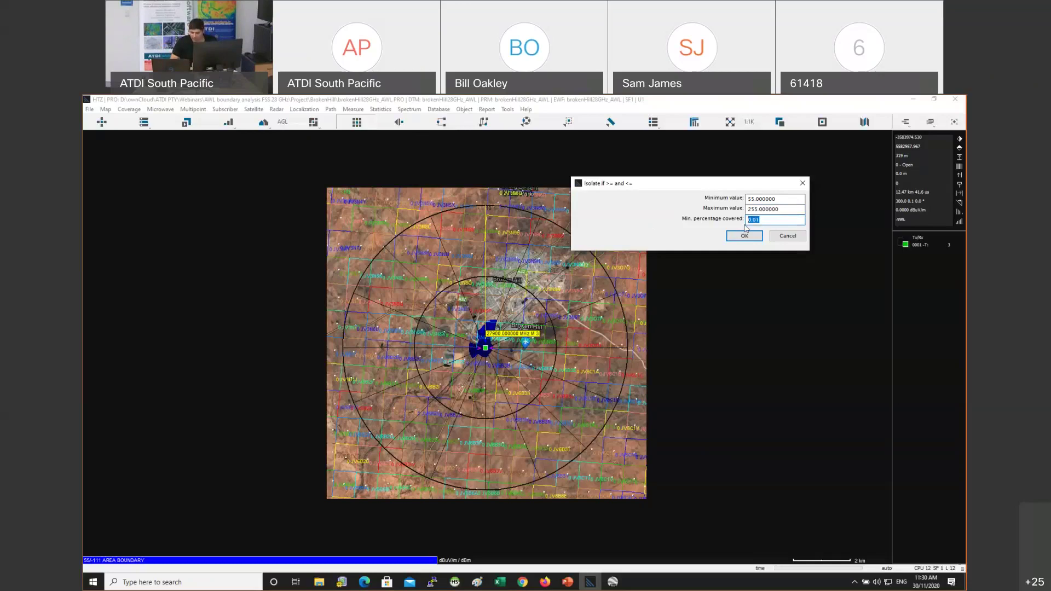
Set the minimum percentage covered to 2 and run the isolation of the grid cells
text(2)
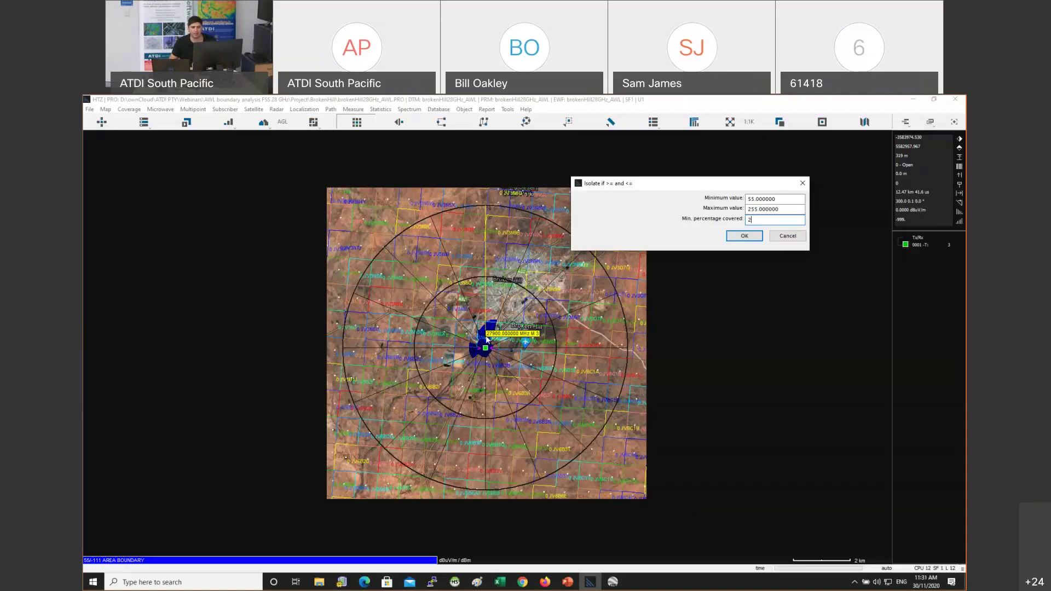
drag(766, 220, 722, 224)
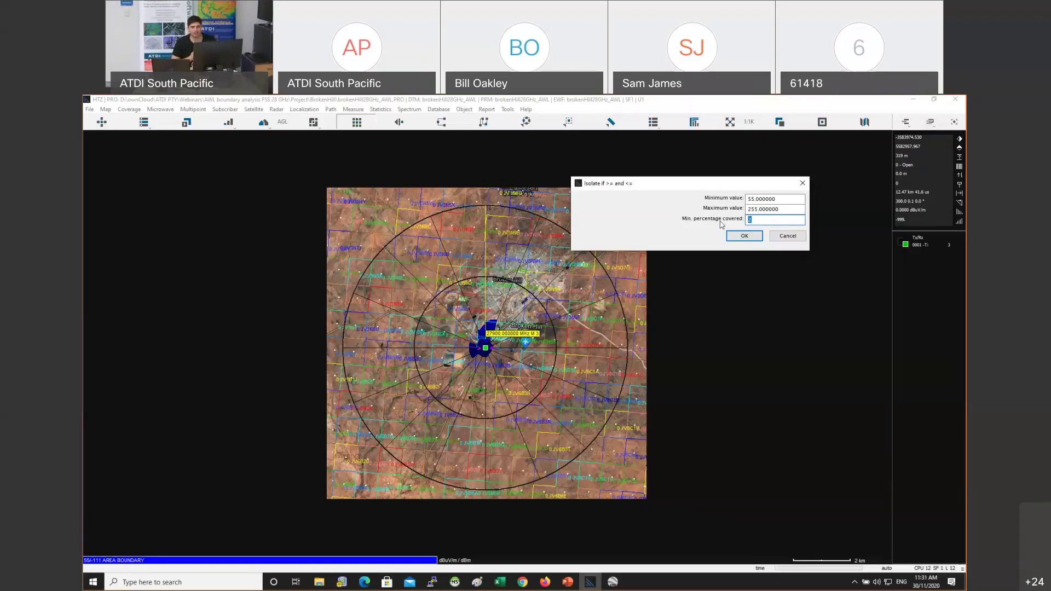
click(775, 220)
double_click(751, 219)
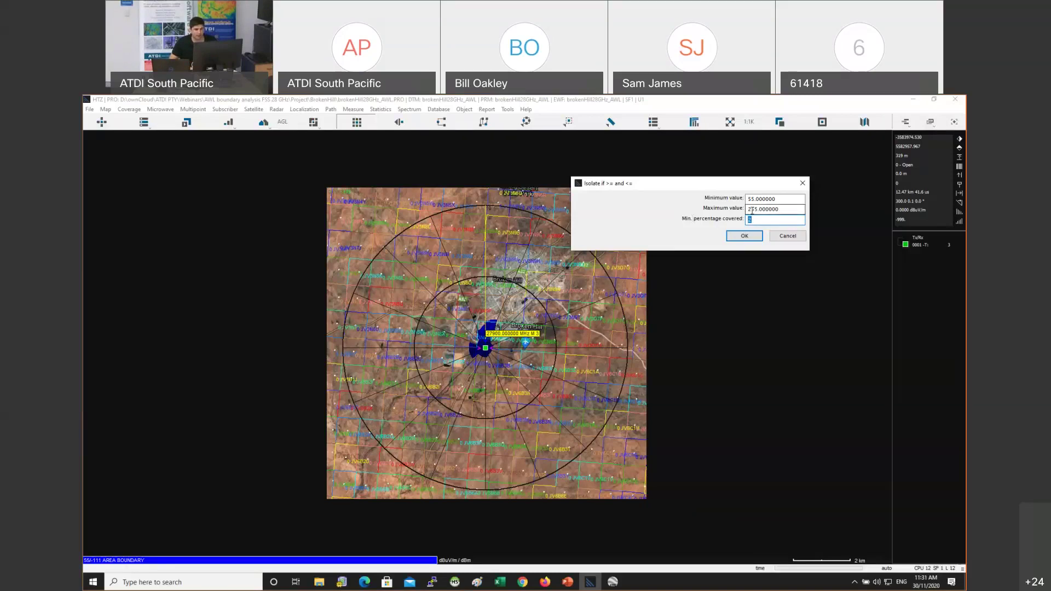
key(Return)
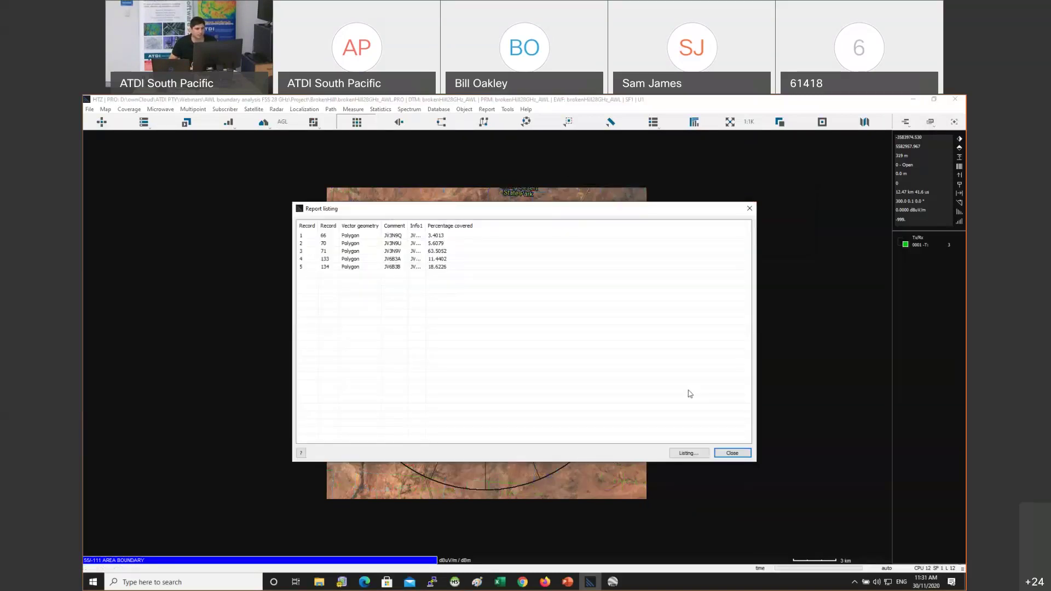
Widen the Info1 column in the report listing, then output the listing to Excel and maximize the workbook
drag(671, 209, 938, 211)
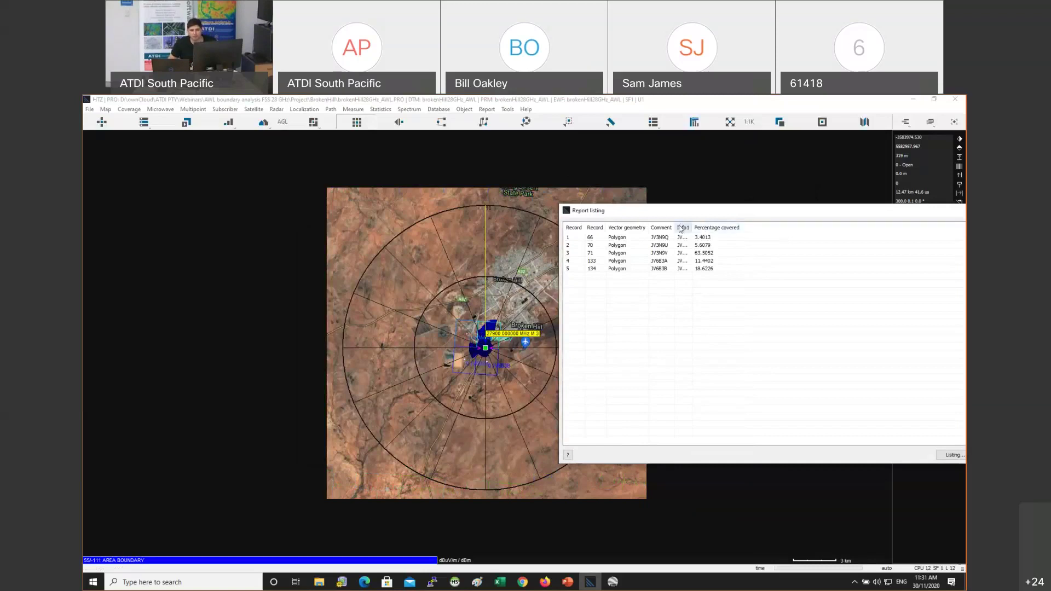
drag(675, 227, 717, 226)
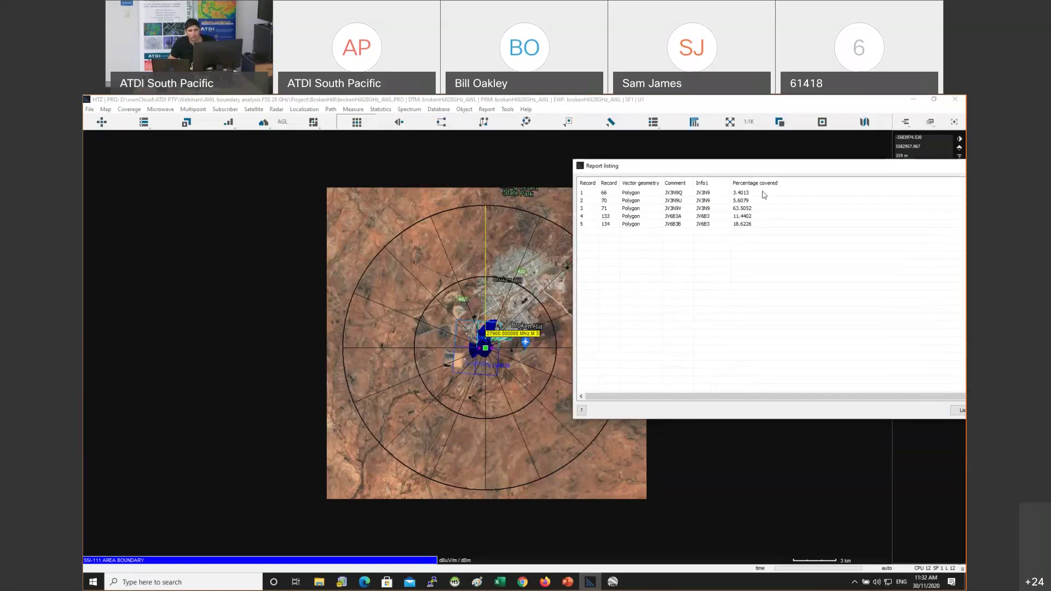
drag(772, 167, 570, 170)
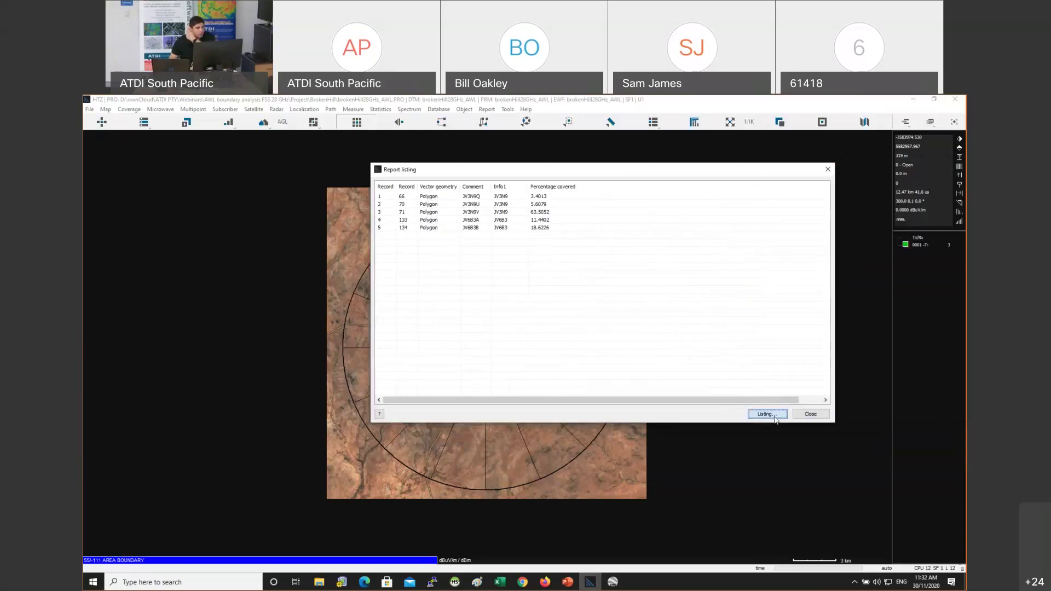
click(768, 415)
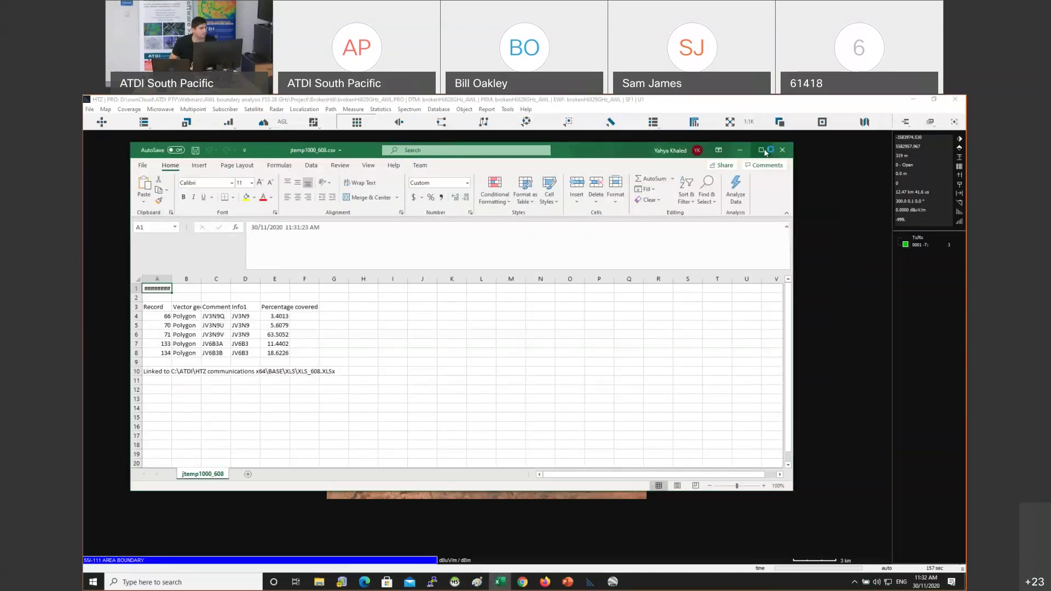
click(762, 150)
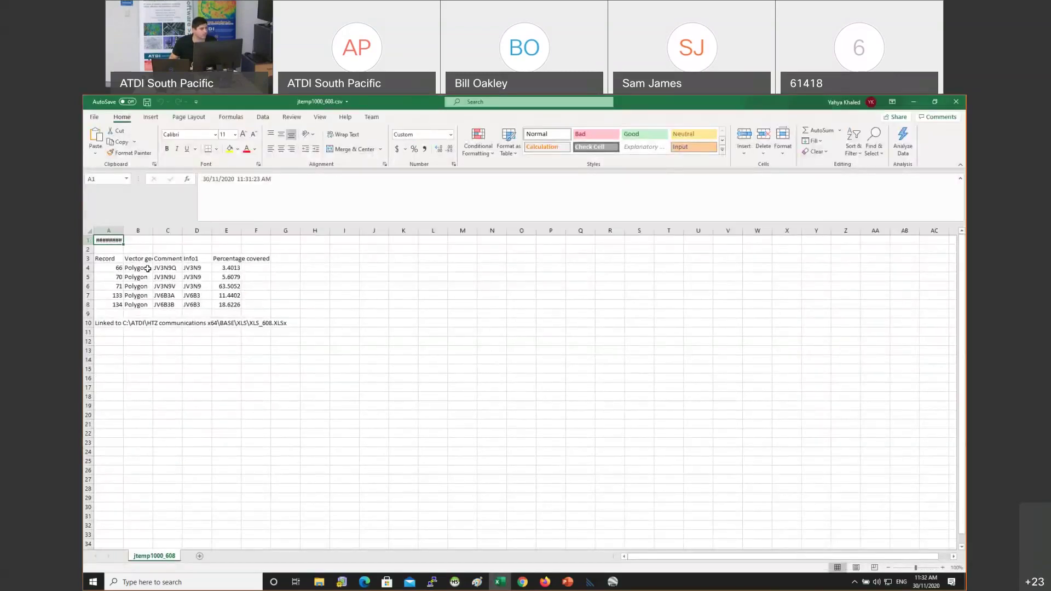
Fit the width of the Percentage covered column to its contents
drag(119, 265, 233, 305)
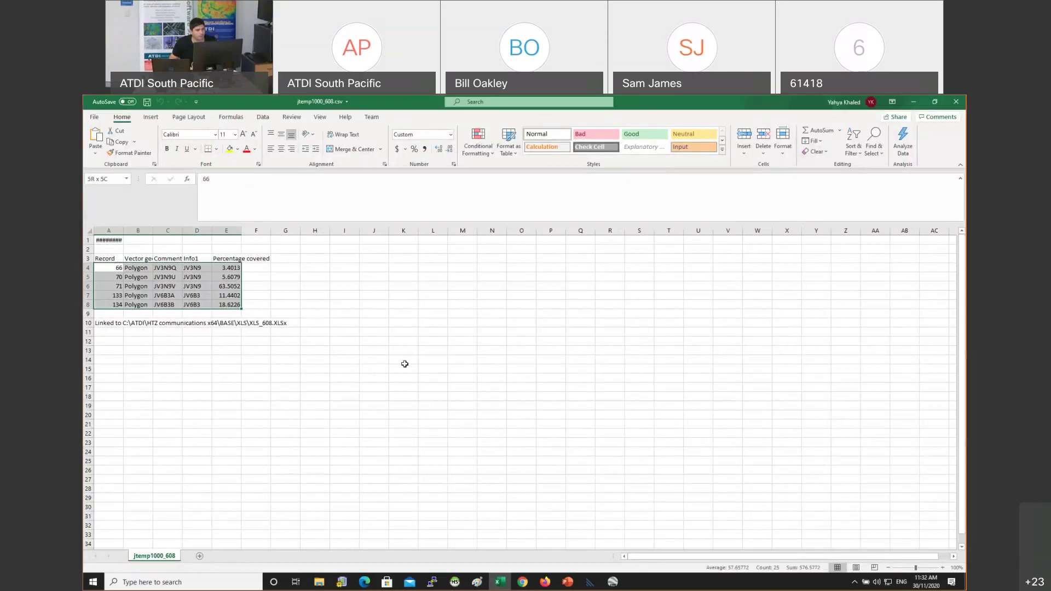
double_click(241, 230)
click(249, 266)
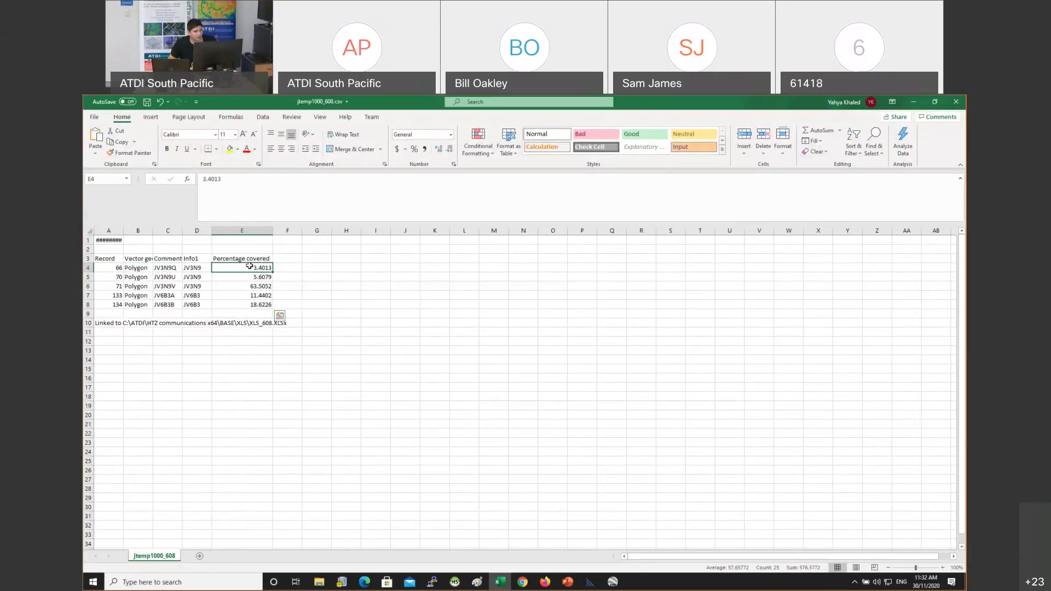
Fill the HCIS codes in the Comment and Info1 columns, C4:D8, with yellow
drag(168, 268, 167, 304)
click(230, 149)
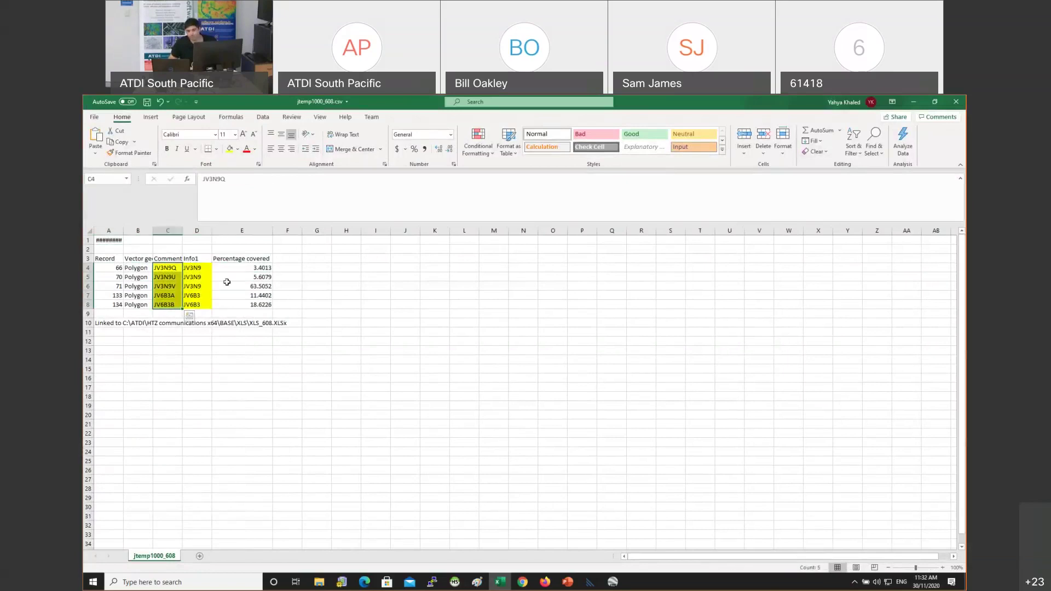
click(455, 323)
click(164, 250)
click(198, 245)
drag(166, 266, 166, 304)
Fill the Percentage covered values in E4:E8 with dark orange
drag(257, 266, 258, 305)
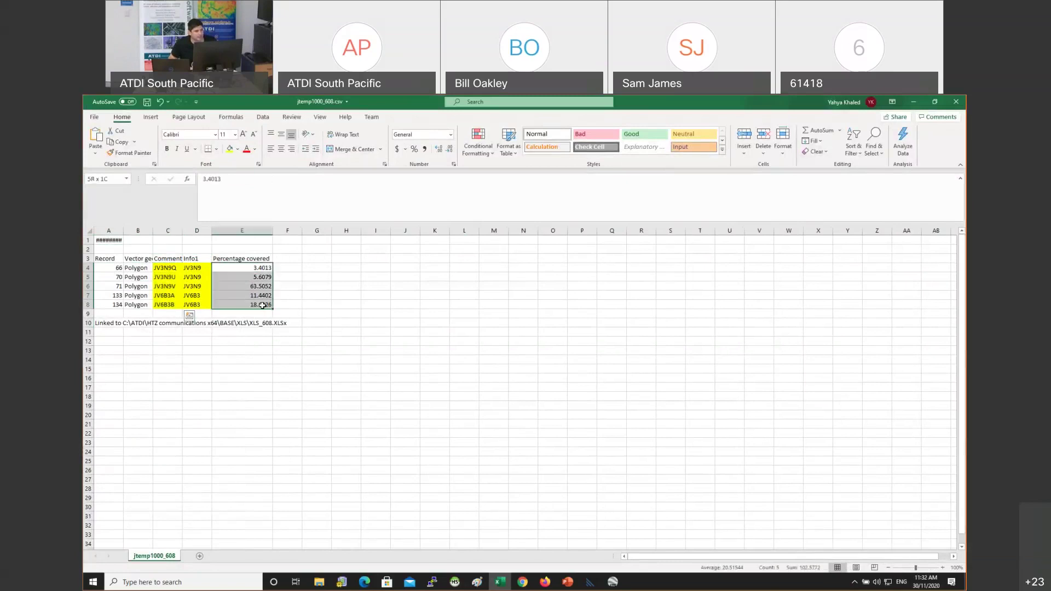
click(237, 151)
click(269, 202)
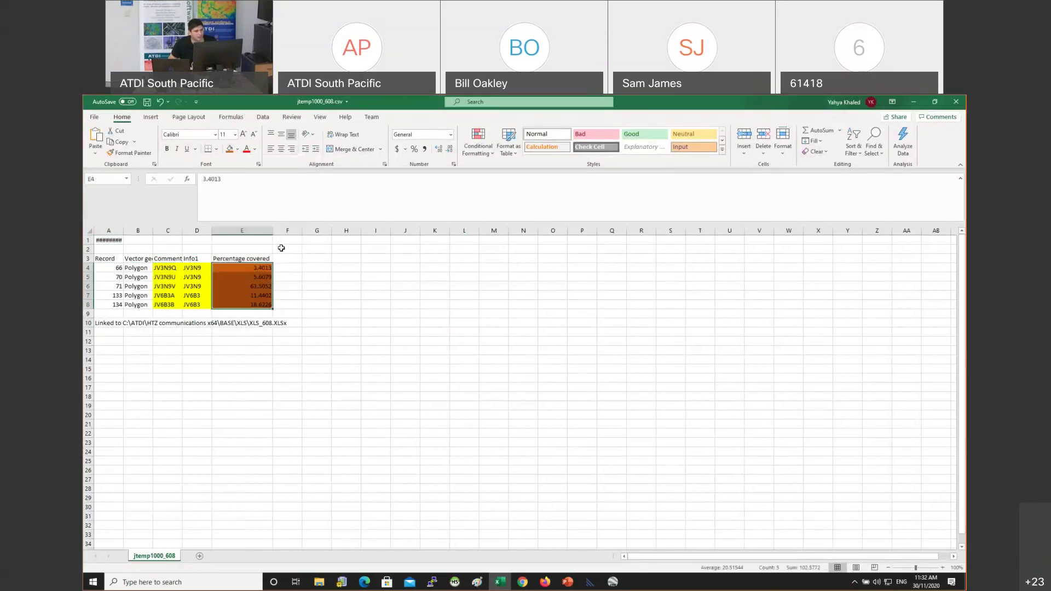
click(321, 316)
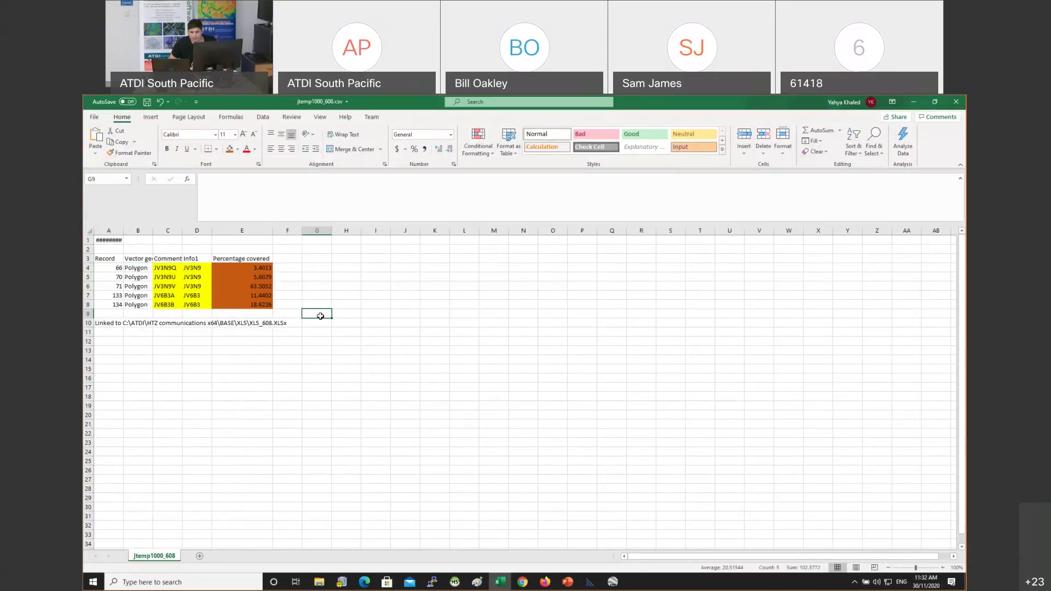
Compare the listed HCIS codes and coverage percentages with the isolated cells on the HTZ map, switching between Excel and HTZ
click(262, 269)
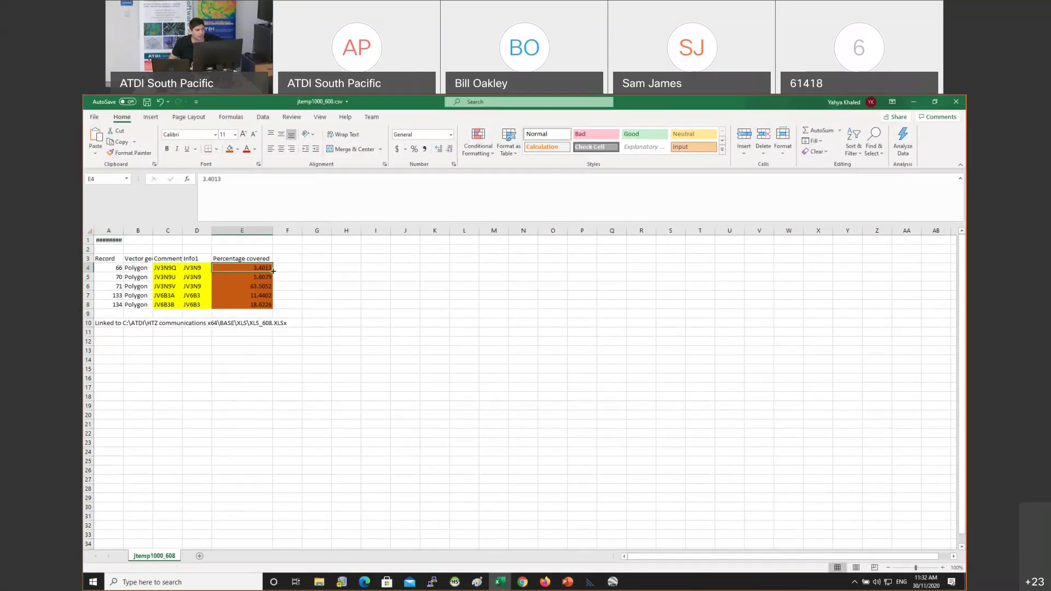
drag(166, 267, 167, 277)
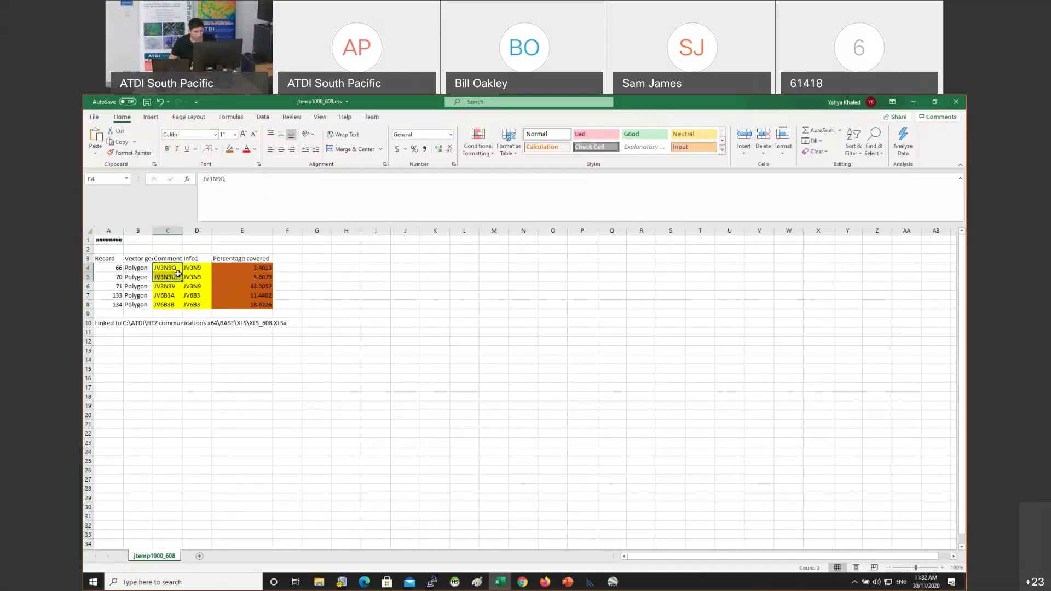
key(alt+Tab)
scroll(490, 352, up, 2)
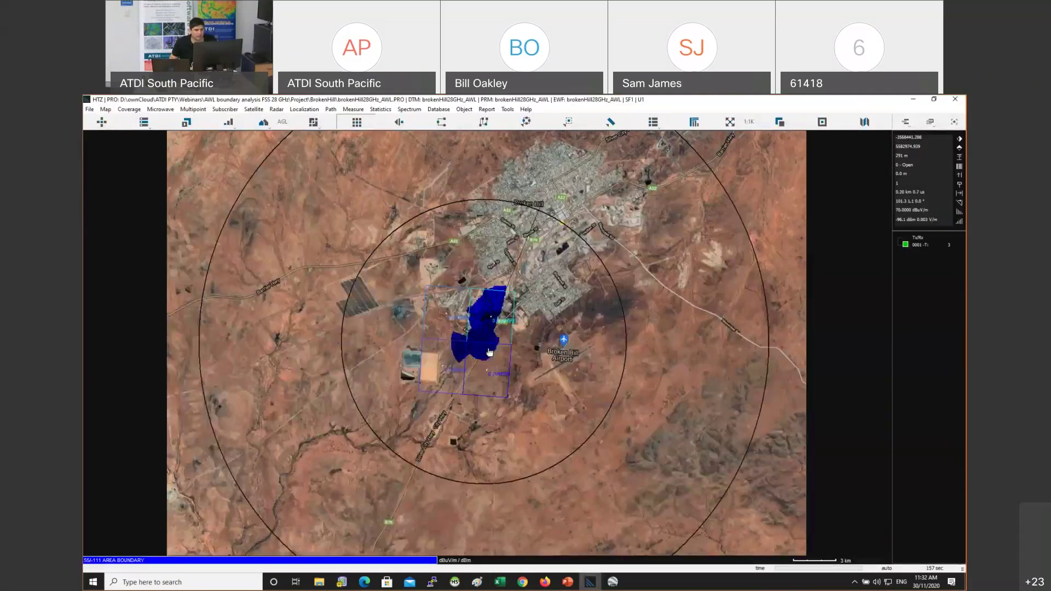
key(alt+Tab)
drag(236, 268, 234, 305)
key(alt+Tab)
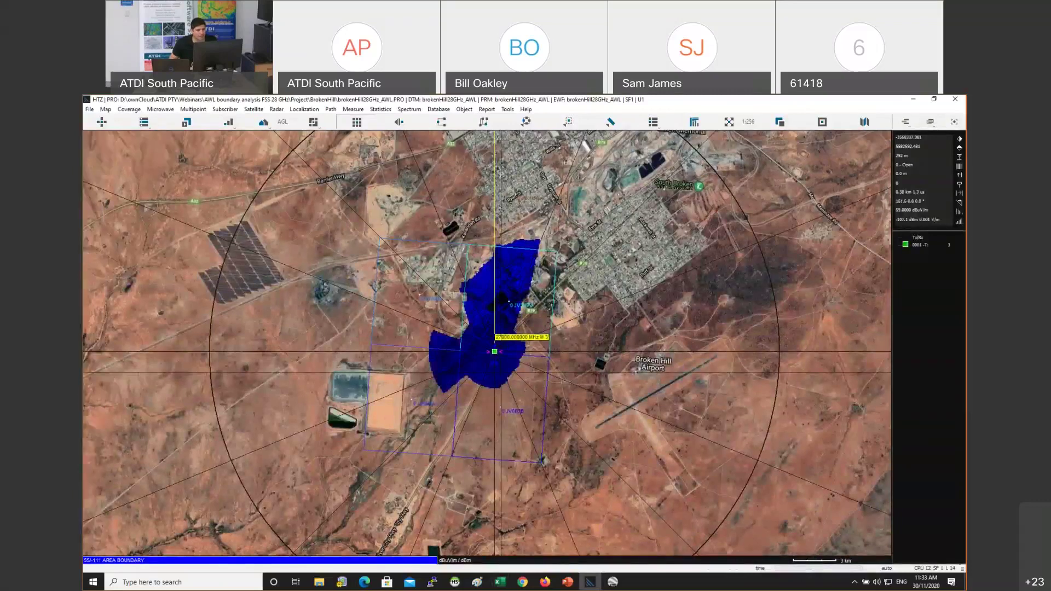
Change the colour of the activated grid vectors to 9 on the HTZ map
scroll(474, 331, down, 2)
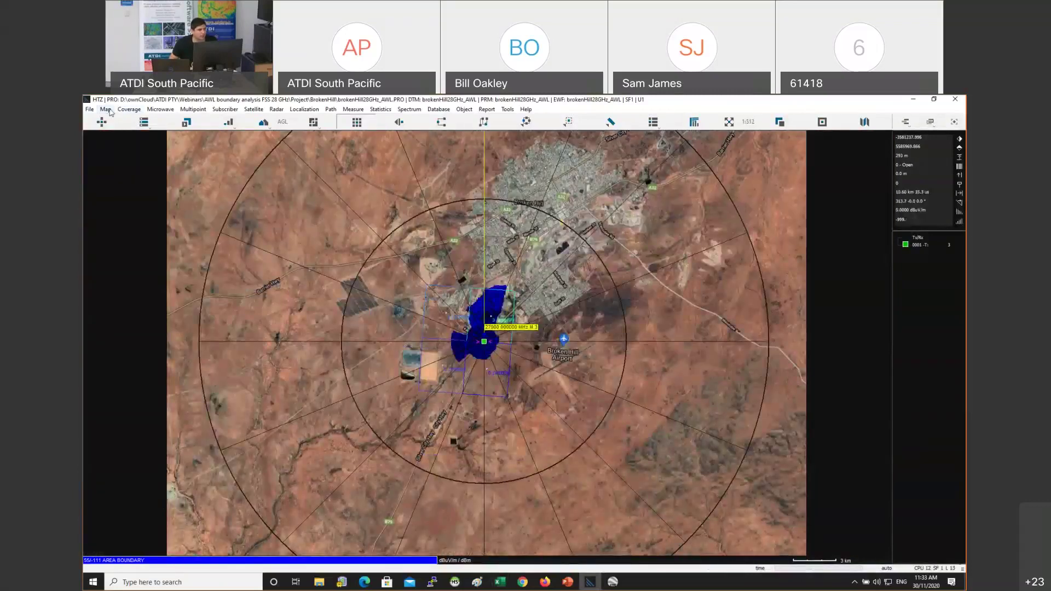
click(111, 113)
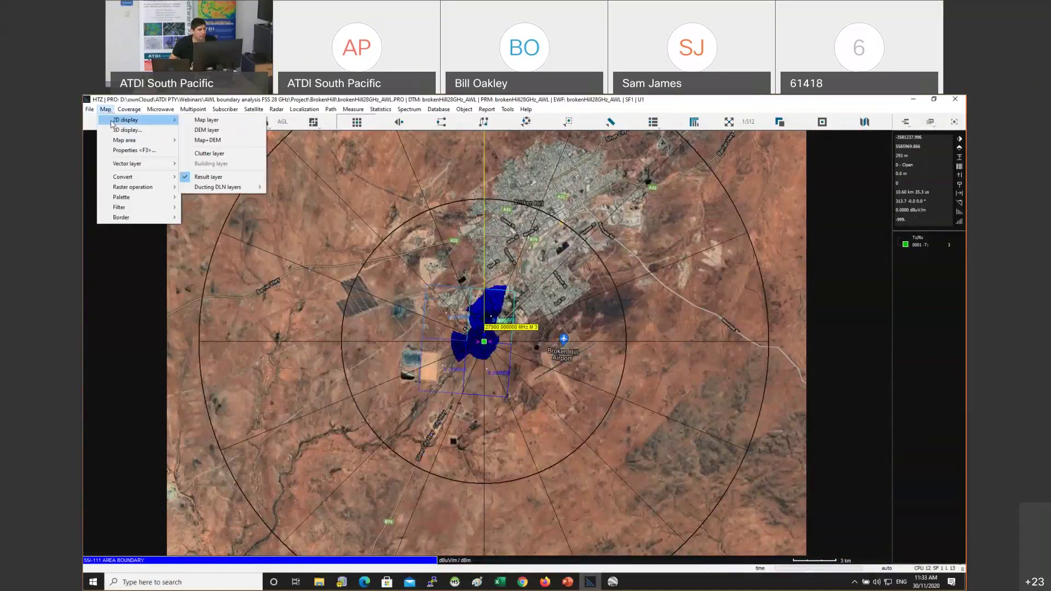
mouse_move(134, 164)
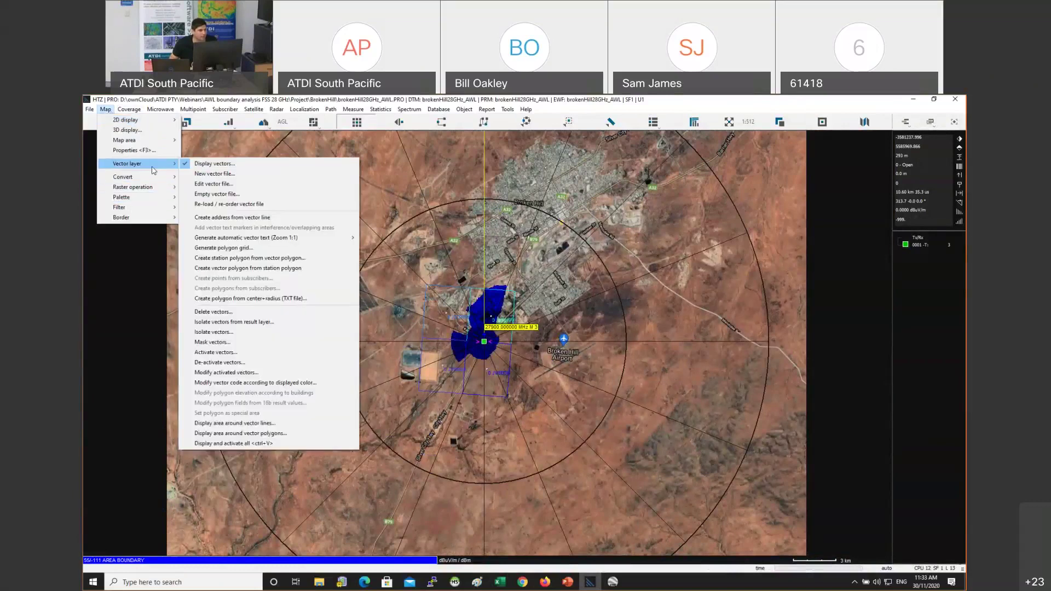
click(258, 374)
key(Tab)
text(9)
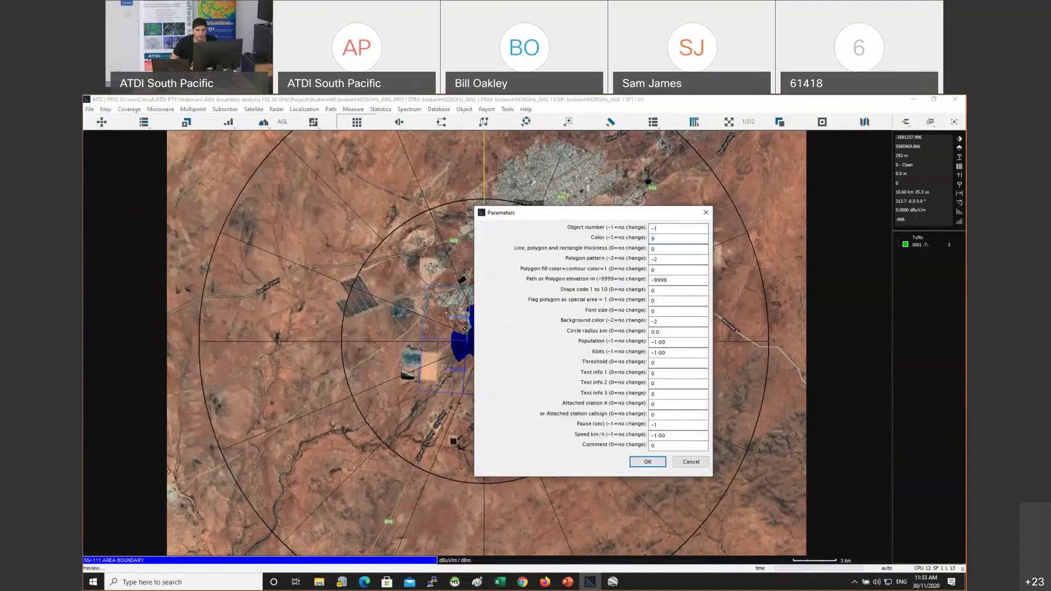
key(Return)
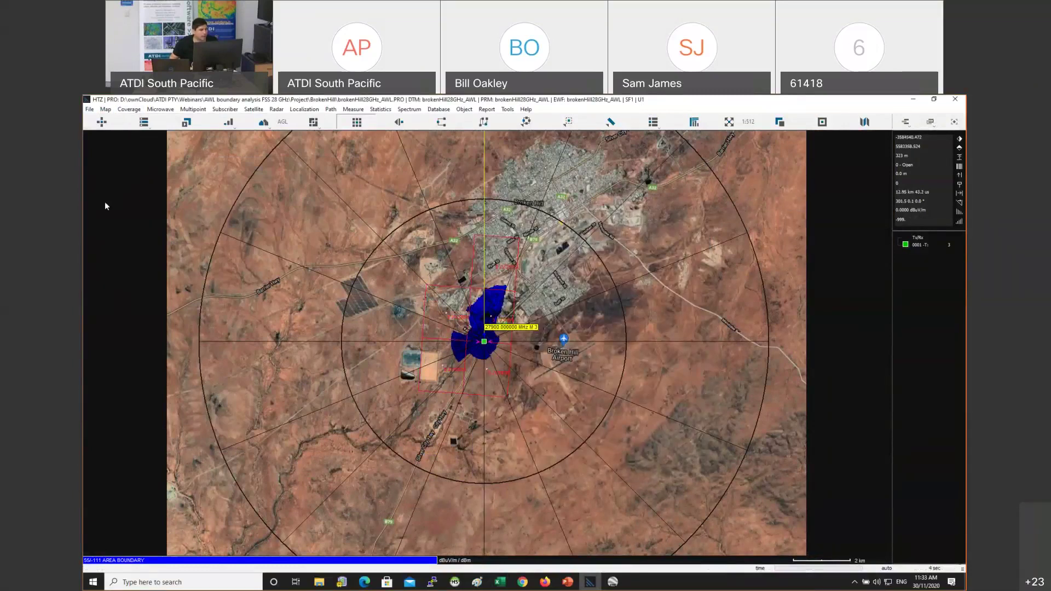
Display and activate all grid vectors and inspect the full HCIS grid around the blue boundary area
click(109, 111)
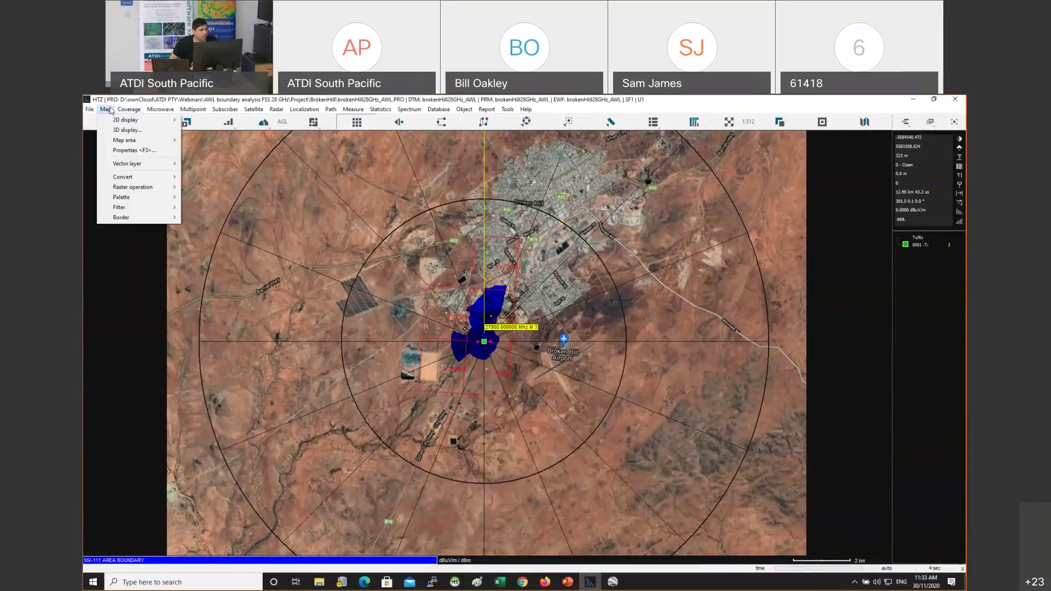
click(325, 288)
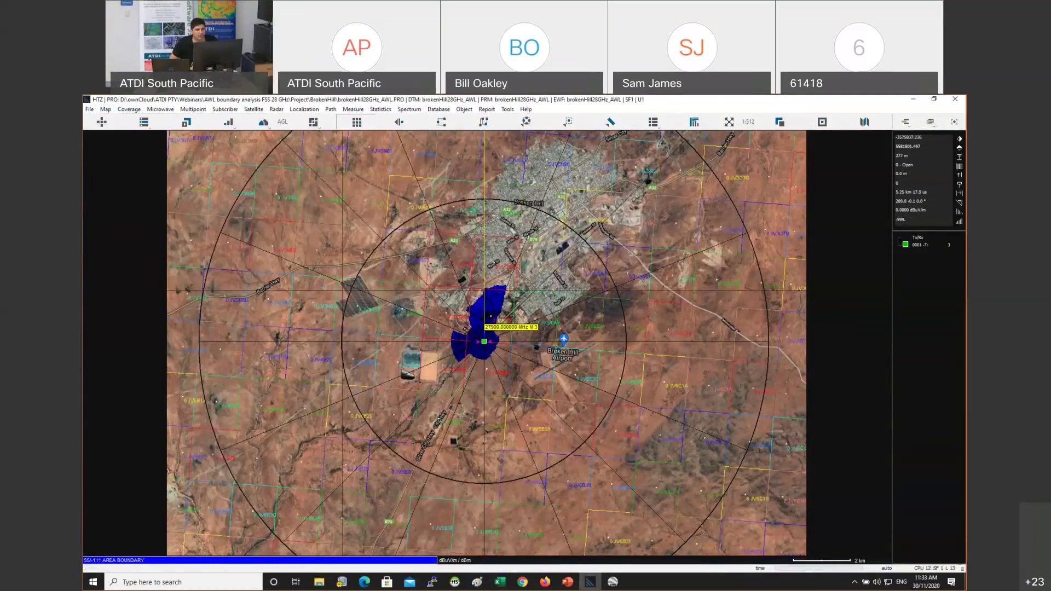
scroll(486, 305, up, 1)
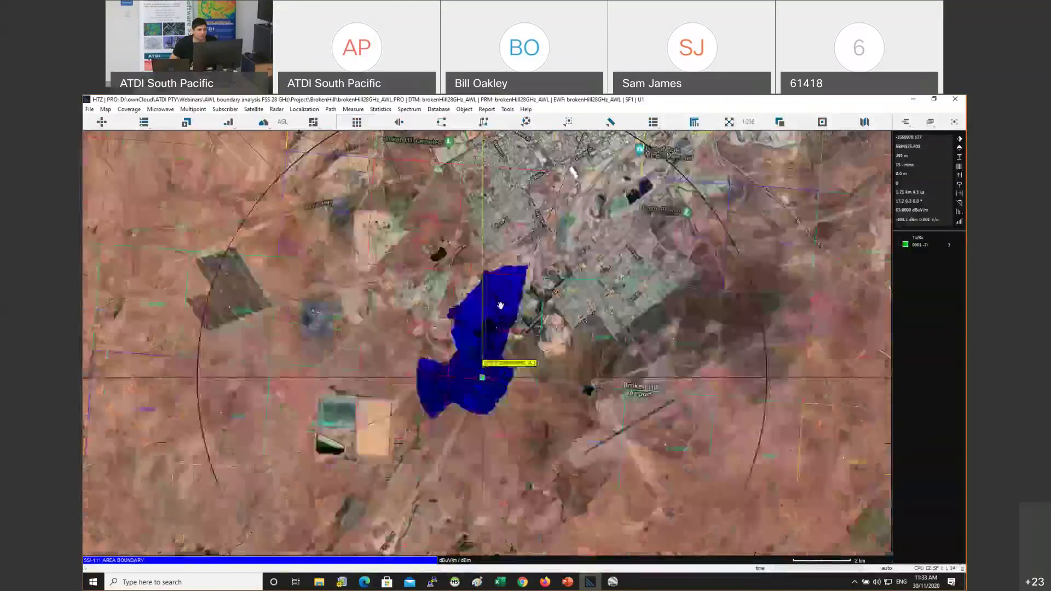
scroll(500, 305, down, 1)
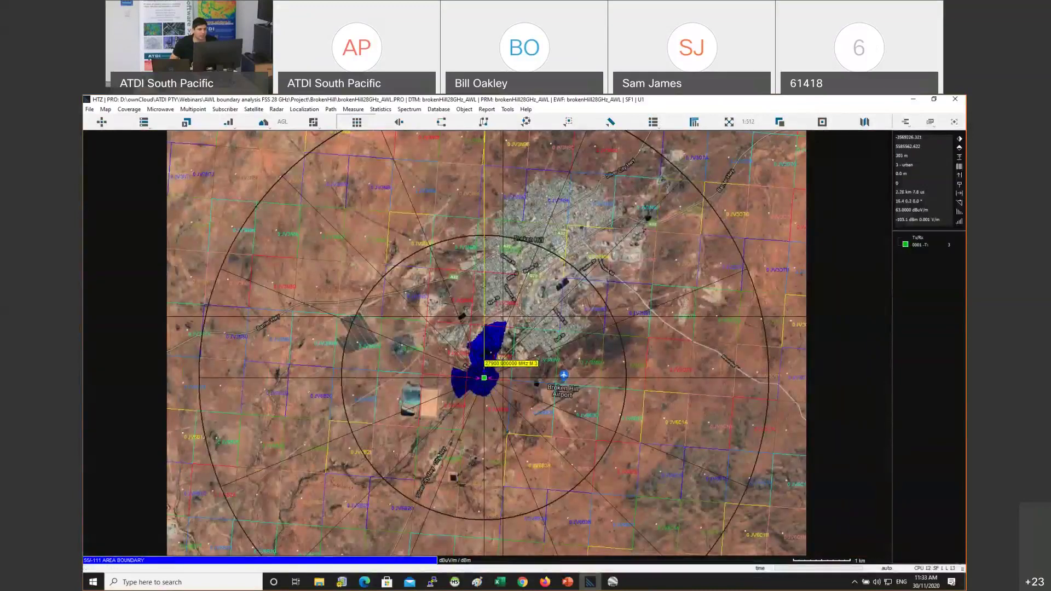
scroll(500, 305, up, 1)
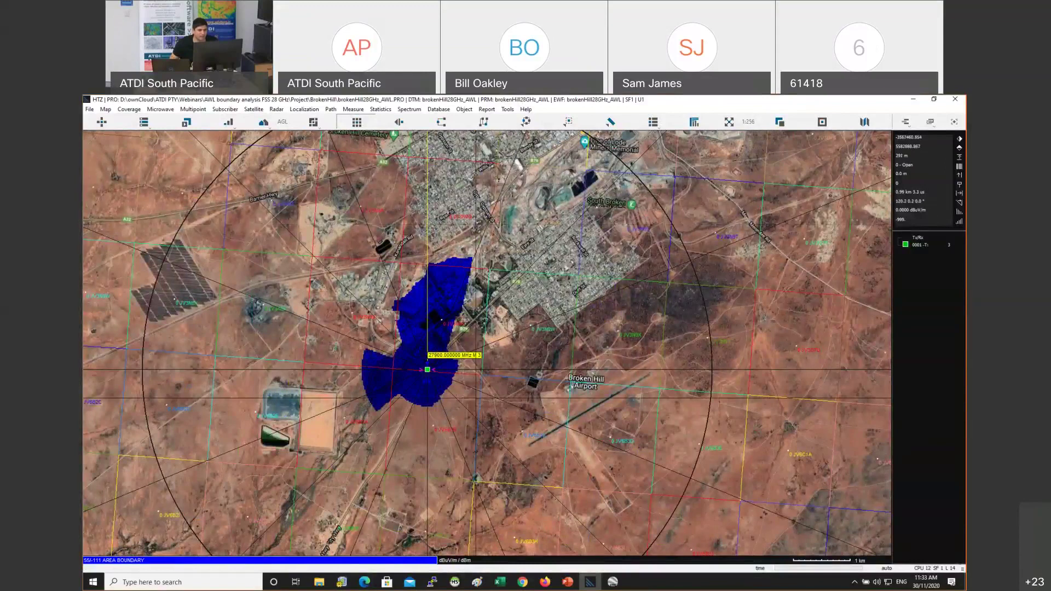
scroll(526, 343, down, 1)
scroll(454, 319, down, 1)
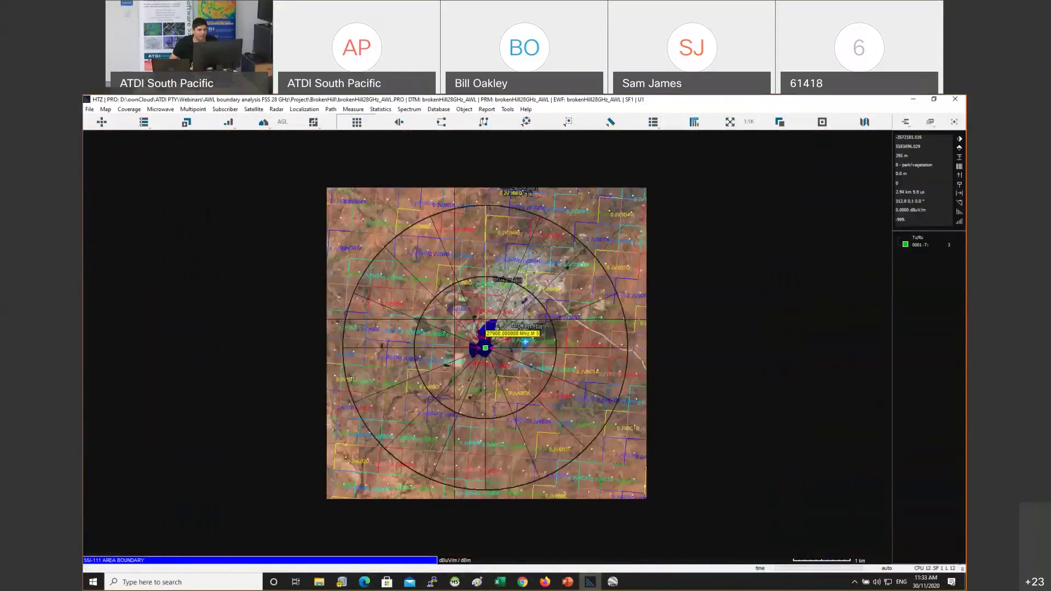
scroll(454, 320, up, 2)
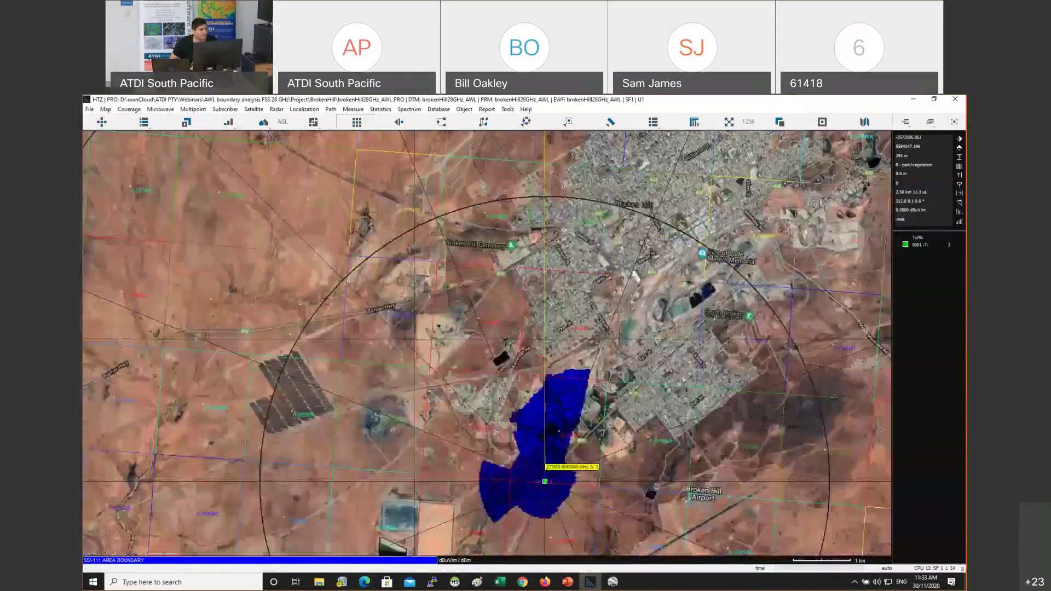
Isolate the grid vectors covered by the result layer for values 55 to 255, and close the coverage report
click(107, 110)
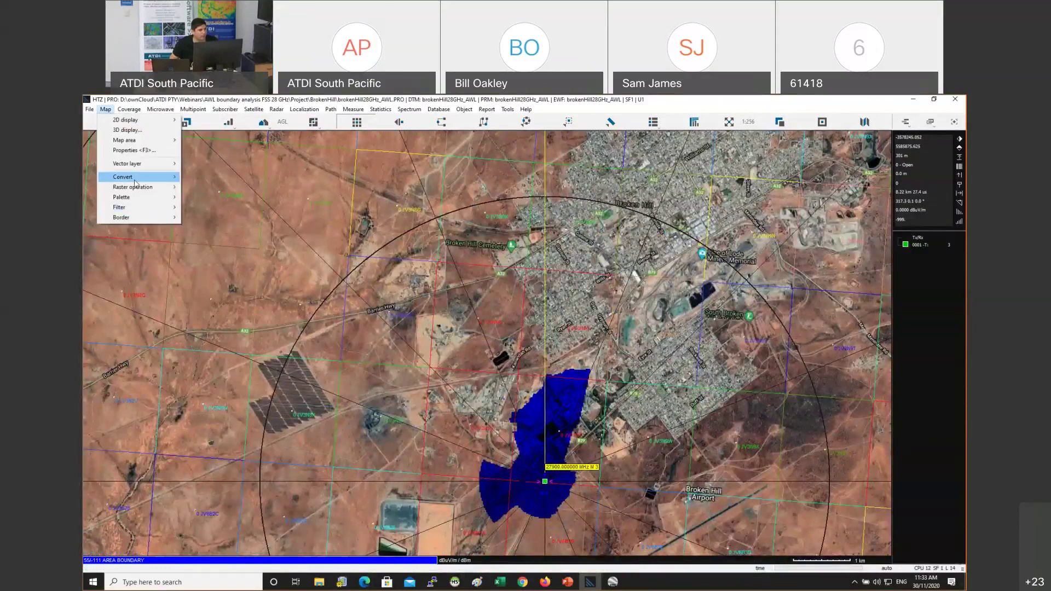
mouse_move(137, 163)
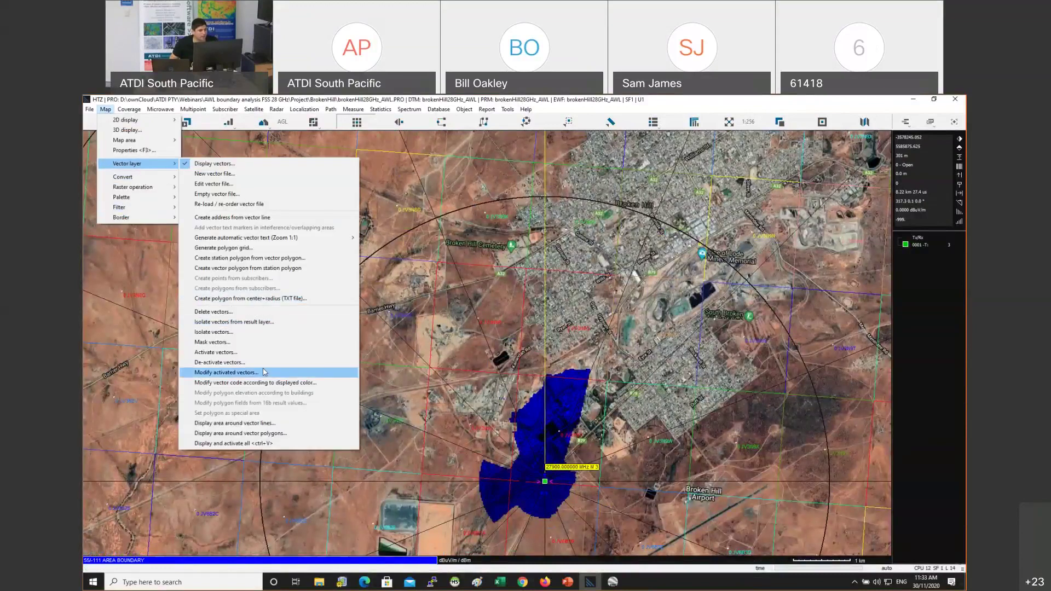
click(272, 323)
key(Tab)
key(Tab)
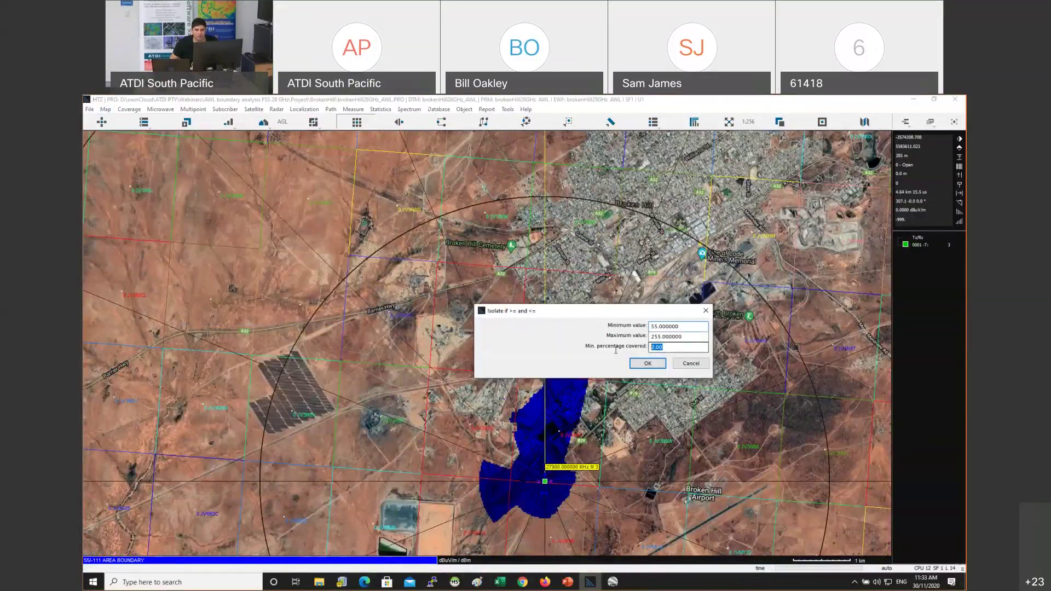
click(647, 364)
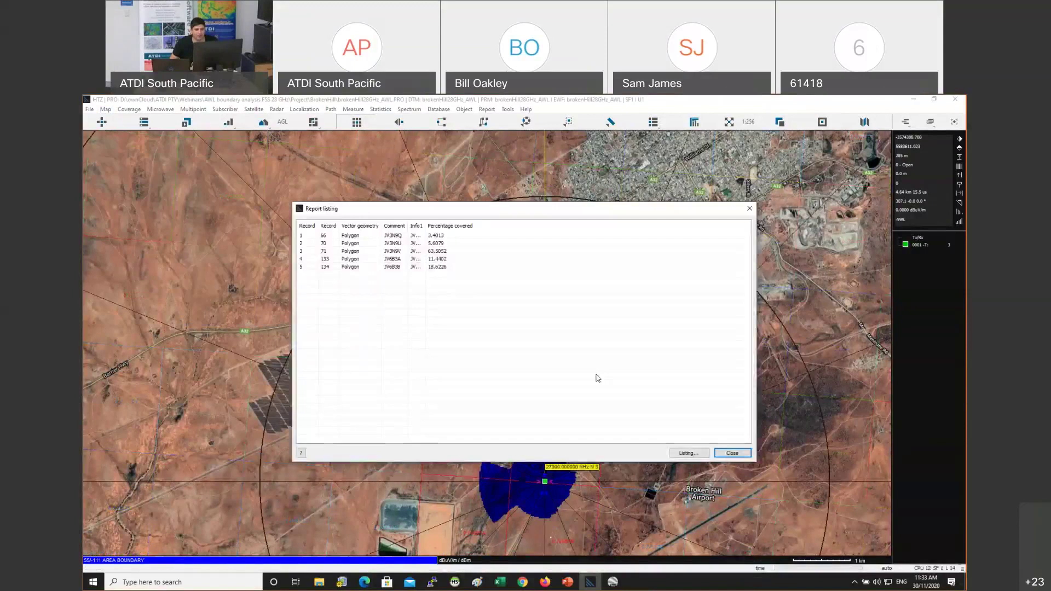
click(733, 452)
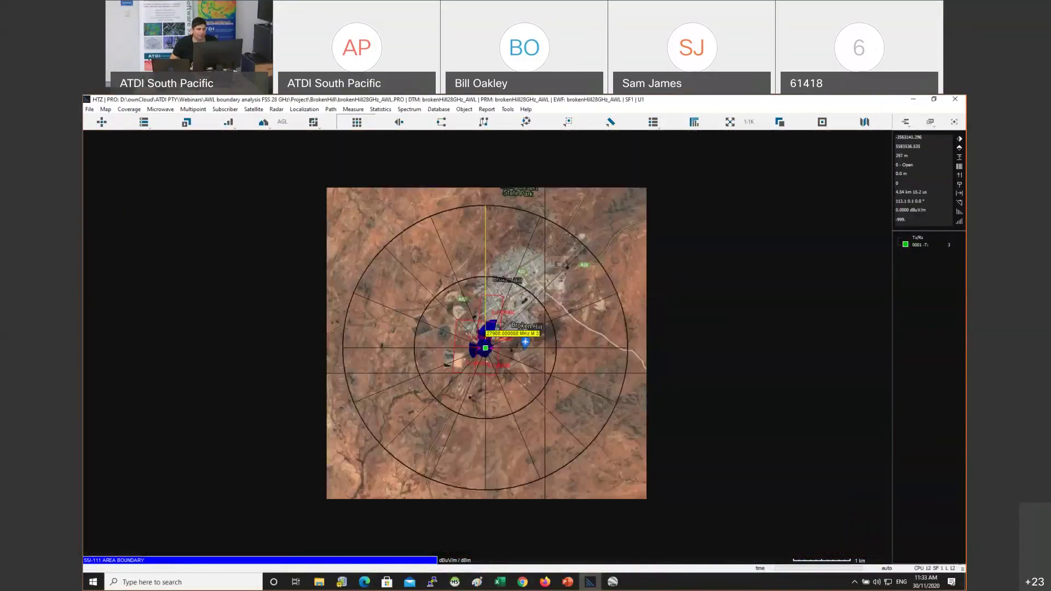
scroll(474, 337, up, 4)
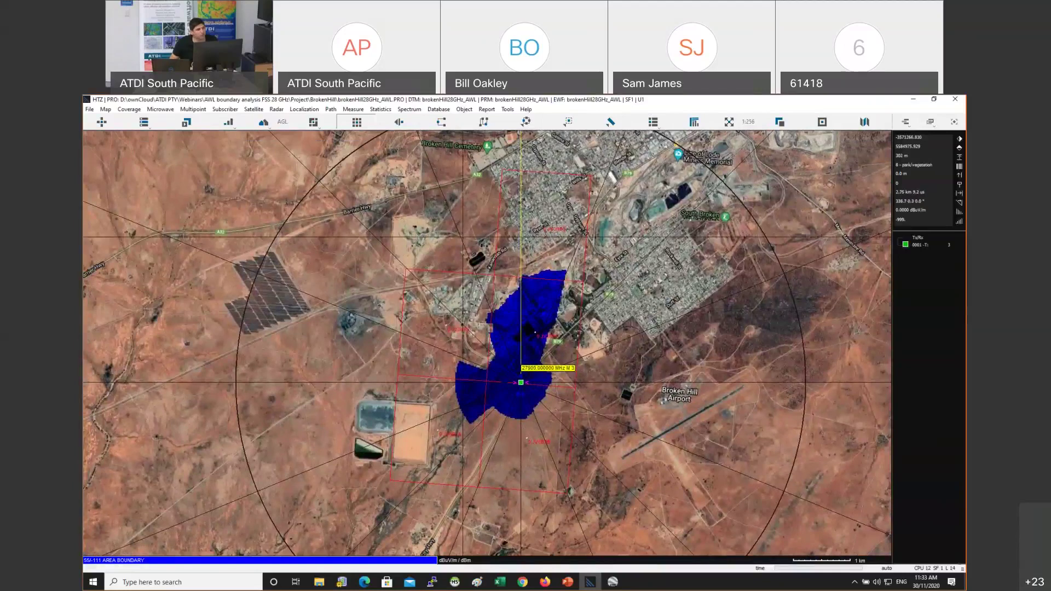
Start the Google Earth vectors export and browse for the location of its KMZ file
click(89, 109)
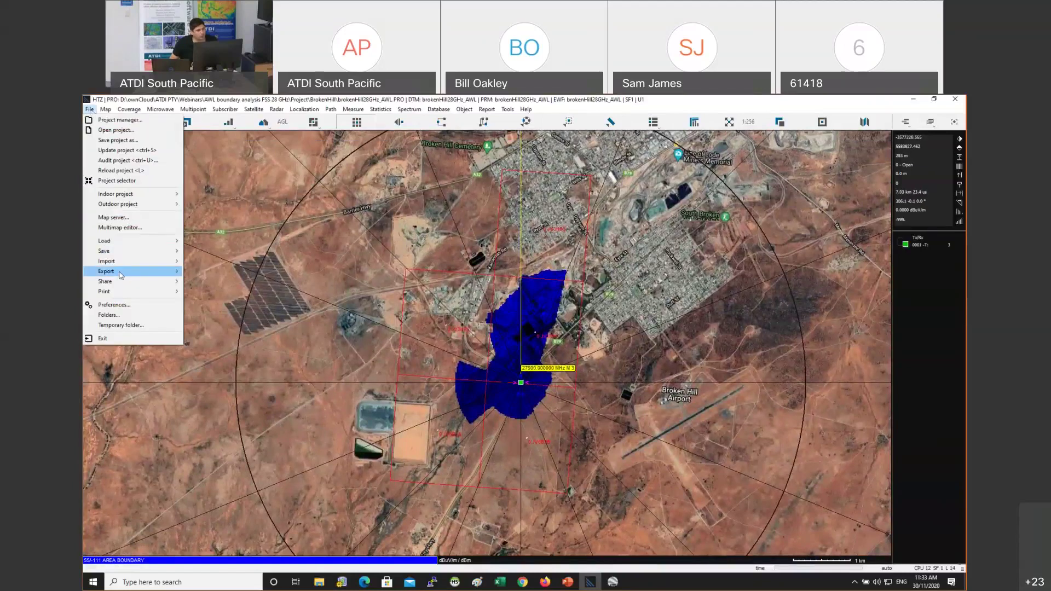
mouse_move(127, 281)
mouse_move(253, 316)
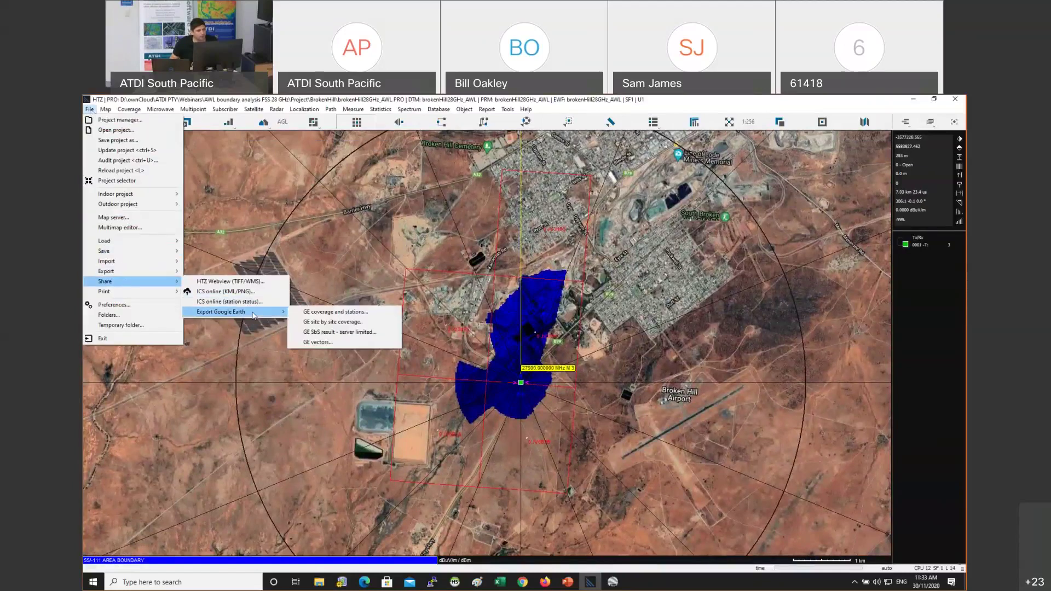
click(357, 345)
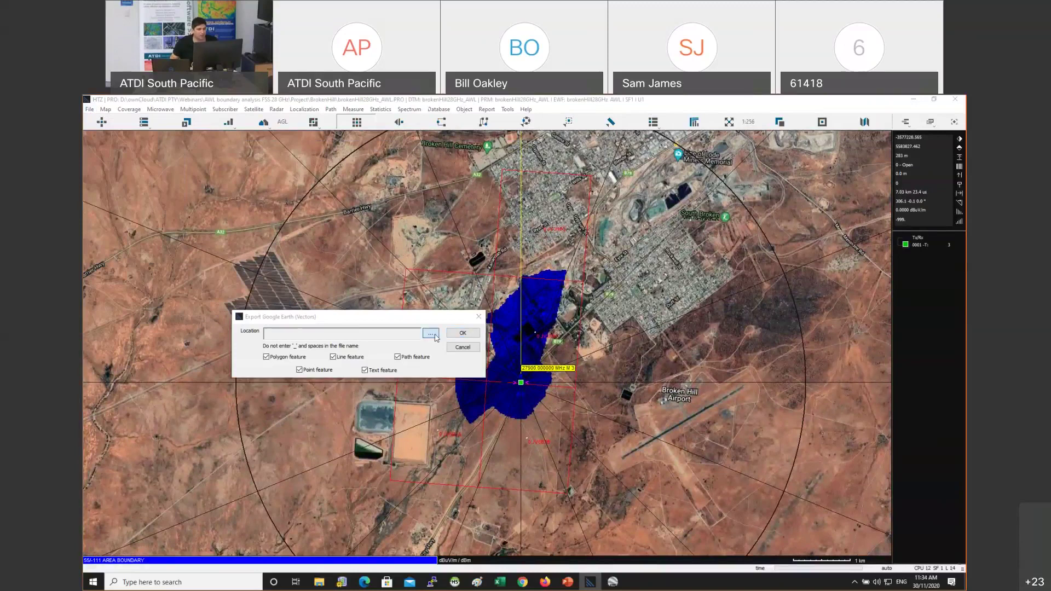
click(431, 334)
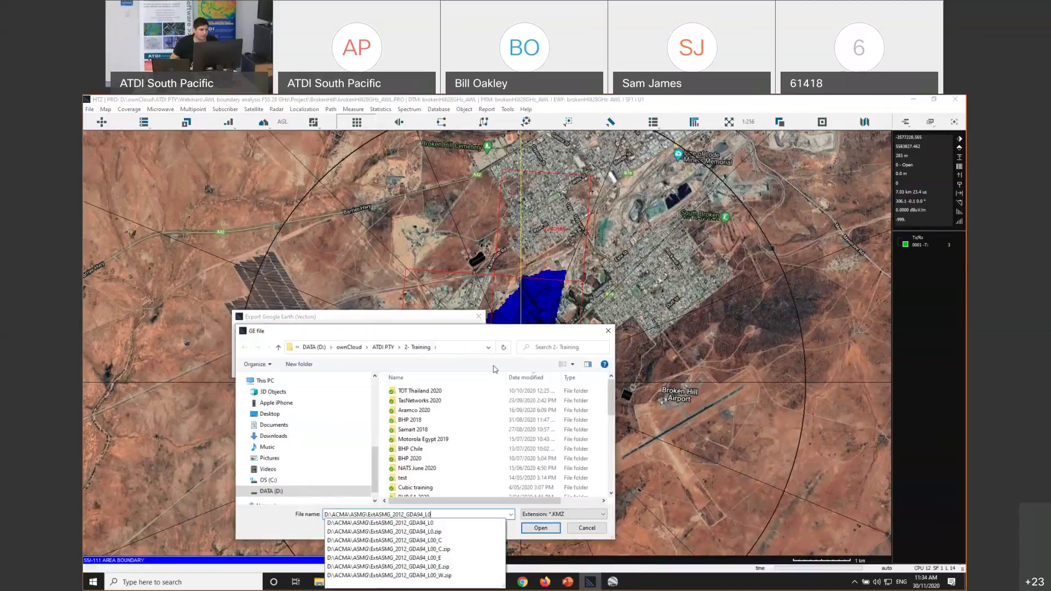
Switch to File Explorer, open the BrokenHill project's Export folder and copy its path
key(alt+Tab)
key(alt+Tab)
key(alt+Tab)
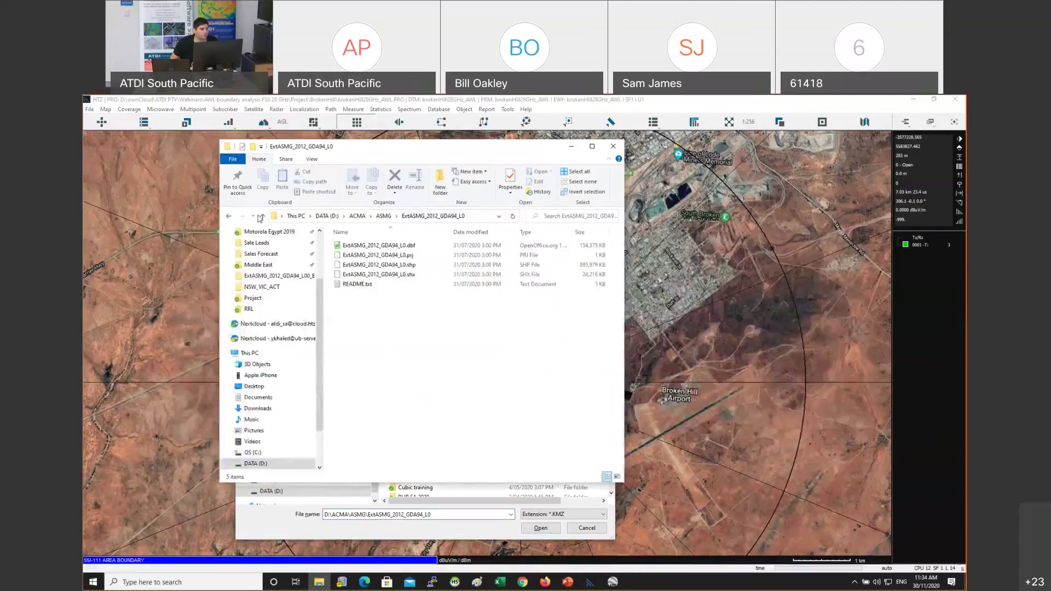
click(264, 217)
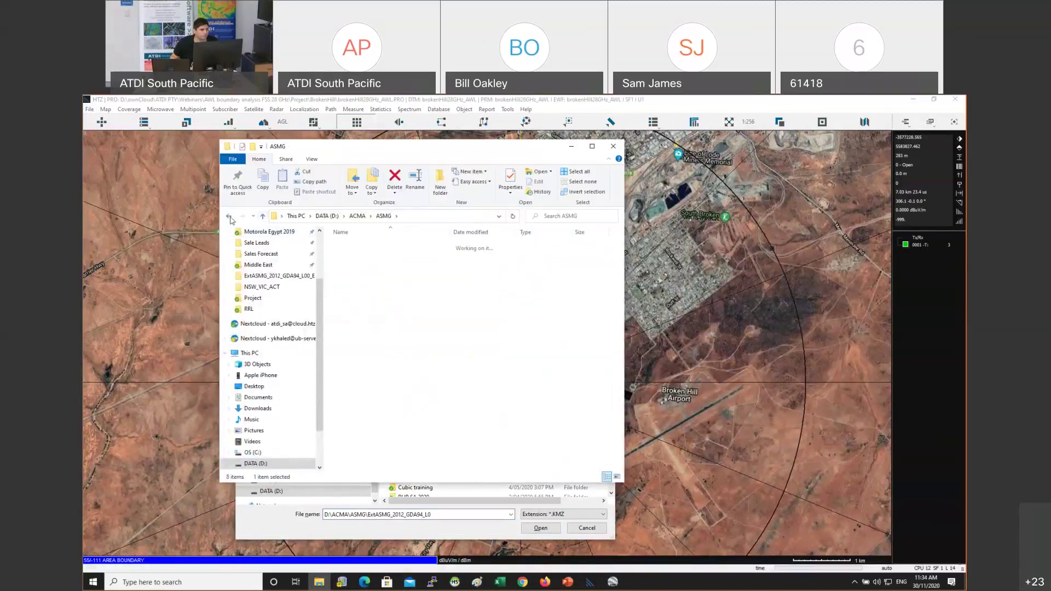
click(230, 217)
click(230, 217)
click(230, 217)
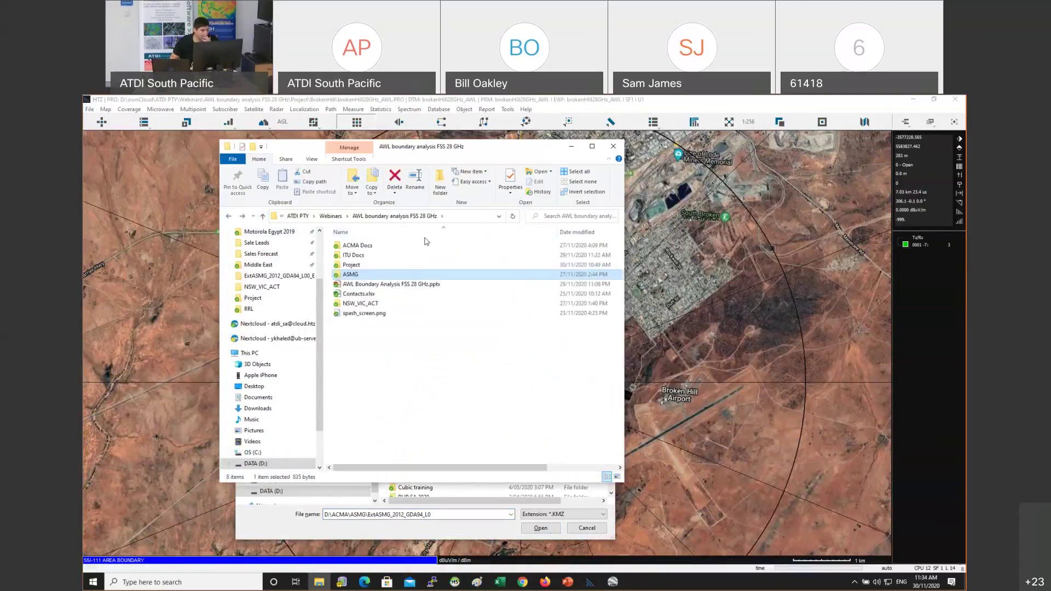
click(355, 268)
double_click(355, 267)
double_click(353, 245)
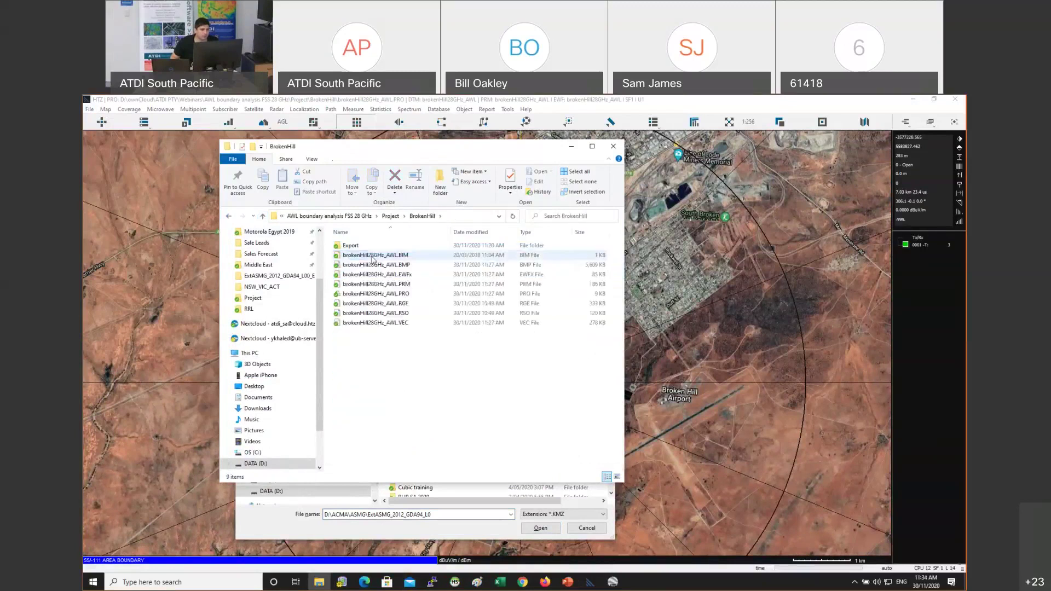
double_click(354, 245)
click(485, 219)
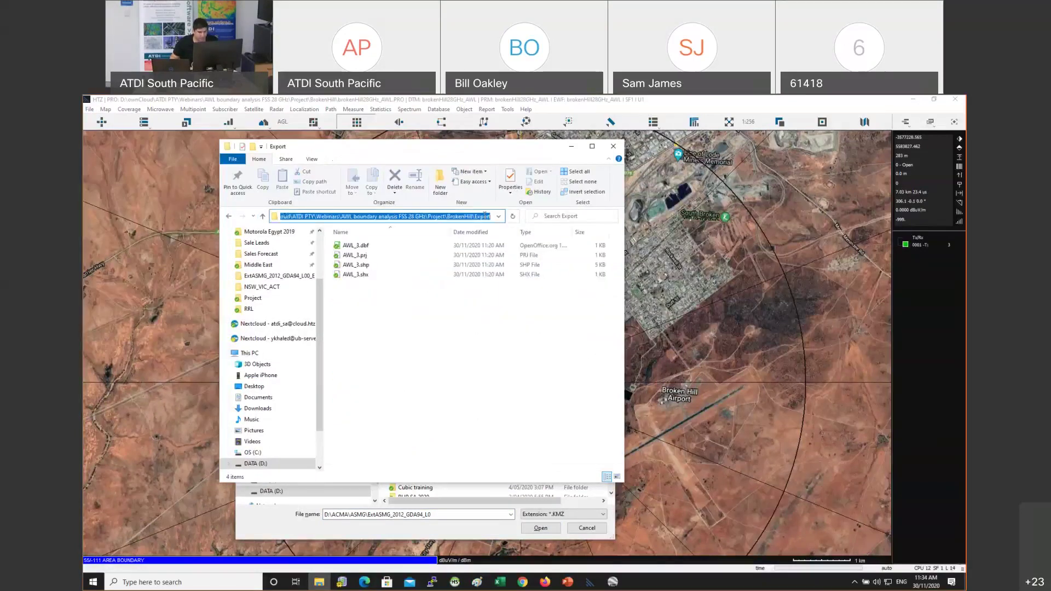
key(ctrl+c)
Return to HTZ and export the isolated vectors to the copied Export folder path as HCISL0.KMZ
key(alt+Tab)
key(ctrl+v)
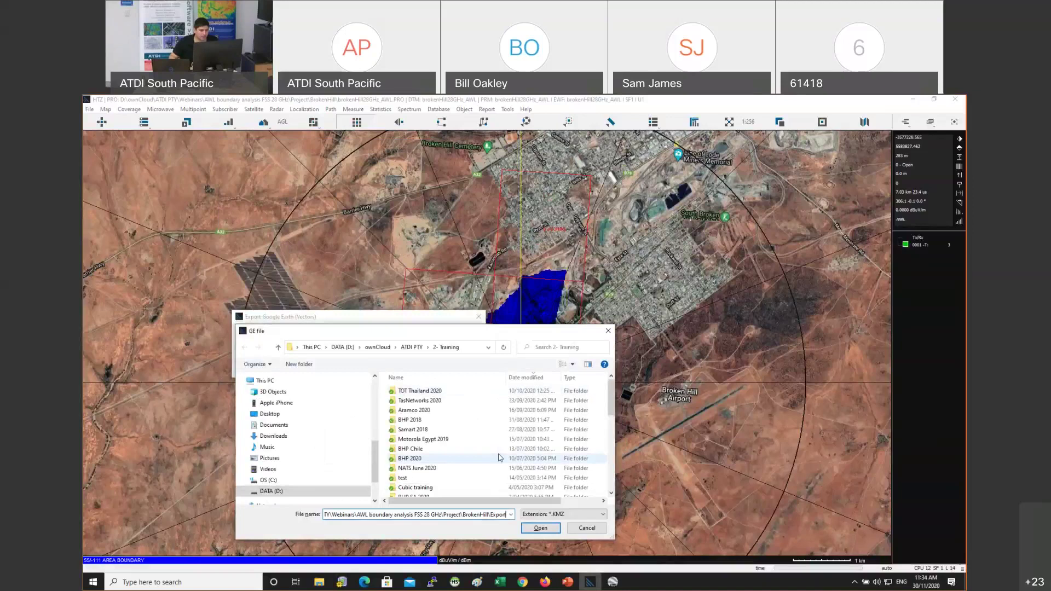
key(Return)
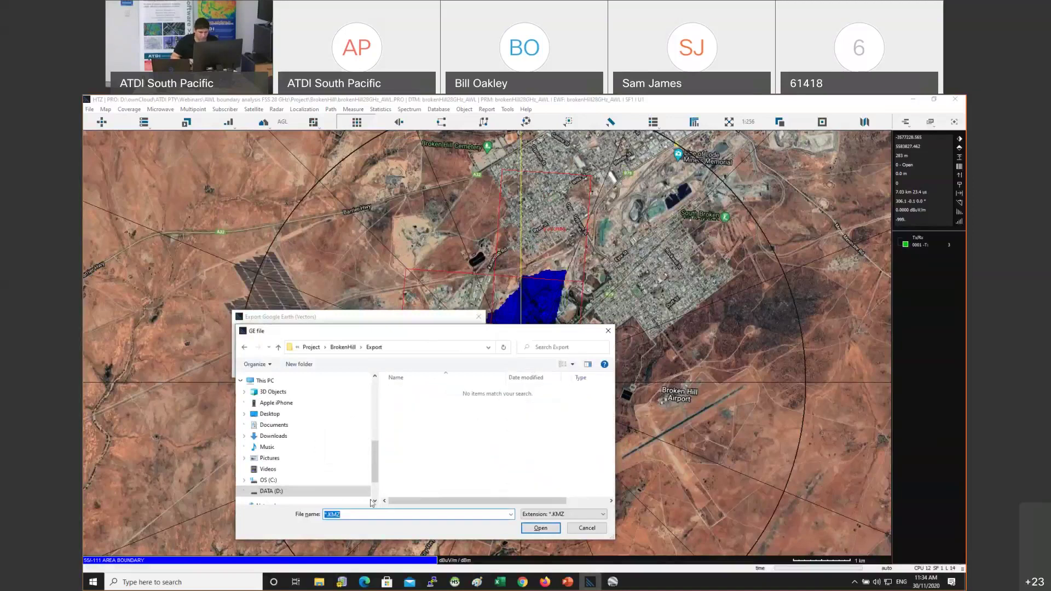
key(BackSpace)
text(HCIS_)
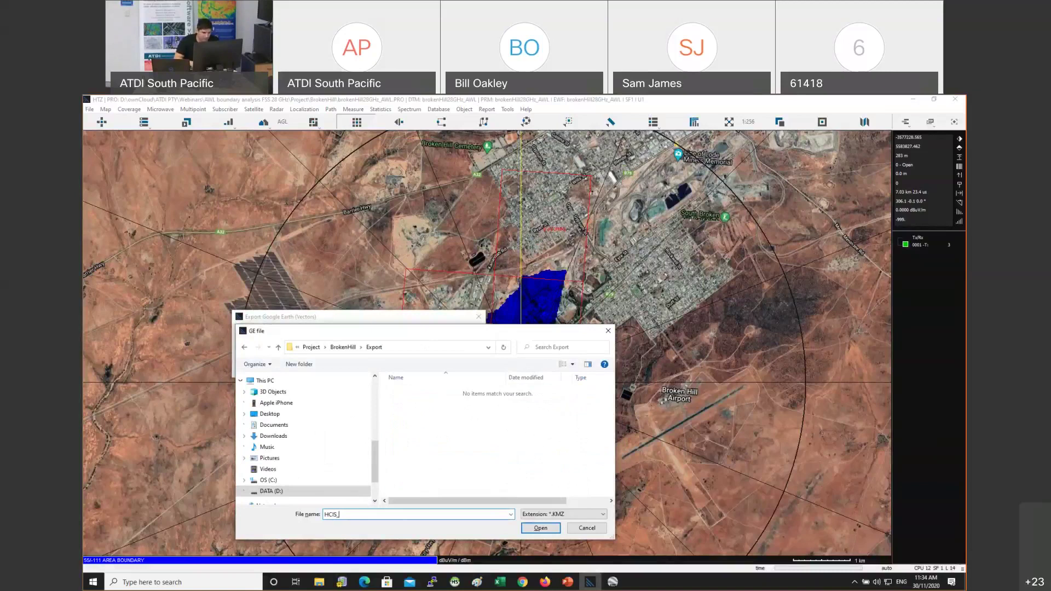
text(10)
key(BackSpace)
key(BackSpace)
text(10)
key(Return)
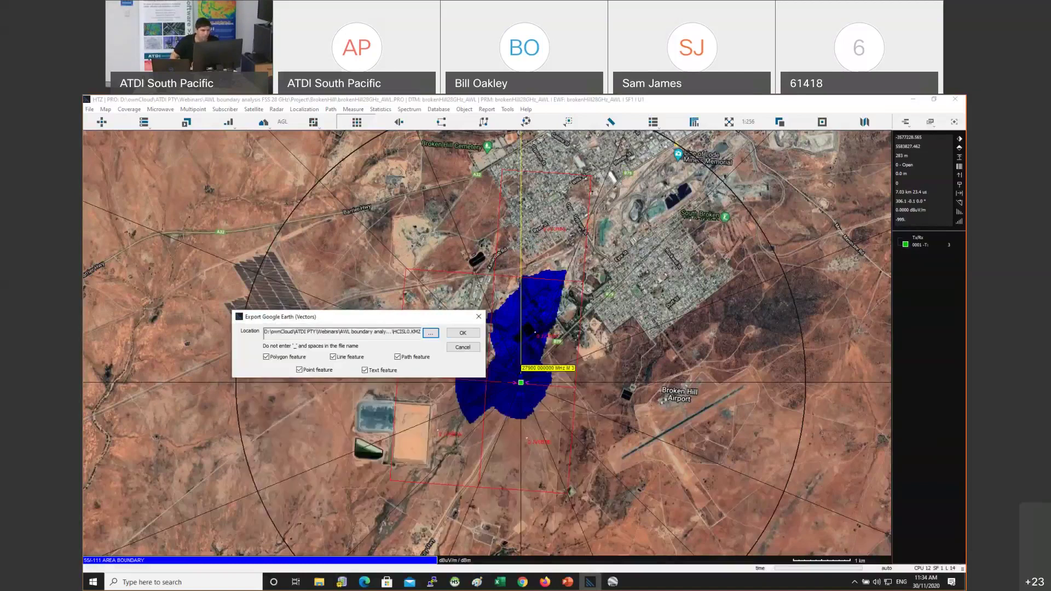
click(464, 335)
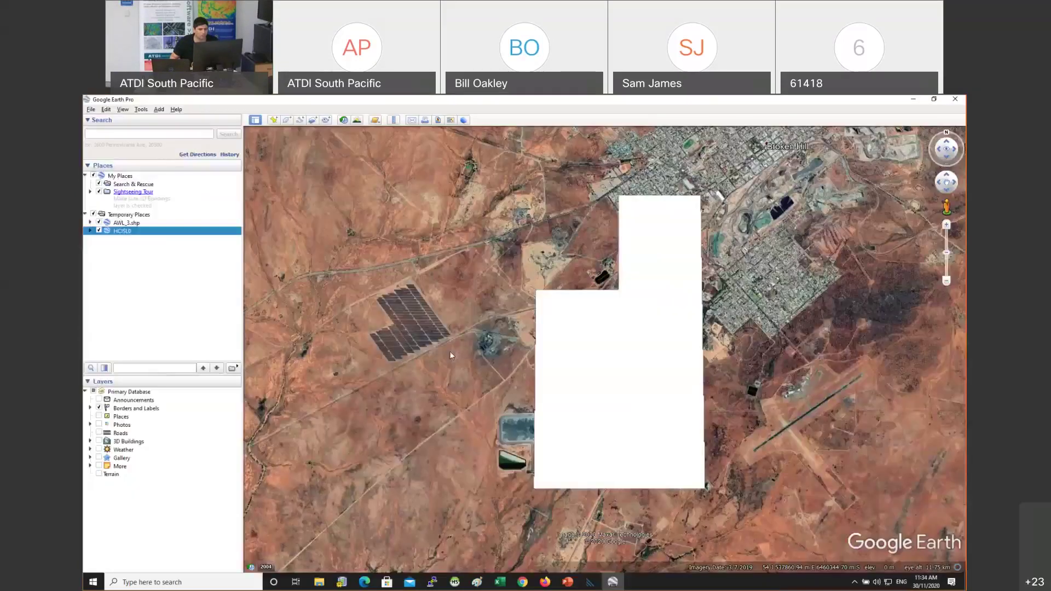
Open the style settings of the HCISL0 folder in Temporary Places and colour its lines red, #ff0000
right_click(122, 231)
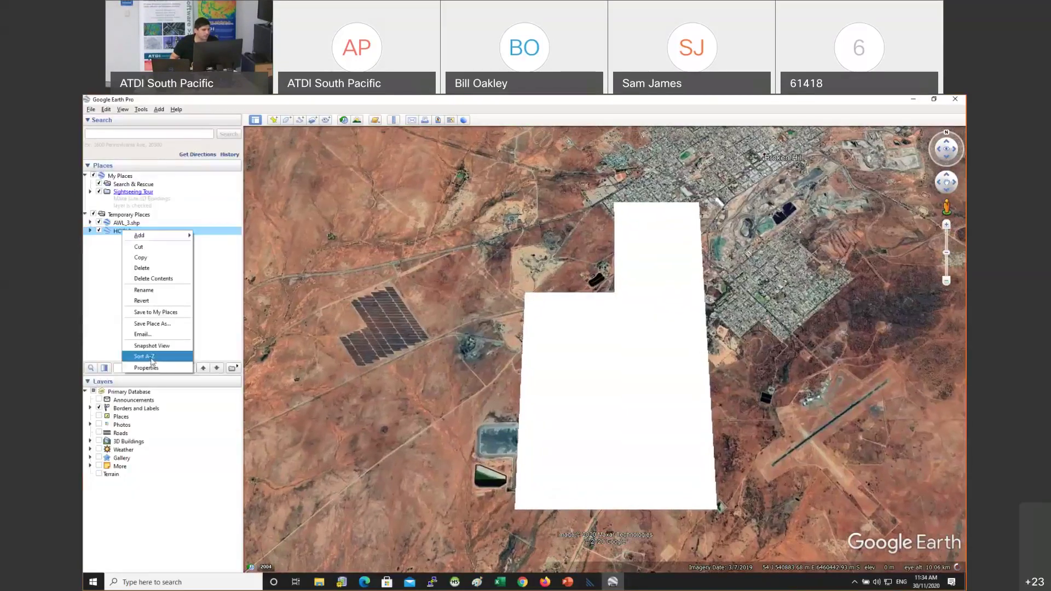
click(151, 370)
click(274, 271)
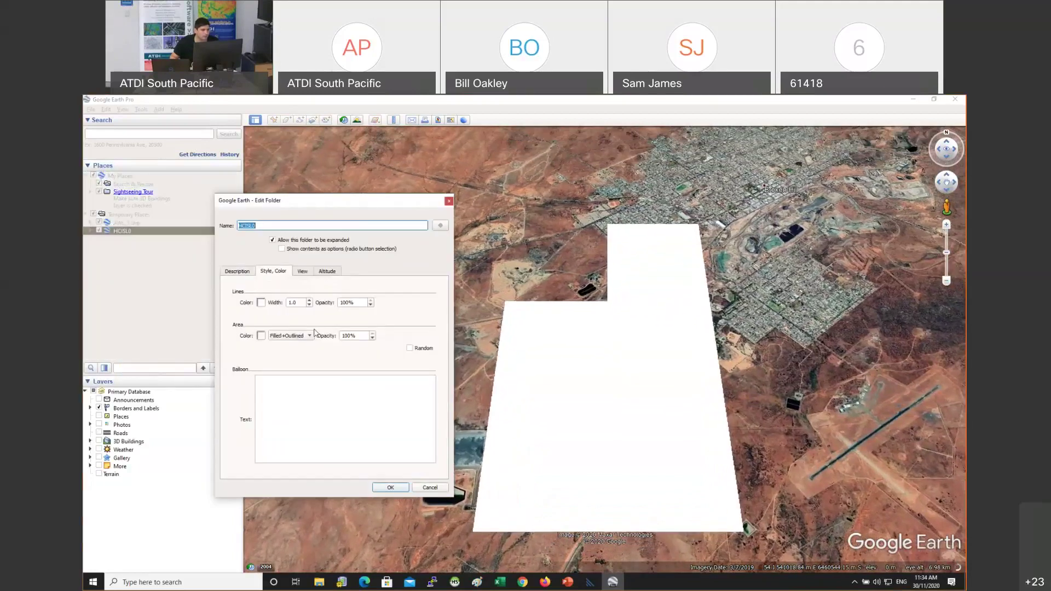
click(261, 303)
click(239, 306)
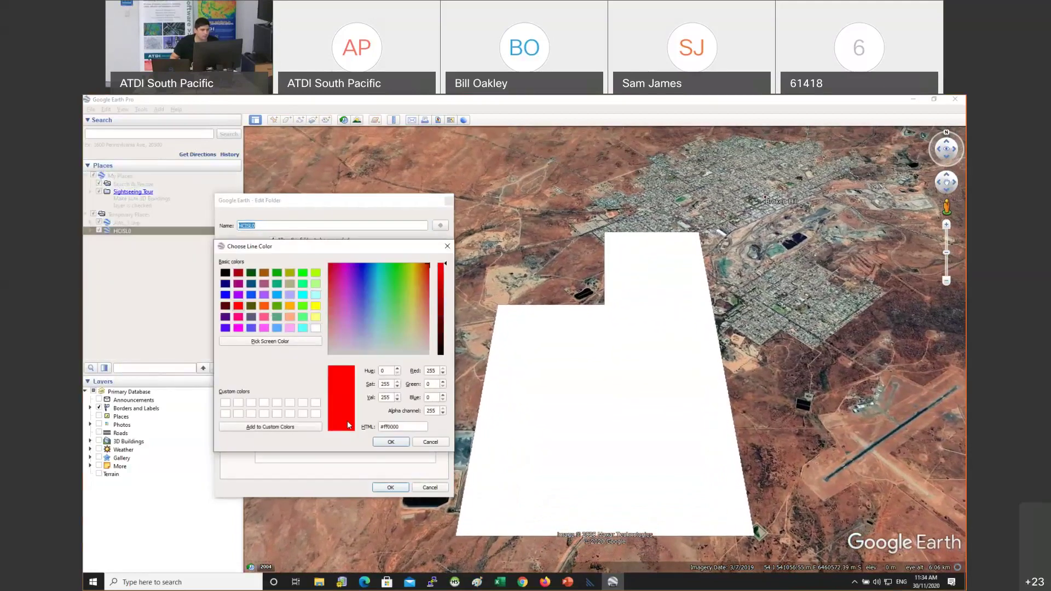
click(391, 442)
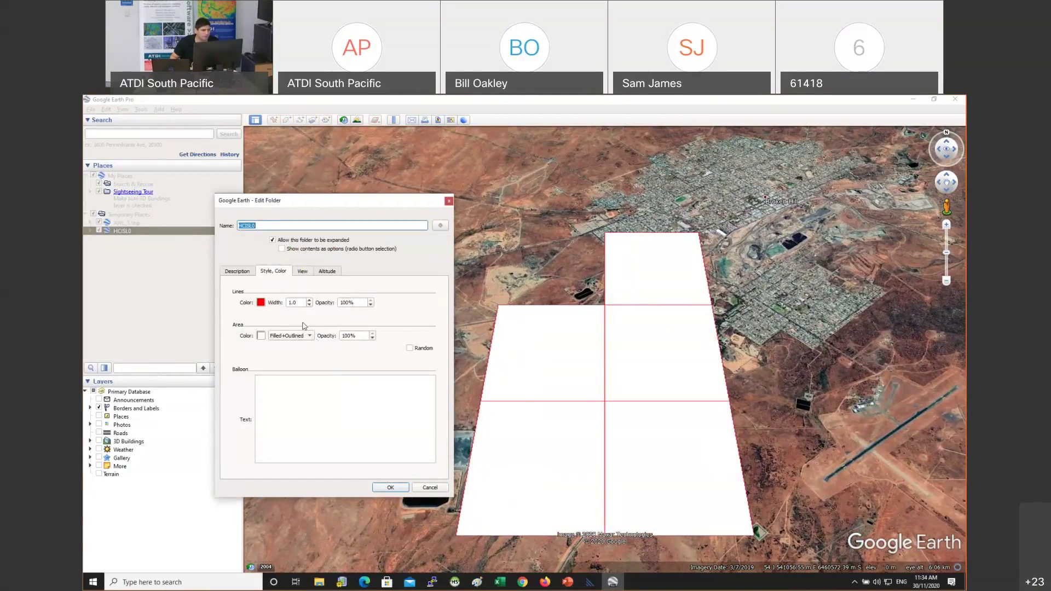
Show the HCISL0 areas as Outlined only, with a line width of 4, and apply the style
click(293, 336)
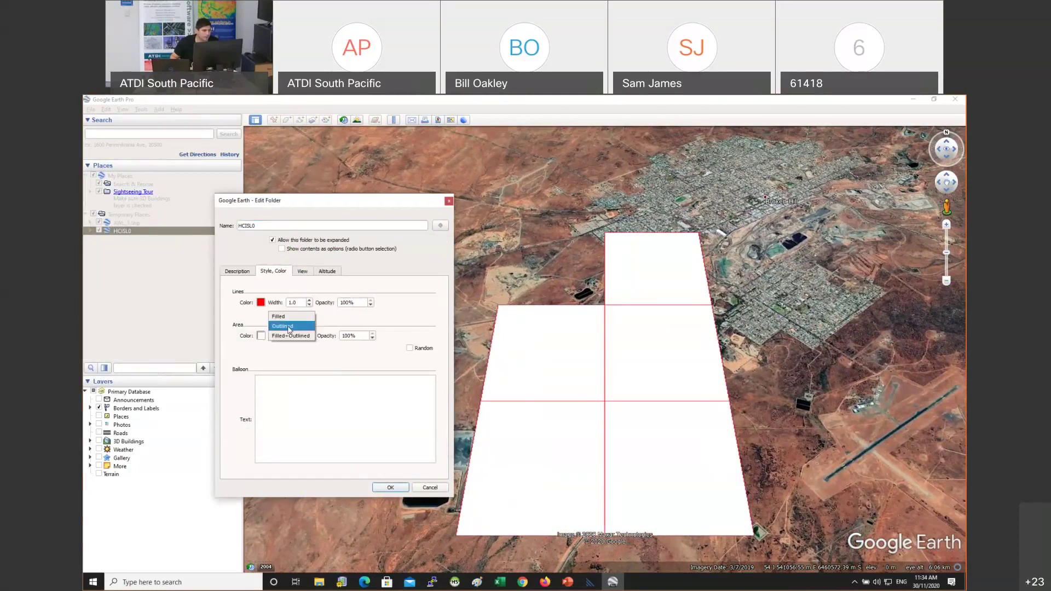
click(289, 327)
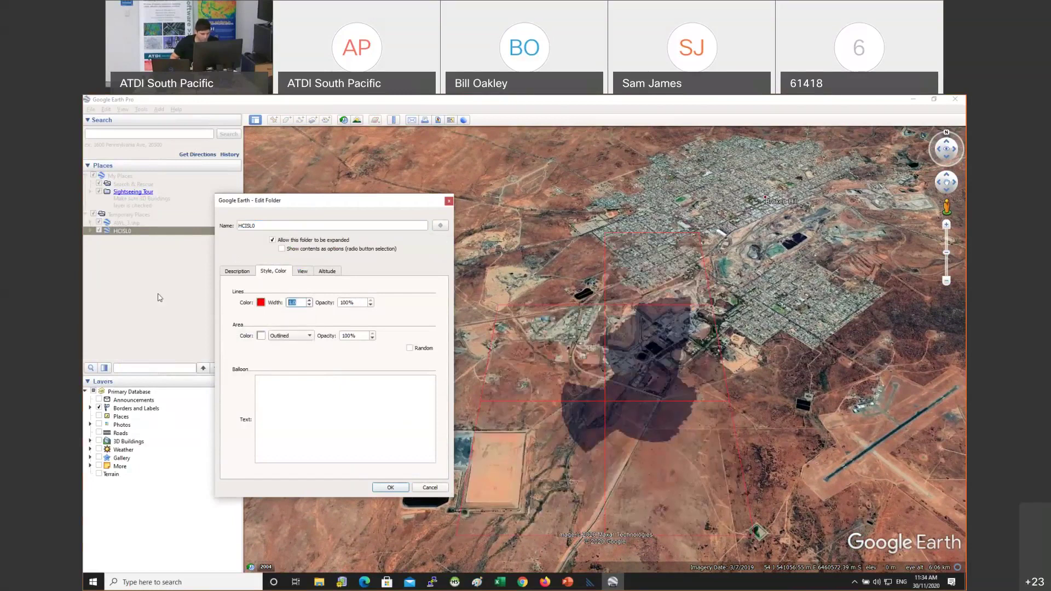
text(4)
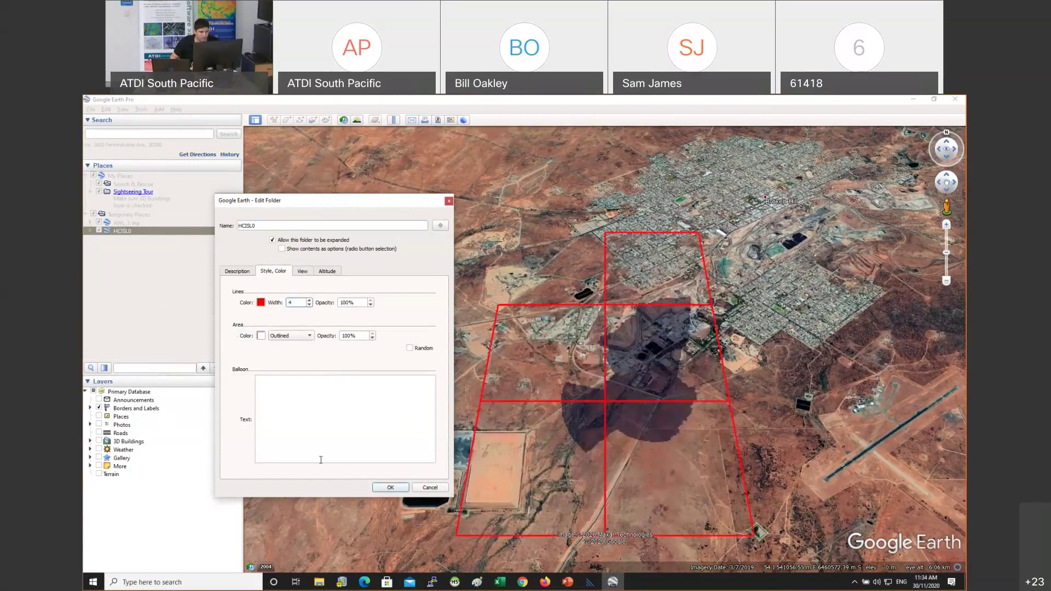
click(389, 488)
Examine from straight above how the boundary area overlaps the red-outlined HCIS grid cells
key(u)
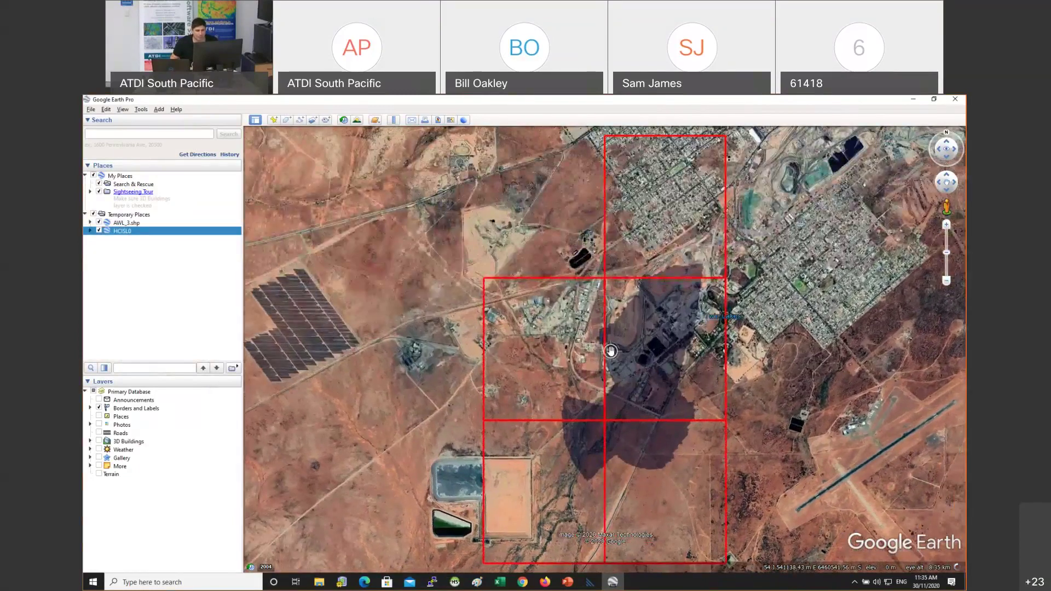
scroll(611, 351, up, 5)
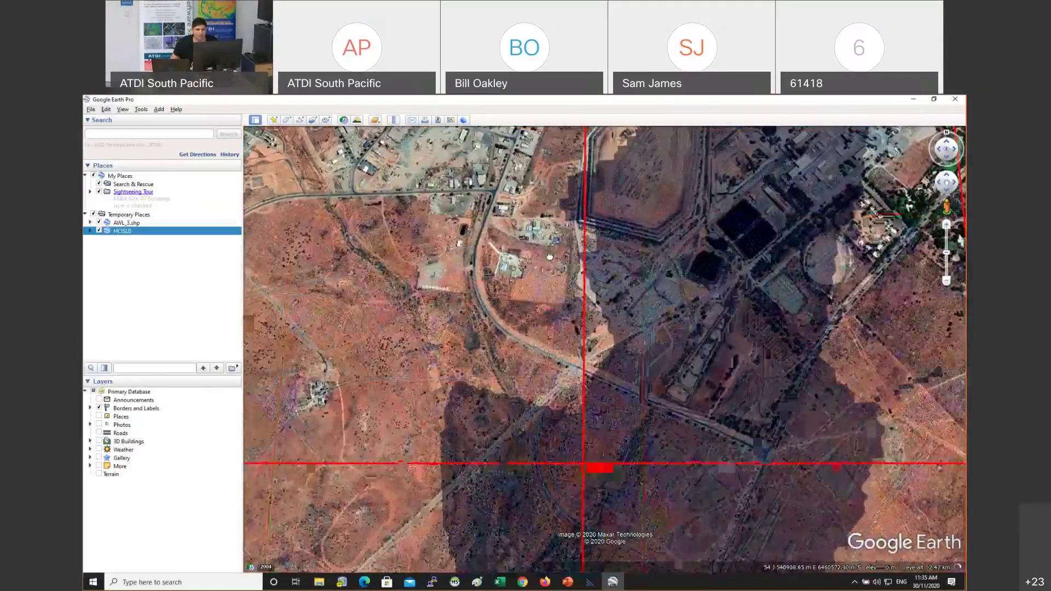
scroll(654, 416, down, 3)
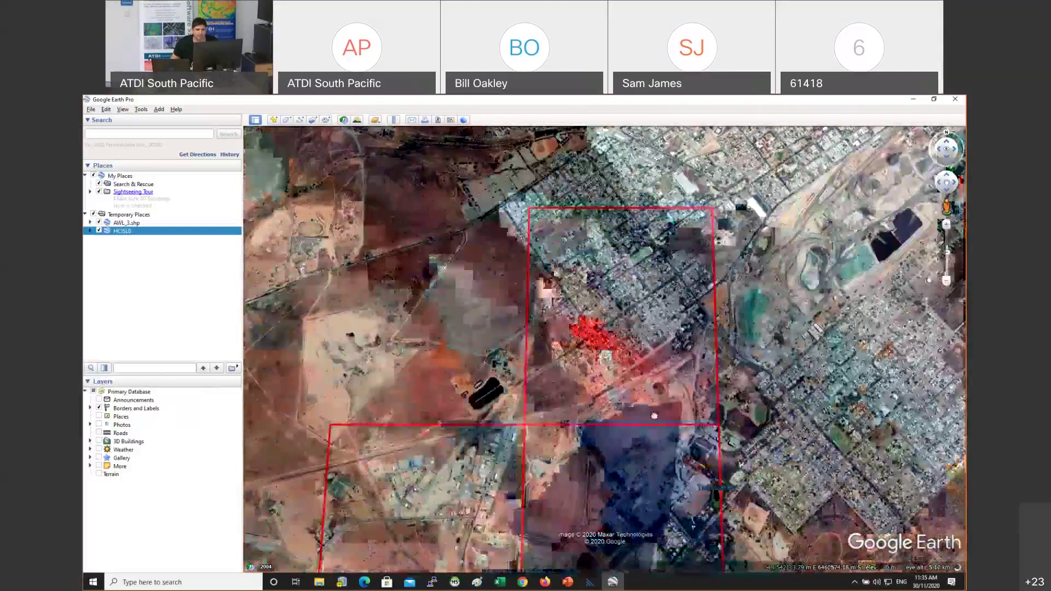
scroll(609, 410, down, 2)
drag(580, 364, 567, 327)
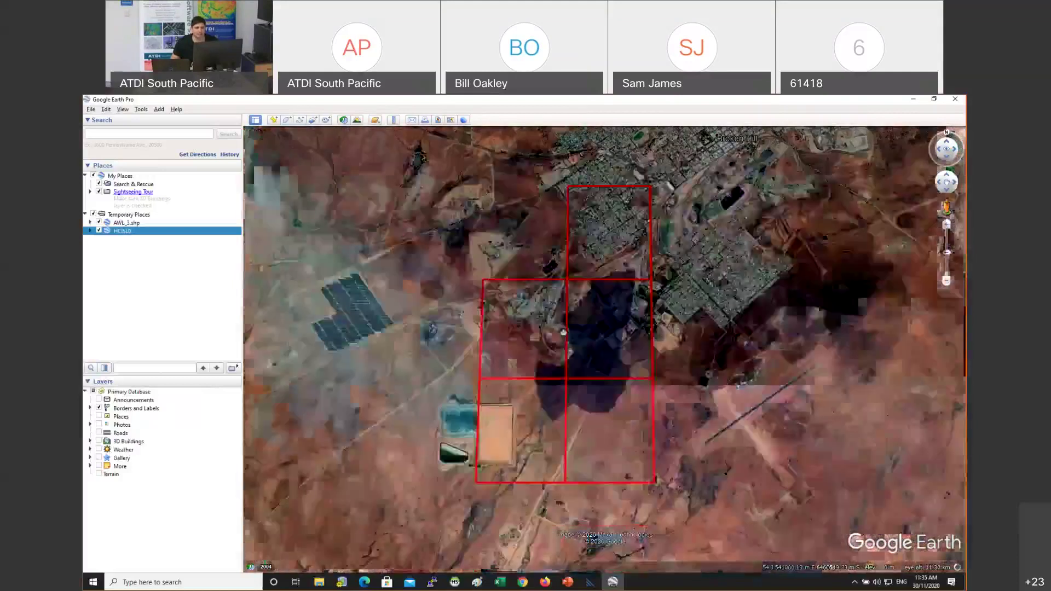
scroll(550, 322, up, 2)
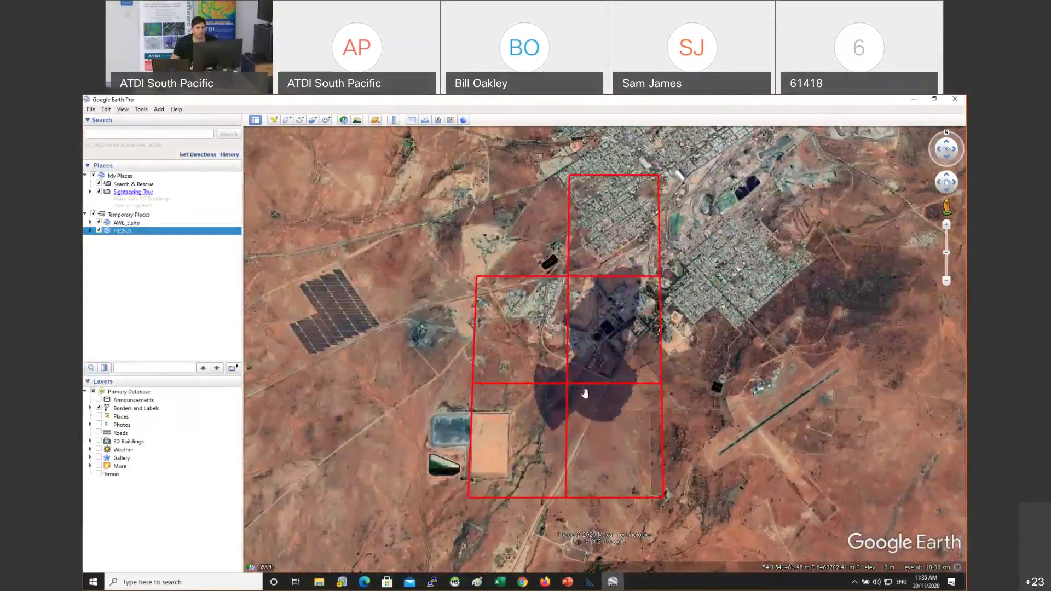
Switch to the jtemp1000_608.csv coverage report in Excel and start saving a copy, browsing for its location
key(alt+Tab)
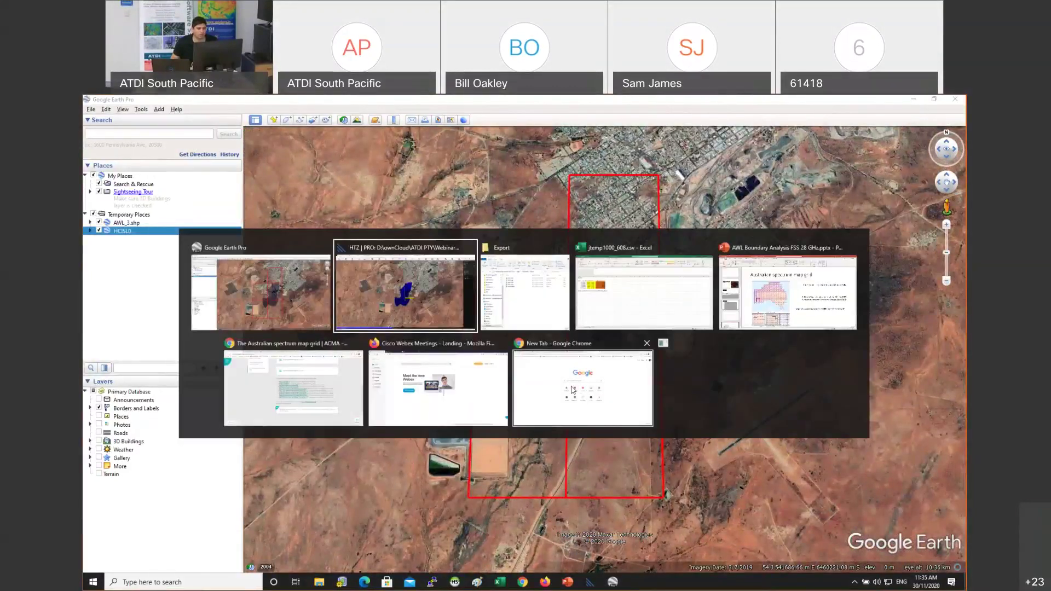
key(alt+Tab)
key(Tab)
key(Tab)
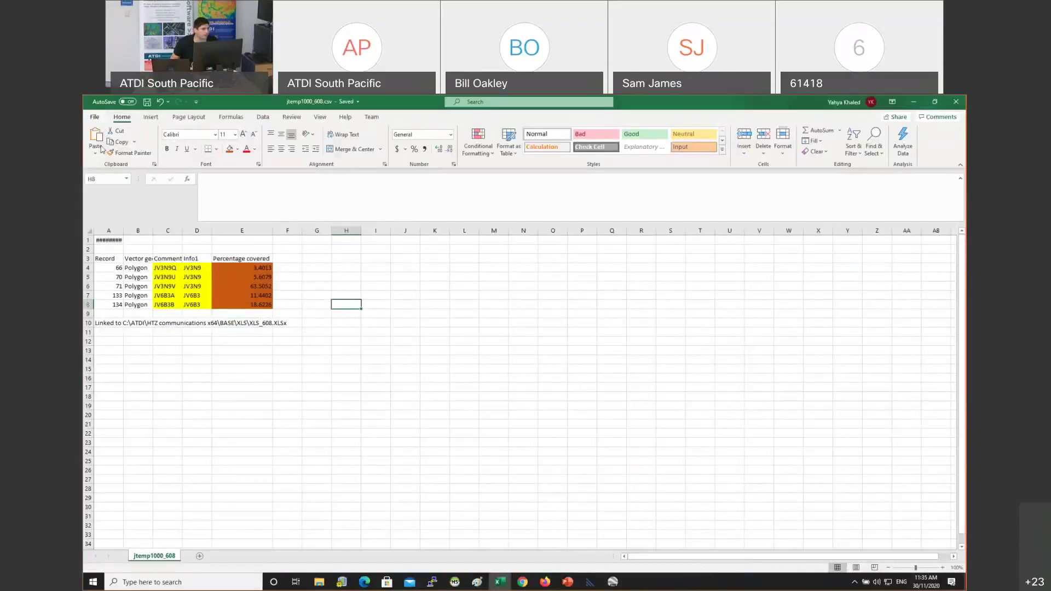
click(94, 117)
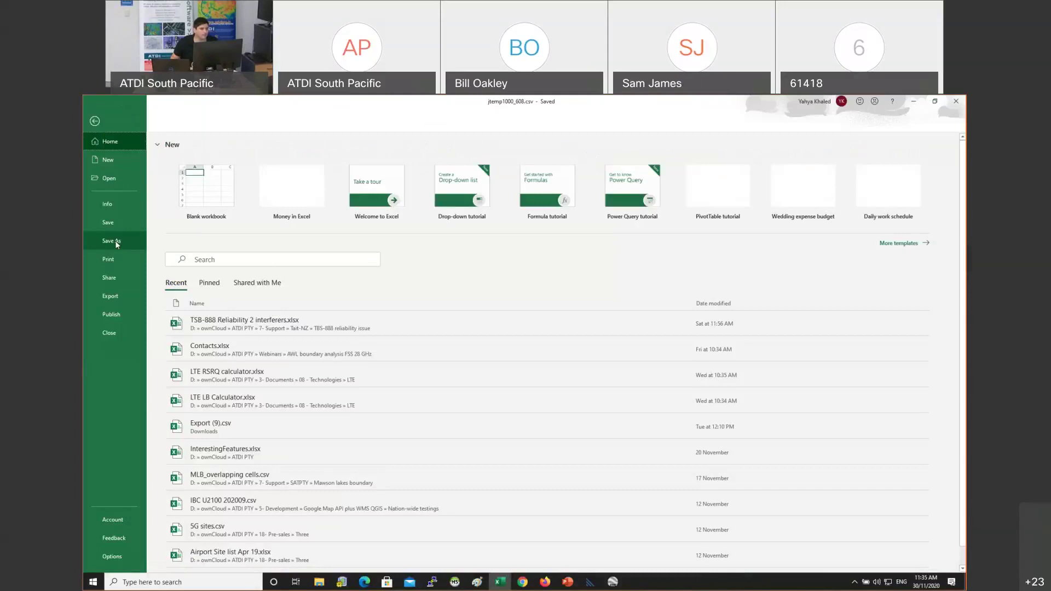
click(112, 241)
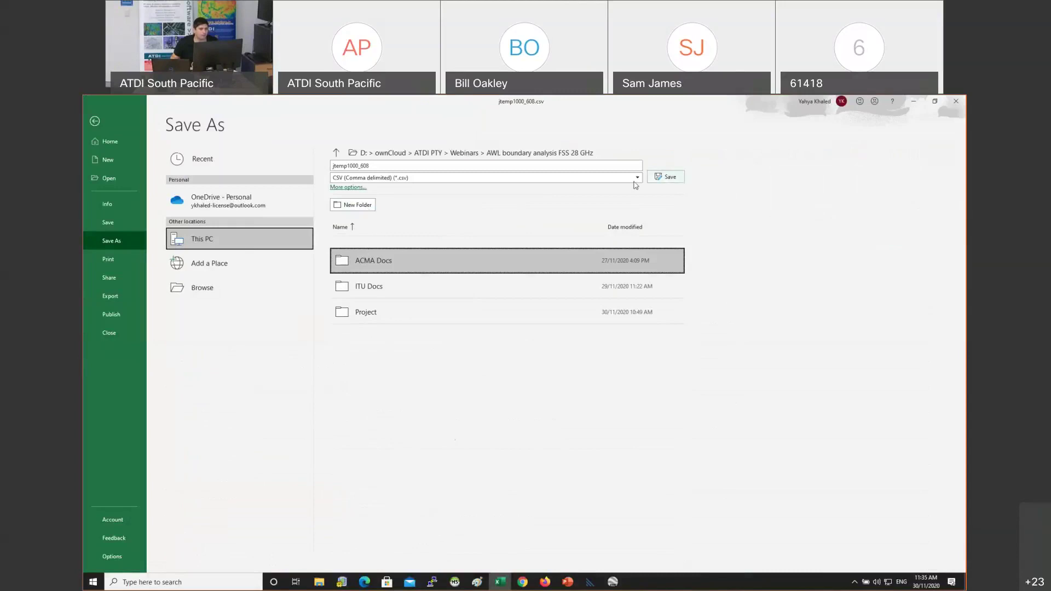
click(246, 285)
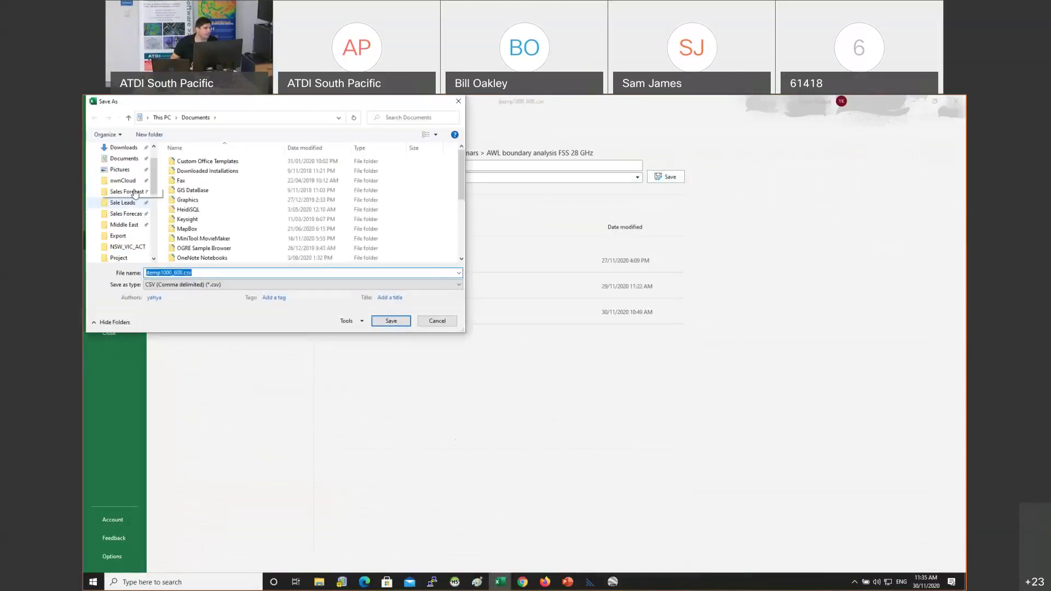
Copy the Export folder's path from File Explorer and set that folder as the save location in Excel
scroll(149, 218, down, 3)
key(alt+Tab)
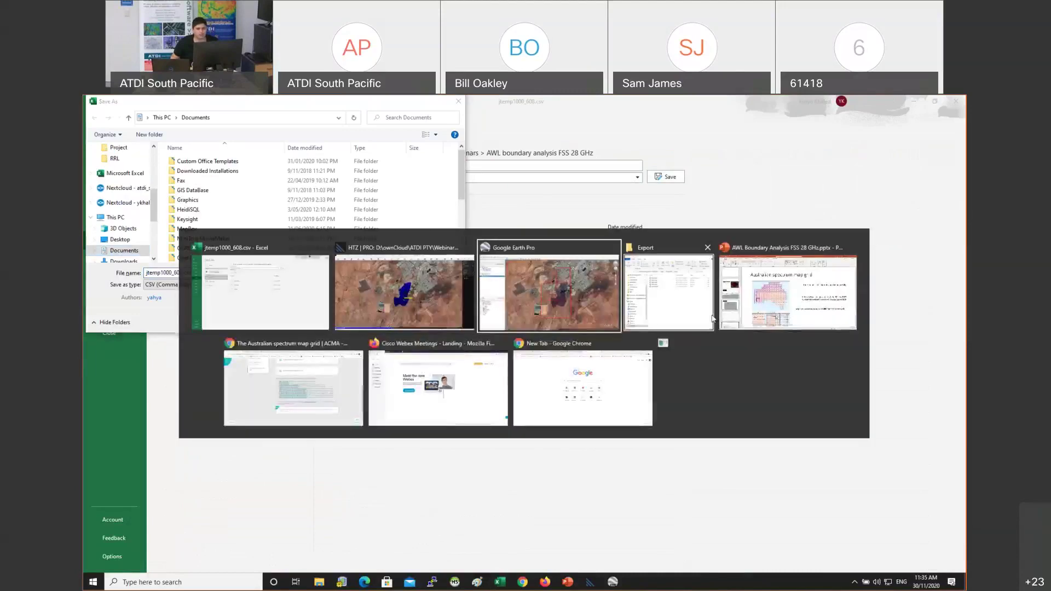
click(674, 255)
click(489, 218)
key(ctrl+c)
key(alt+Tab)
key(ctrl+v)
key(Return)
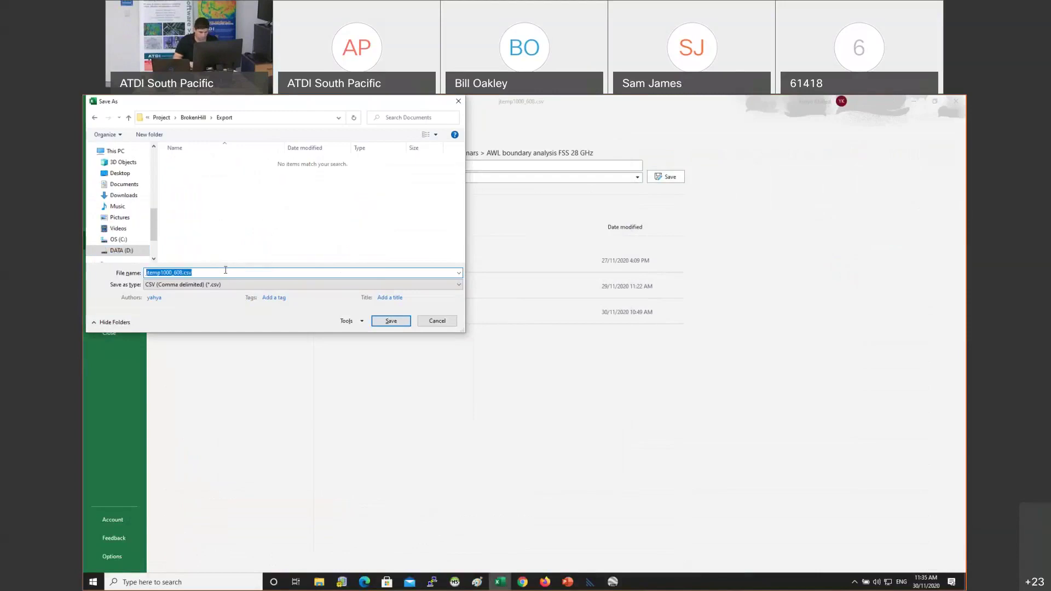
Save the report as the CSV file HCIS_L0_nominated
text(HCIS_)
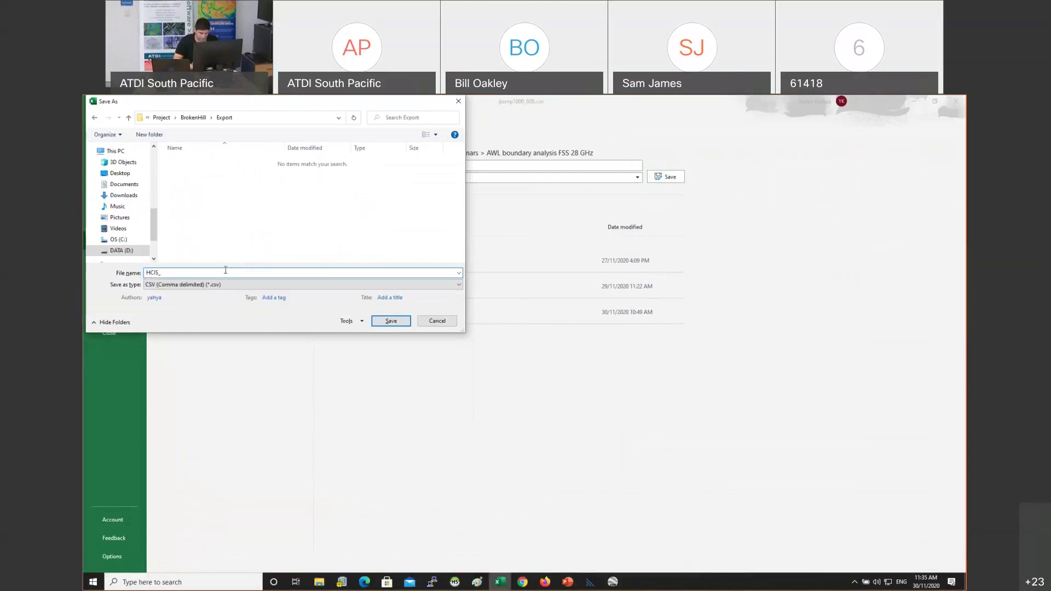
text(L0)
text(_)
text(1000_608)
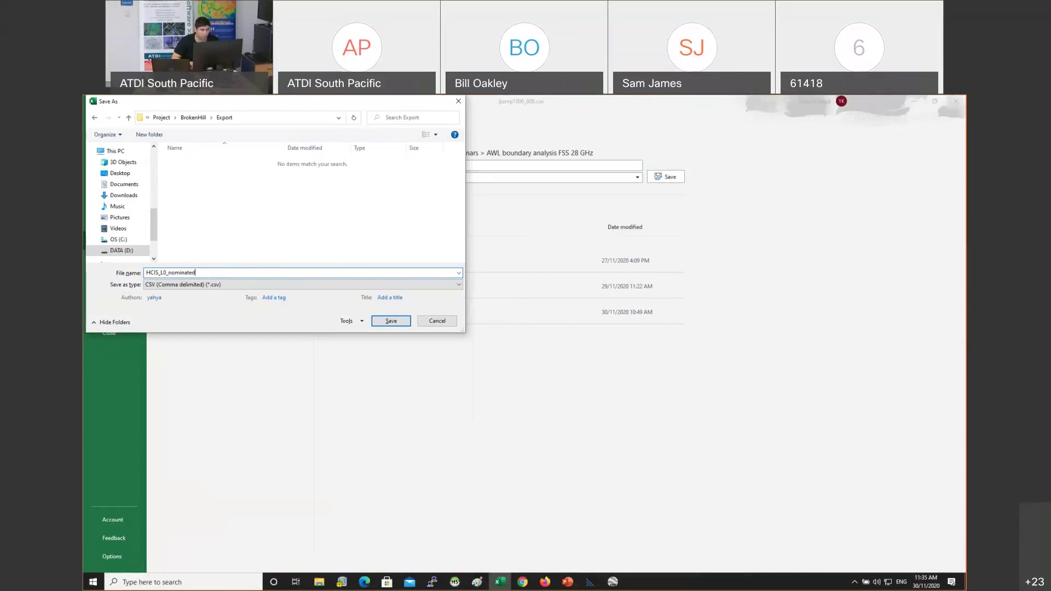
key(Return)
Review the shapefile, KMZ and CSV in File Explorer's Export folder against the boundary and grid cells in Google Earth
key(alt+Tab)
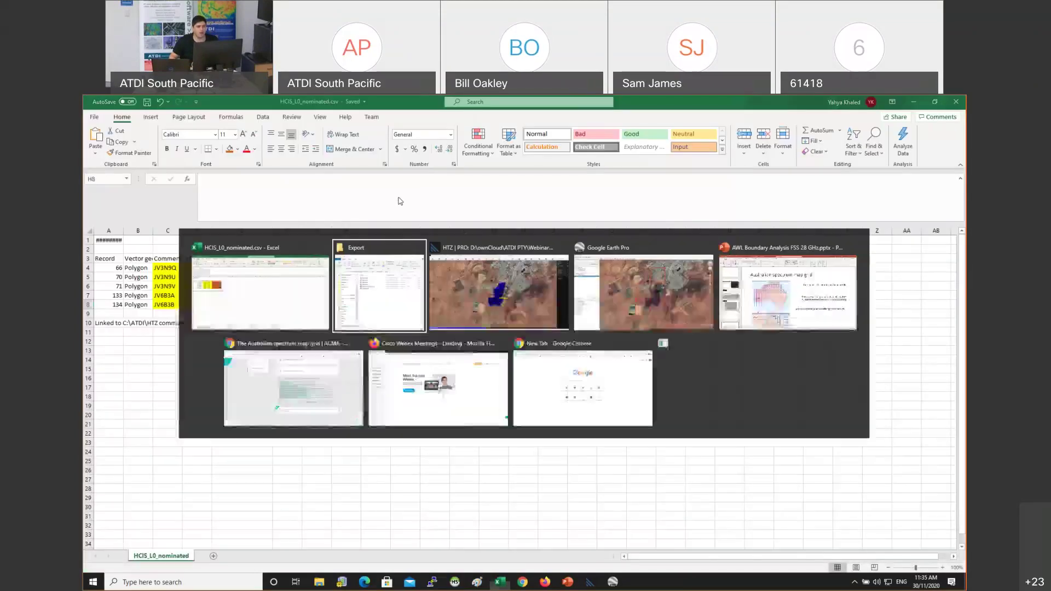
click(402, 238)
drag(484, 357, 337, 225)
click(369, 312)
click(369, 295)
key(alt+Tab)
key(alt+Tab)
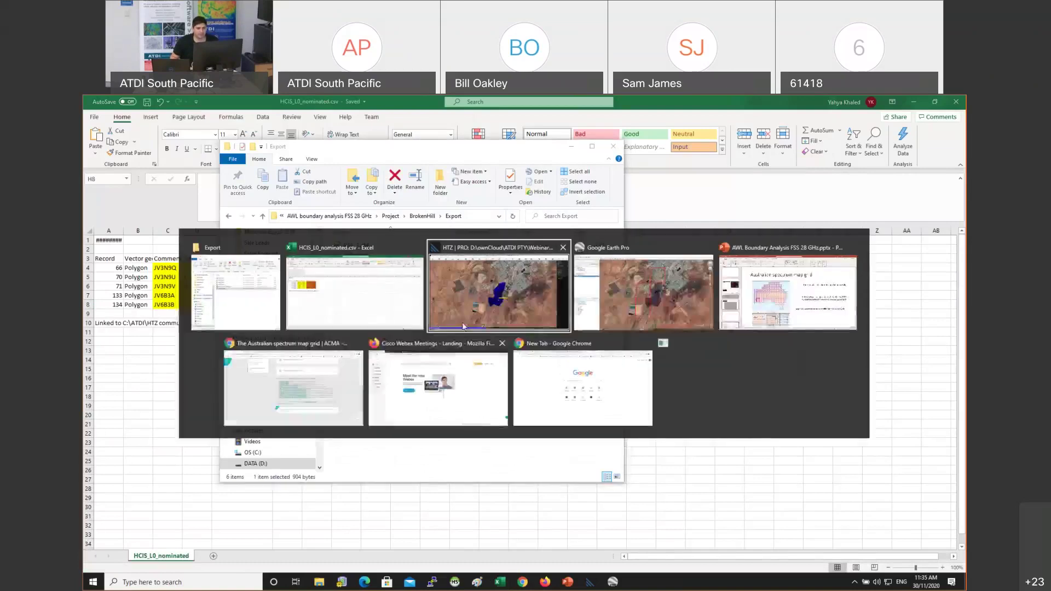
click(616, 286)
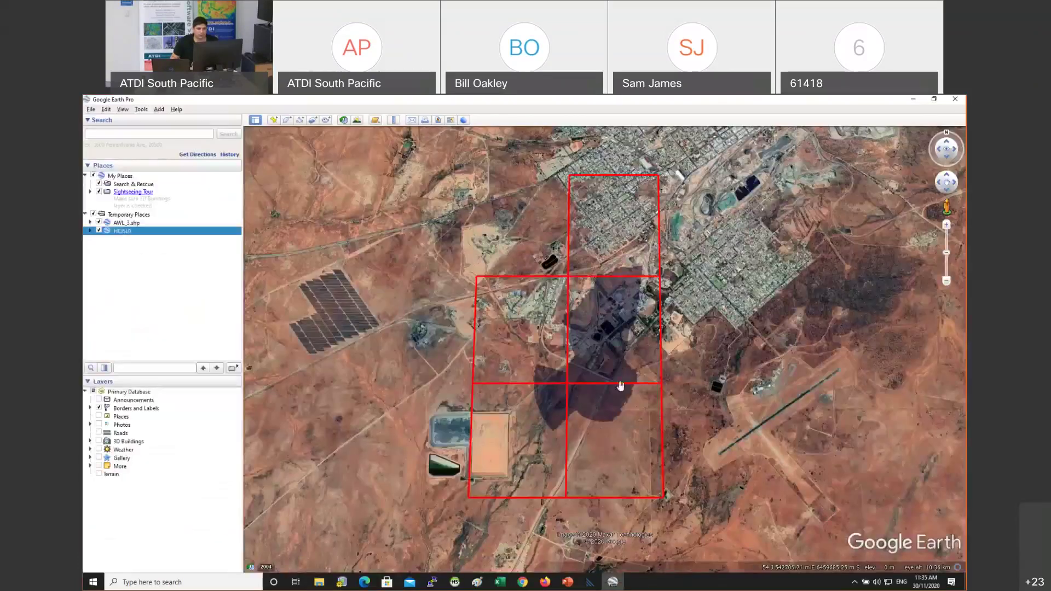
key(alt+Tab)
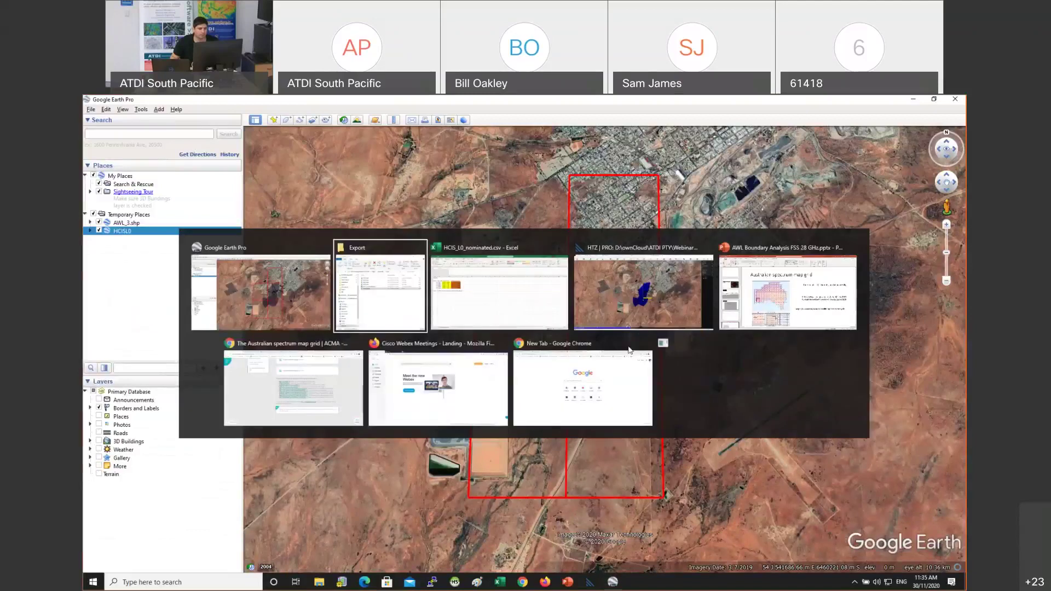
click(375, 292)
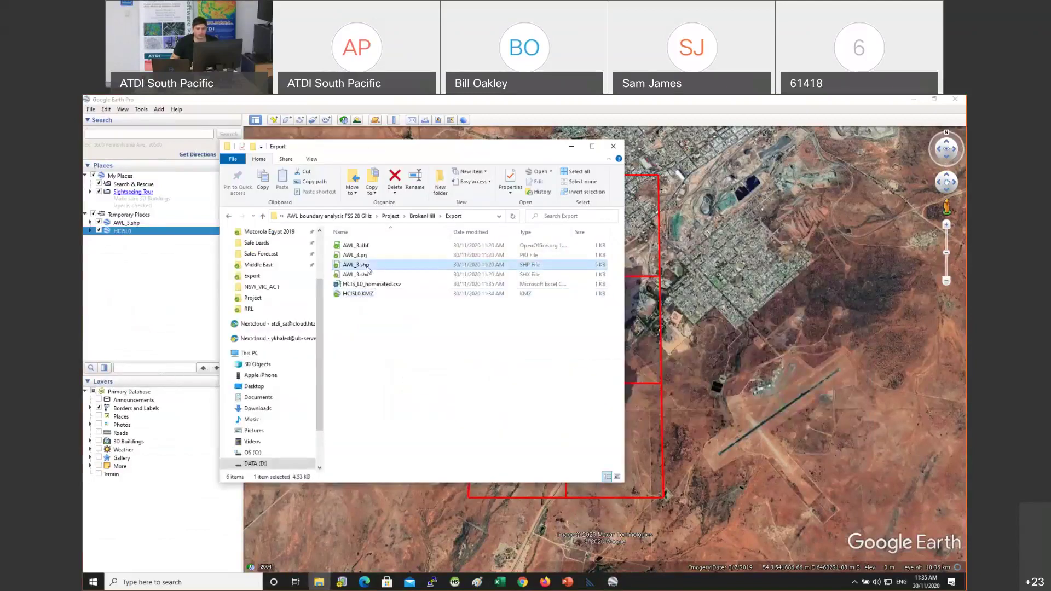
click(658, 299)
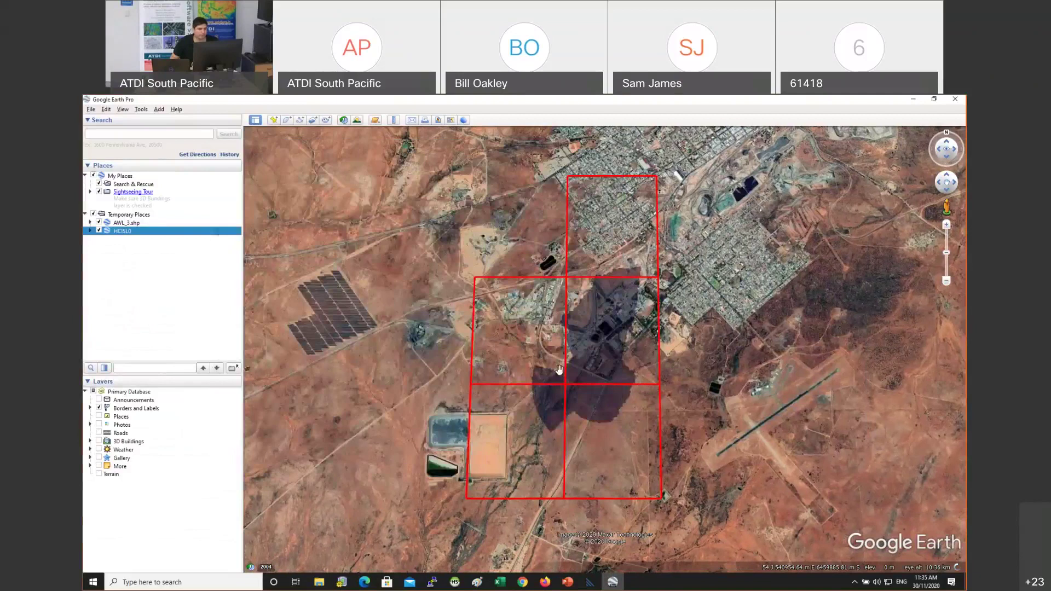
key(alt+Tab)
click(368, 287)
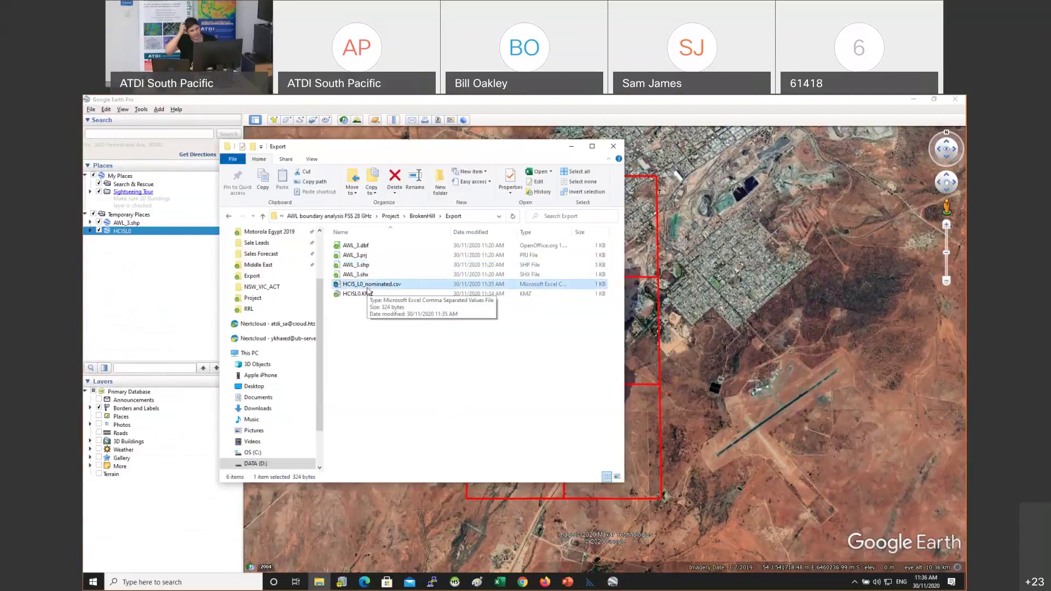
Switch to HTZ and open the antenna pattern parameters of the earth station on the Broken Hill map
key(alt+Tab)
key(alt+Tab)
key(alt+Tab)
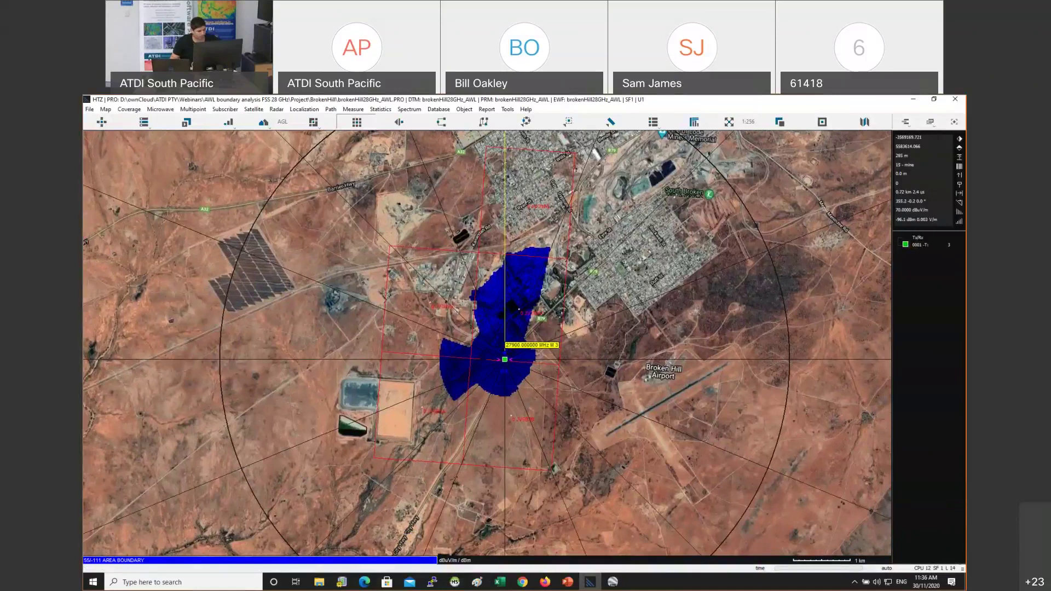
scroll(517, 306, up, 1)
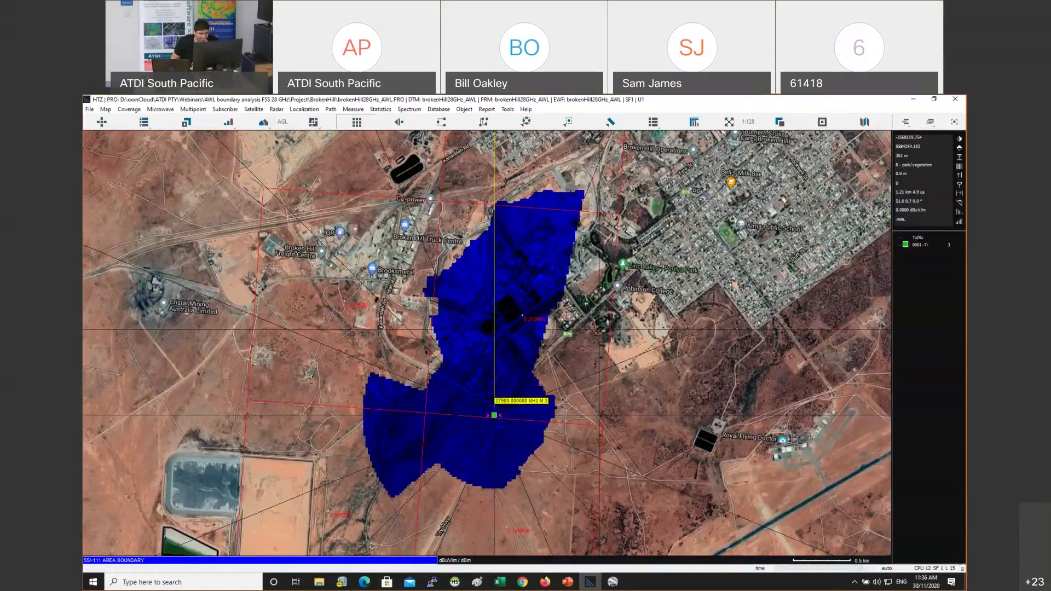
drag(578, 372, 602, 338)
right_click(519, 377)
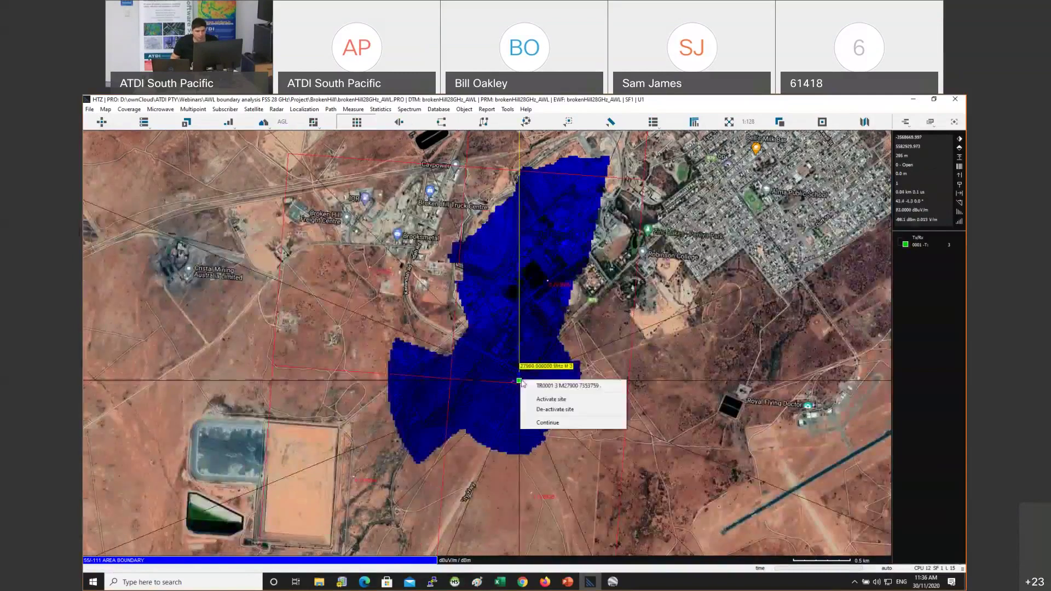
click(537, 383)
click(549, 240)
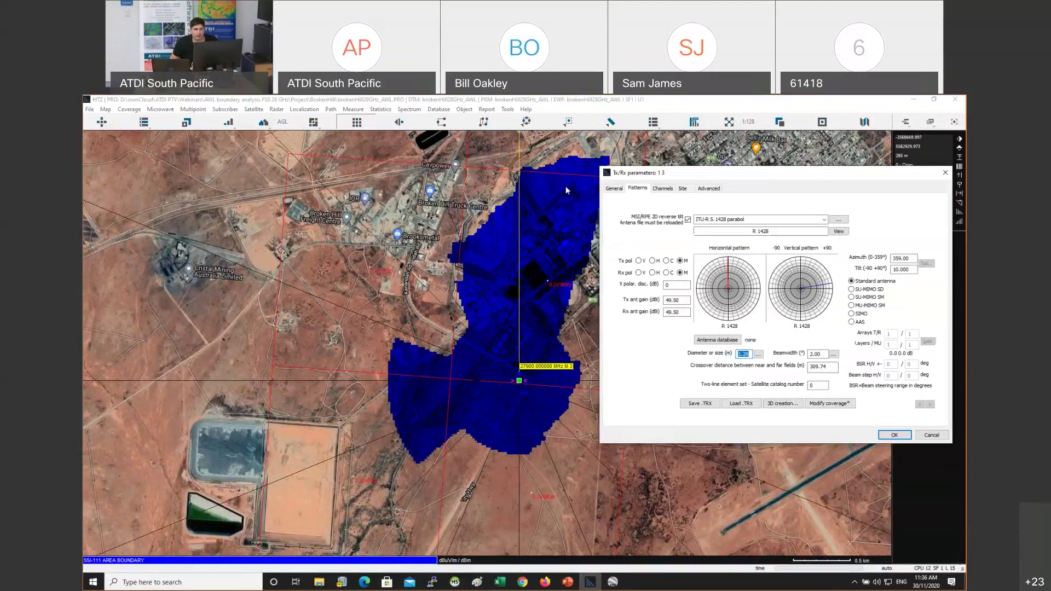
Set the earth station antenna's azimuth to 0 and agree to remove its incompatible associated coverage
drag(712, 172, 585, 184)
click(784, 281)
double_click(780, 270)
text(0)
key(Return)
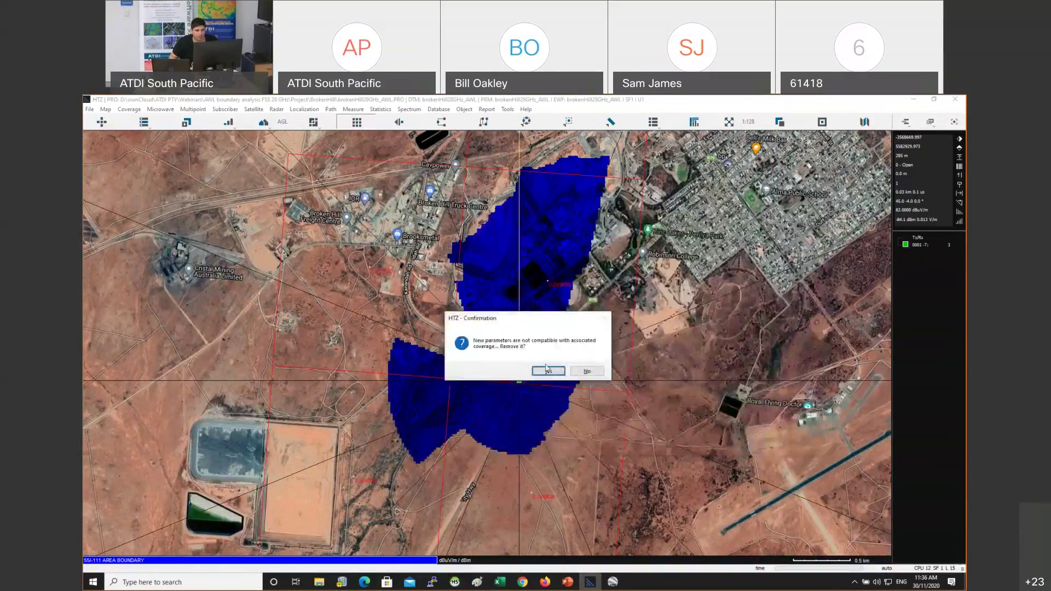
click(547, 371)
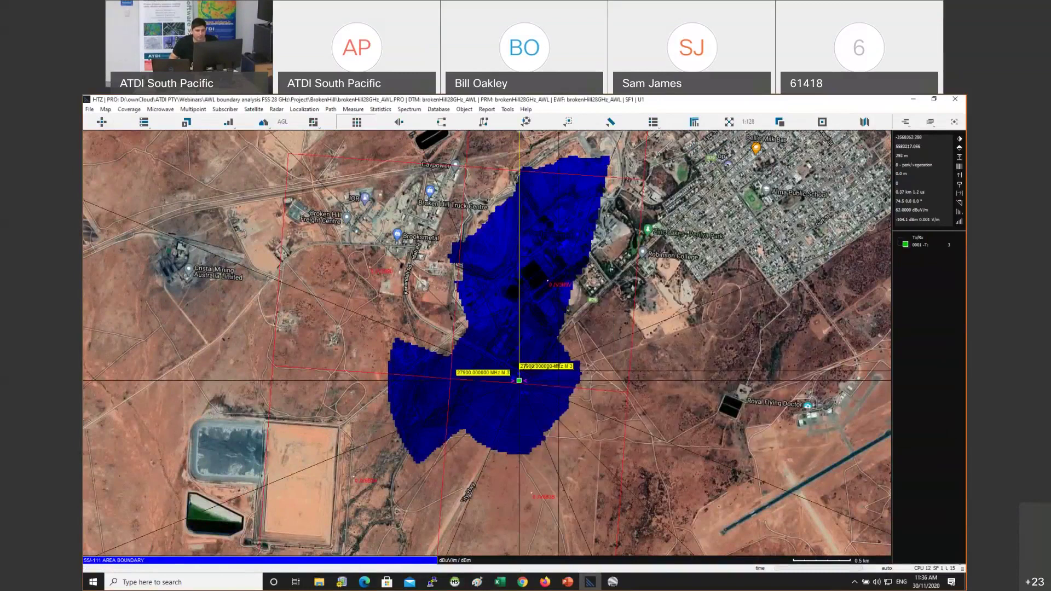
Change the earth station's antenna pattern to ITU-R S.1855 parabol and apply the Tx/Rx parameters
right_click(519, 380)
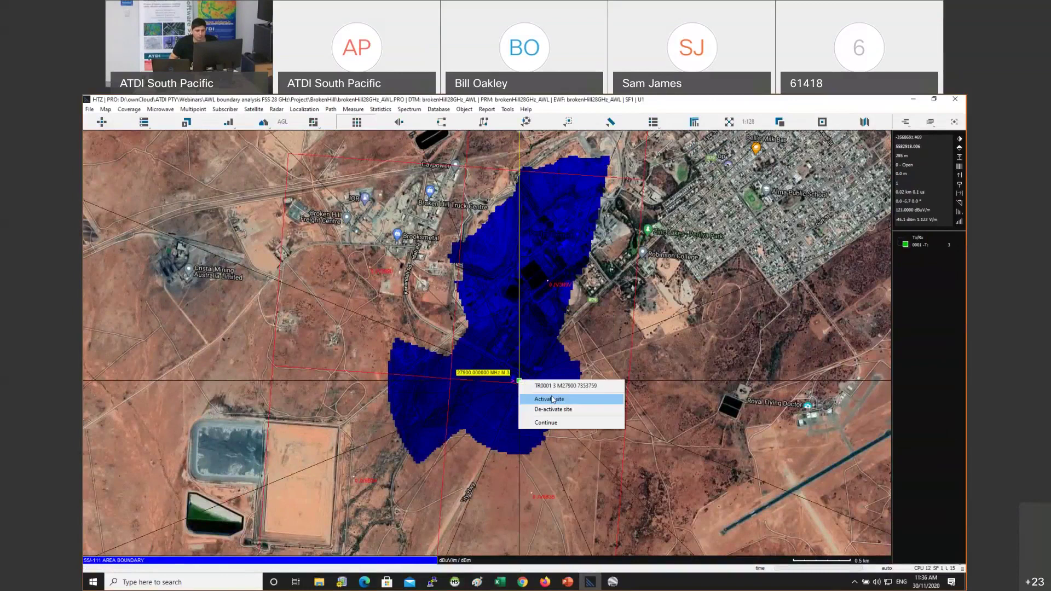
click(554, 400)
click(564, 237)
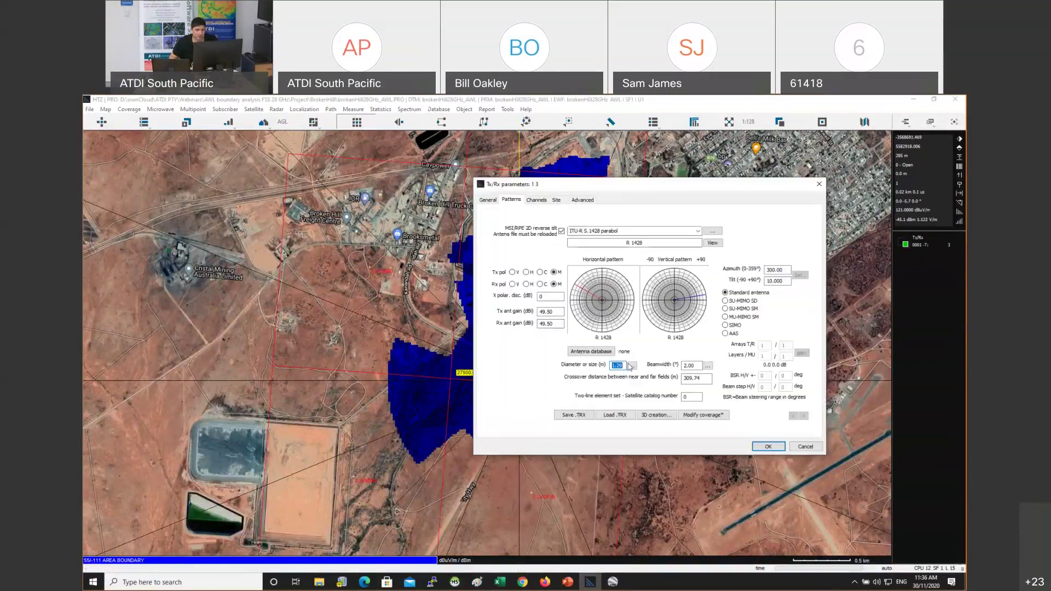
click(698, 231)
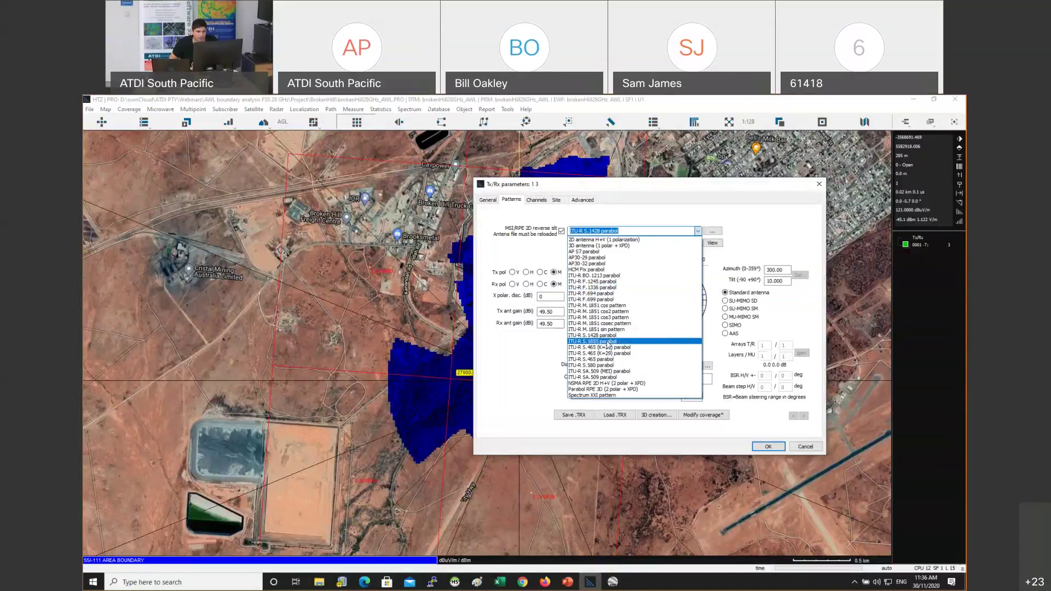
click(613, 336)
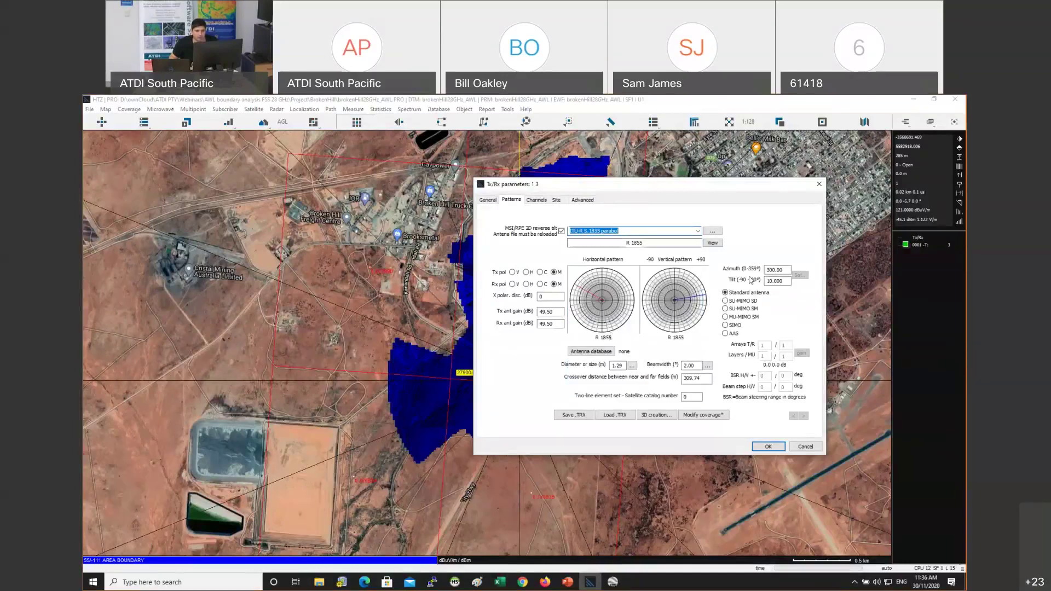
click(768, 447)
key(Return)
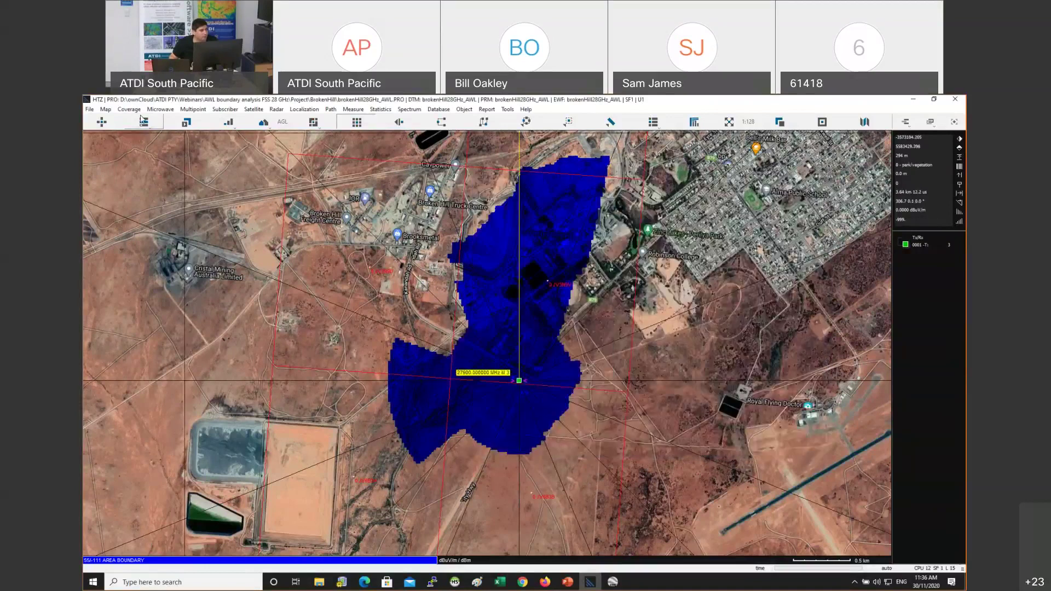
Recalculate the earth station's coverage out to a distance of 5 km
click(144, 122)
mouse_move(180, 130)
click(285, 121)
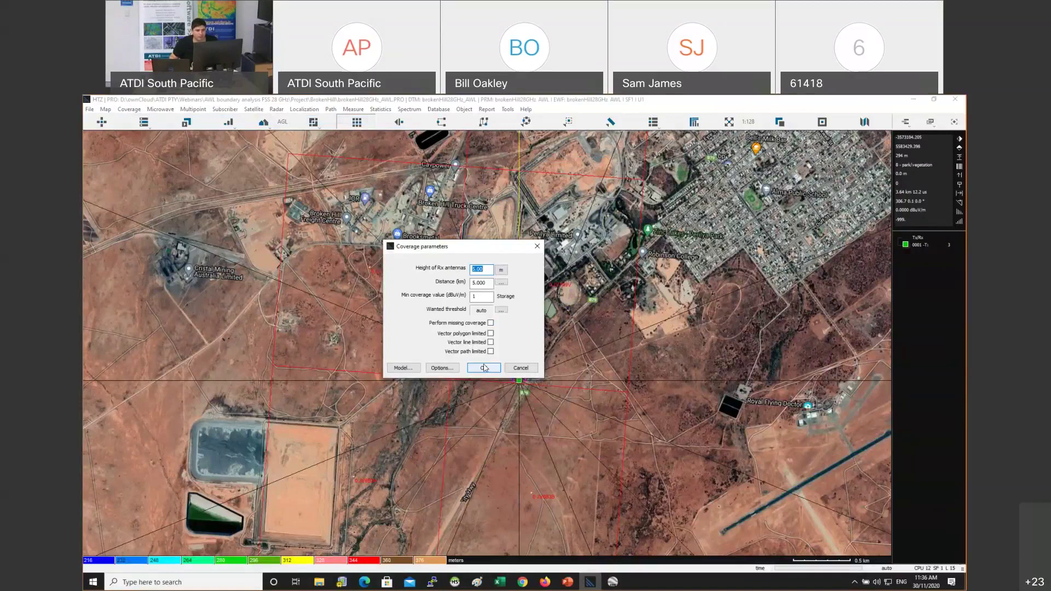
click(485, 368)
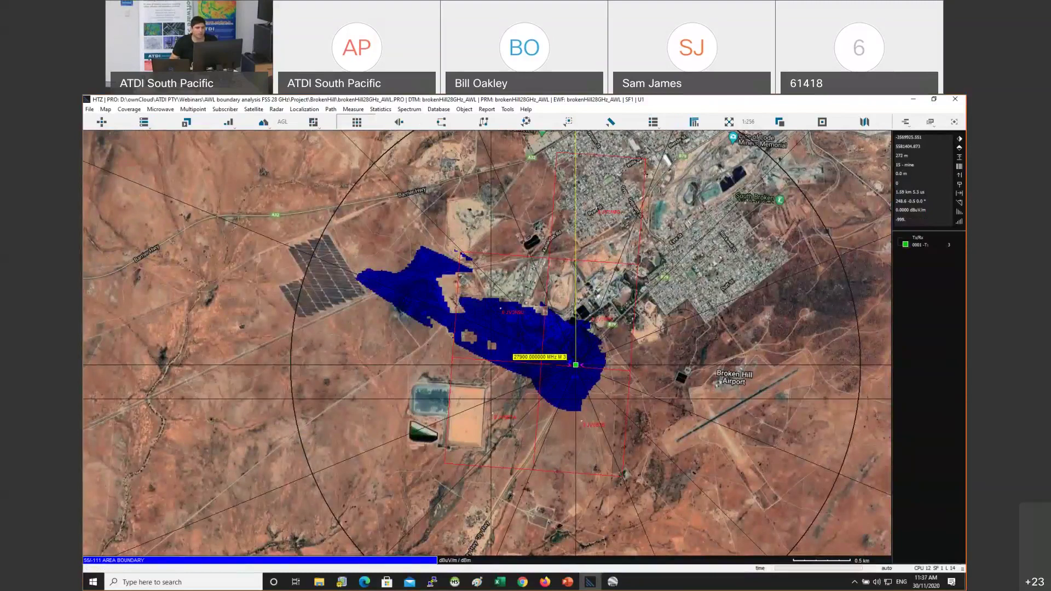
Examine the recalculated area boundary around the earth station on the Broken Hill map and its field strength palette
key(alt+Tab)
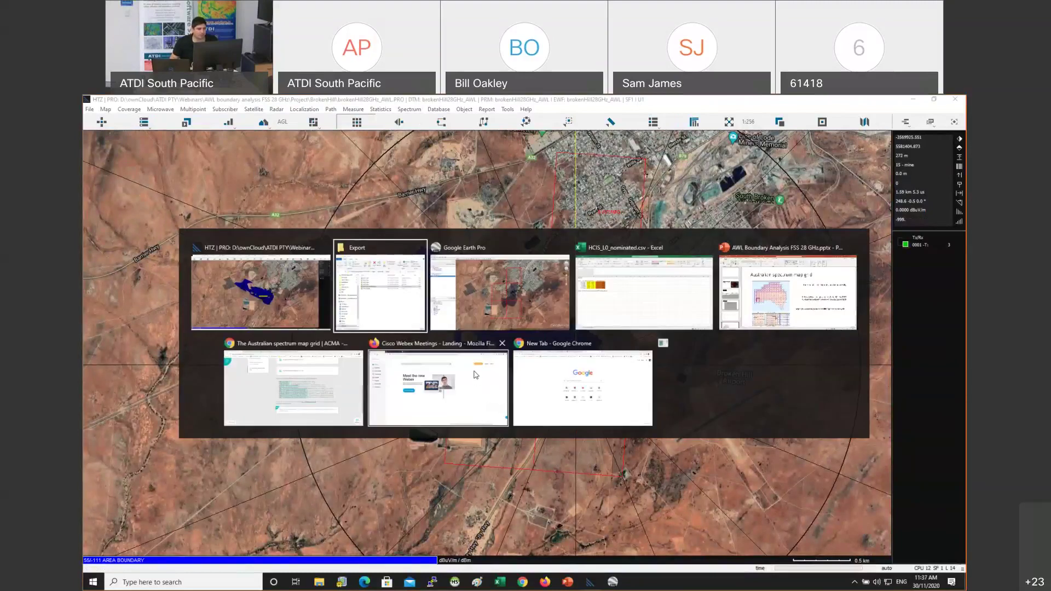
key(Tab)
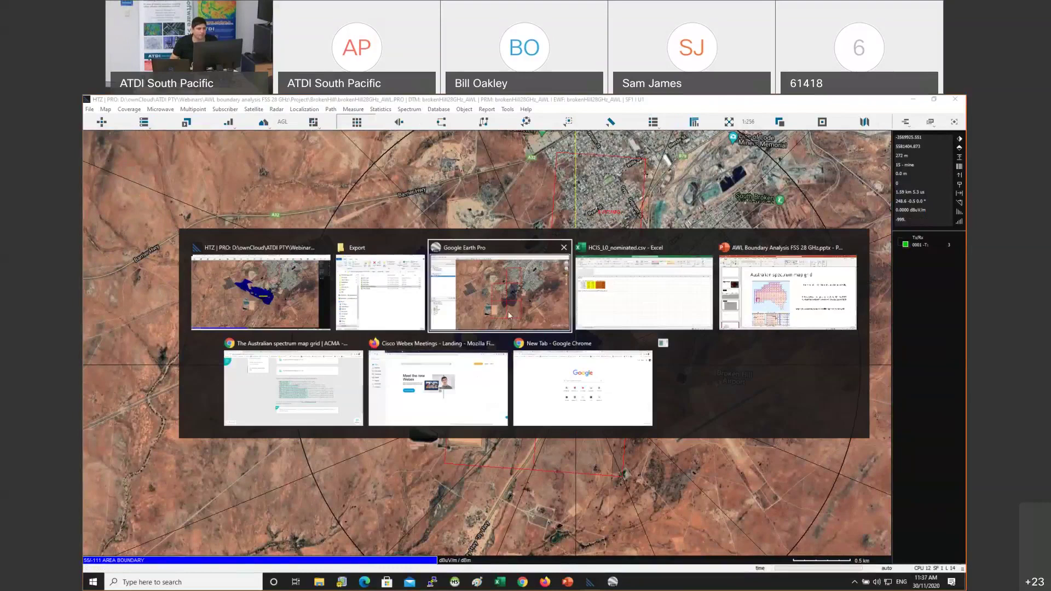
click(260, 293)
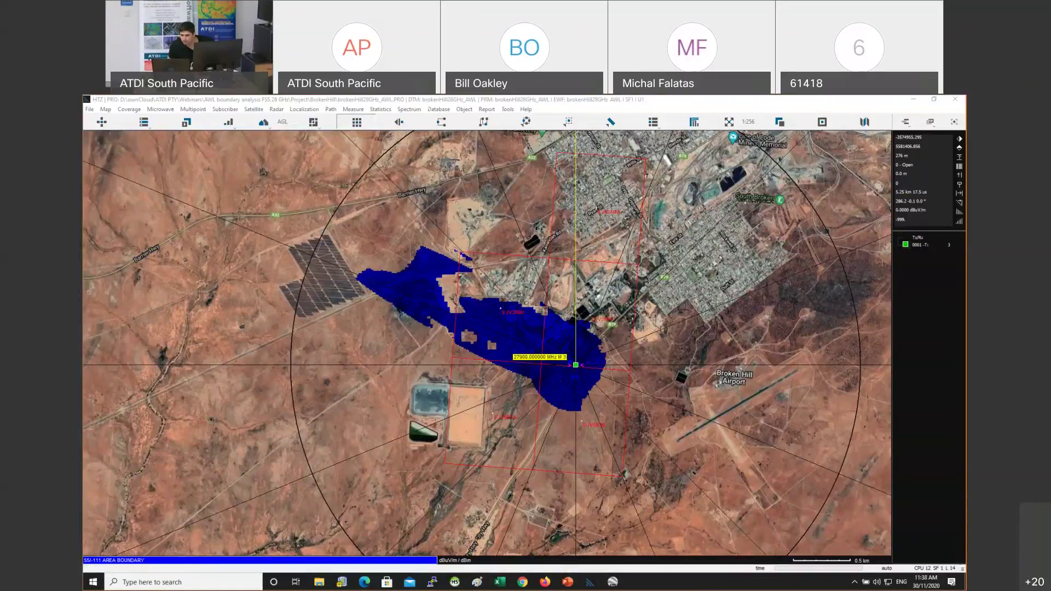
click(638, 356)
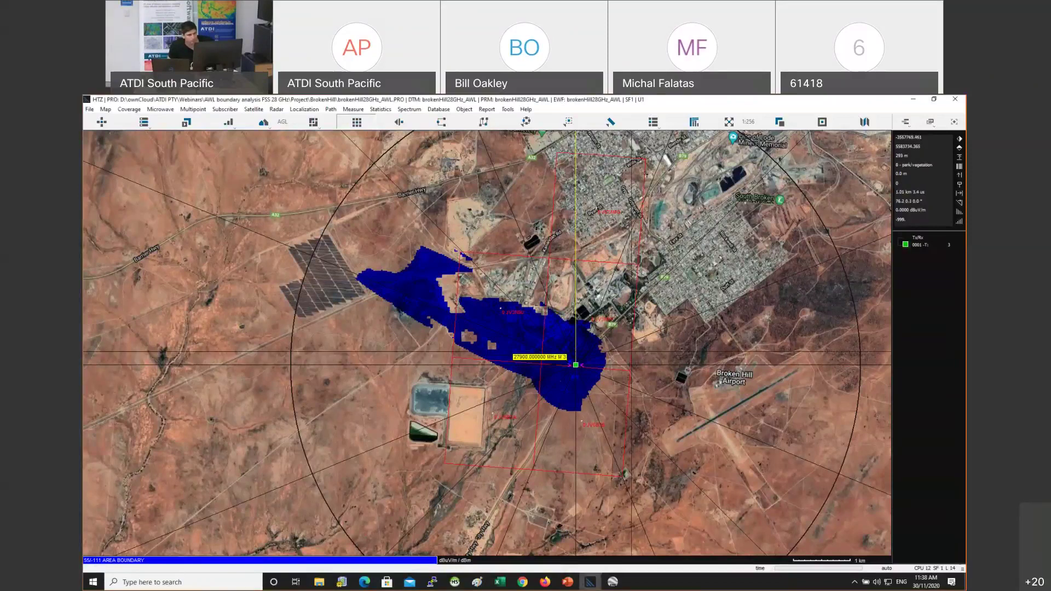
scroll(632, 351, up, 1)
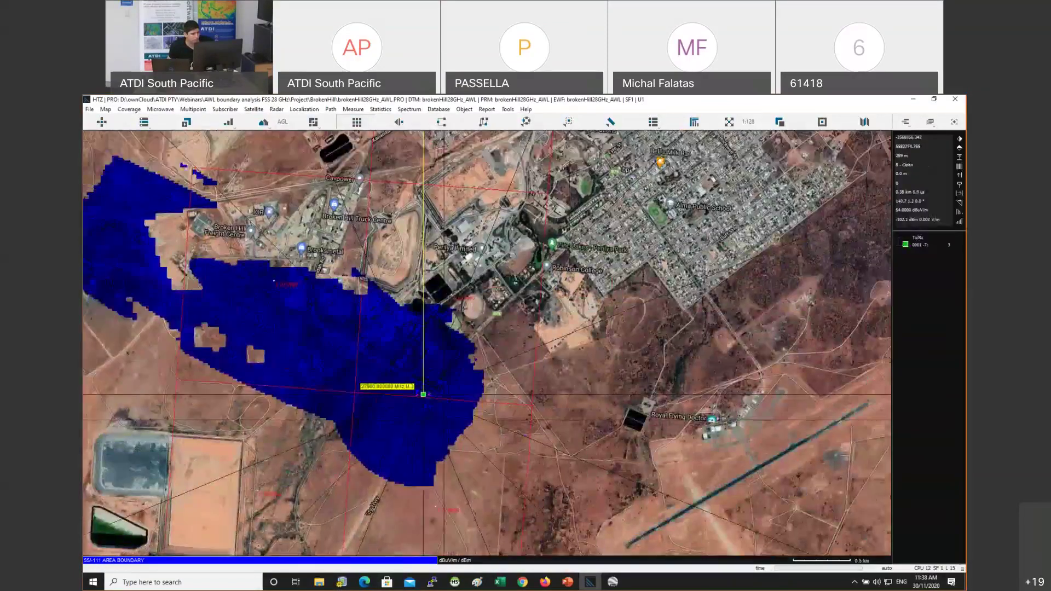
key(Left)
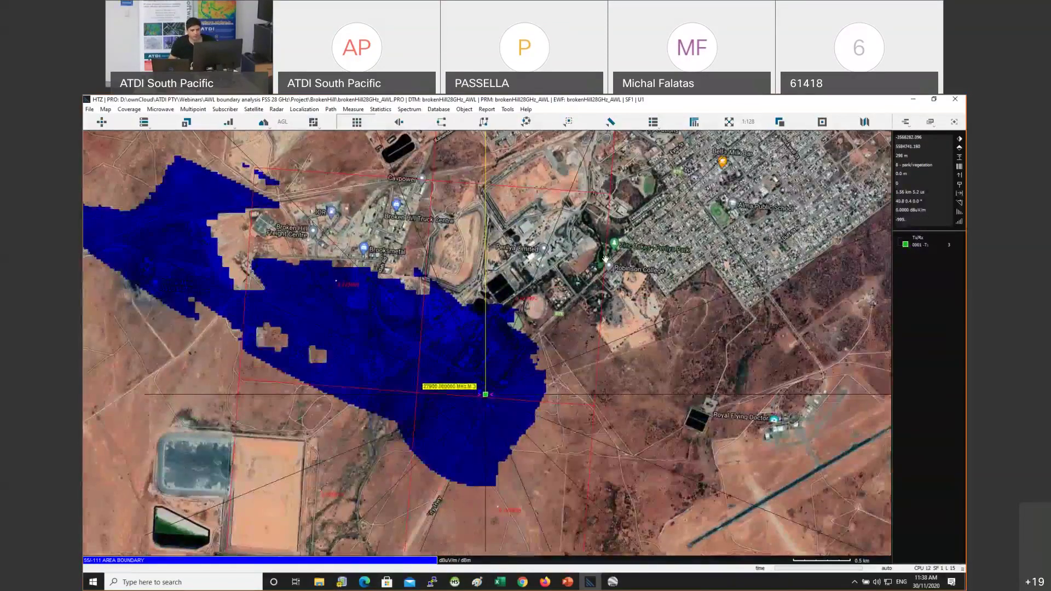
key(Left)
key(Down)
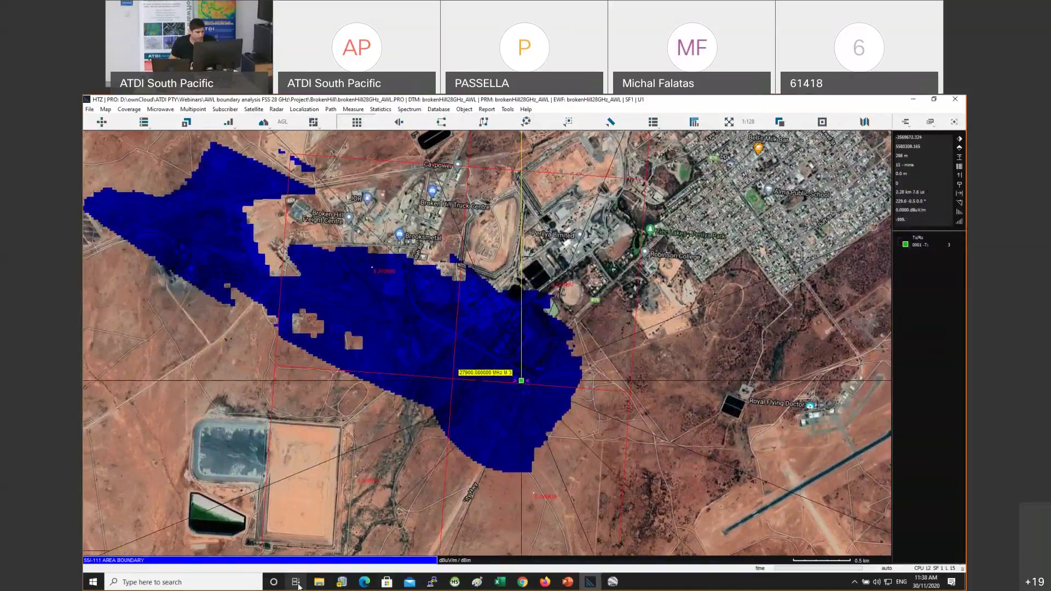
click(318, 564)
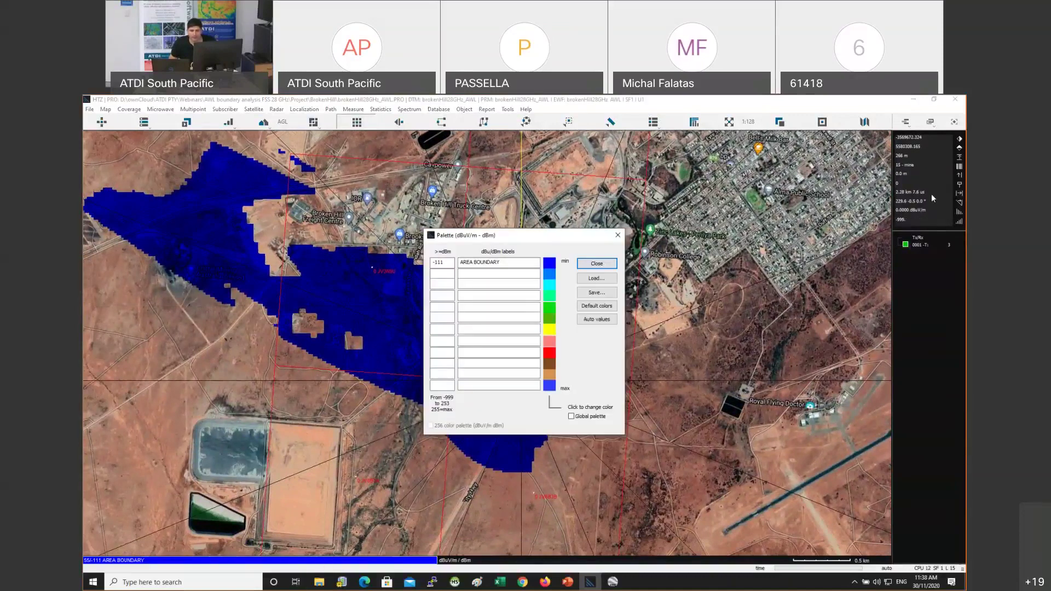
key(Escape)
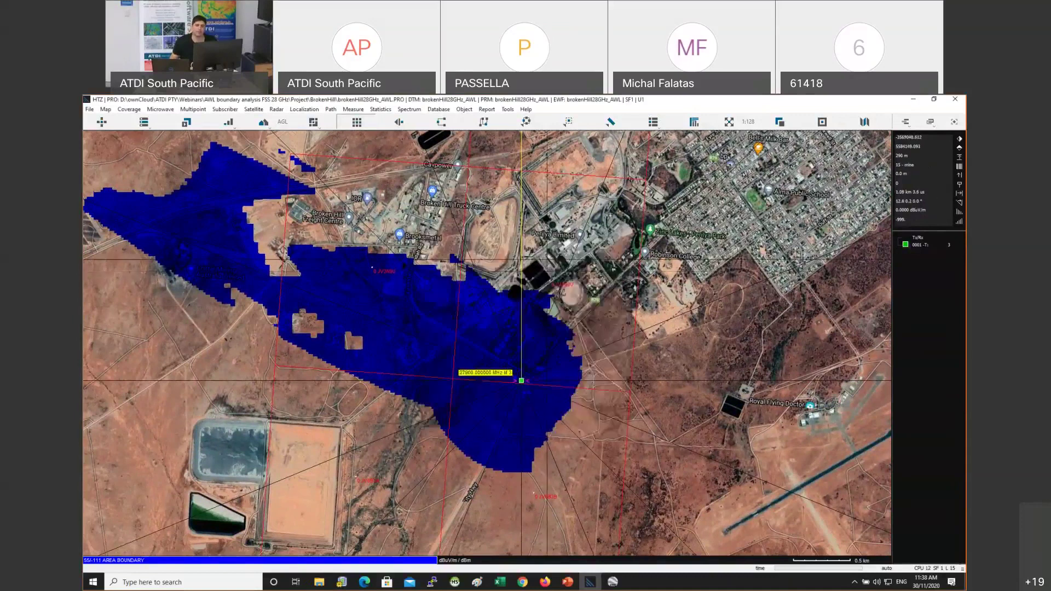
drag(553, 263, 582, 298)
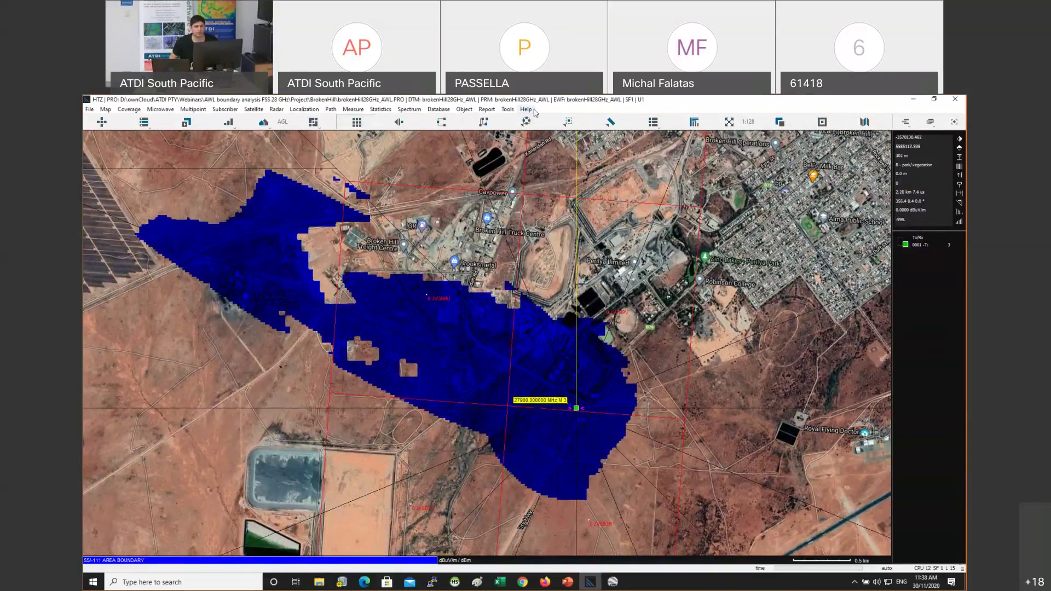
Review the unit conversions and receive antenna gain in the field strength converter, and close it
click(508, 109)
mouse_move(520, 130)
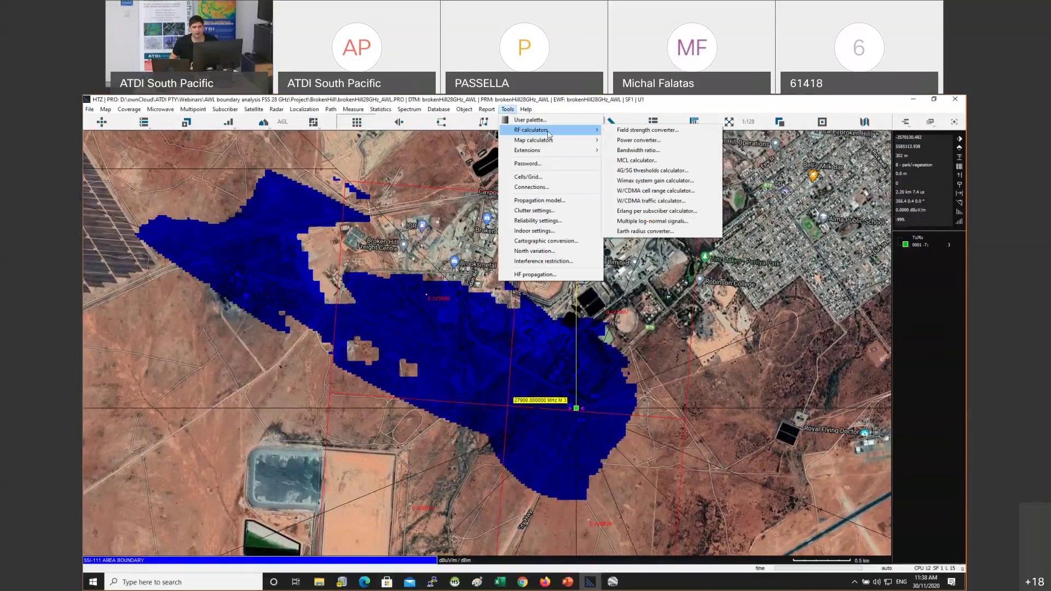
click(657, 131)
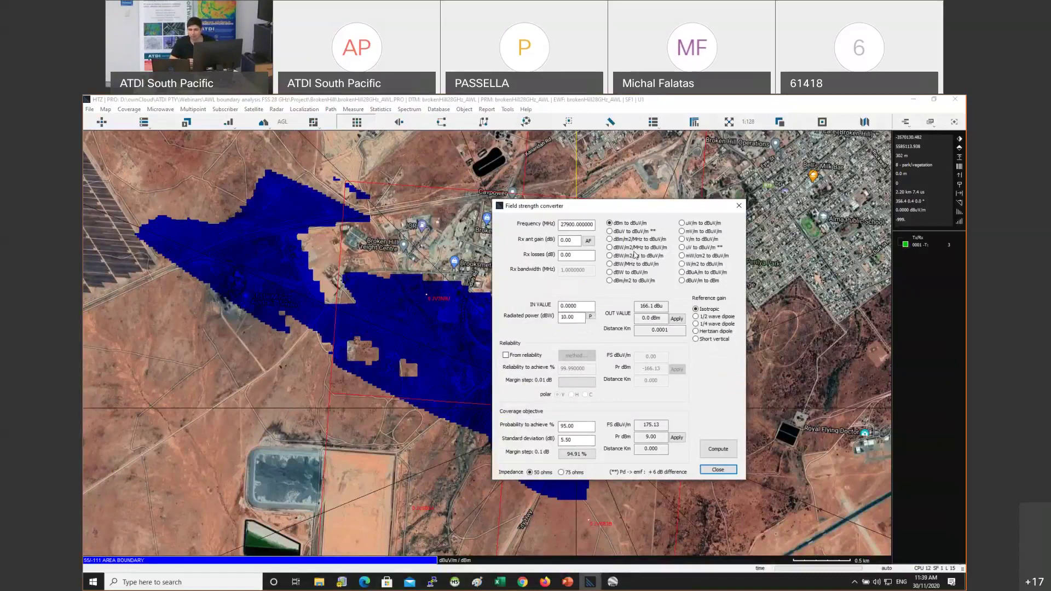
drag(573, 240, 545, 240)
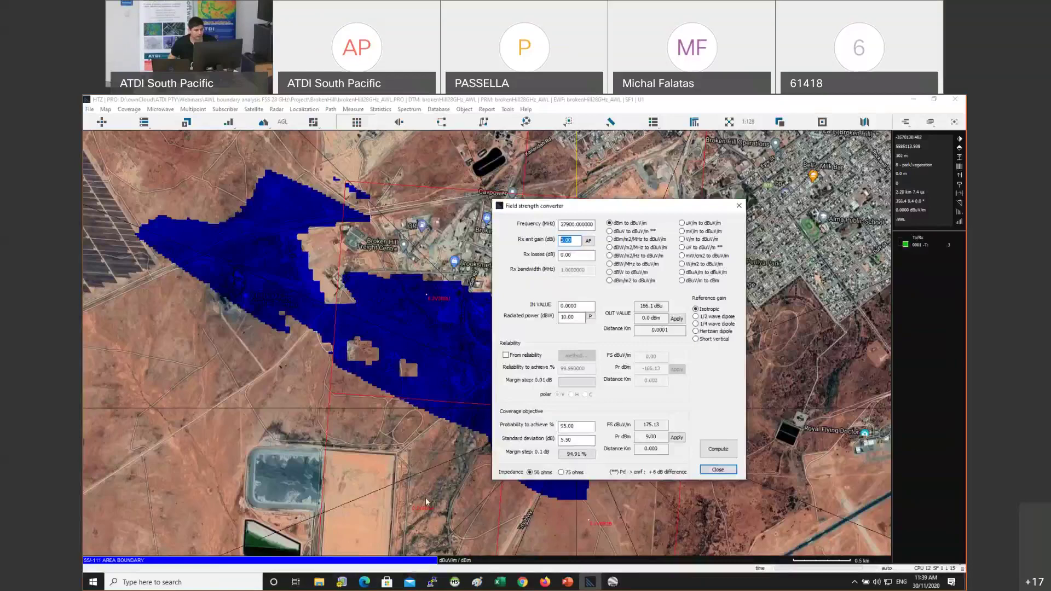
click(718, 469)
Remove the AREA BOUNDARY label from the -111 dBm entry of the field strength palette
click(260, 560)
drag(510, 264, 438, 253)
key(BackSpace)
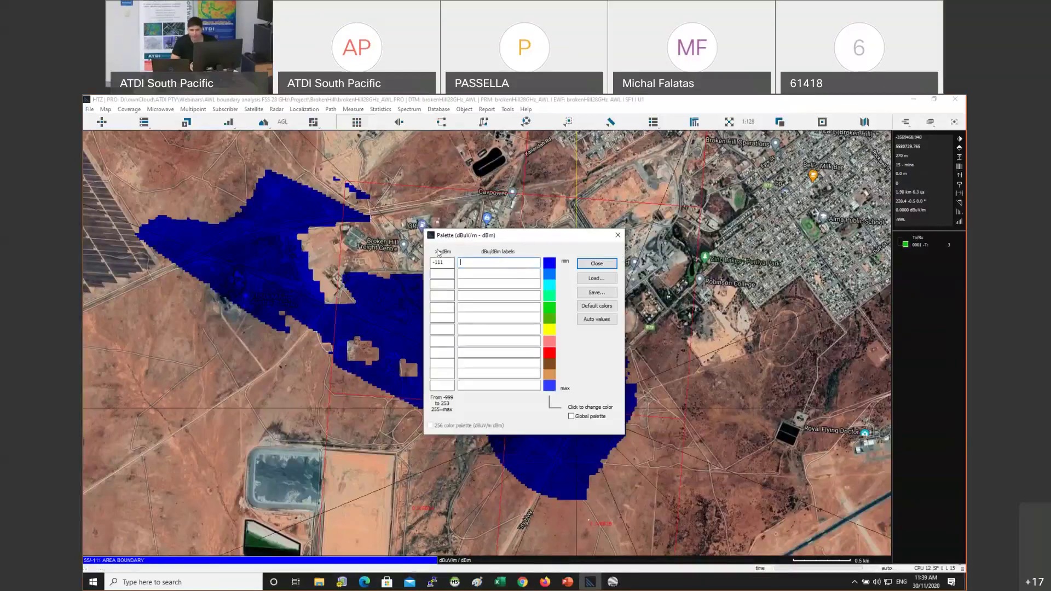
Look up the PFD limit contour slide in the PowerPoint presentation and return to the palette in HTZ
key(alt+Tab)
key(alt+Tab)
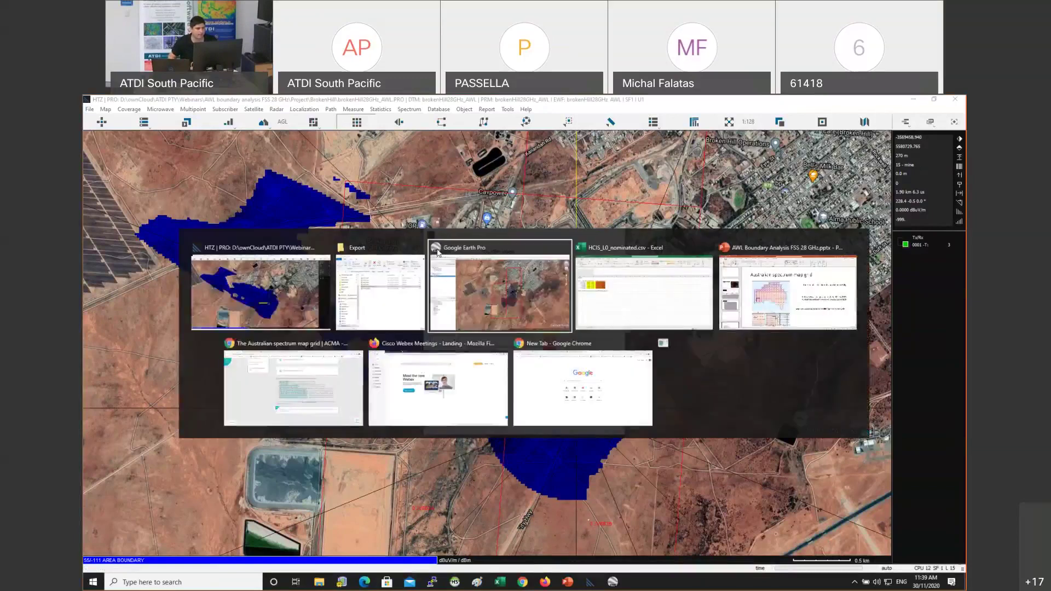
click(639, 288)
key(alt+Tab)
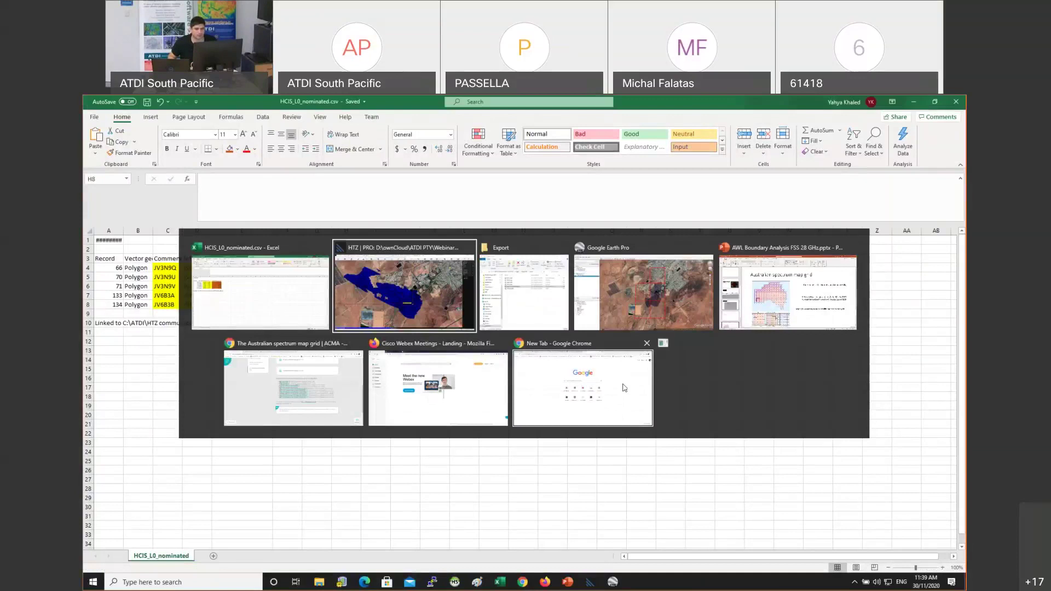
click(738, 294)
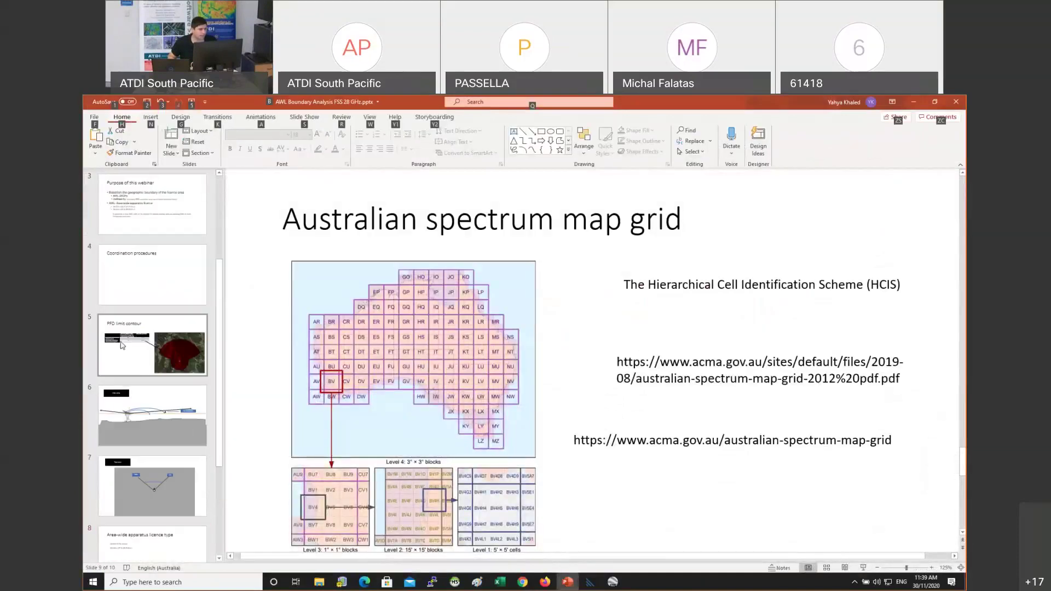
scroll(572, 357, up, 4)
key(alt+Tab)
key(alt+Tab)
Label the -111 dBm palette entry as -91 dBW/m2/MHz and close the palette
click(463, 263)
text(-91 d)
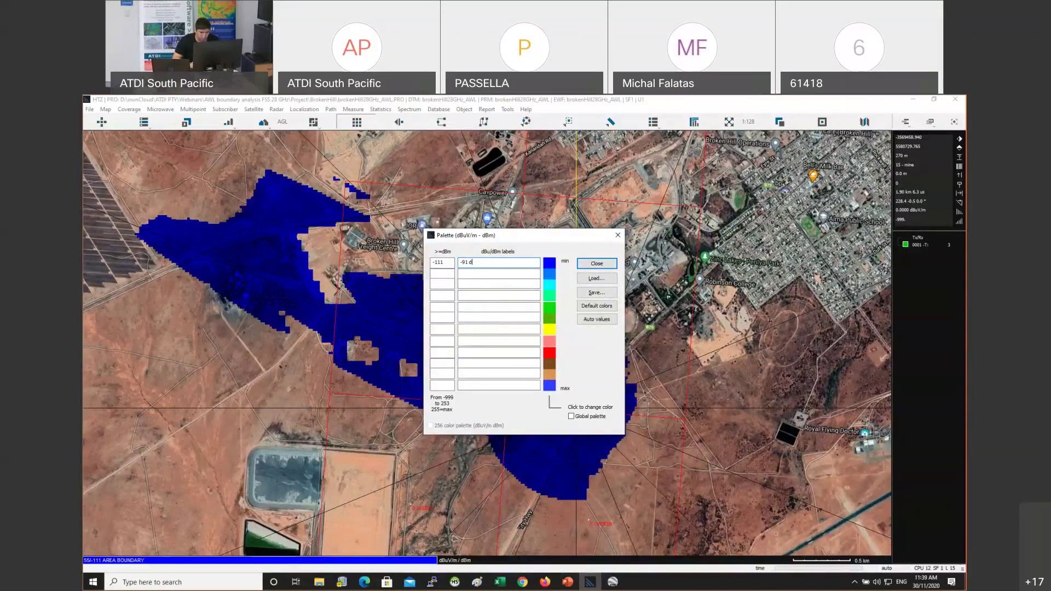
key(alt+Tab)
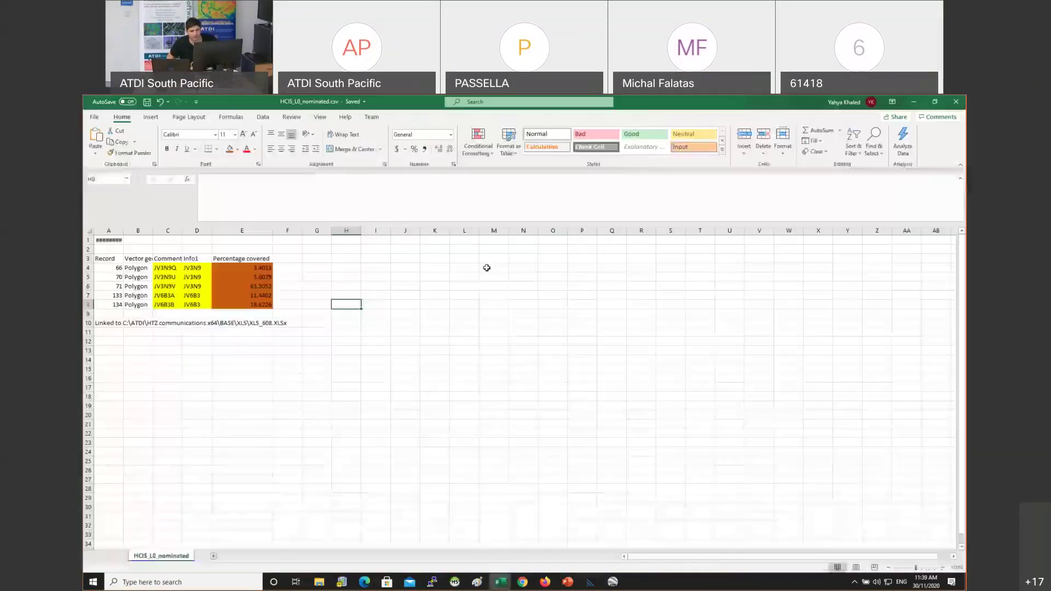
key(alt+Tab)
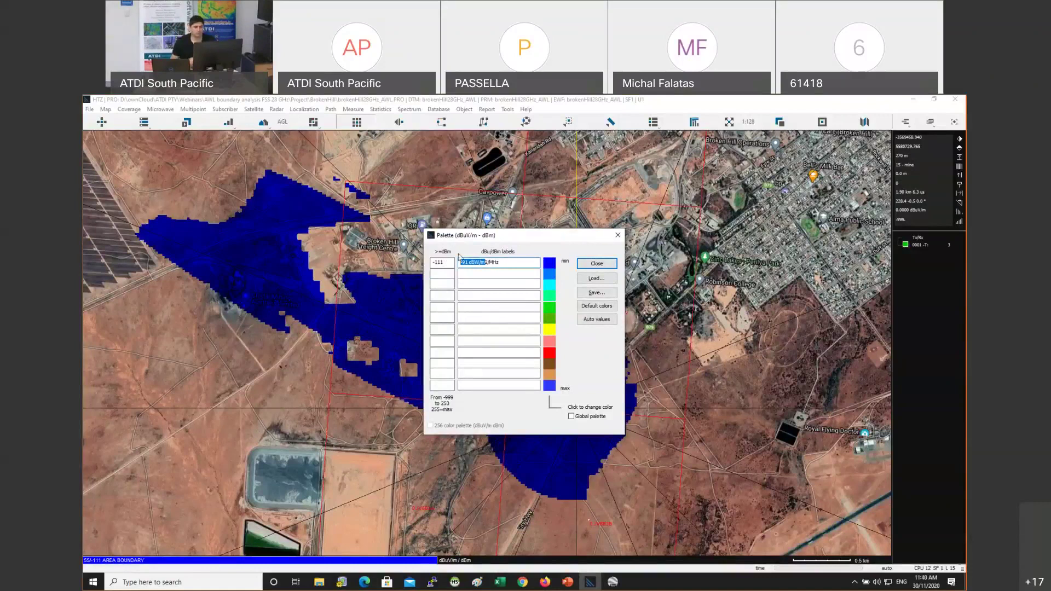
click(617, 236)
Examine the azimuth, elevation and attitude options of the earth station's terrestrial station coverage calculation, and close them without calculating
right_click(575, 408)
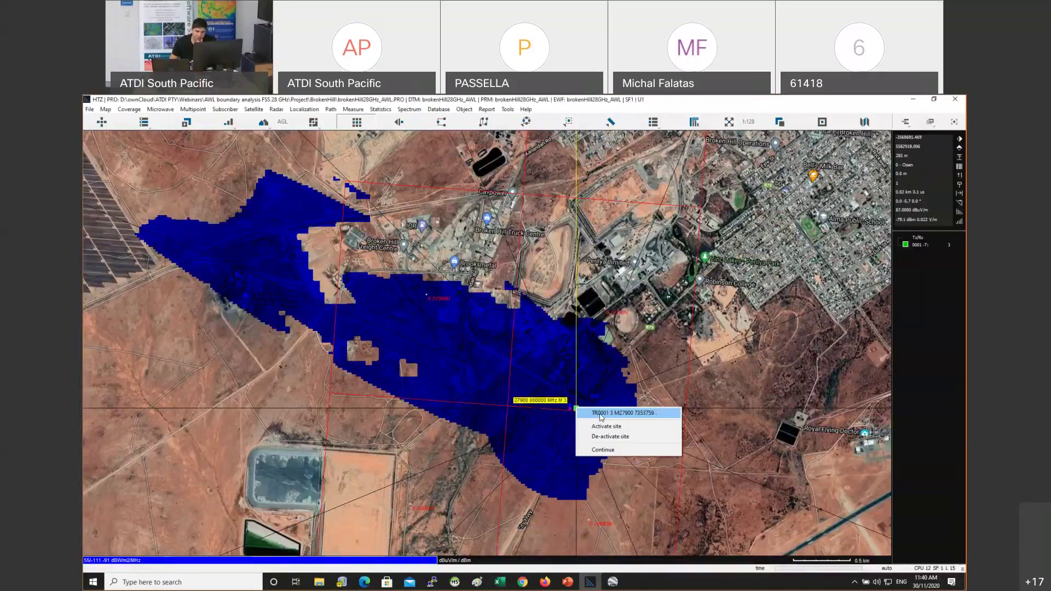
click(599, 414)
mouse_move(603, 534)
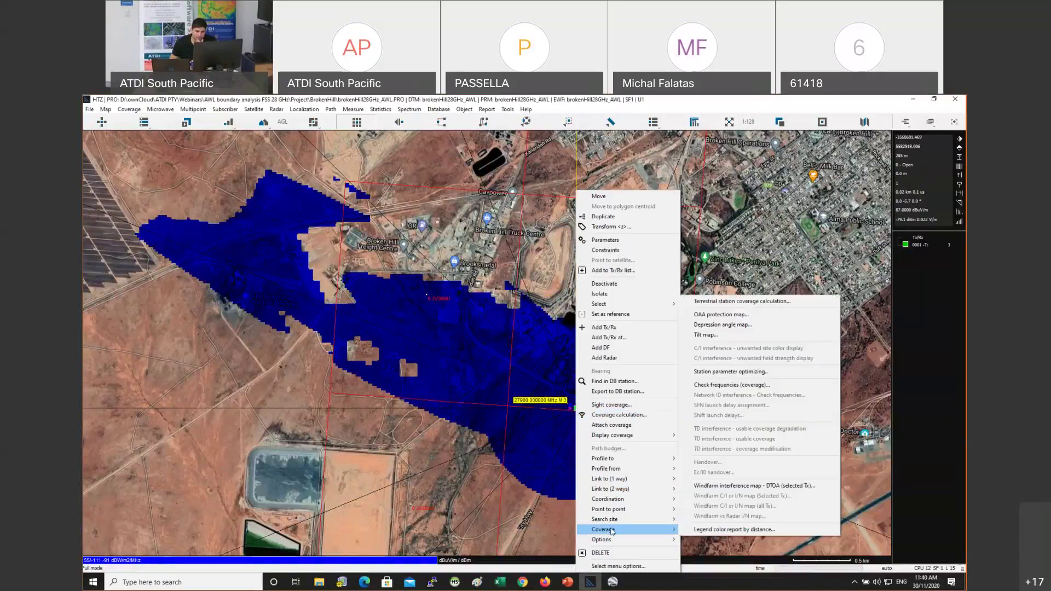
click(743, 302)
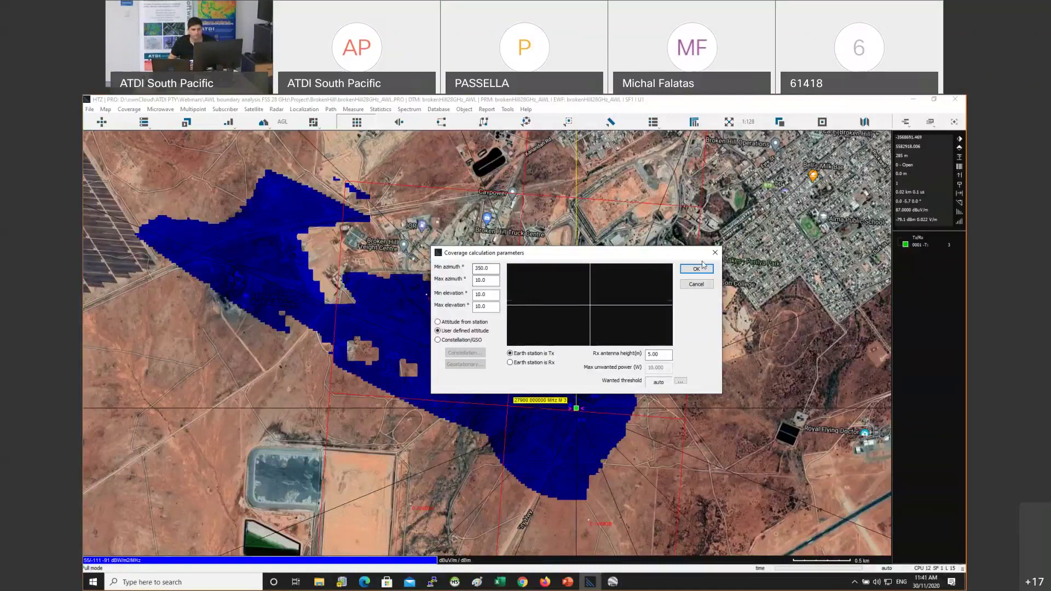
click(703, 288)
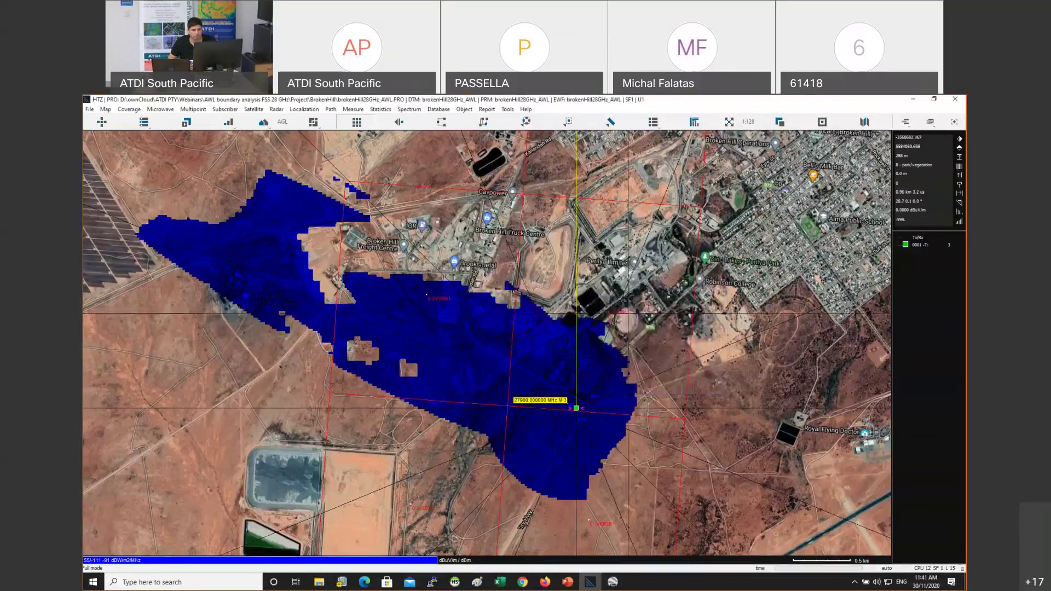
Review the earth station's antenna pattern, azimuth and tilt in its Tx/Rx parameters
right_click(577, 415)
click(604, 420)
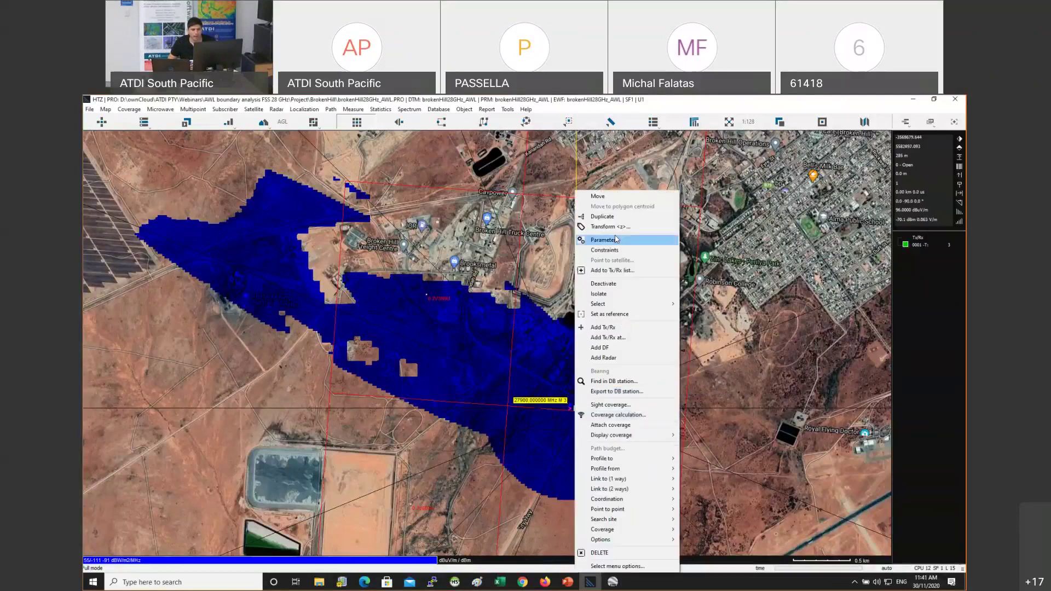
click(619, 237)
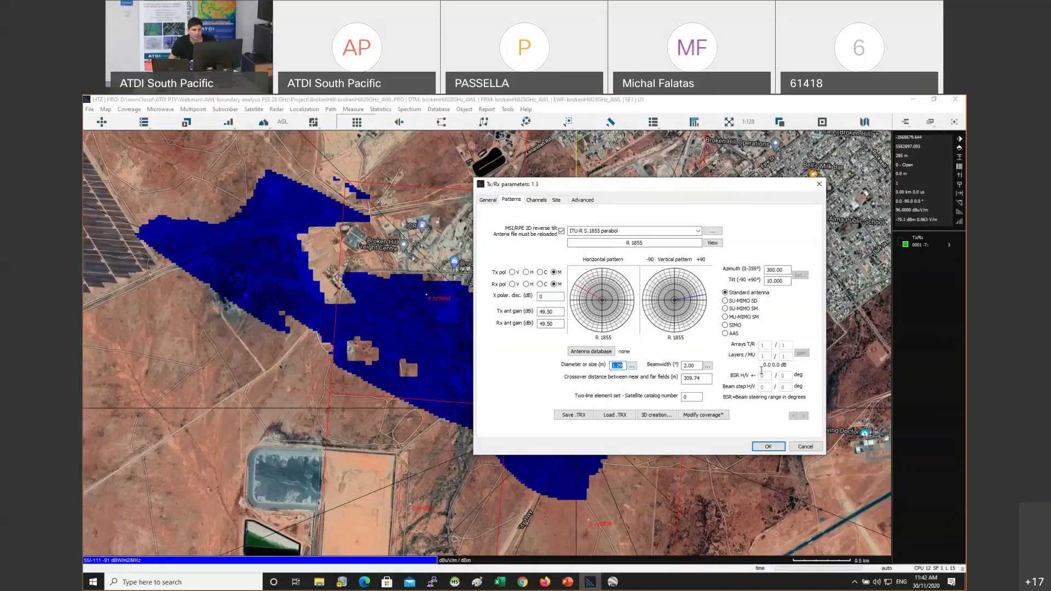
key(Return)
Open the coverage commands of the 27900 MHz earth station on the map
click(576, 408)
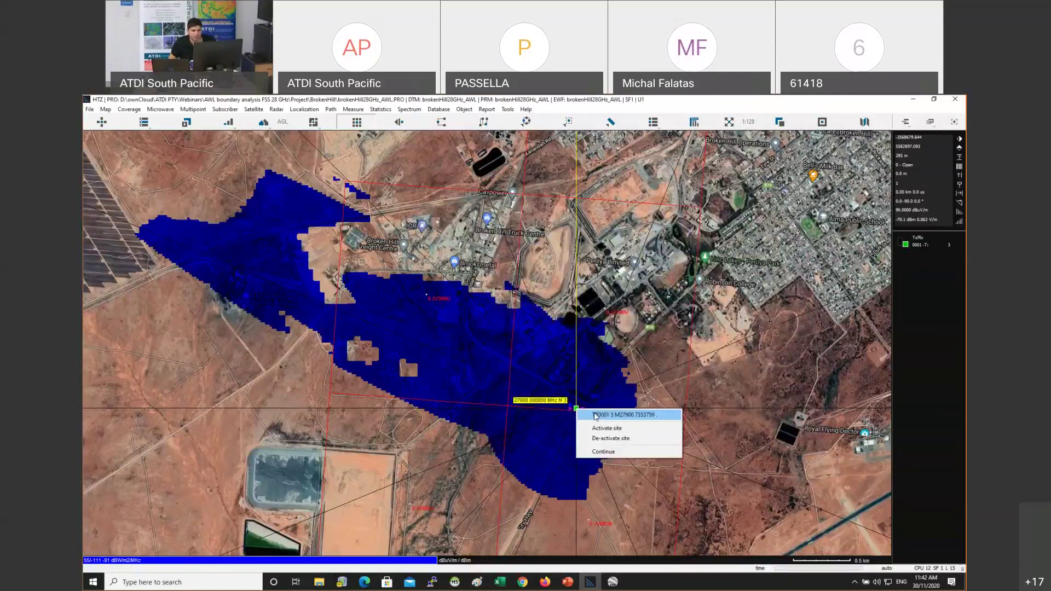
click(596, 416)
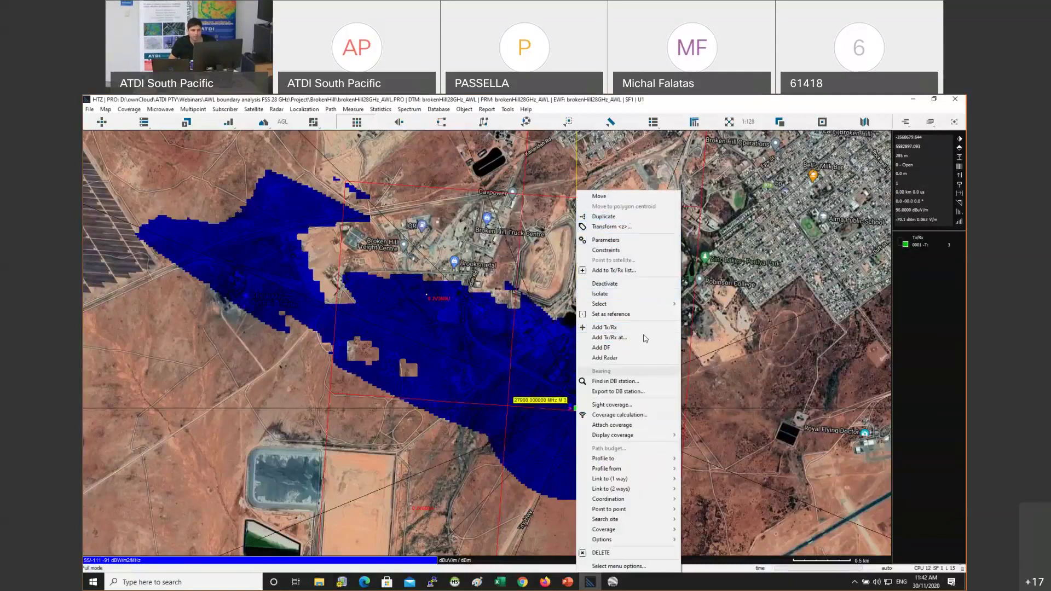
mouse_move(624, 533)
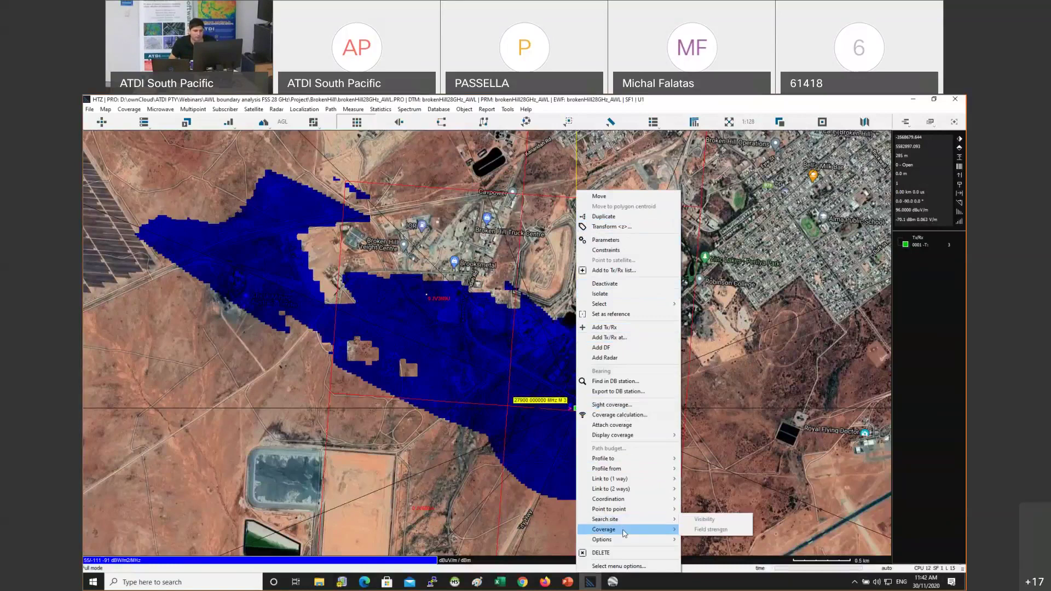